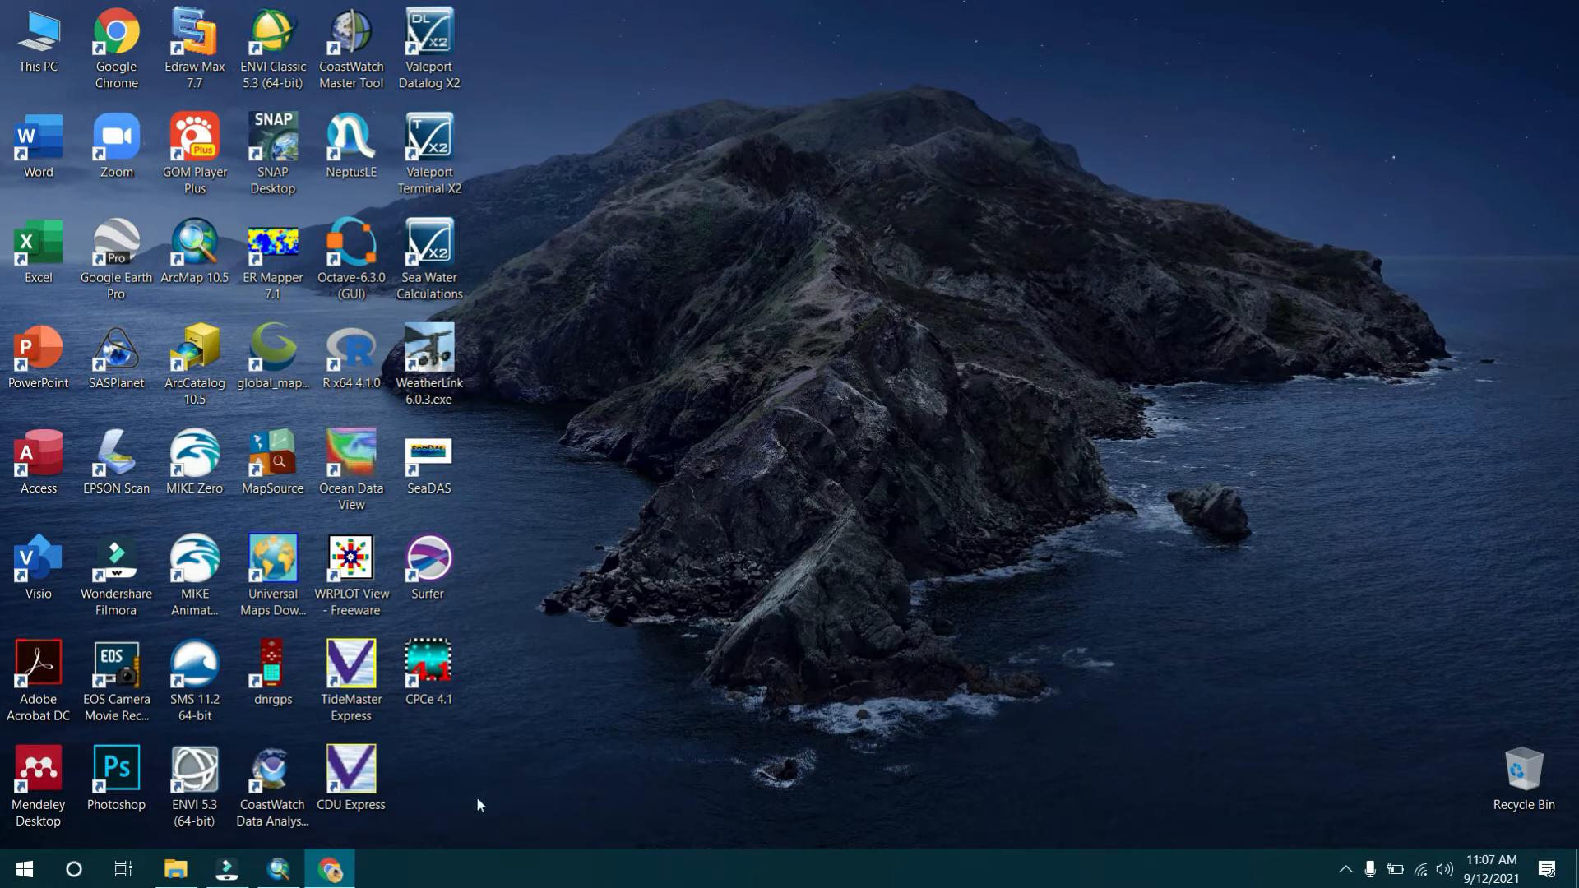
# Open ArcMap and add the AreaModelErase.shp shapefile from the MODEL HIDRODINAMIKA SHP folder.
pyautogui.click(279, 869)
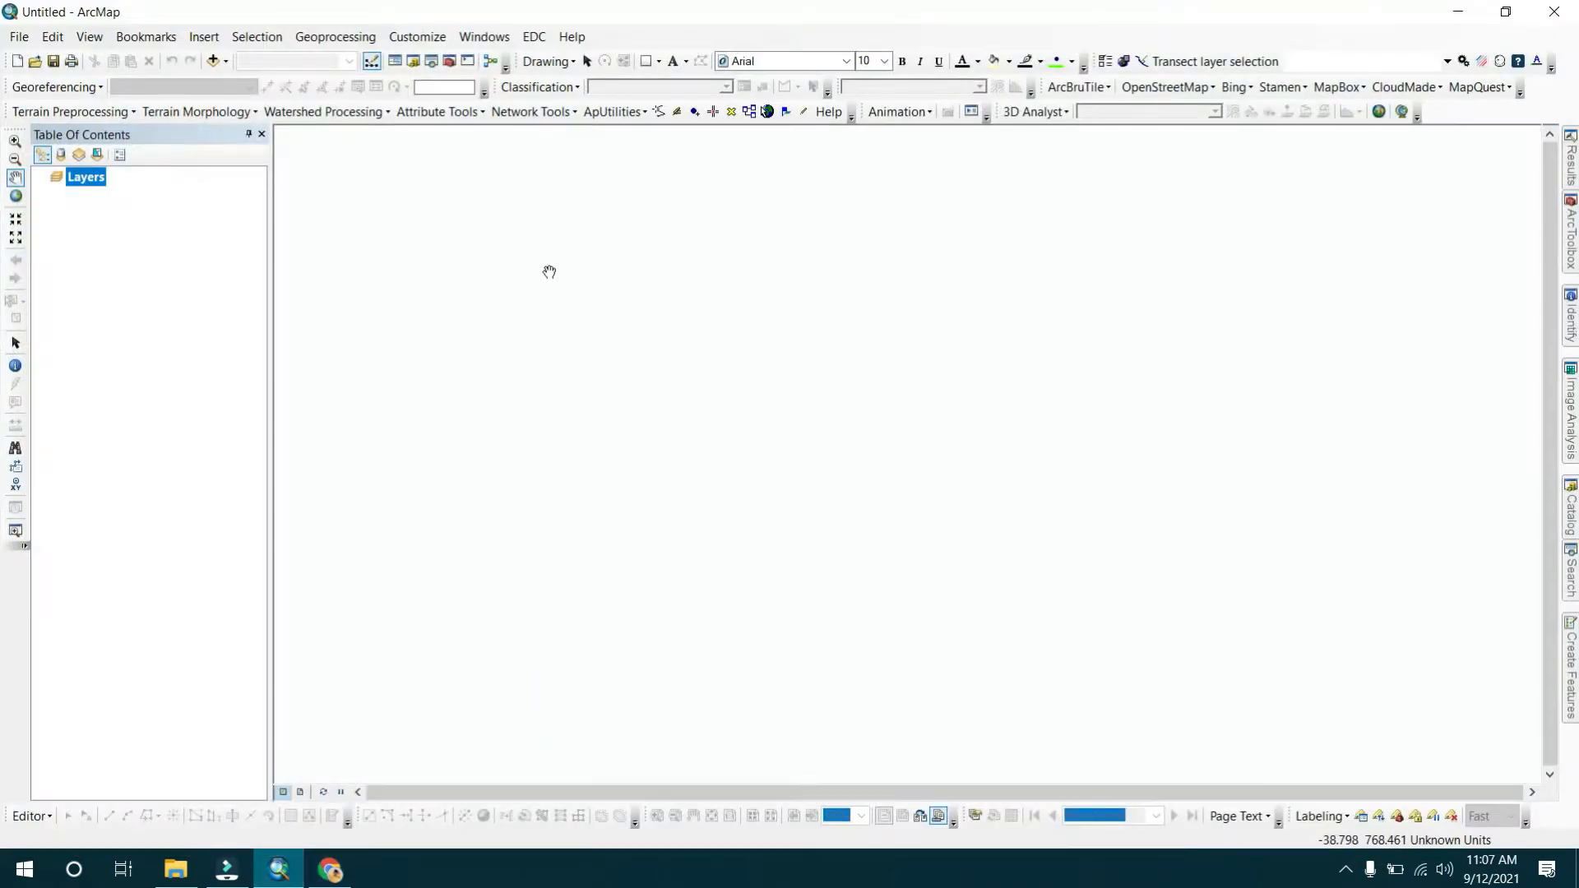
pyautogui.click(212, 60)
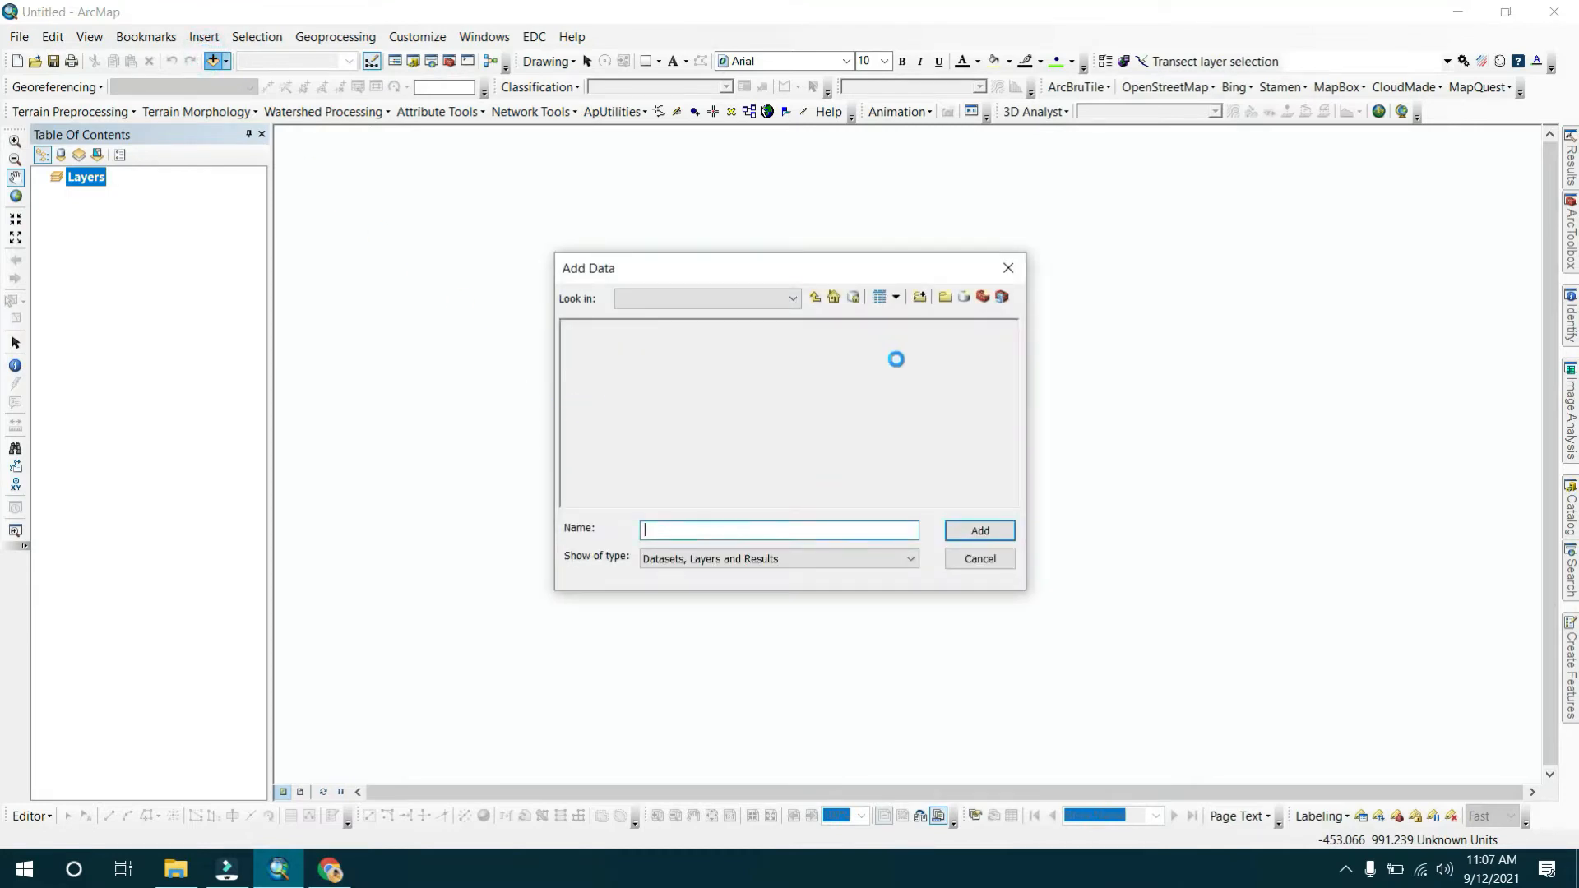
pyautogui.click(761, 298)
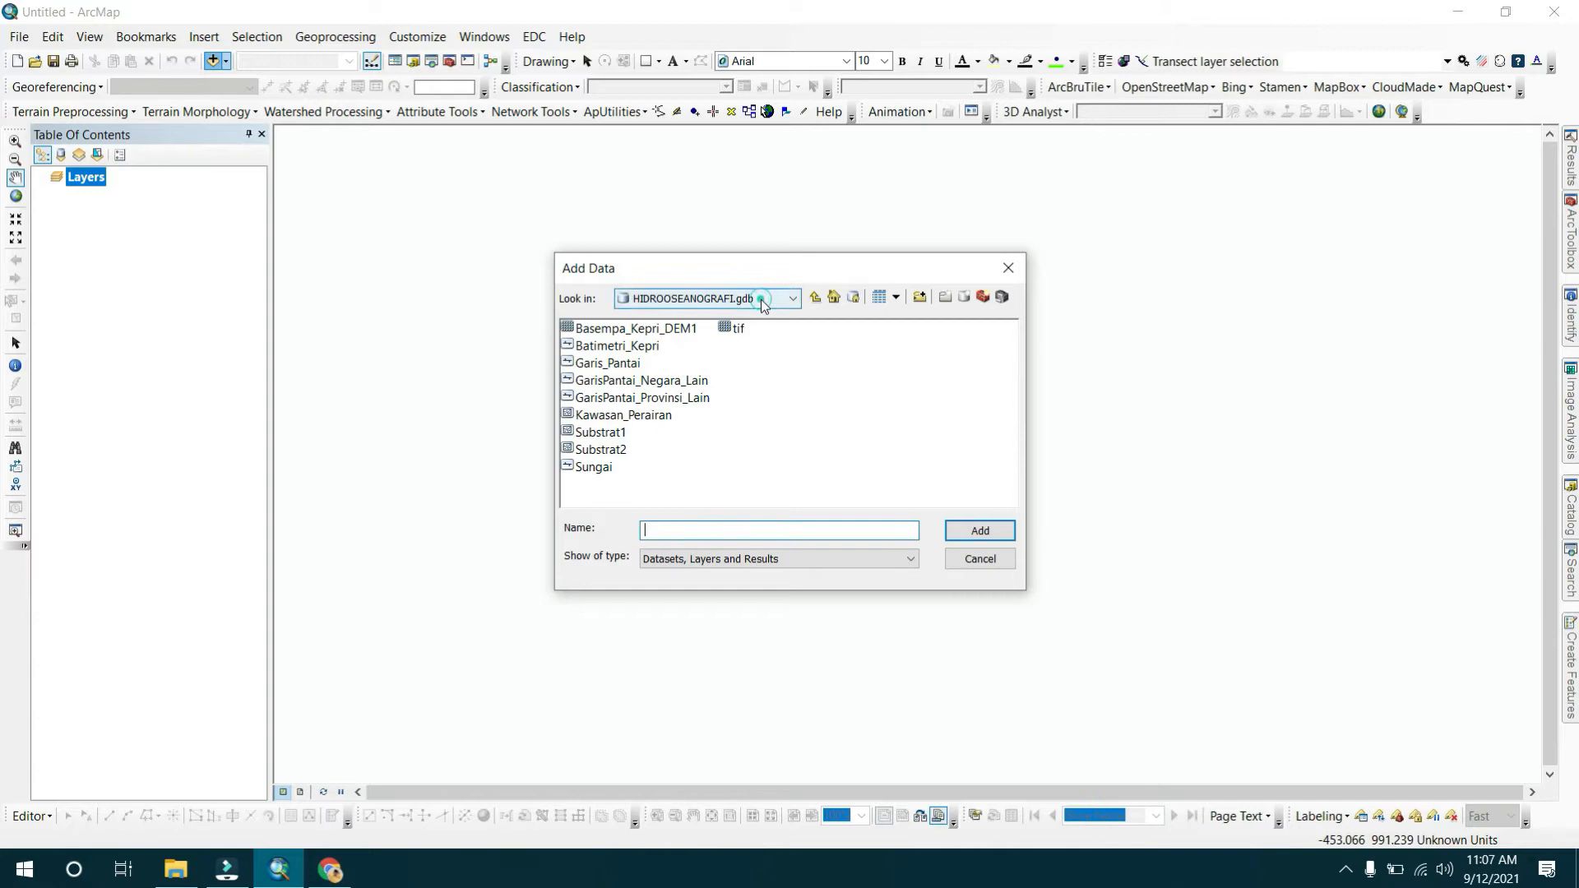
pyautogui.click(689, 411)
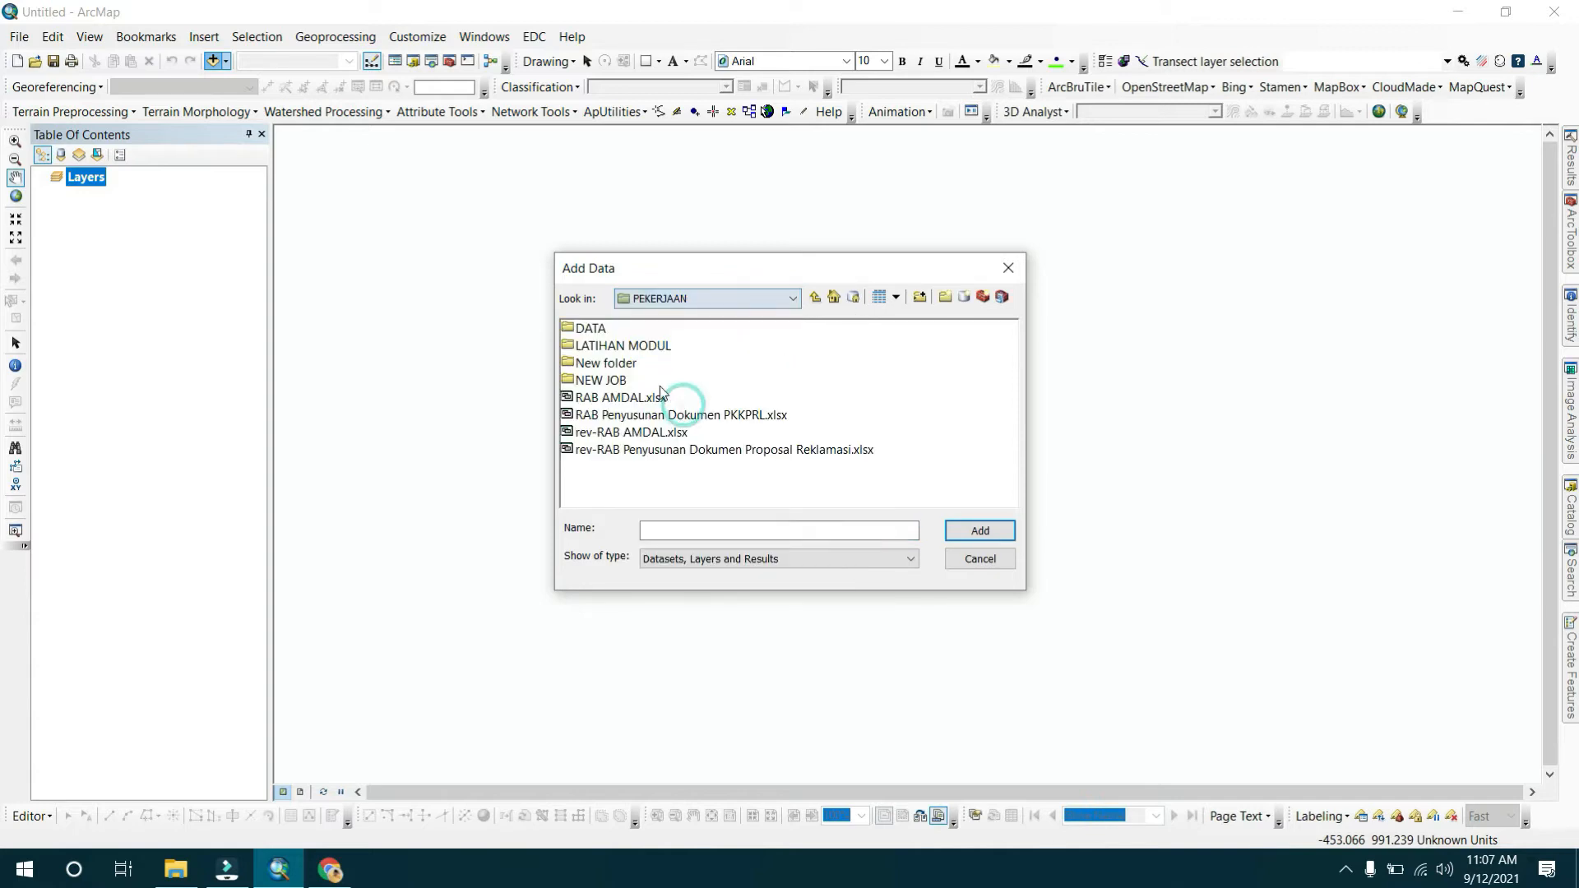
pyautogui.doubleClick(621, 346)
pyautogui.doubleClick(620, 346)
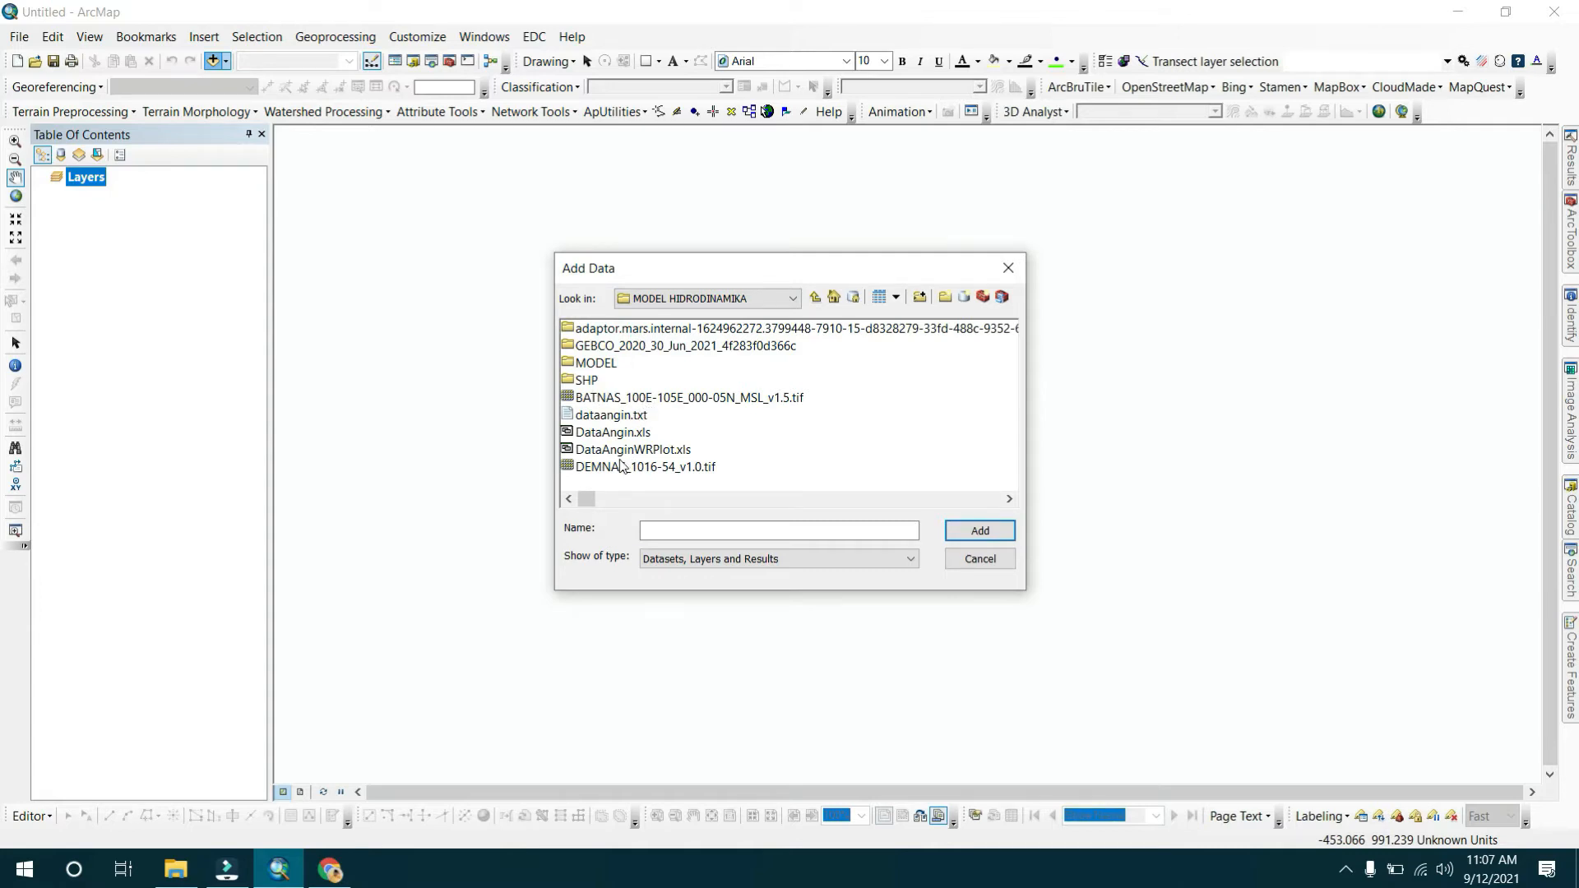
pyautogui.doubleClick(594, 381)
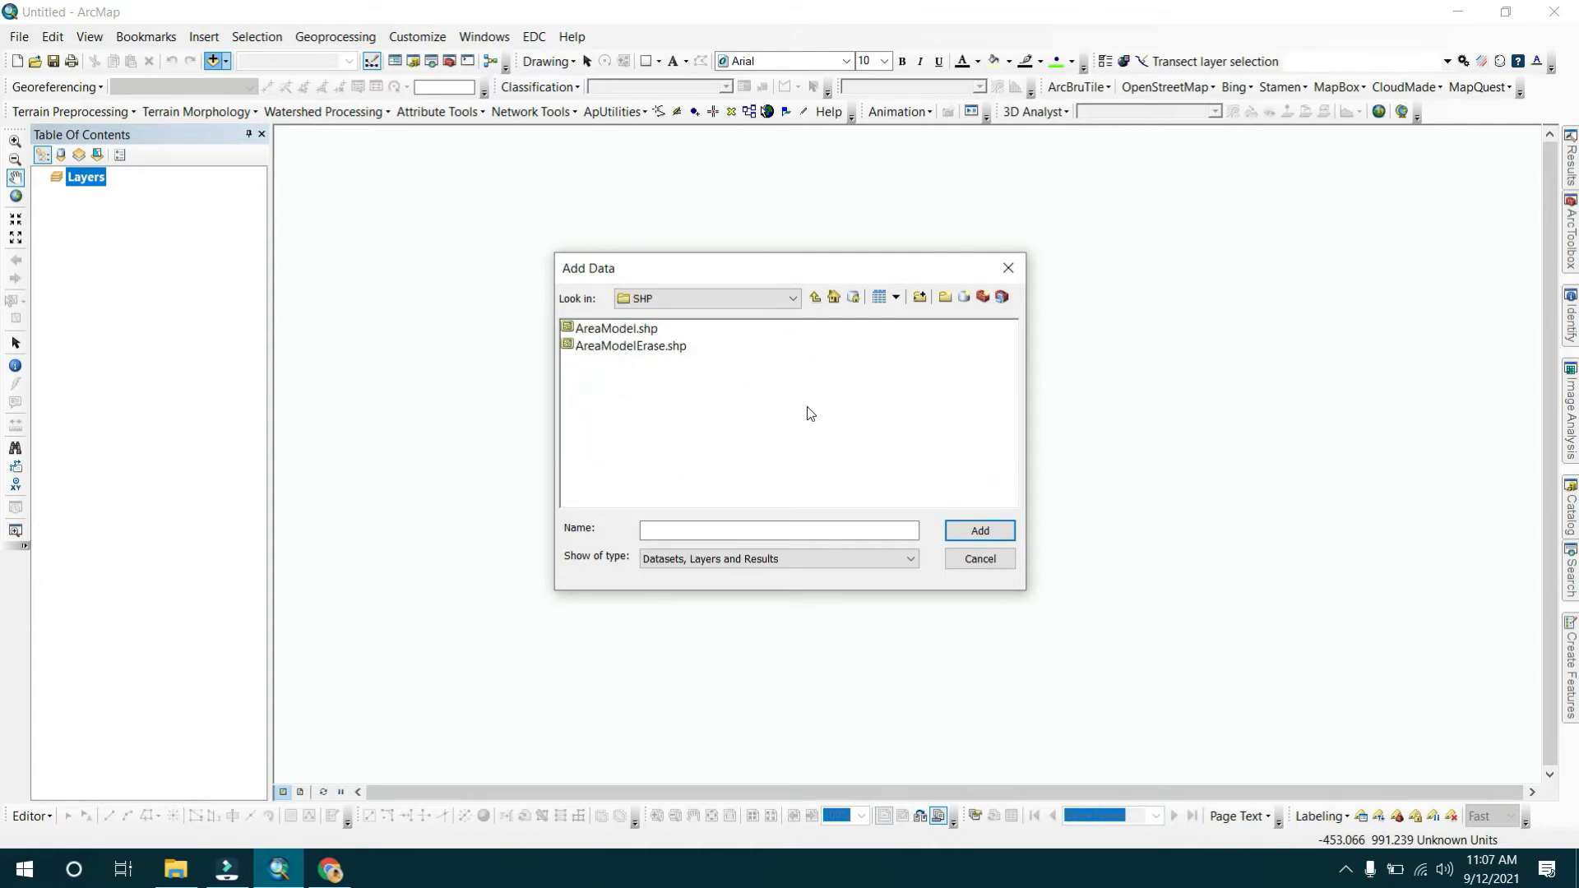
pyautogui.click(672, 346)
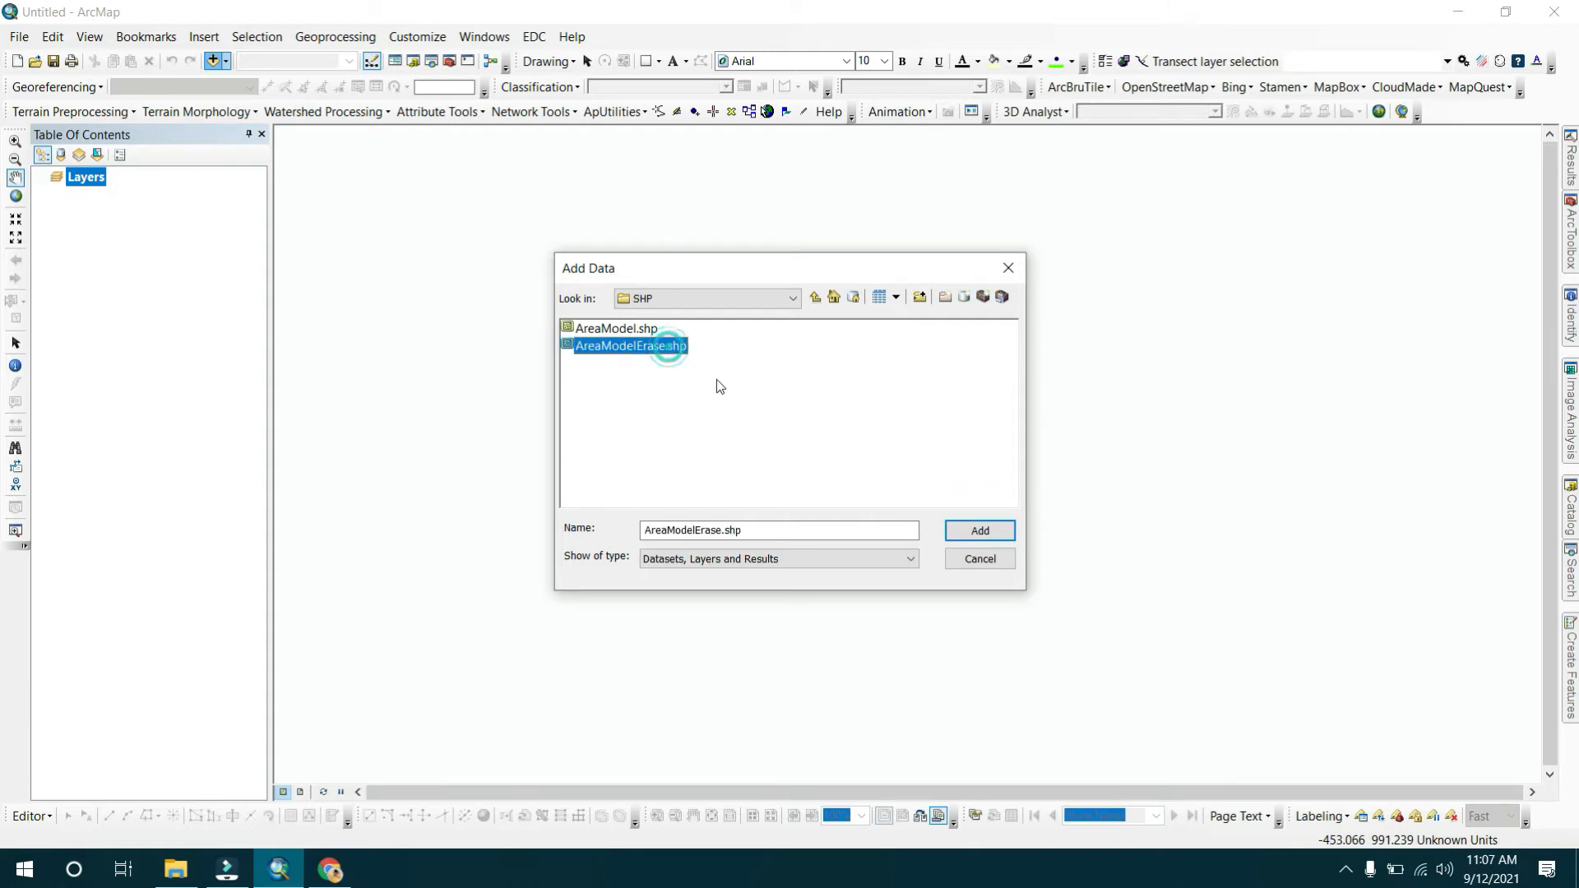
pyautogui.click(979, 531)
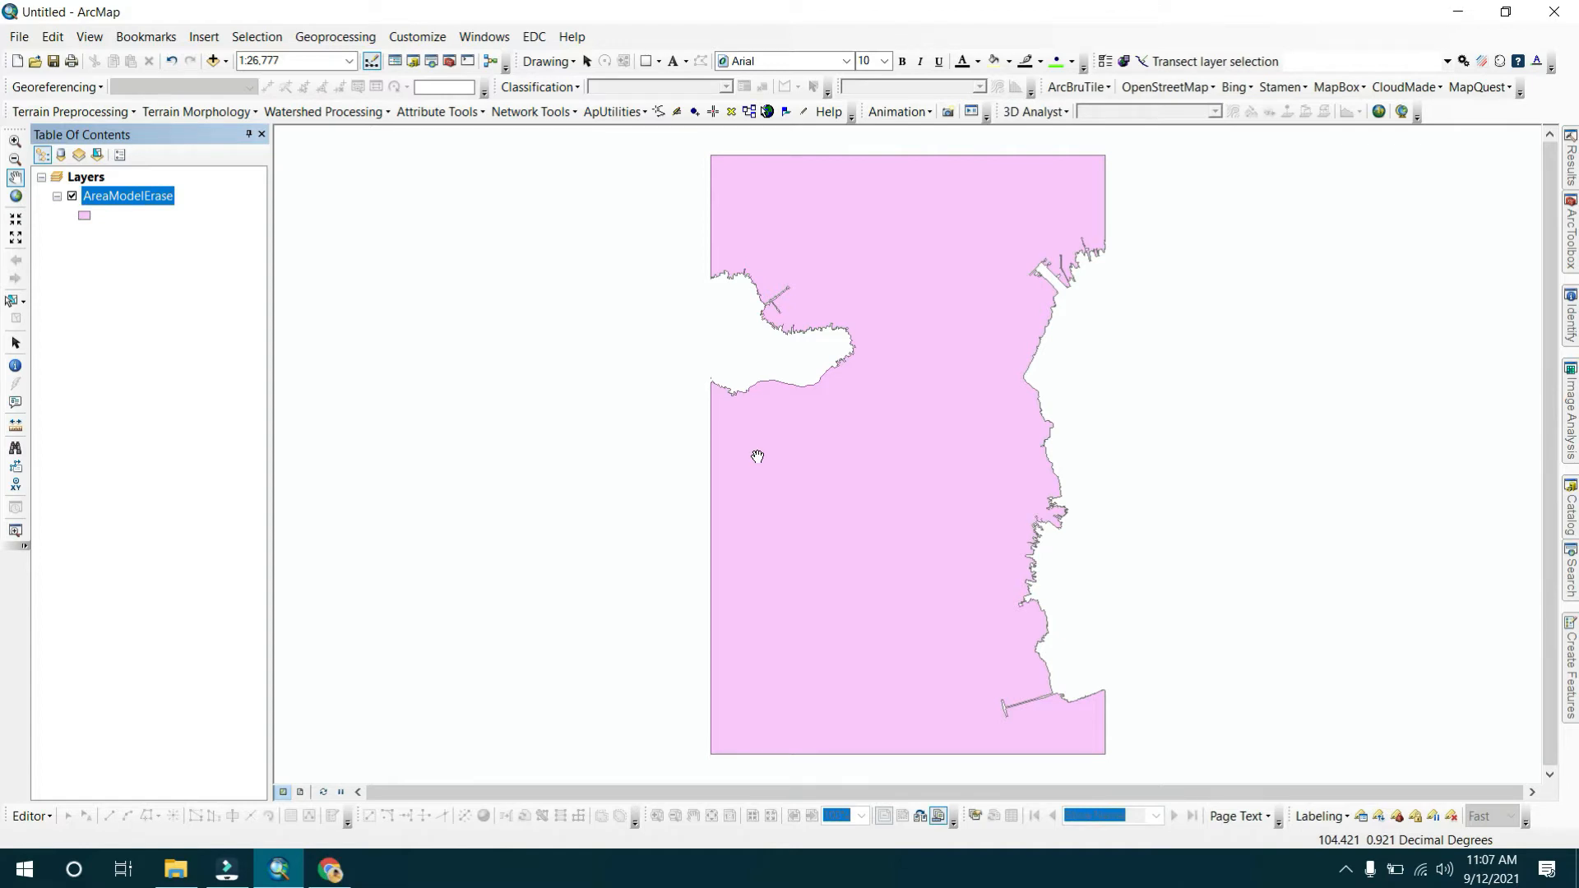
# Add the BATNAS_100E-105E_000-05N_MSL_v1.5.tif raster from the MODEL HIDRODINAMIKA folder, building its pyramids.
pyautogui.click(214, 61)
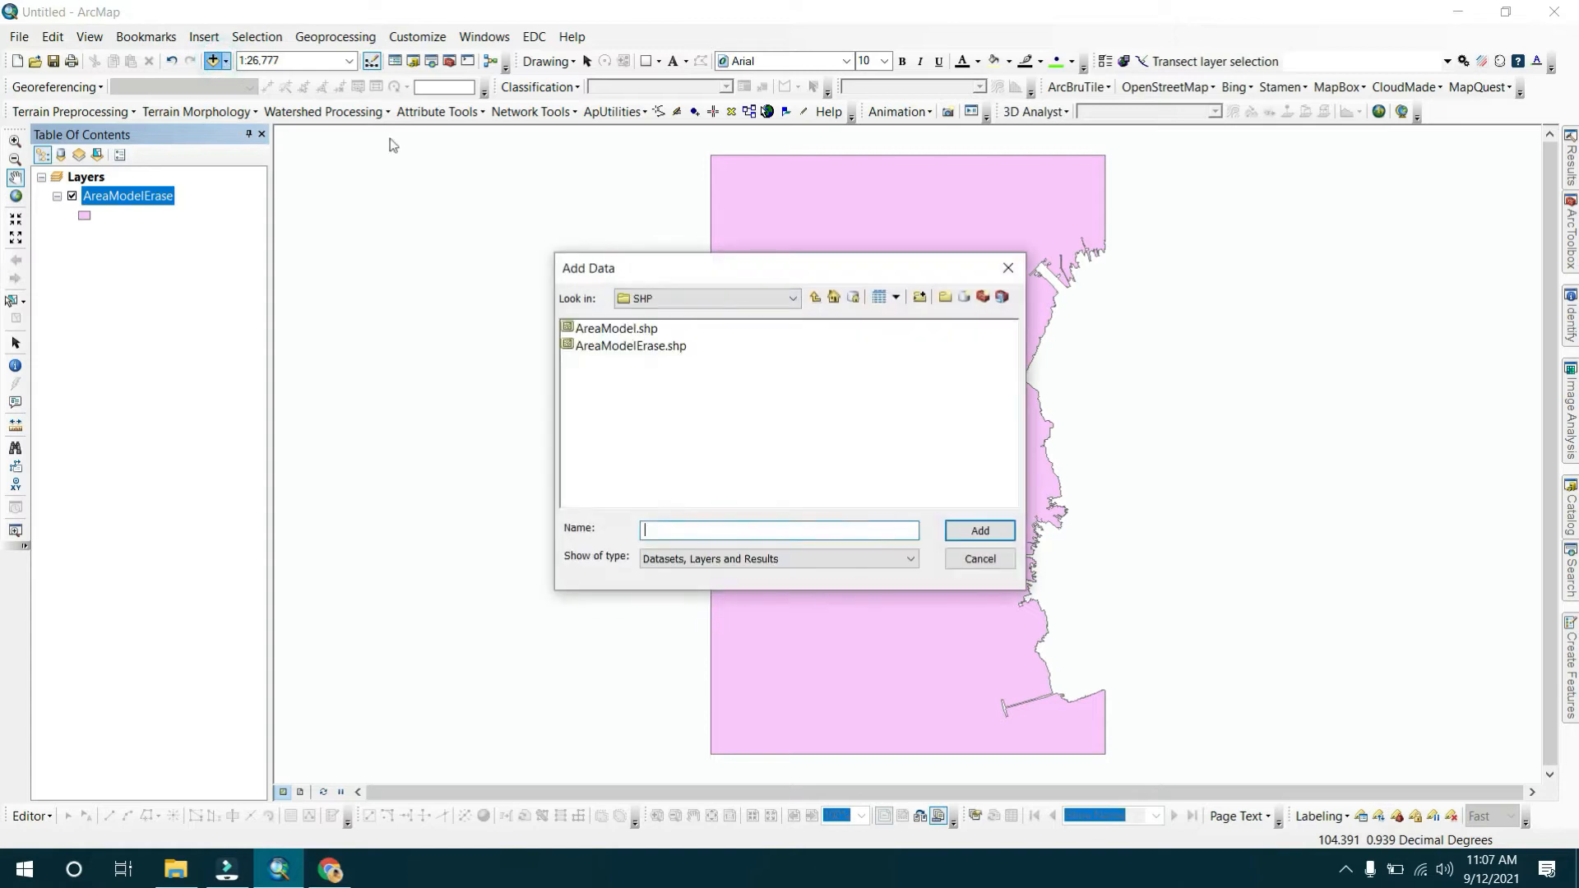
pyautogui.click(815, 297)
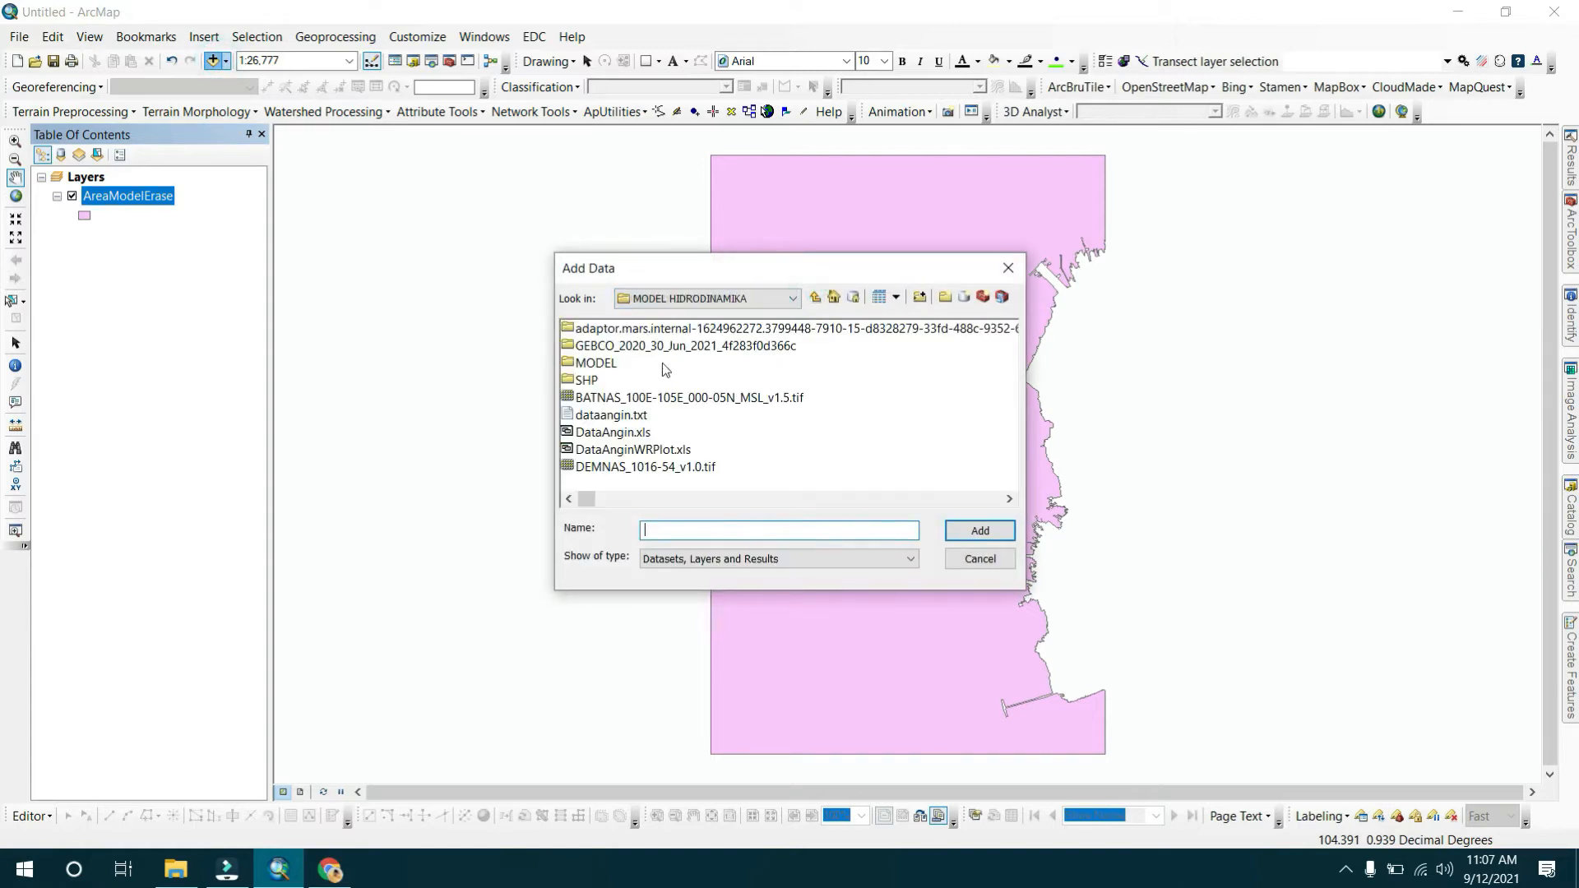
pyautogui.click(633, 398)
pyautogui.click(967, 532)
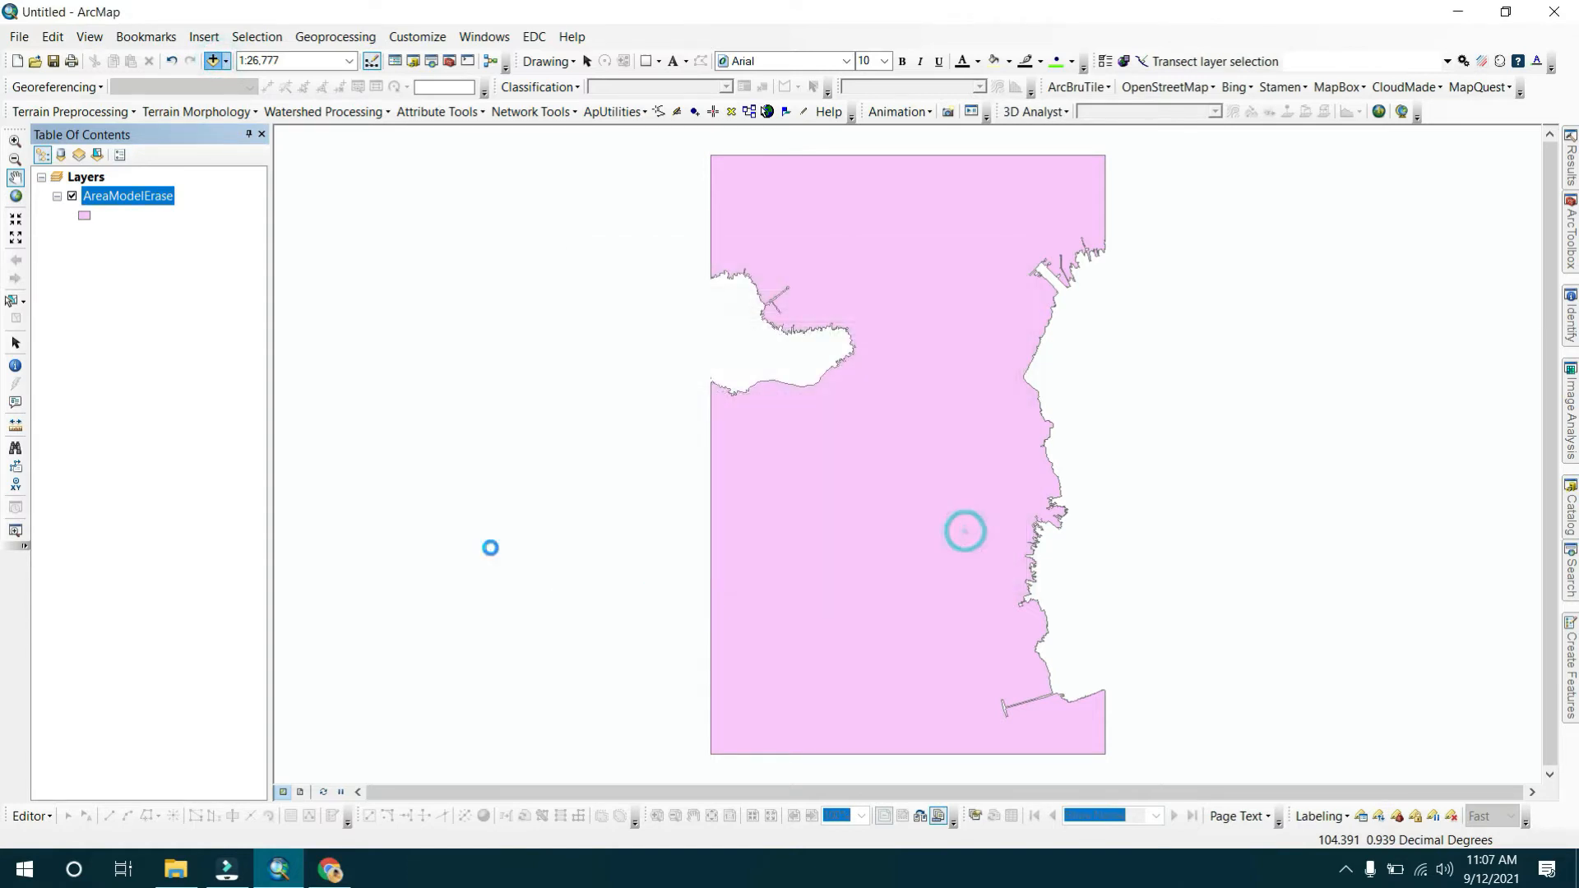
pyautogui.click(781, 407)
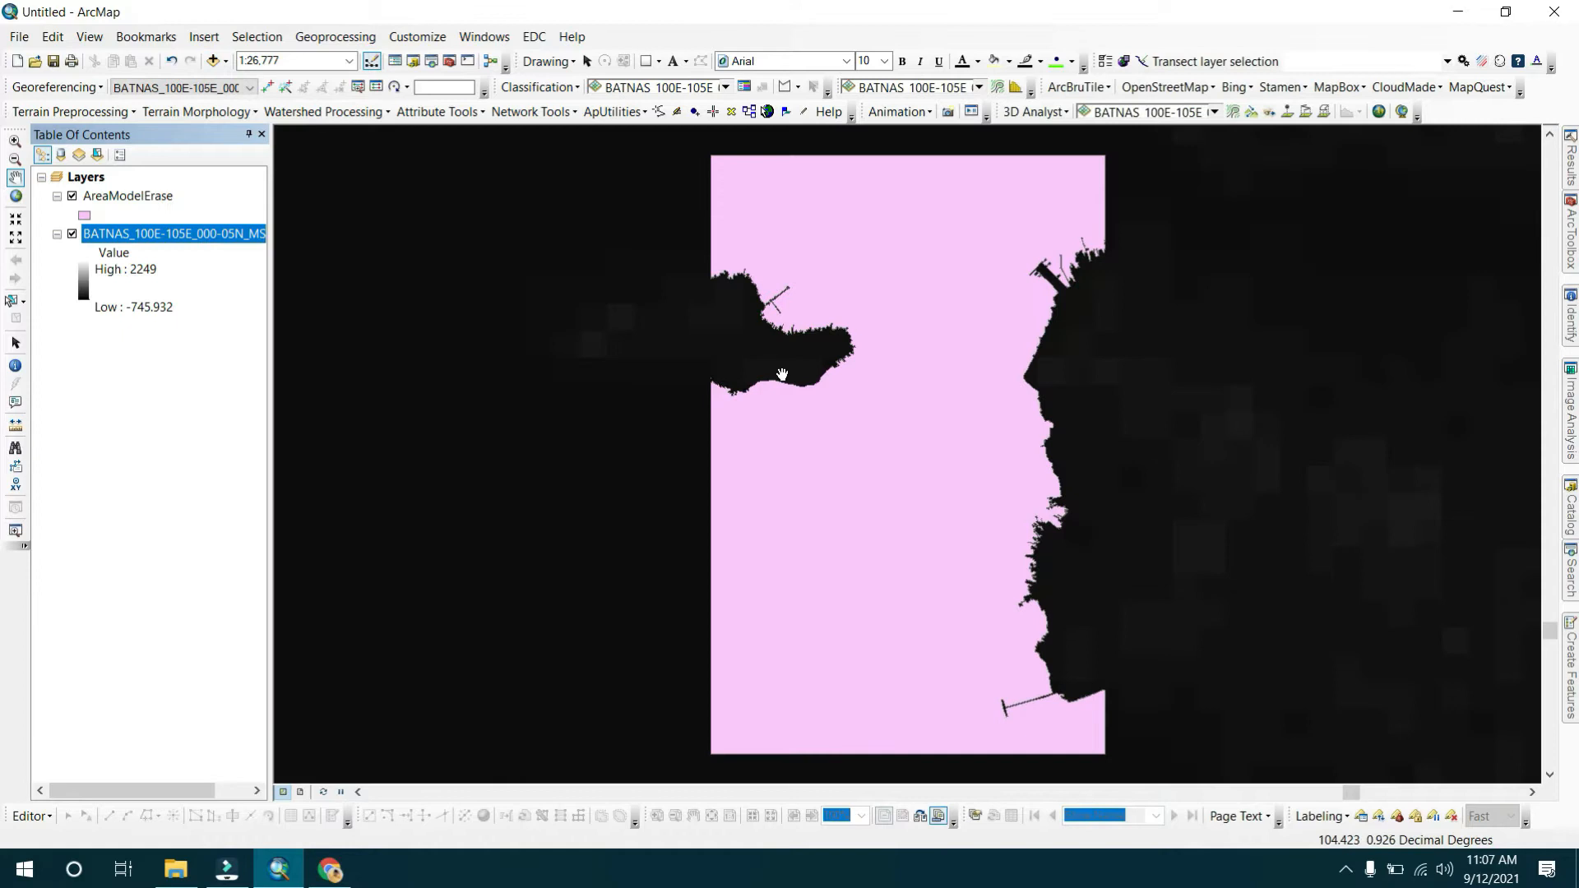
# Zoom the map to the full extent of the BATNAS raster layer.
pyautogui.scroll(3, 782, 371)
pyautogui.scroll(2, 782, 372)
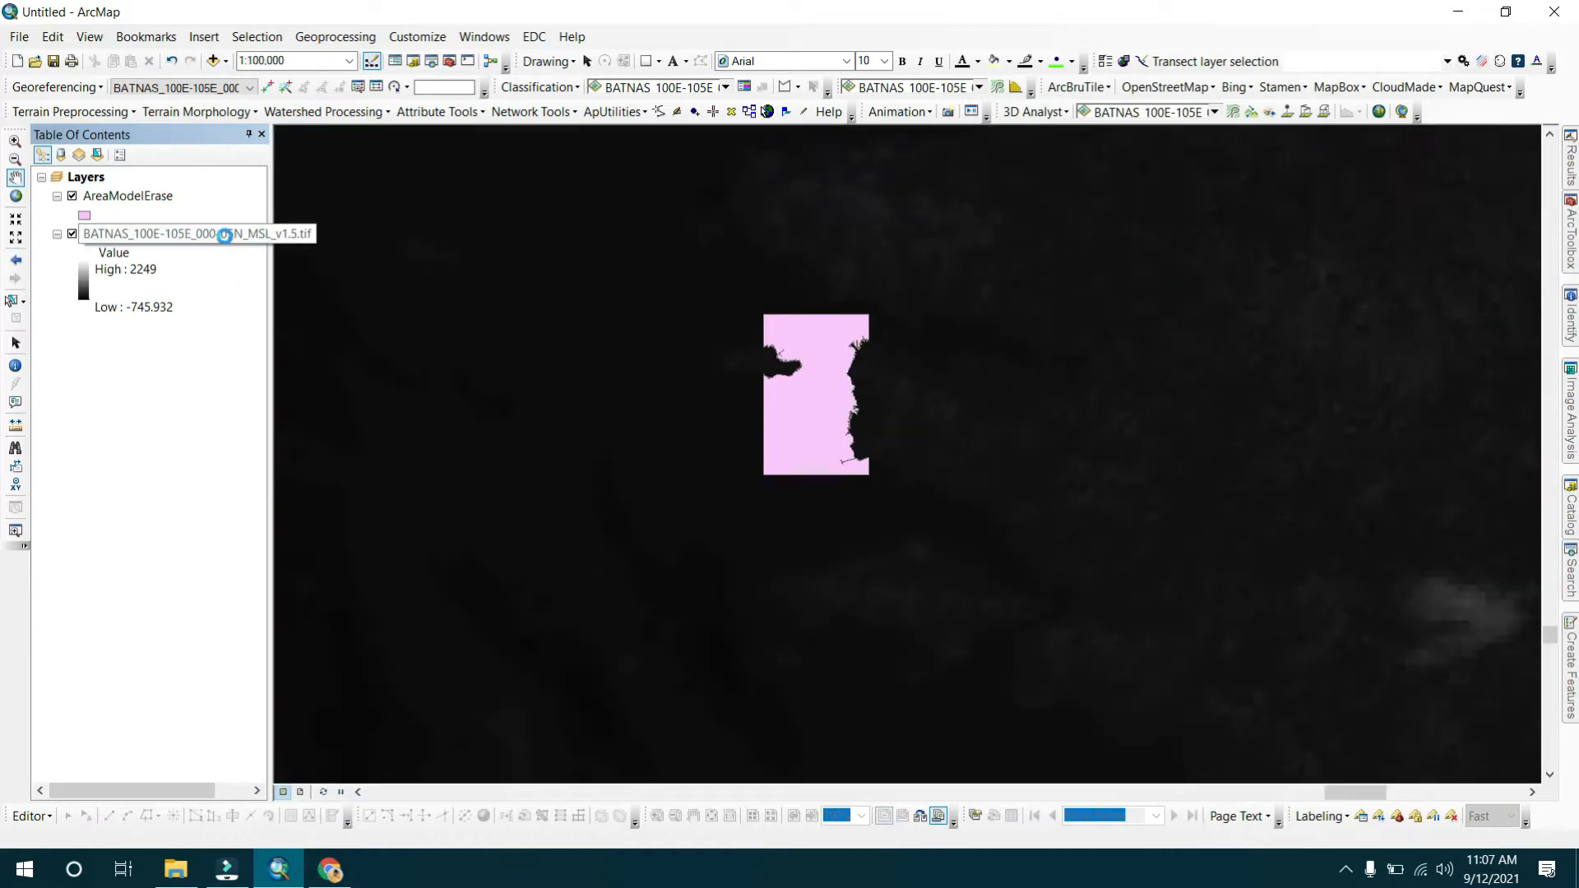
pyautogui.rightClick(224, 236)
pyautogui.click(284, 340)
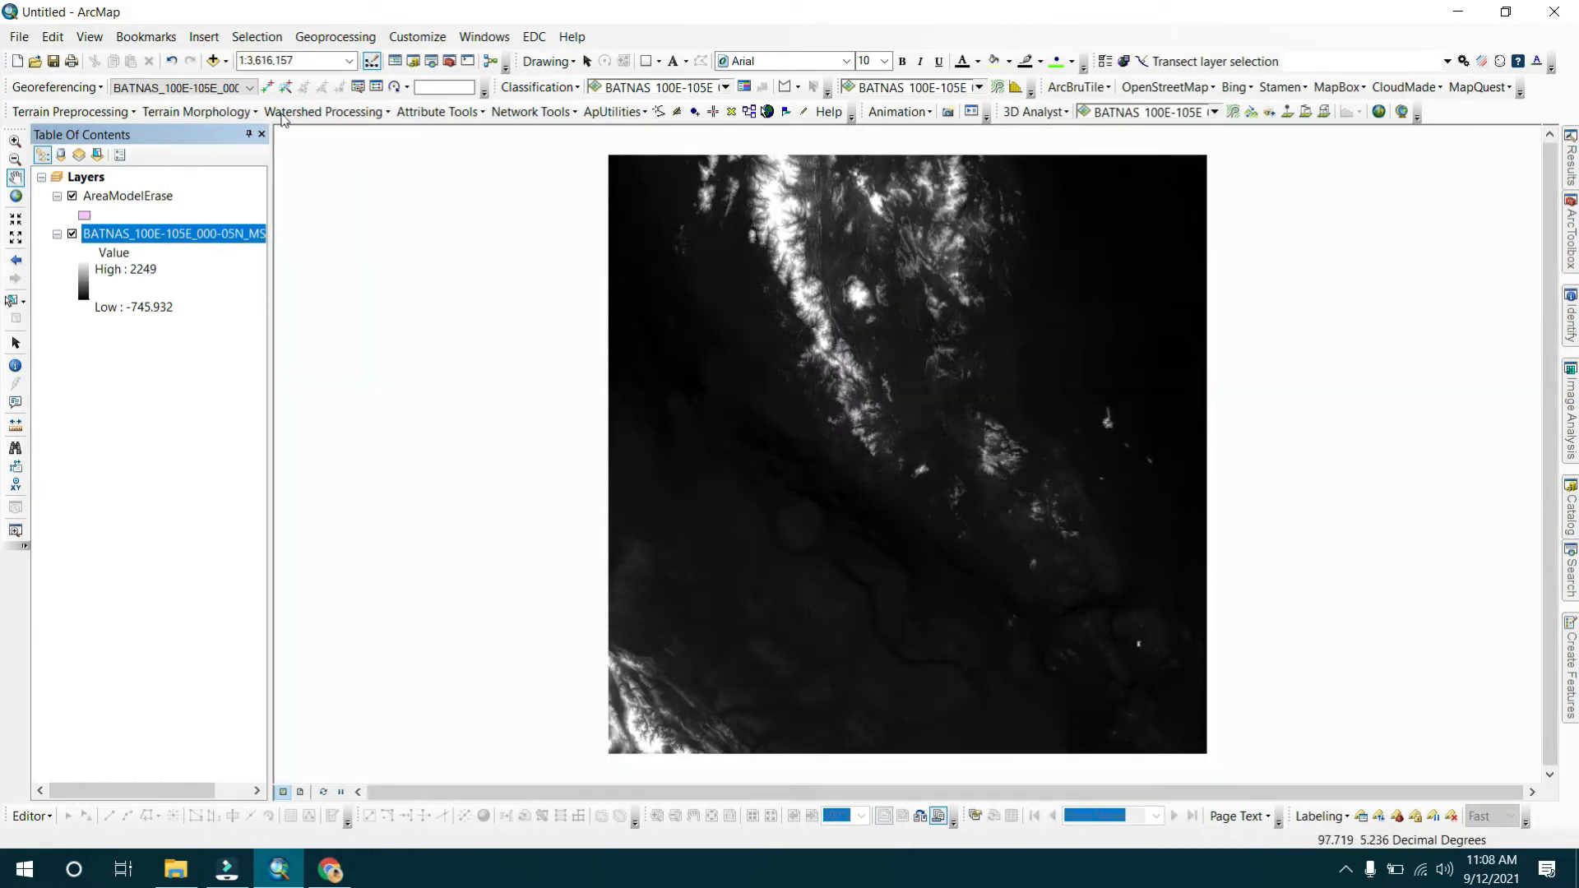
# Add the DEMNAS_1016-54_v1.0.tif raster and create its pyramids.
pyautogui.click(214, 61)
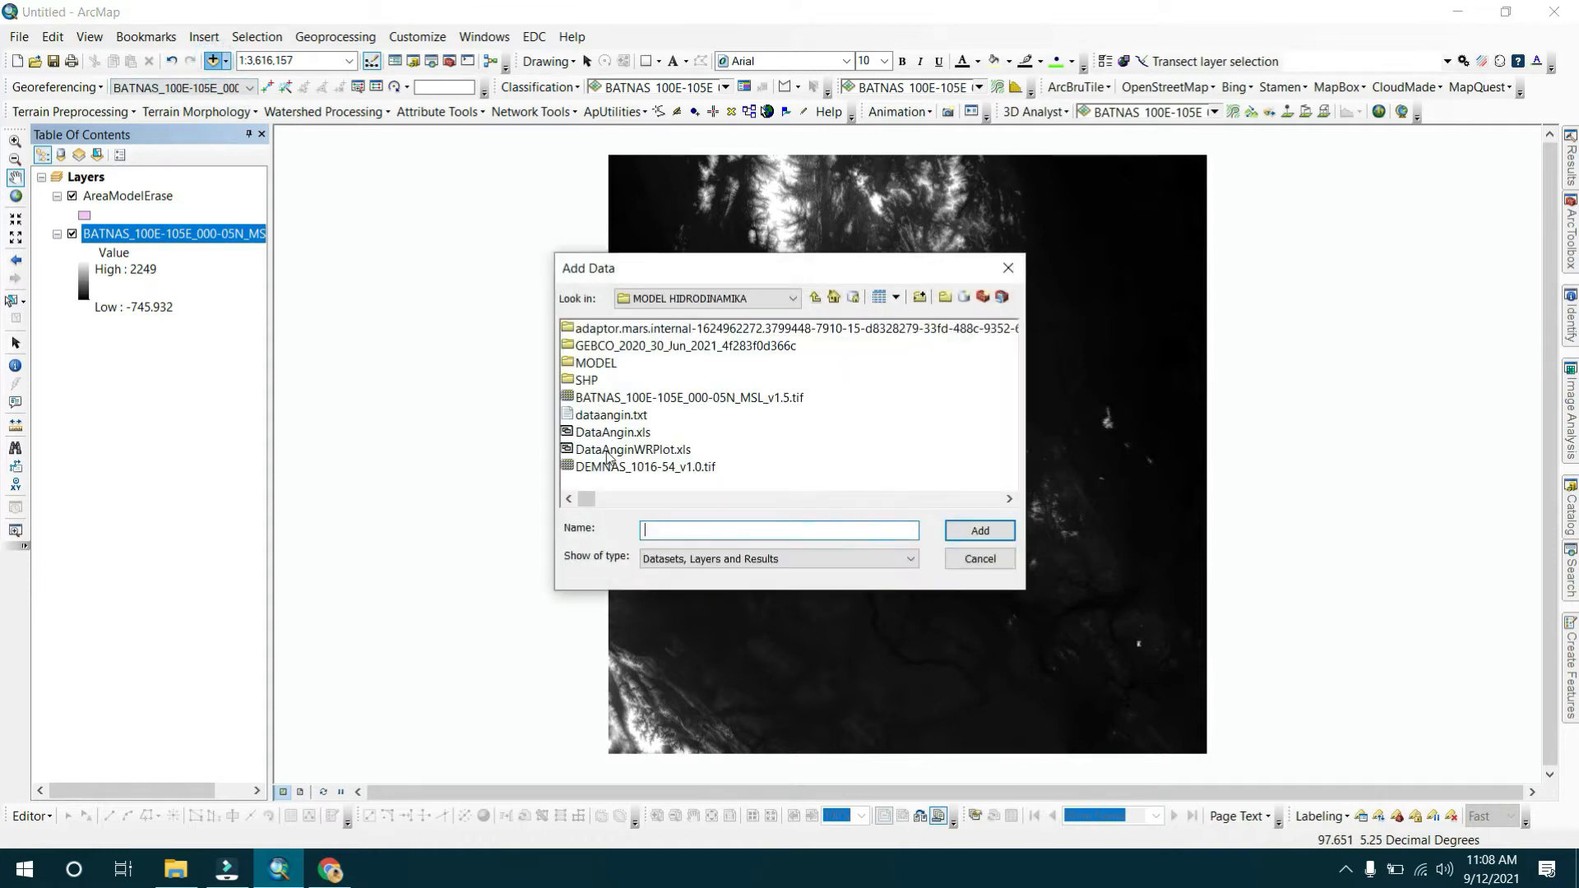
pyautogui.click(598, 467)
pyautogui.doubleClick(598, 467)
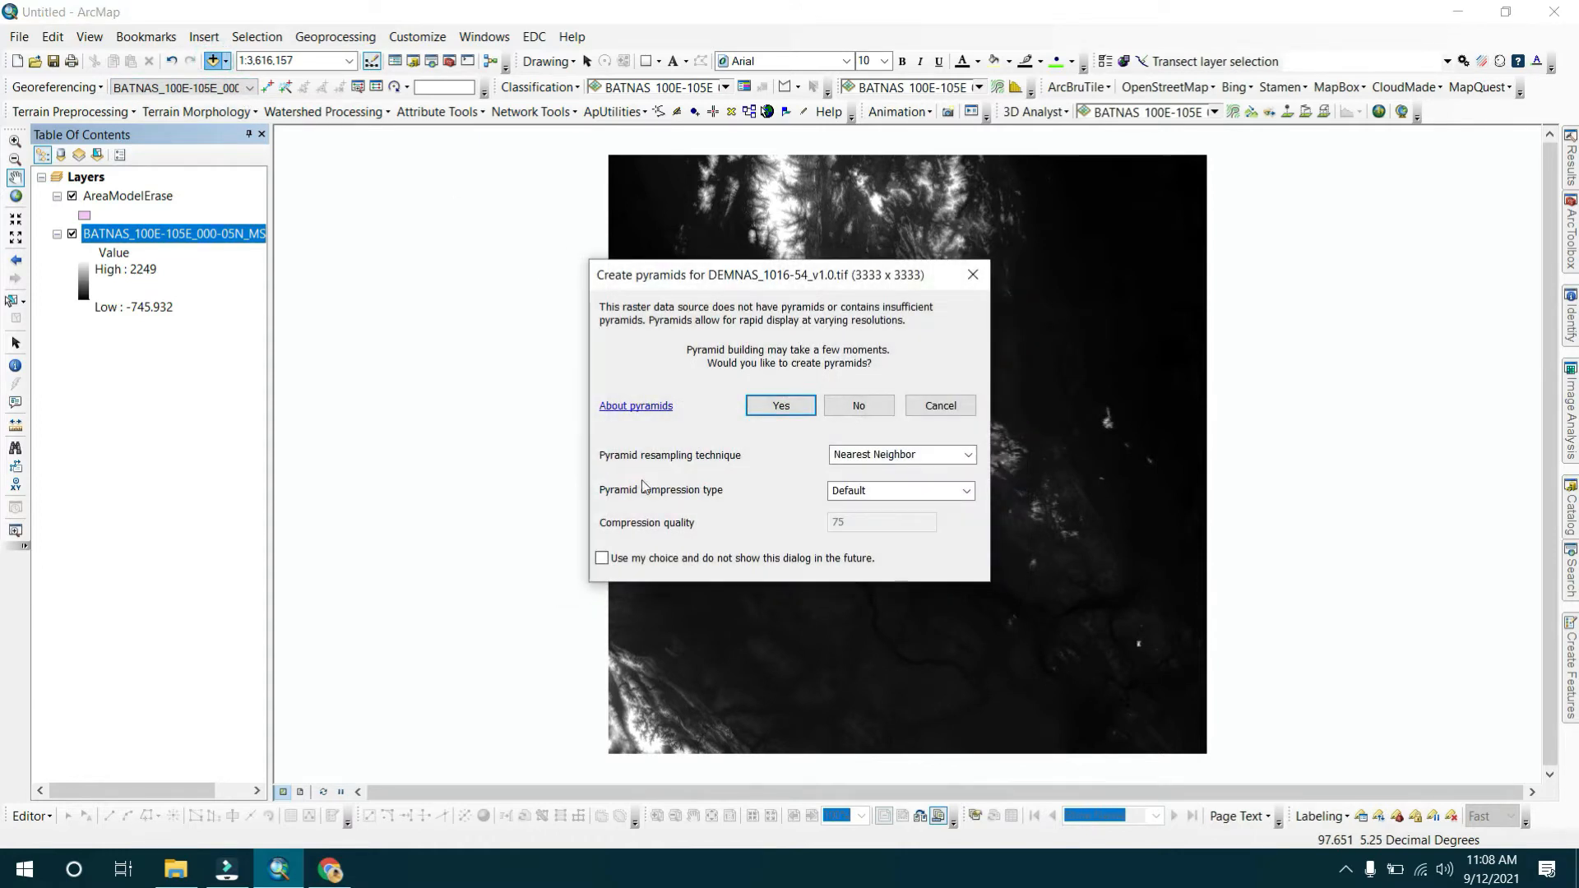
pyautogui.click(781, 407)
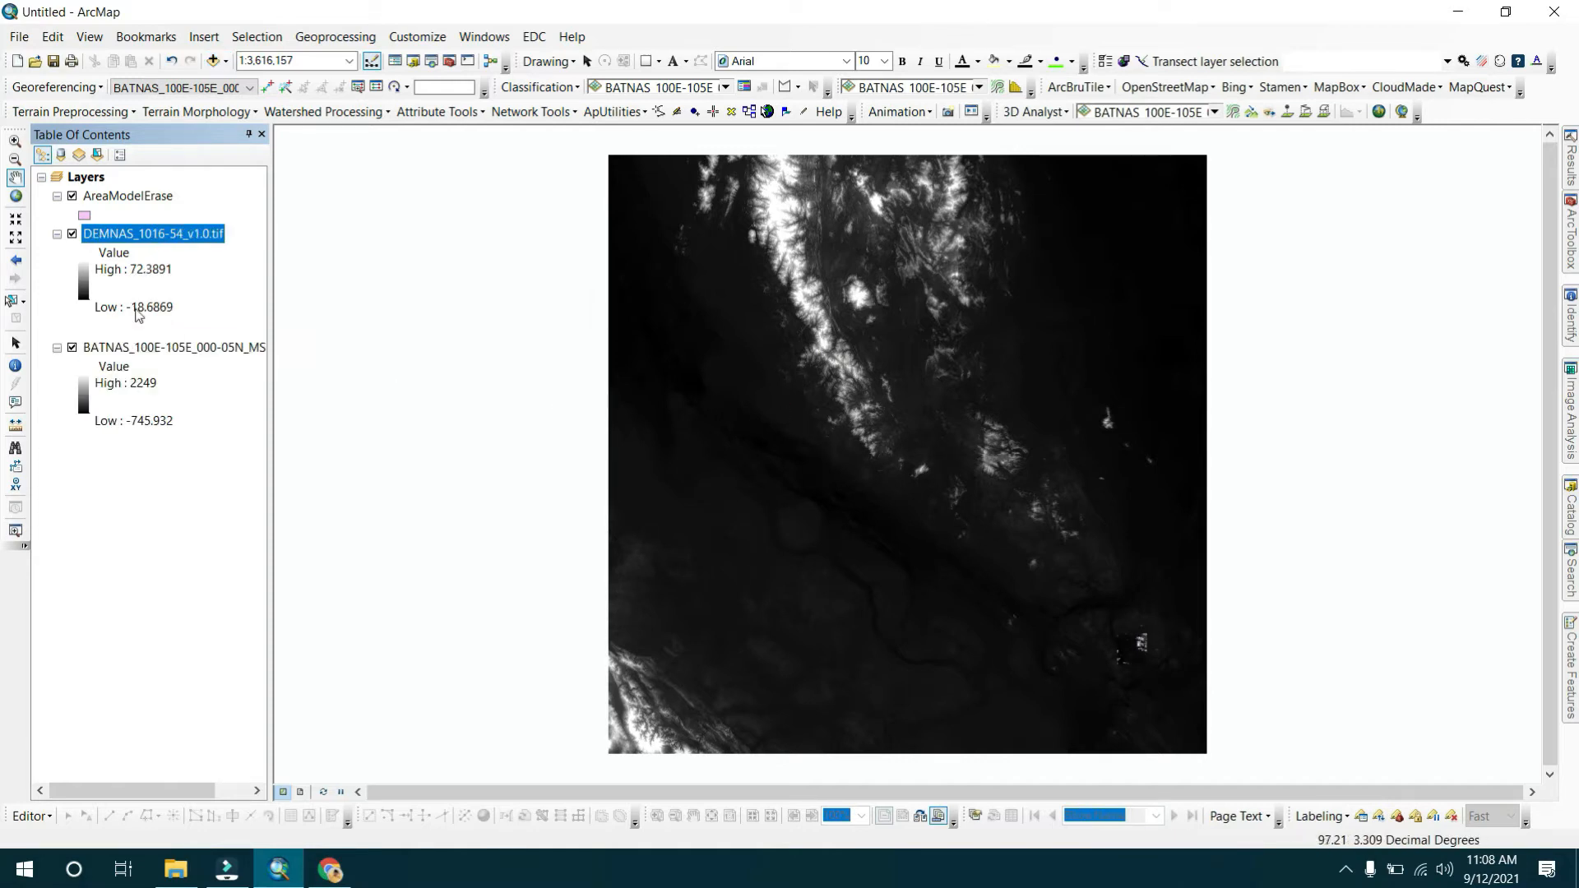
# Hide the BATNAS layer and zoom to the extent of the DEMNAS layer.
pyautogui.click(72, 347)
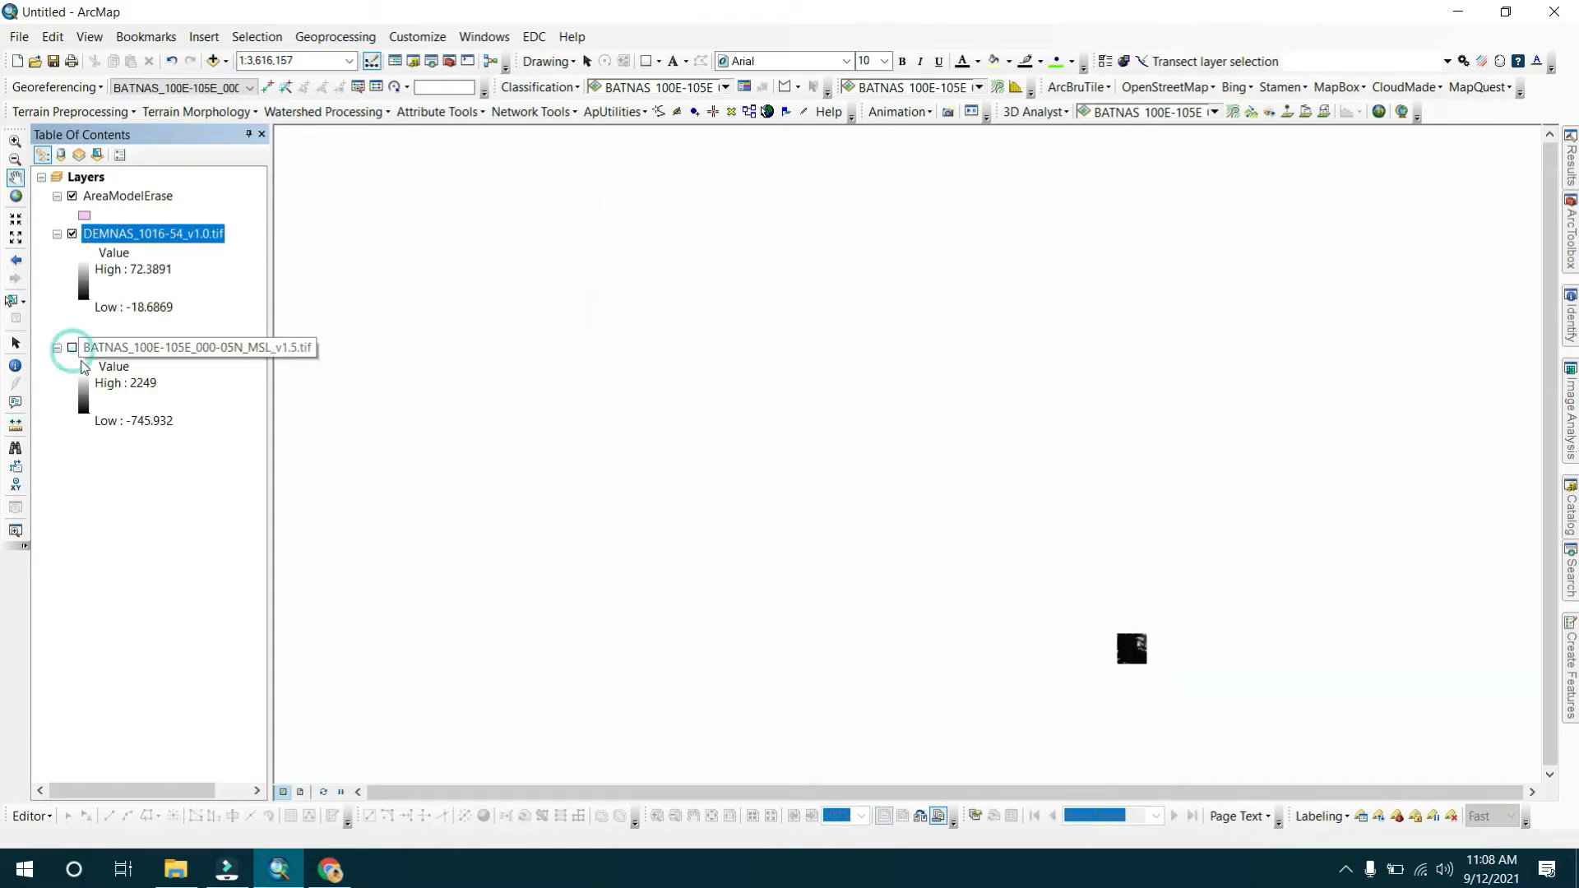
pyautogui.rightClick(198, 239)
pyautogui.click(245, 342)
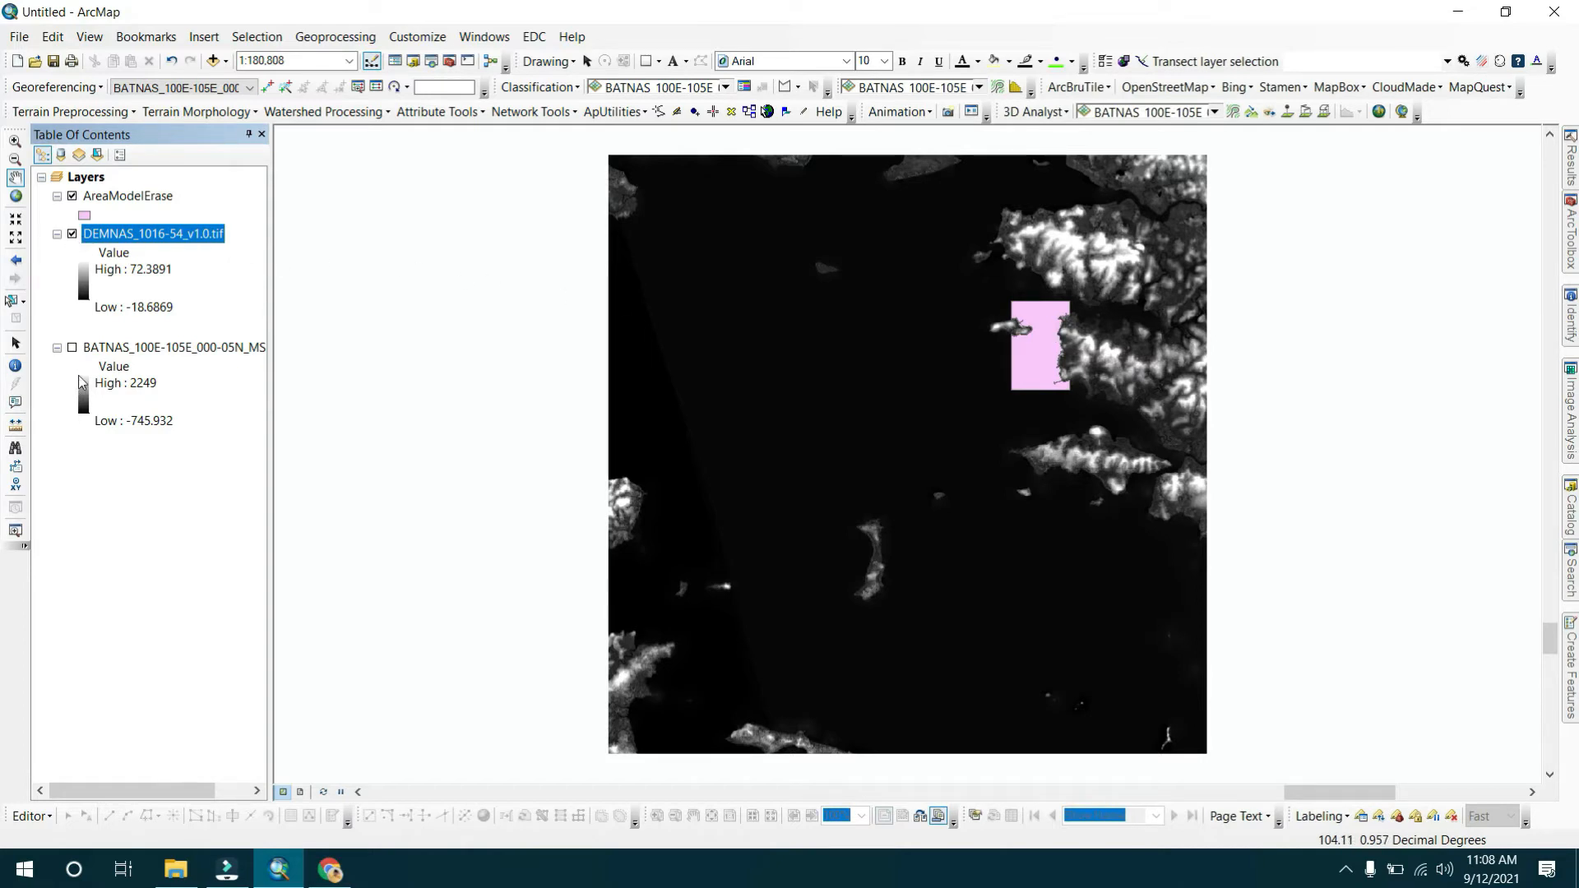
# Hide the DEMNAS layer and open the Define Projection tool under Data Management Tools' Projections and Transformations.
pyautogui.click(72, 234)
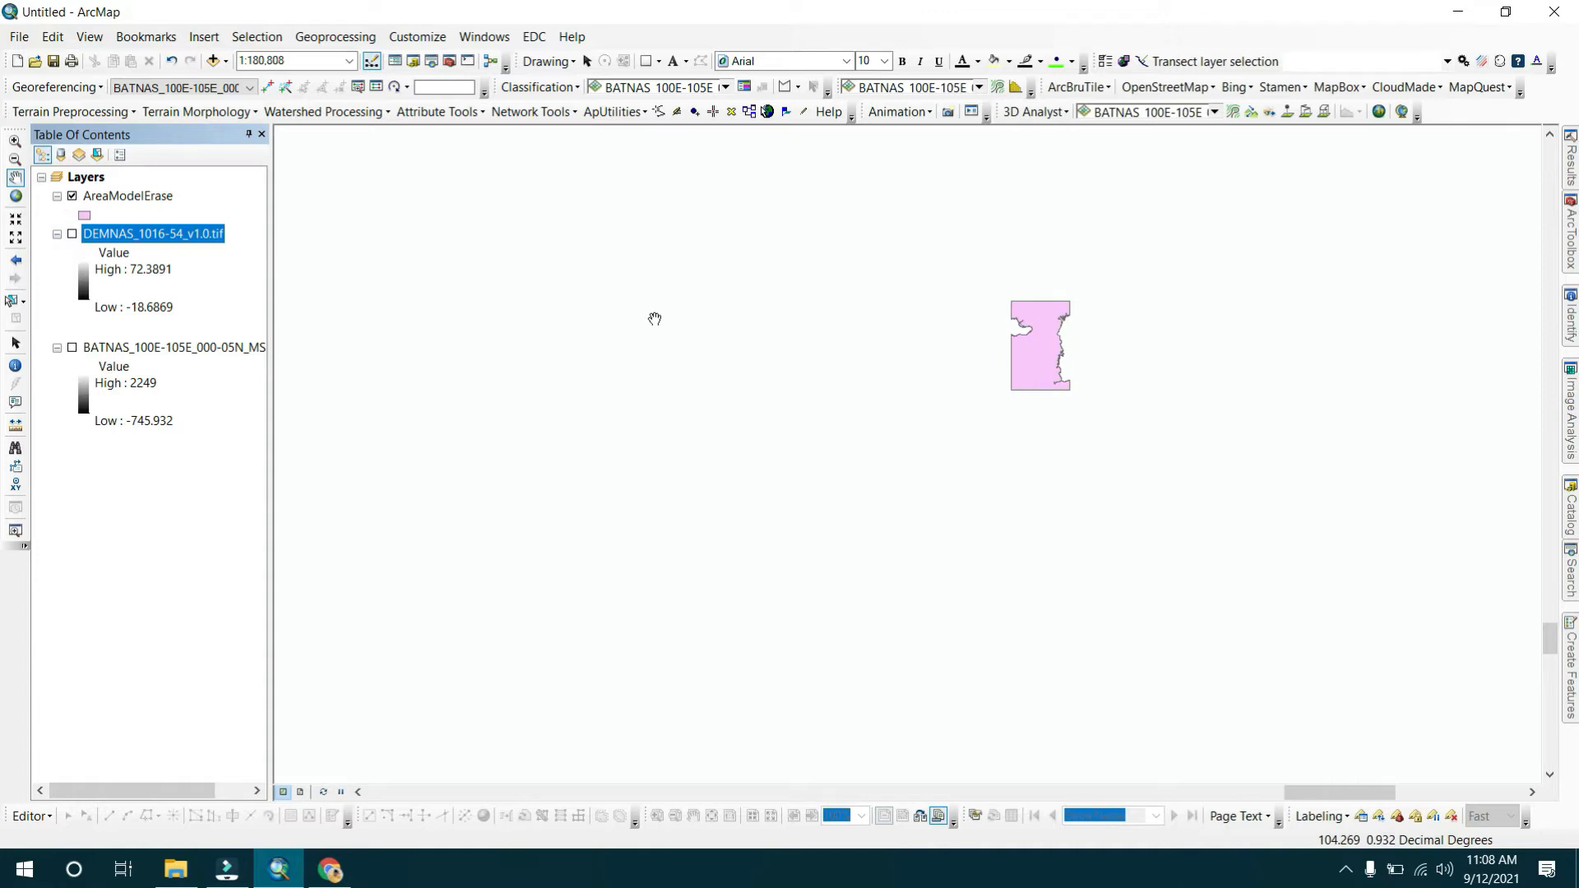
pyautogui.click(449, 61)
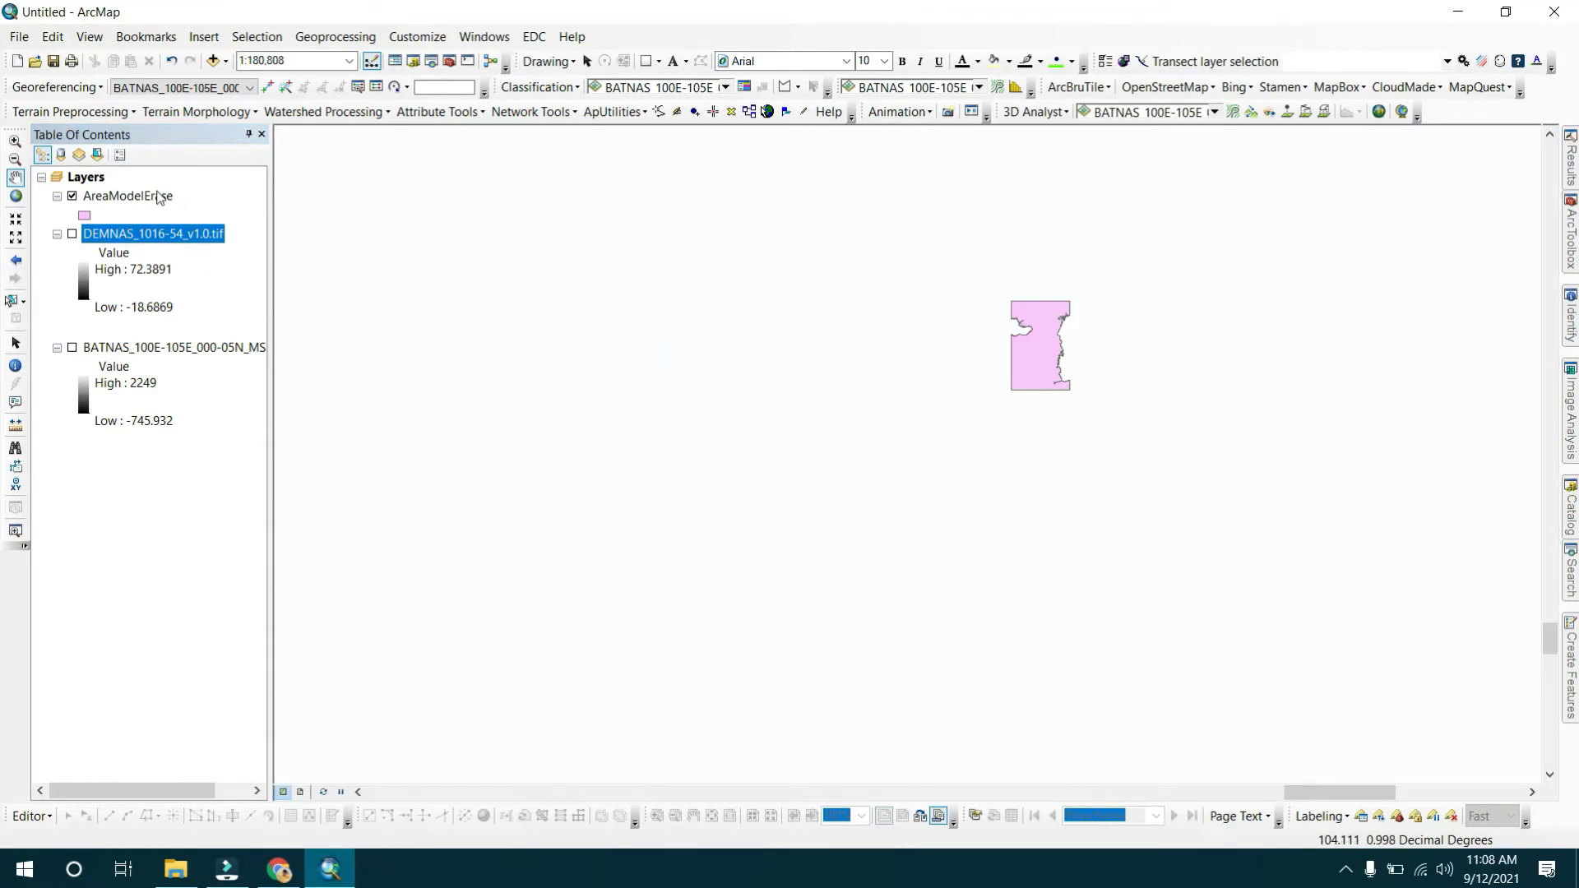
pyautogui.click(449, 61)
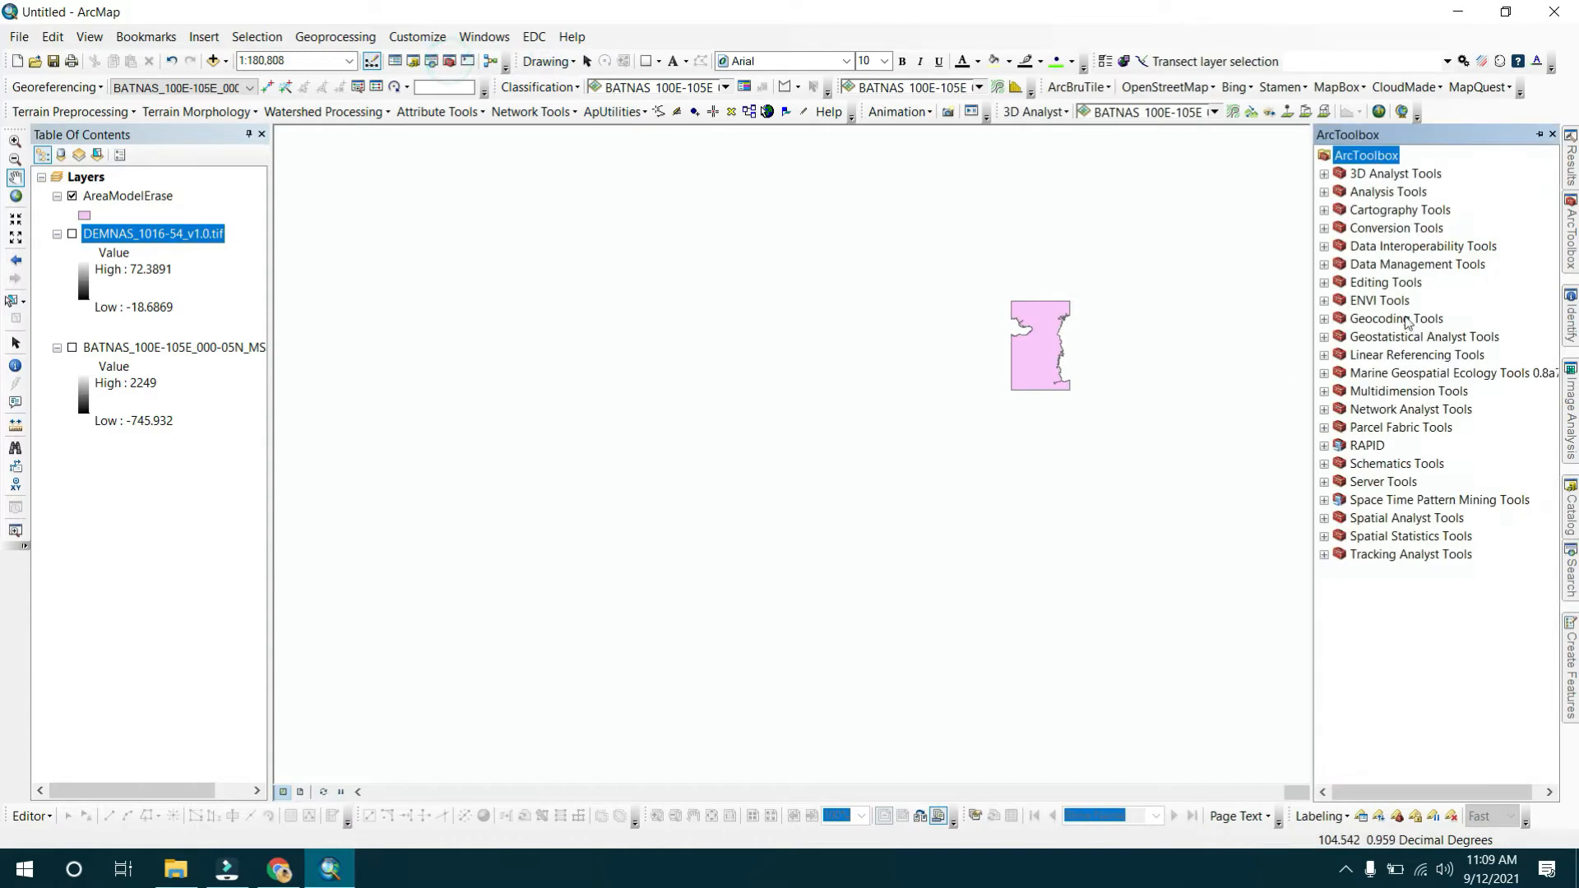
pyautogui.doubleClick(1434, 264)
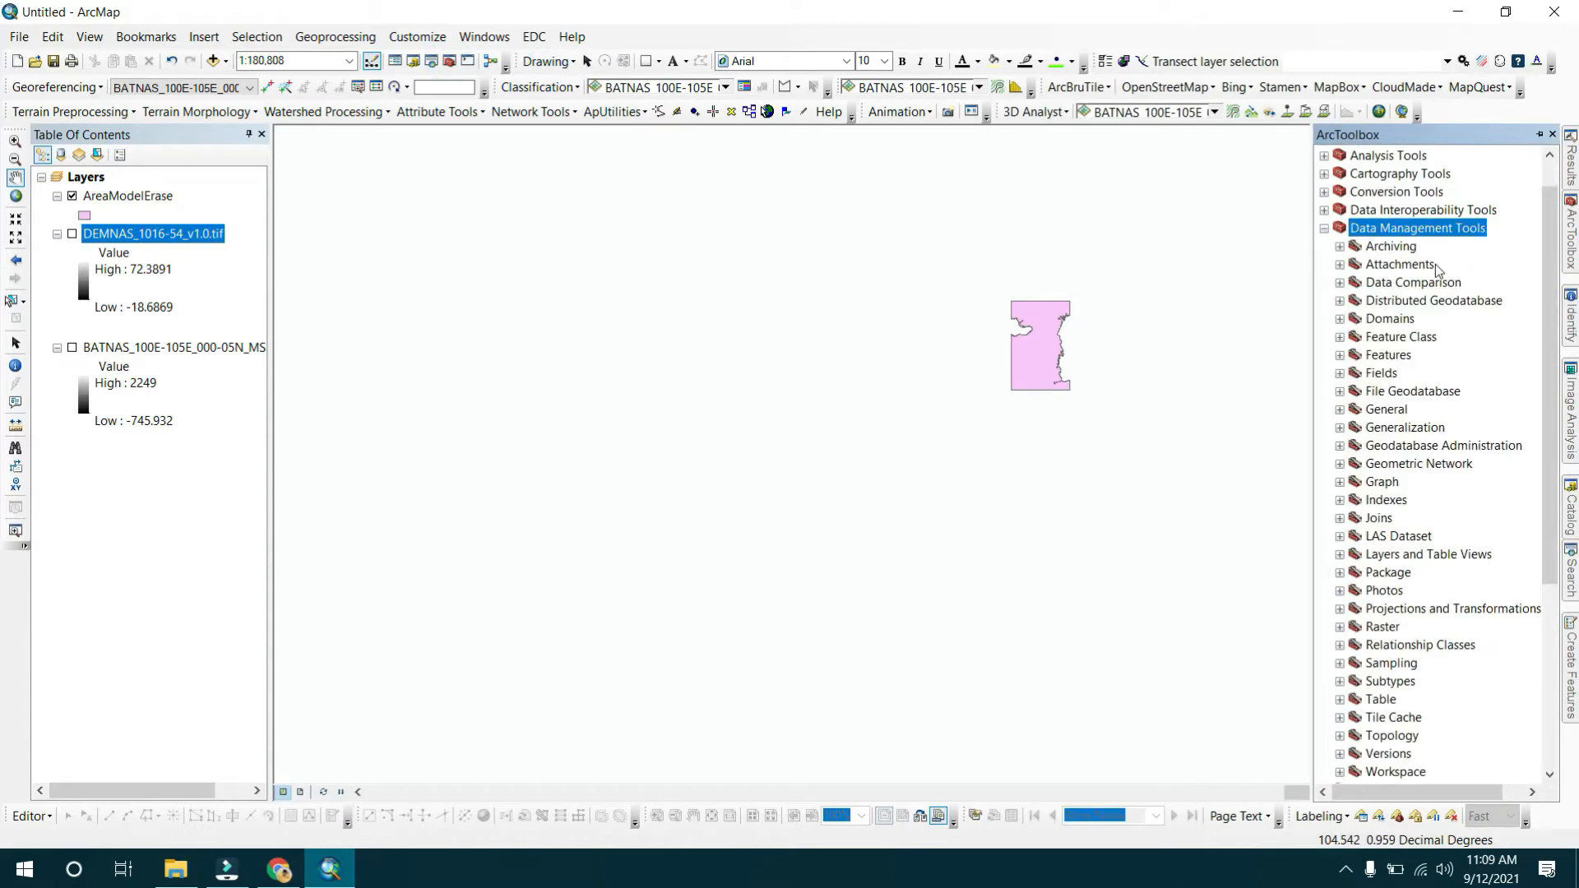
pyautogui.doubleClick(1408, 609)
pyautogui.scroll(-3, 1451, 486)
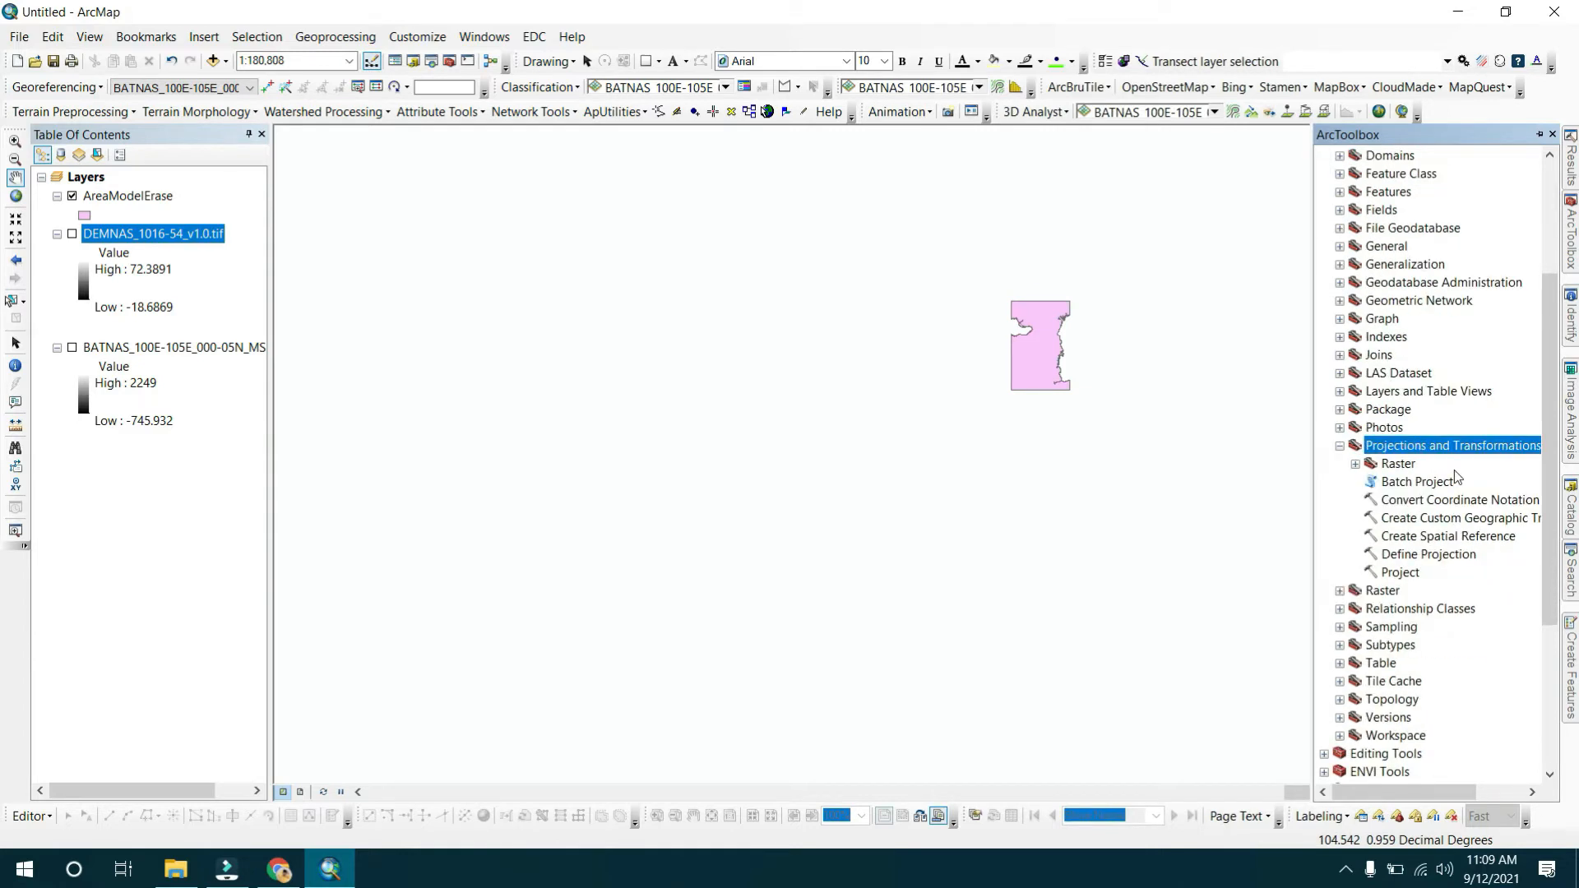
pyautogui.doubleClick(1424, 558)
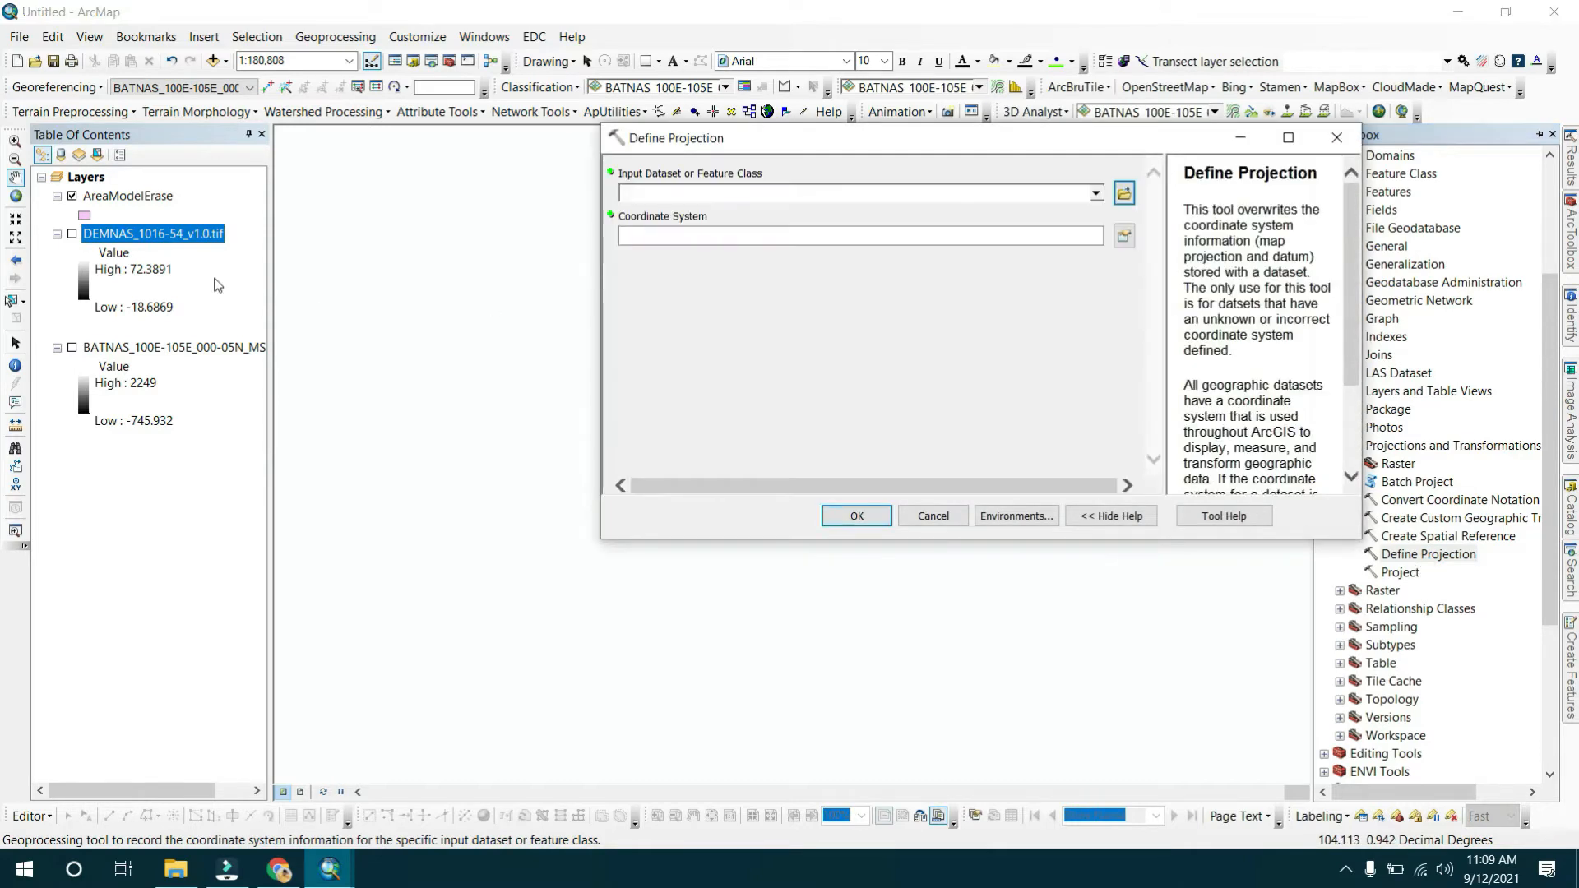
# Define the coordinate system of DEMNAS_1016-54_v1.0.tif as WGS 1984 and run the tool.
pyautogui.moveTo(196, 241); pyautogui.dragTo(636, 200)
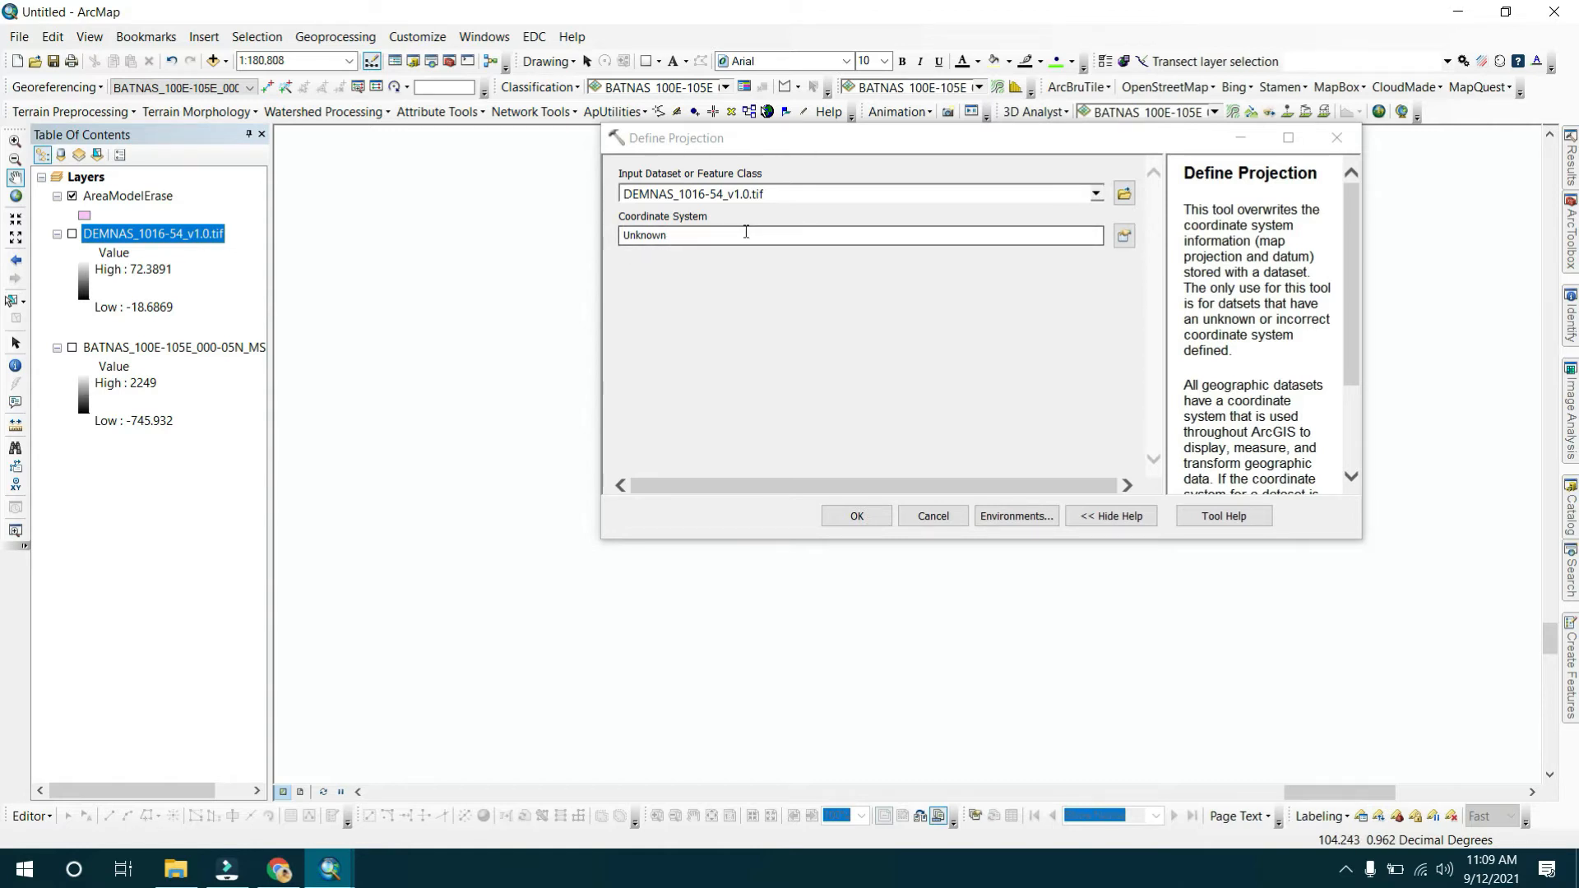
pyautogui.click(1124, 236)
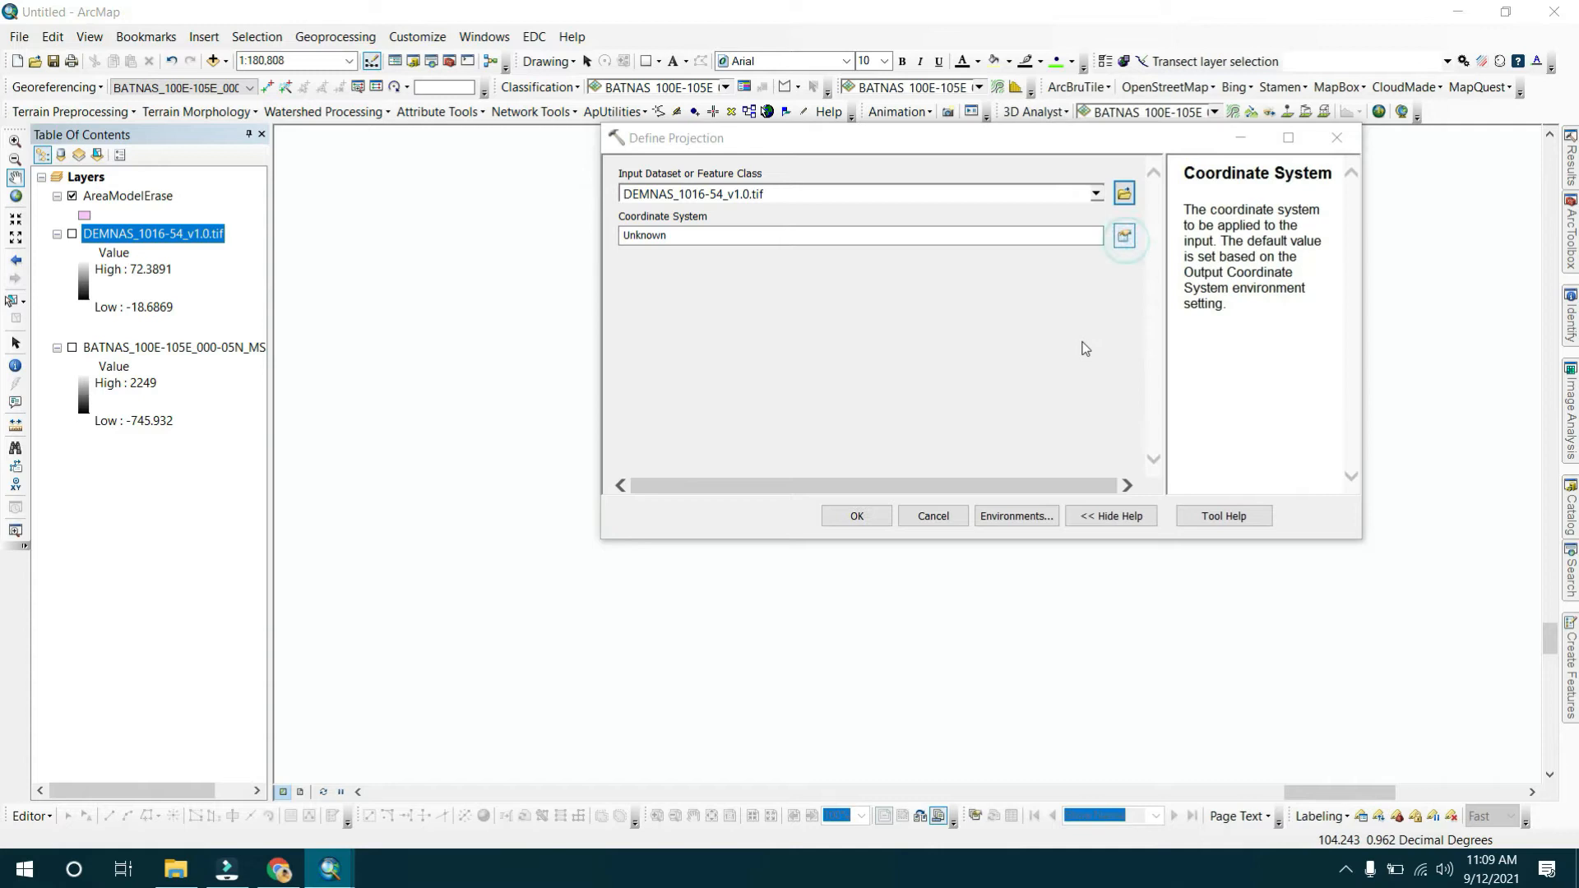
pyautogui.click(878, 184)
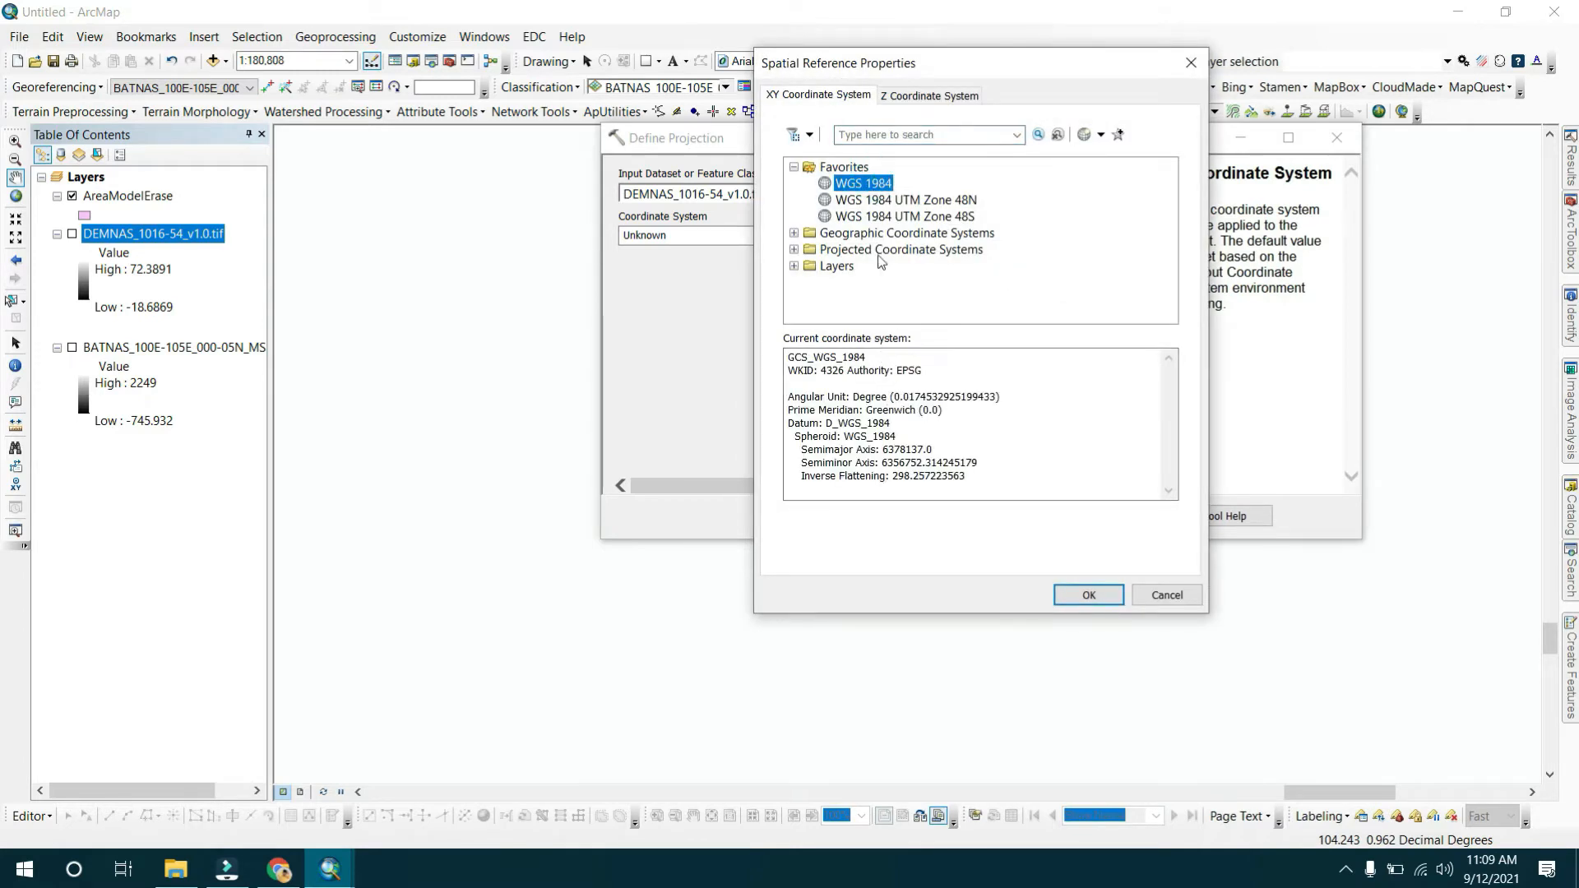
pyautogui.click(840, 232)
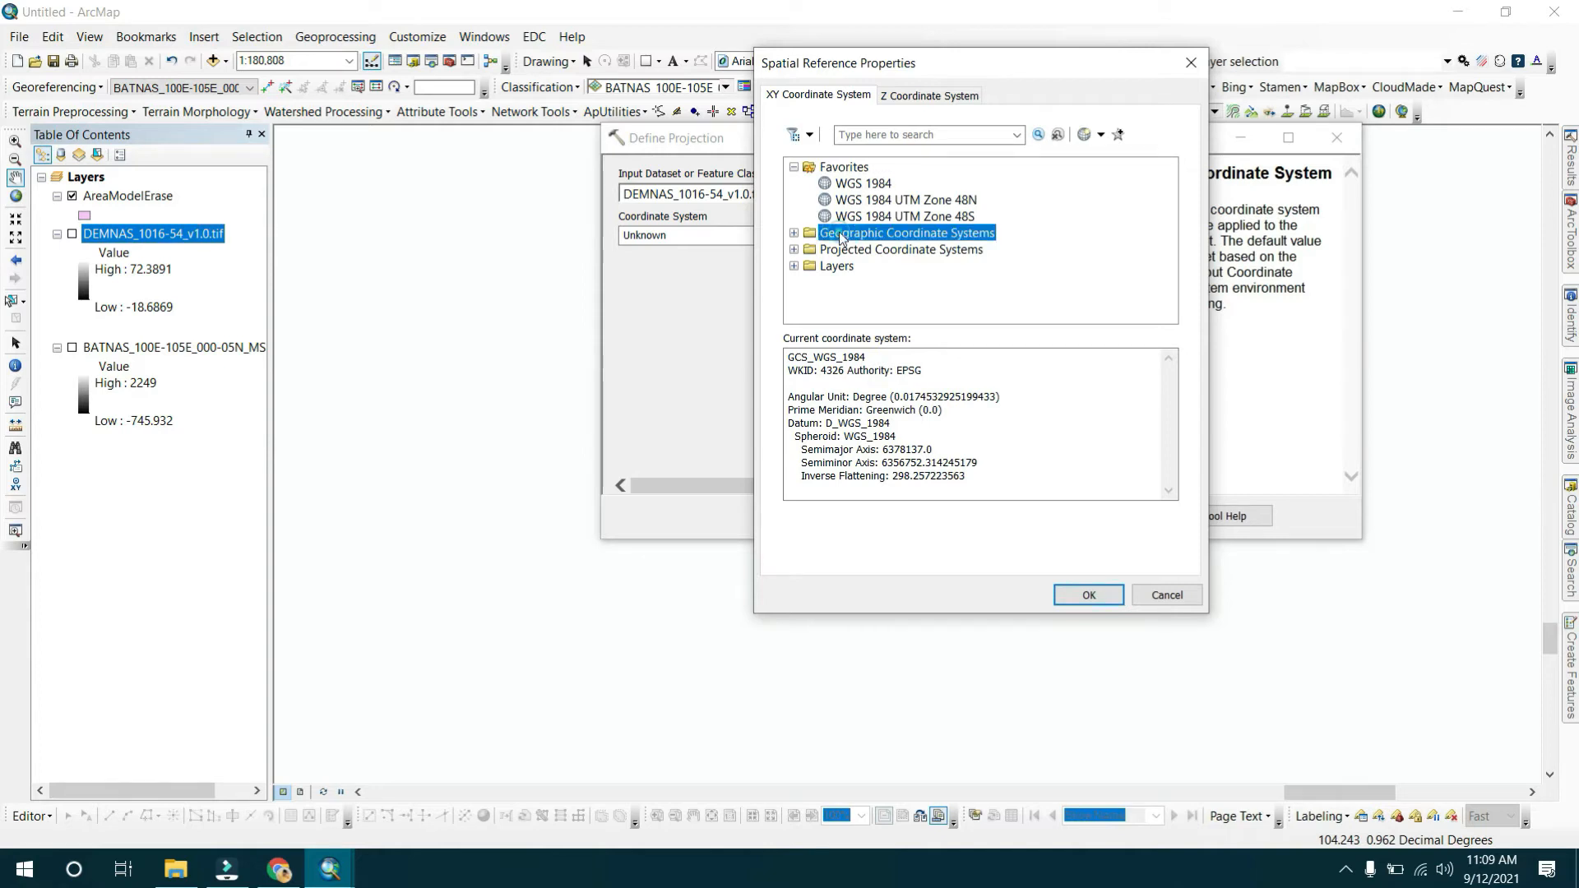
pyautogui.click(793, 233)
pyautogui.scroll(-2, 945, 274)
pyautogui.scroll(-1, 945, 274)
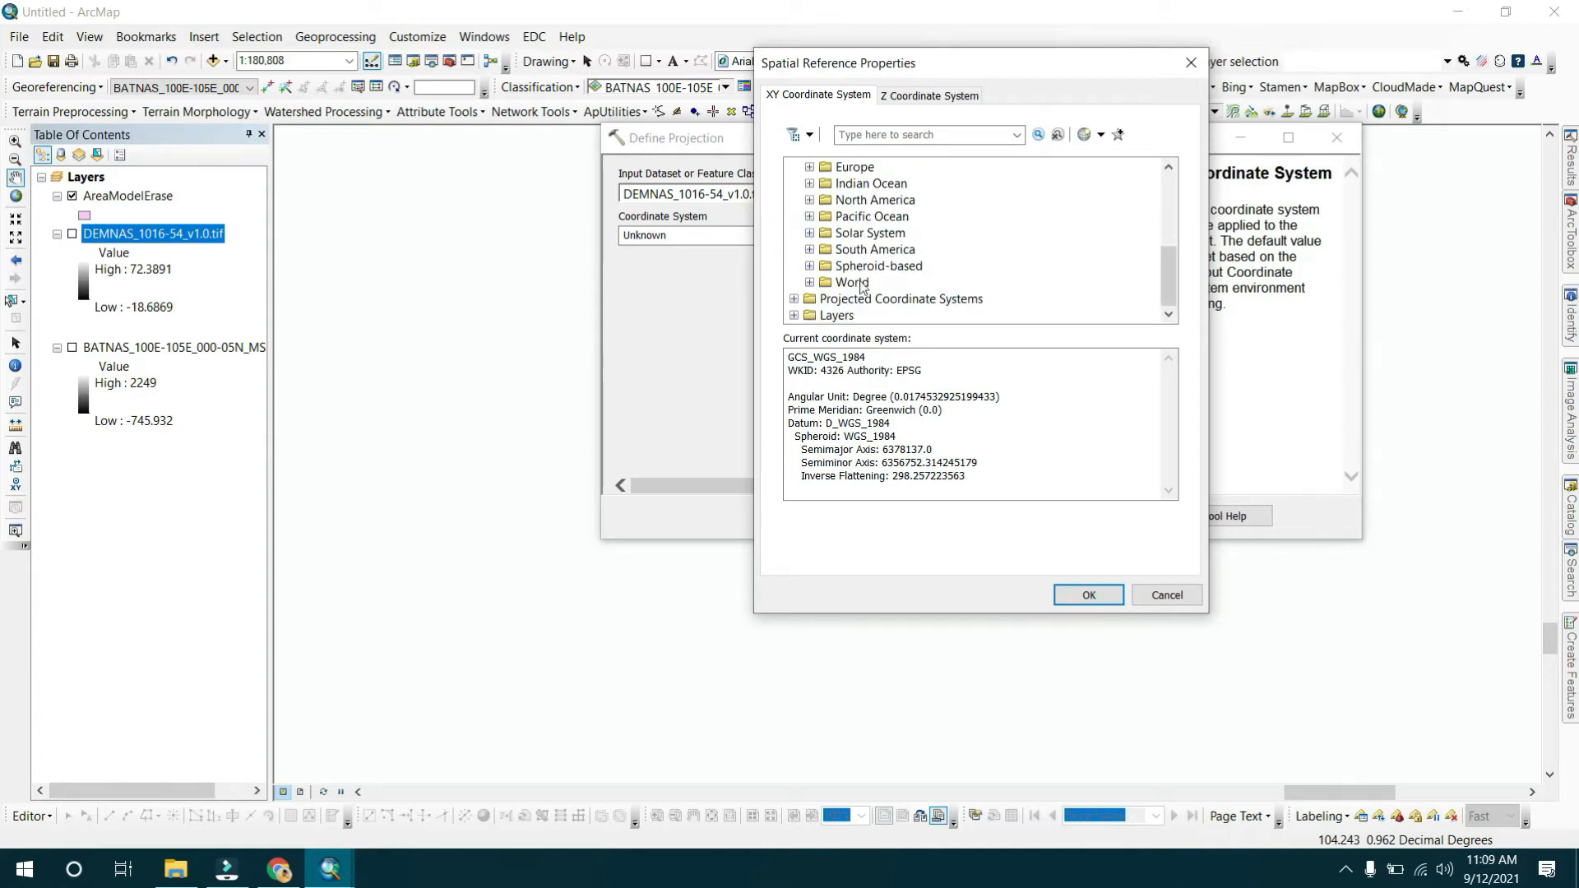
pyautogui.click(809, 284)
pyautogui.rightClick(897, 284)
pyautogui.click(966, 295)
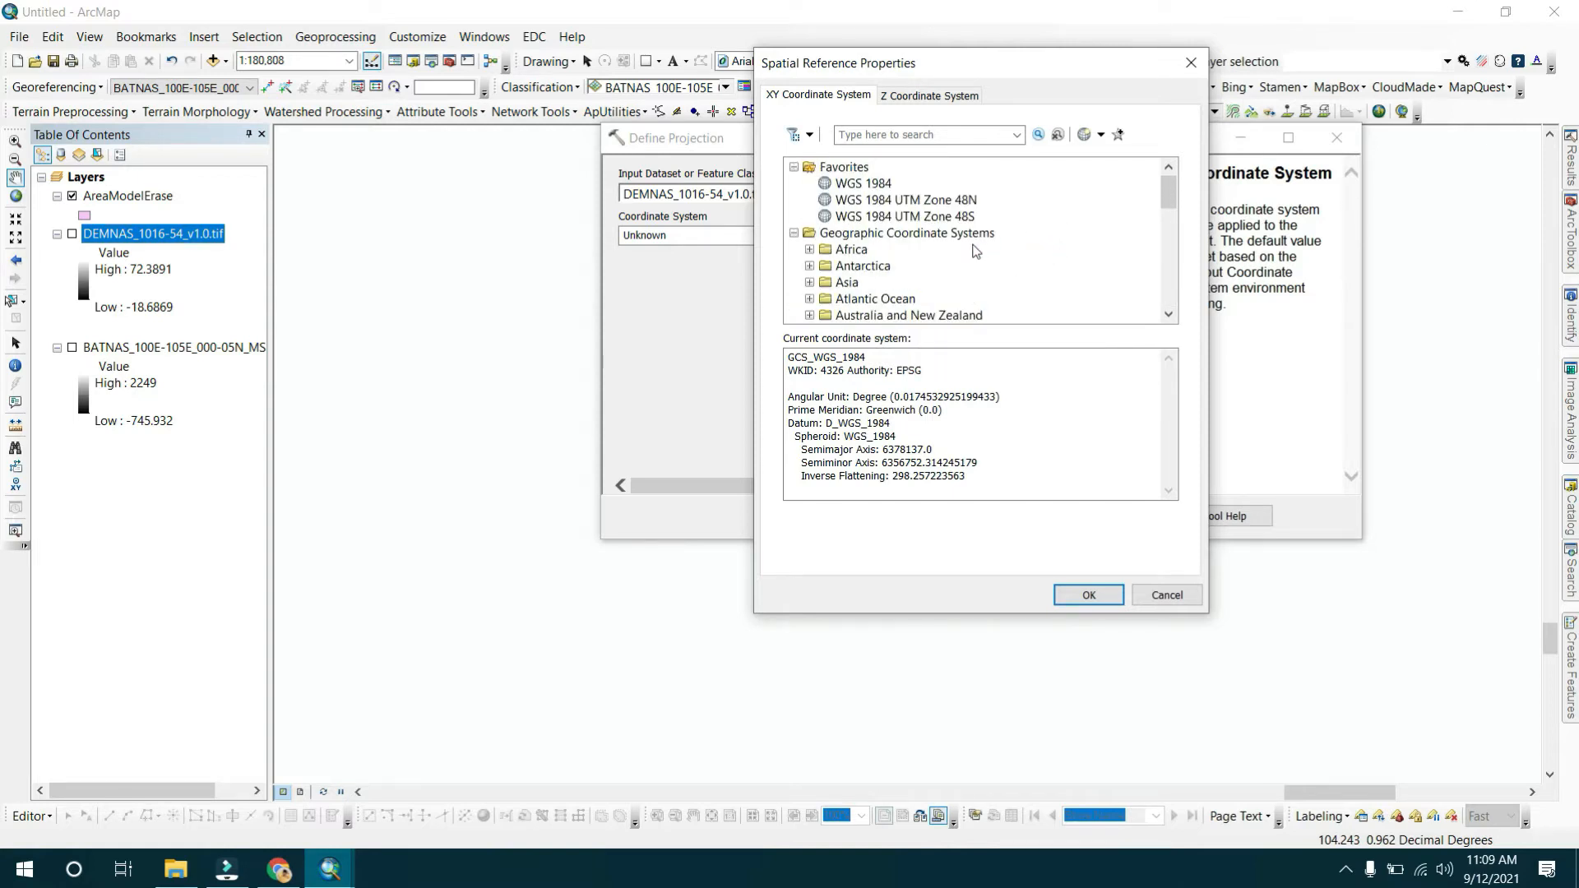
pyautogui.click(846, 183)
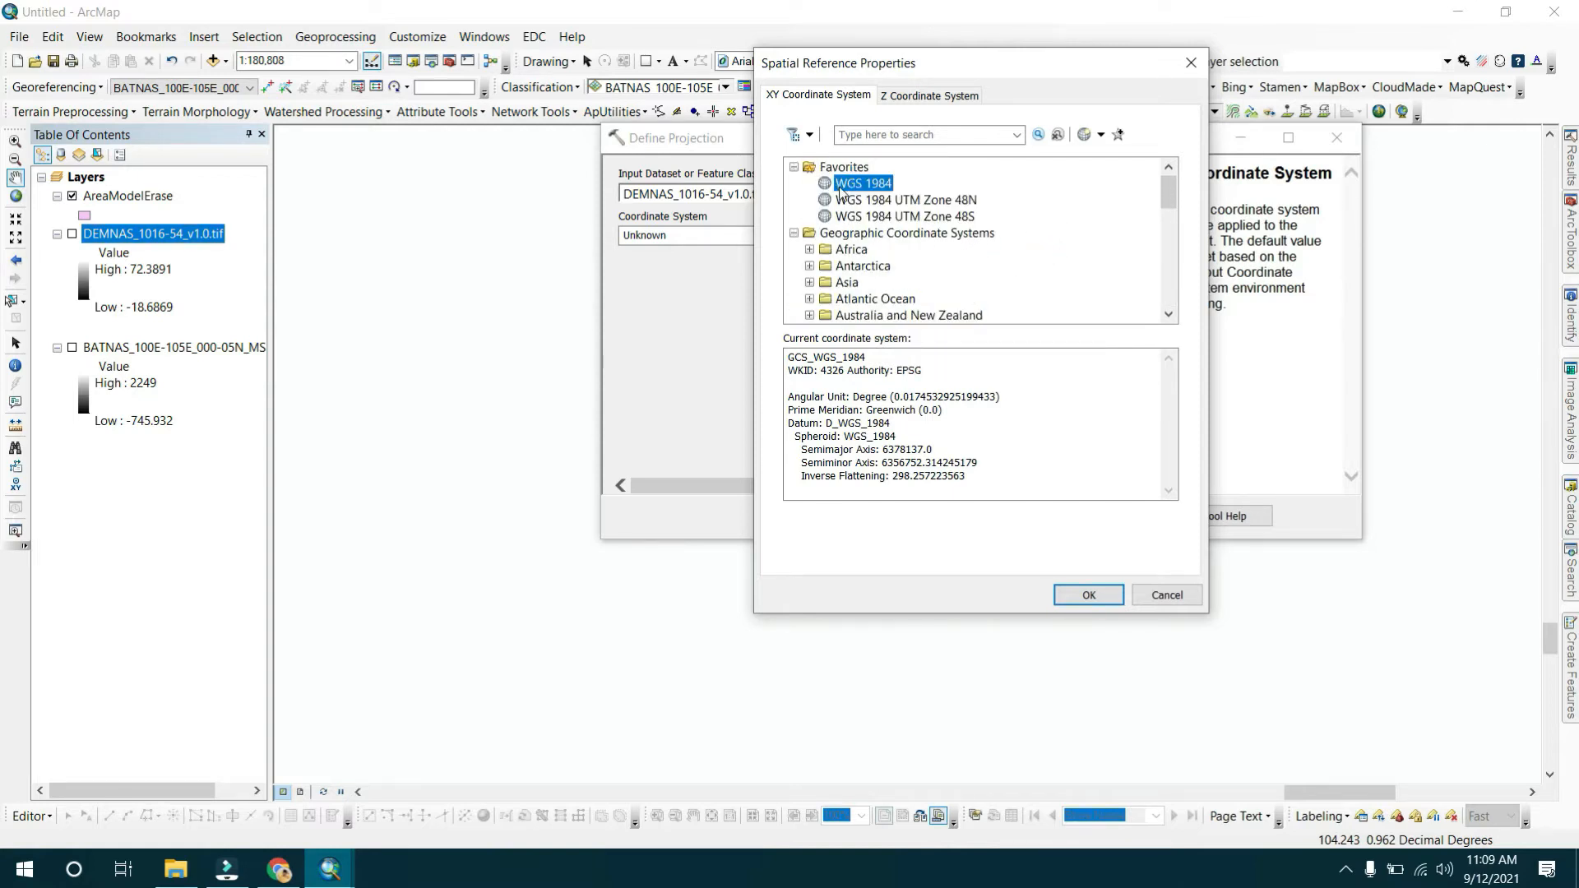
pyautogui.click(1083, 595)
pyautogui.click(883, 521)
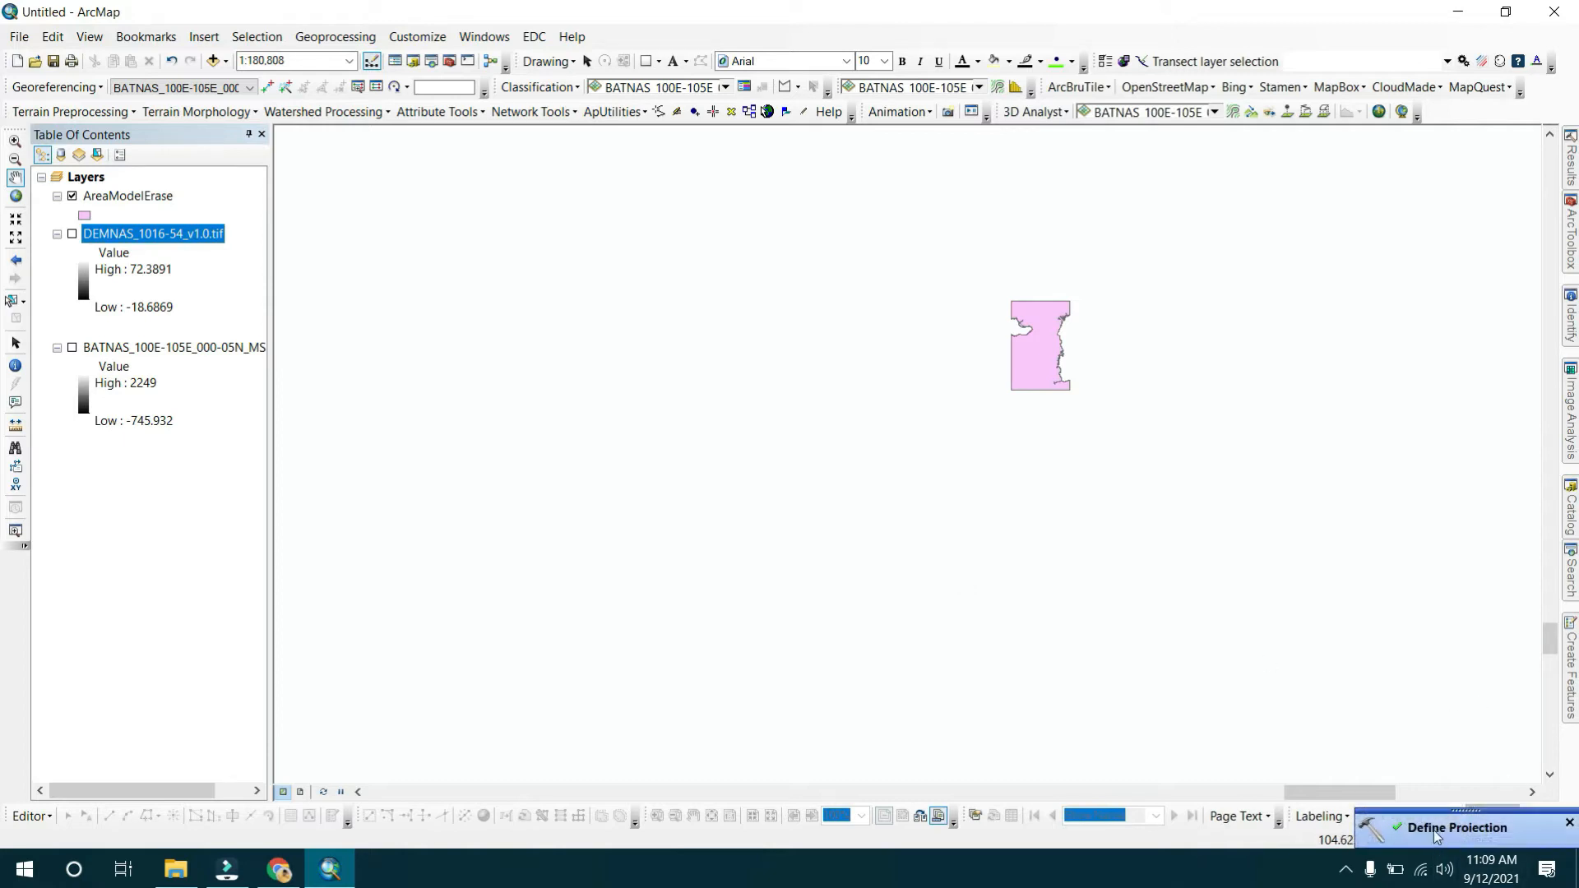
# Inspect the spatial reference in the source properties of the BATNAS and DEMNAS raster layers.
pyautogui.click(248, 347)
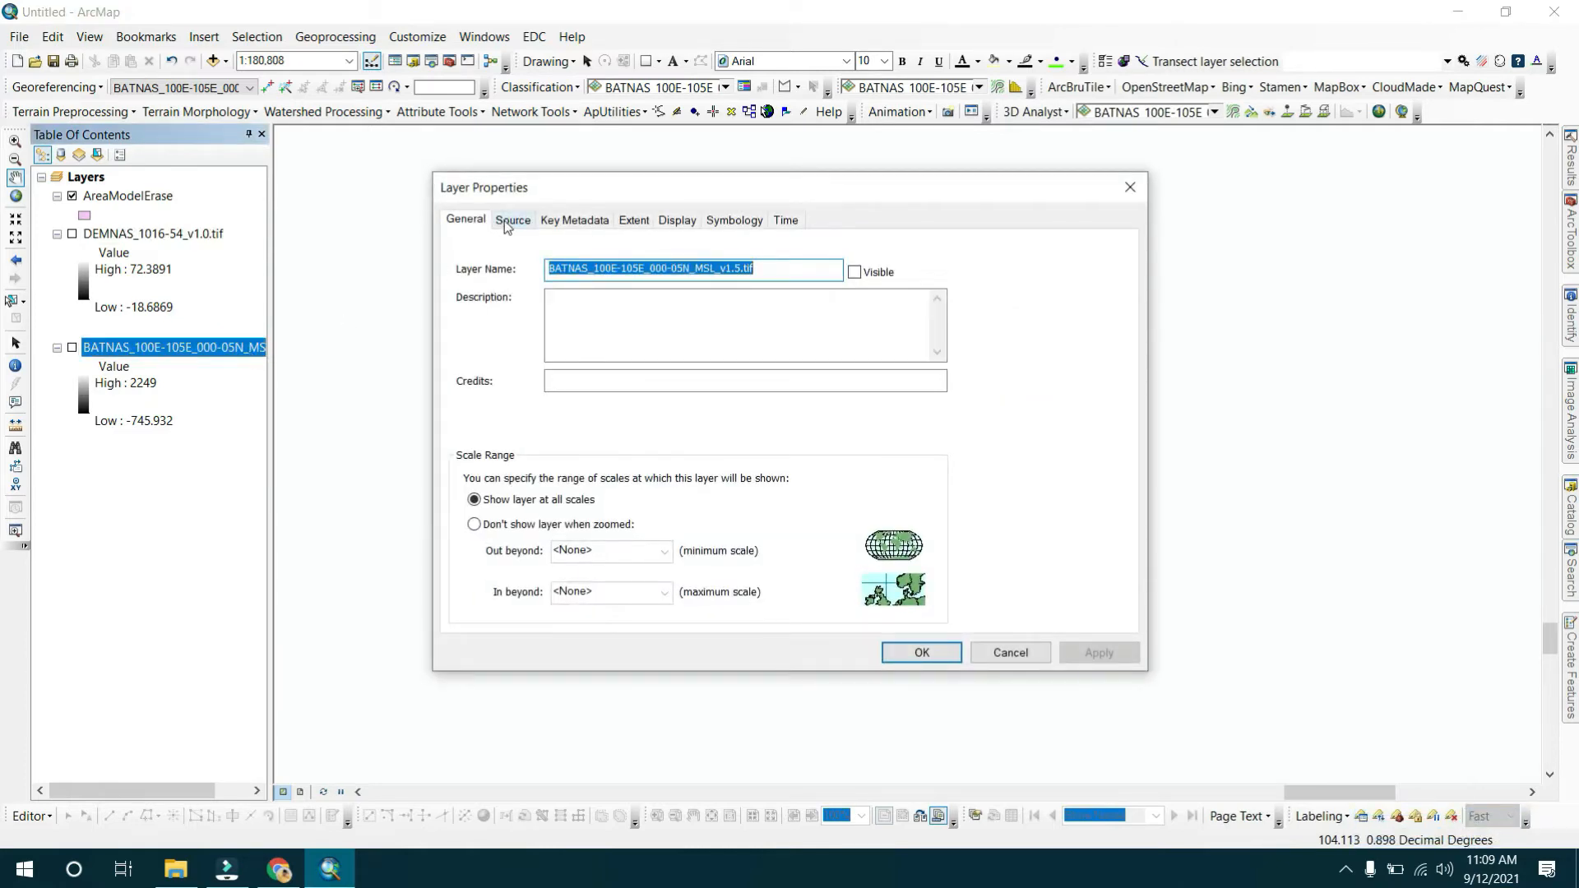
pyautogui.click(505, 223)
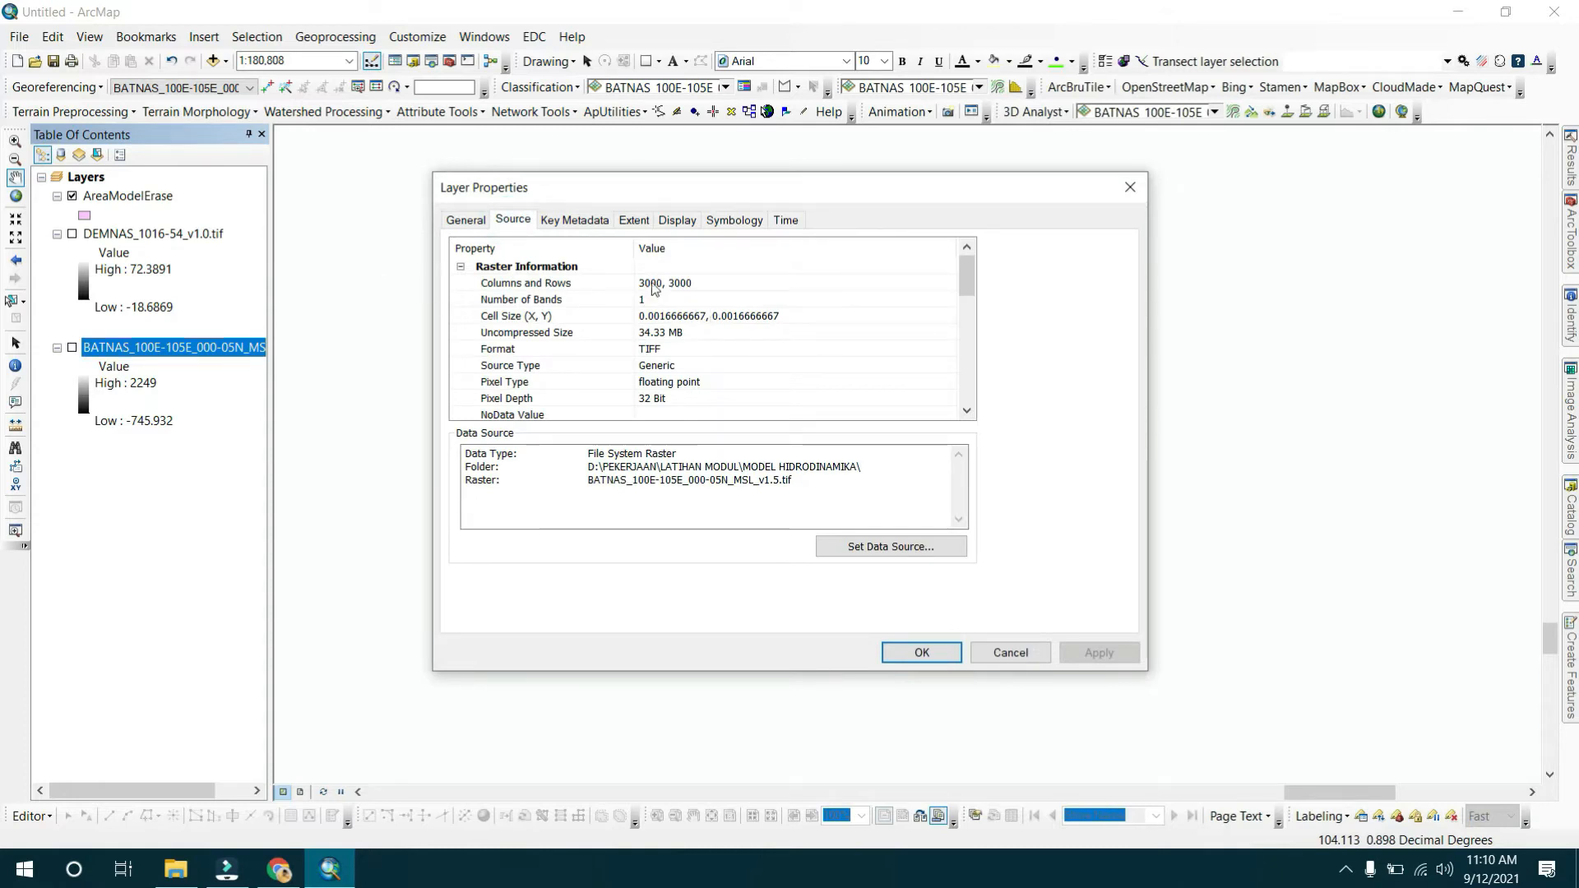
pyautogui.scroll(-7, 671, 284)
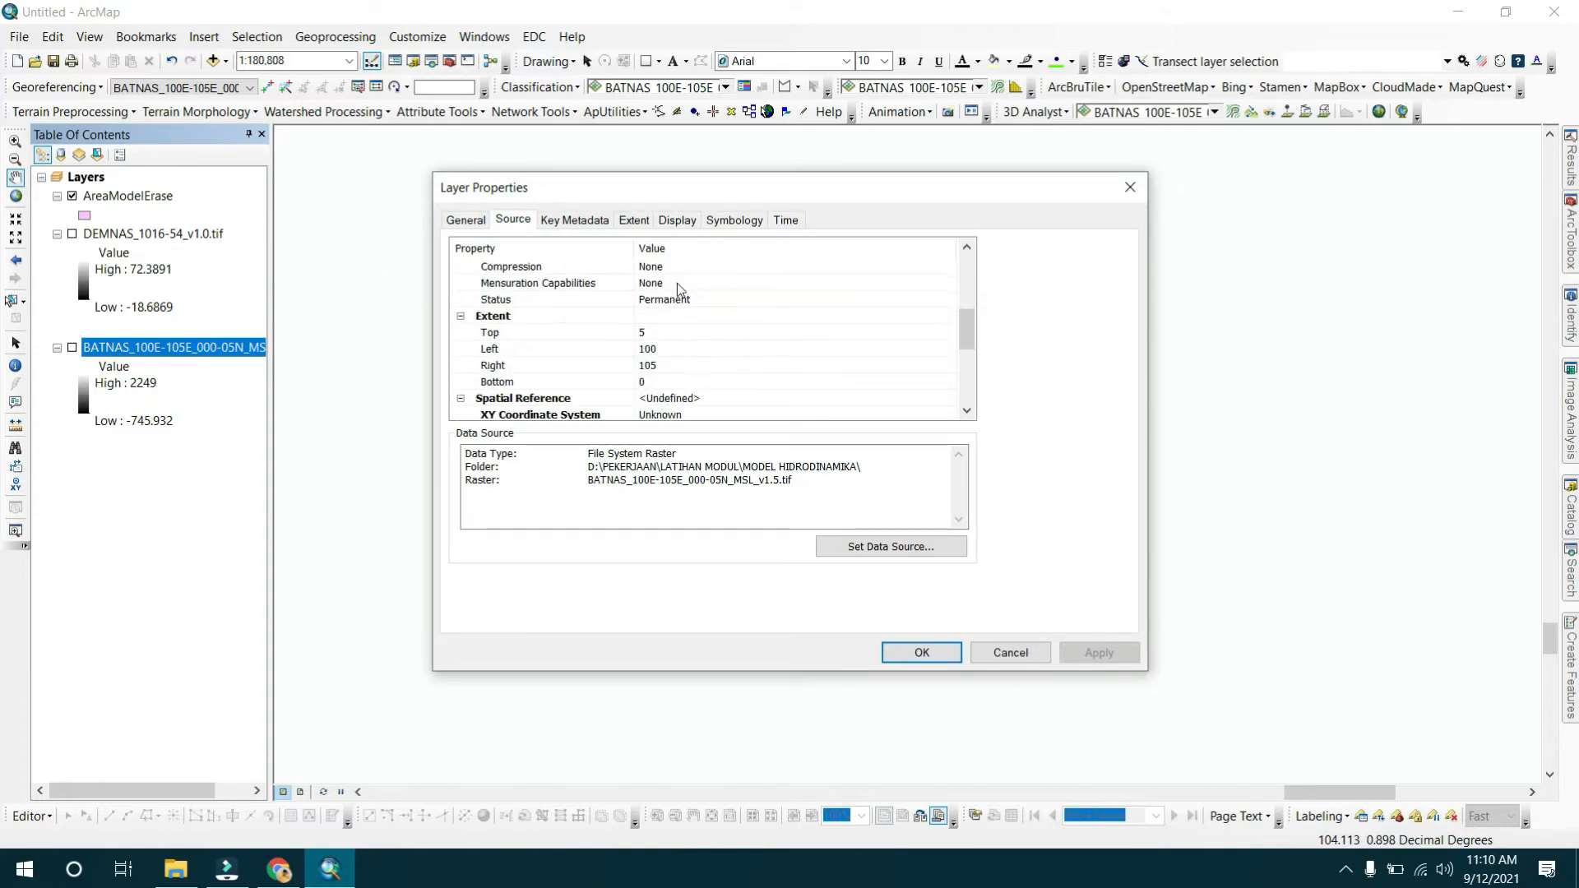
pyautogui.scroll(1, 645, 343)
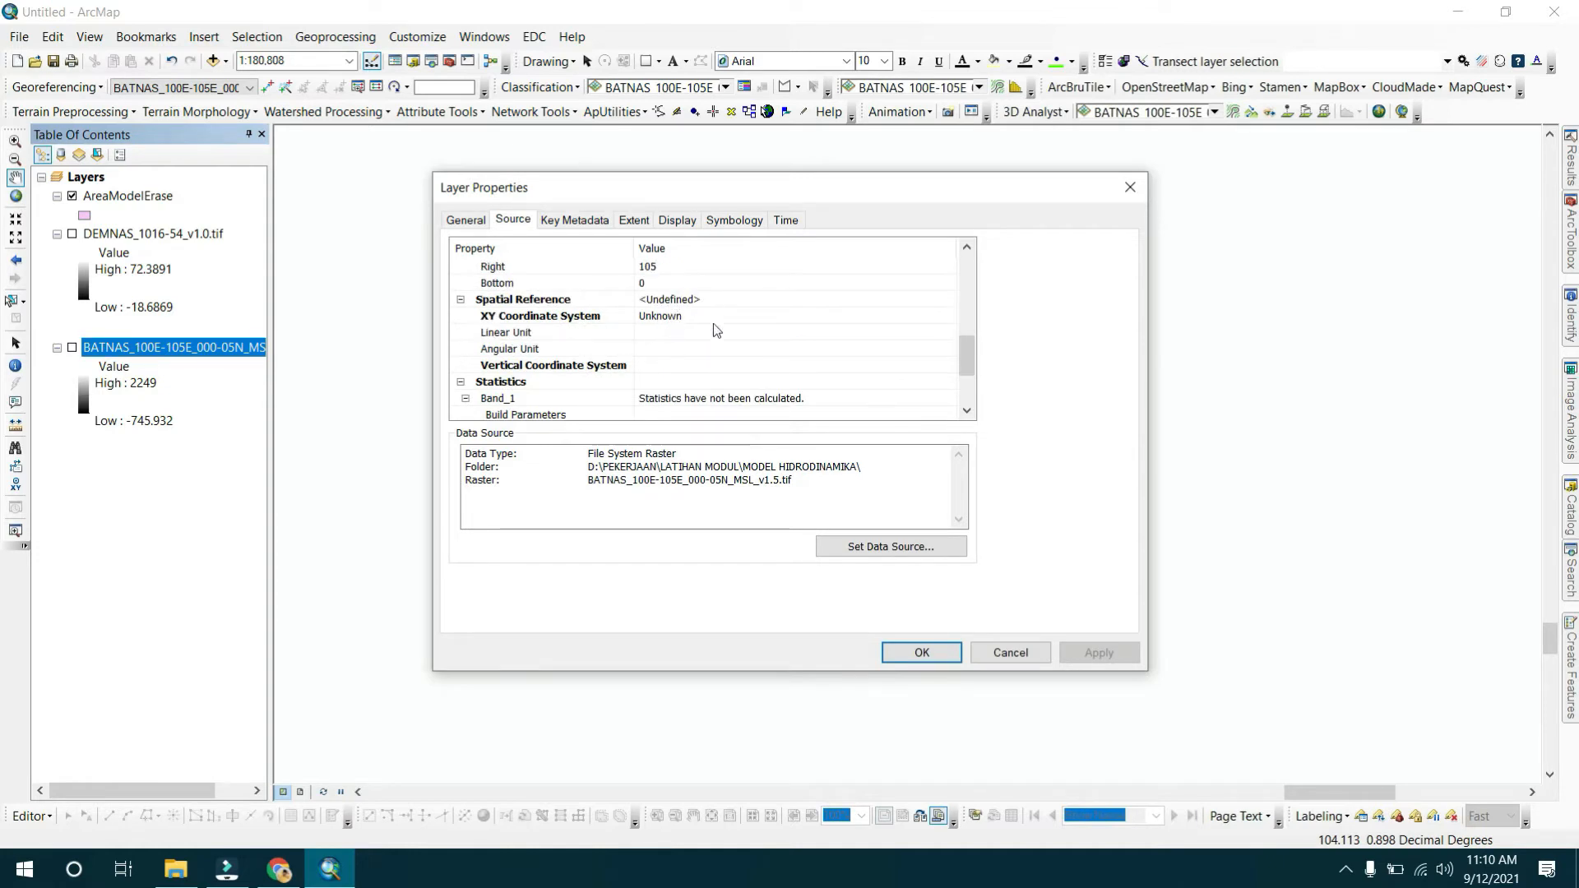
pyautogui.click(1130, 186)
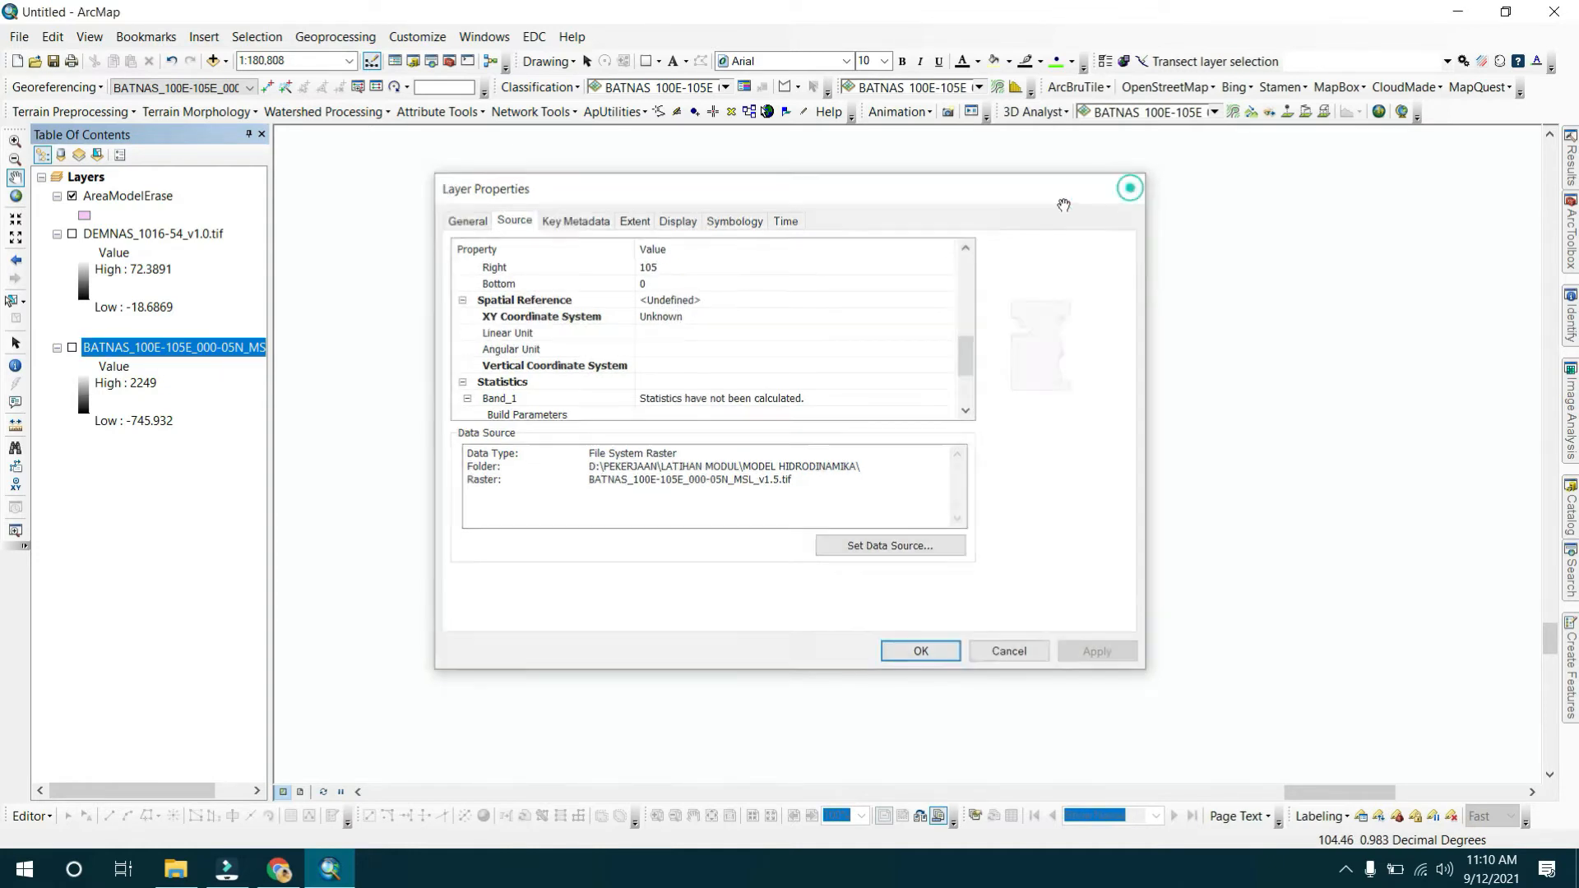
pyautogui.doubleClick(194, 234)
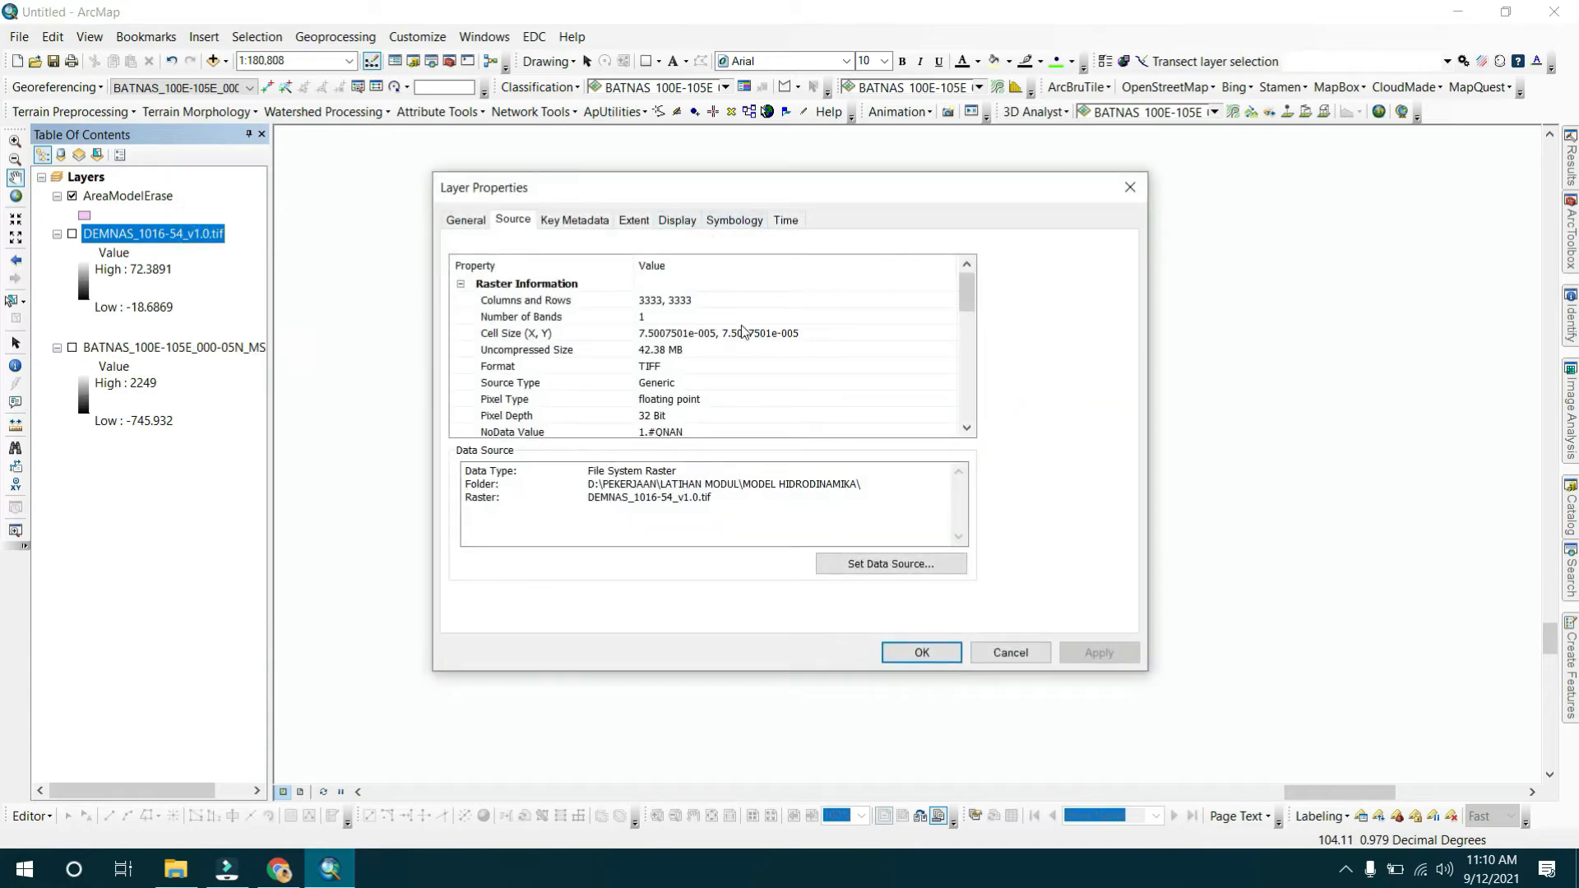
pyautogui.scroll(-5, 743, 331)
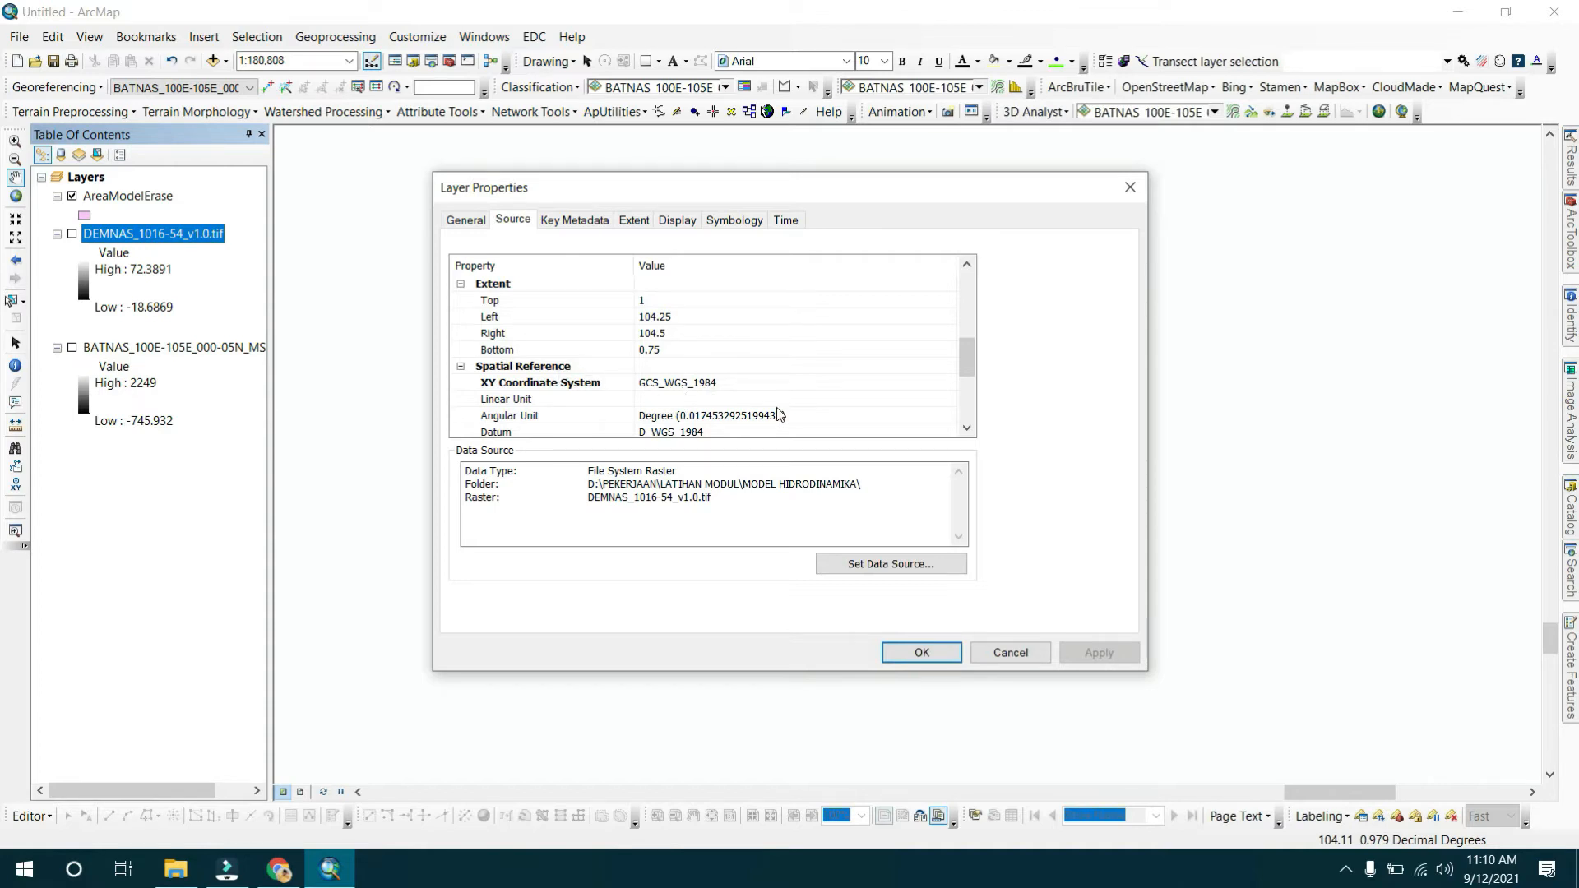
pyautogui.click(1010, 652)
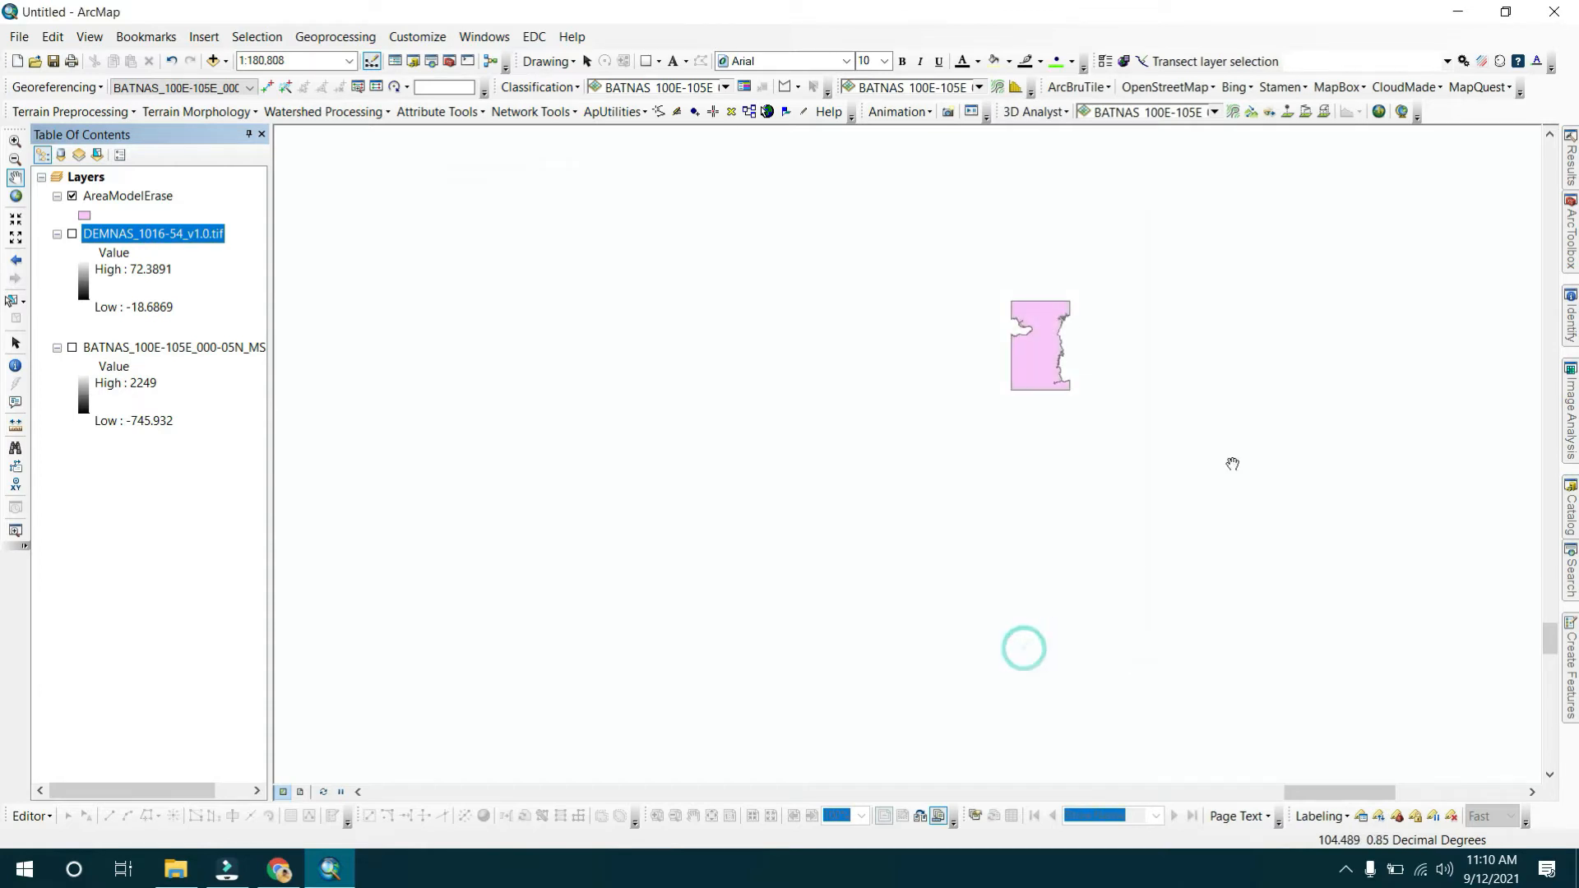
# Define the coordinate system of the BATNAS_100E-105E_000-05N_MSL_v1.5.tif raster as WGS 1984 and run Define Projection.
pyautogui.click(1567, 238)
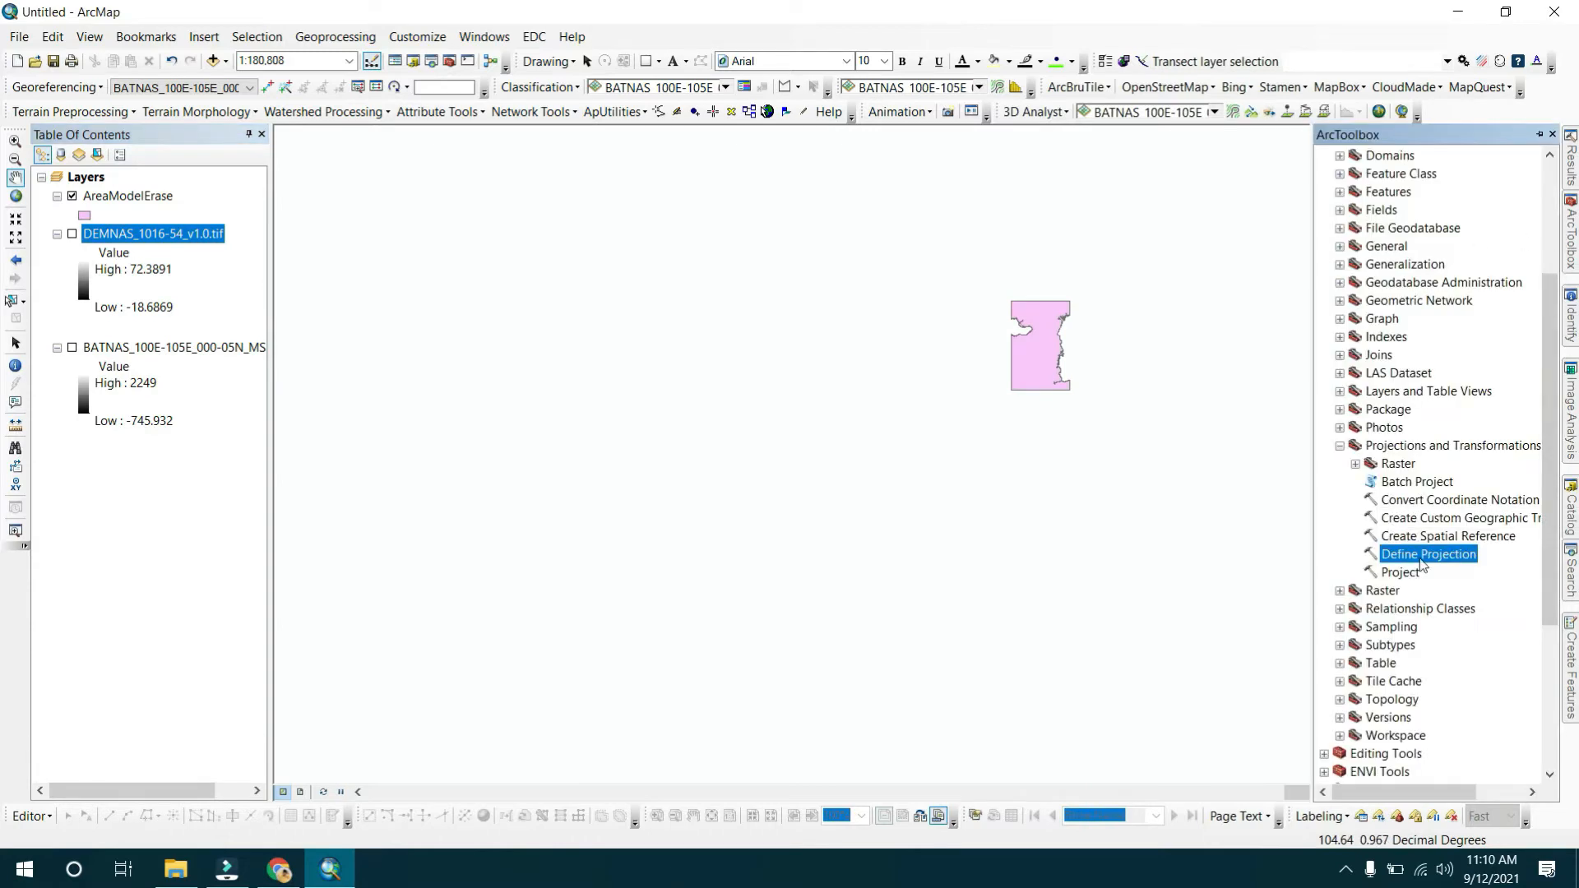
pyautogui.doubleClick(1420, 555)
pyautogui.moveTo(223, 346); pyautogui.dragTo(653, 196)
pyautogui.click(1123, 234)
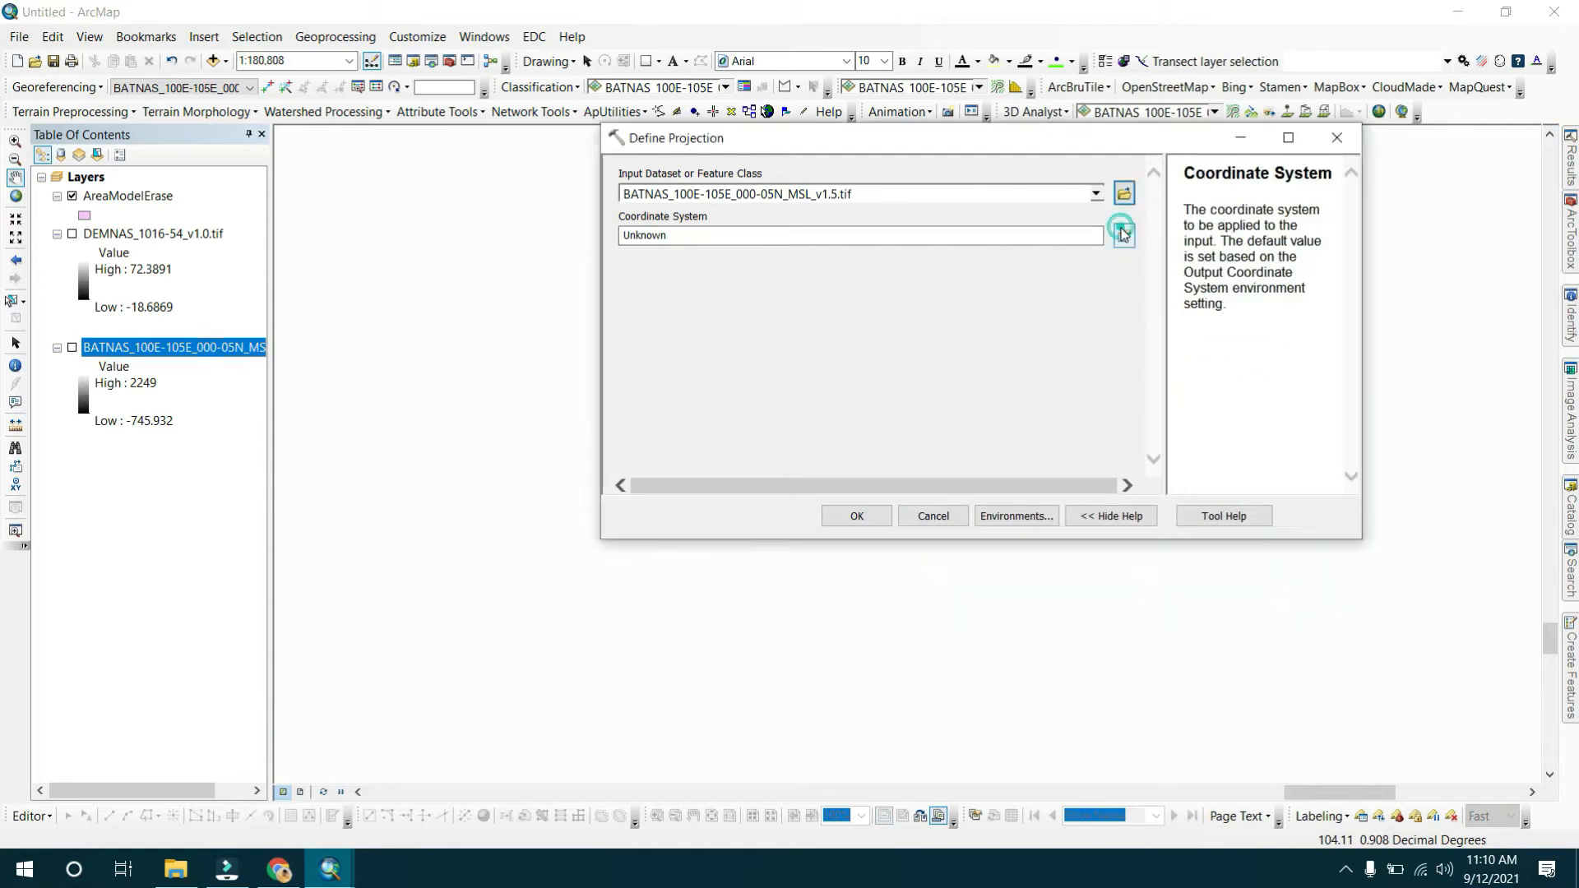
pyautogui.click(855, 184)
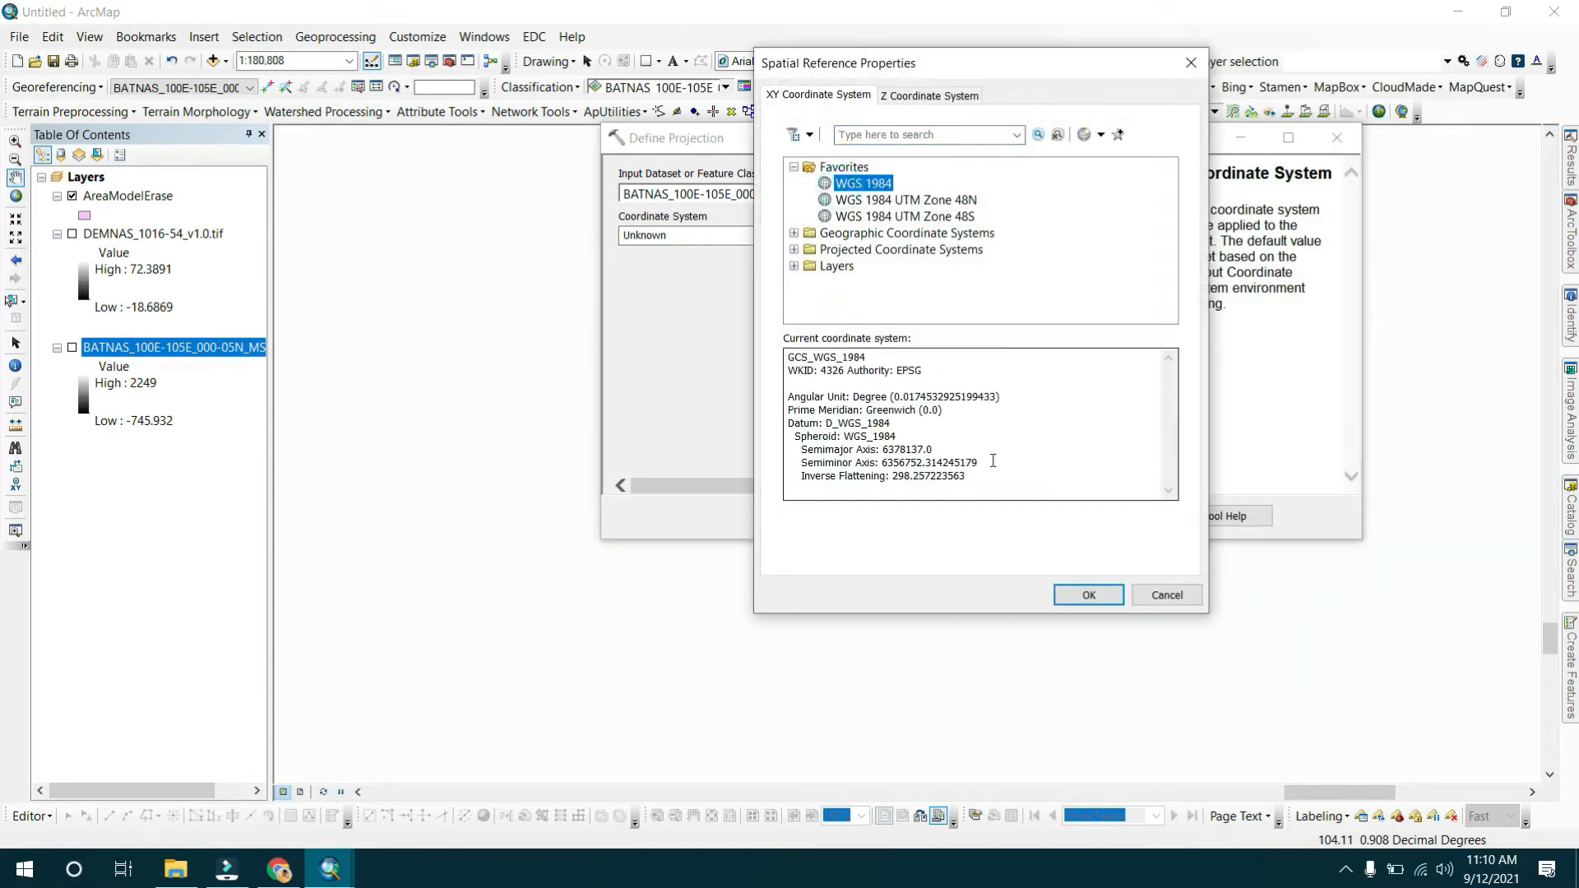
pyautogui.click(1087, 595)
pyautogui.click(888, 515)
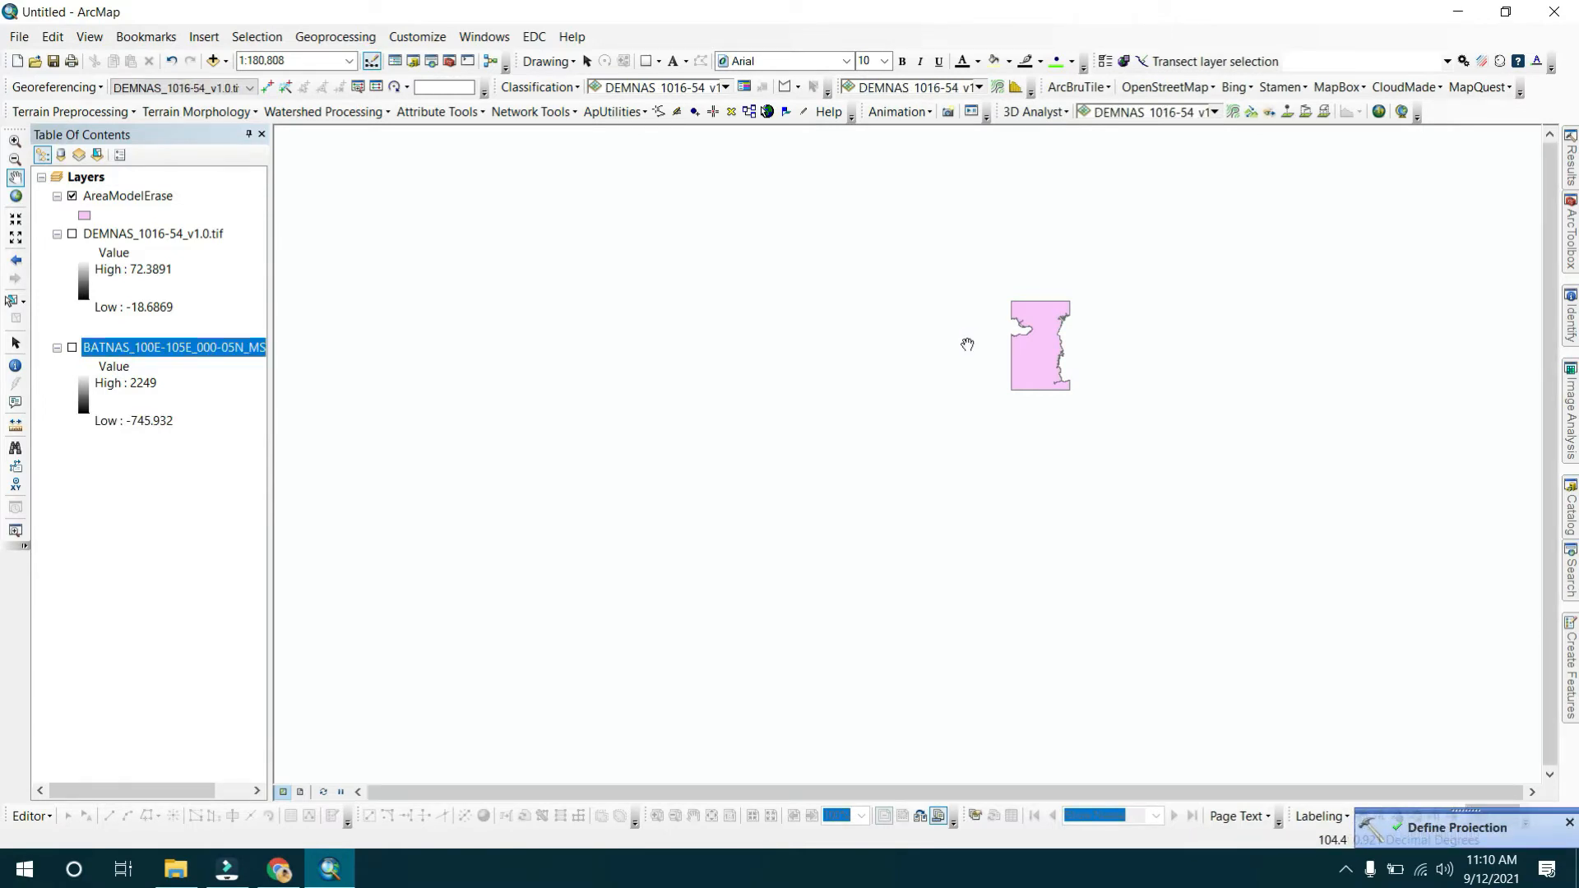
# Toggle the BATNAS and DEMNAS layers on and off to compare their display.
pyautogui.click(72, 348)
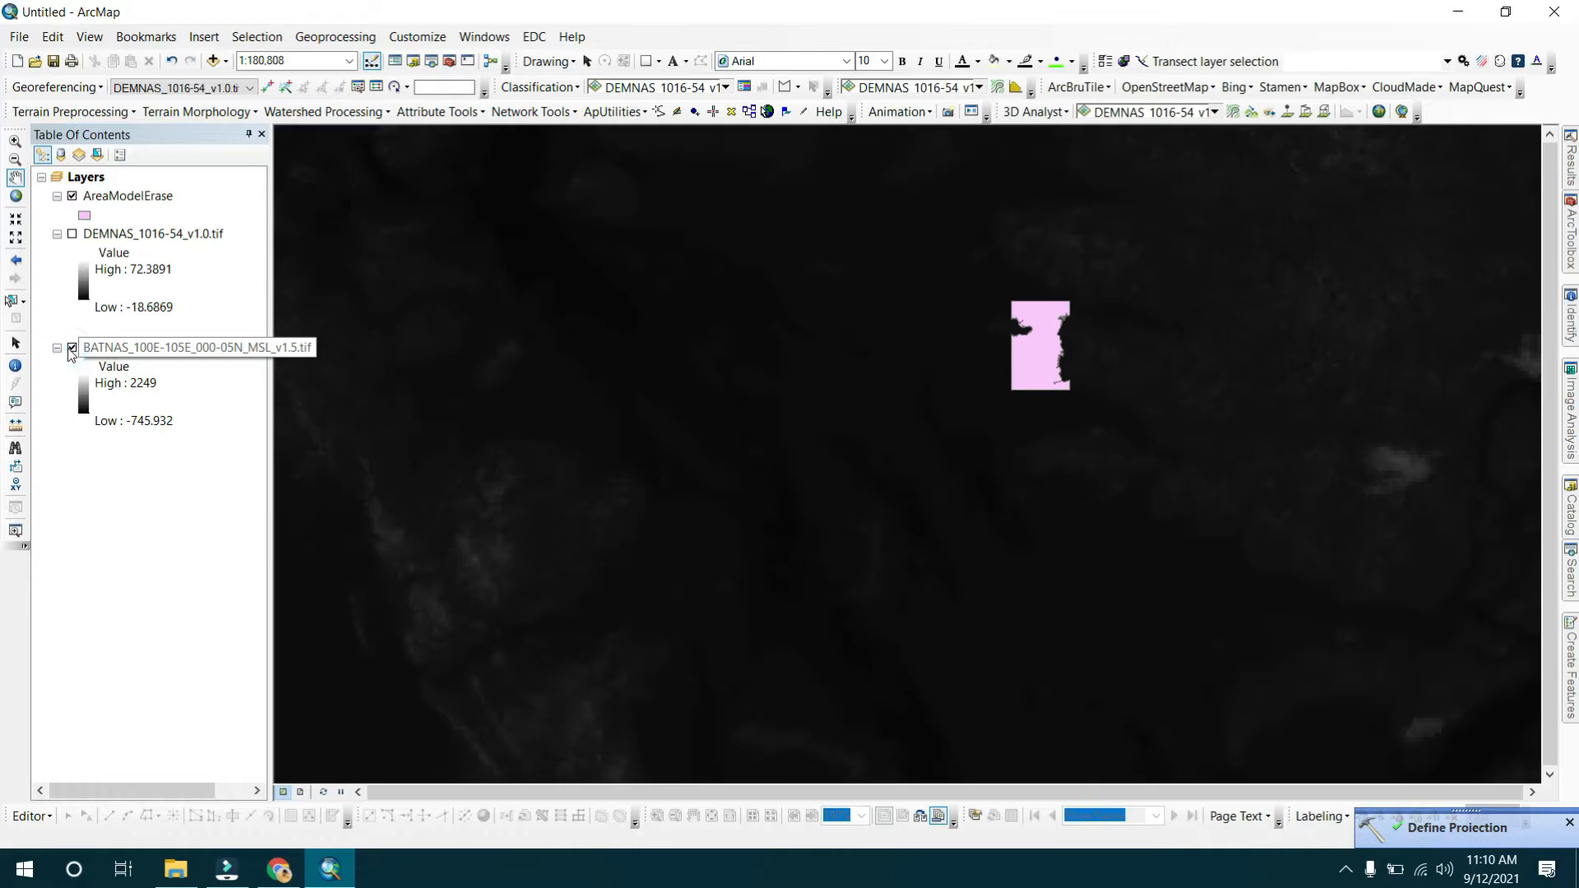
pyautogui.click(72, 348)
pyautogui.keyDown('ctrl'); pyautogui.click(72, 244); pyautogui.keyUp('ctrl')
pyautogui.click(71, 235)
pyautogui.click(72, 235)
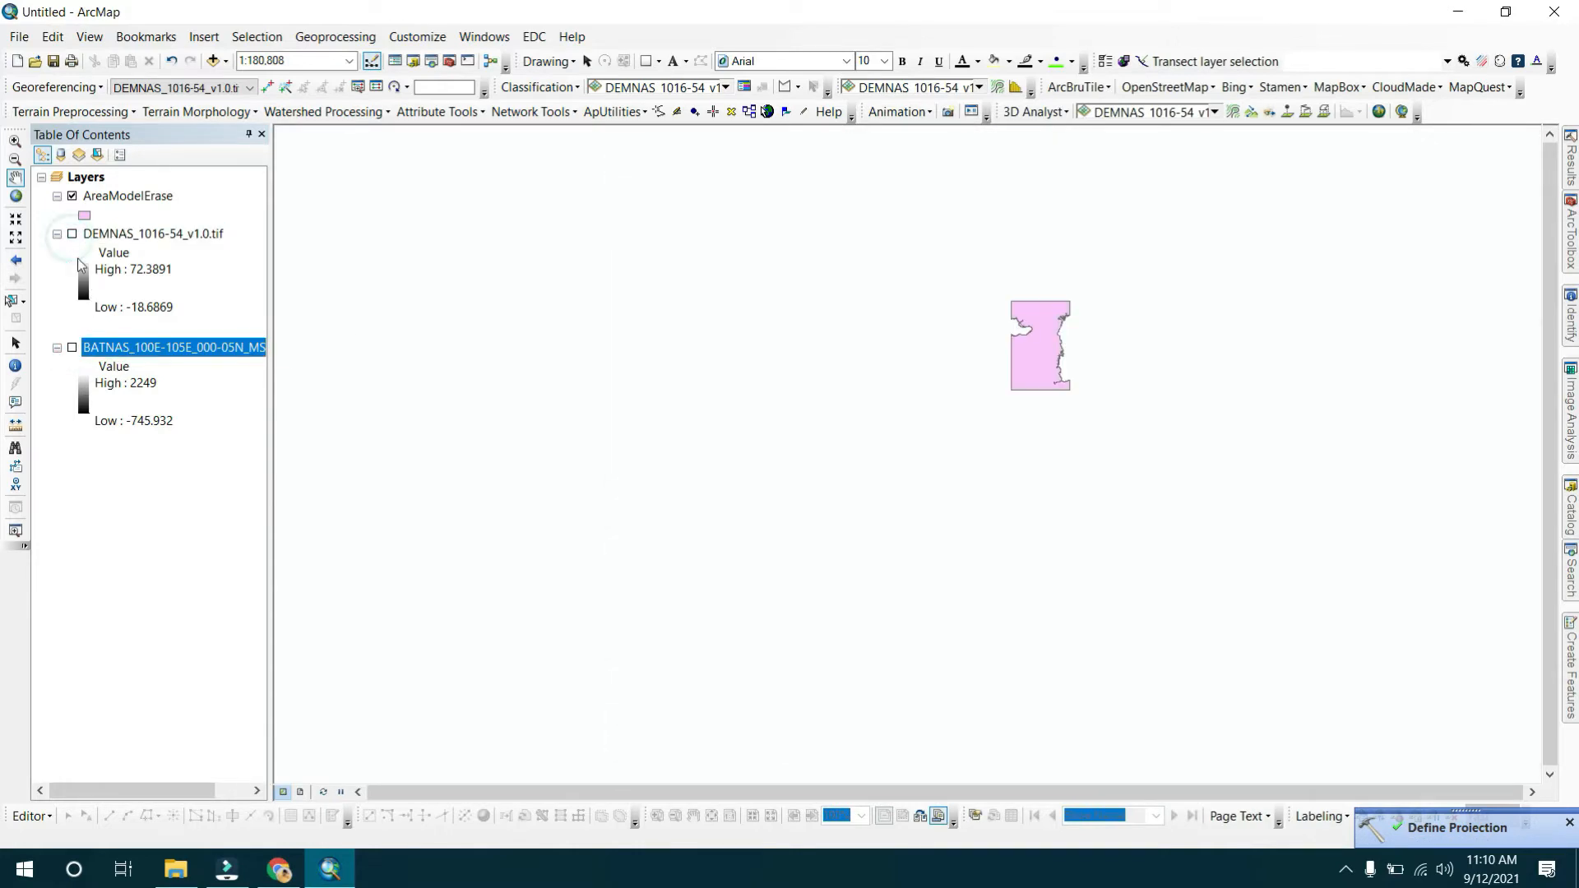
# Zoom to the AreaModelErase layer and turn on the BATNAS layer.
pyautogui.rightClick(141, 198)
pyautogui.click(189, 301)
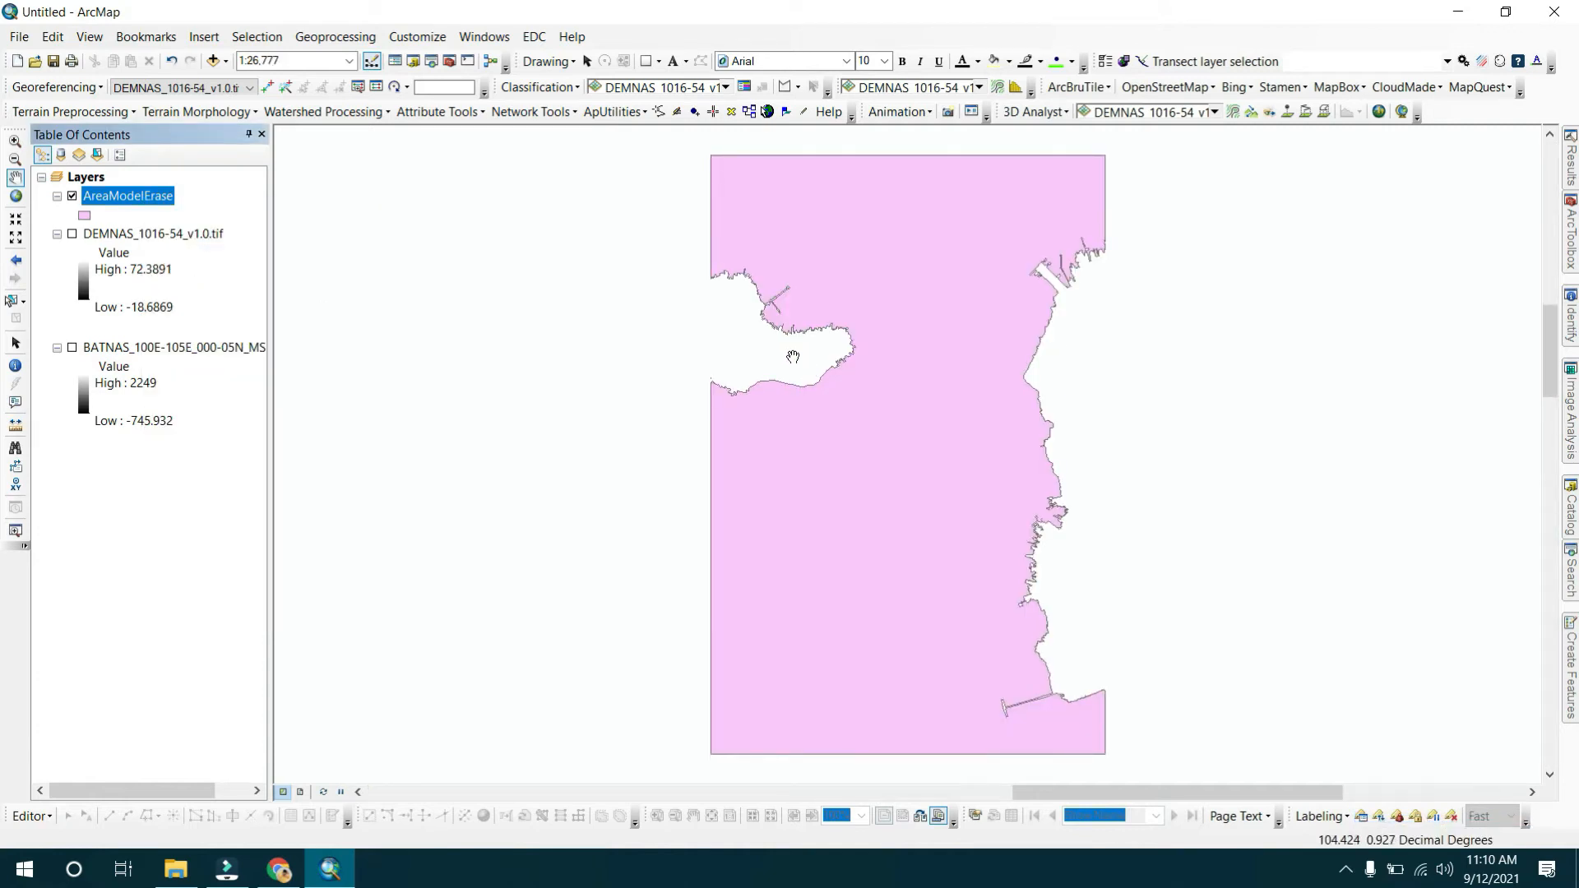
pyautogui.click(72, 349)
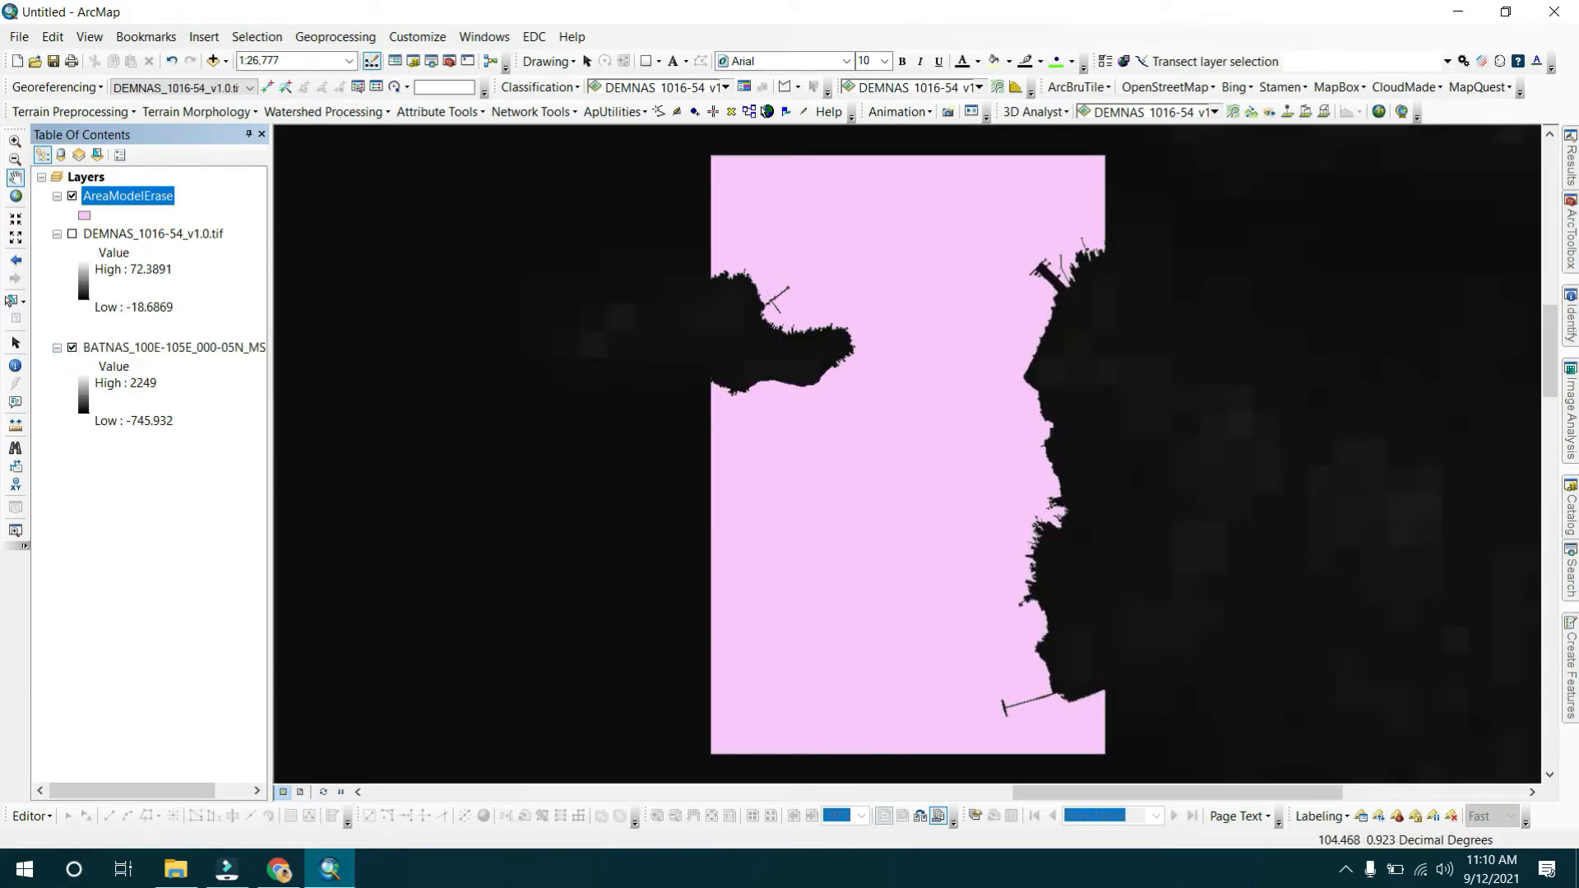
# Open Extract by Mask and set the BATNAS raster as input and AreaModelErase as the mask.
pyautogui.click(1570, 231)
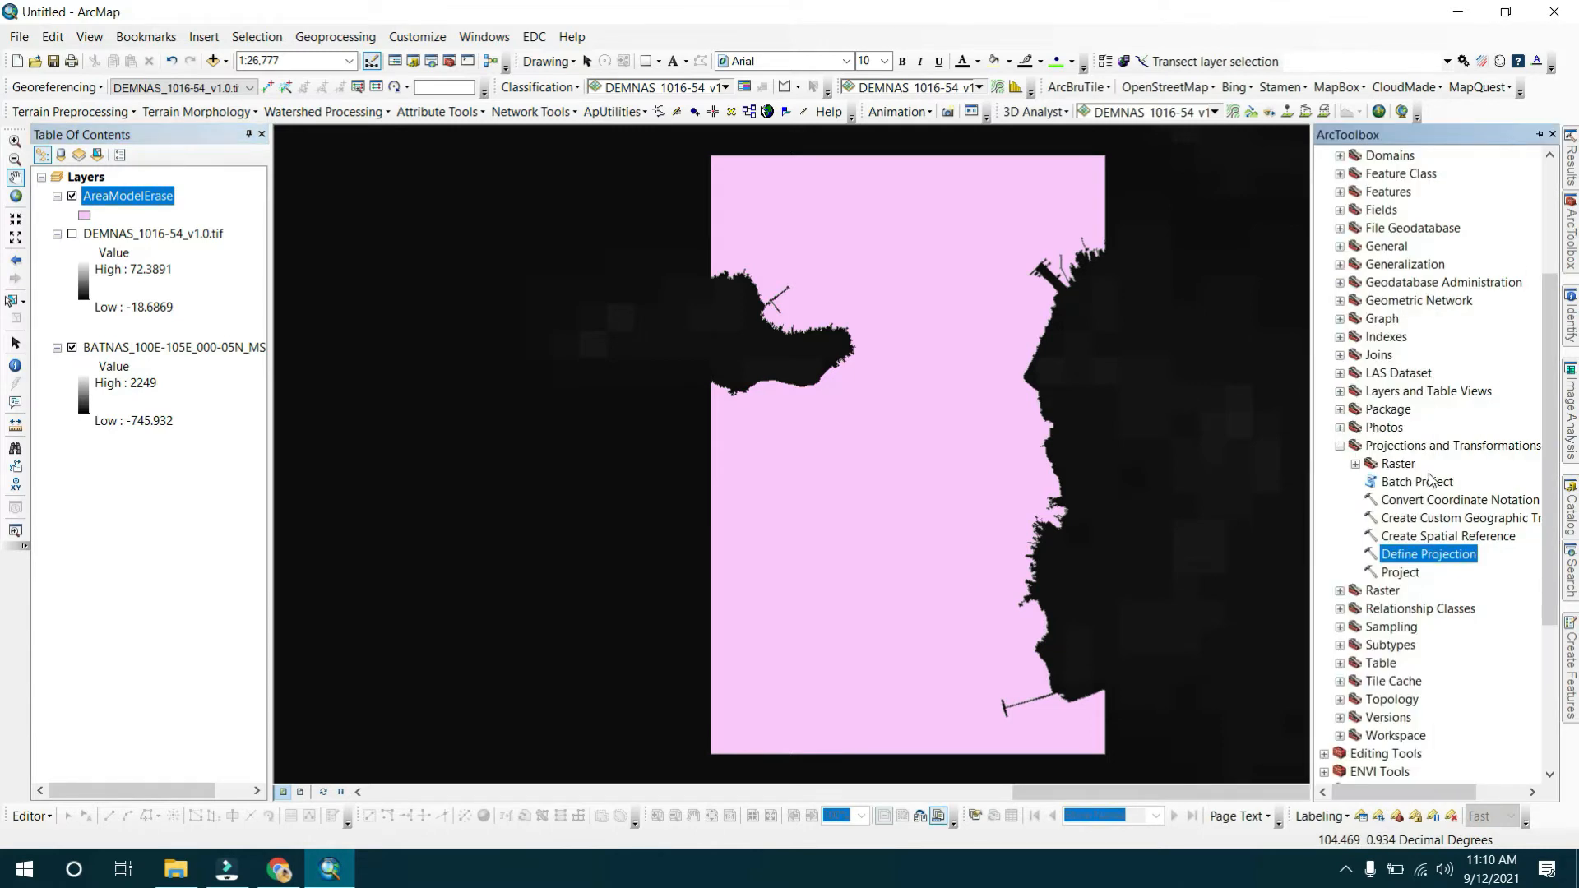
pyautogui.scroll(-5, 1431, 477)
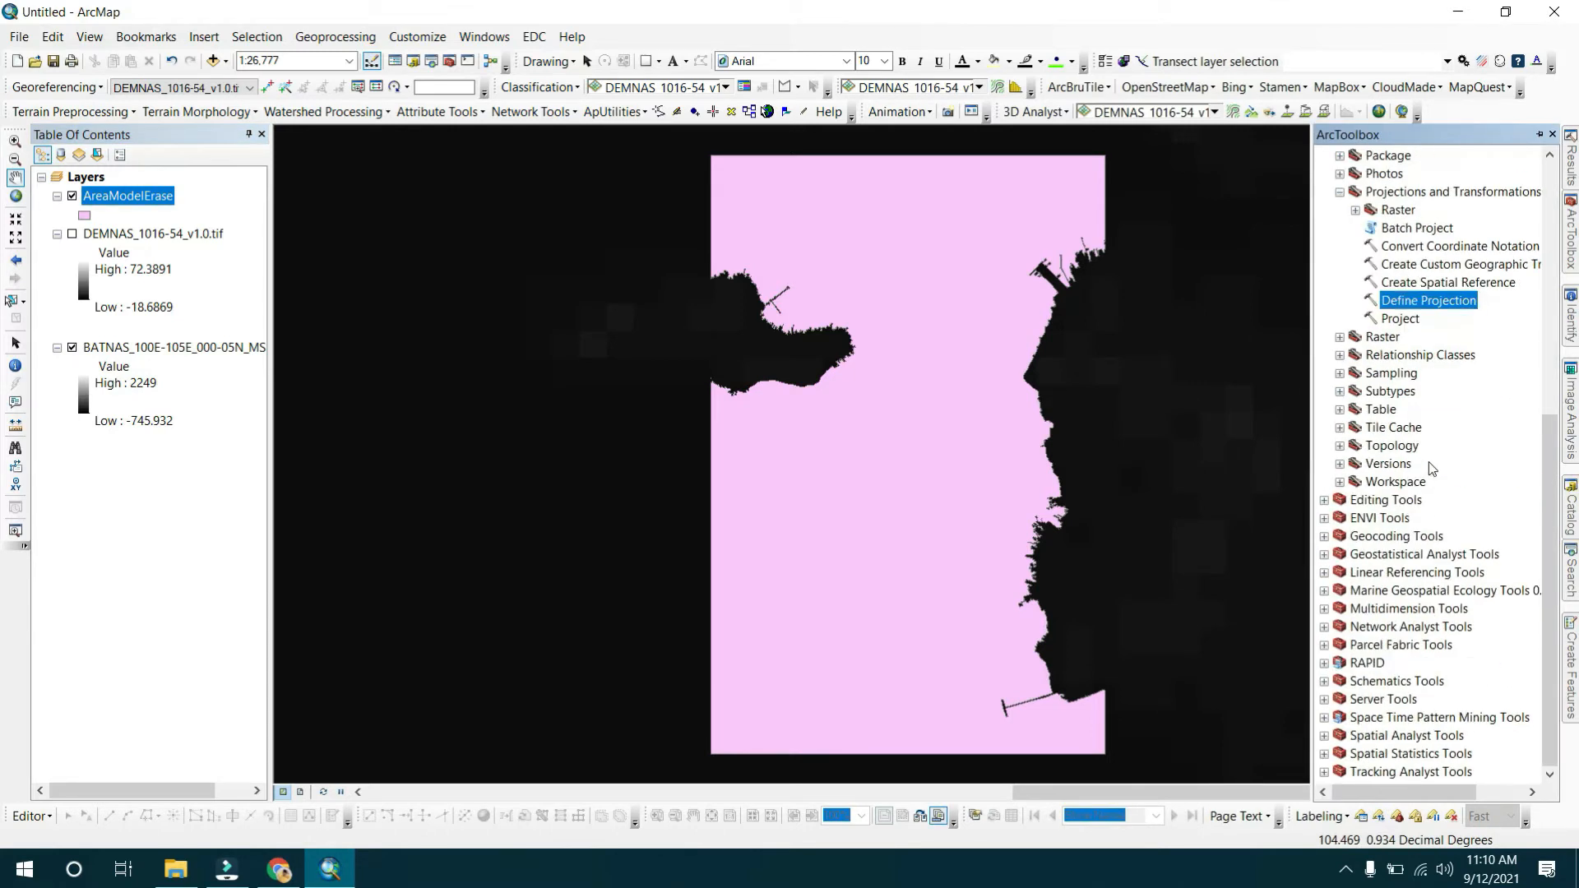
pyautogui.doubleClick(1407, 735)
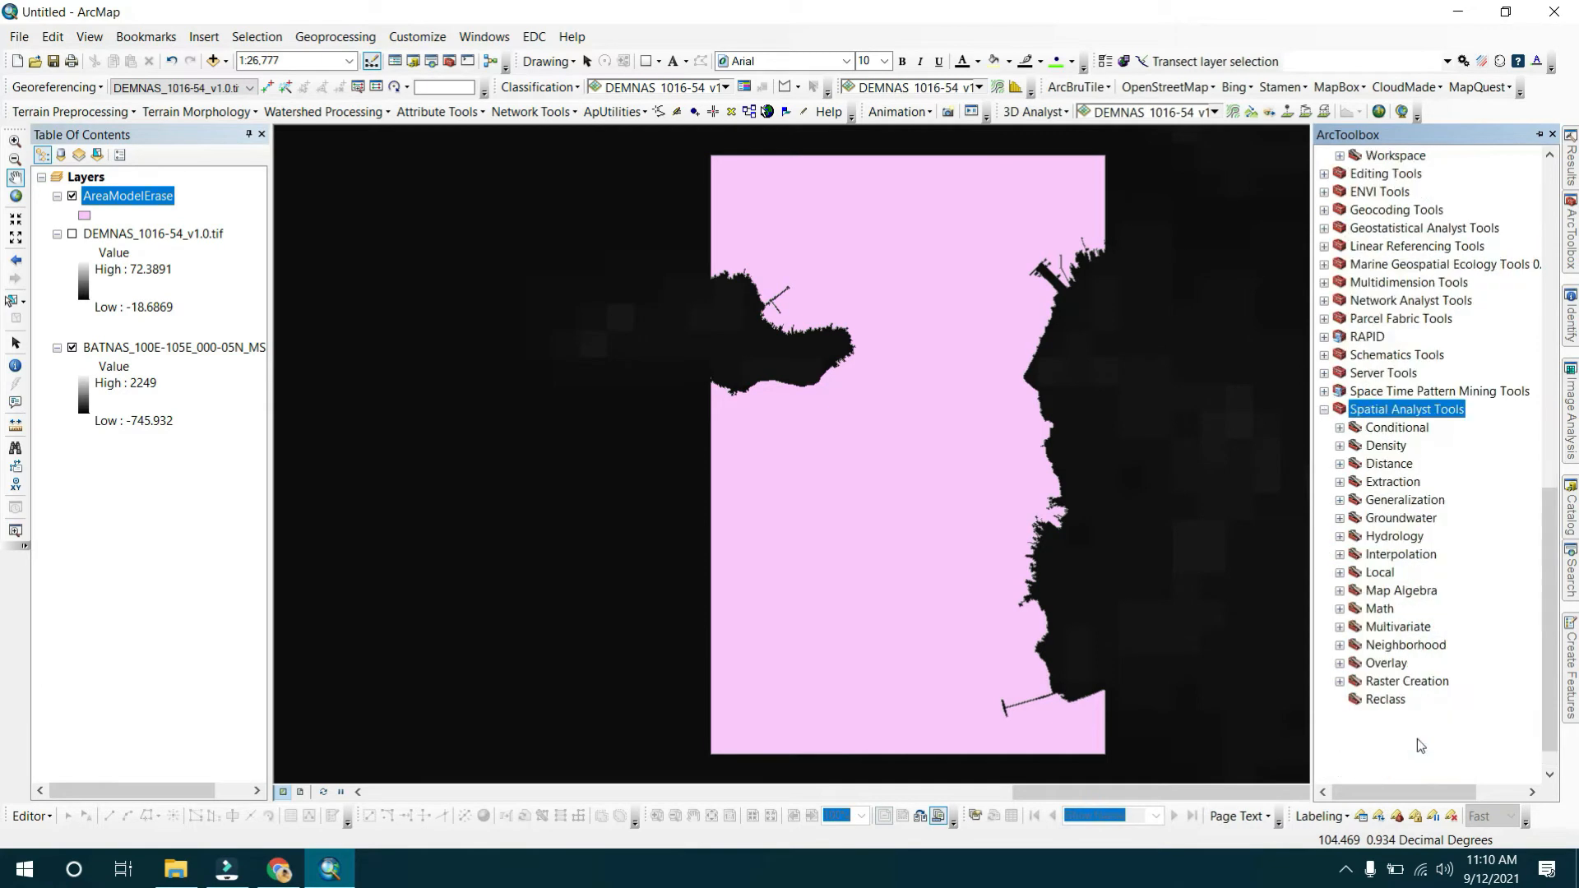
pyautogui.doubleClick(1395, 483)
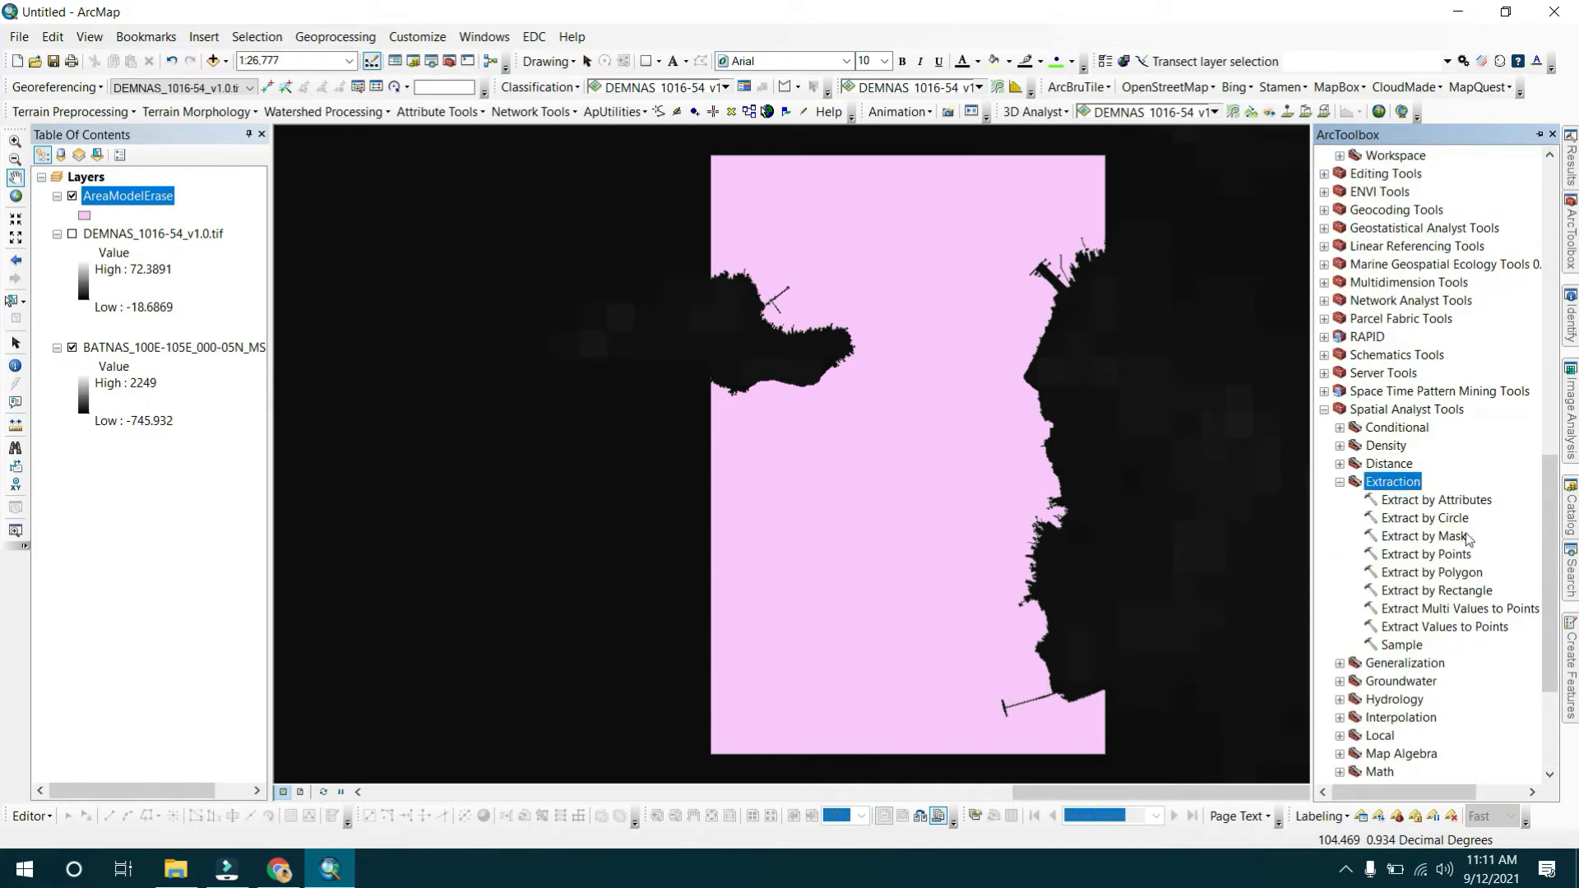
pyautogui.doubleClick(1452, 536)
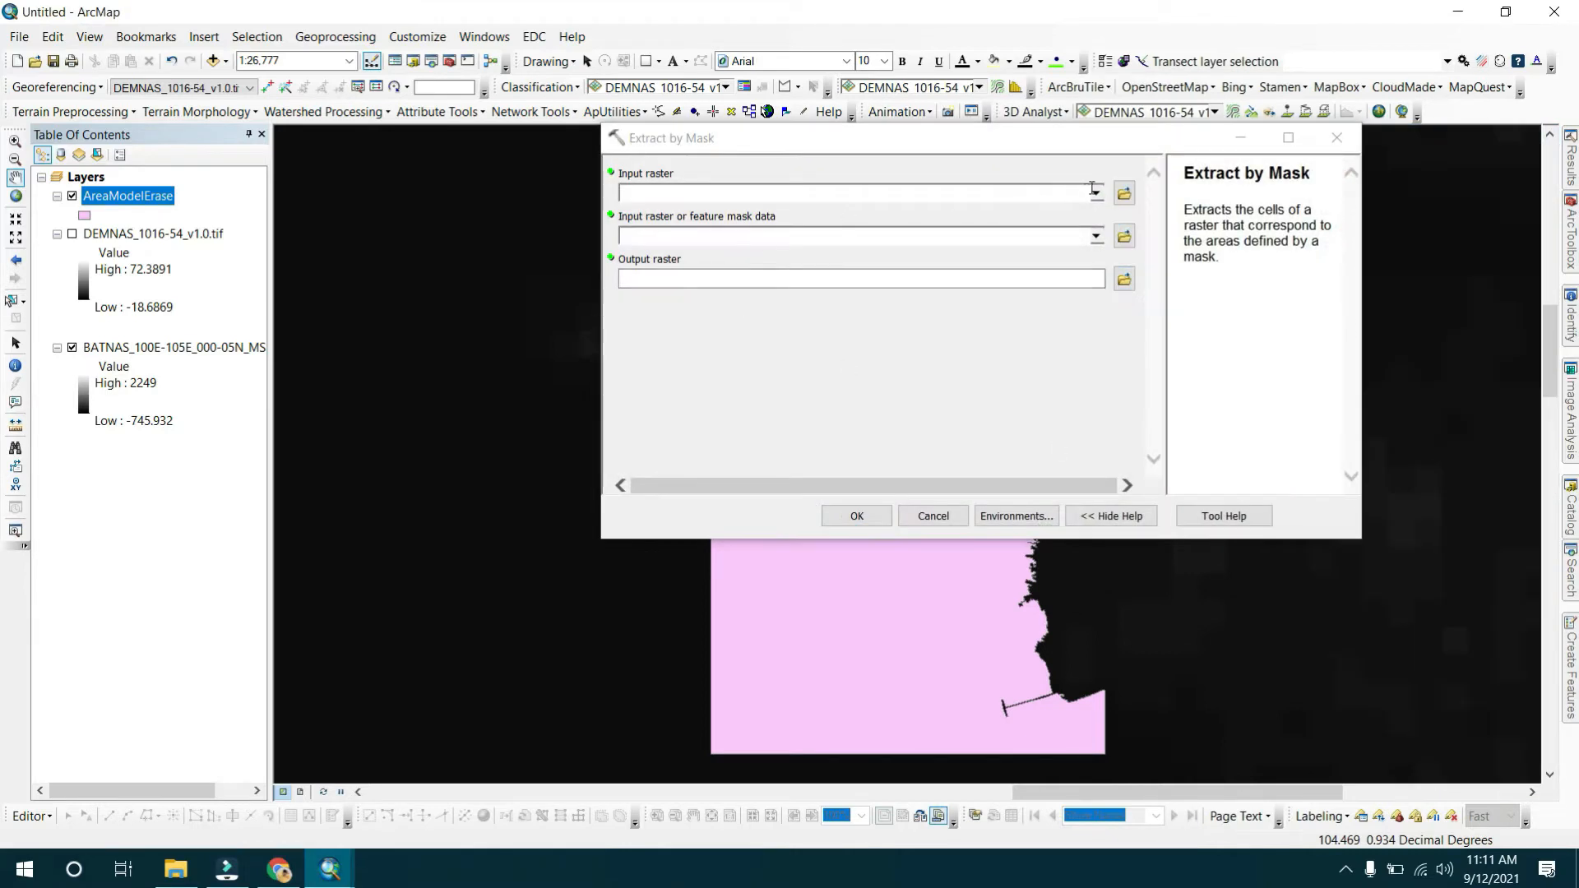
pyautogui.click(1095, 193)
pyautogui.click(866, 233)
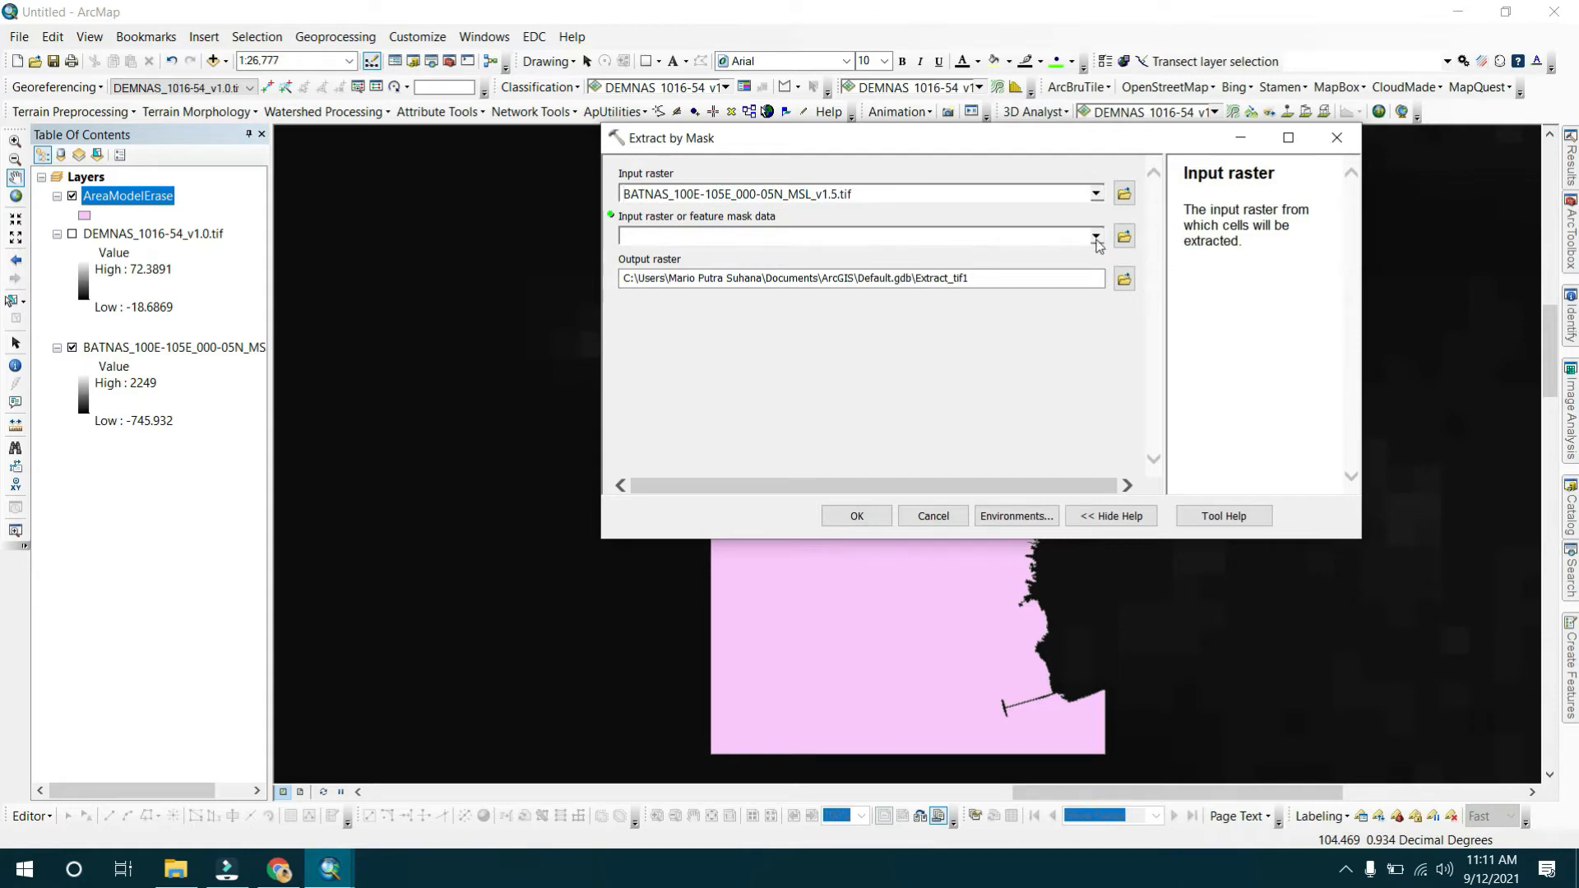
pyautogui.click(1096, 237)
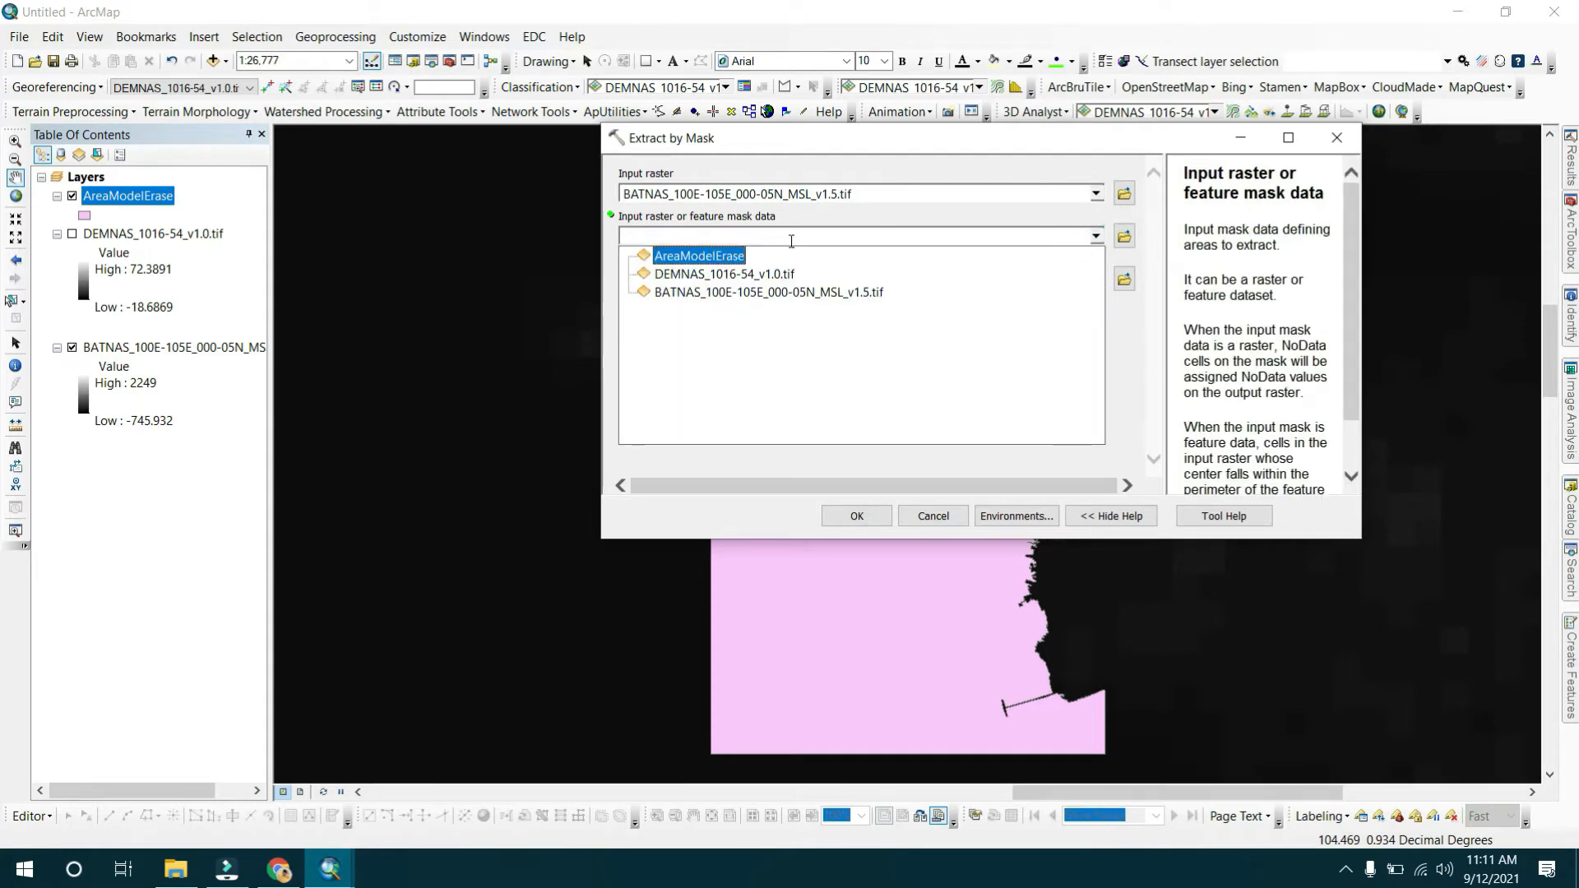
pyautogui.click(727, 259)
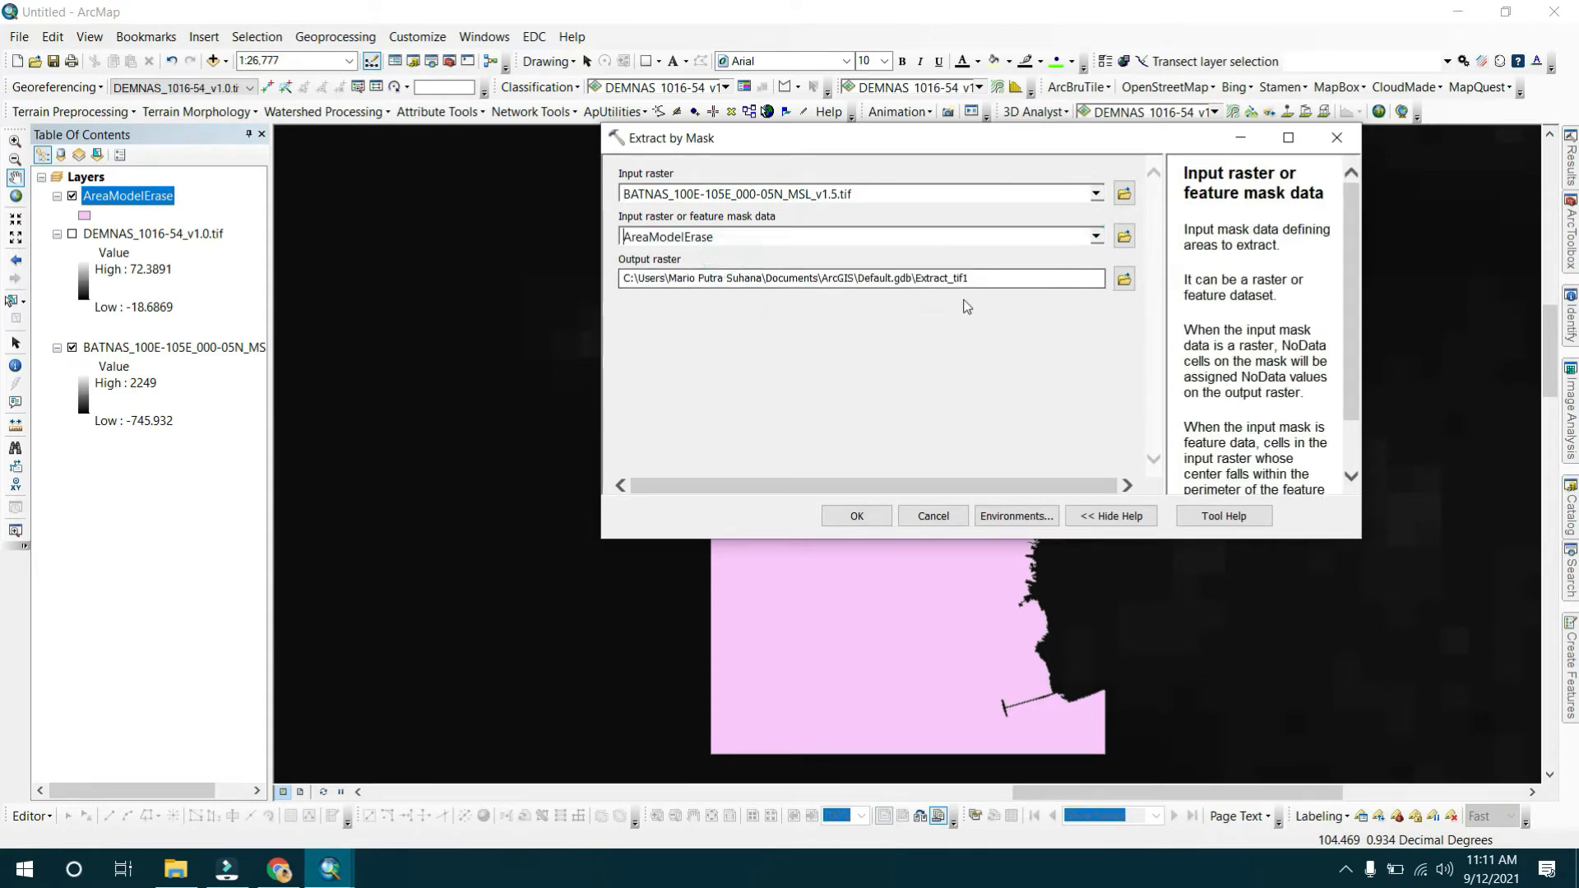
# Browse to the MODEL HIDRODINAMIKA folder for the output and create a new file geodatabase named SHPModel.gdb there.
pyautogui.click(1124, 280)
pyautogui.click(1006, 207)
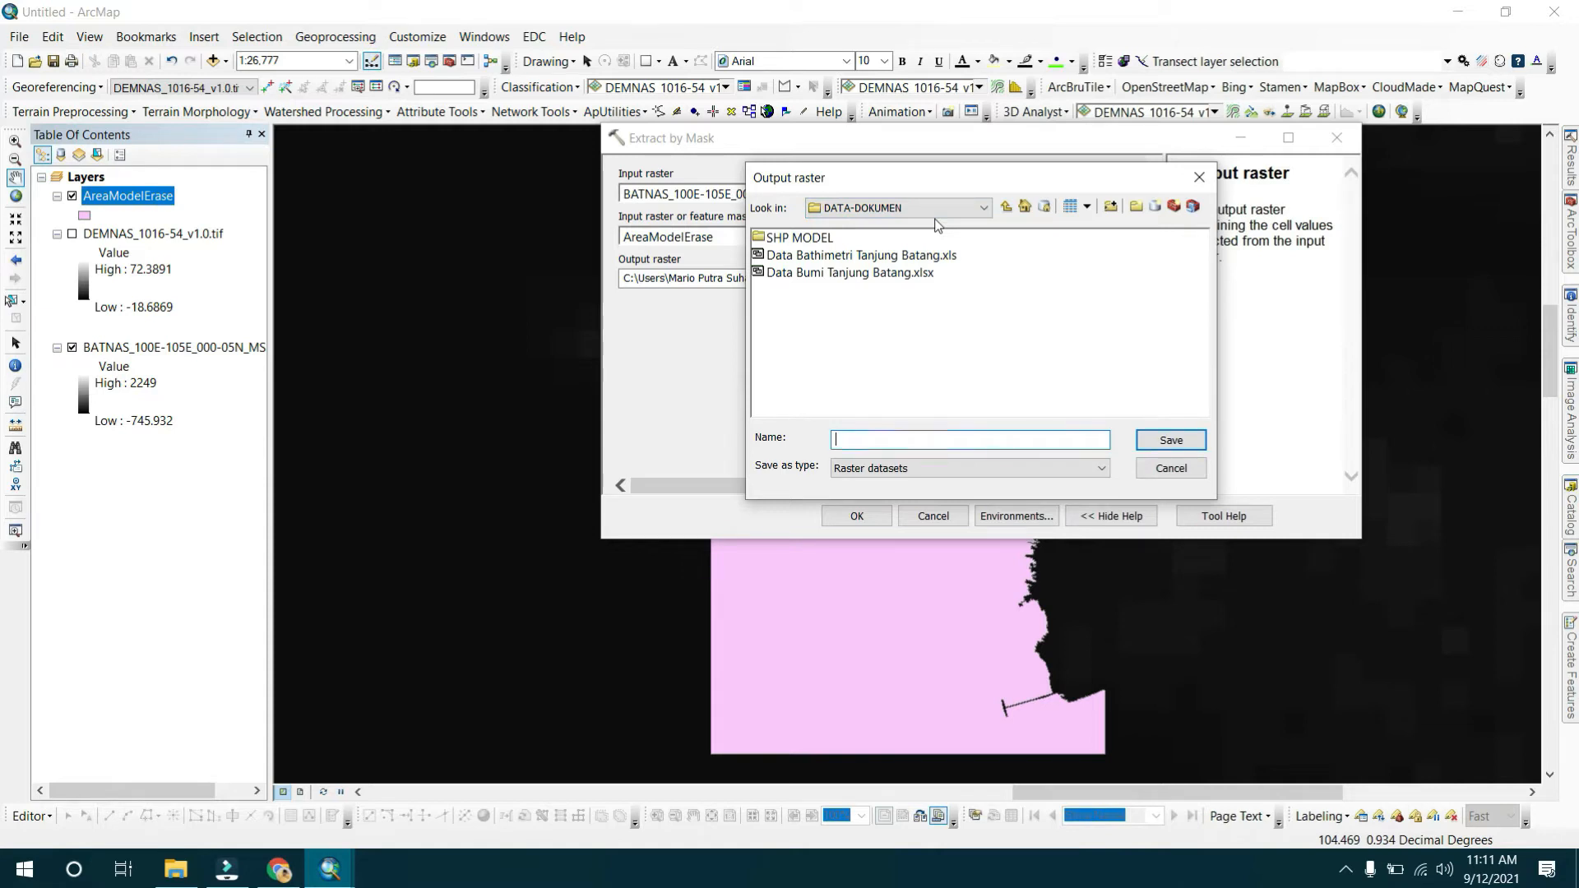
pyautogui.click(814, 239)
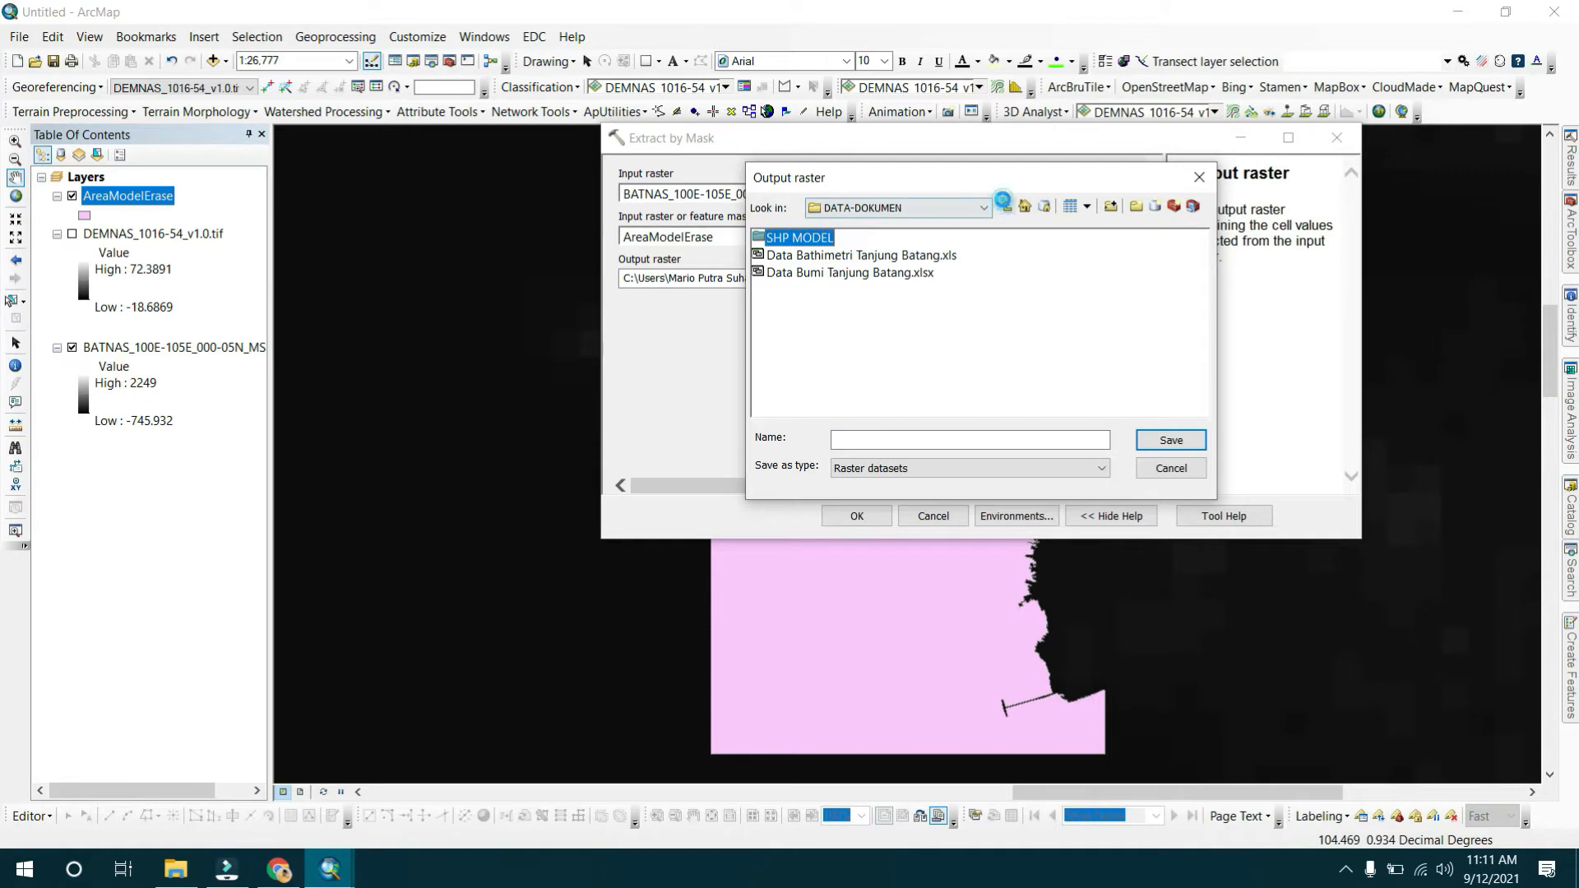
pyautogui.click(1006, 208)
pyautogui.click(953, 210)
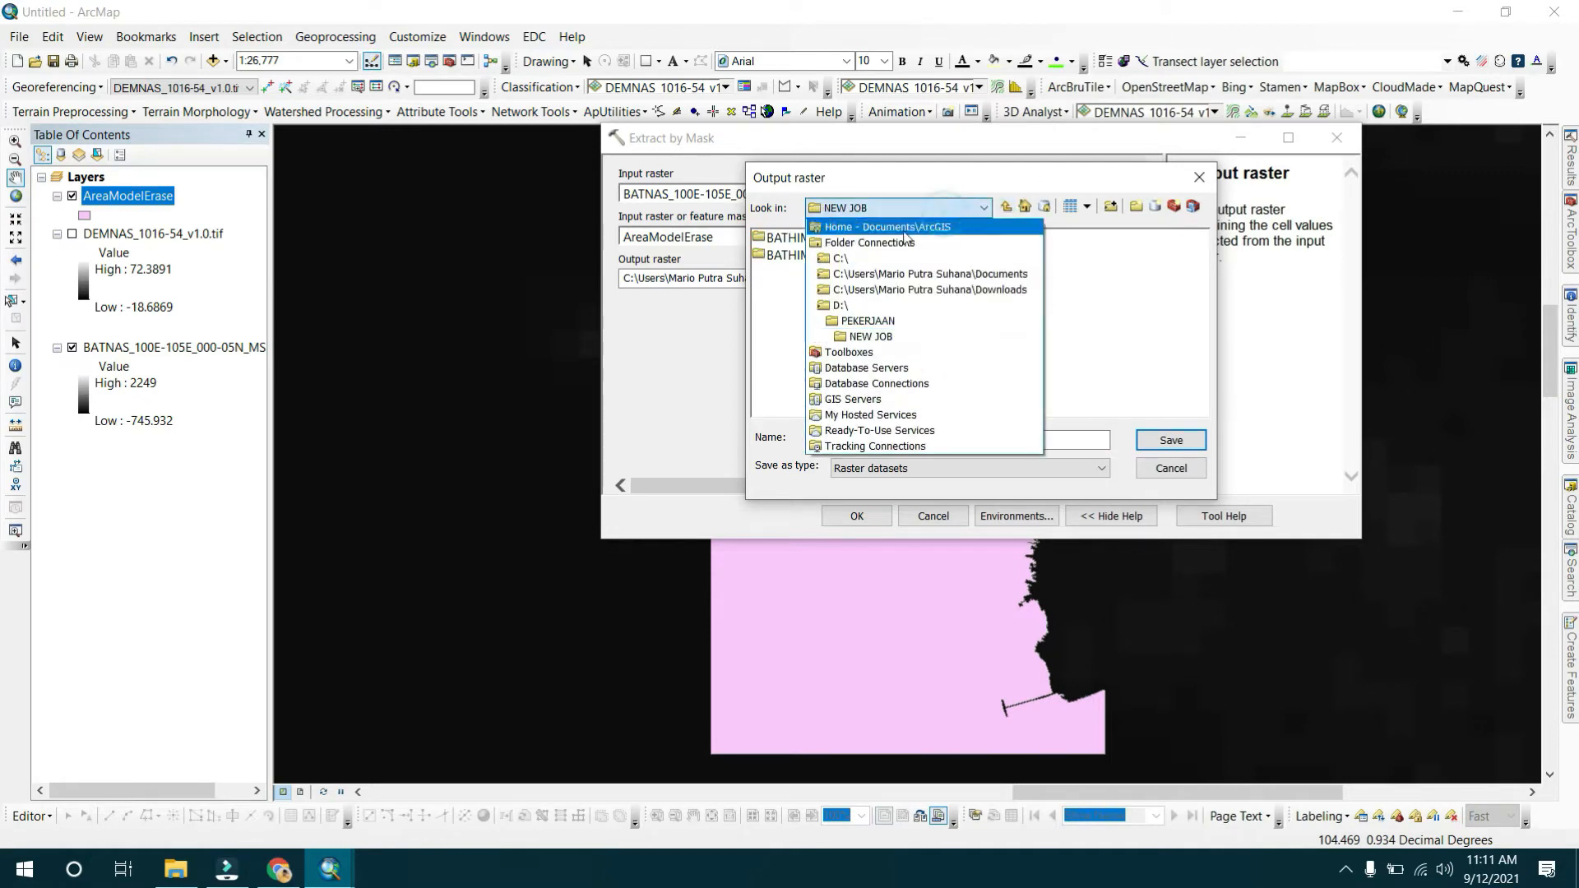
pyautogui.click(867, 321)
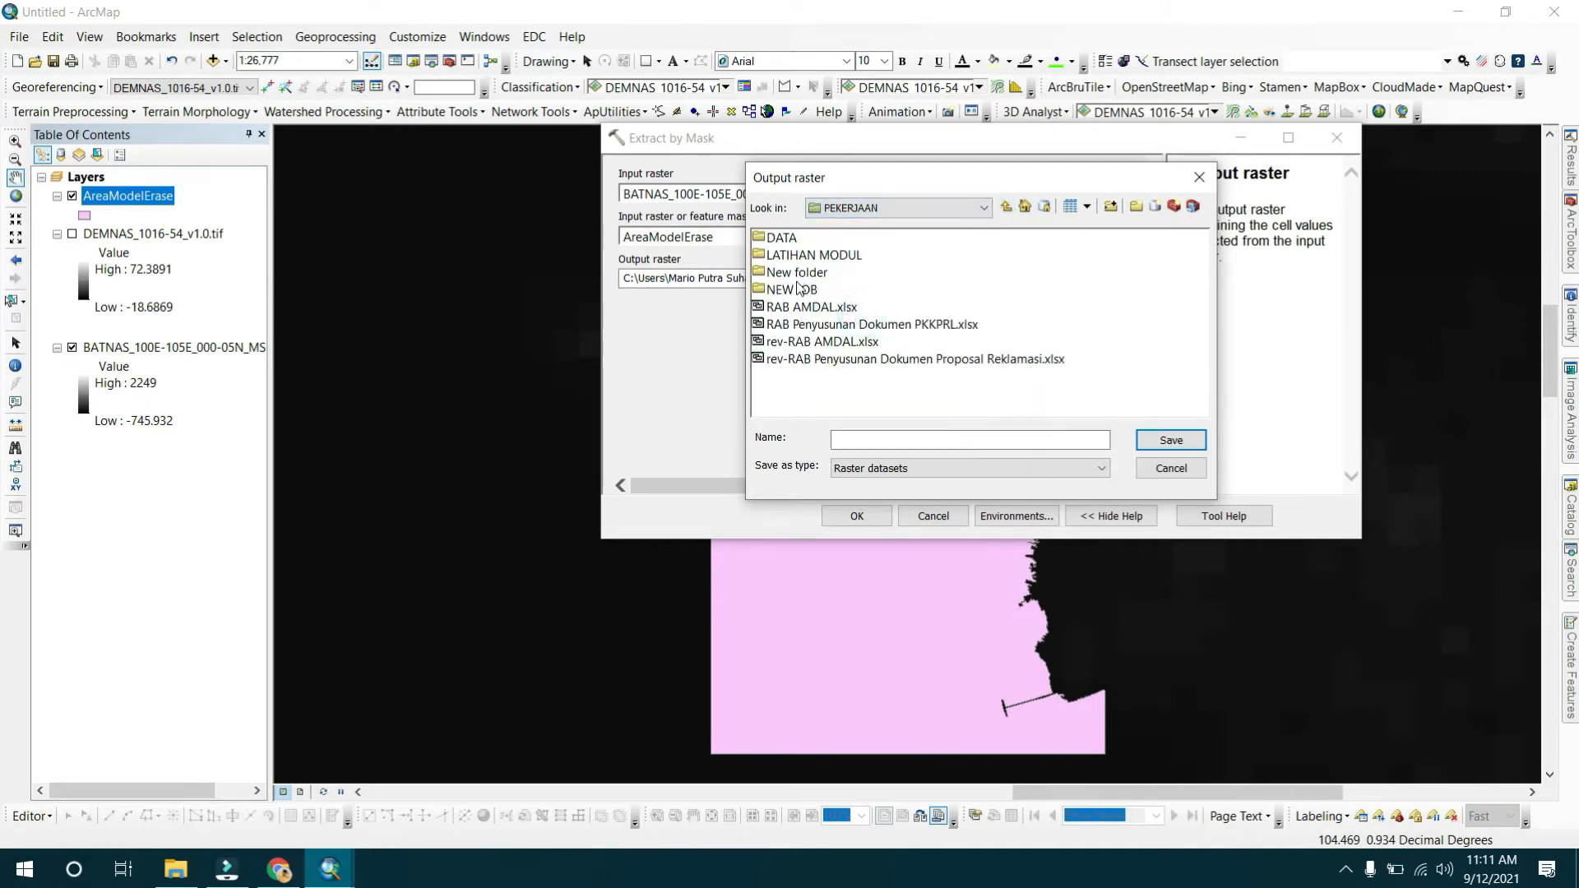
pyautogui.doubleClick(804, 255)
pyautogui.doubleClick(807, 255)
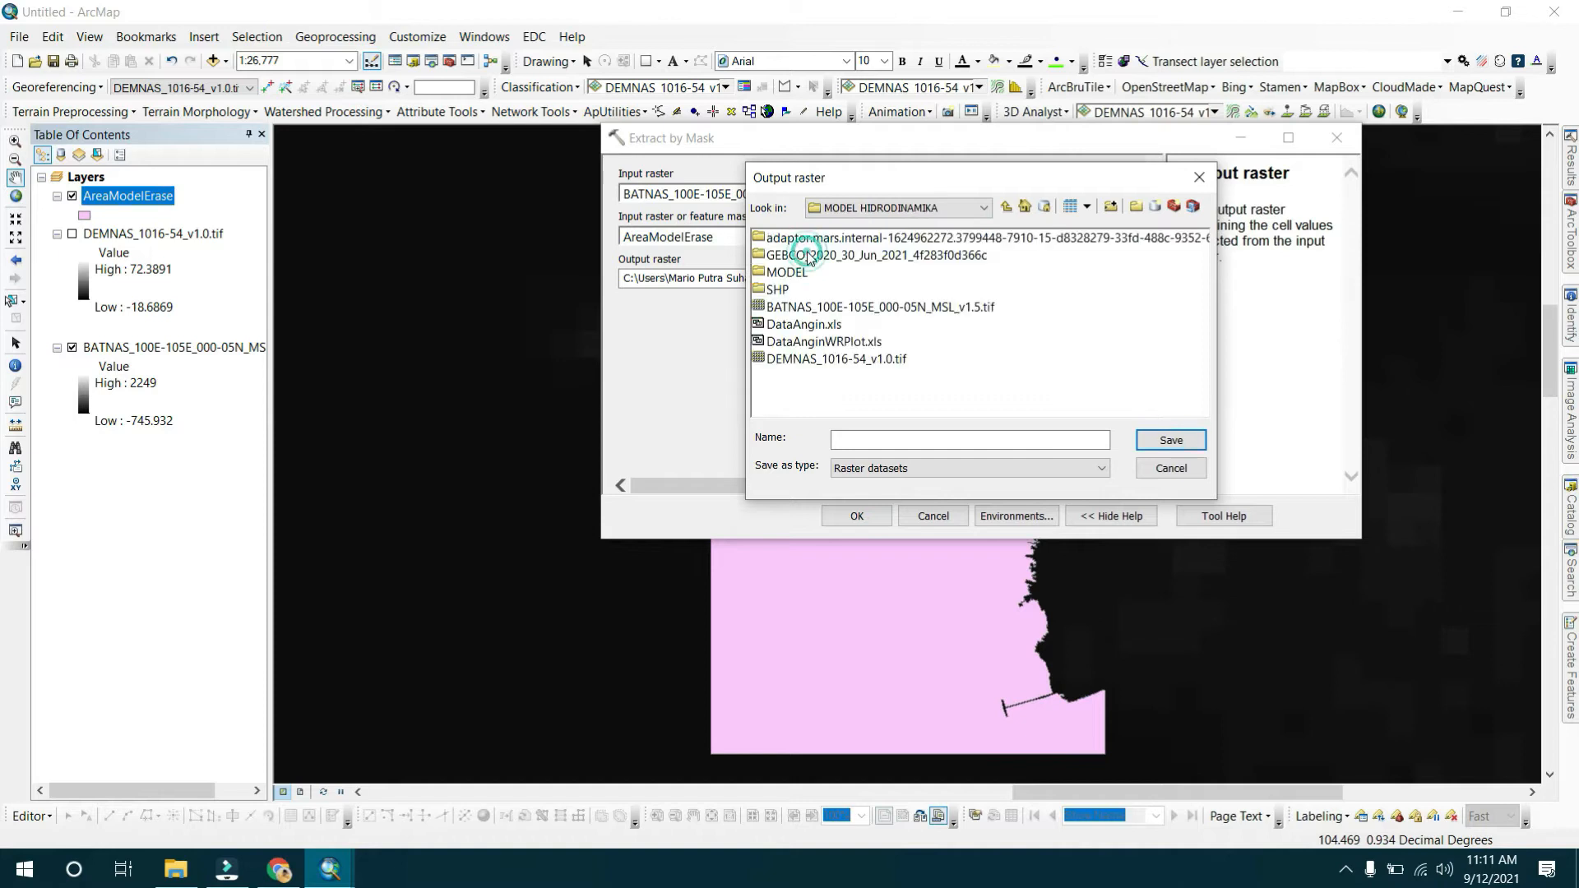
pyautogui.click(1155, 207)
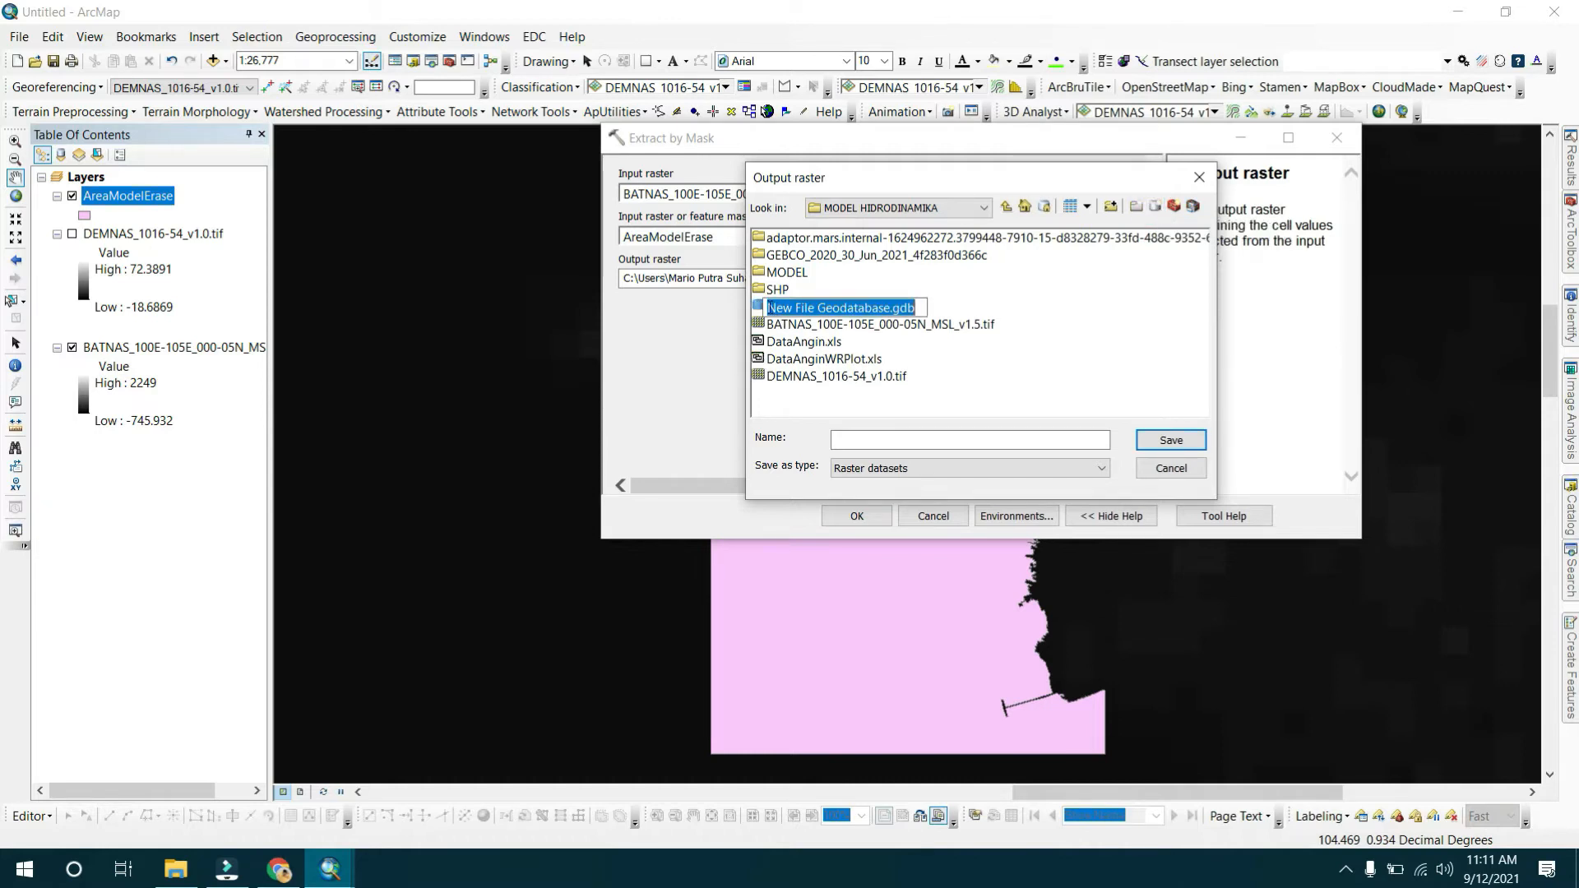
pyautogui.click(772, 307)
pyautogui.click(886, 305)
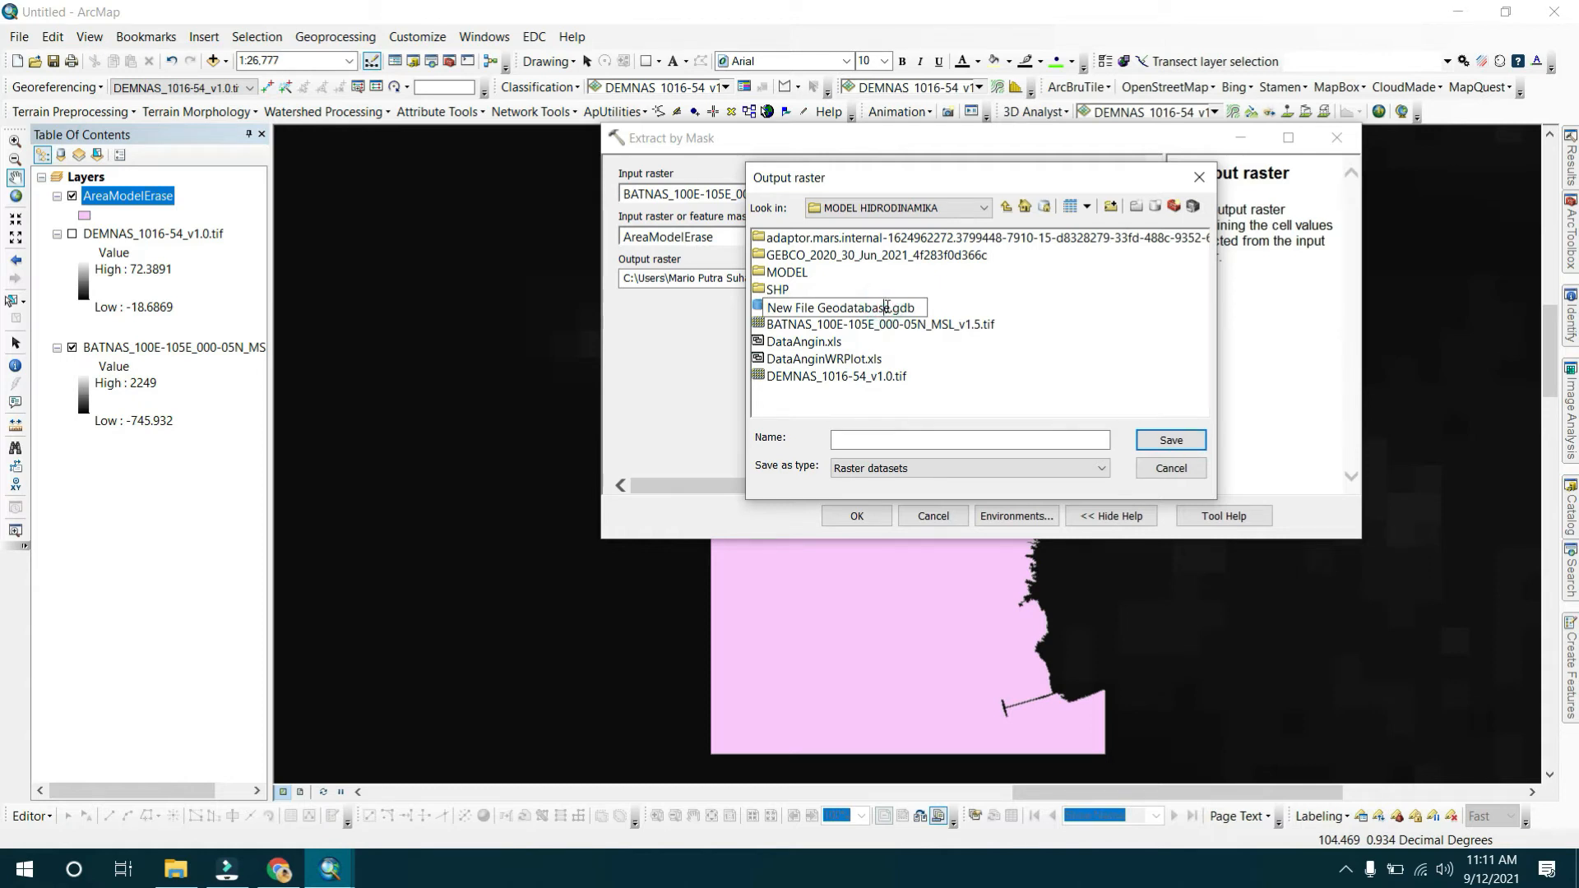
pyautogui.moveTo(873, 311); pyautogui.dragTo(736, 315)
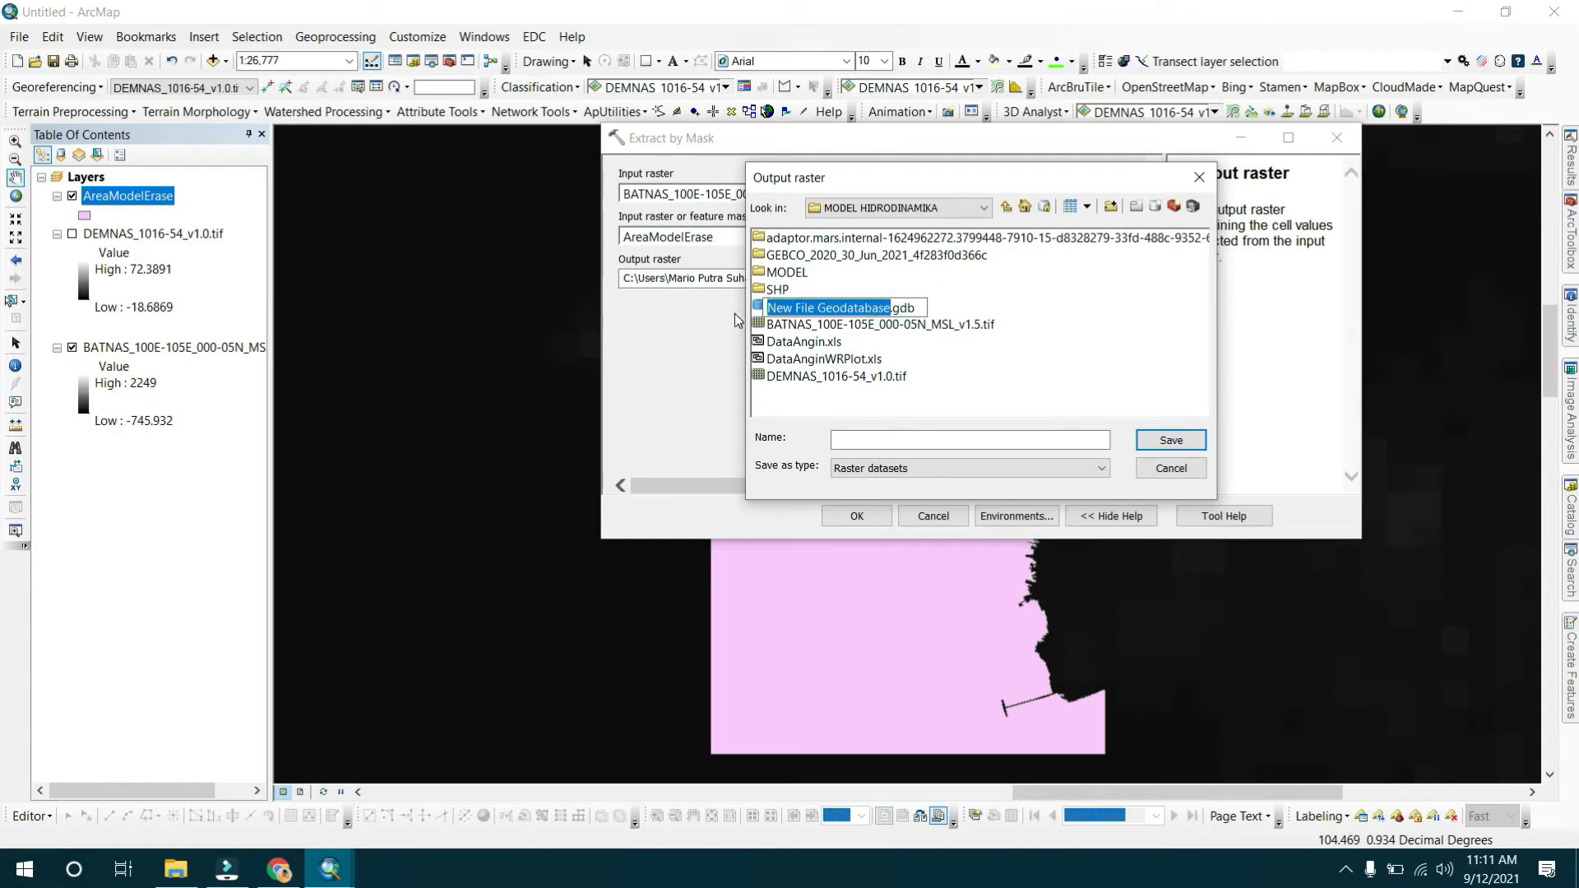
pyautogui.write('SHPModel')
pyautogui.click(1036, 318)
pyautogui.doubleClick(847, 309)
# Name the output raster Bathimetri_Masking1 inside SHPModel.gdb and run Extract by Mask.
pyautogui.click(890, 441)
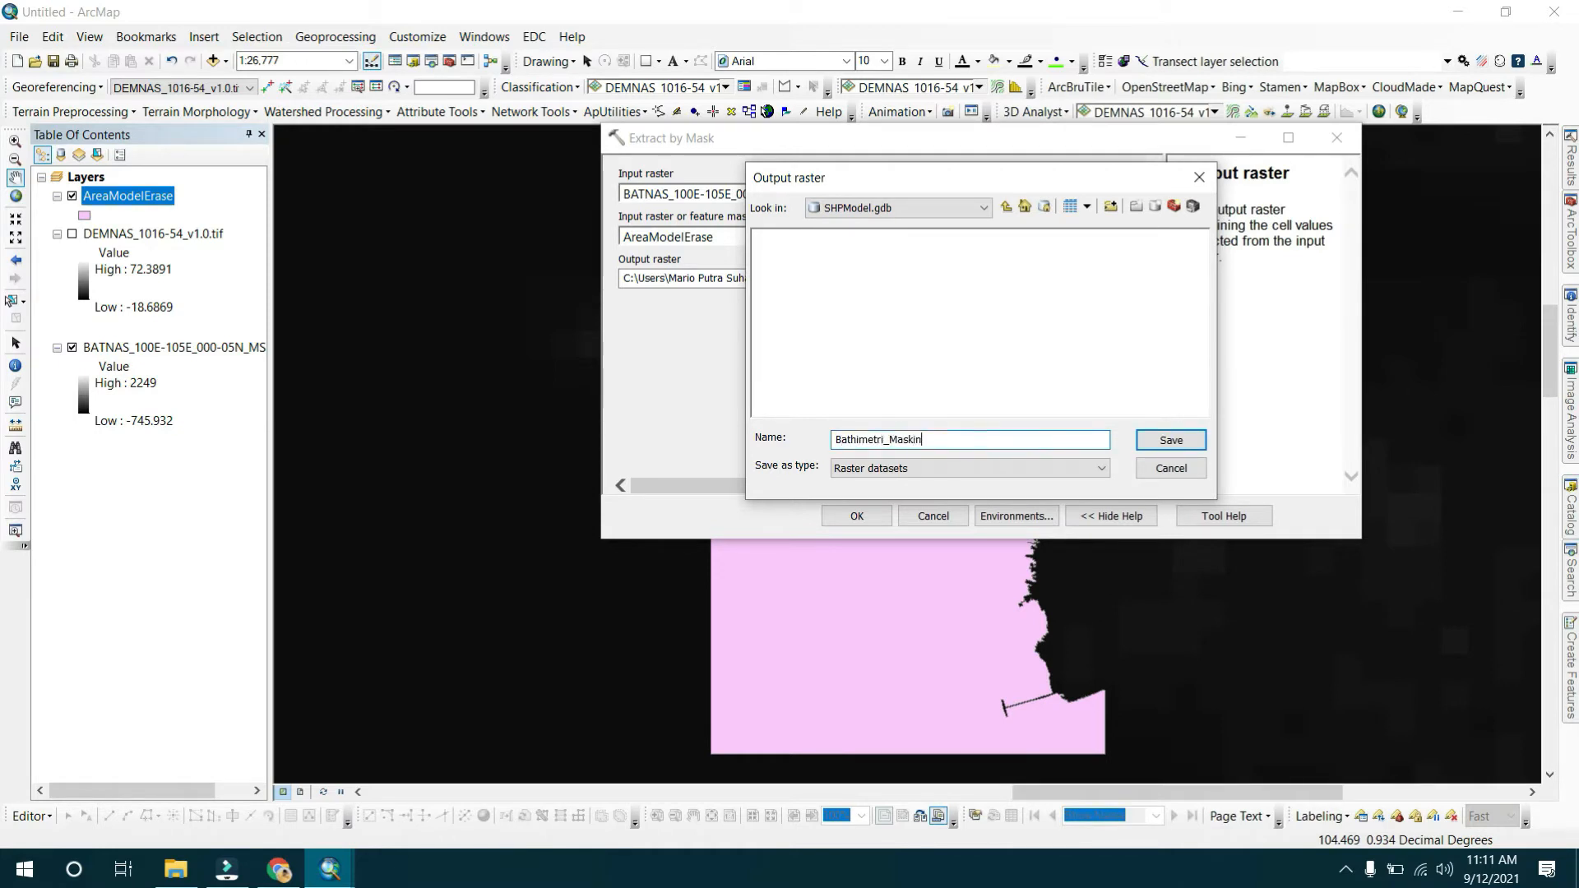
pyautogui.write('Bathimetri_Masking1')
pyautogui.press('Return')
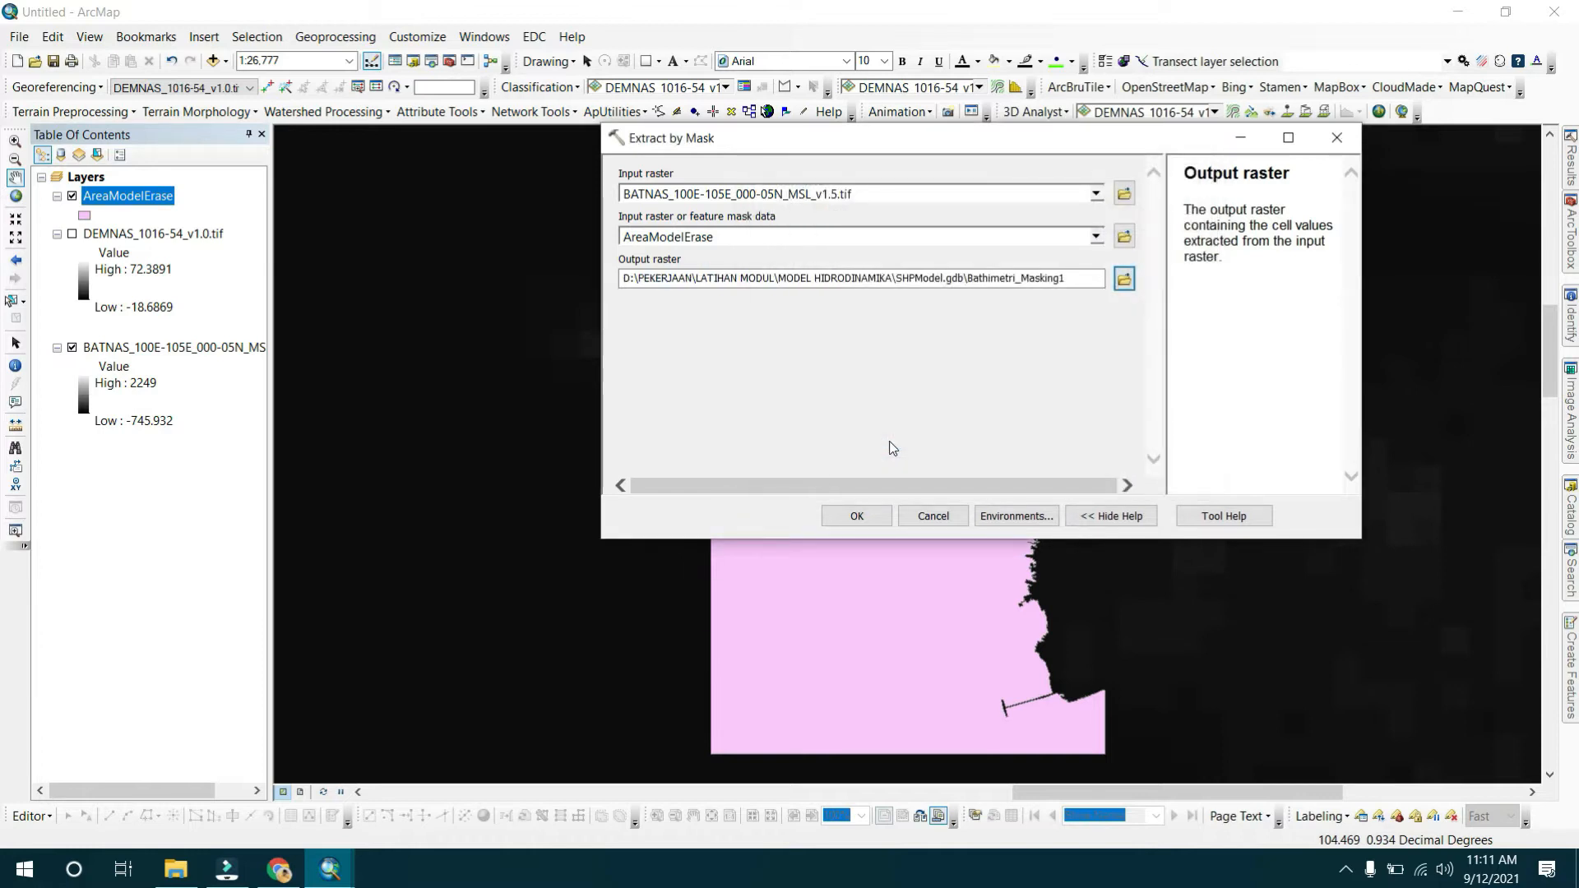
pyautogui.click(860, 515)
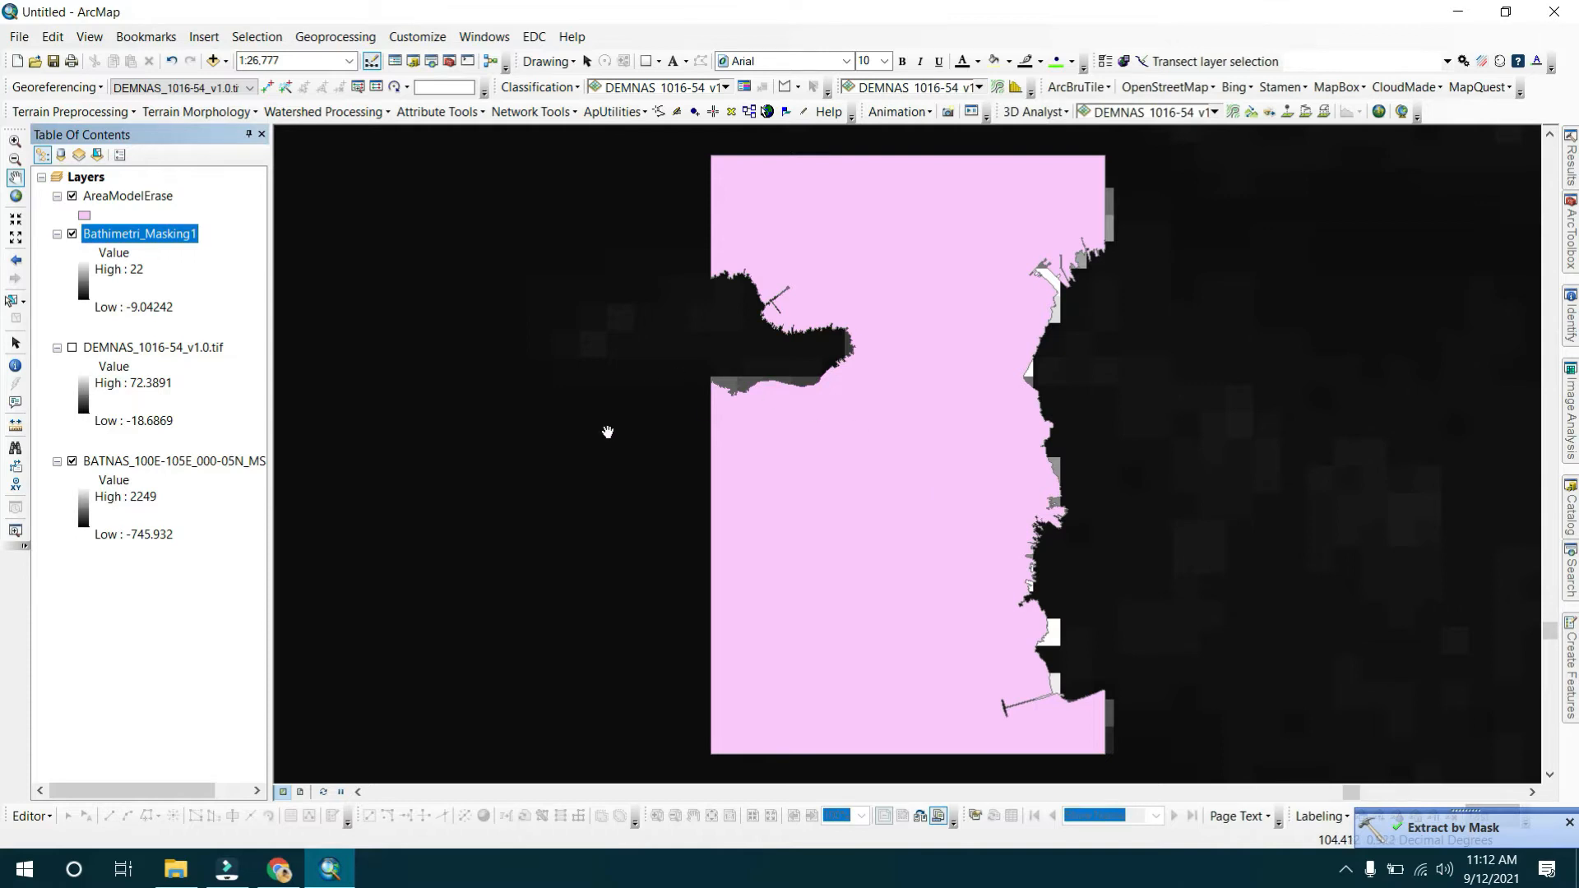
# Hide the BATNAS layer and set the AreaModelErase polygon fill to no colour.
pyautogui.click(71, 461)
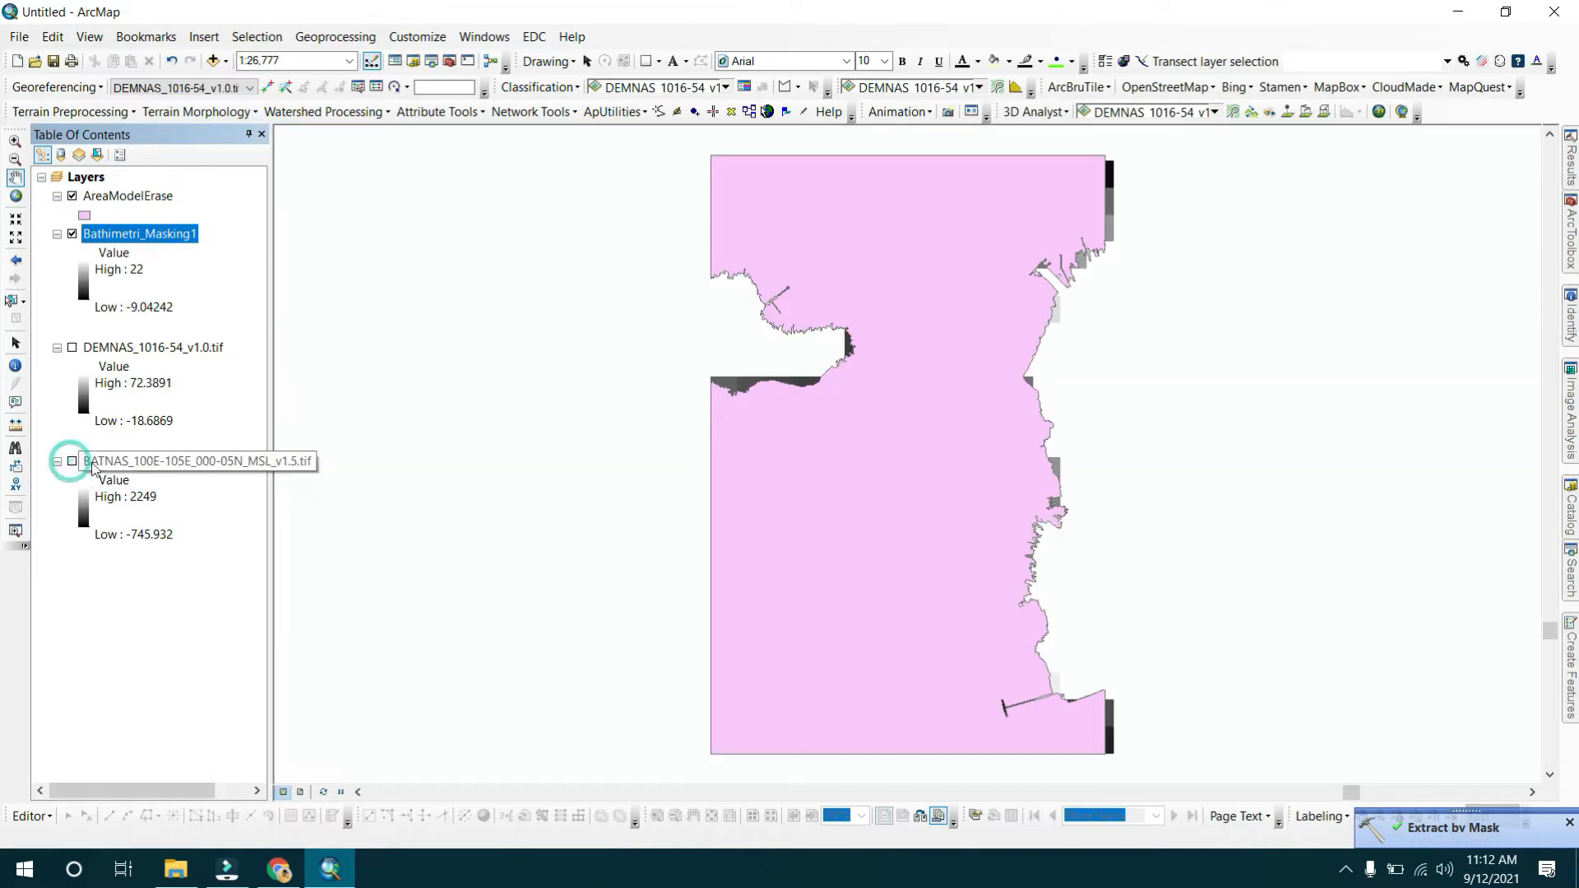
pyautogui.doubleClick(83, 216)
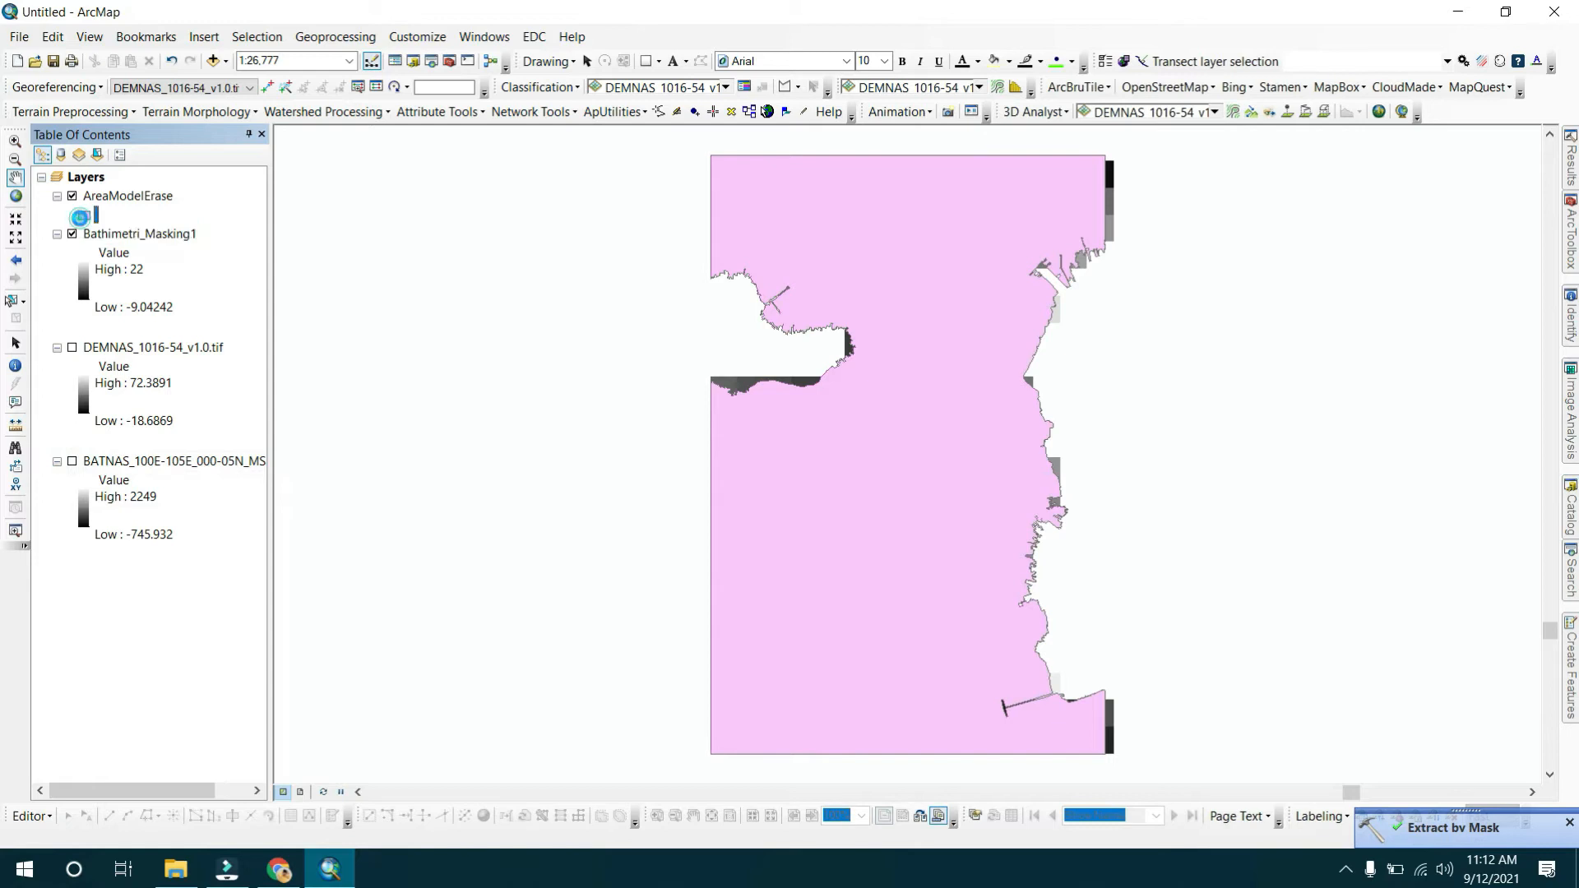
pyautogui.click(1276, 329)
pyautogui.click(1315, 353)
pyautogui.click(1187, 648)
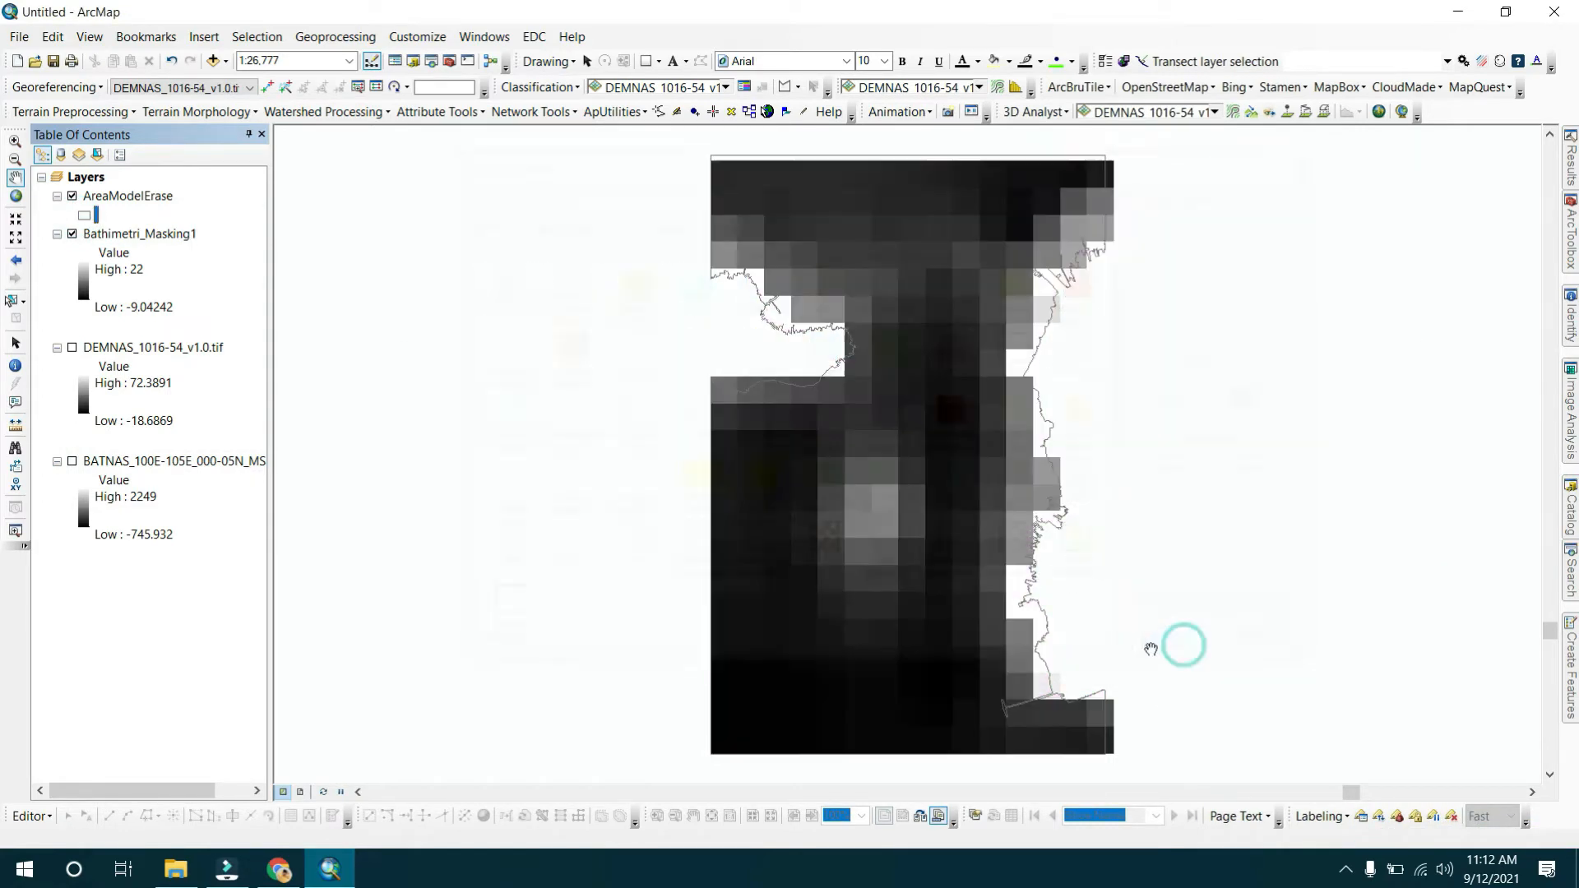
# Set the AreaModelErase outline colour to red.
pyautogui.scroll(1, 827, 304)
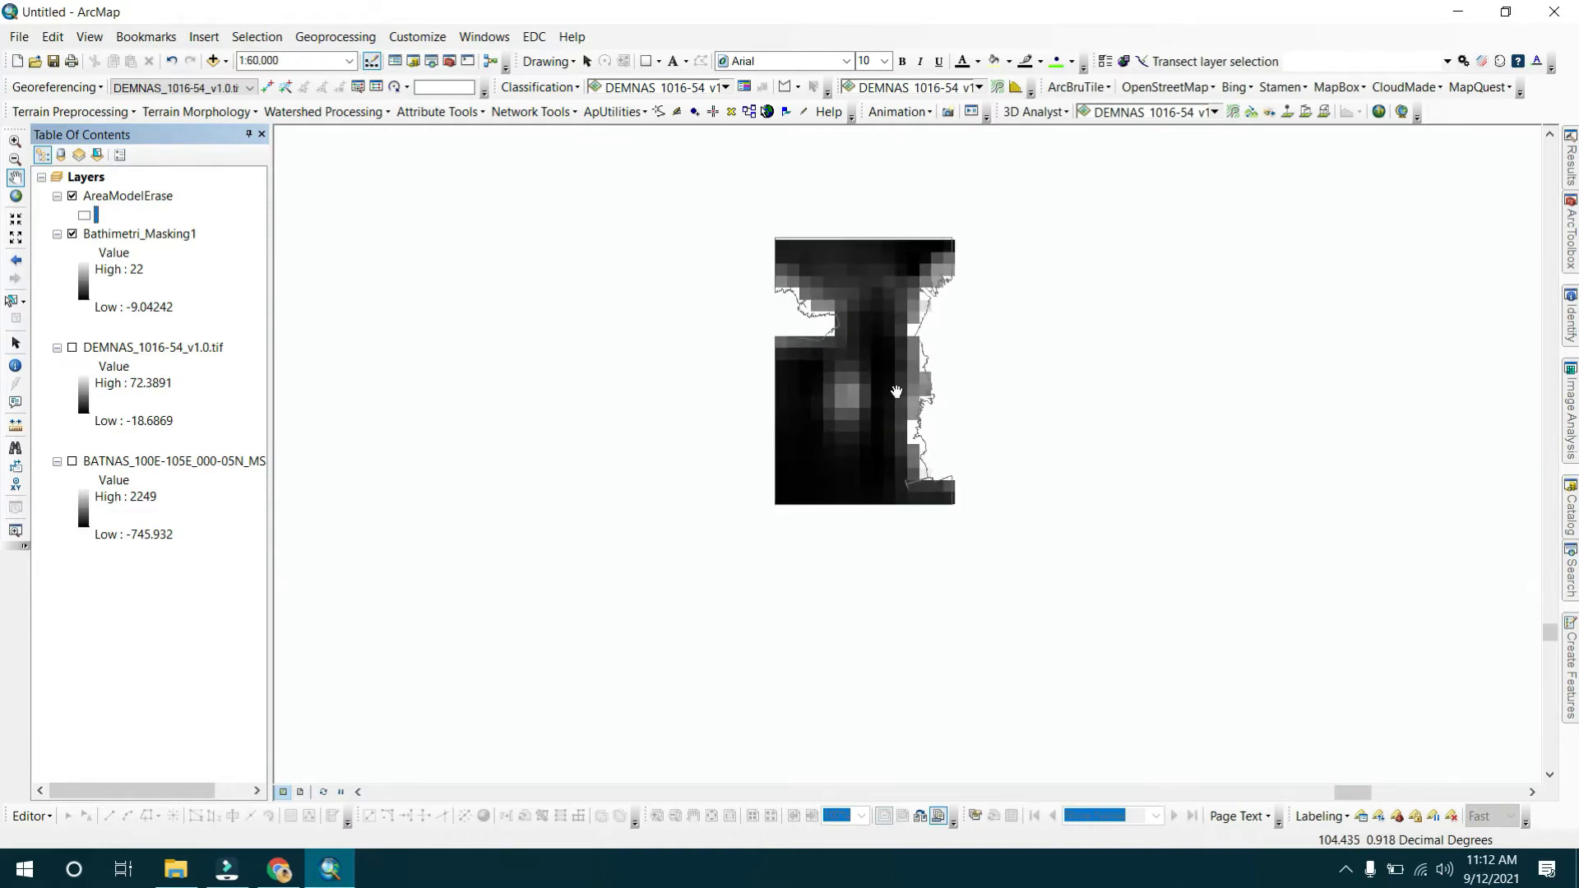
pyautogui.scroll(1, 942, 308)
pyautogui.scroll(-2, 942, 308)
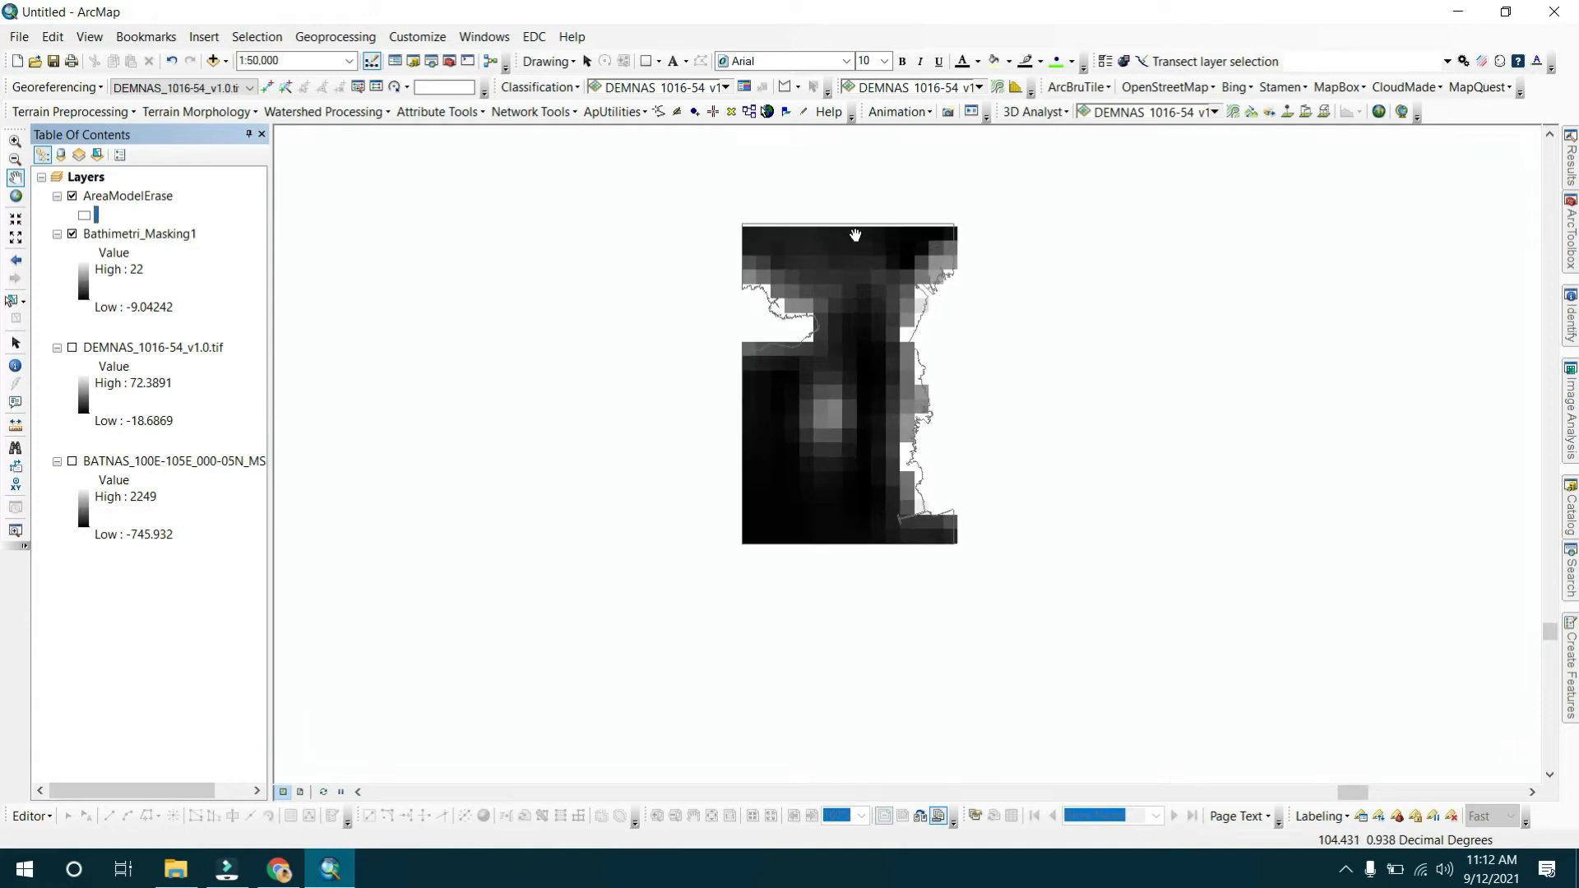
pyautogui.scroll(2, 856, 235)
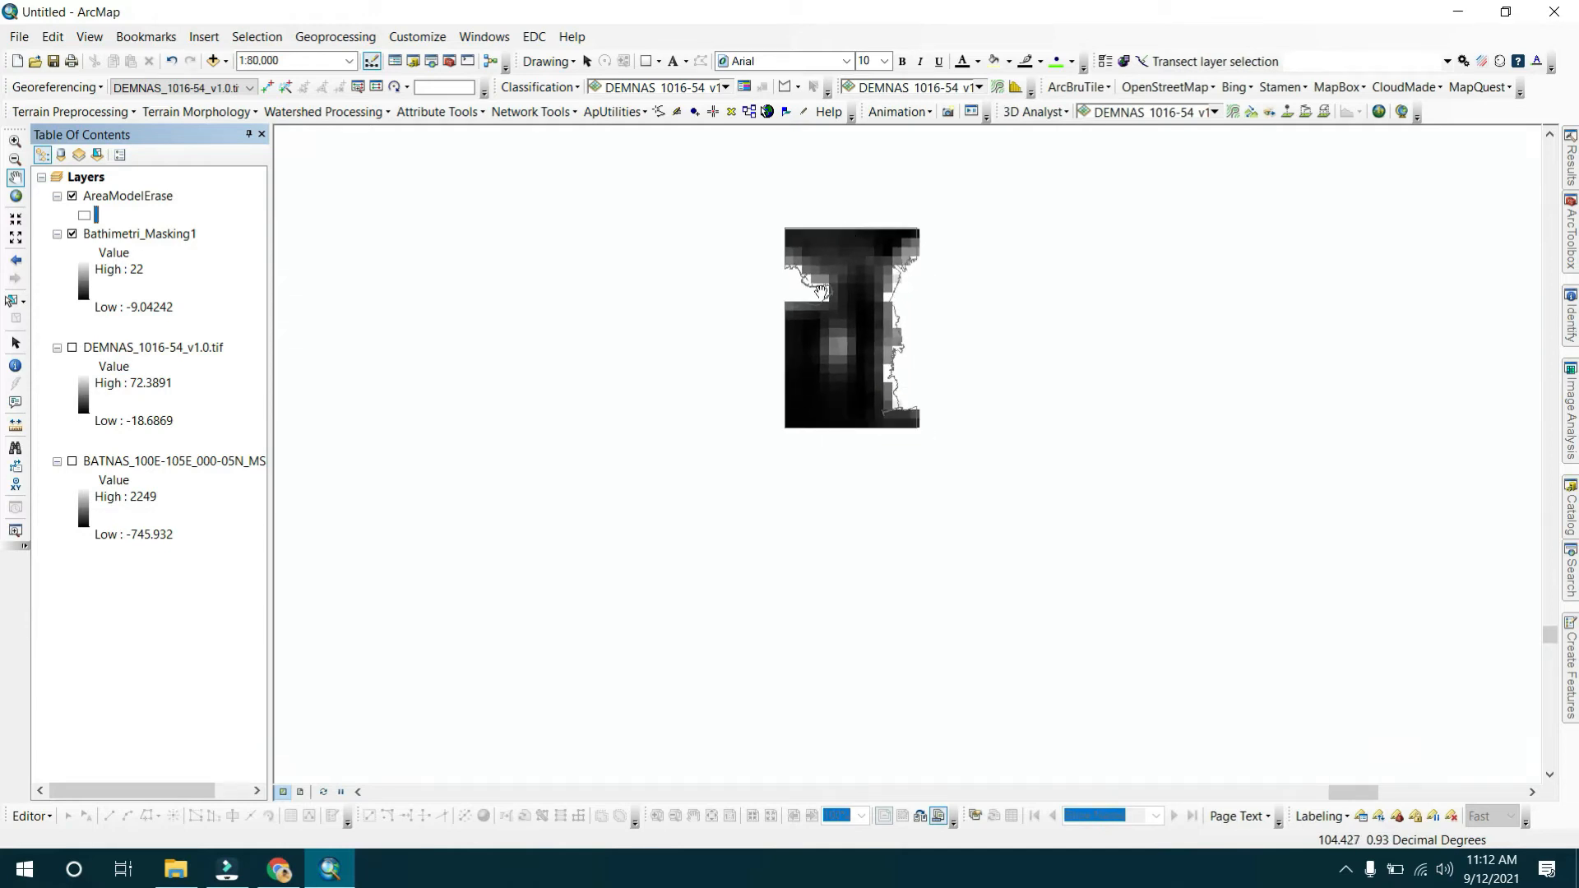
pyautogui.click(85, 217)
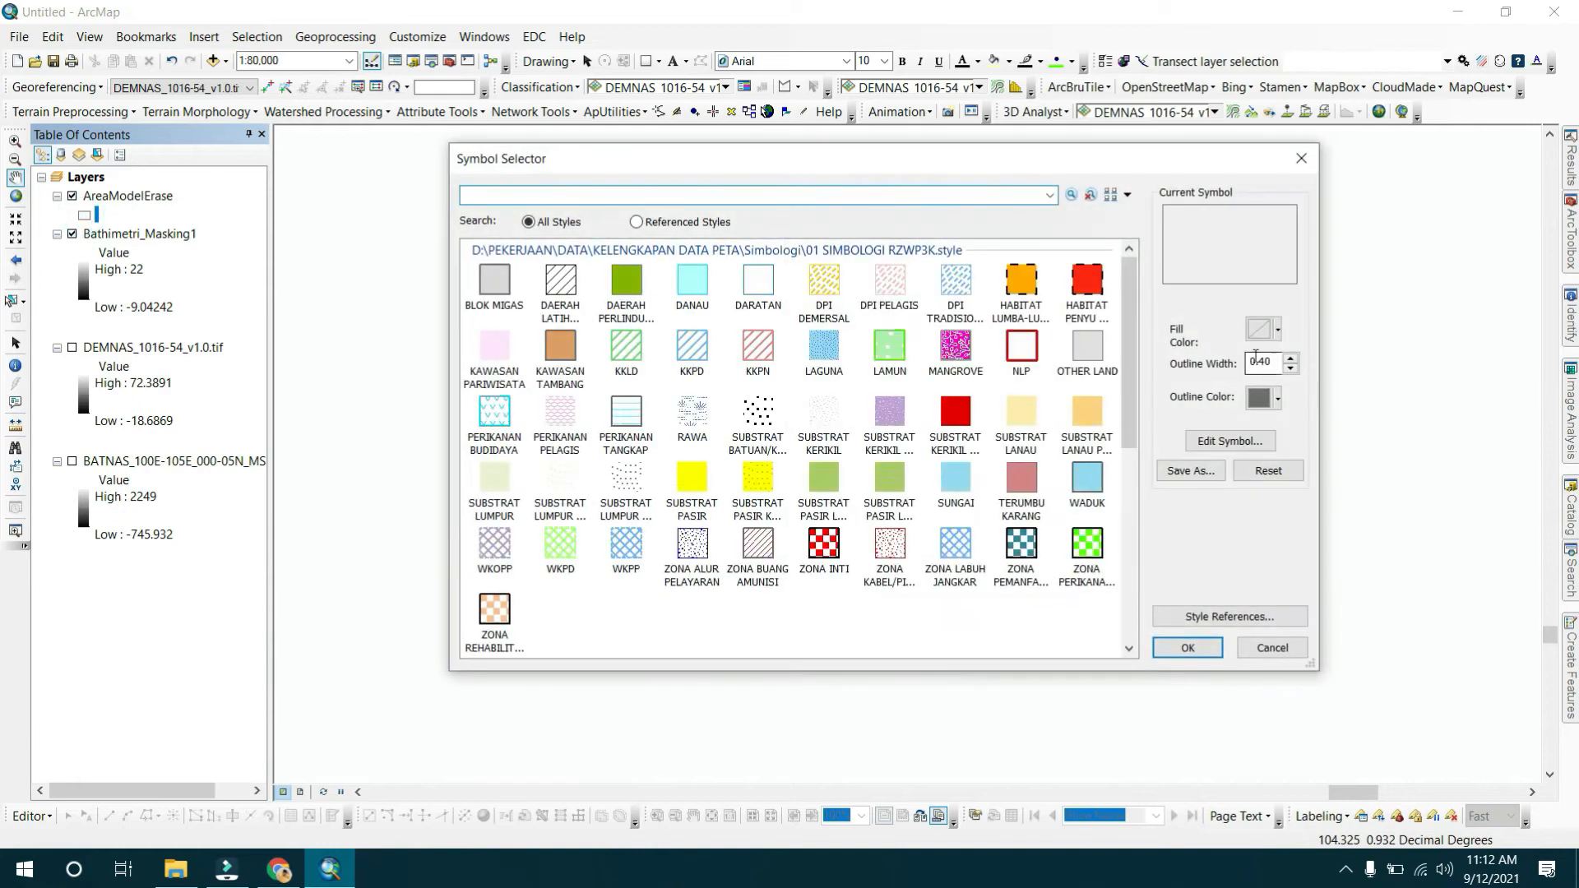
pyautogui.click(1264, 398)
pyautogui.click(1269, 478)
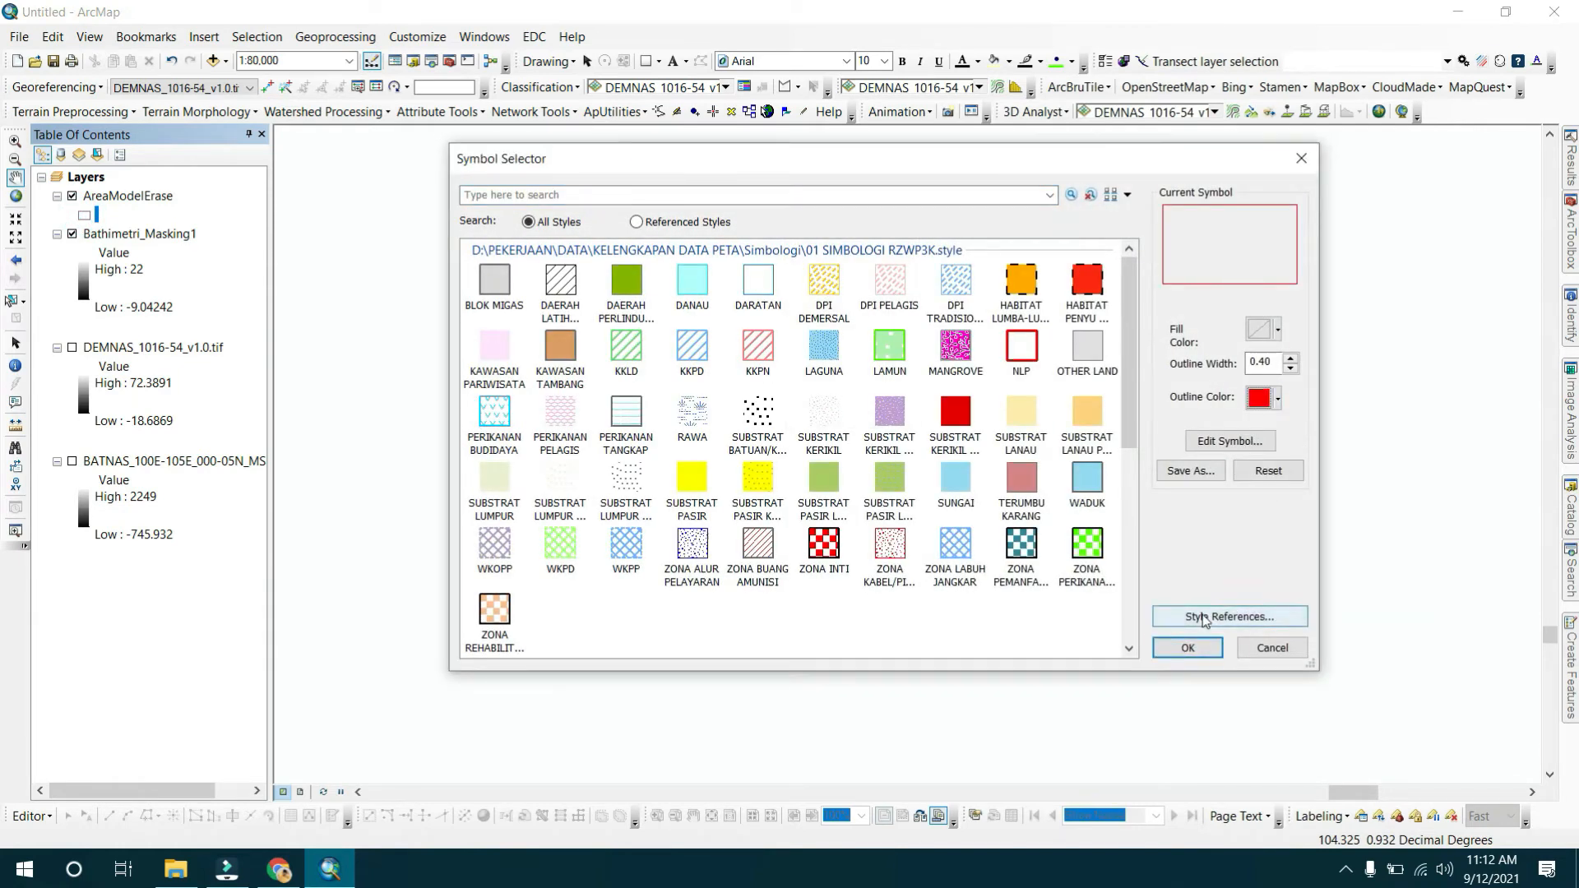
pyautogui.click(1187, 647)
# Collapse the legends of the AreaModelErase, DEMNAS and BATNAS layers in the table of contents.
pyautogui.scroll(-1, 906, 329)
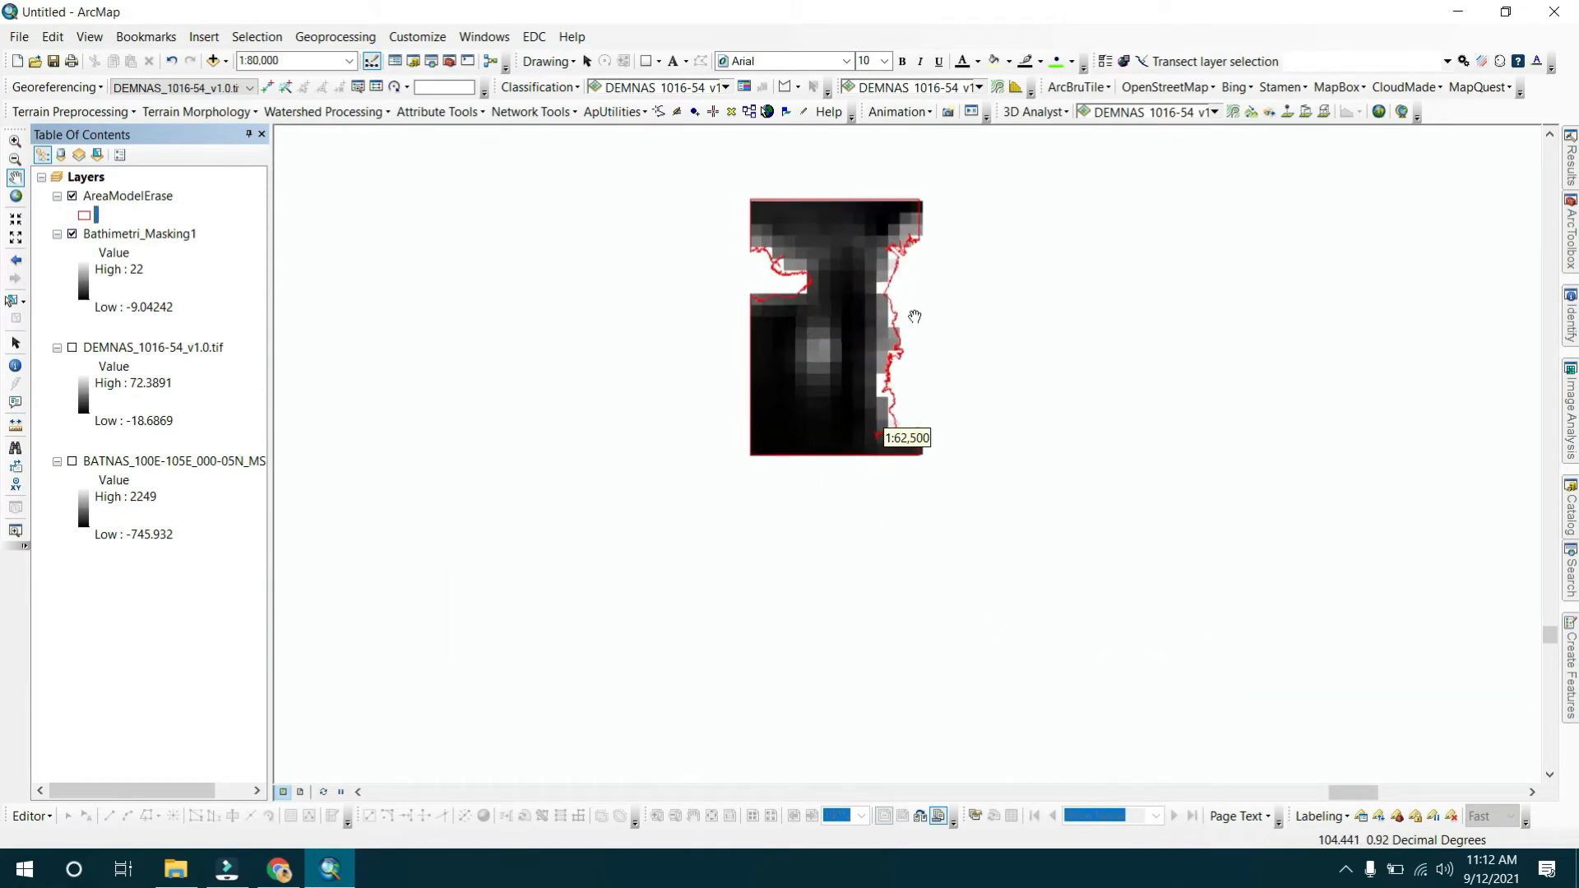
pyautogui.moveTo(823, 323); pyautogui.dragTo(916, 506)
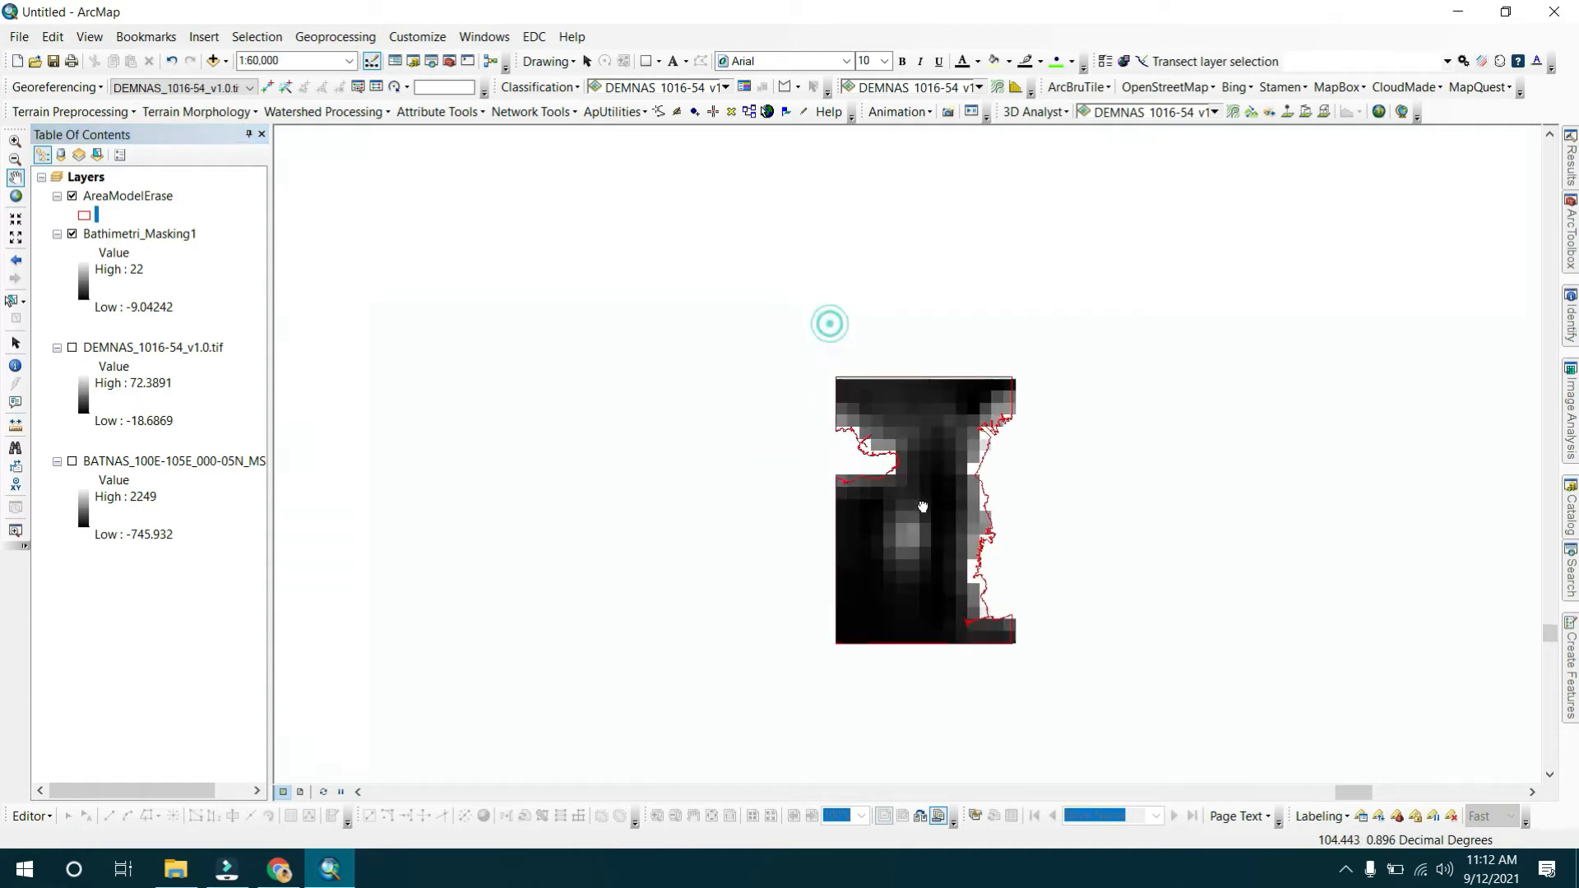
pyautogui.scroll(1, 888, 388)
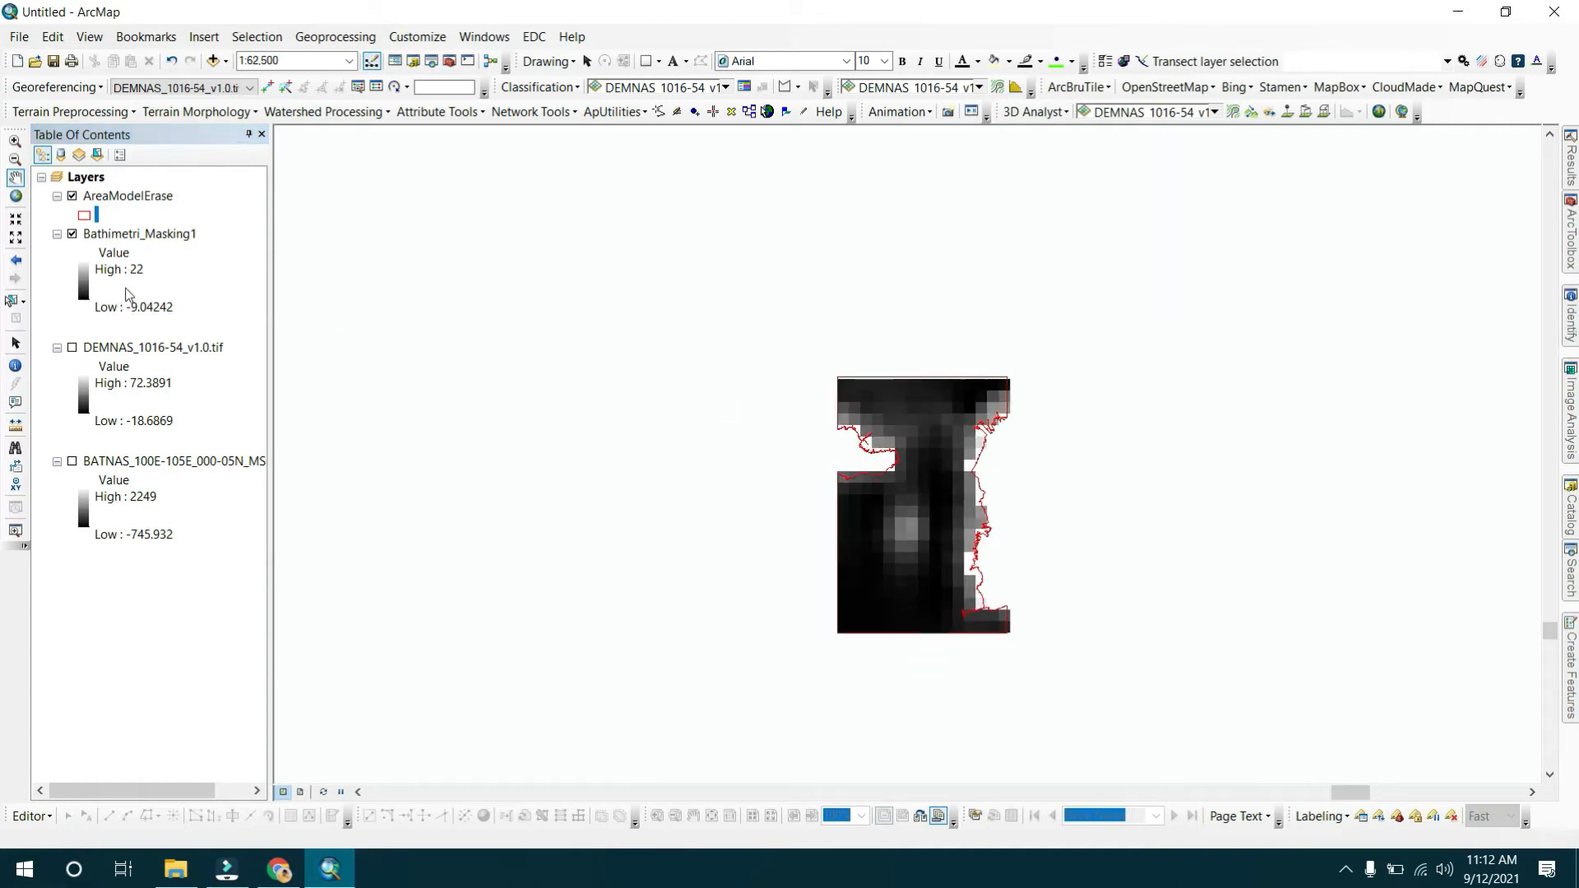
pyautogui.keyDown('ctrl'); pyautogui.click(56, 347); pyautogui.keyUp('ctrl')
pyautogui.click(56, 215)
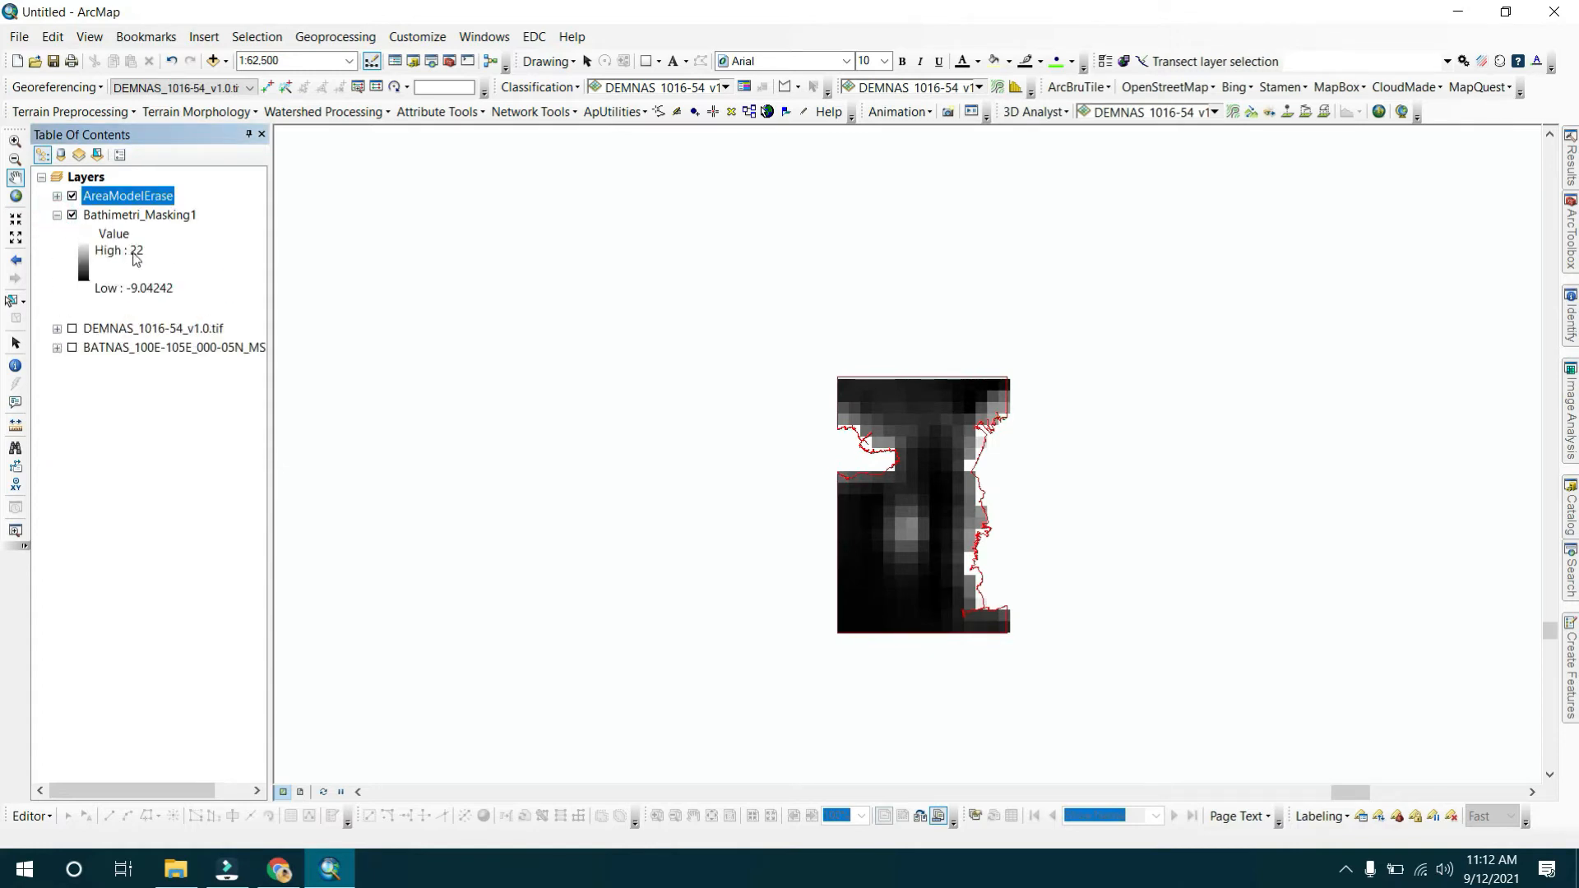
pyautogui.click(131, 251)
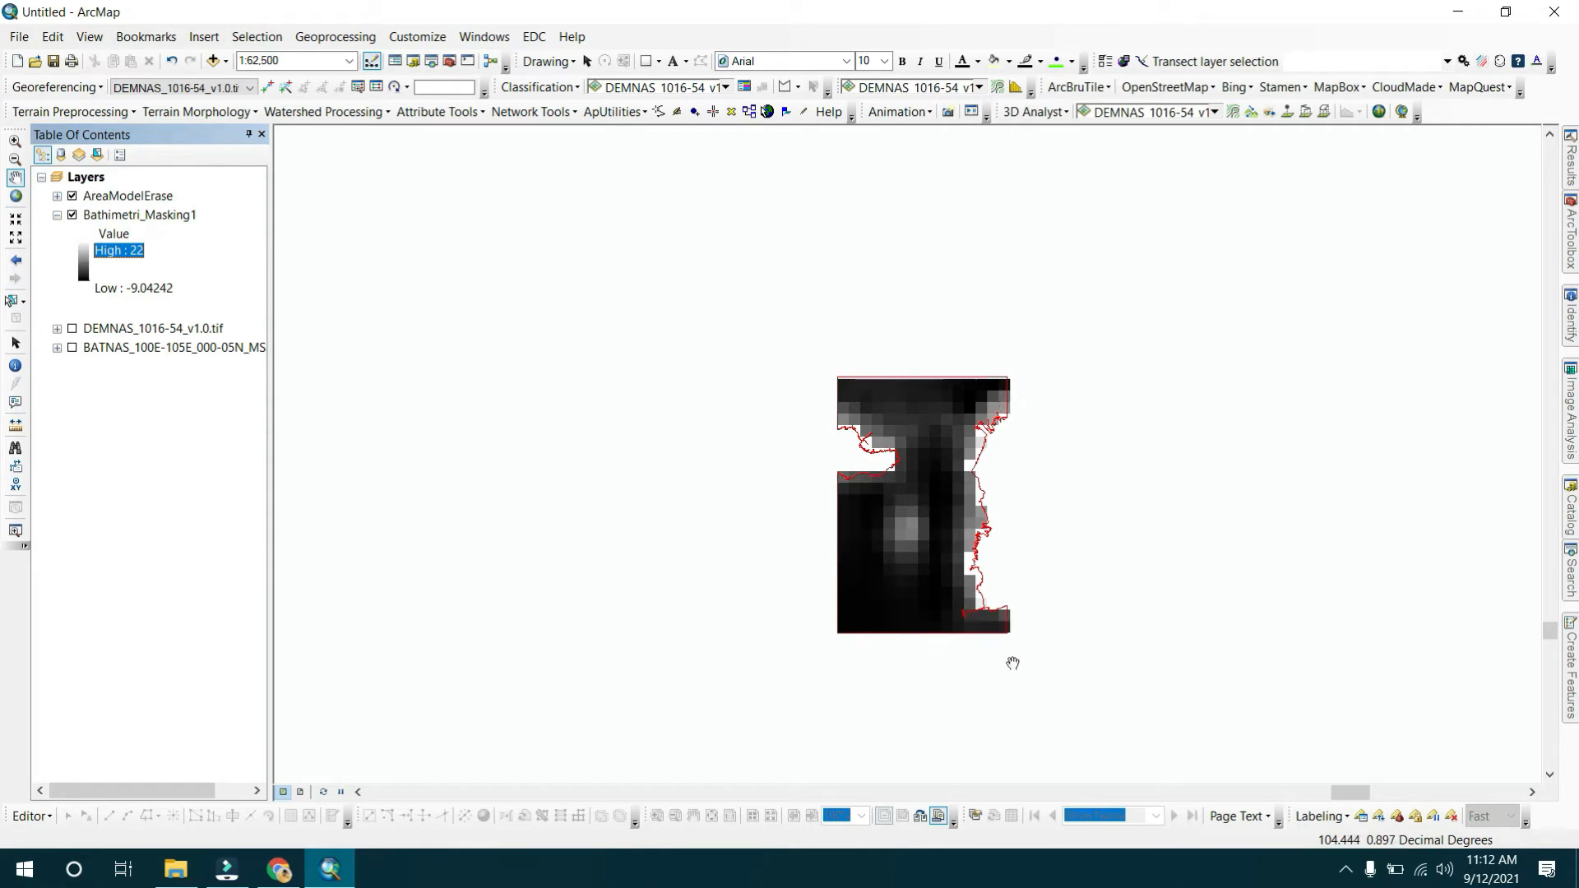
pyautogui.moveTo(934, 458); pyautogui.dragTo(700, 407)
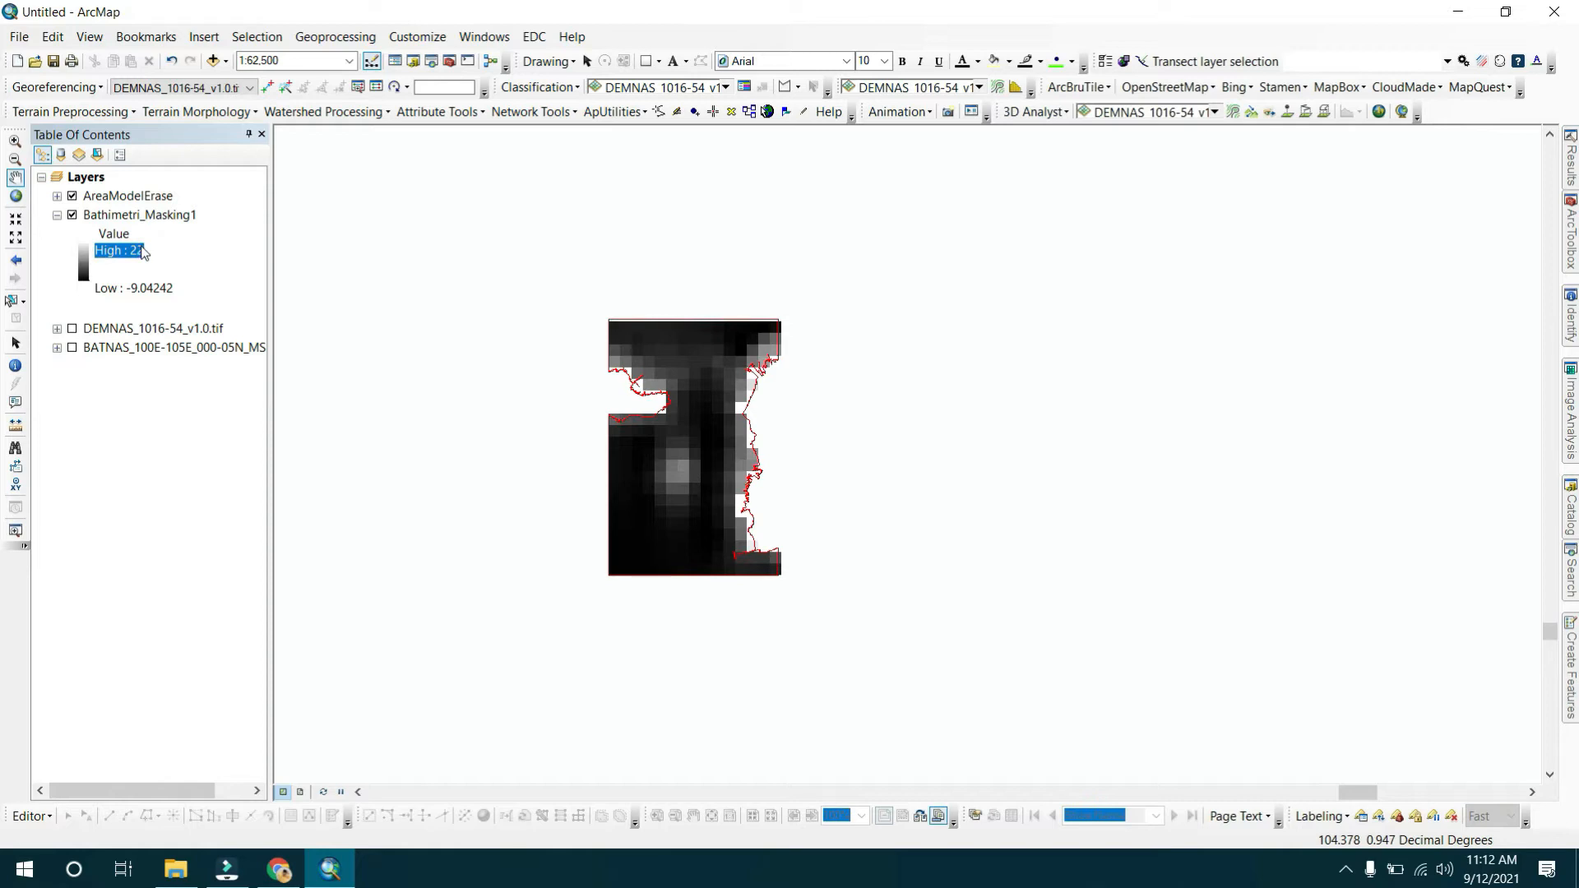
# Open the Greater Than tool from the Spatial Analyst Math Logical toolset.
pyautogui.moveTo(1571, 253)
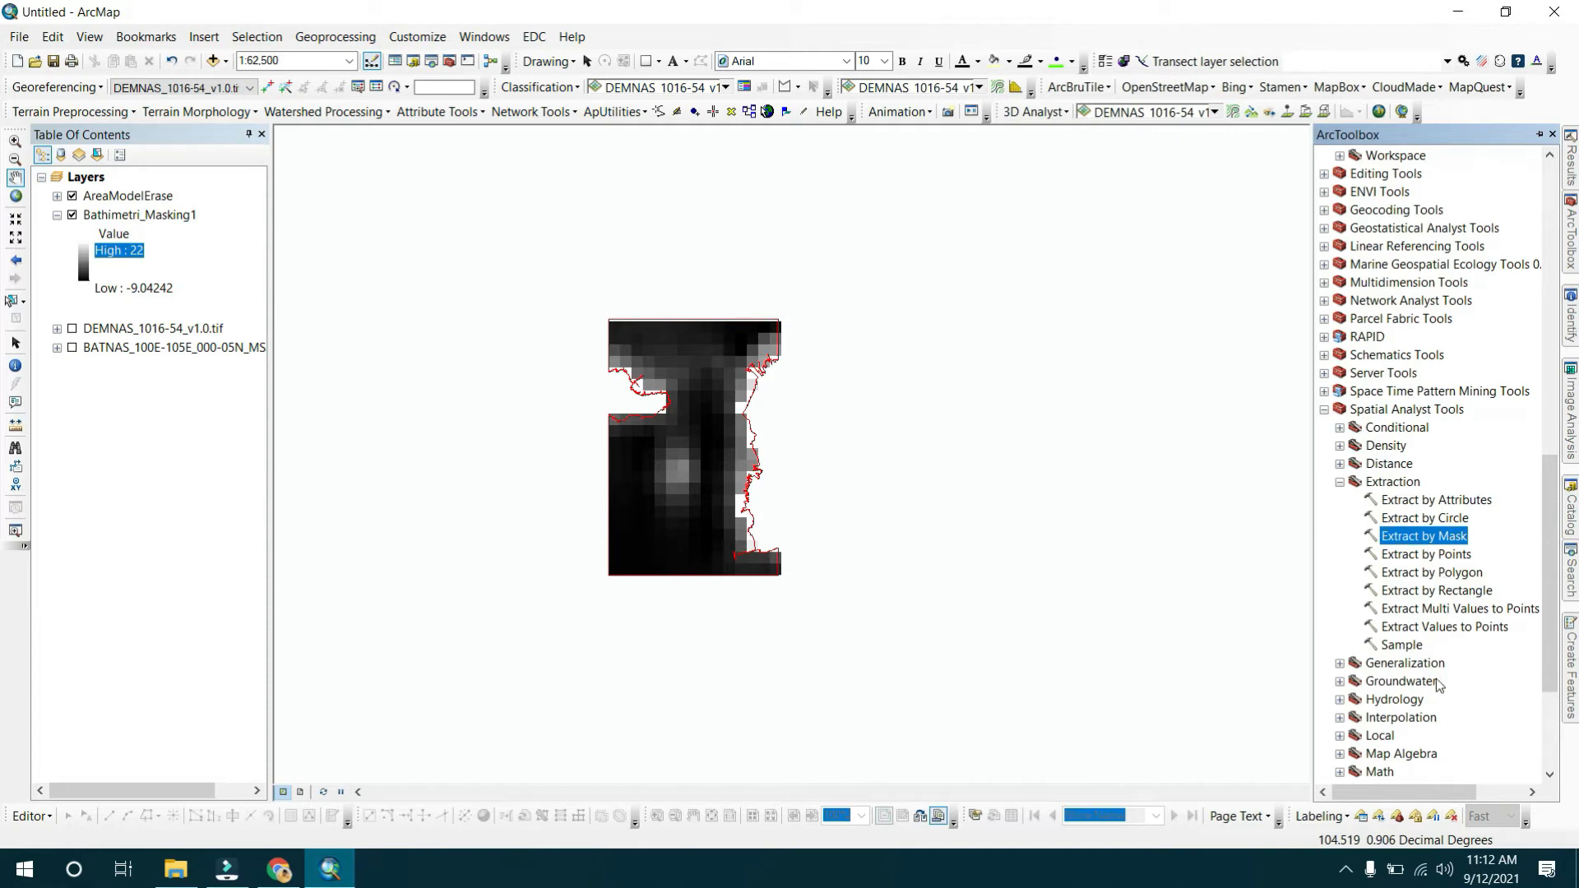
pyautogui.scroll(-4, 1445, 667)
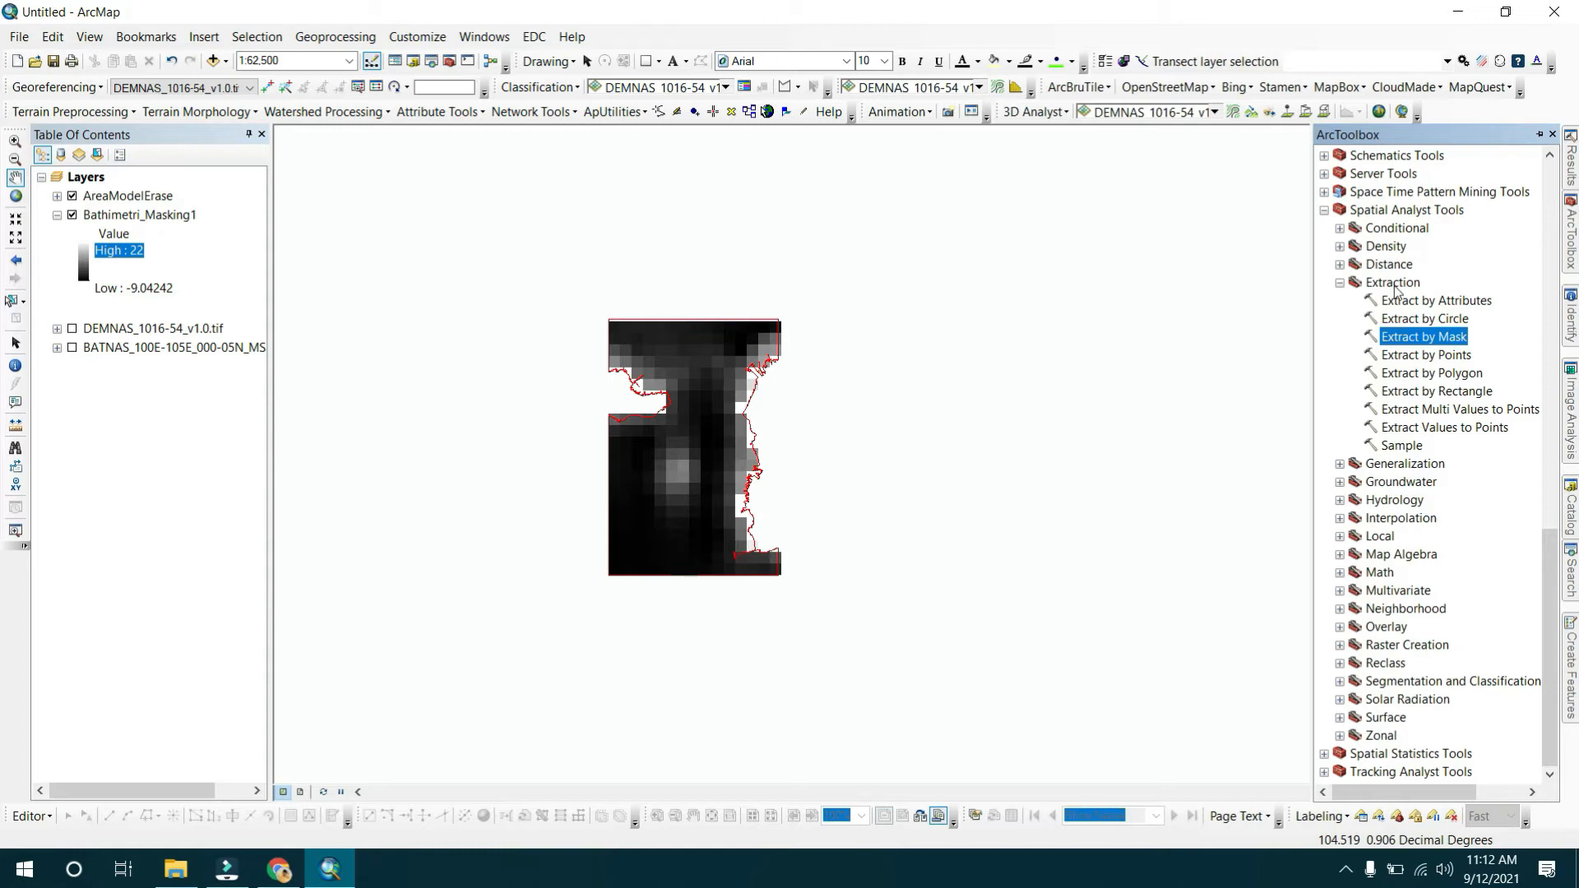
pyautogui.click(1378, 217)
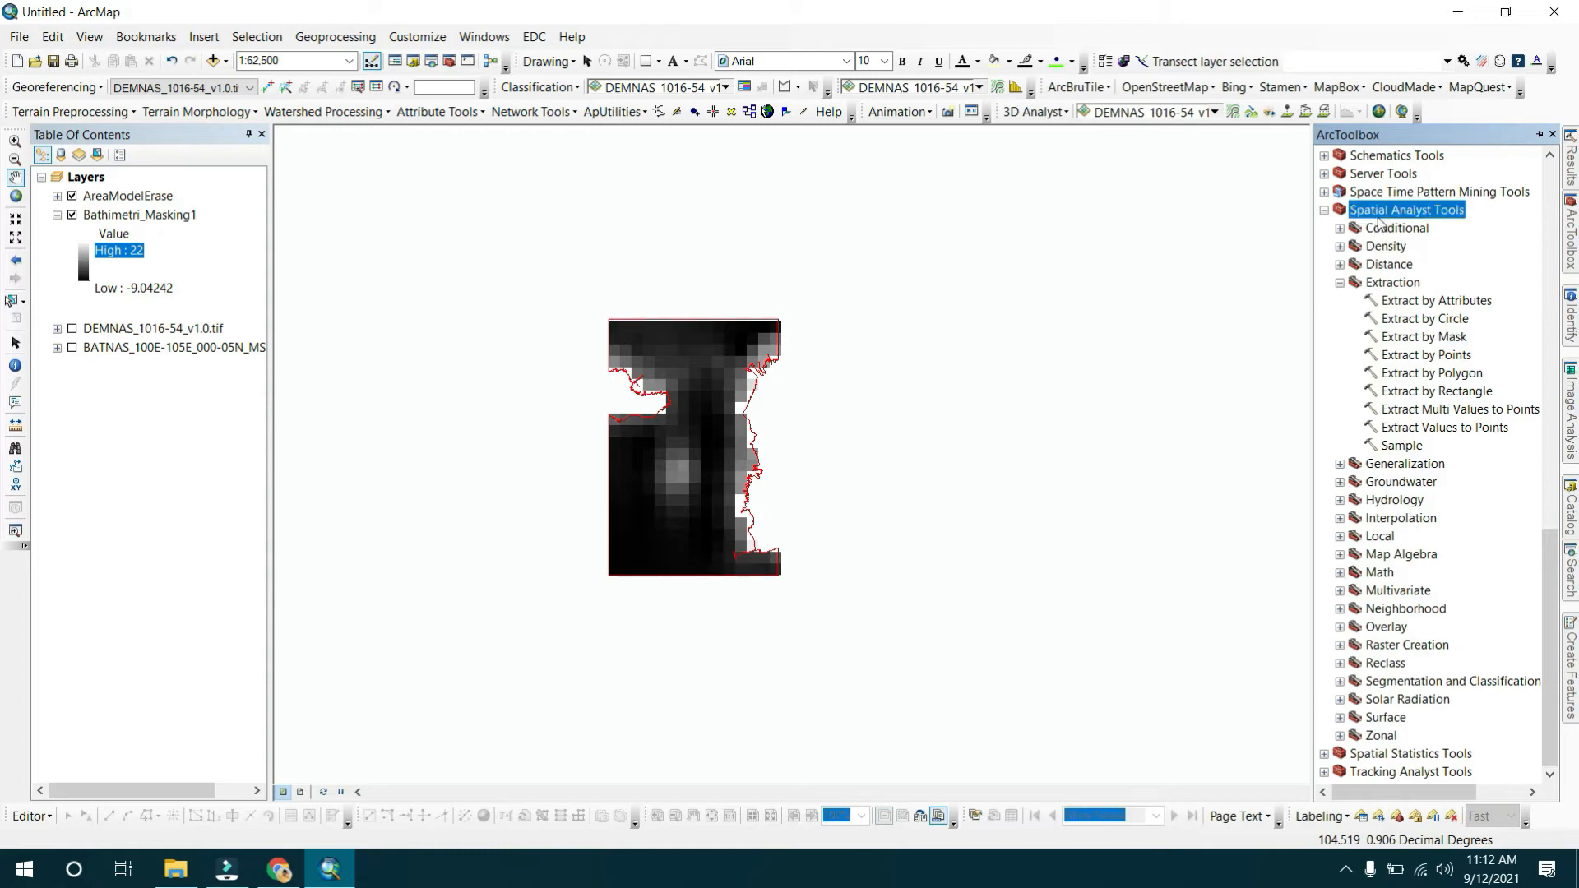
pyautogui.click(1339, 573)
pyautogui.scroll(-4, 1483, 612)
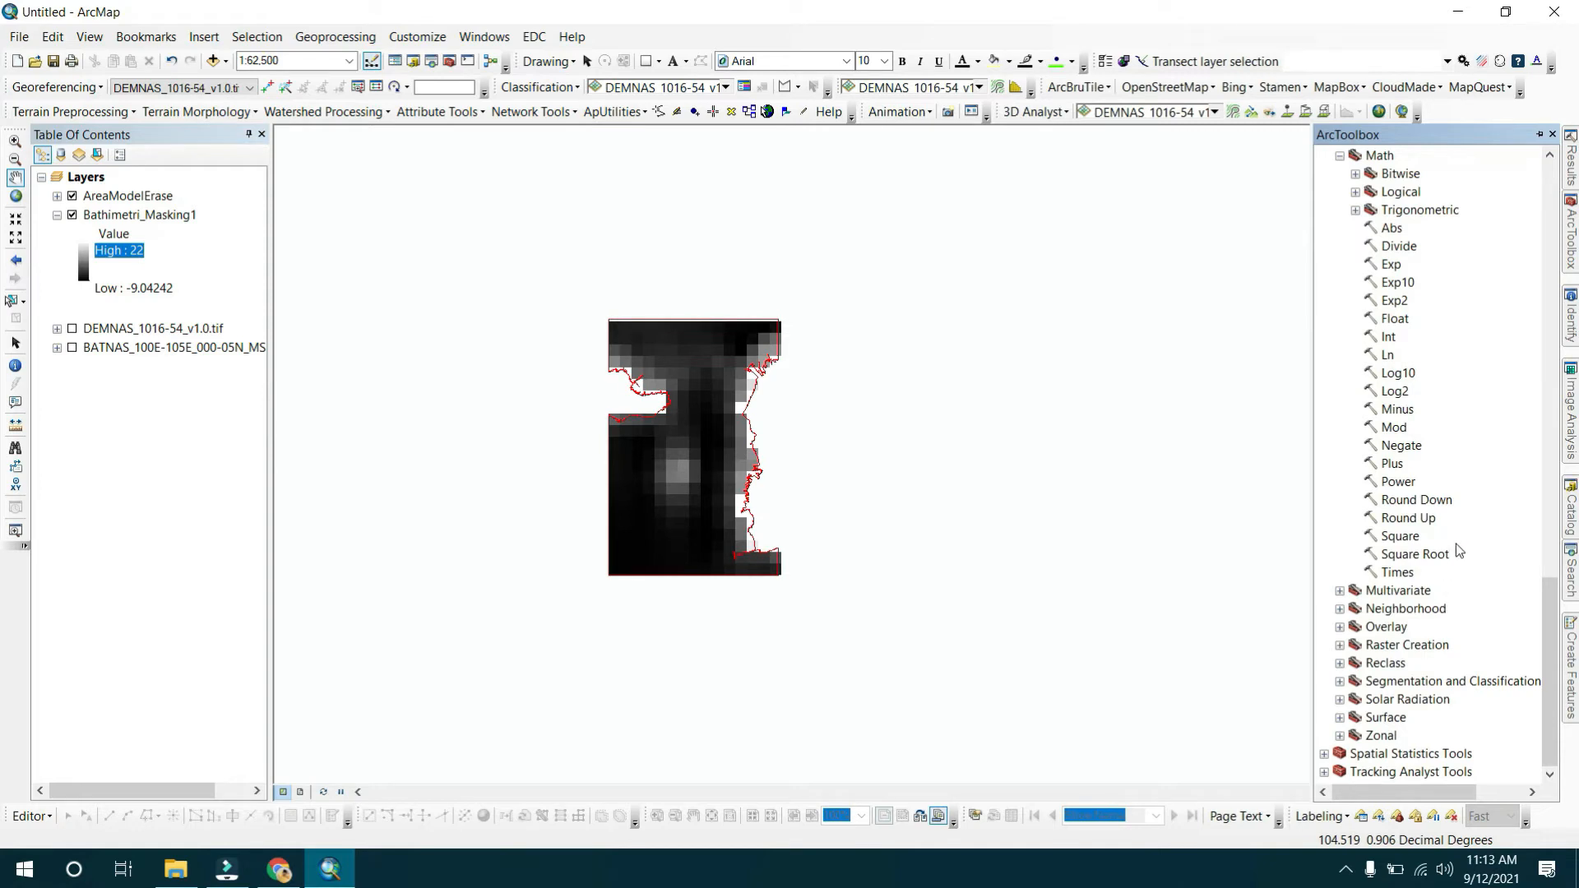
pyautogui.scroll(4, 1463, 539)
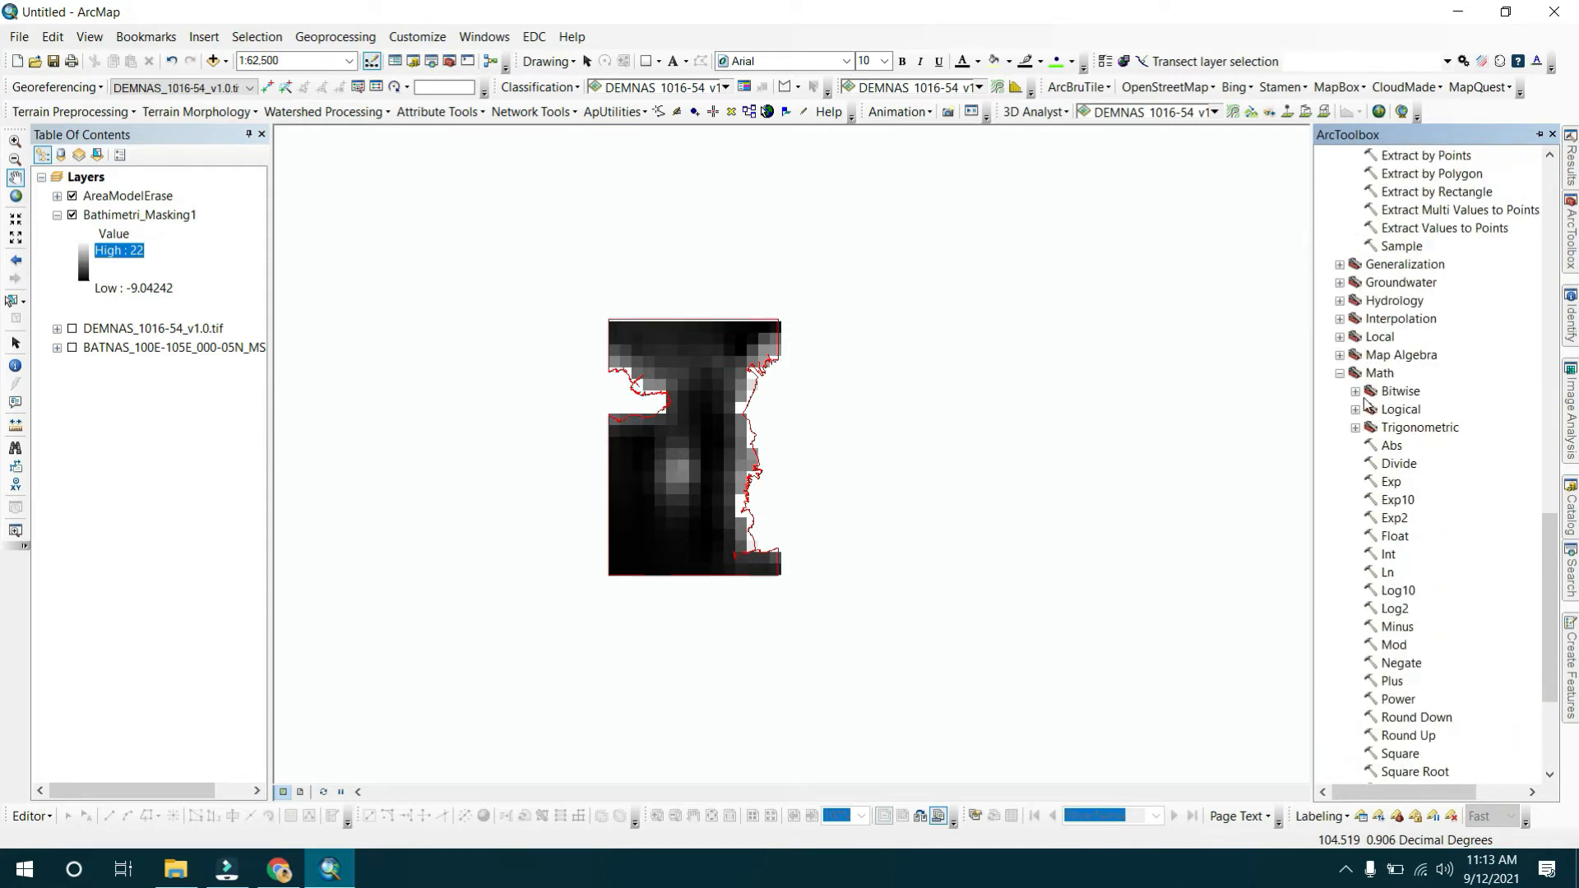
pyautogui.doubleClick(1367, 411)
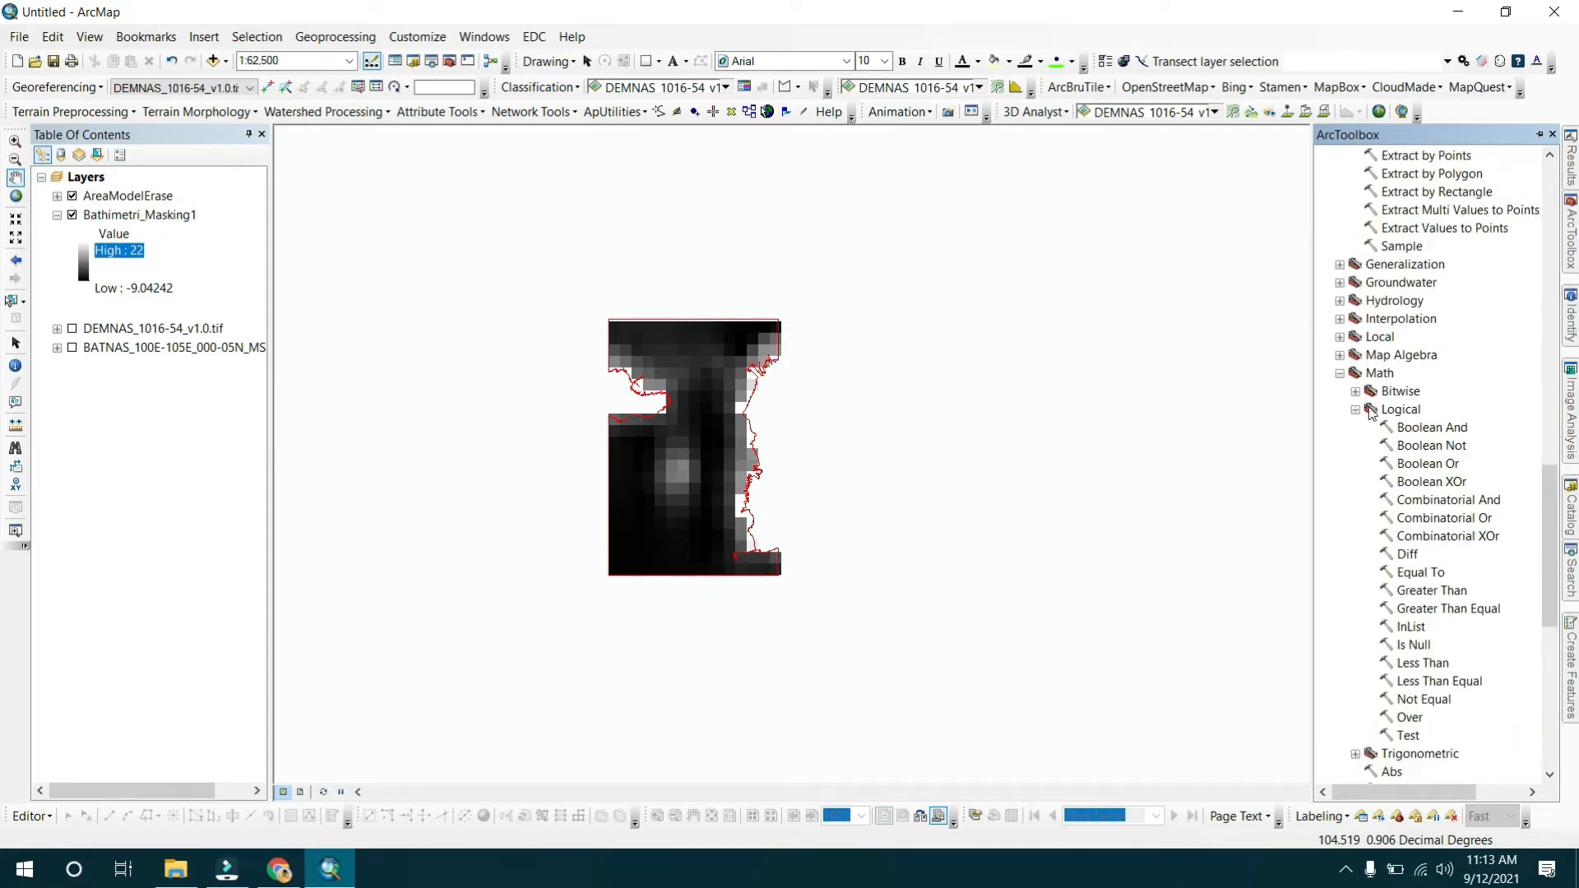
pyautogui.scroll(-2, 1490, 543)
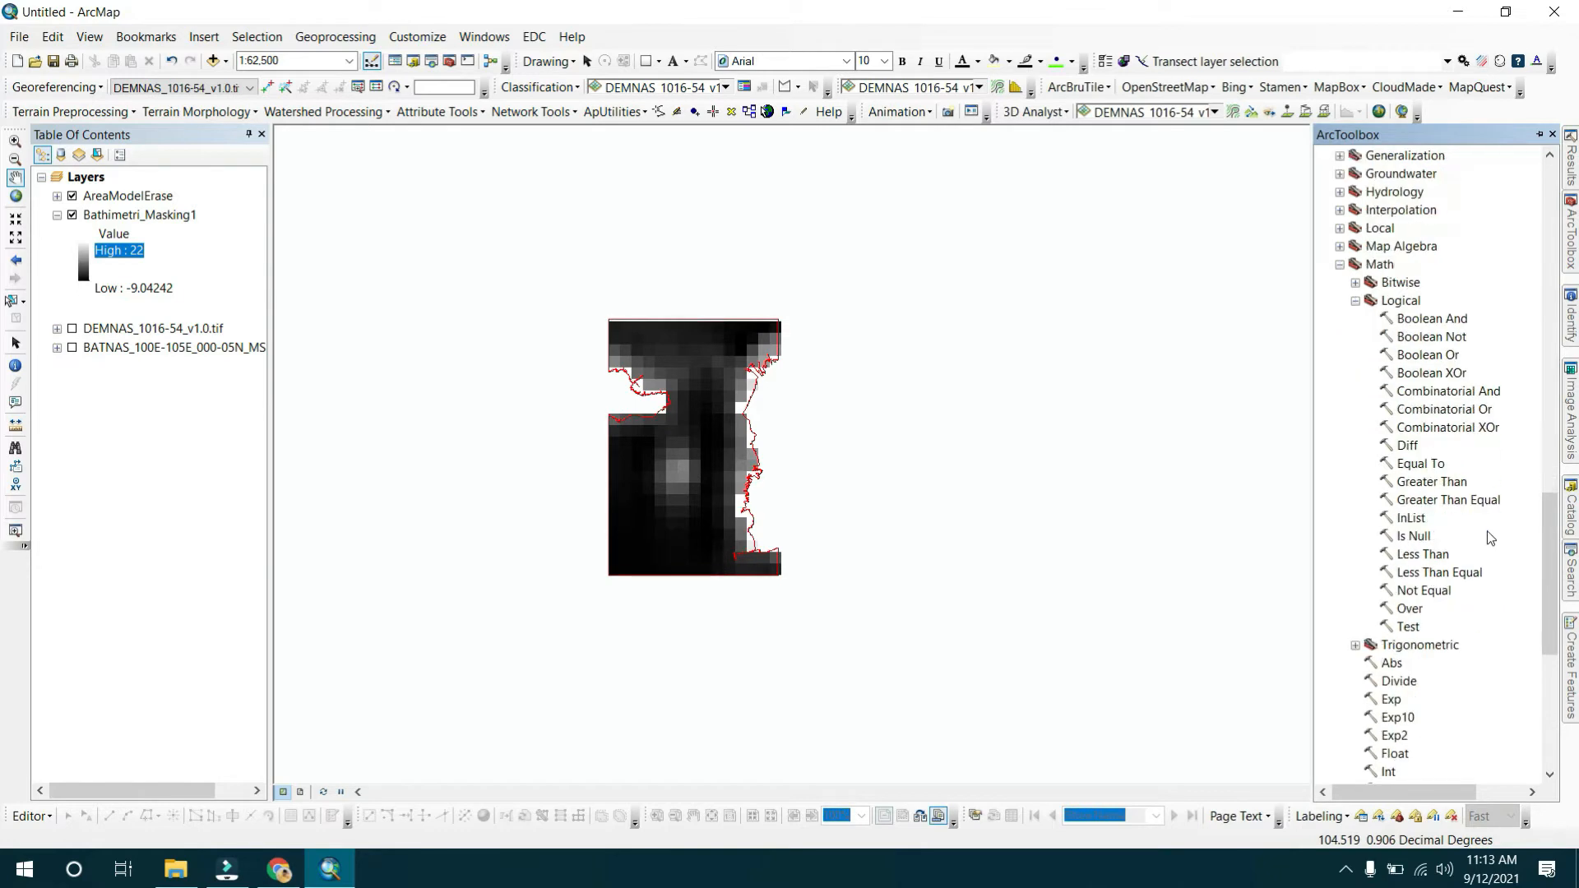
pyautogui.doubleClick(1432, 481)
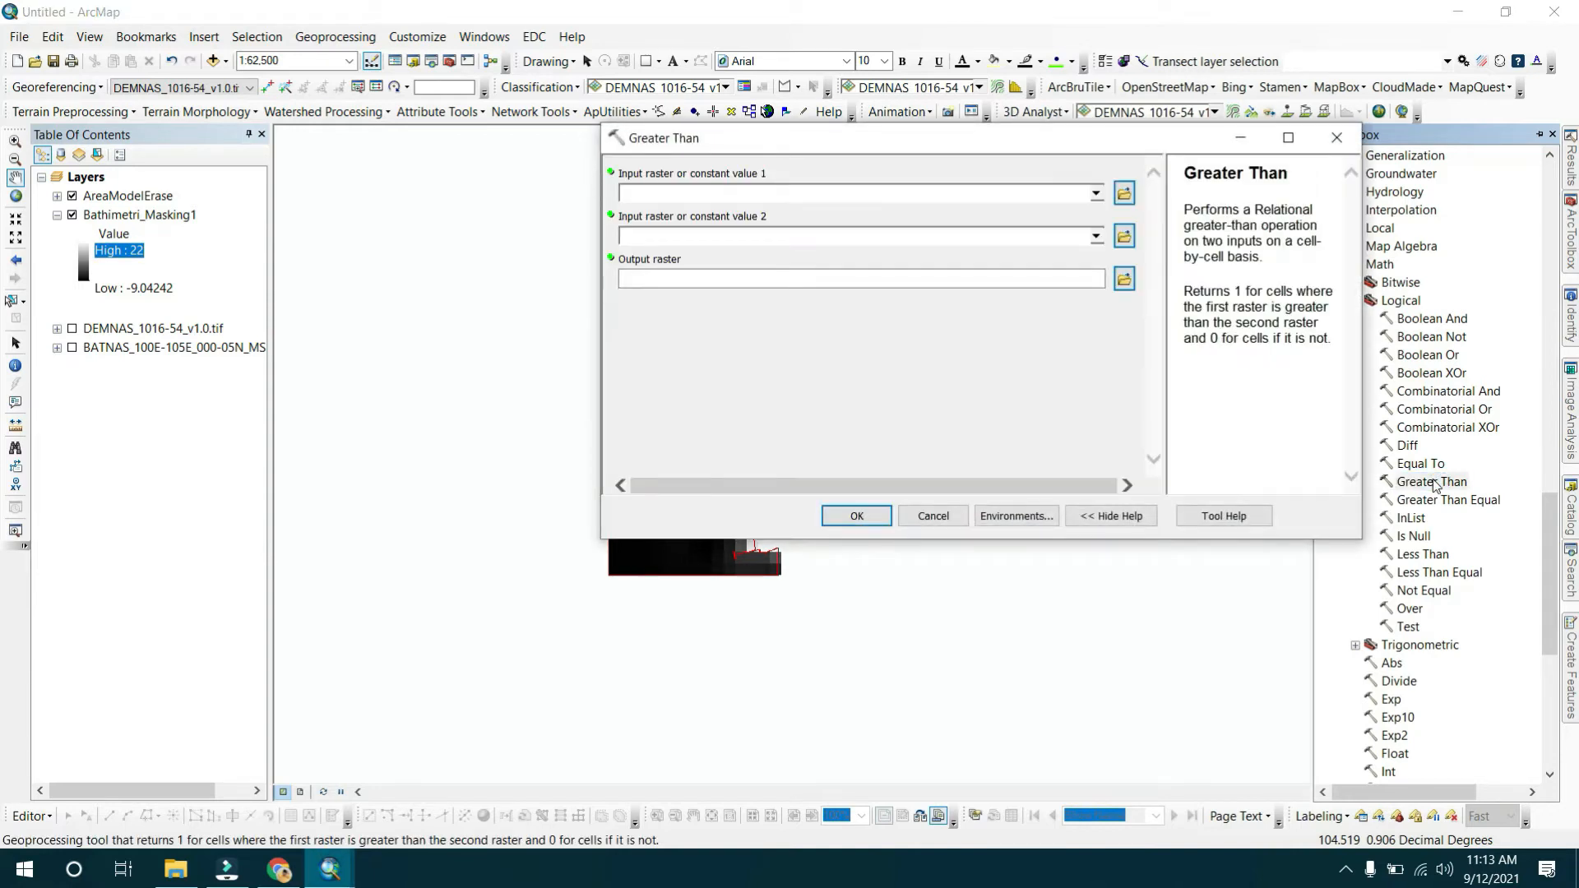
# Set Bathimetri_Masking1 as the first input raster and 0 as the second constant value.
pyautogui.moveTo(136, 216); pyautogui.dragTo(712, 194)
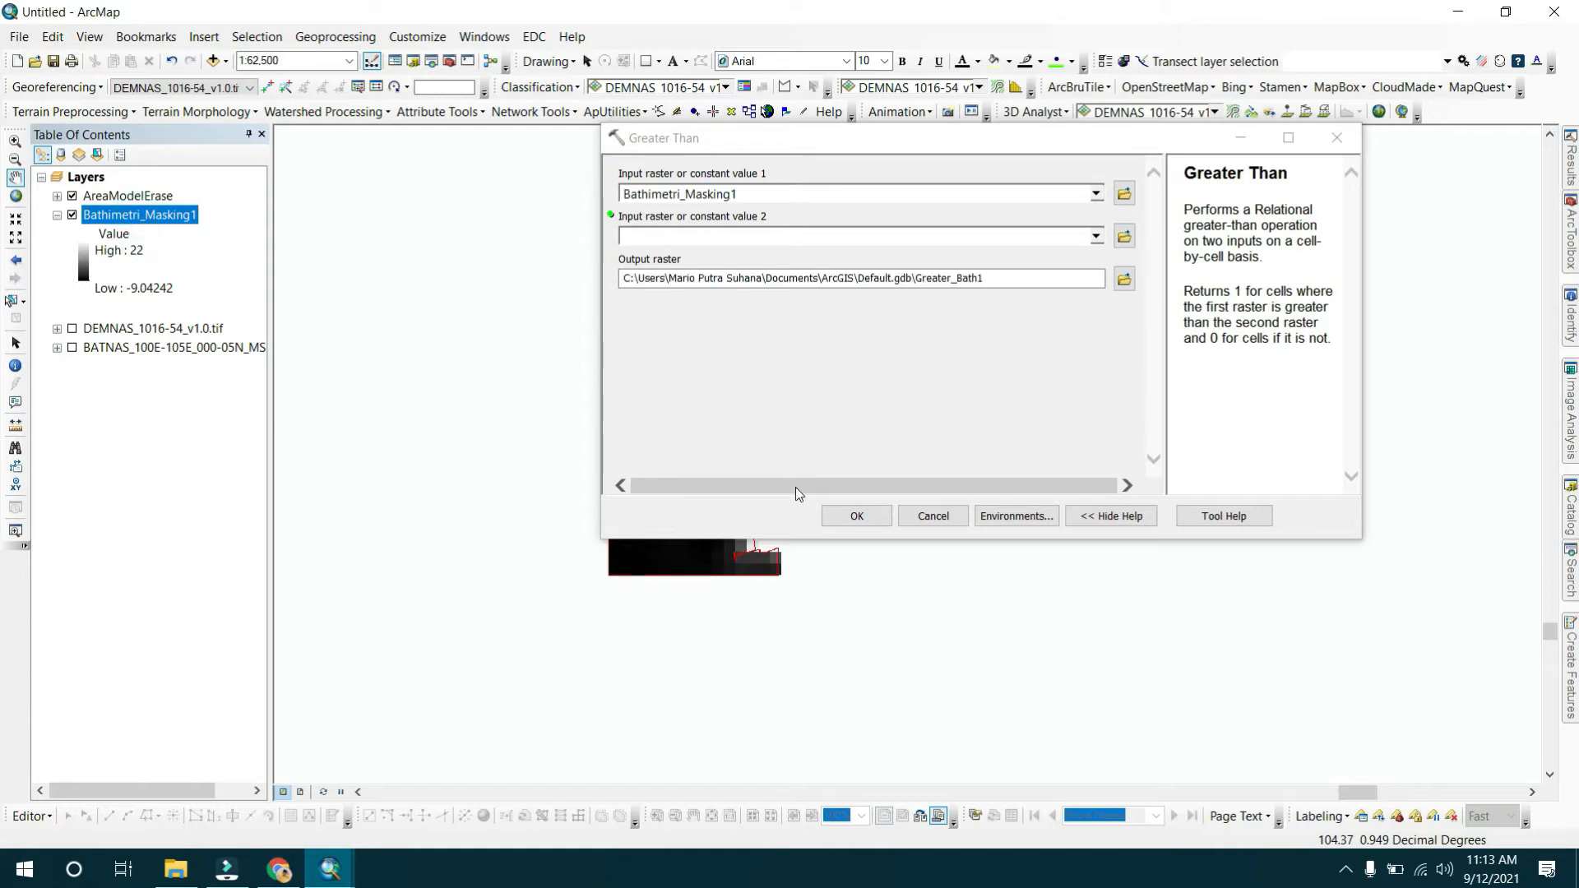
pyautogui.click(884, 238)
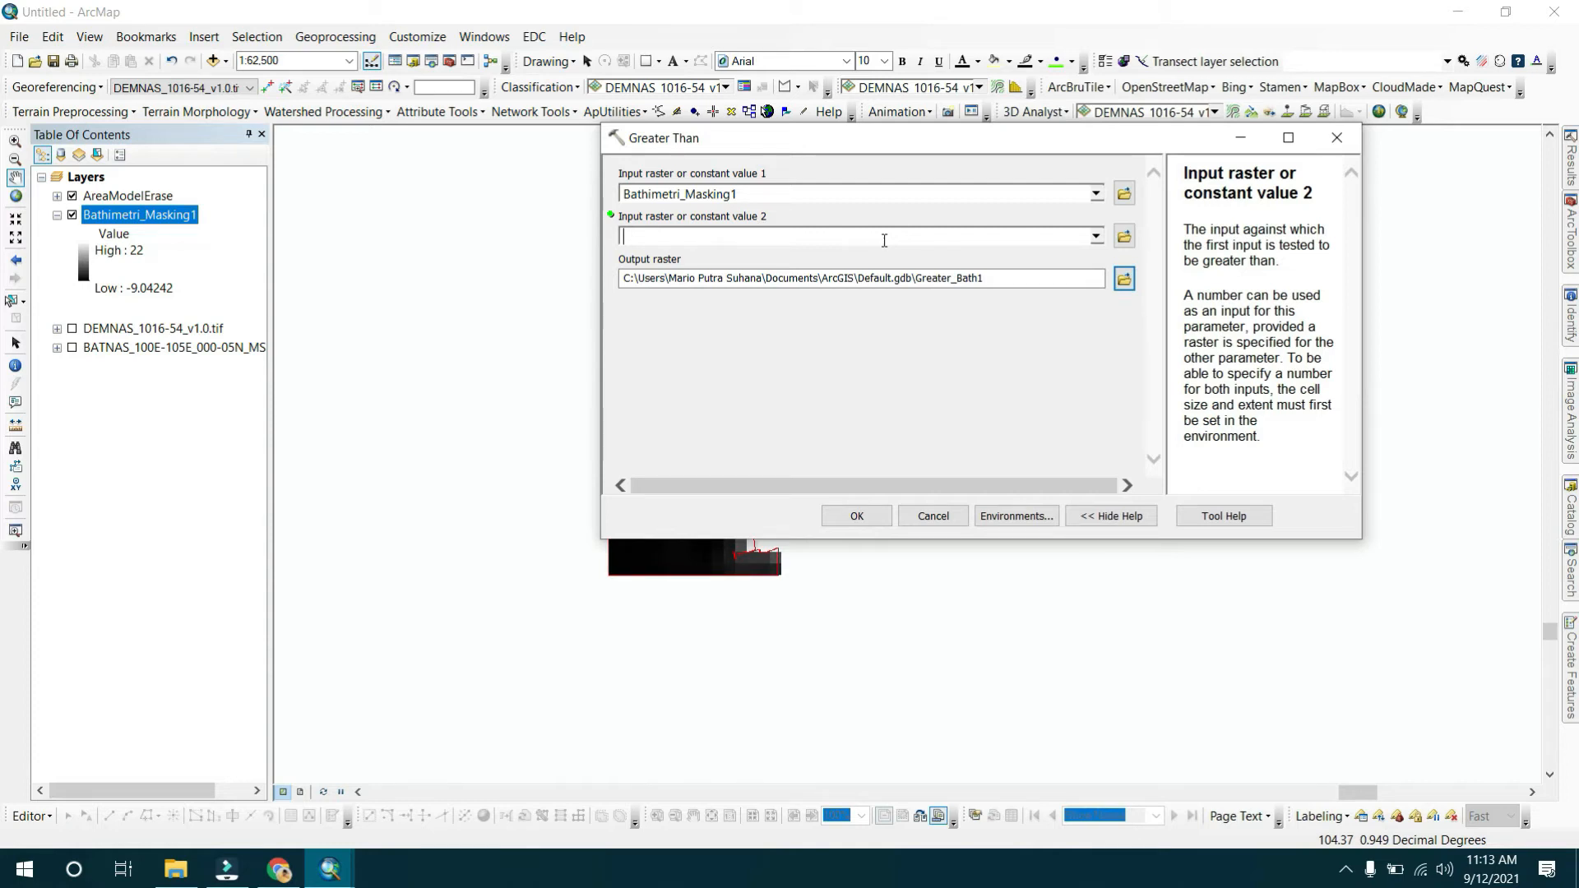
pyautogui.write('0')
pyautogui.write('-0.1')
pyautogui.press('BackSpace')
pyautogui.press('BackSpace')
pyautogui.press('BackSpace')
# Name the output raster Bathimetri_Filtering1 inside SHPModel.gdb and run Greater Than.
pyautogui.click(1124, 280)
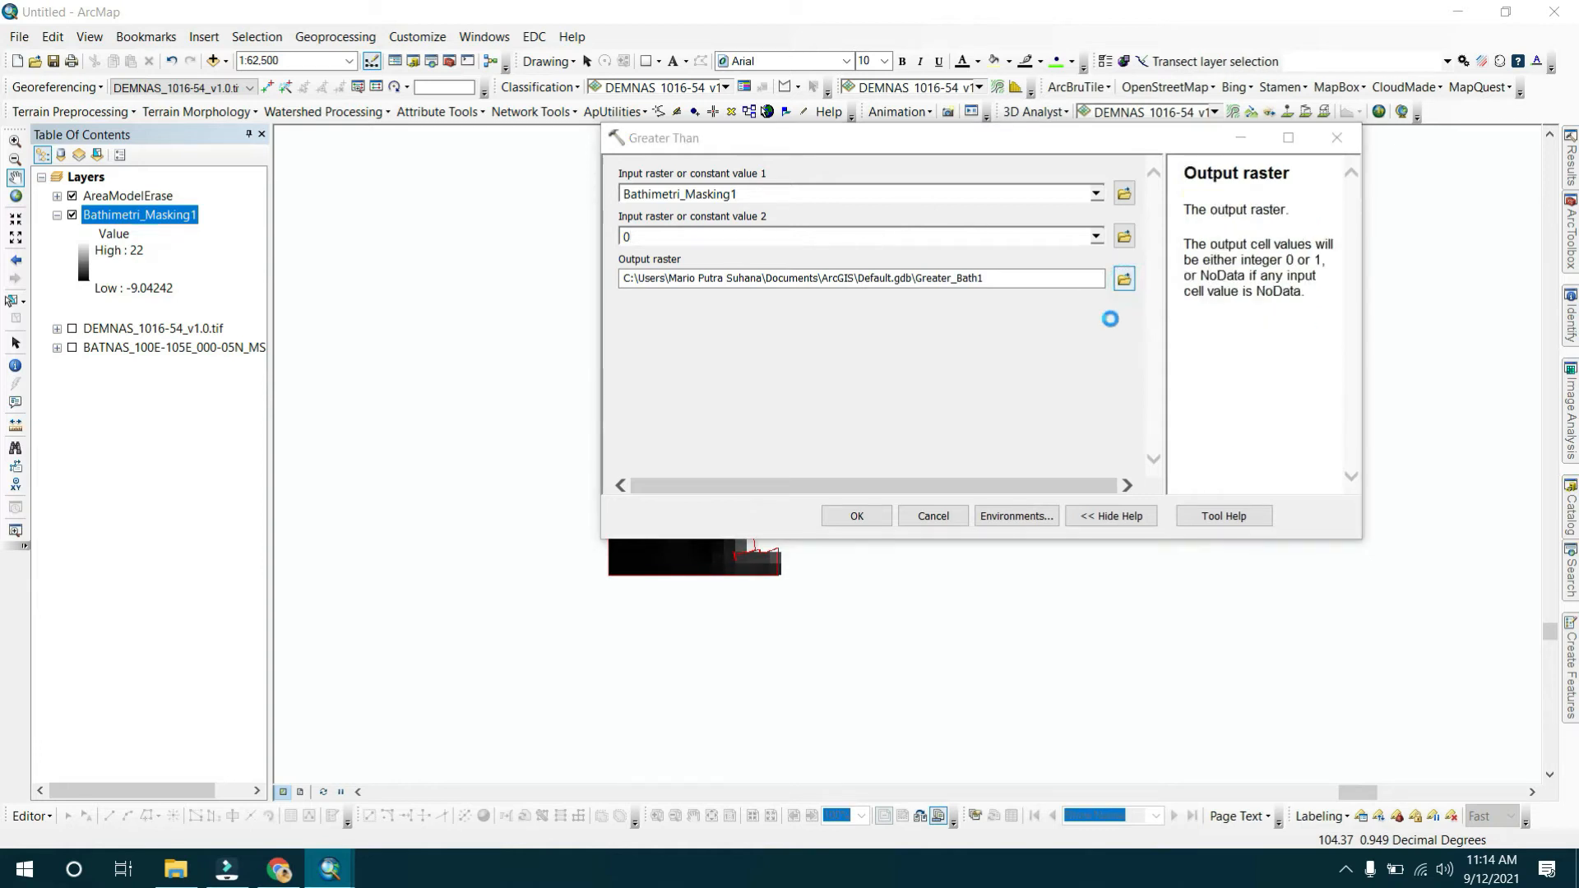
pyautogui.click(868, 240)
pyautogui.moveTo(889, 440); pyautogui.dragTo(937, 444)
pyautogui.write('Filtering1')
pyautogui.press('Return')
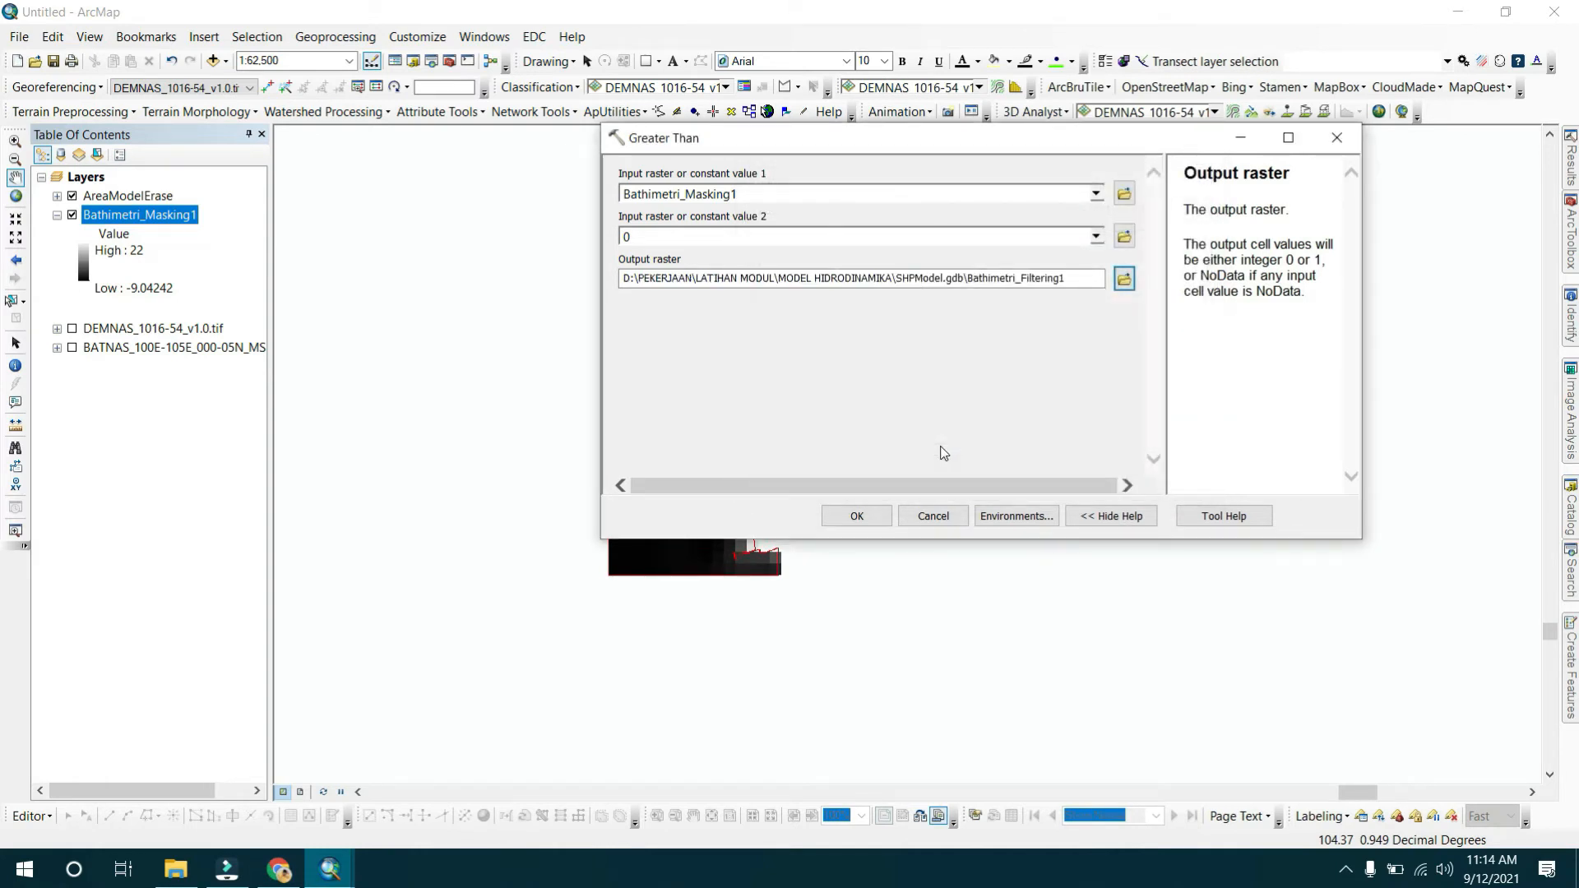
pyautogui.click(847, 517)
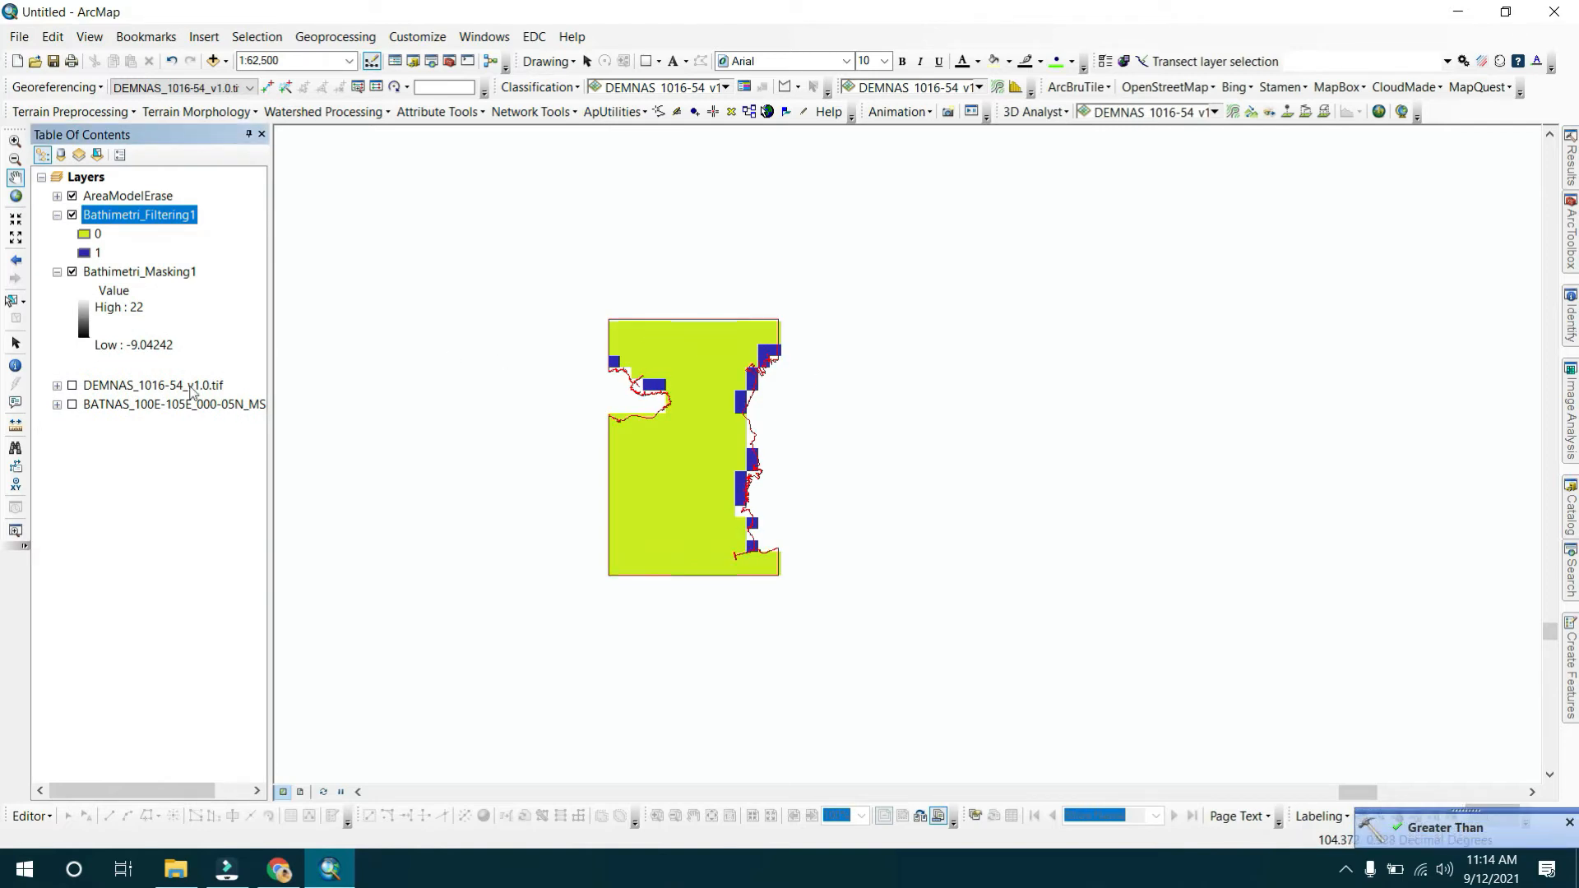
# Zoom to the Bathimetri_Filtering1 layer.
pyautogui.scroll(-1, 770, 388)
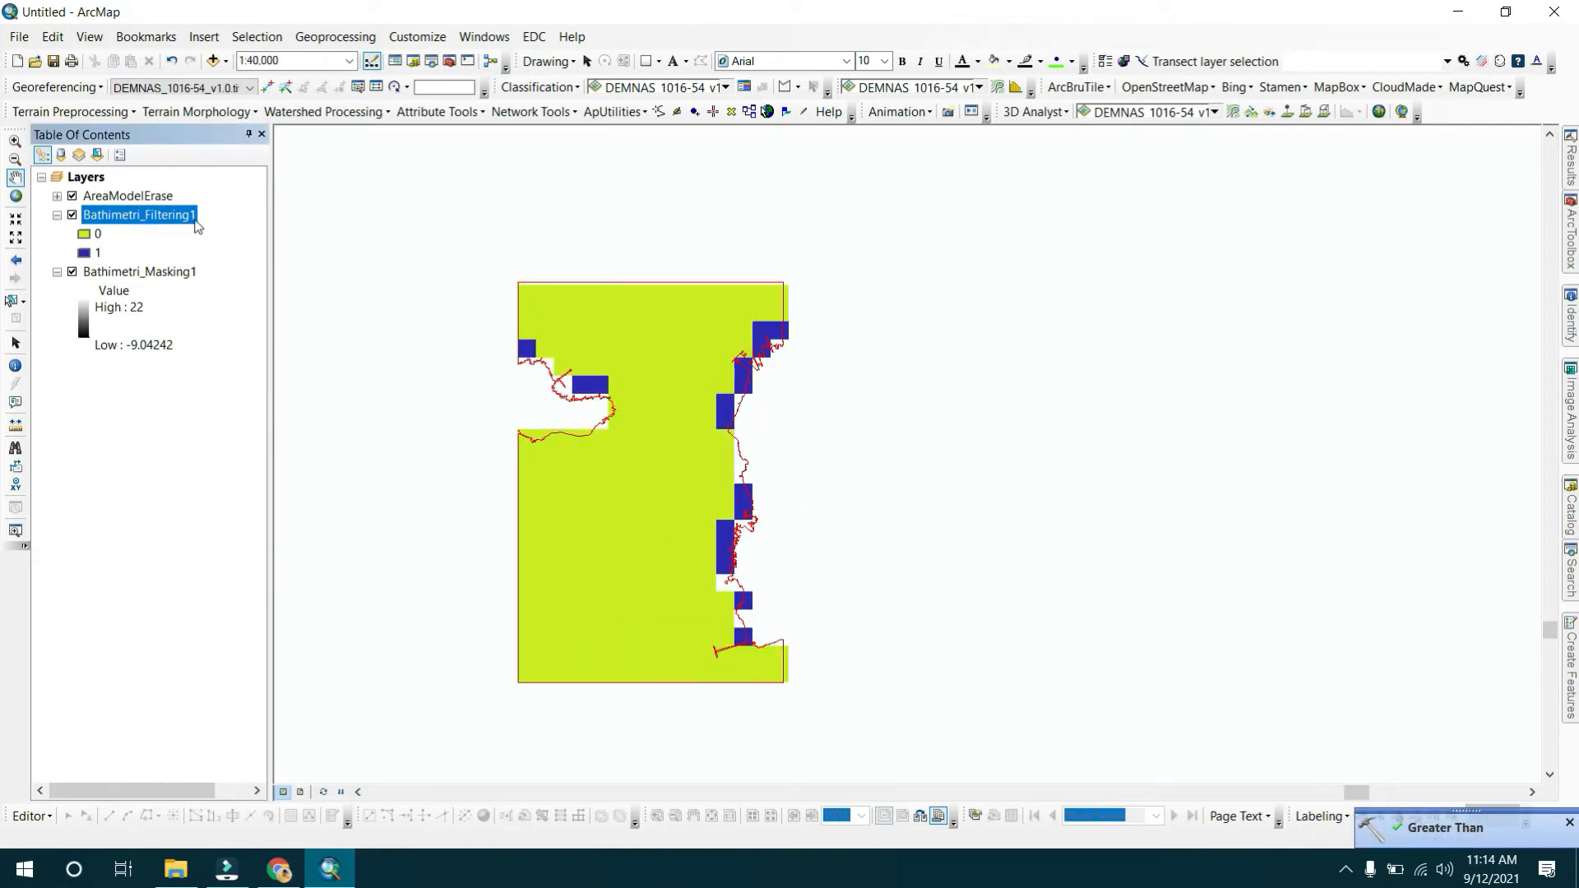
pyautogui.rightClick(189, 216)
pyautogui.click(262, 320)
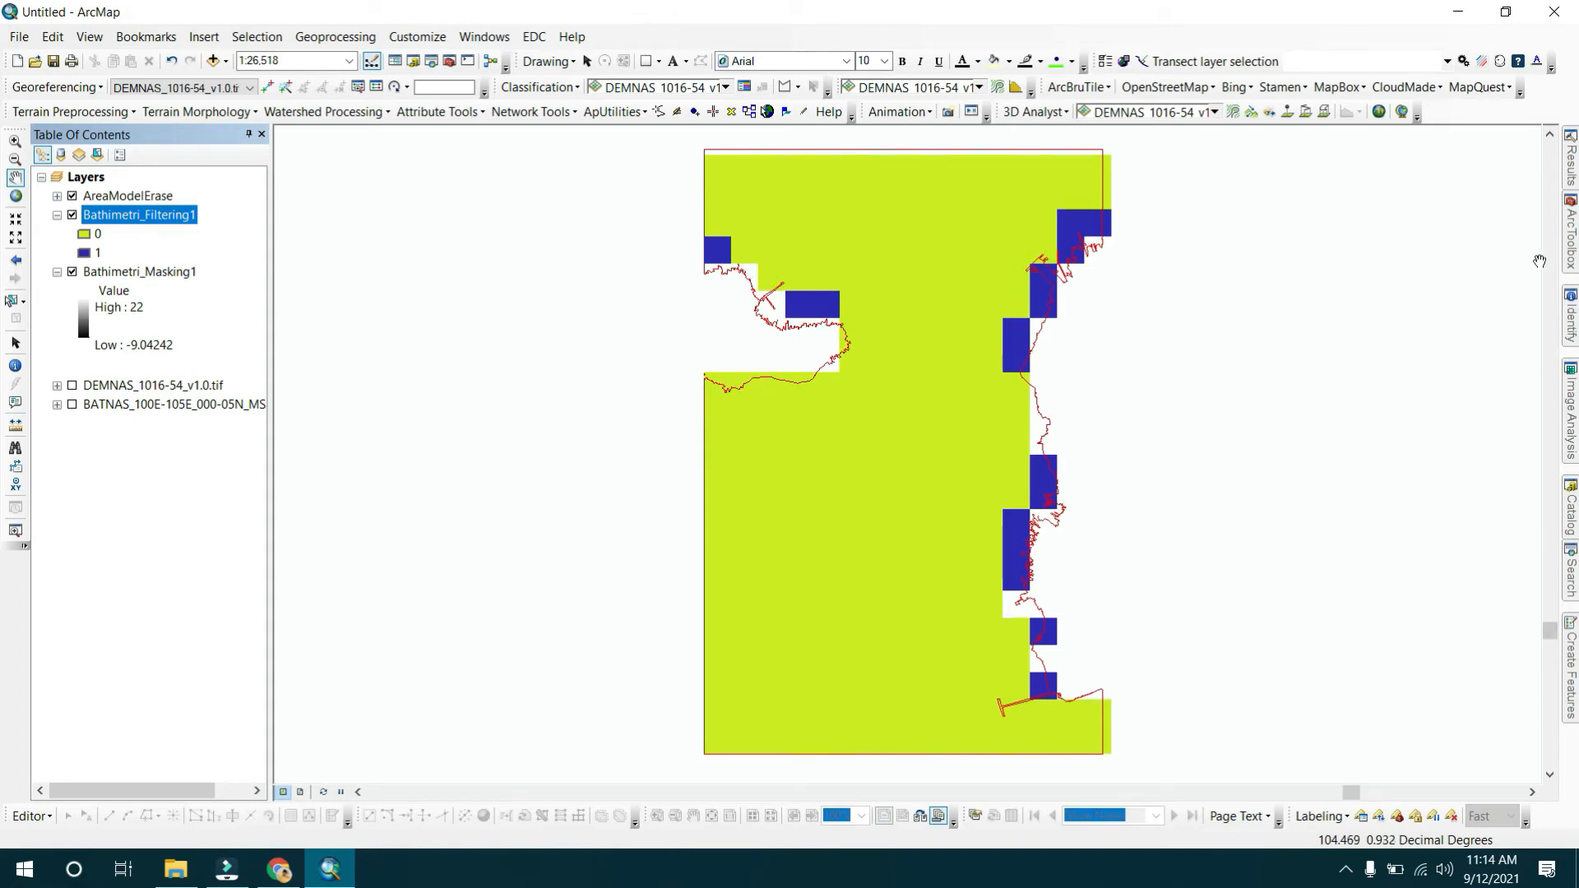
# Open the Set Null tool from Spatial Analyst Conditional tools and set Bathimetri_Filtering1 as the input conditional raster.
pyautogui.moveTo(1567, 251)
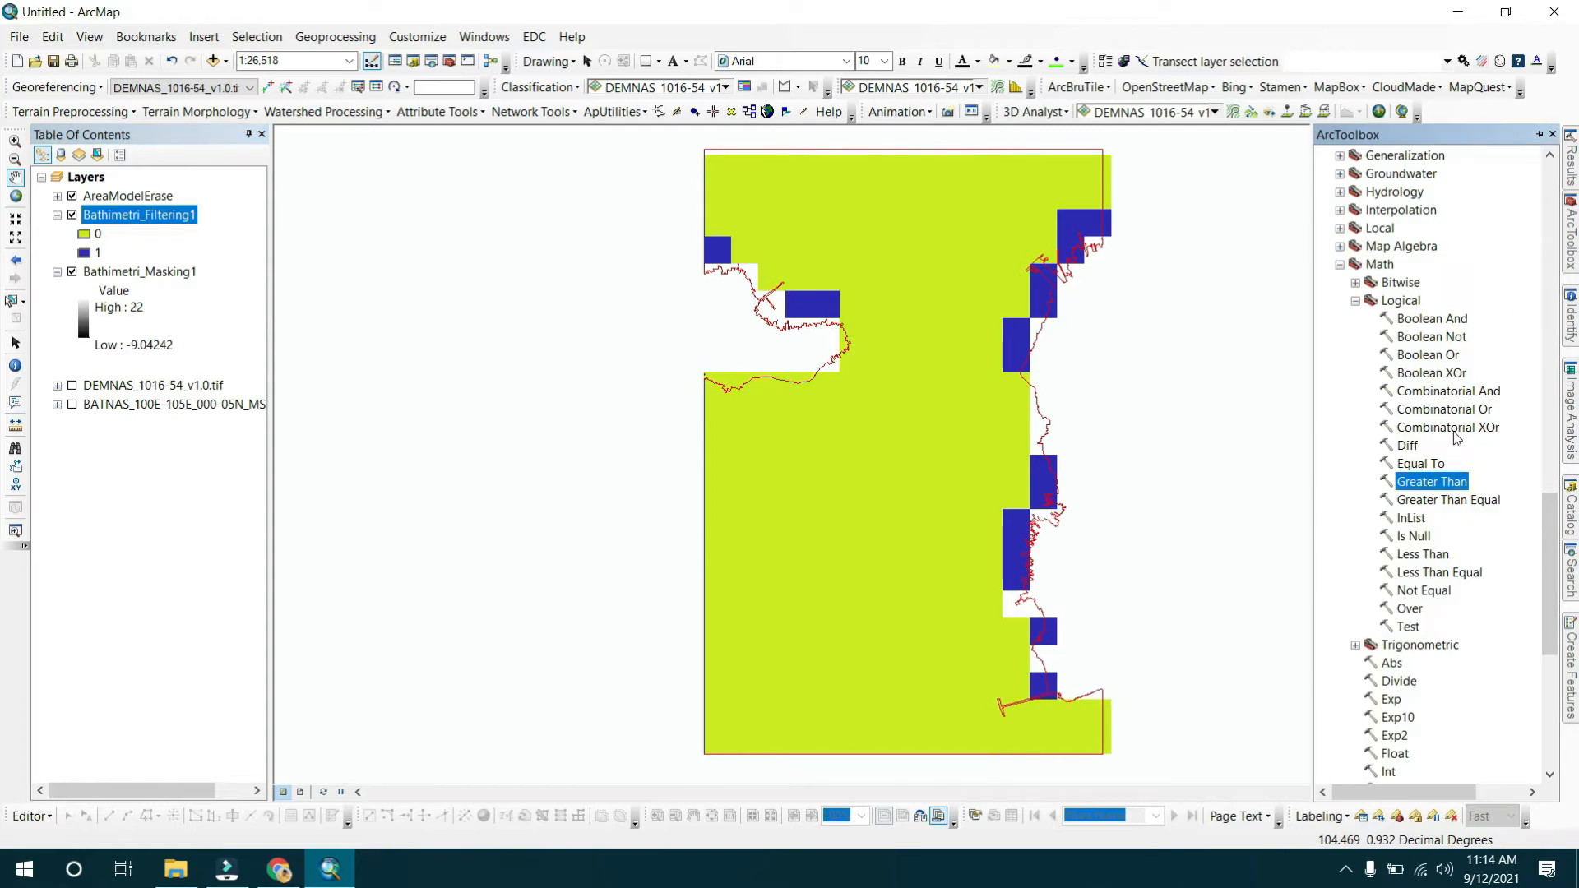
pyautogui.scroll(8, 1371, 288)
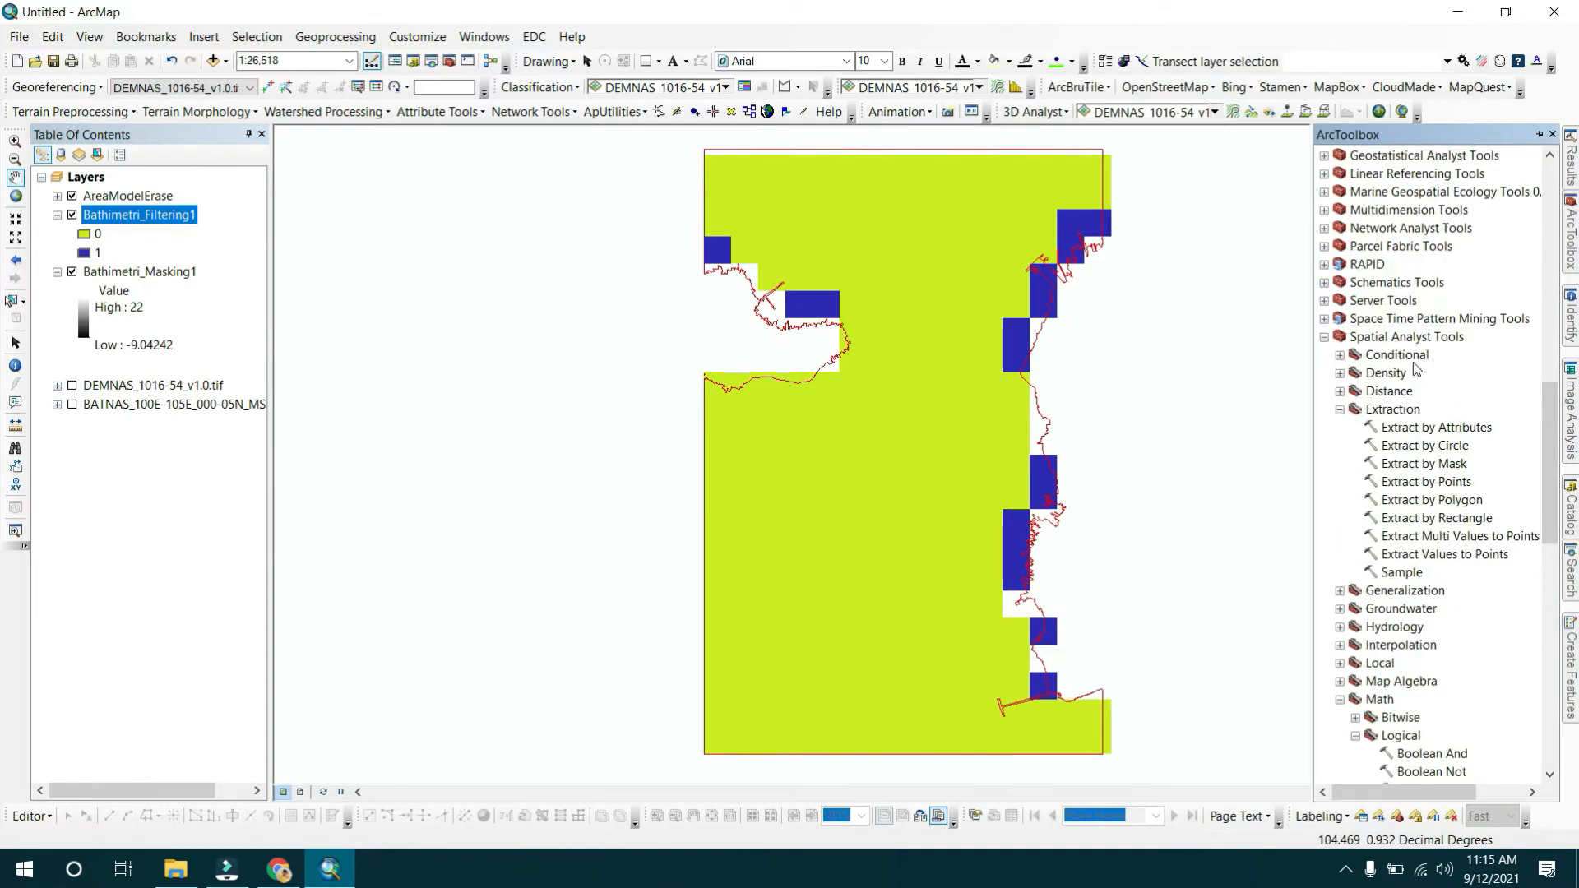
pyautogui.click(1339, 355)
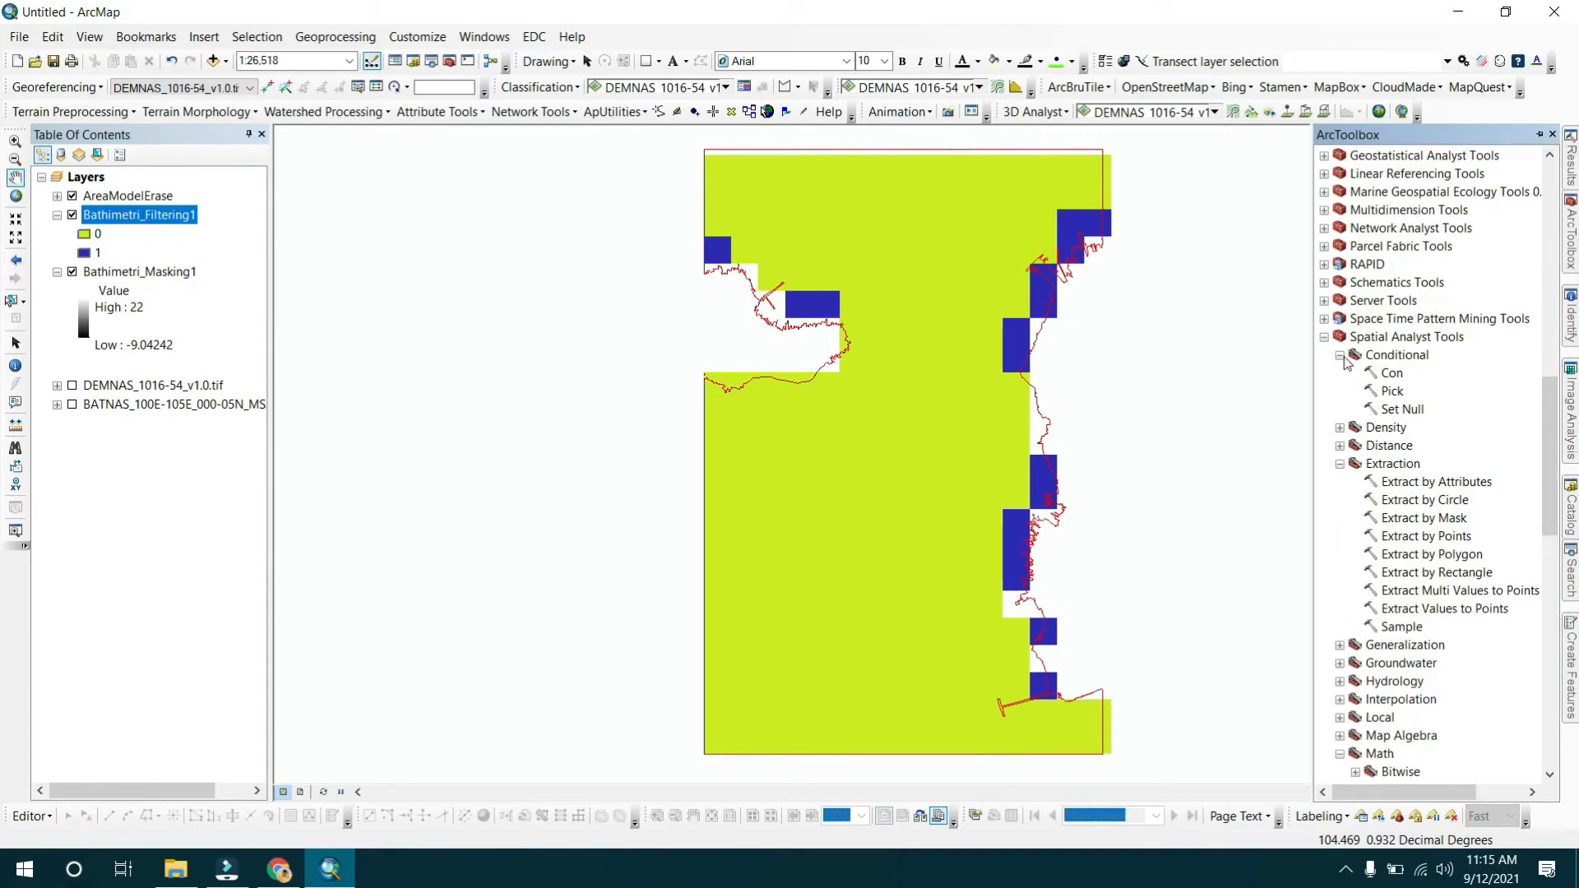
pyautogui.doubleClick(1398, 409)
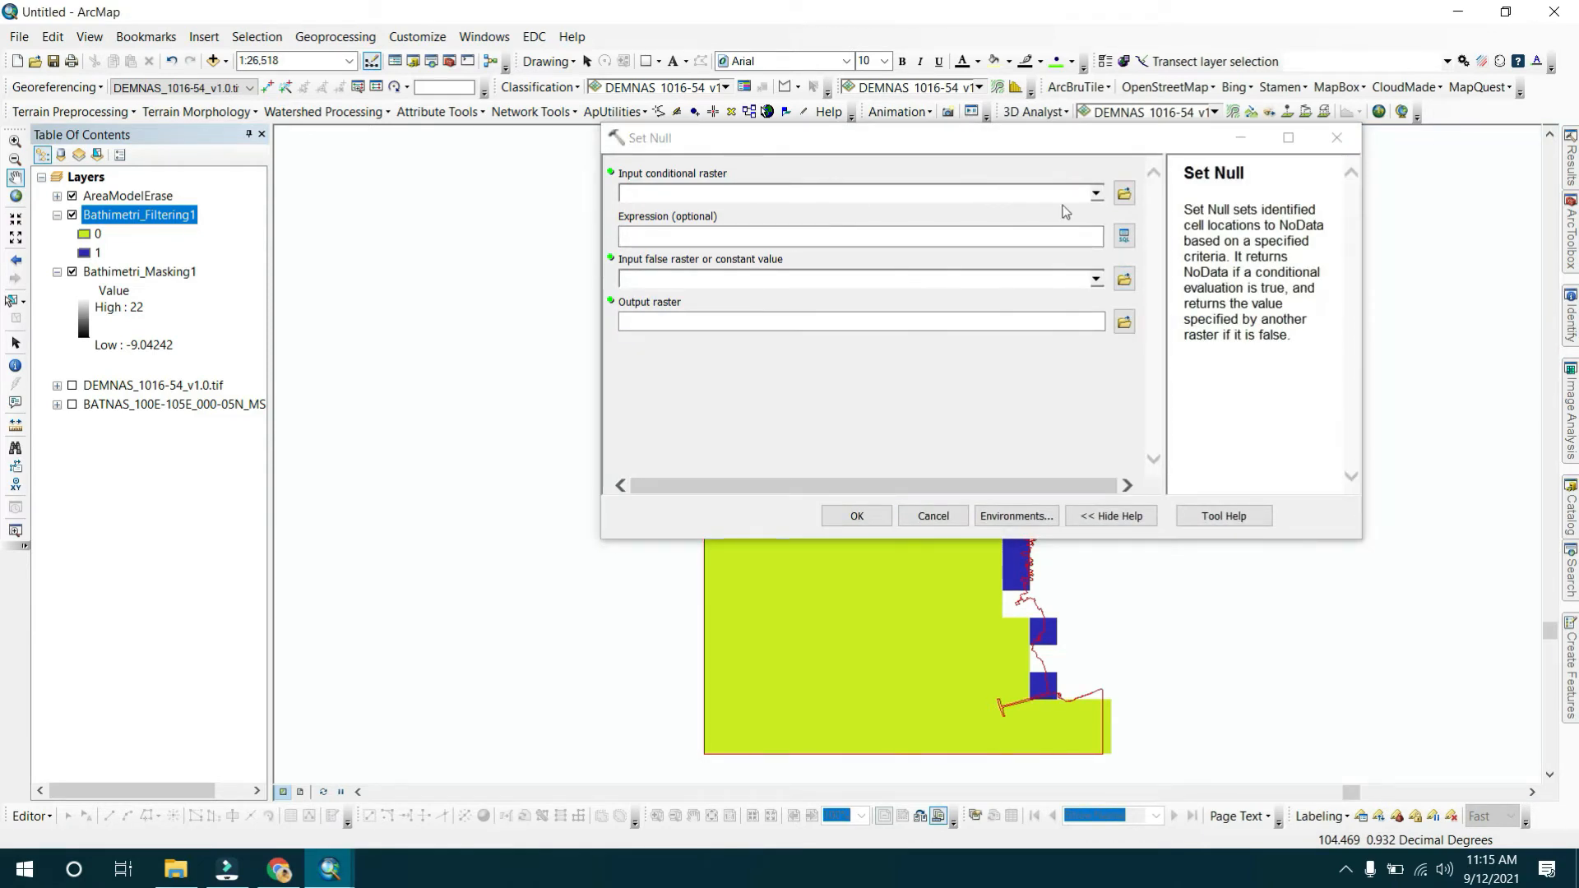
pyautogui.click(1096, 197)
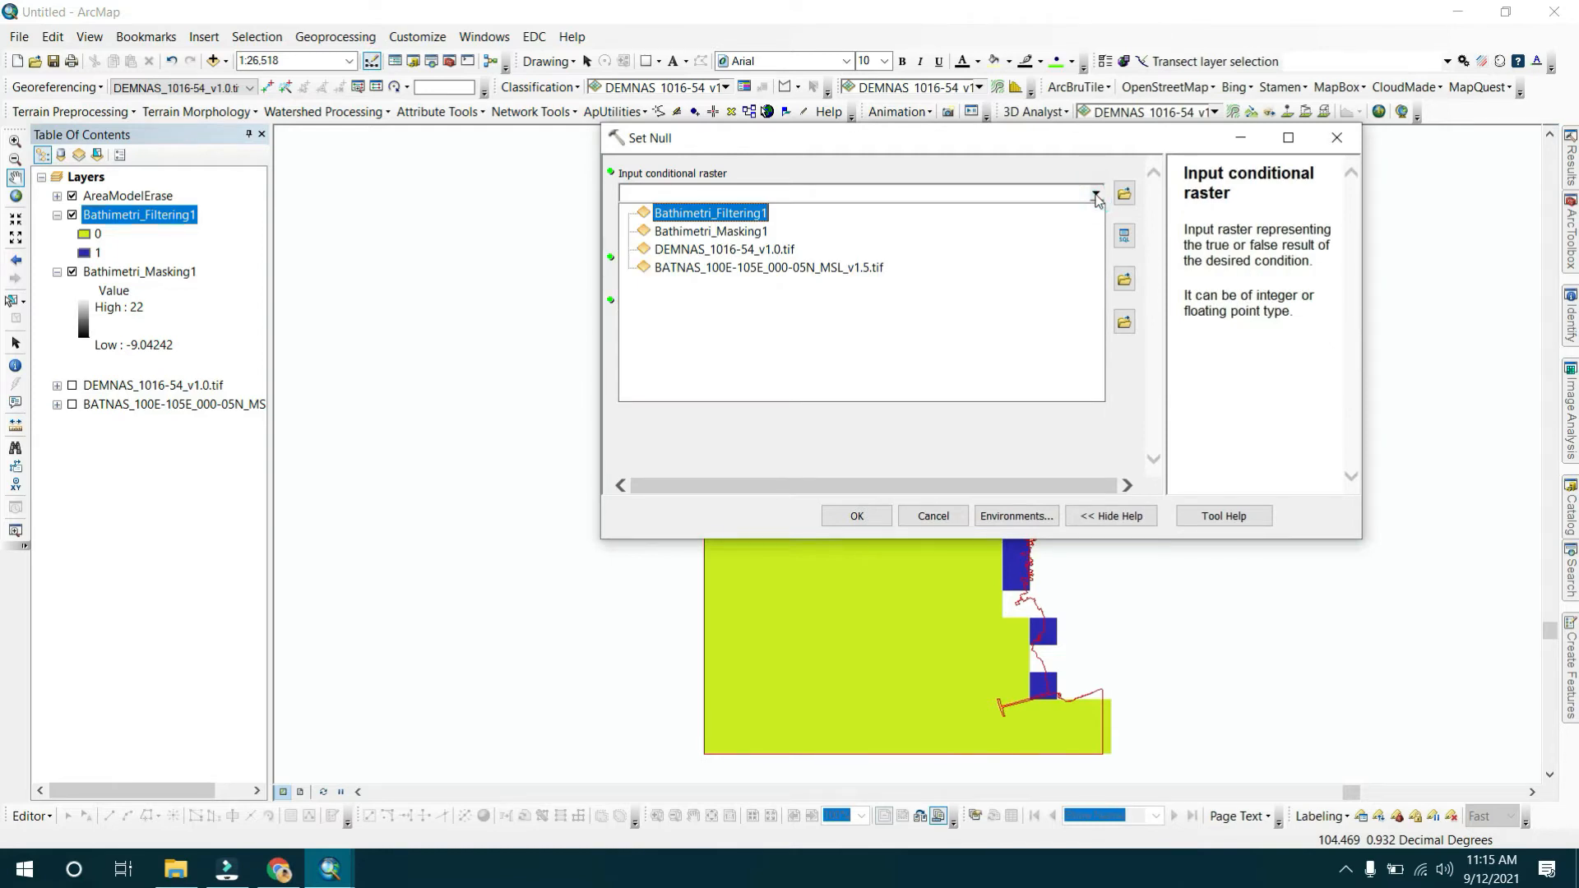
pyautogui.click(1096, 197)
pyautogui.moveTo(162, 226); pyautogui.dragTo(740, 198)
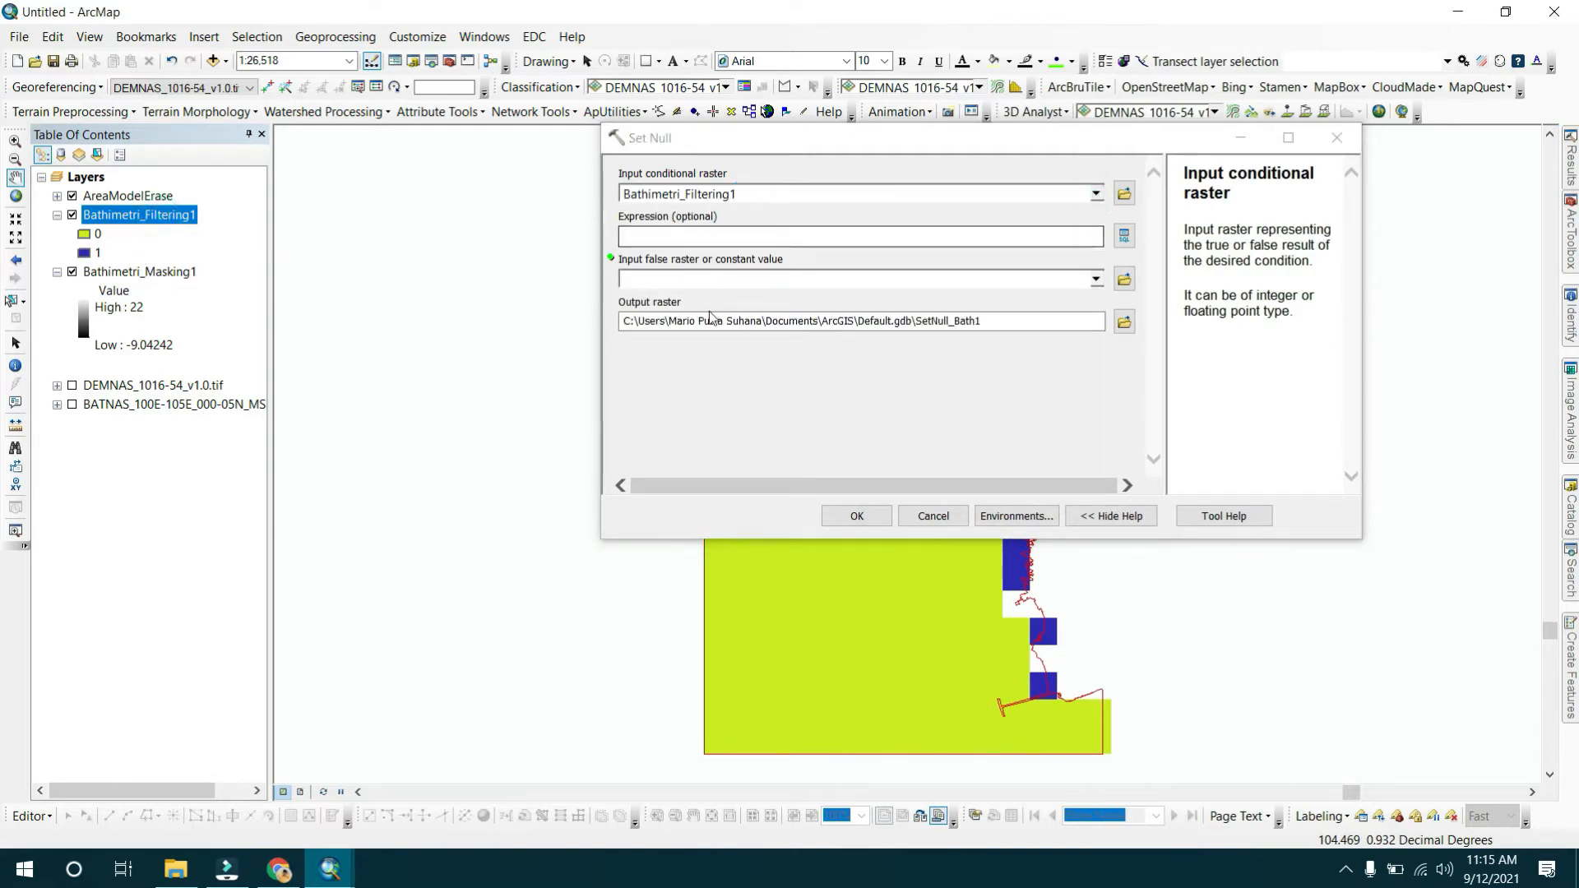
# Set the Set Null expression to Value = 1 and use Bathimetri_Masking1 as the false raster.
pyautogui.click(1123, 235)
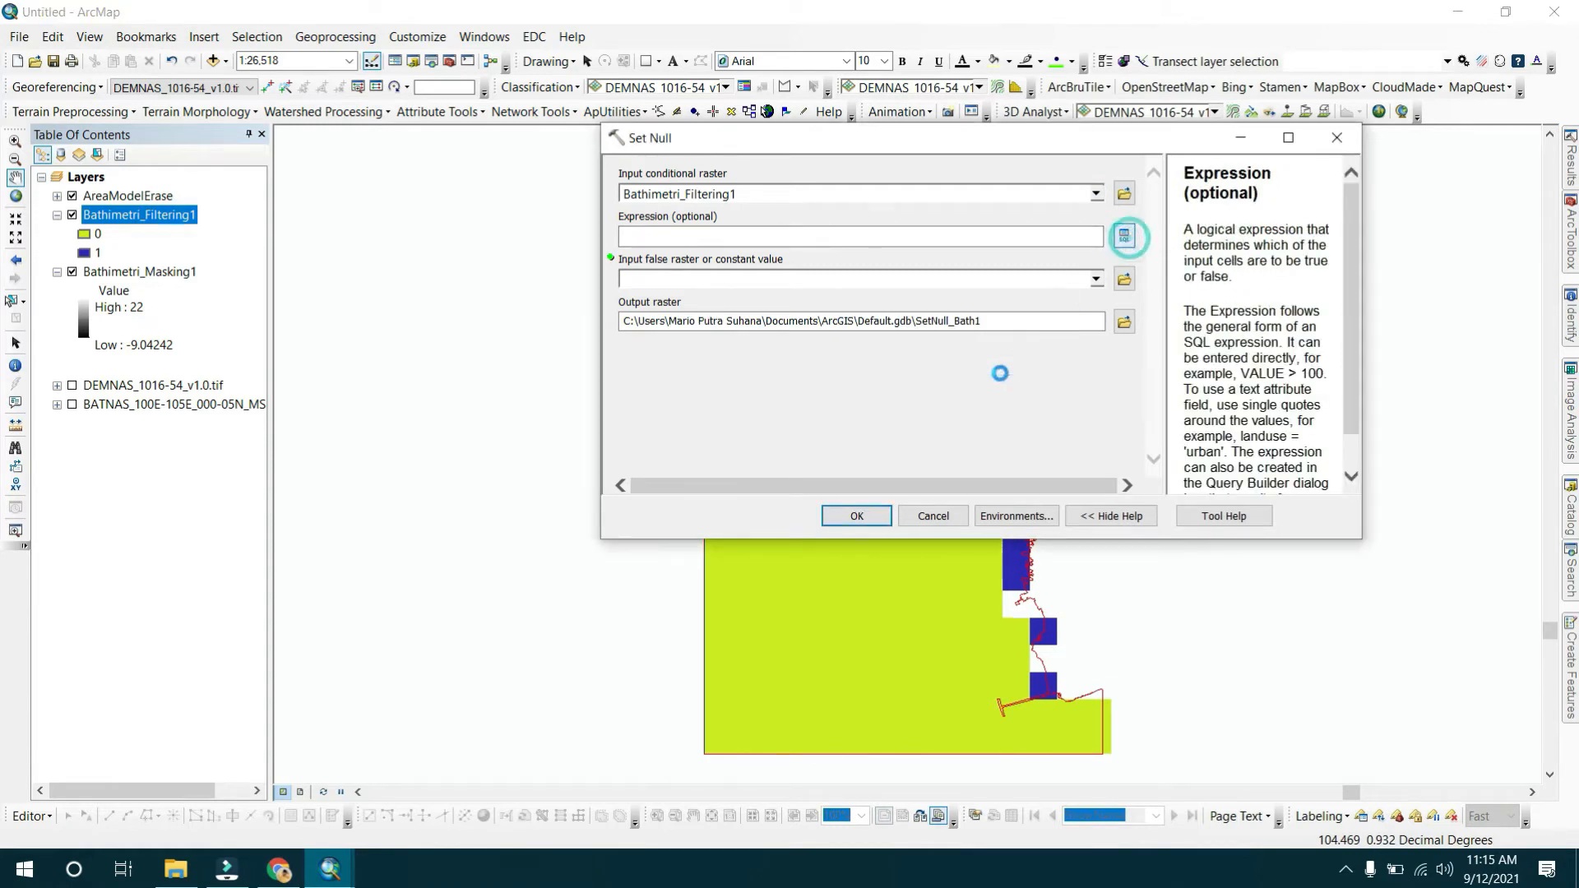
pyautogui.doubleClick(807, 162)
pyautogui.click(805, 246)
pyautogui.write('1')
pyautogui.click(1032, 554)
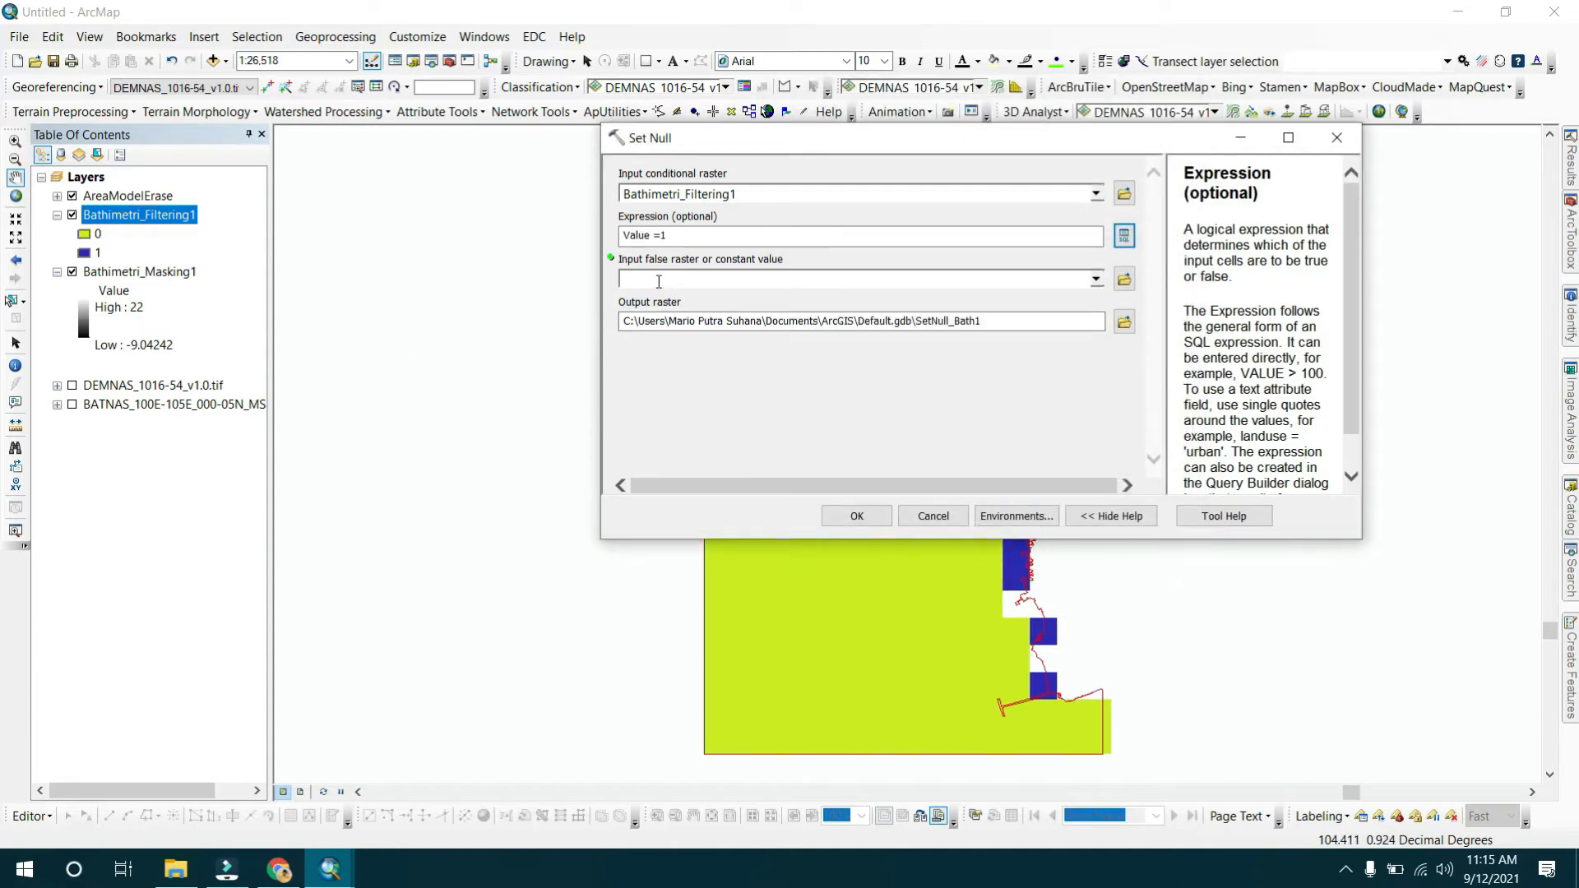
pyautogui.moveTo(107, 271); pyautogui.dragTo(684, 292)
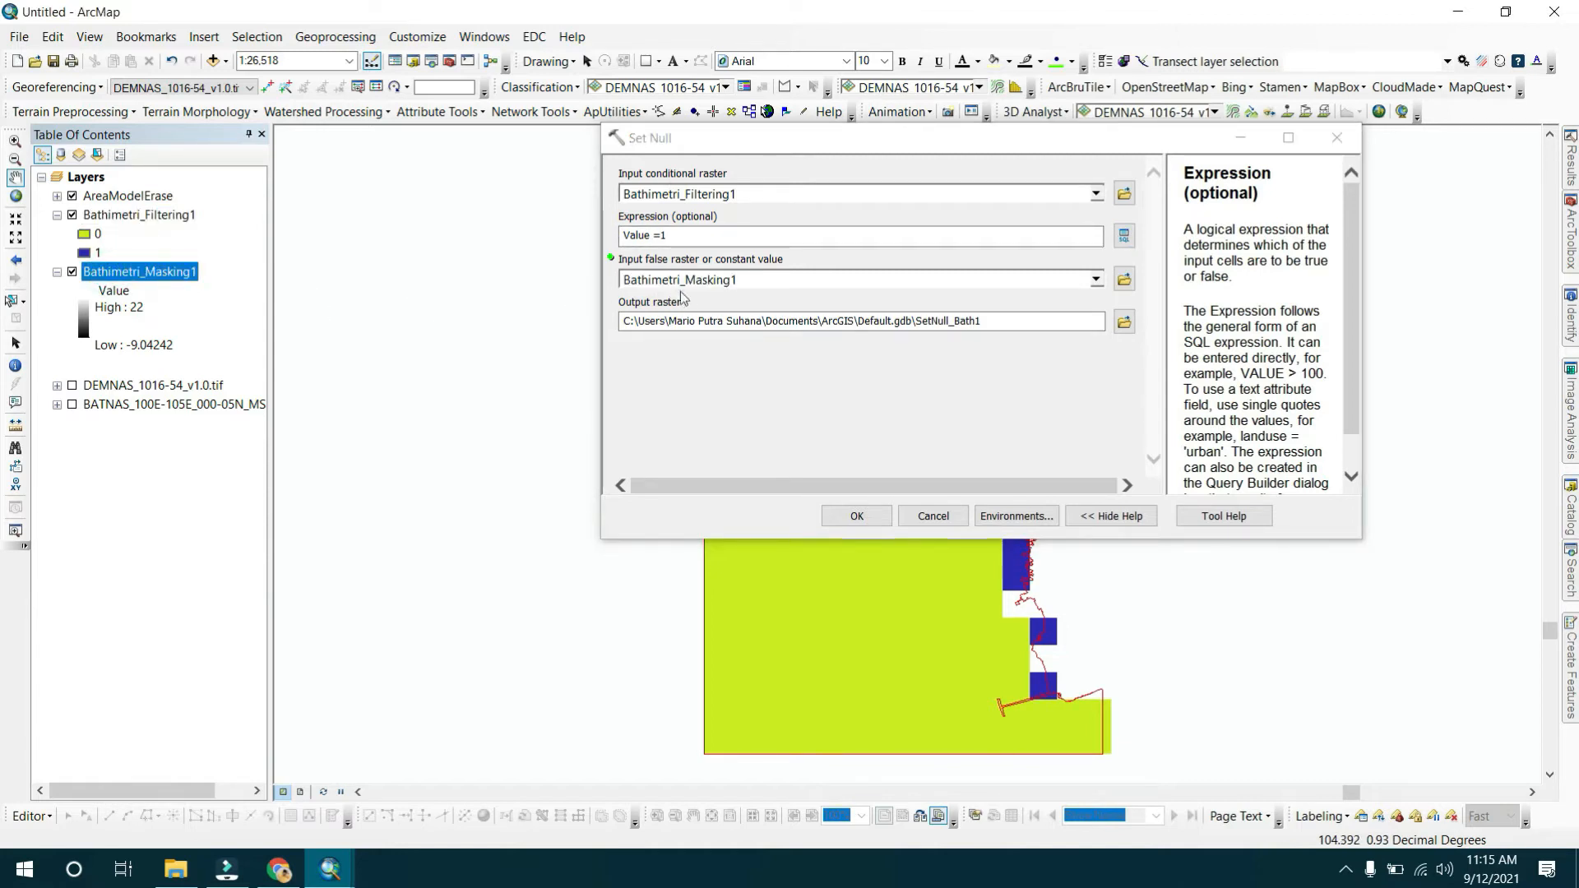
# Name the output raster Bathimetri_FilteringFInal inside SHPModel.gdb and run Set Null.
pyautogui.click(1124, 322)
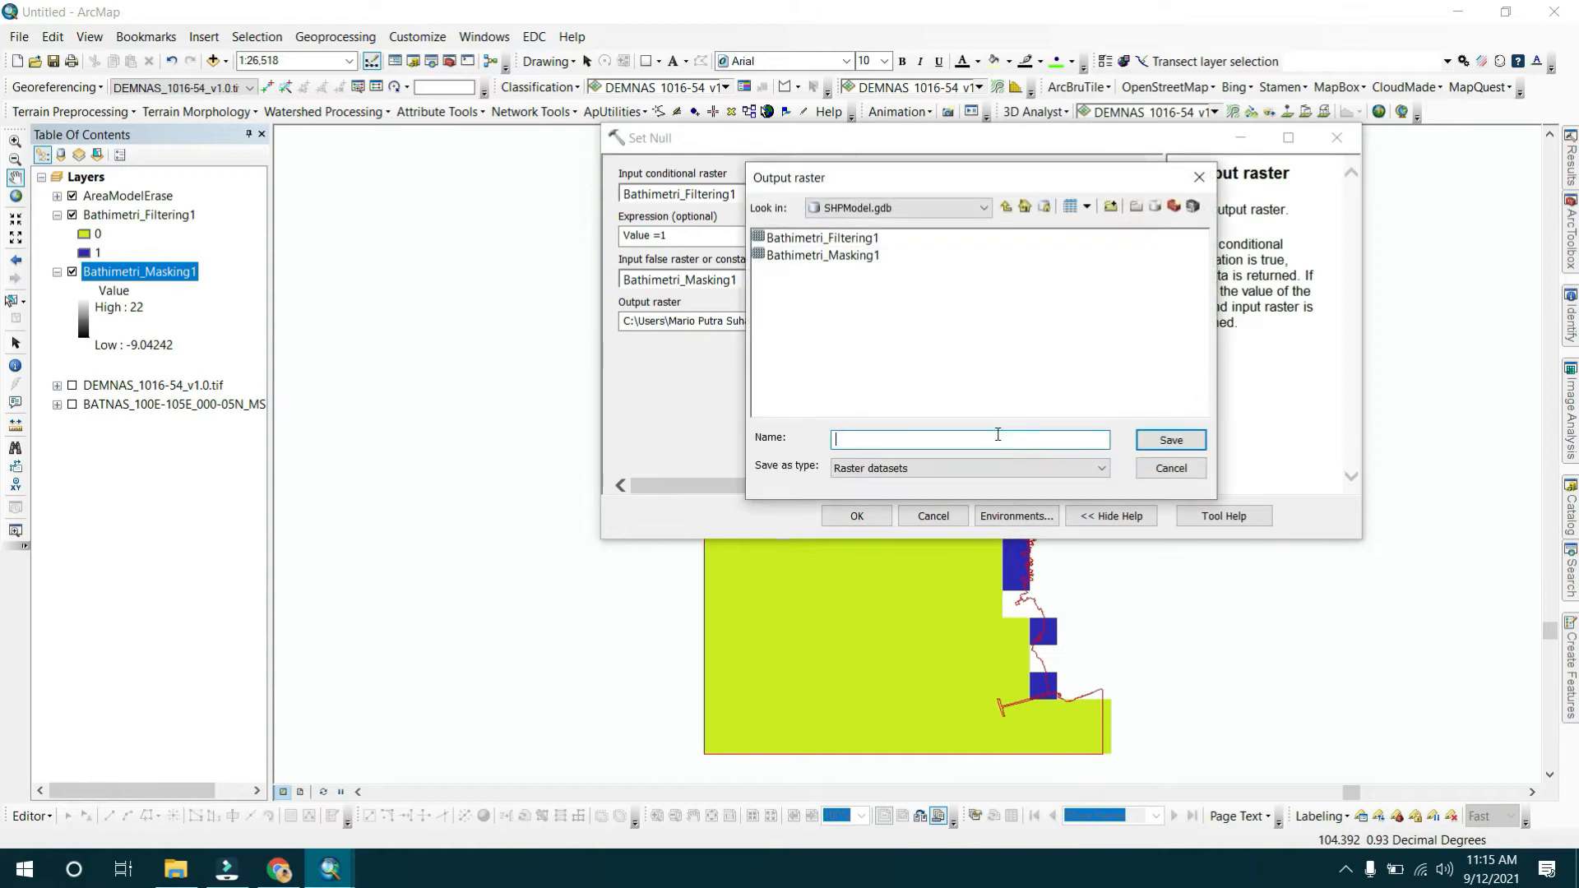
pyautogui.click(846, 256)
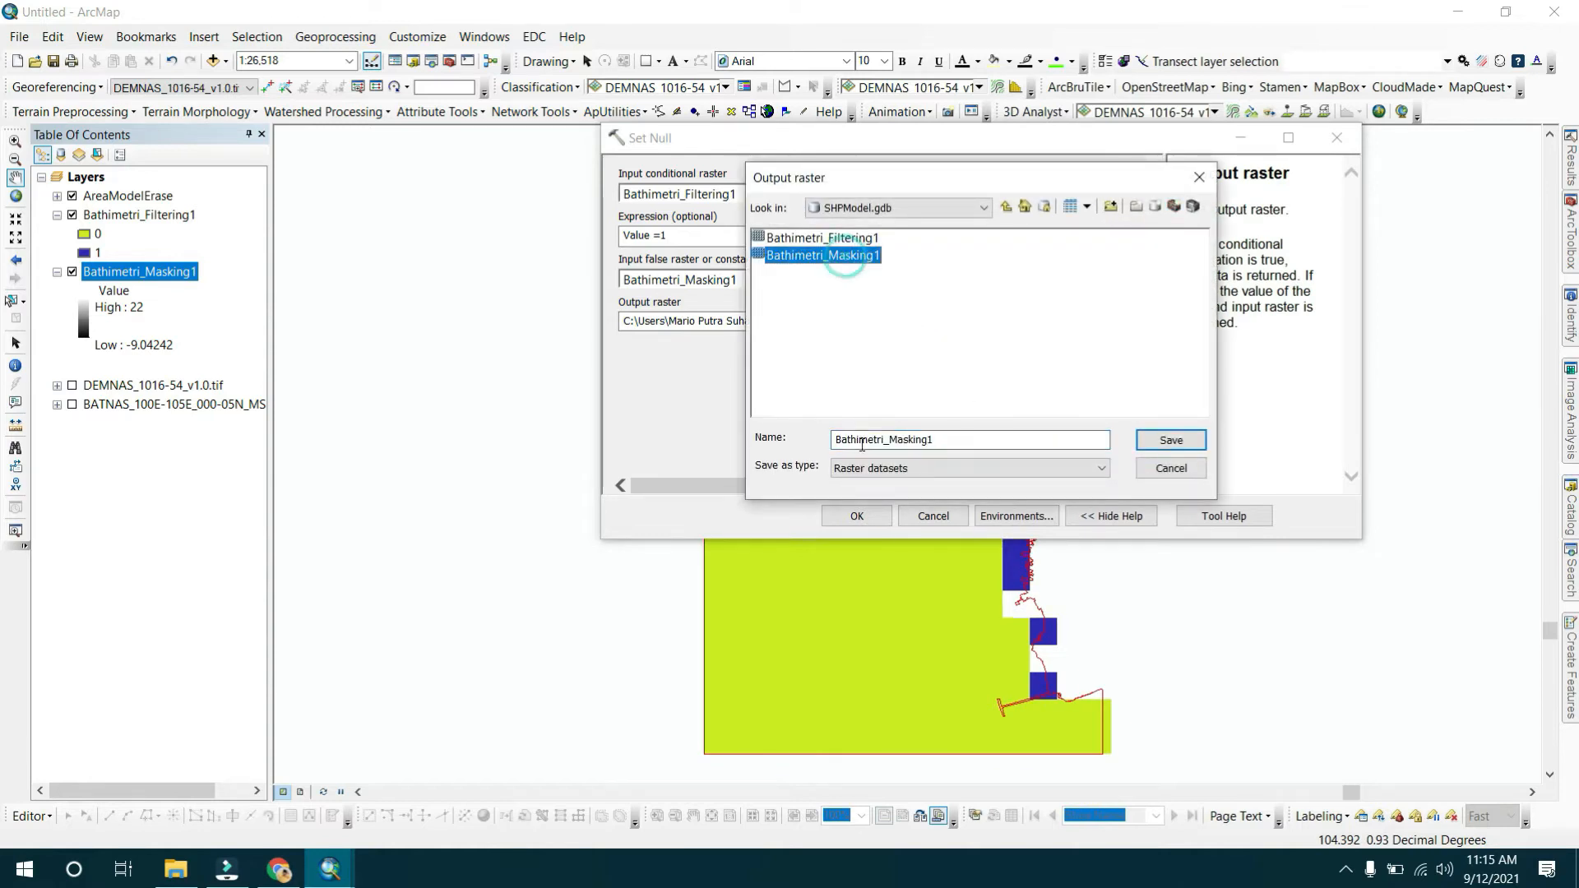
pyautogui.moveTo(888, 438); pyautogui.dragTo(967, 440)
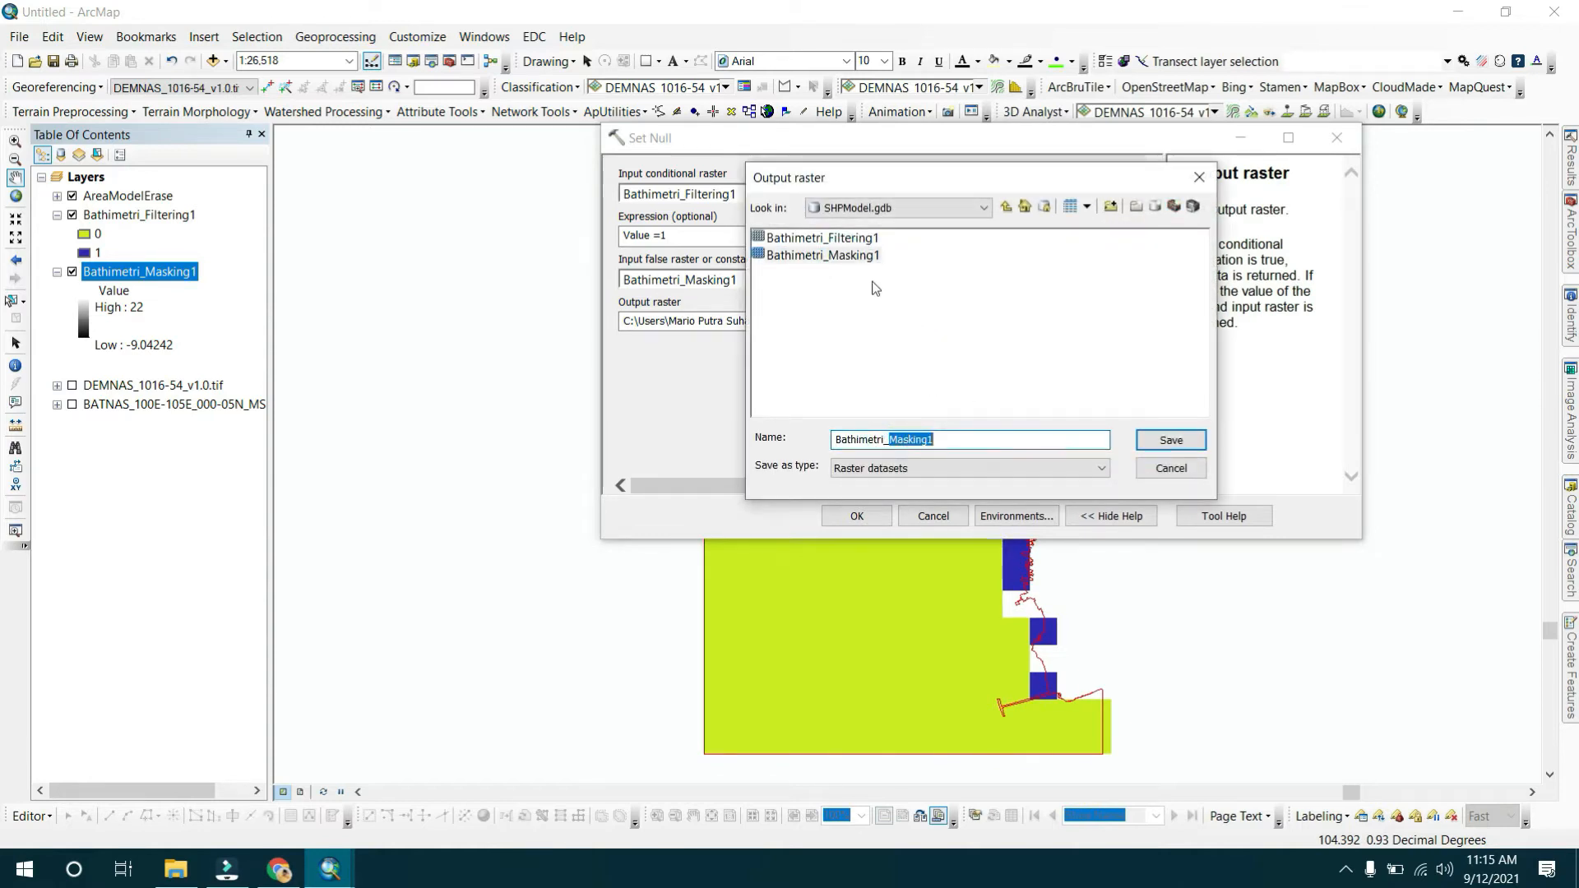
pyautogui.click(863, 239)
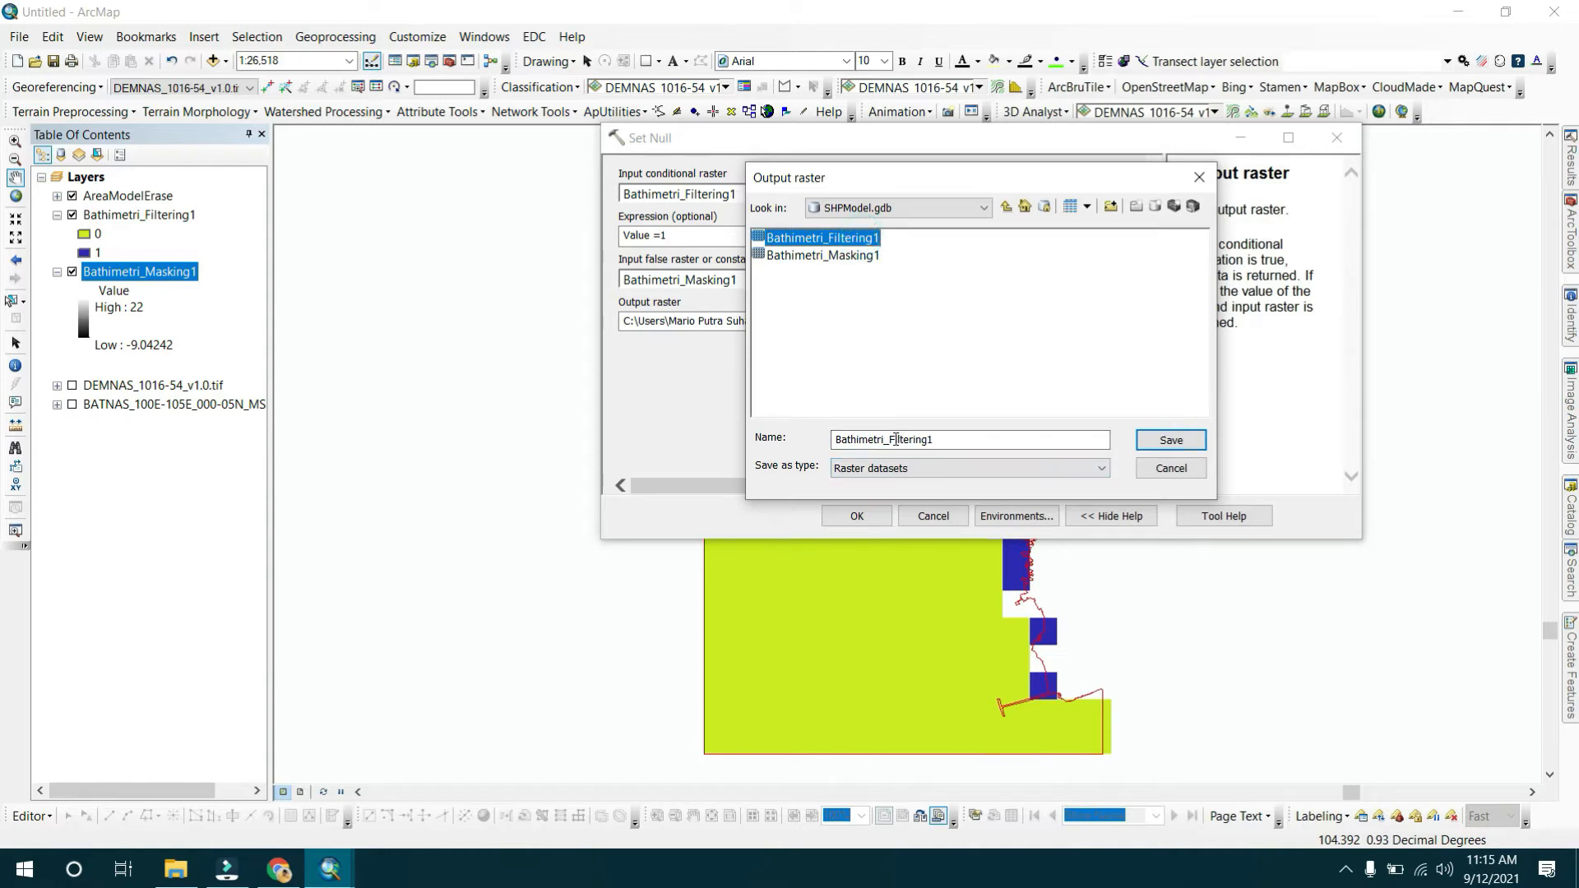
pyautogui.click(930, 438)
pyautogui.write('FInal')
pyautogui.press('Return')
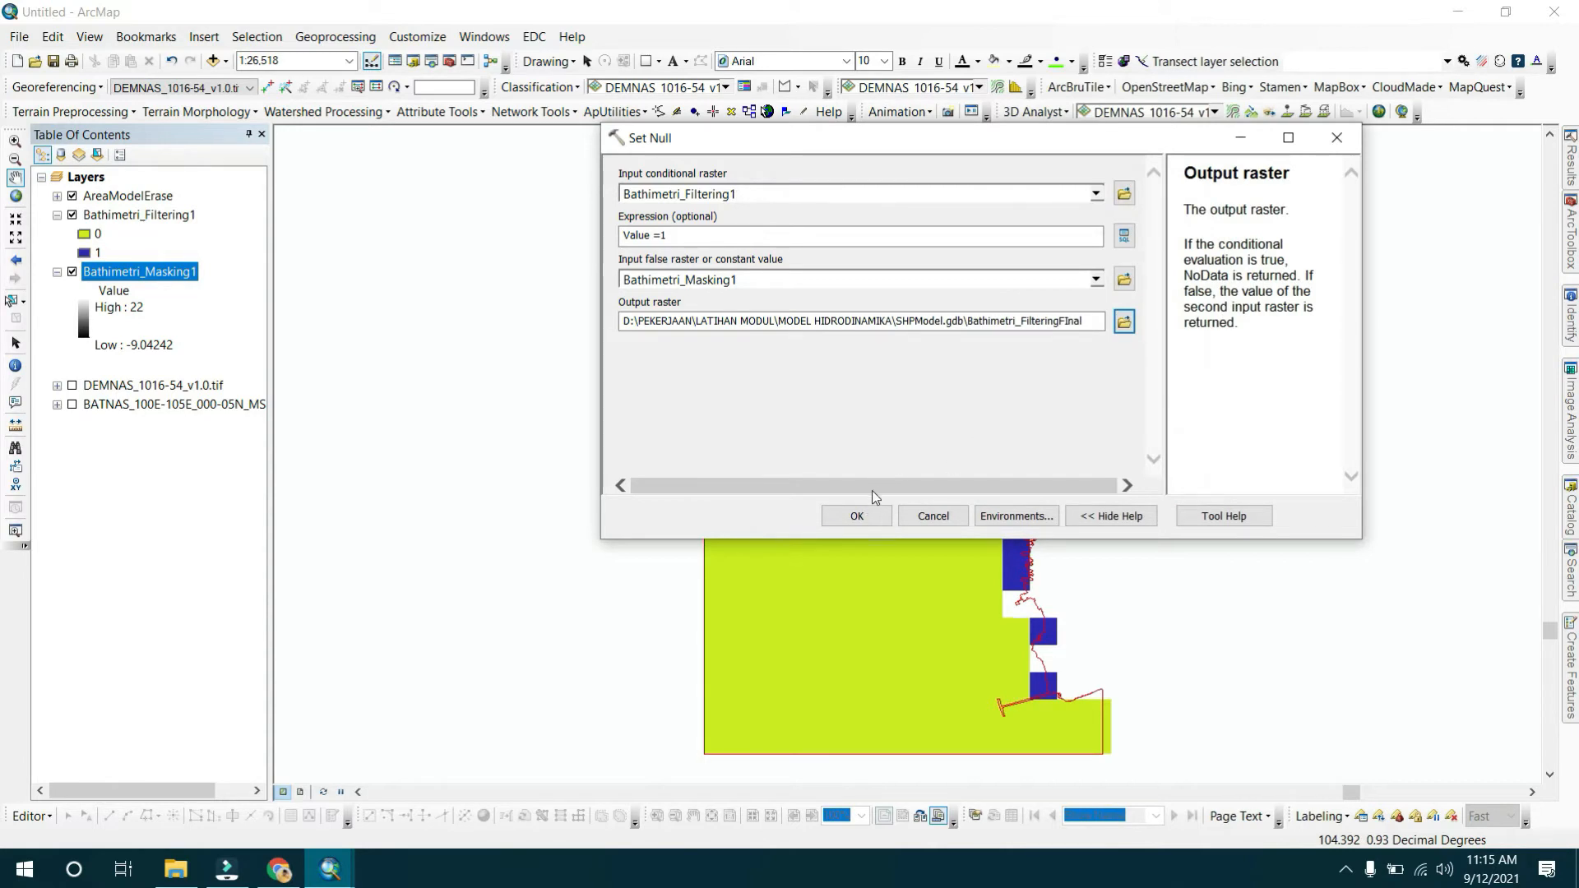
pyautogui.click(865, 516)
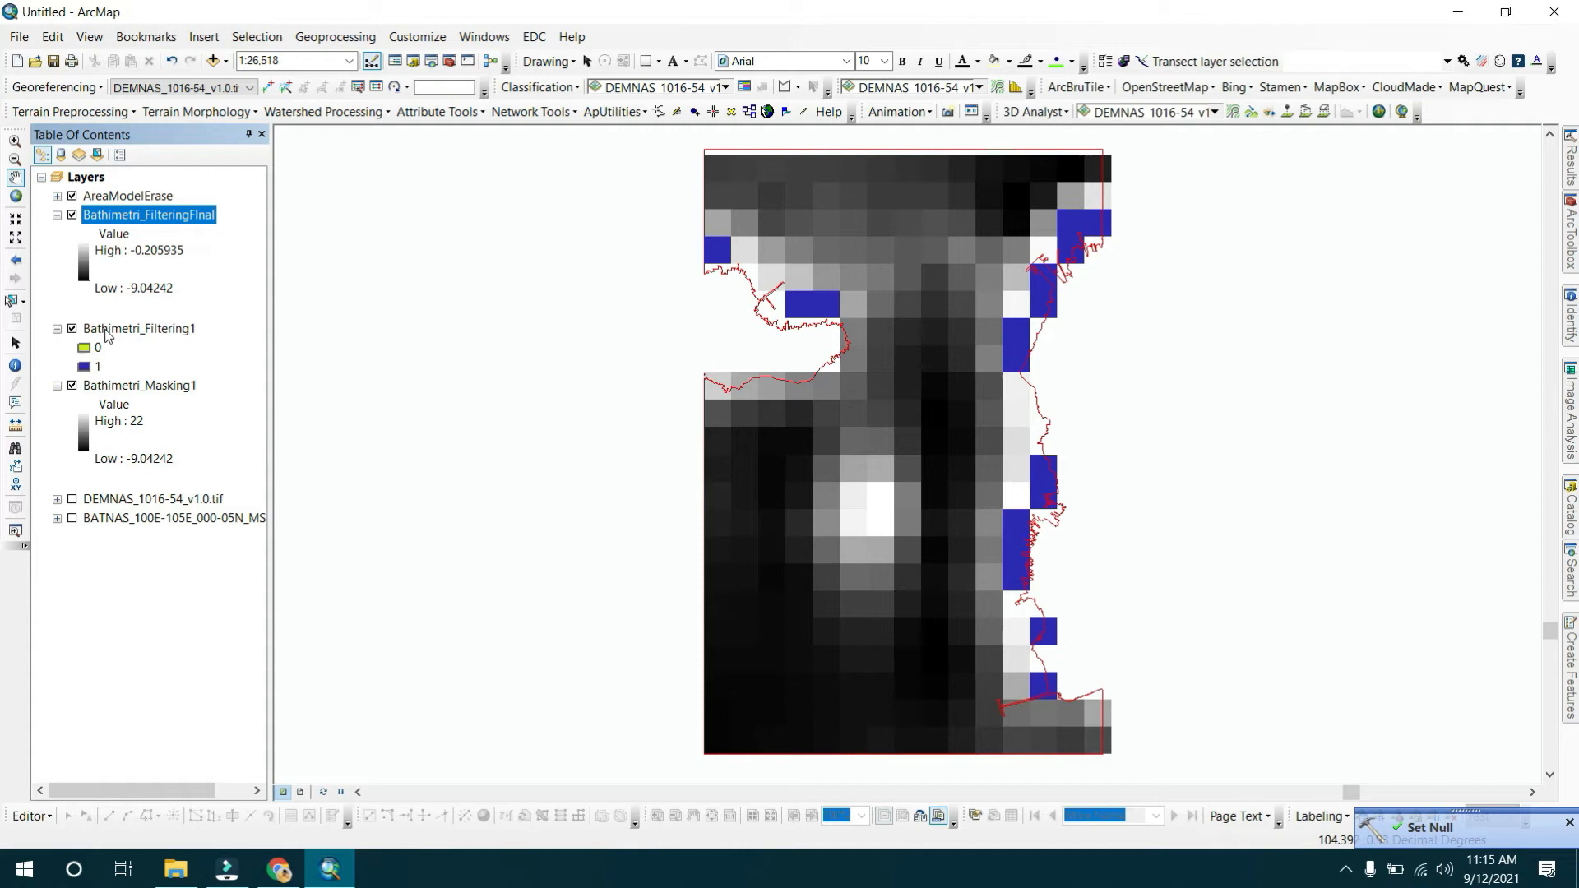
# Hide Bathimetri_Filtering1 and apply an inverted rainbow colour ramp to Bathimetri_FilteringFInal.
pyautogui.click(73, 329)
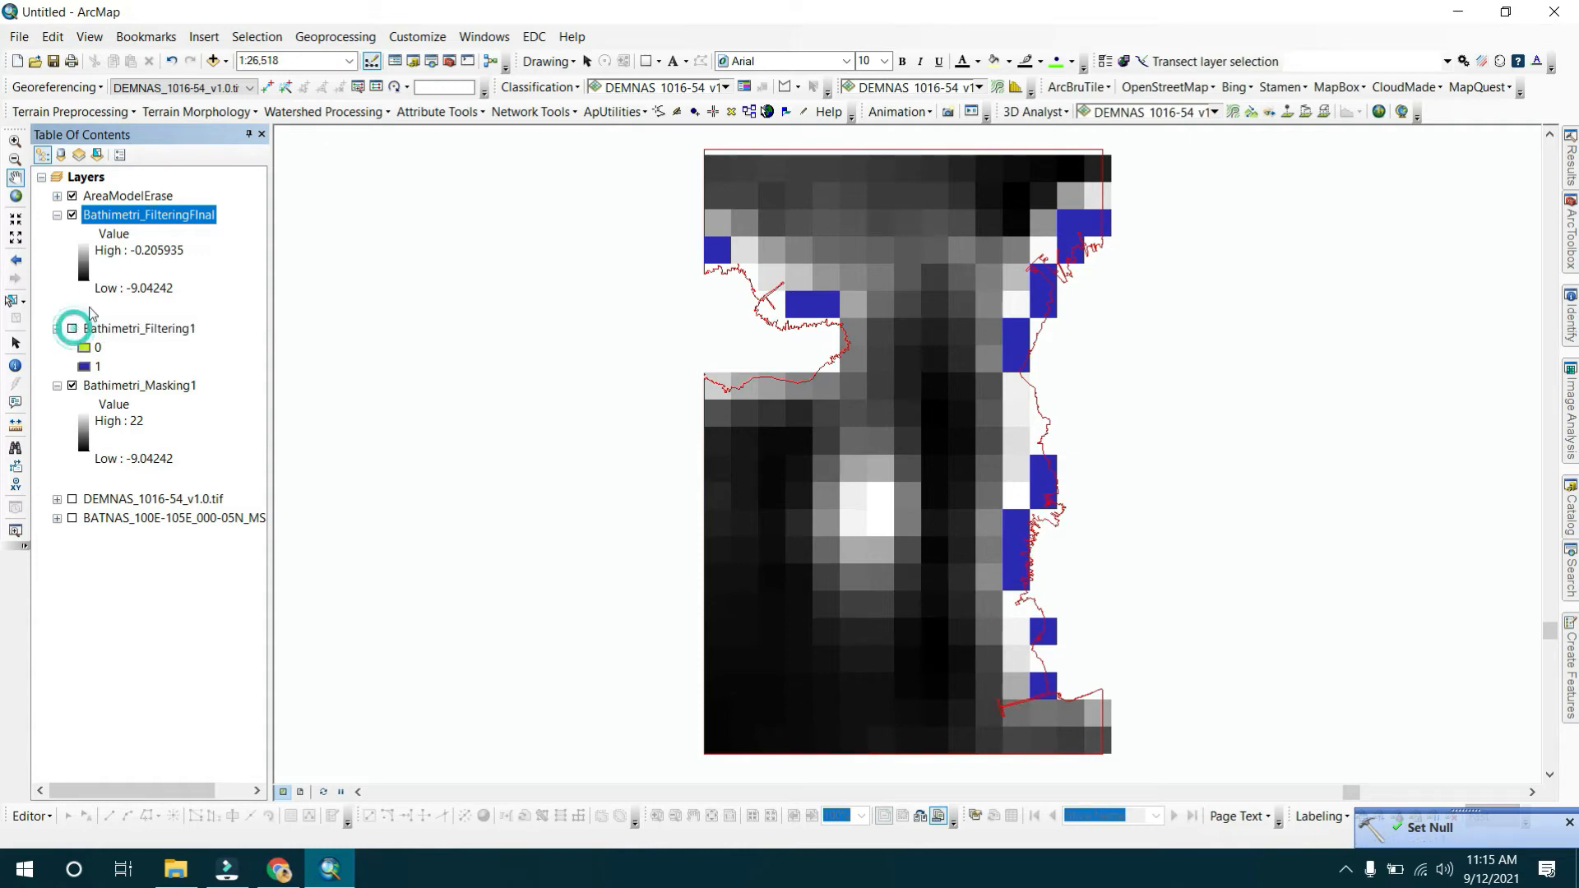
pyautogui.click(90, 267)
pyautogui.click(149, 330)
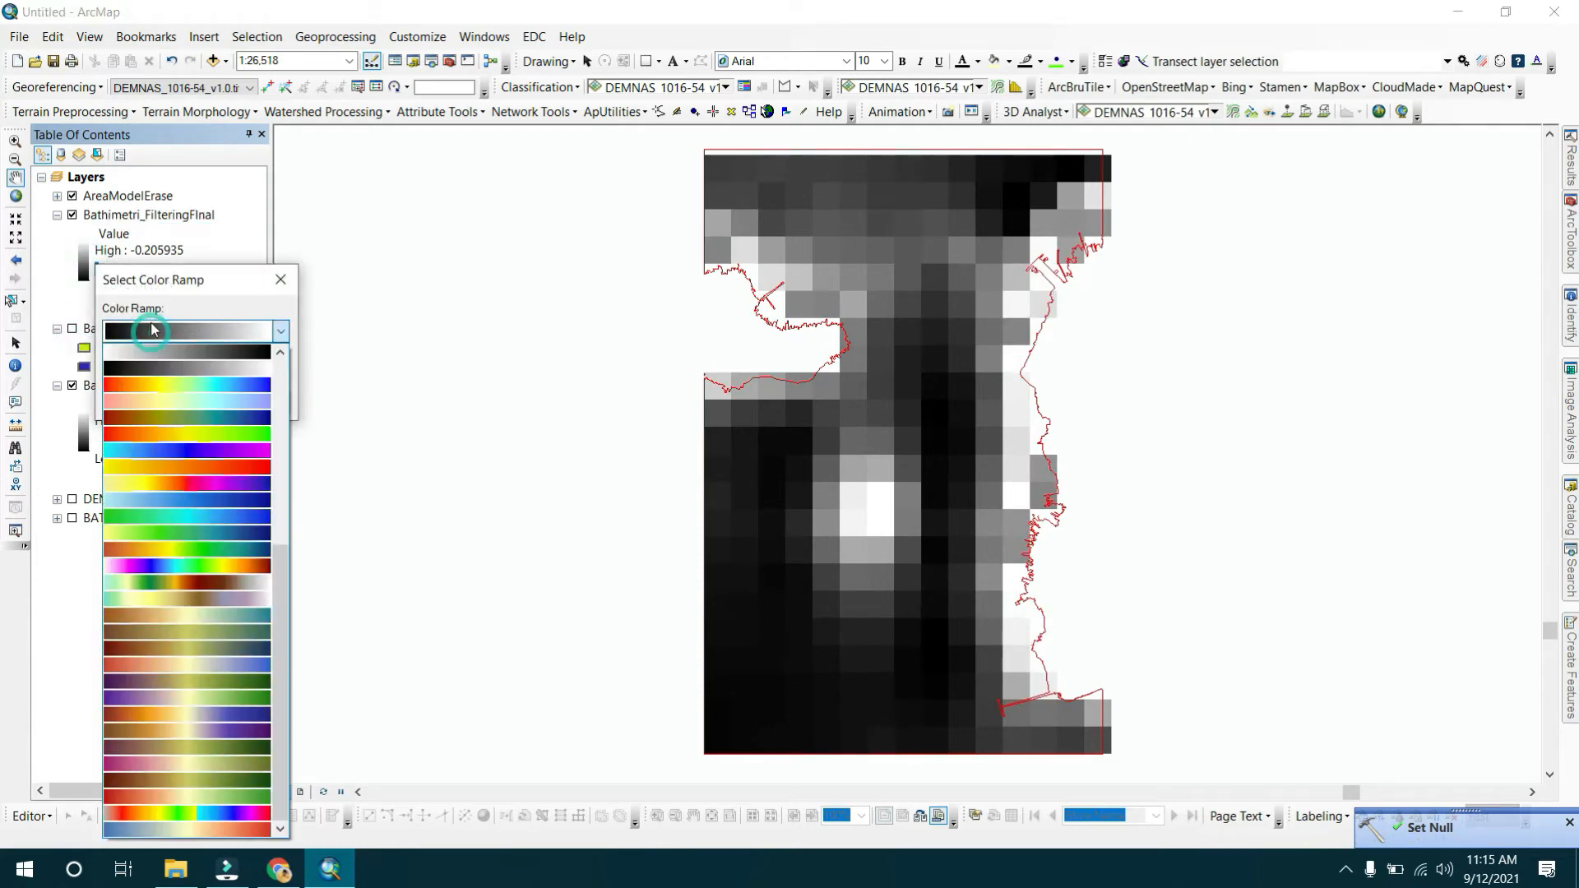
pyautogui.click(172, 396)
pyautogui.click(113, 359)
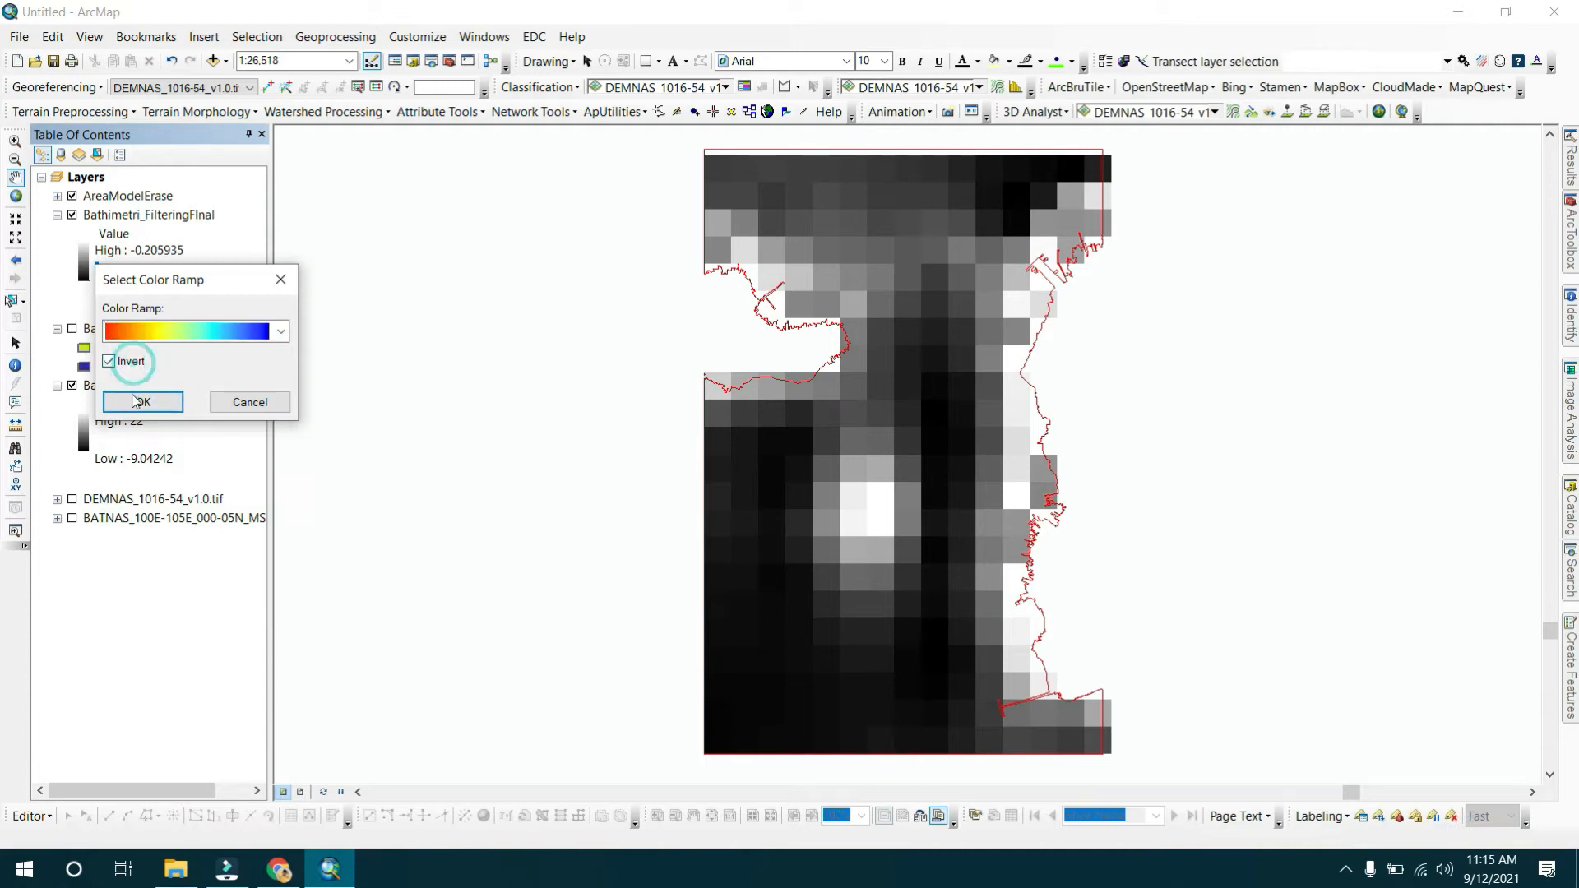
pyautogui.click(132, 397)
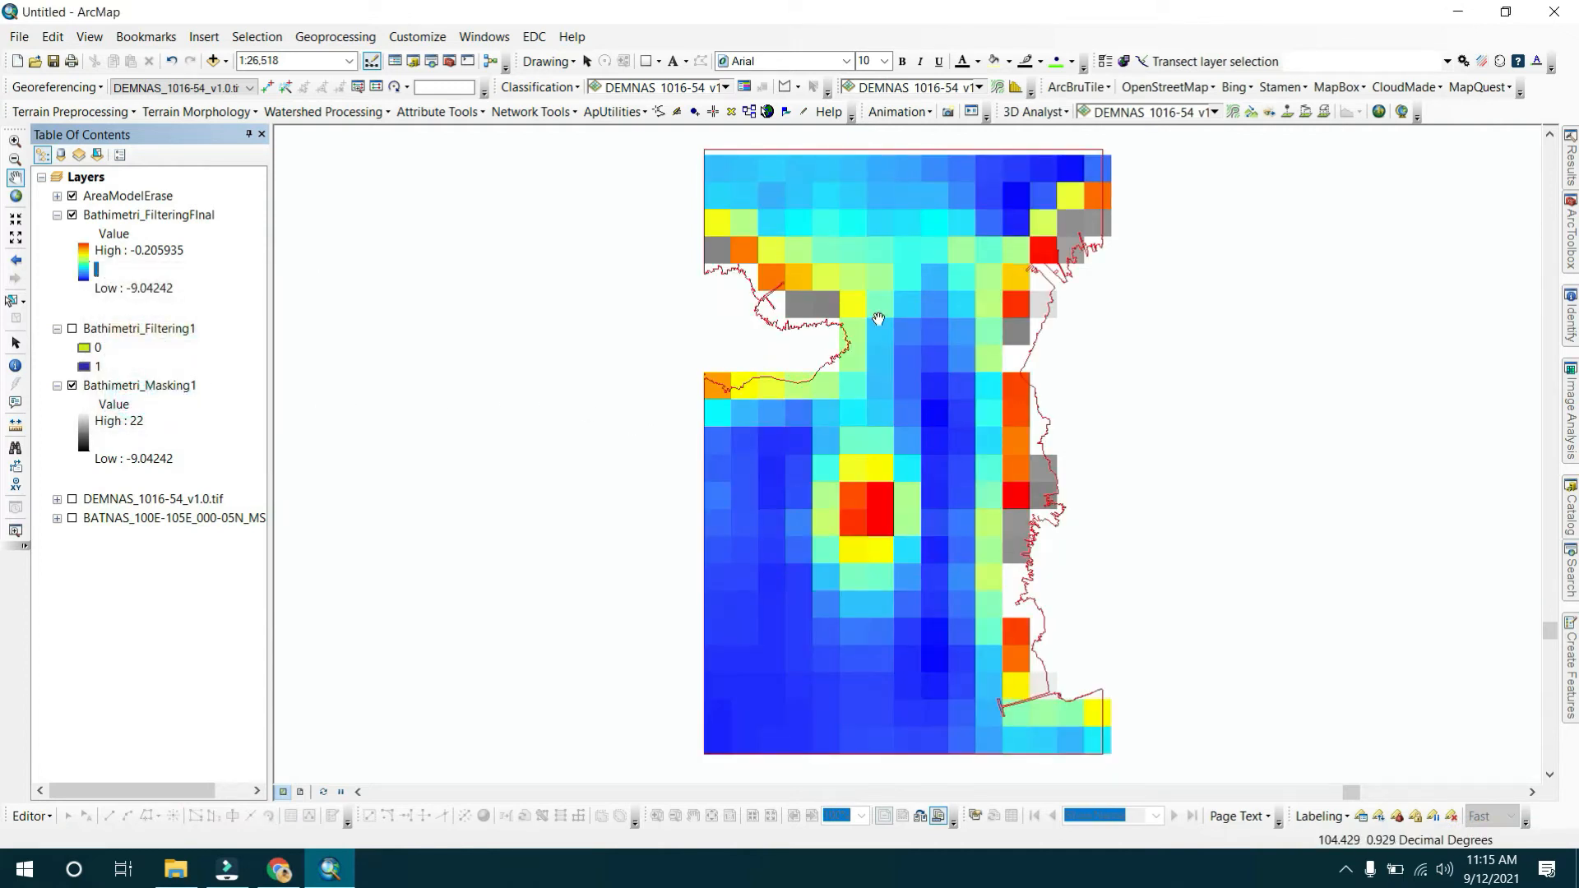
# Hide the Bathimetri_Masking1 layer.
pyautogui.scroll(1, 758, 264)
pyautogui.scroll(1, 758, 264)
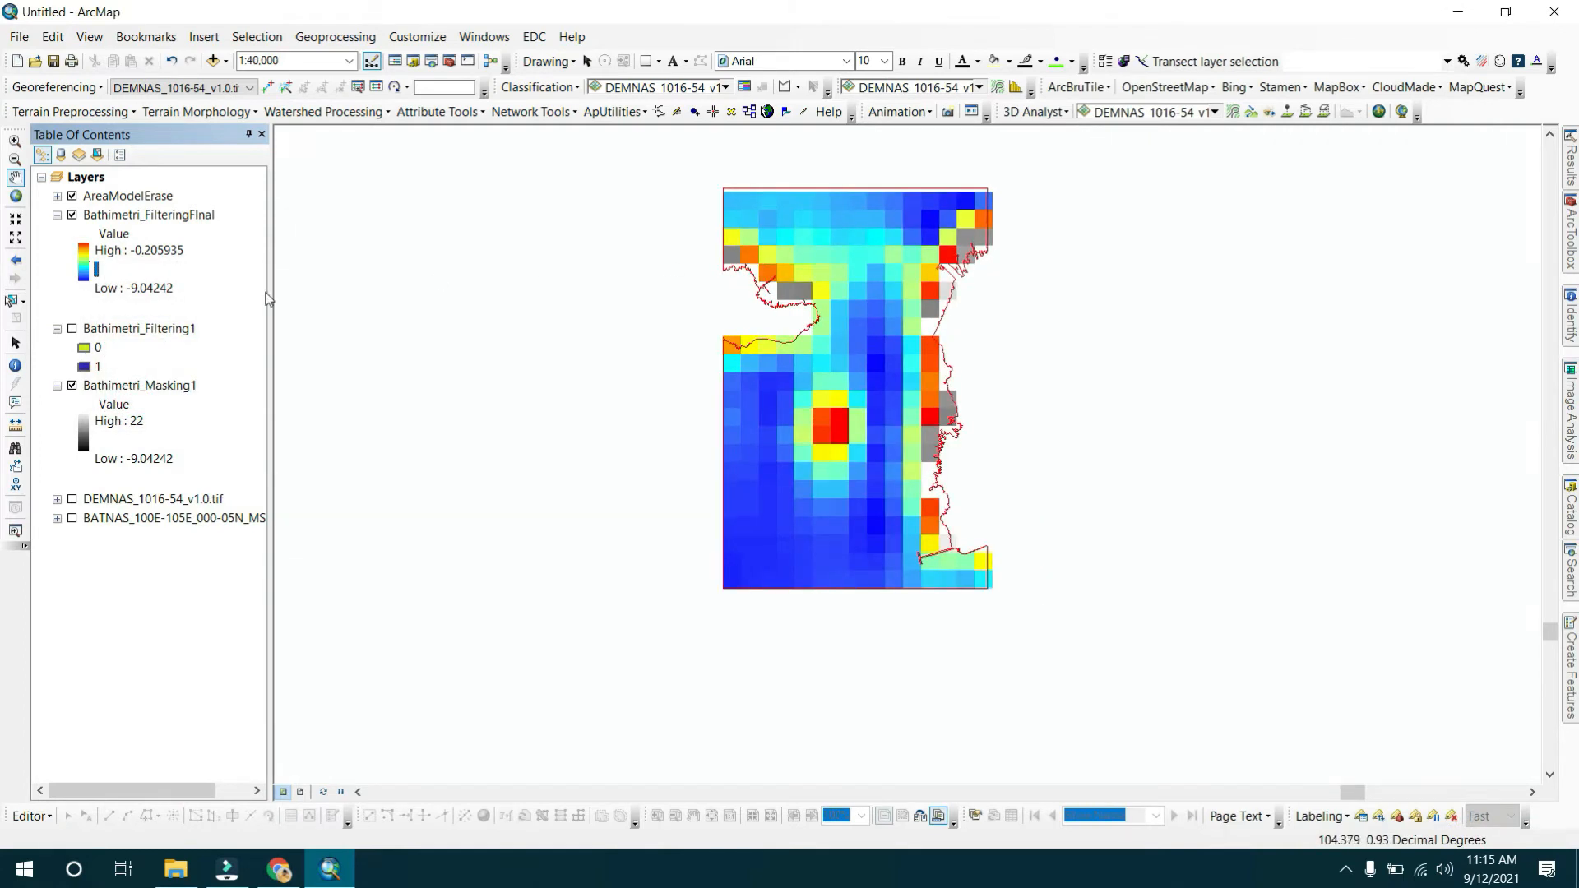
pyautogui.click(84, 436)
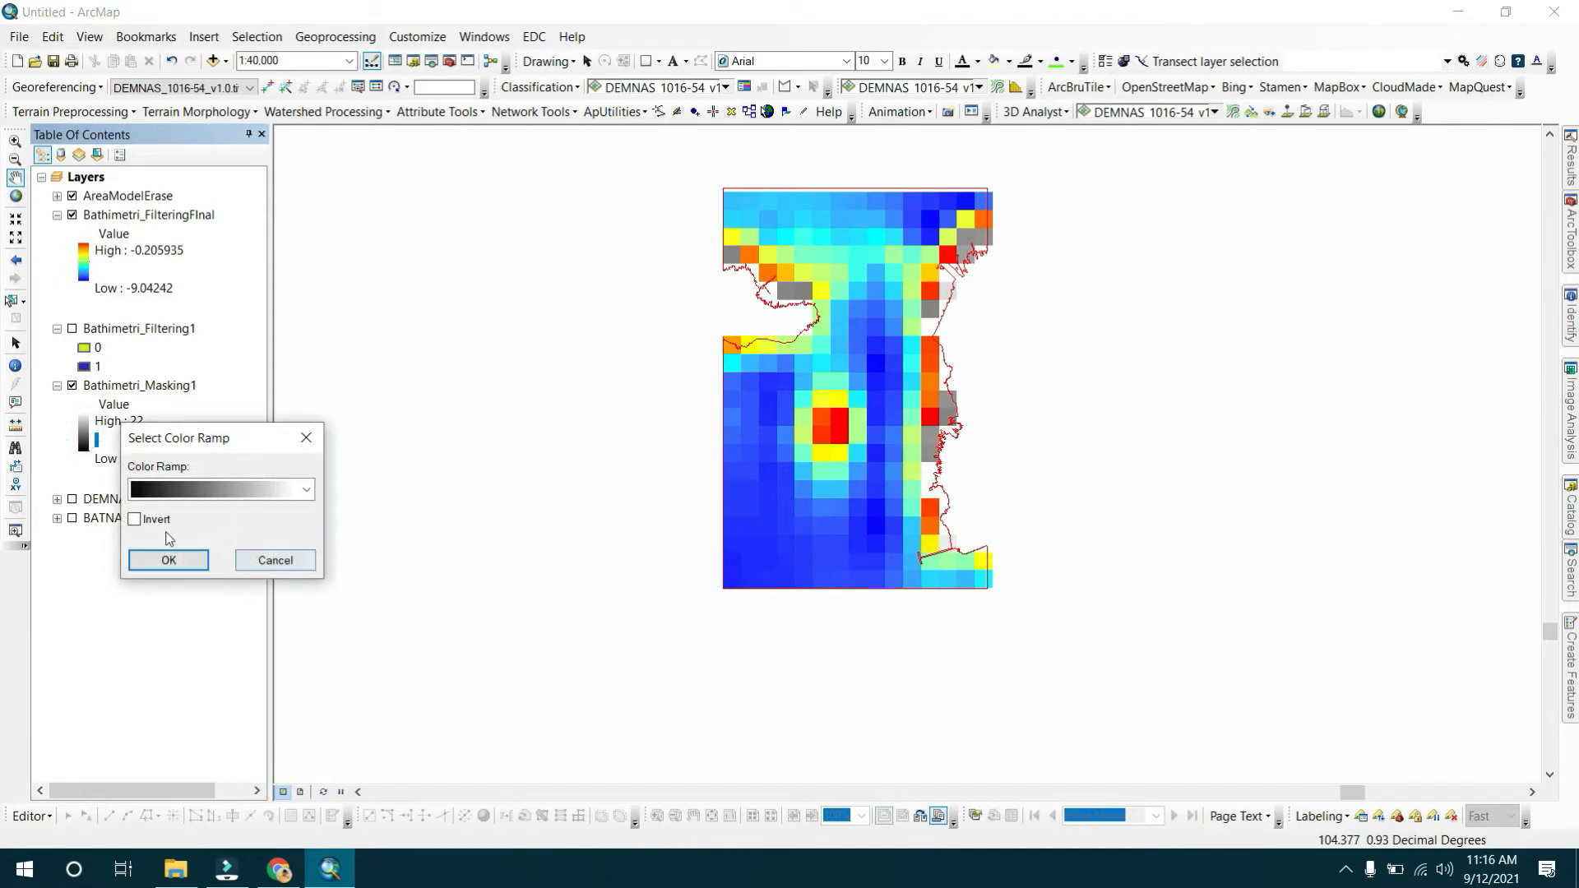
pyautogui.click(274, 560)
pyautogui.scroll(1, 932, 241)
pyautogui.scroll(1, 932, 241)
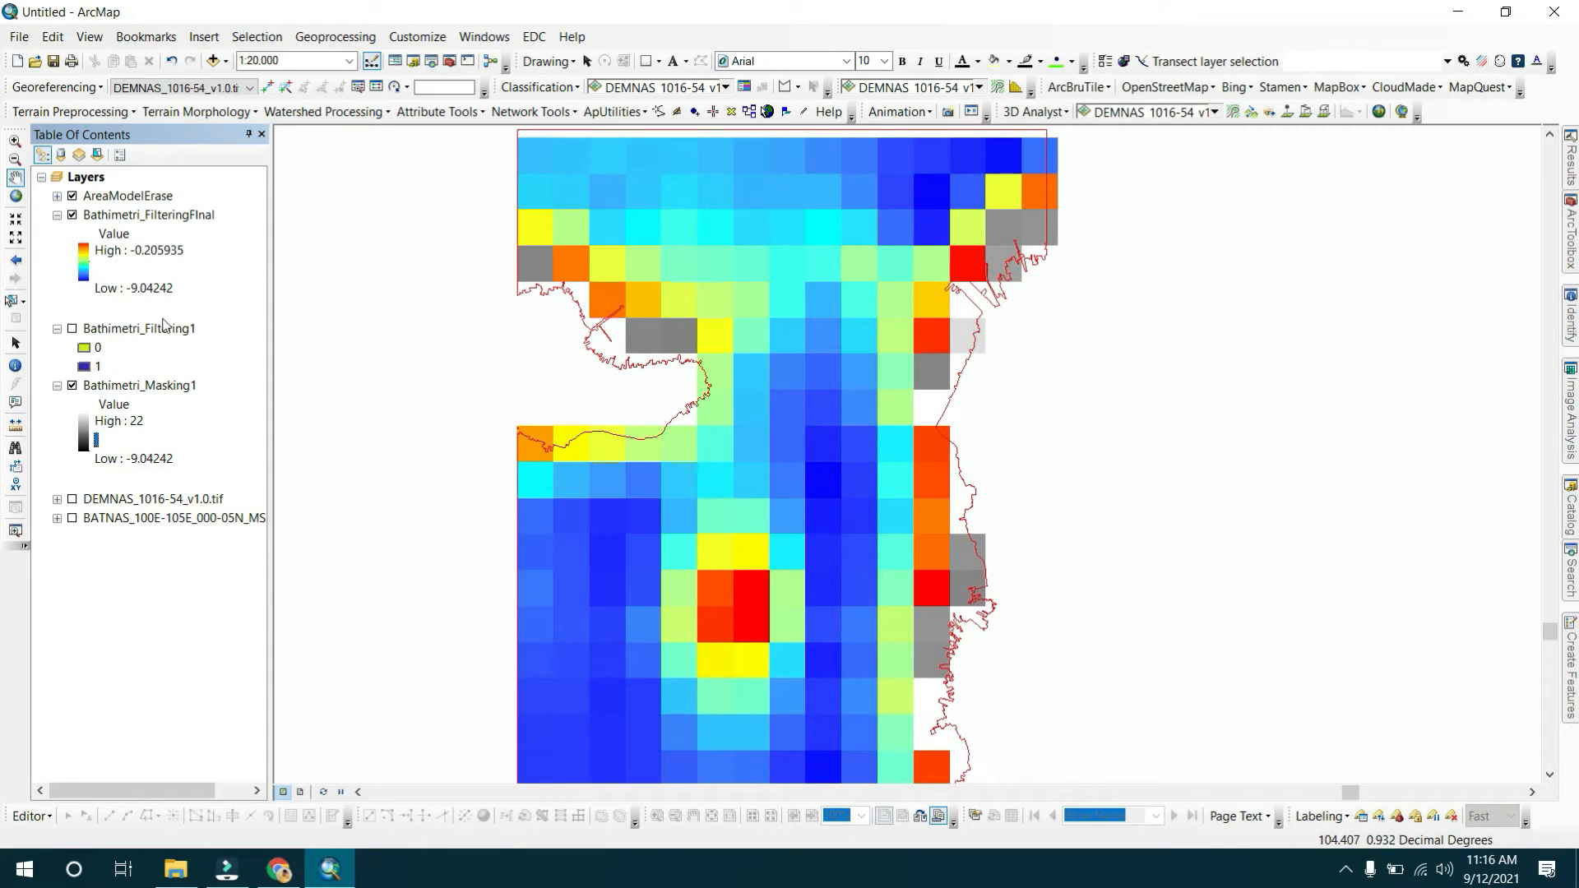
pyautogui.click(72, 385)
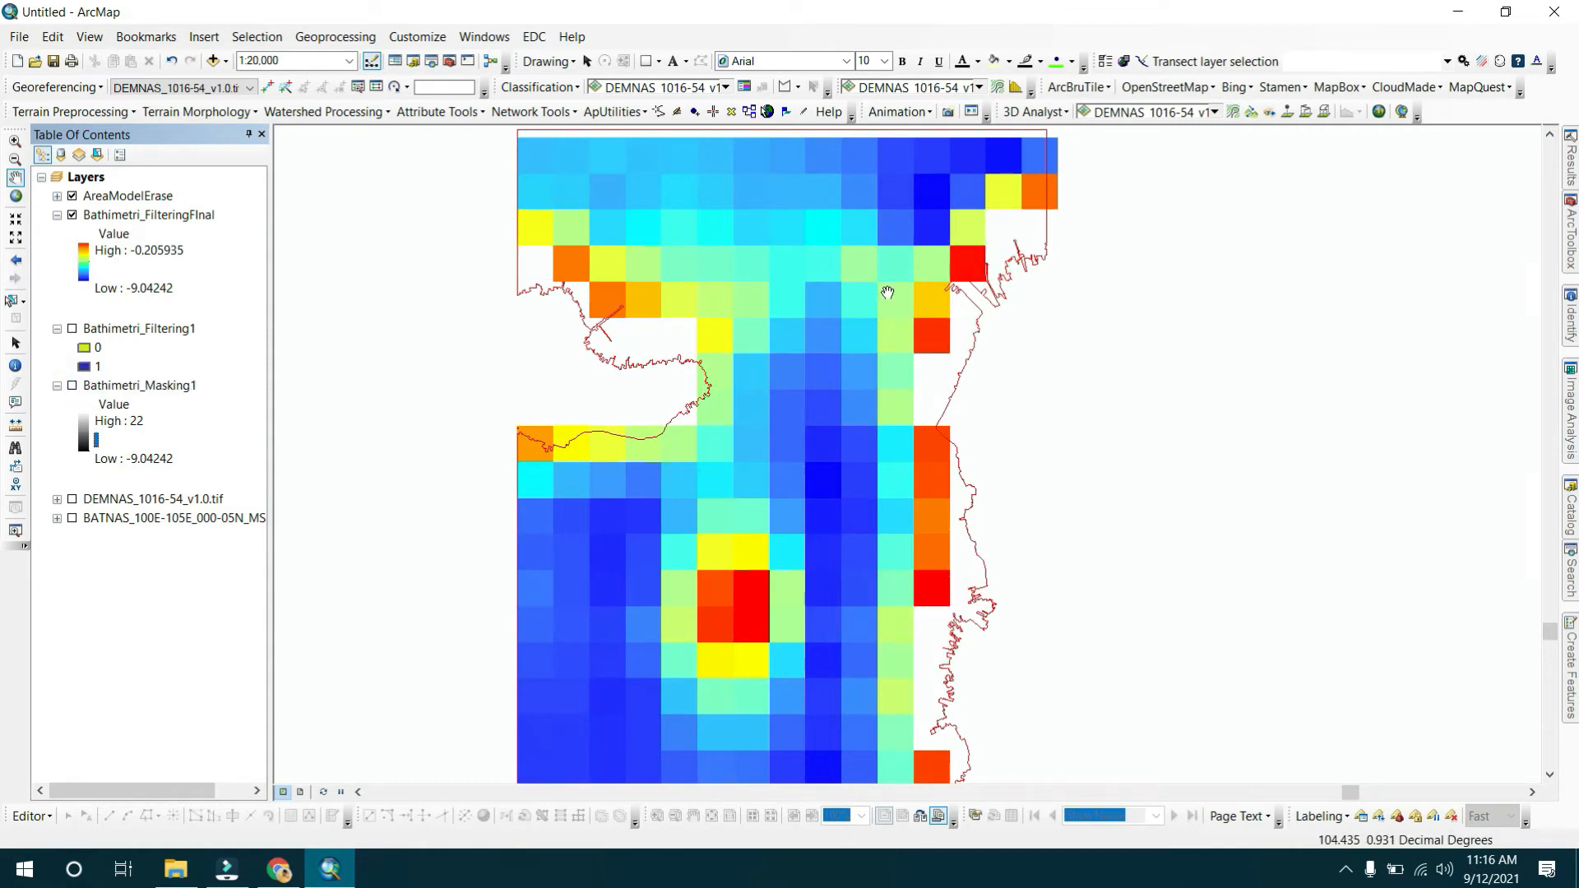
# Inspect the filtered bathymetry's value range and its land gaps across the map.
pyautogui.scroll(-1, 896, 281)
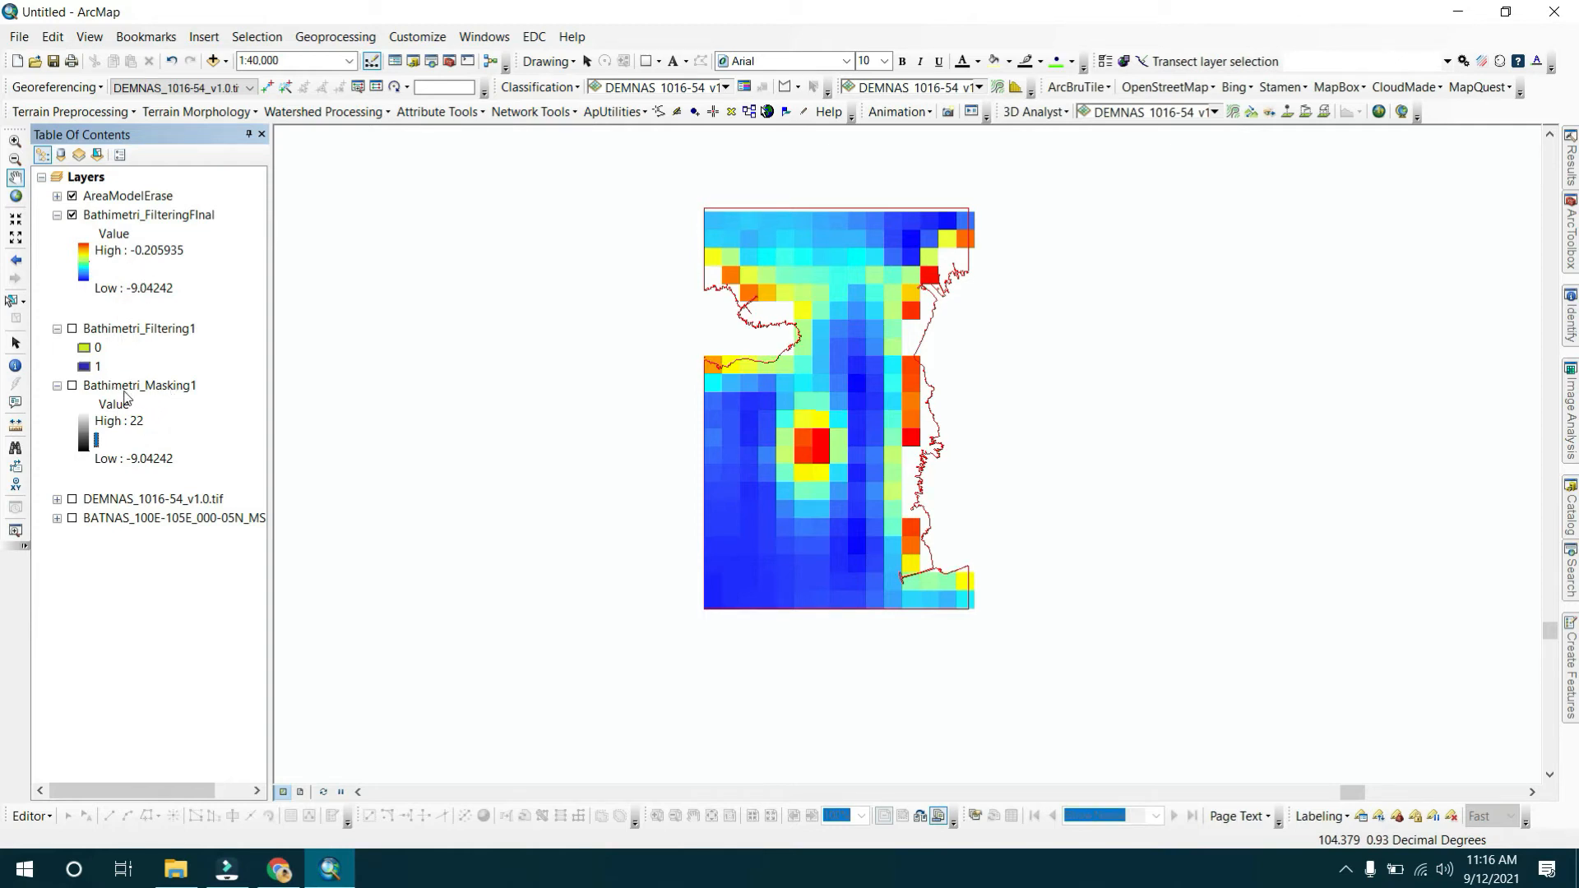
pyautogui.click(136, 422)
pyautogui.click(140, 425)
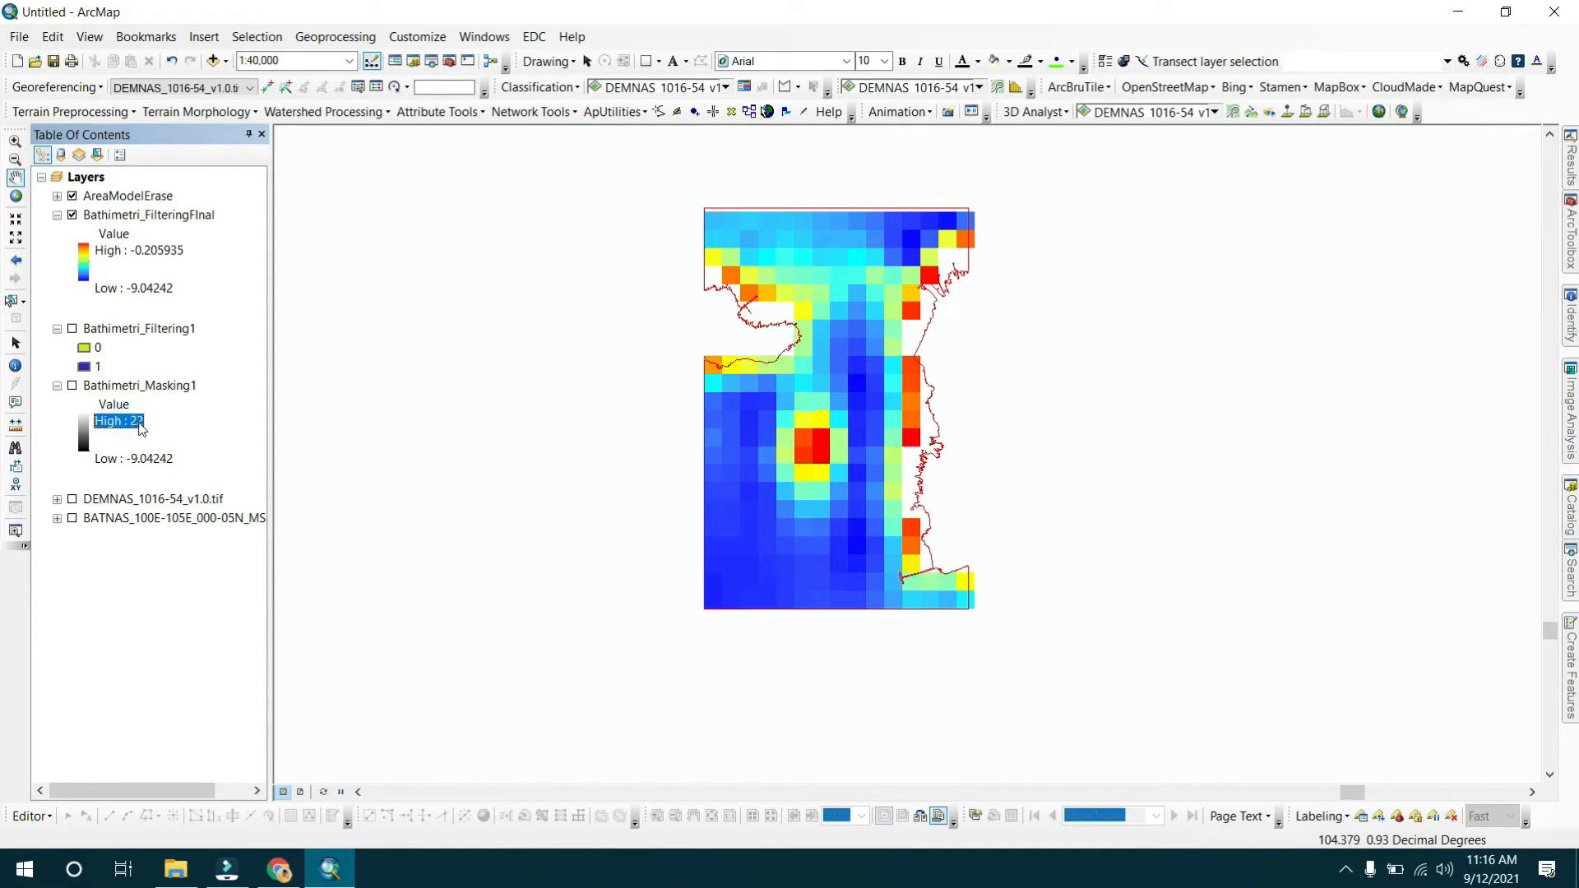
pyautogui.click(156, 255)
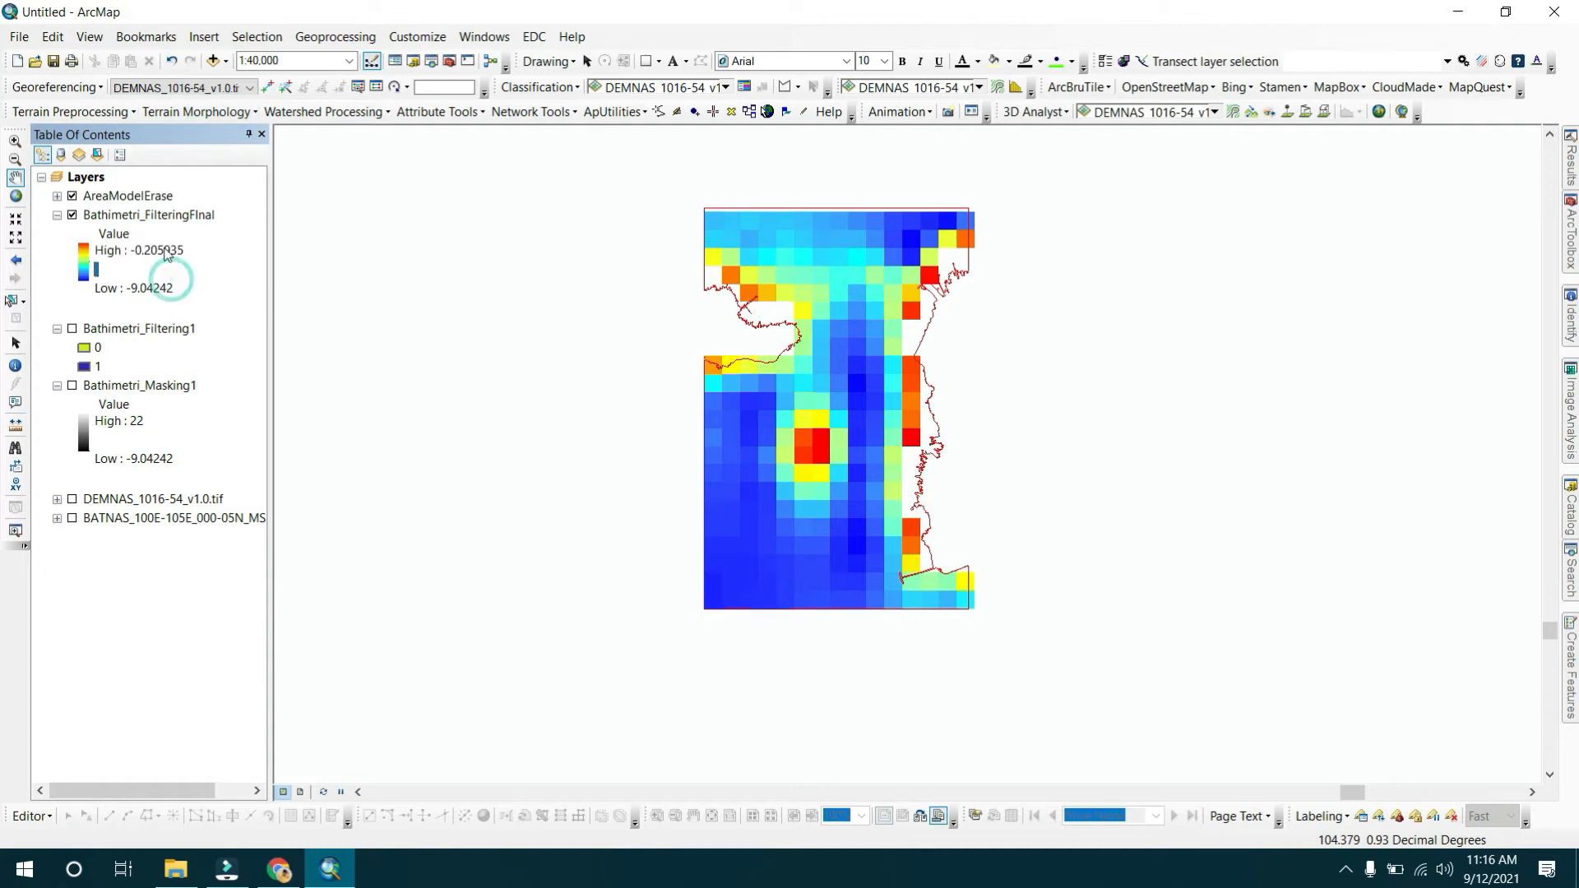
pyautogui.click(152, 287)
pyautogui.click(156, 251)
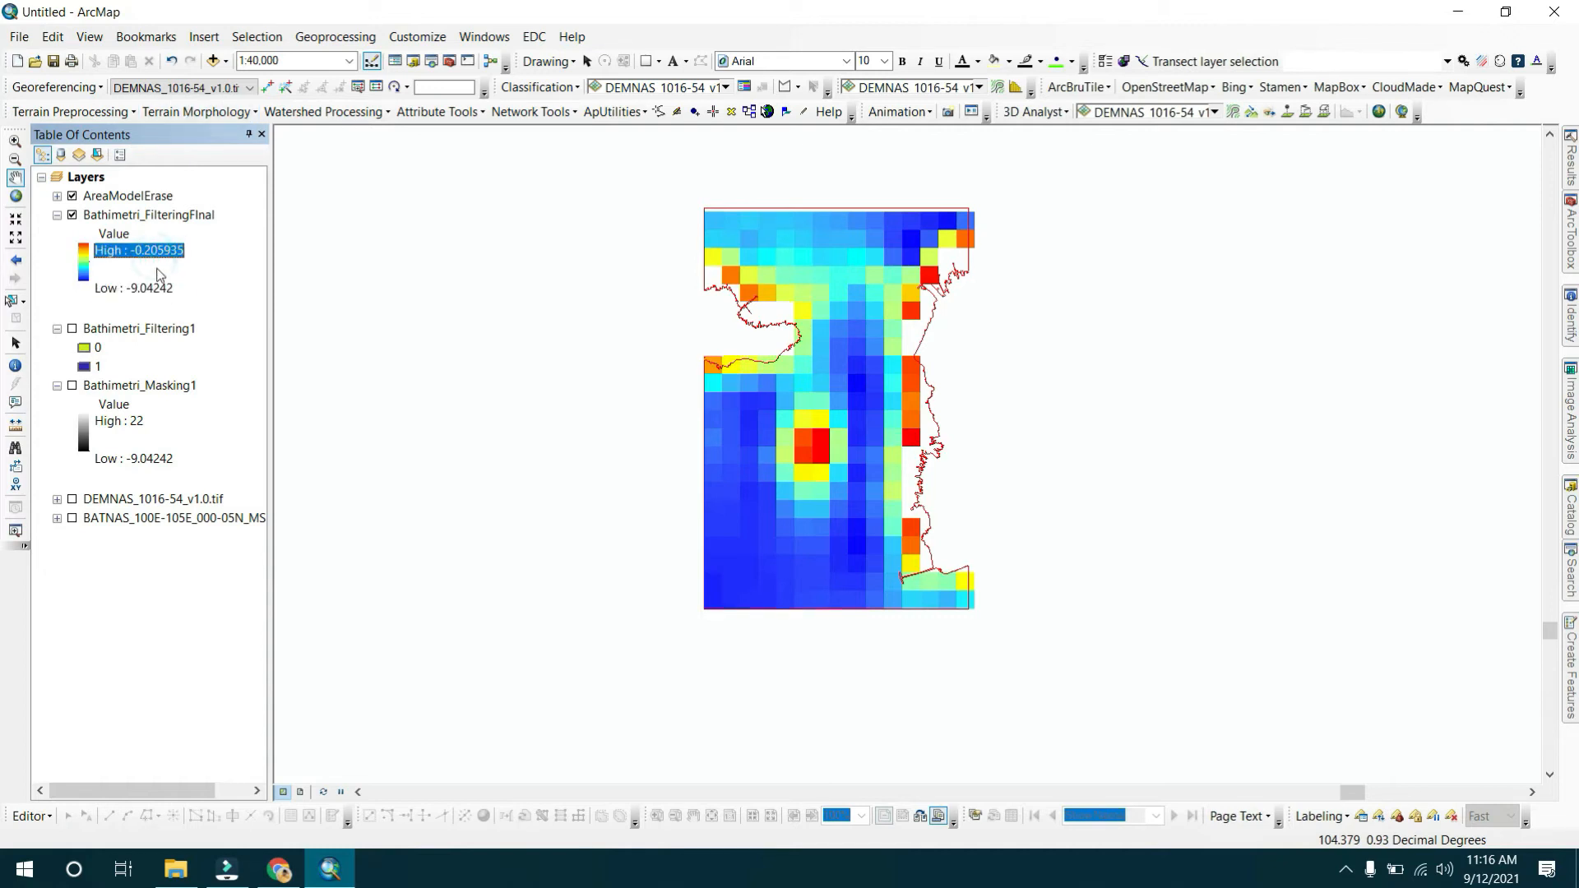
pyautogui.click(164, 288)
pyautogui.click(162, 248)
pyautogui.moveTo(886, 240); pyautogui.dragTo(785, 426)
pyautogui.moveTo(758, 498); pyautogui.dragTo(812, 329)
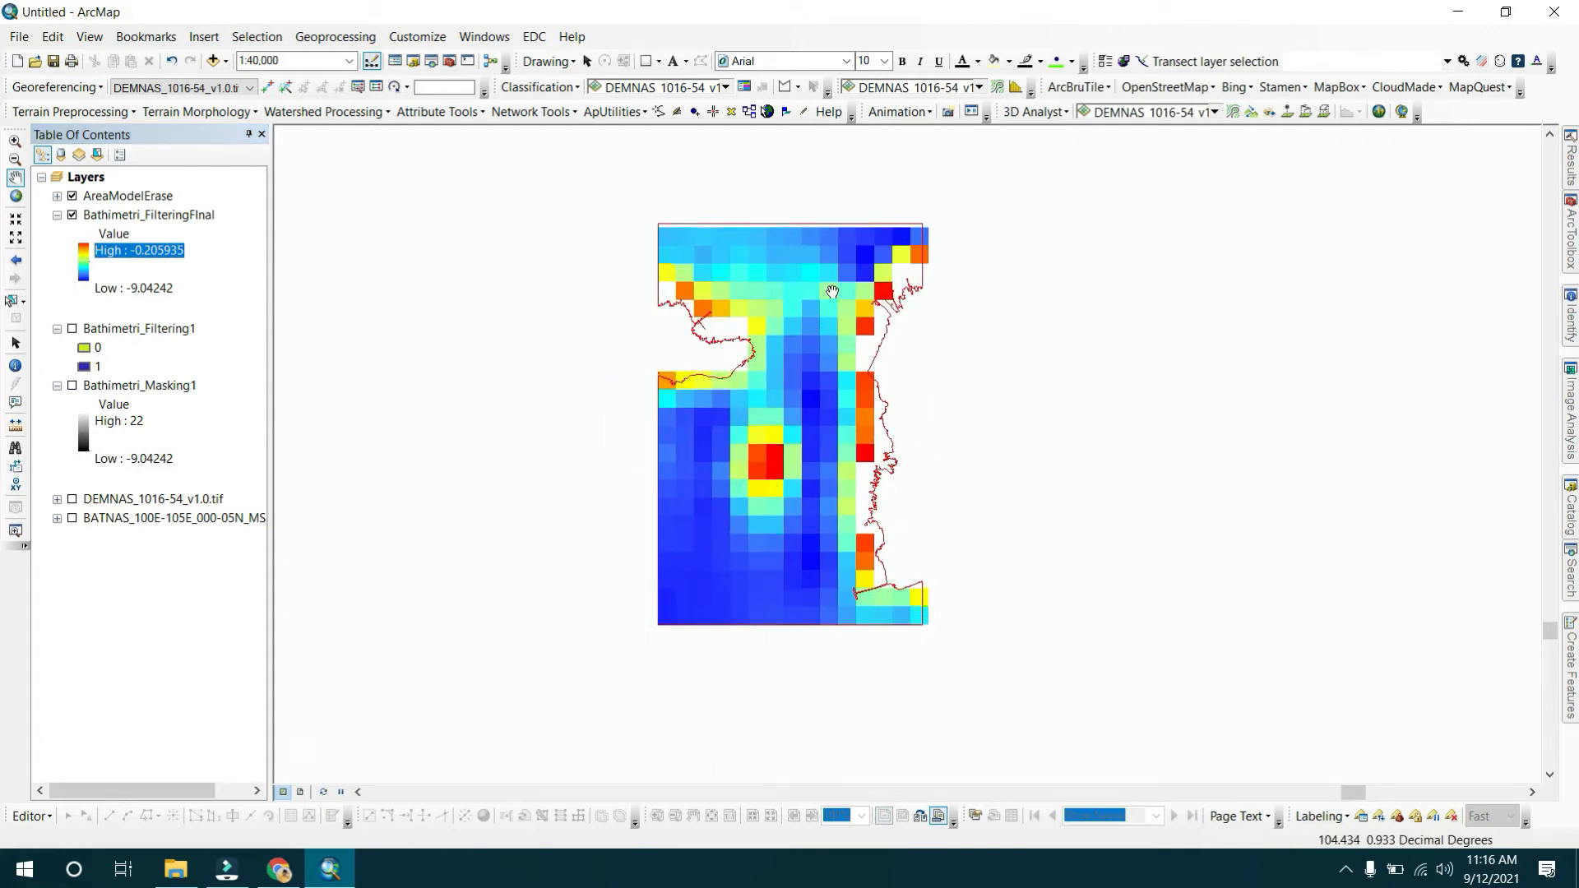
pyautogui.scroll(3, 826, 293)
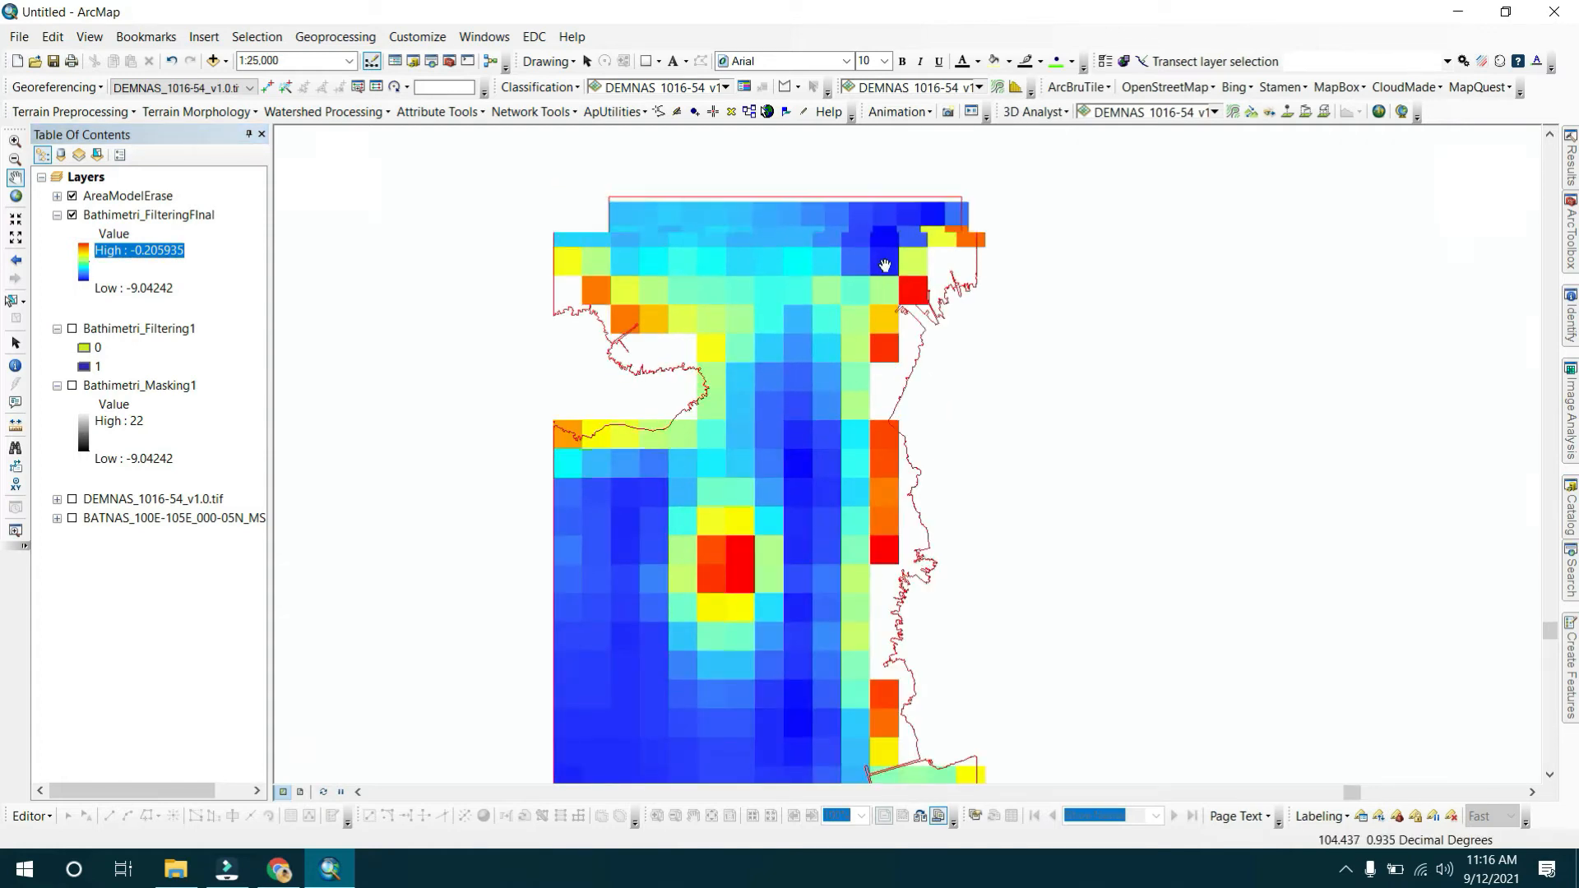
pyautogui.scroll(-1, 885, 264)
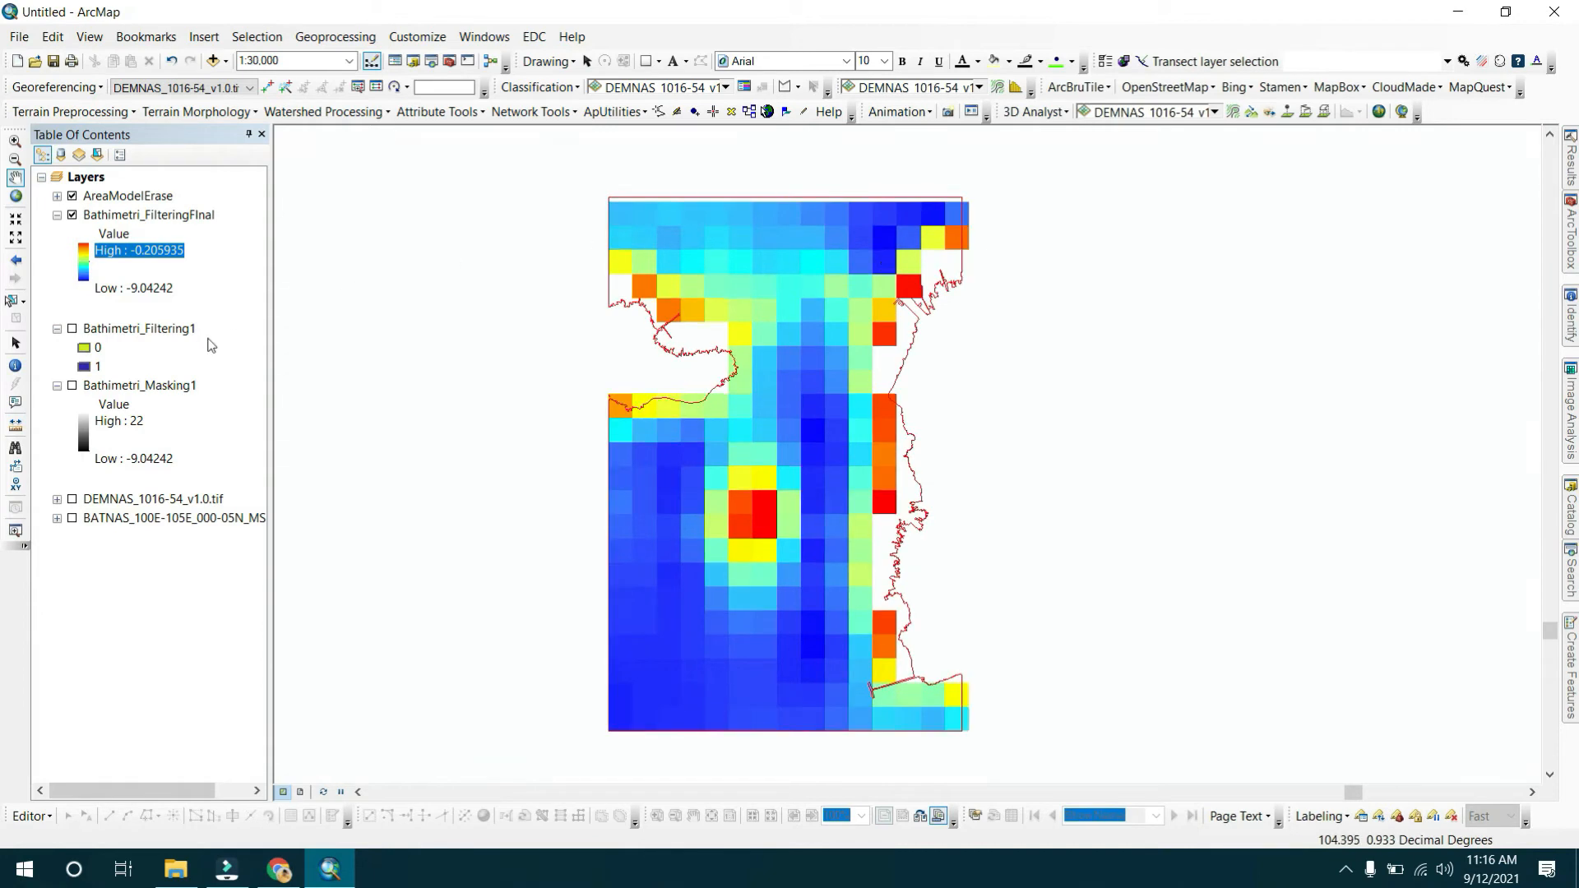
pyautogui.click(57, 499)
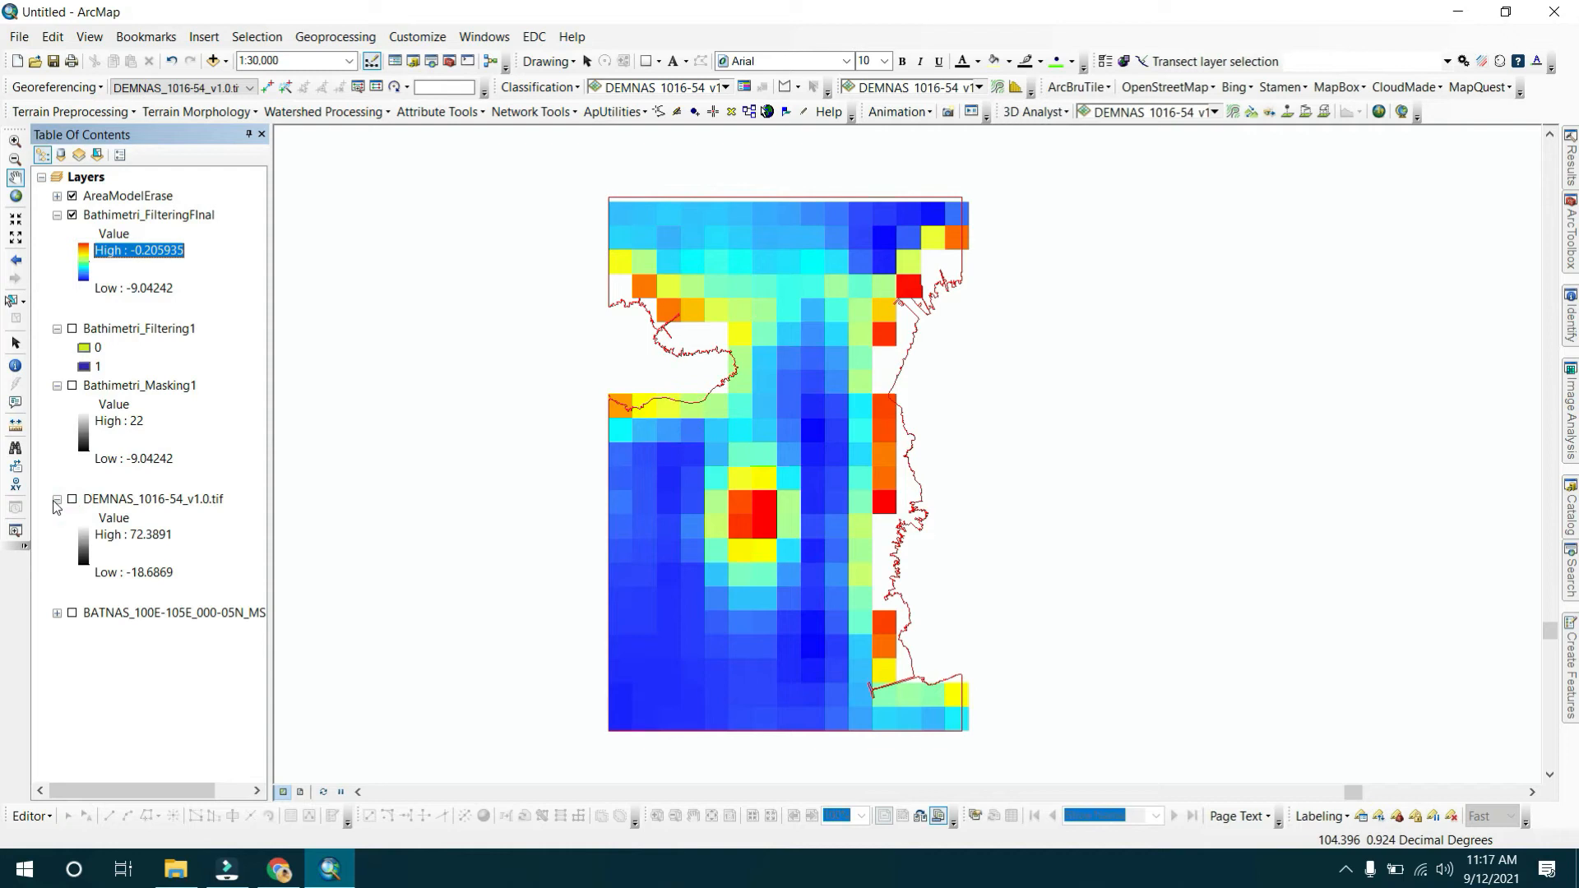
pyautogui.click(57, 499)
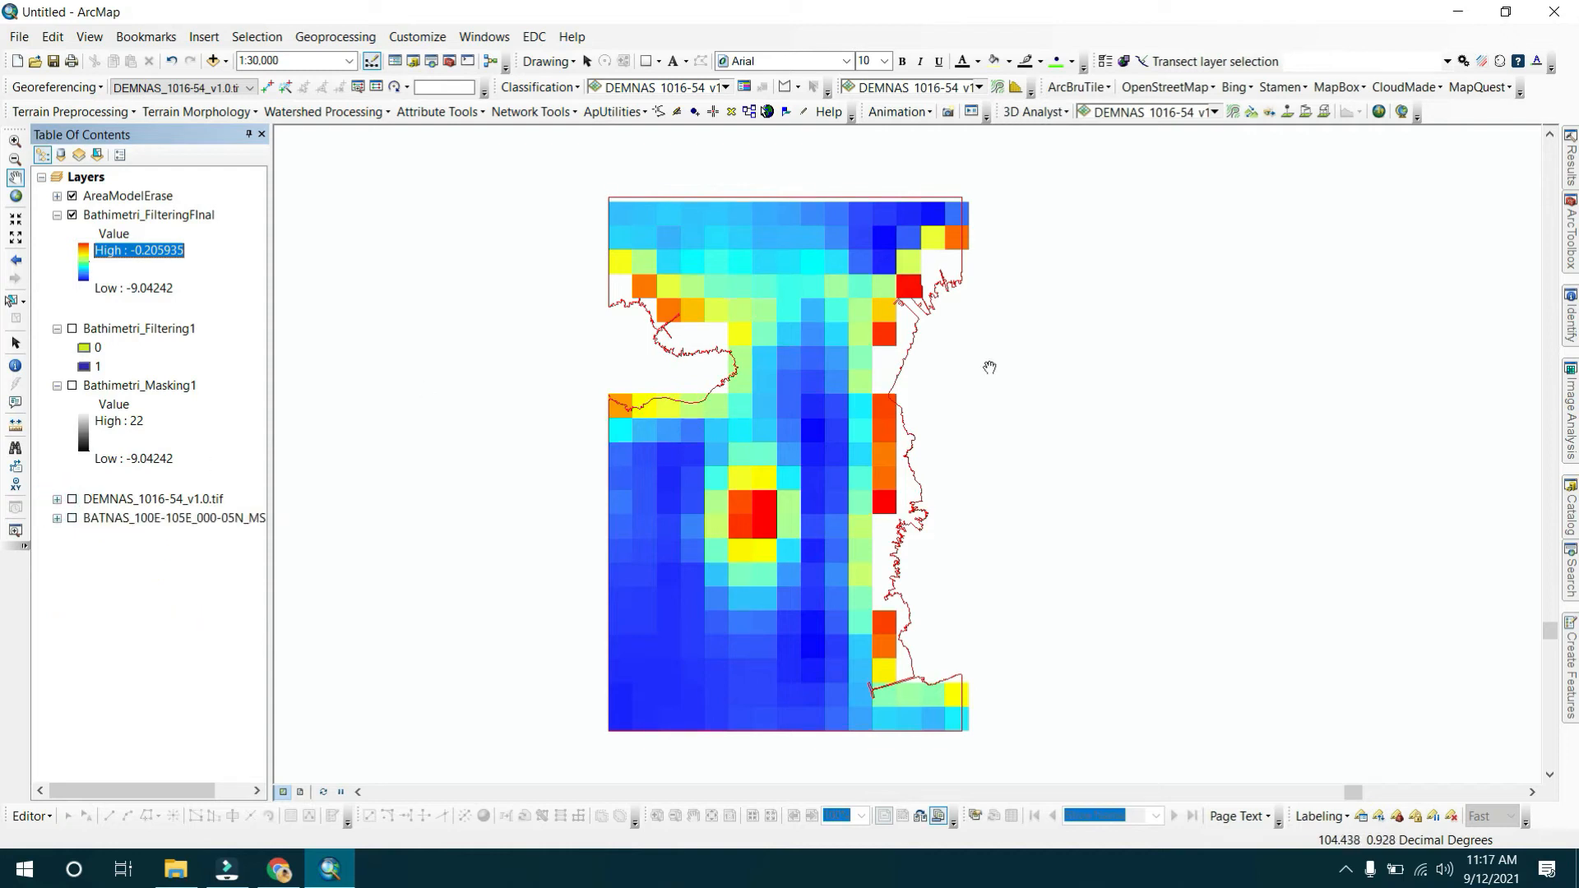
pyautogui.moveTo(754, 322); pyautogui.dragTo(751, 243)
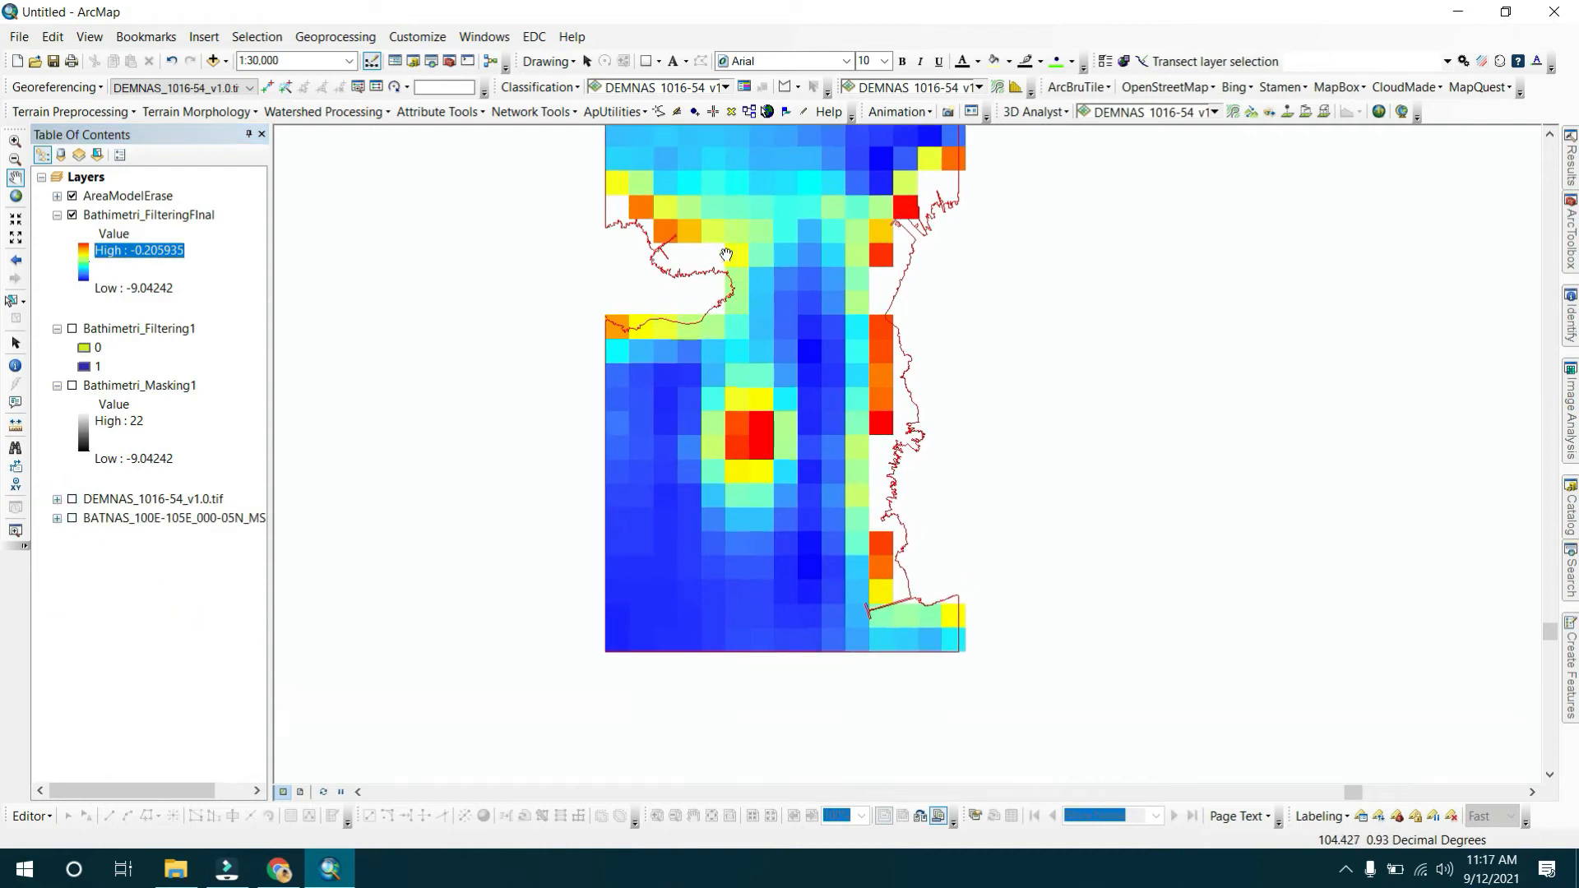
pyautogui.moveTo(625, 182); pyautogui.dragTo(620, 240)
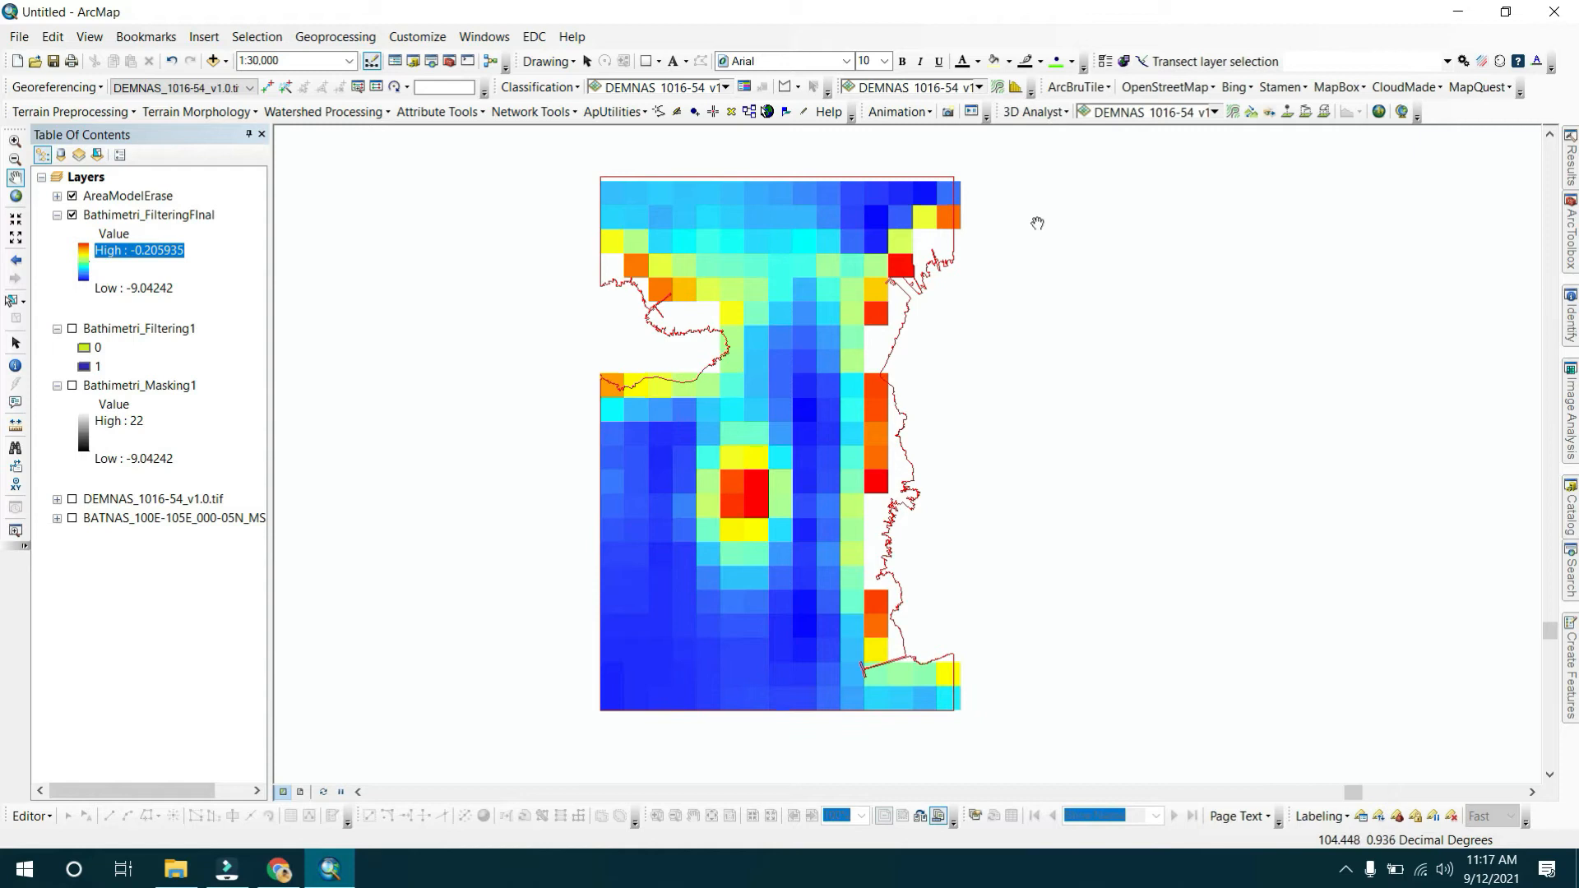
pyautogui.scroll(1, 1038, 458)
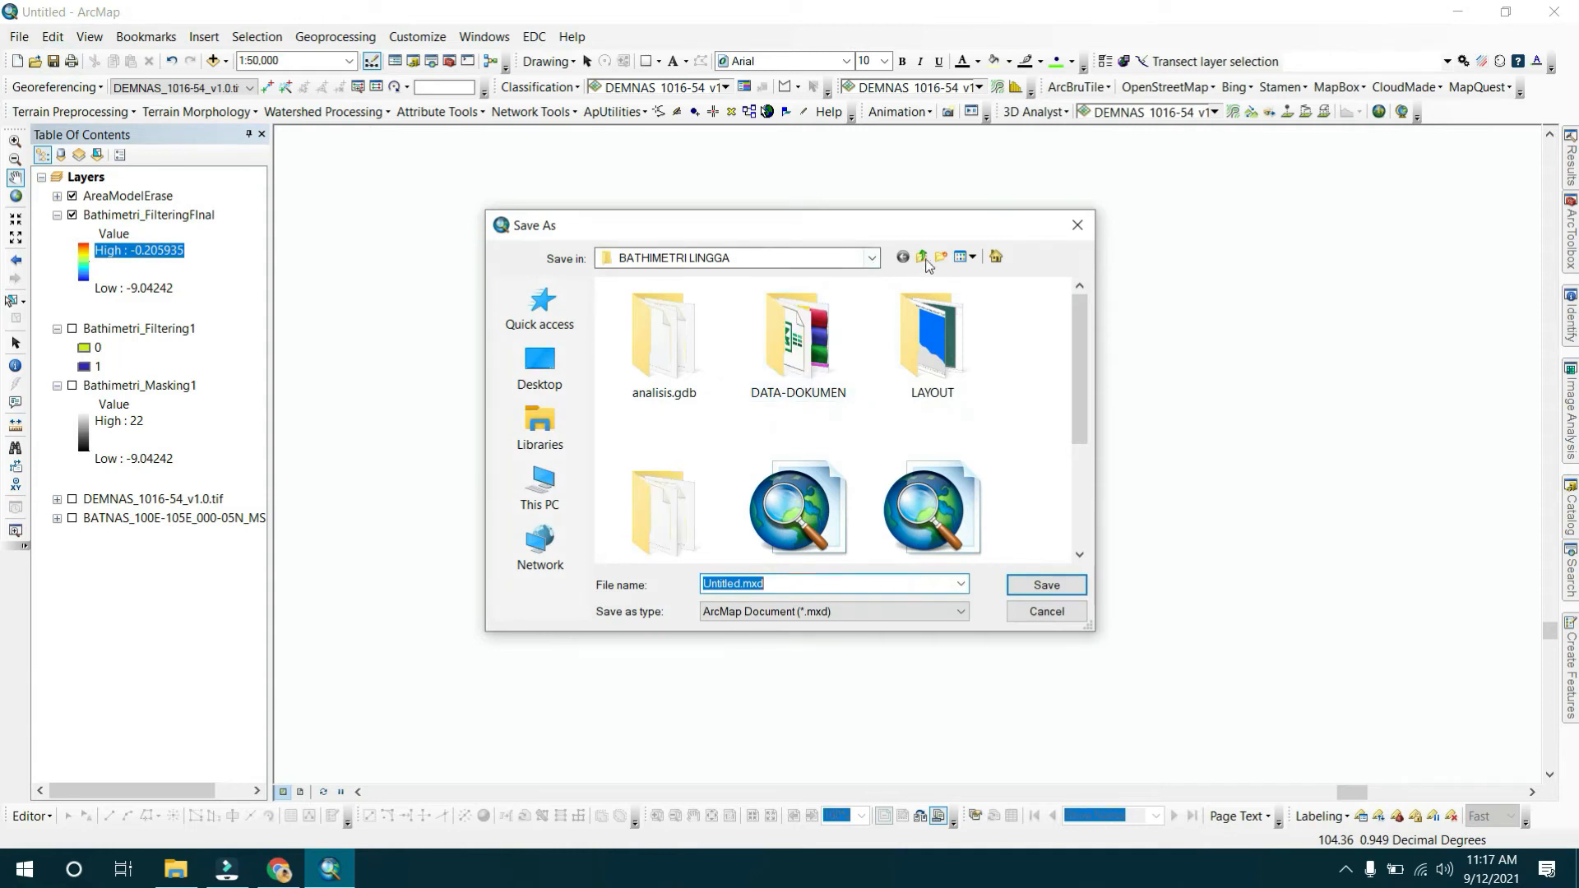
# Save the map document as ANALISIS in the MODEL HIDRODINAMIKA folder.
pyautogui.click(922, 256)
pyautogui.click(922, 256)
pyautogui.click(922, 256)
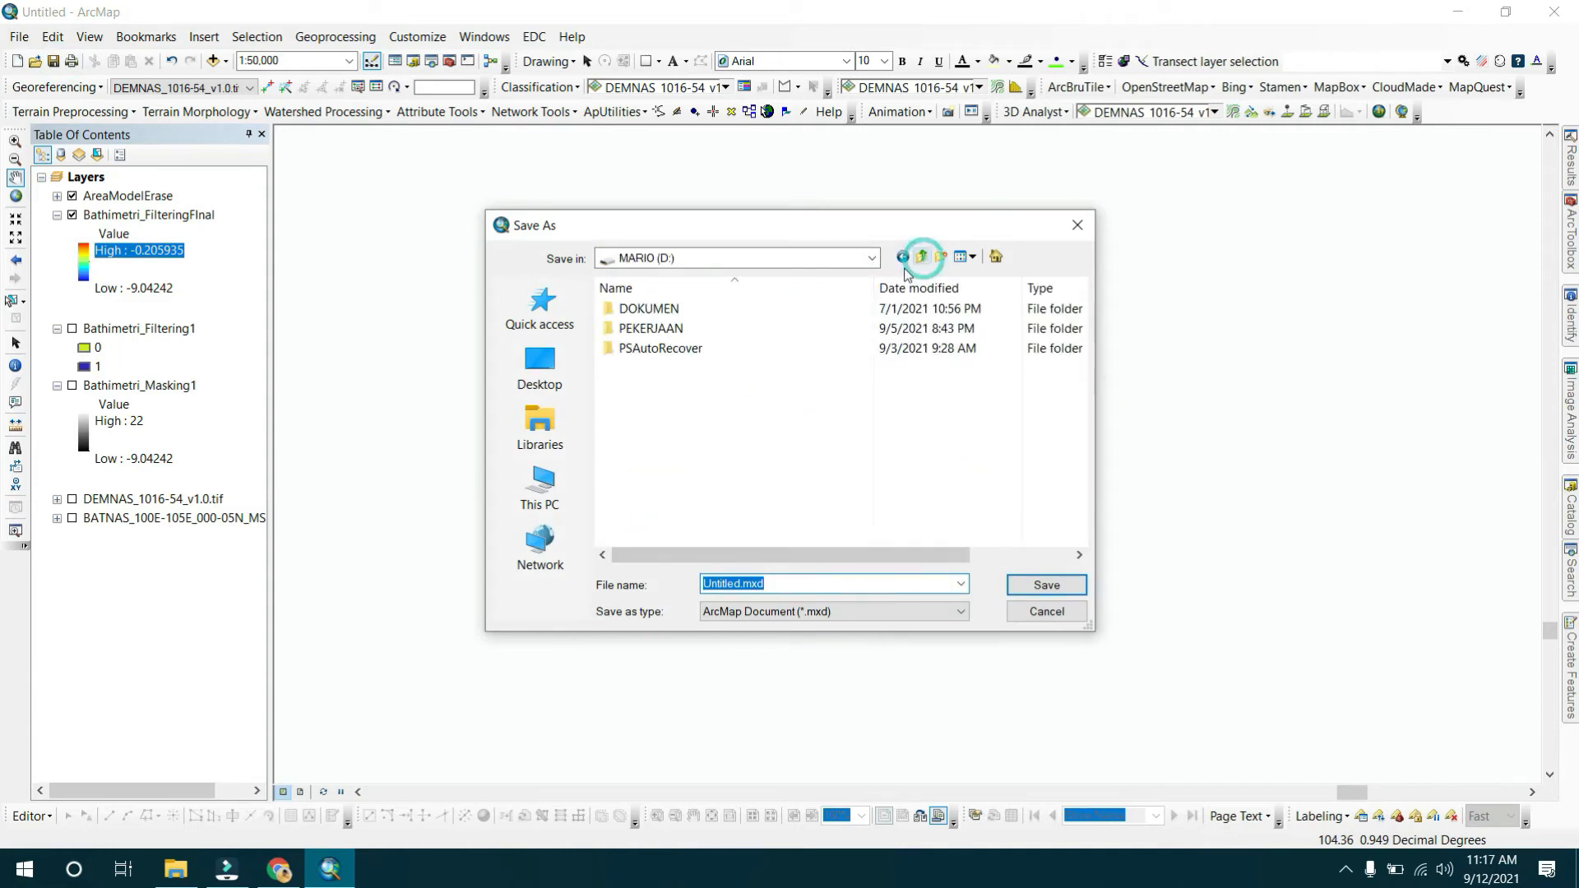
pyautogui.doubleClick(647, 329)
pyautogui.doubleClick(646, 328)
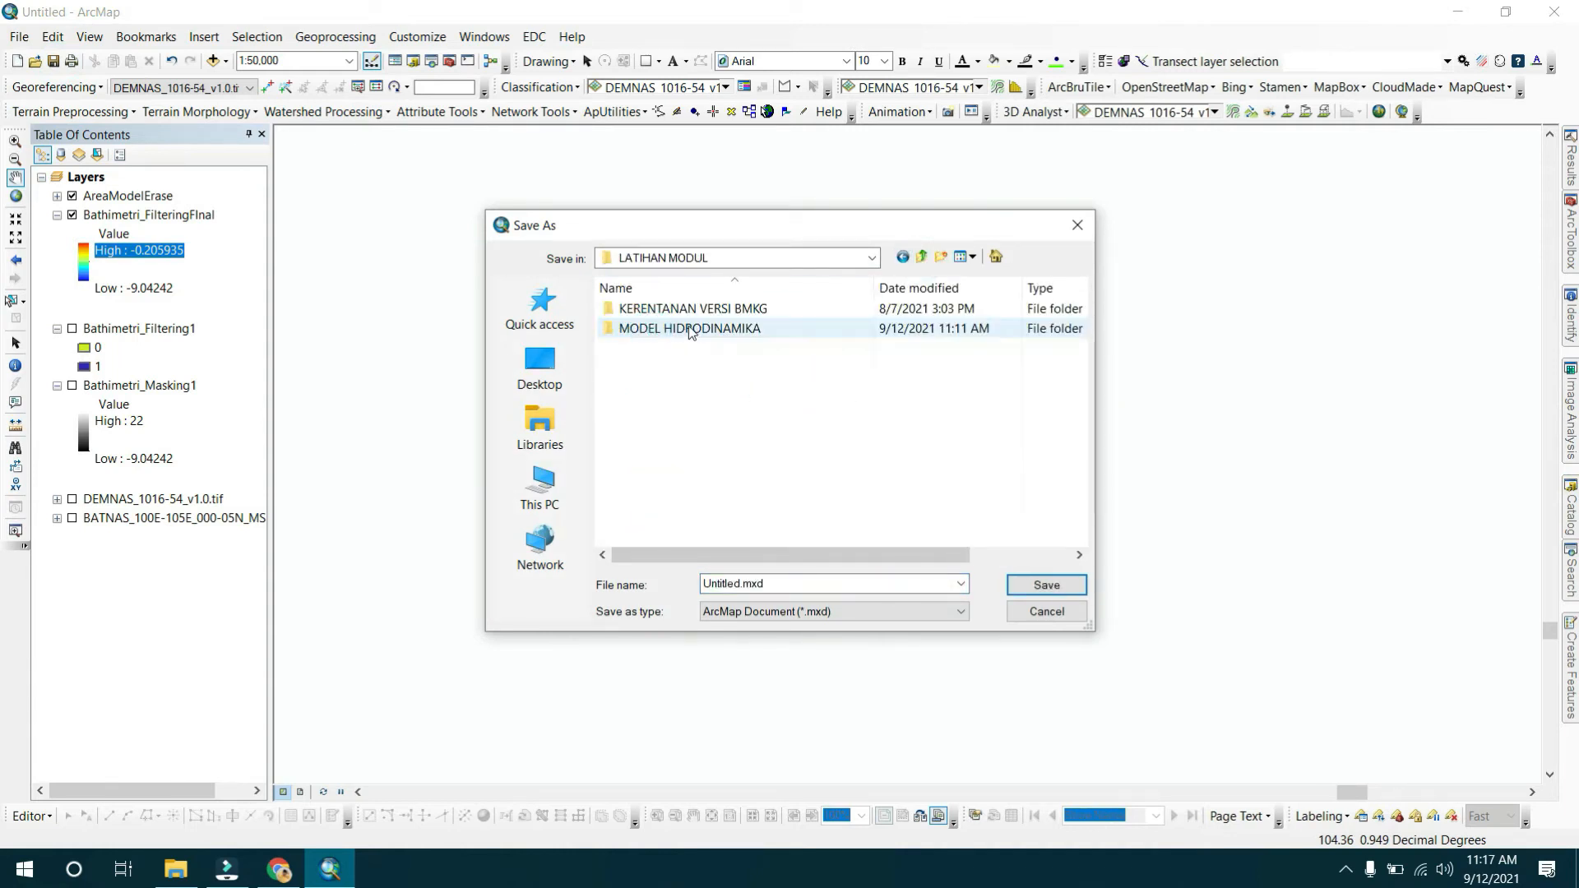
pyautogui.doubleClick(688, 328)
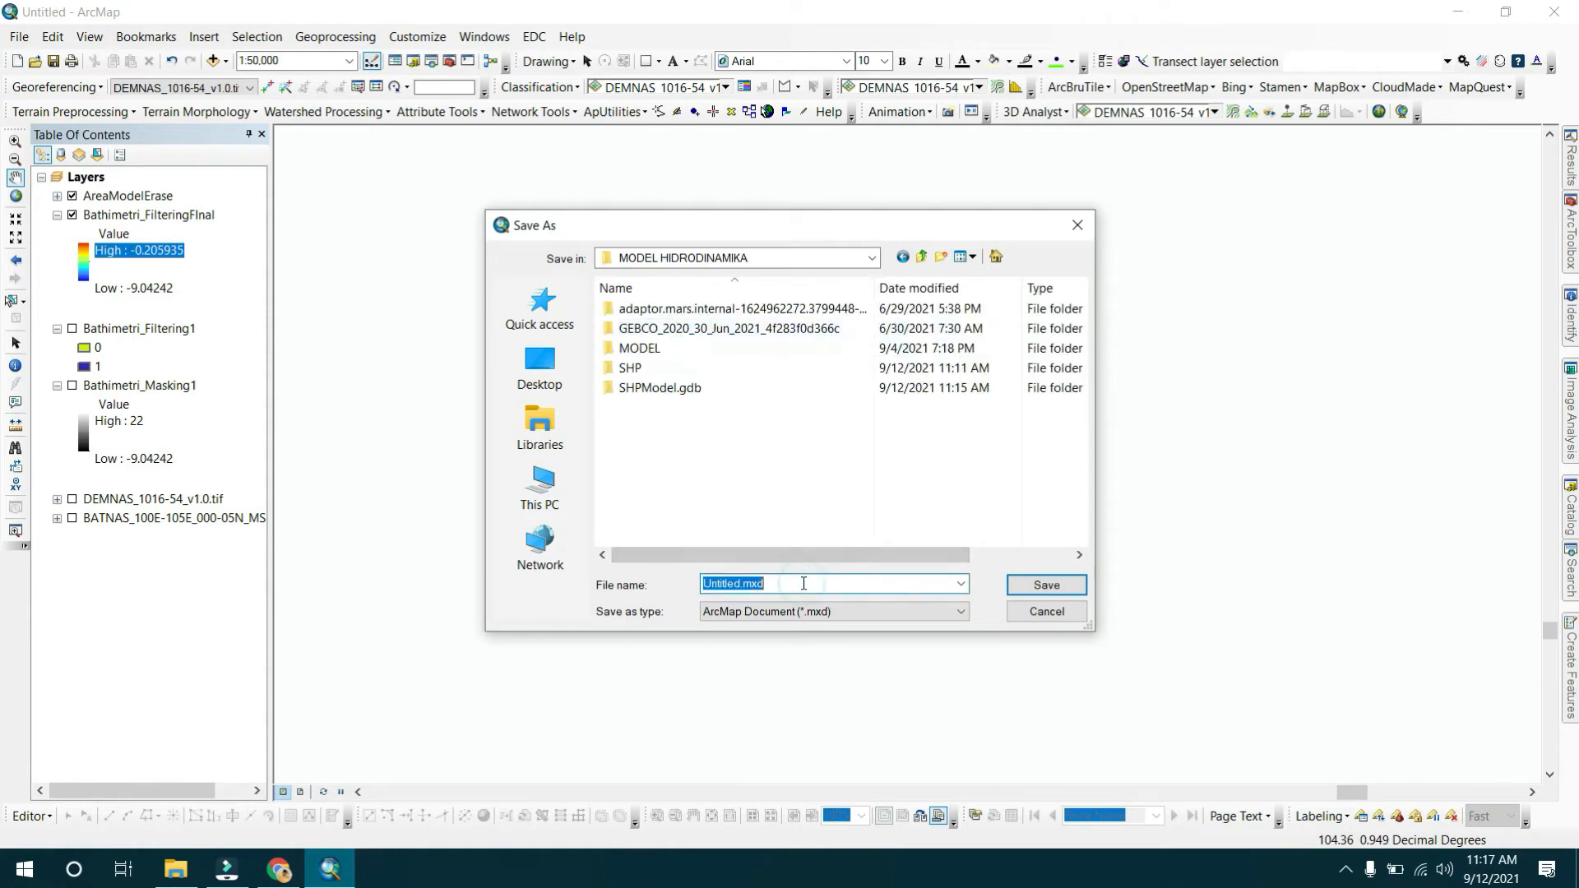
pyautogui.write('ANALISIS')
pyautogui.press('Return')
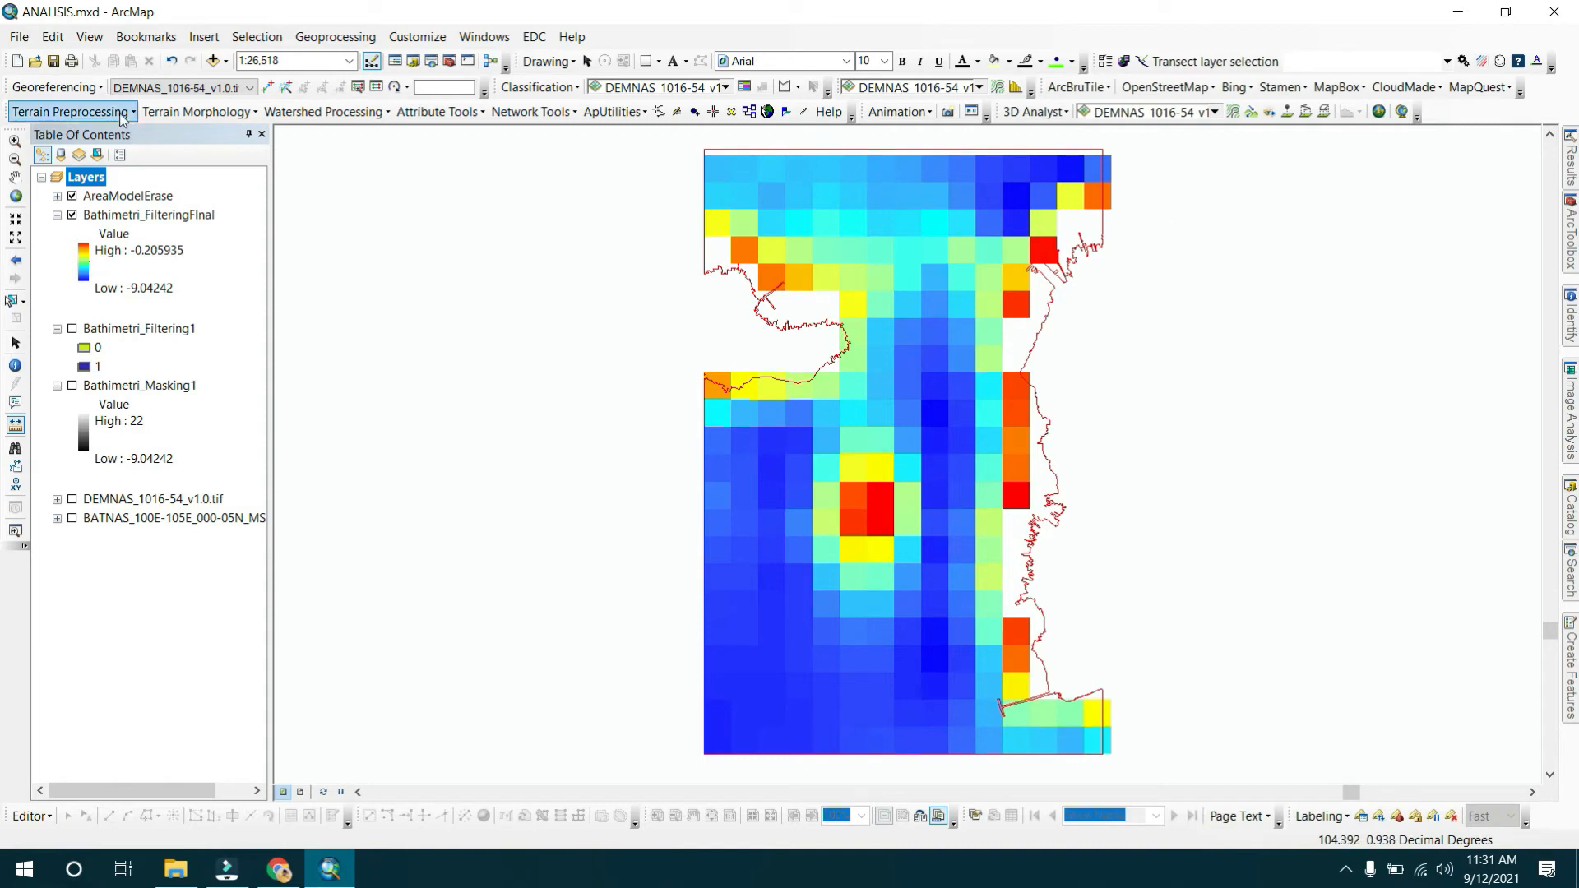
pyautogui.click(54, 61)
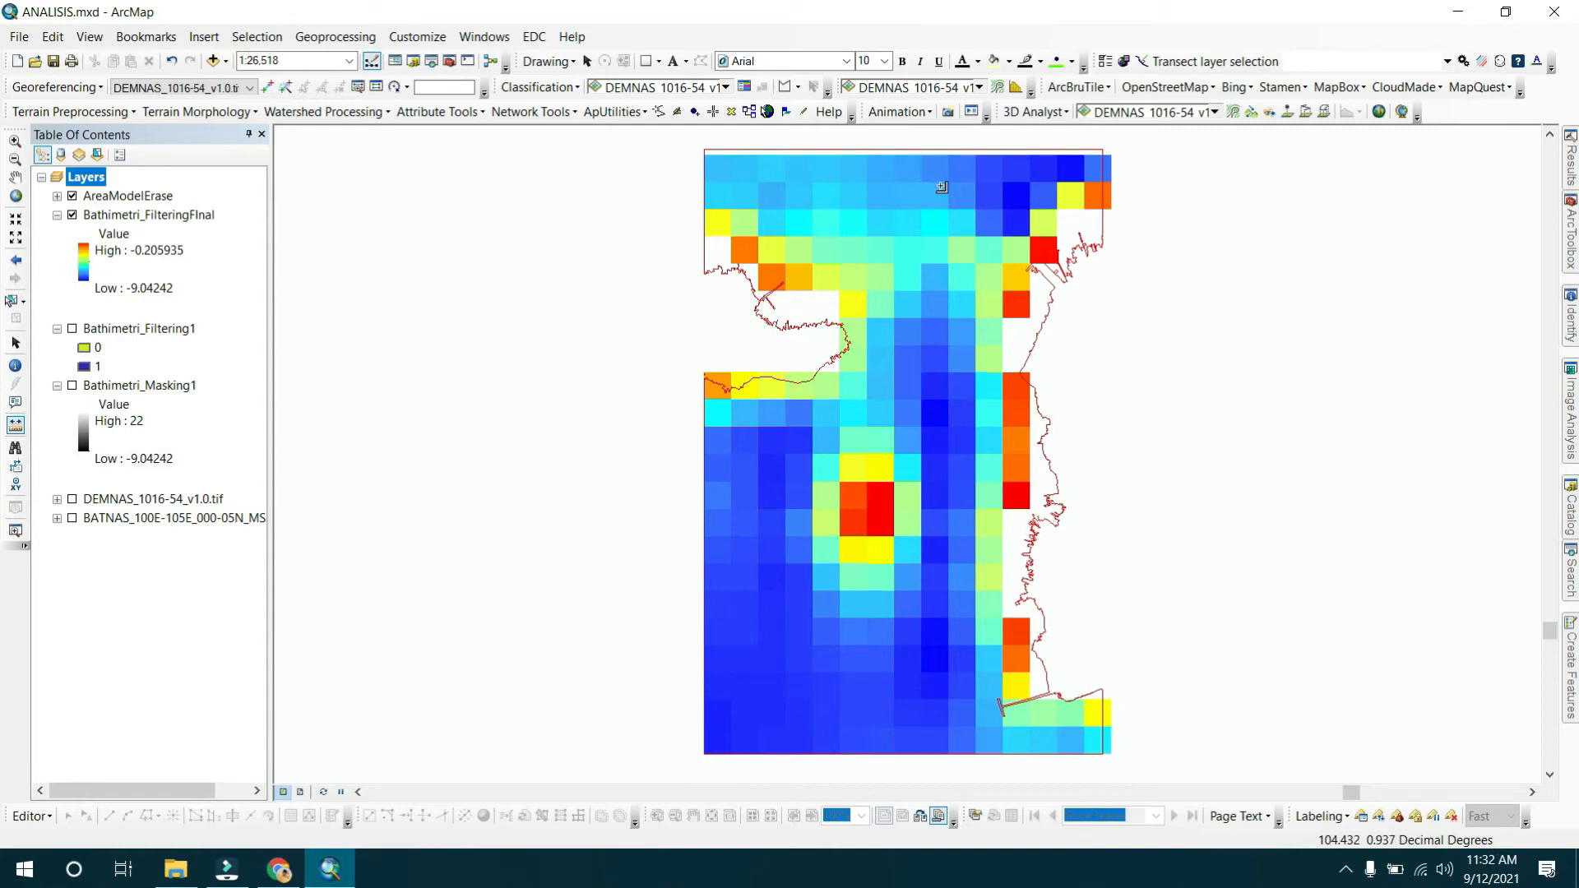
# Open the Raster to Point conversion tool from ArcToolbox.
pyautogui.click(450, 61)
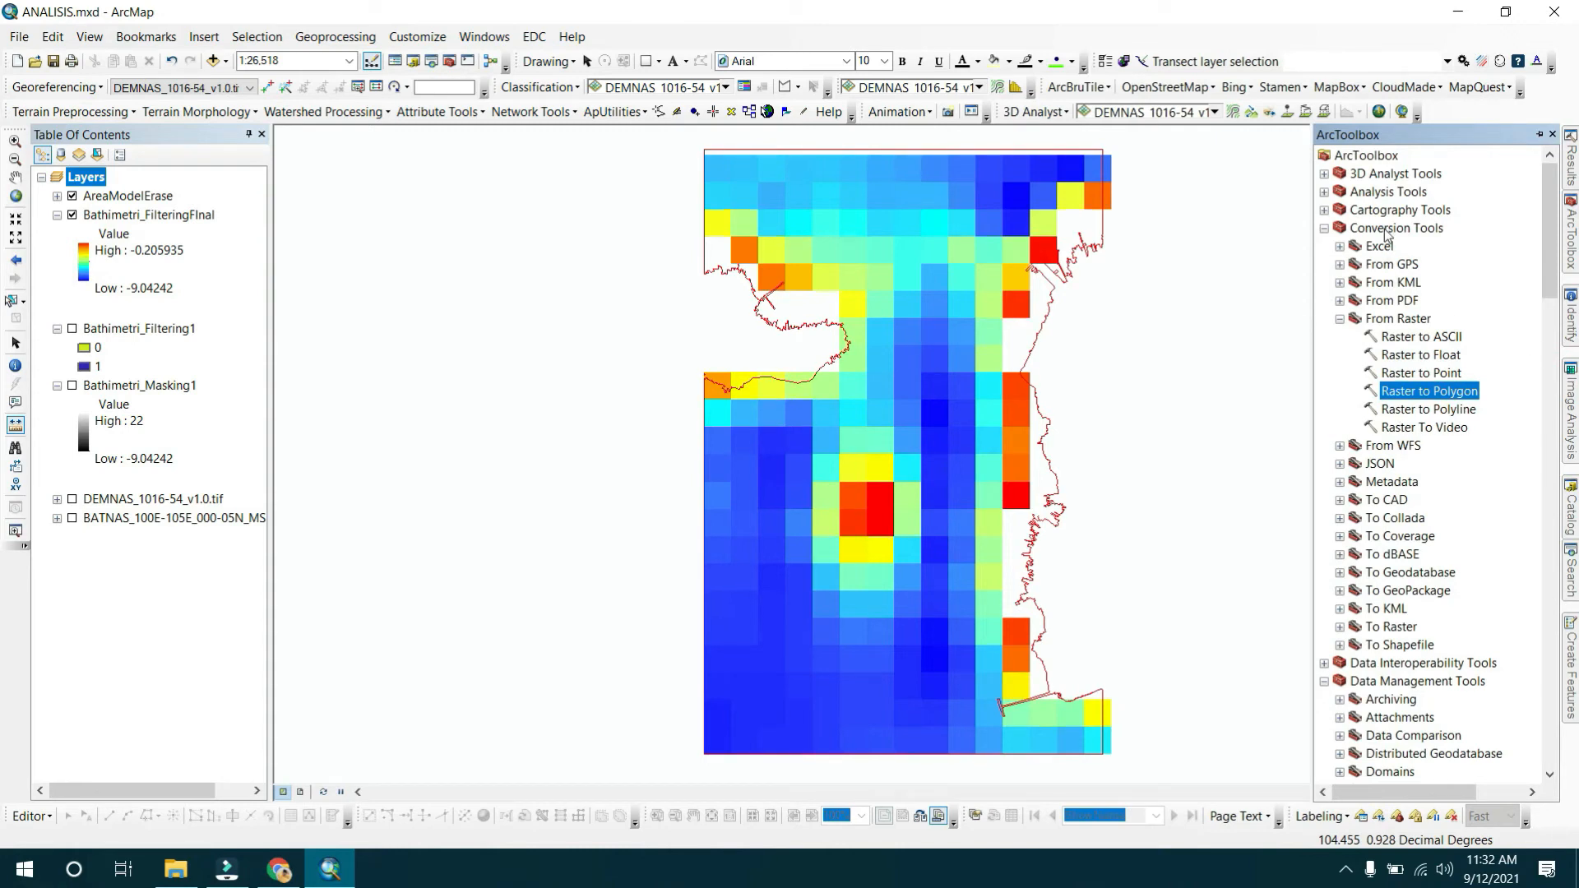
pyautogui.click(1396, 322)
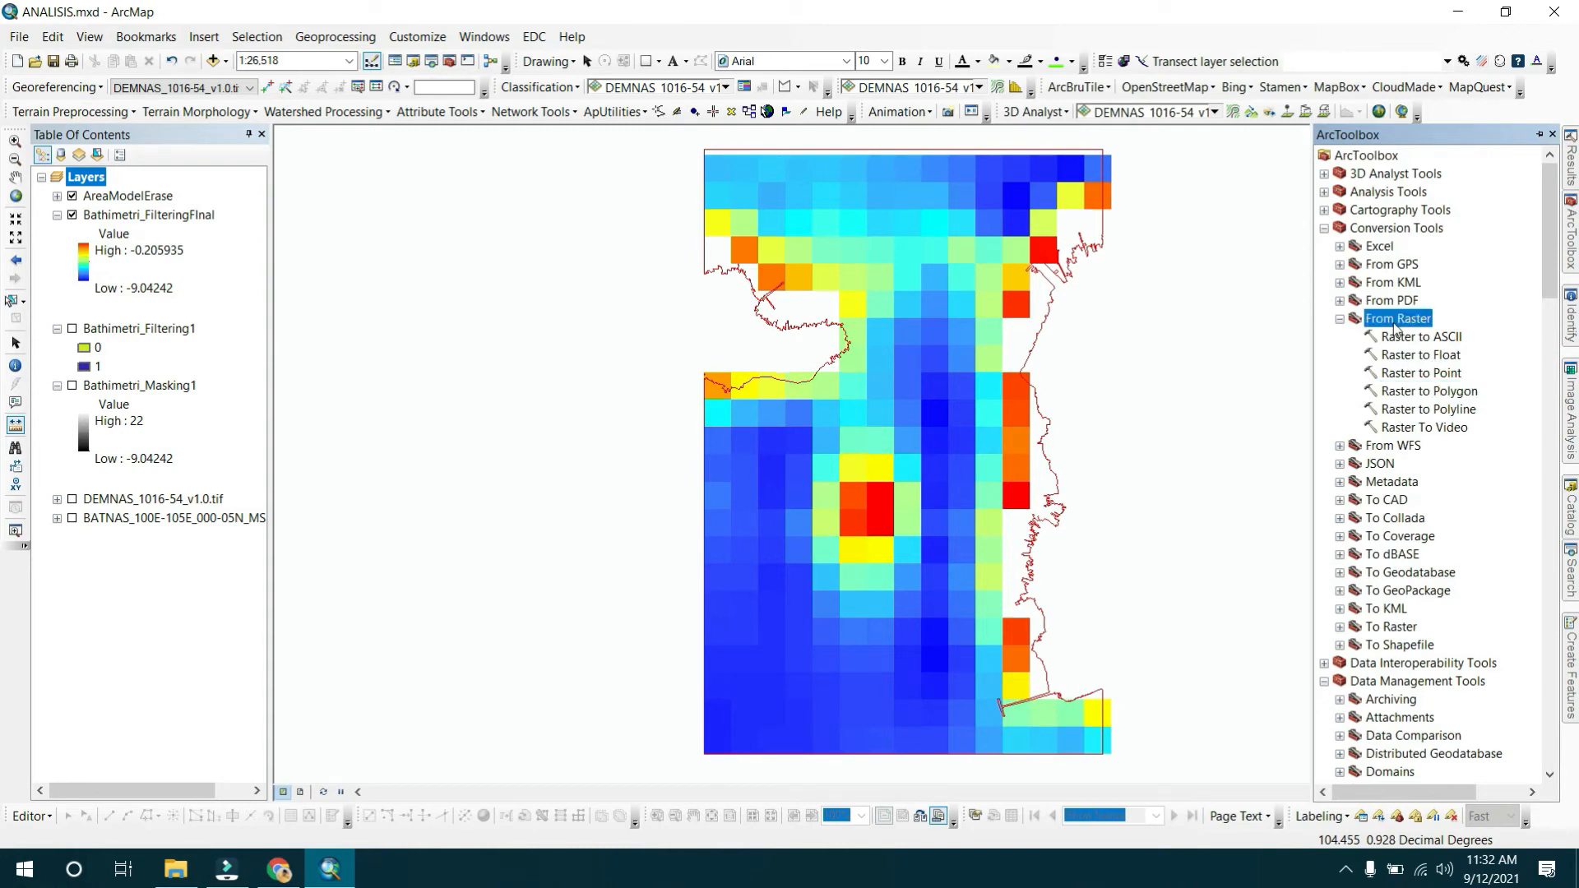
pyautogui.doubleClick(1422, 373)
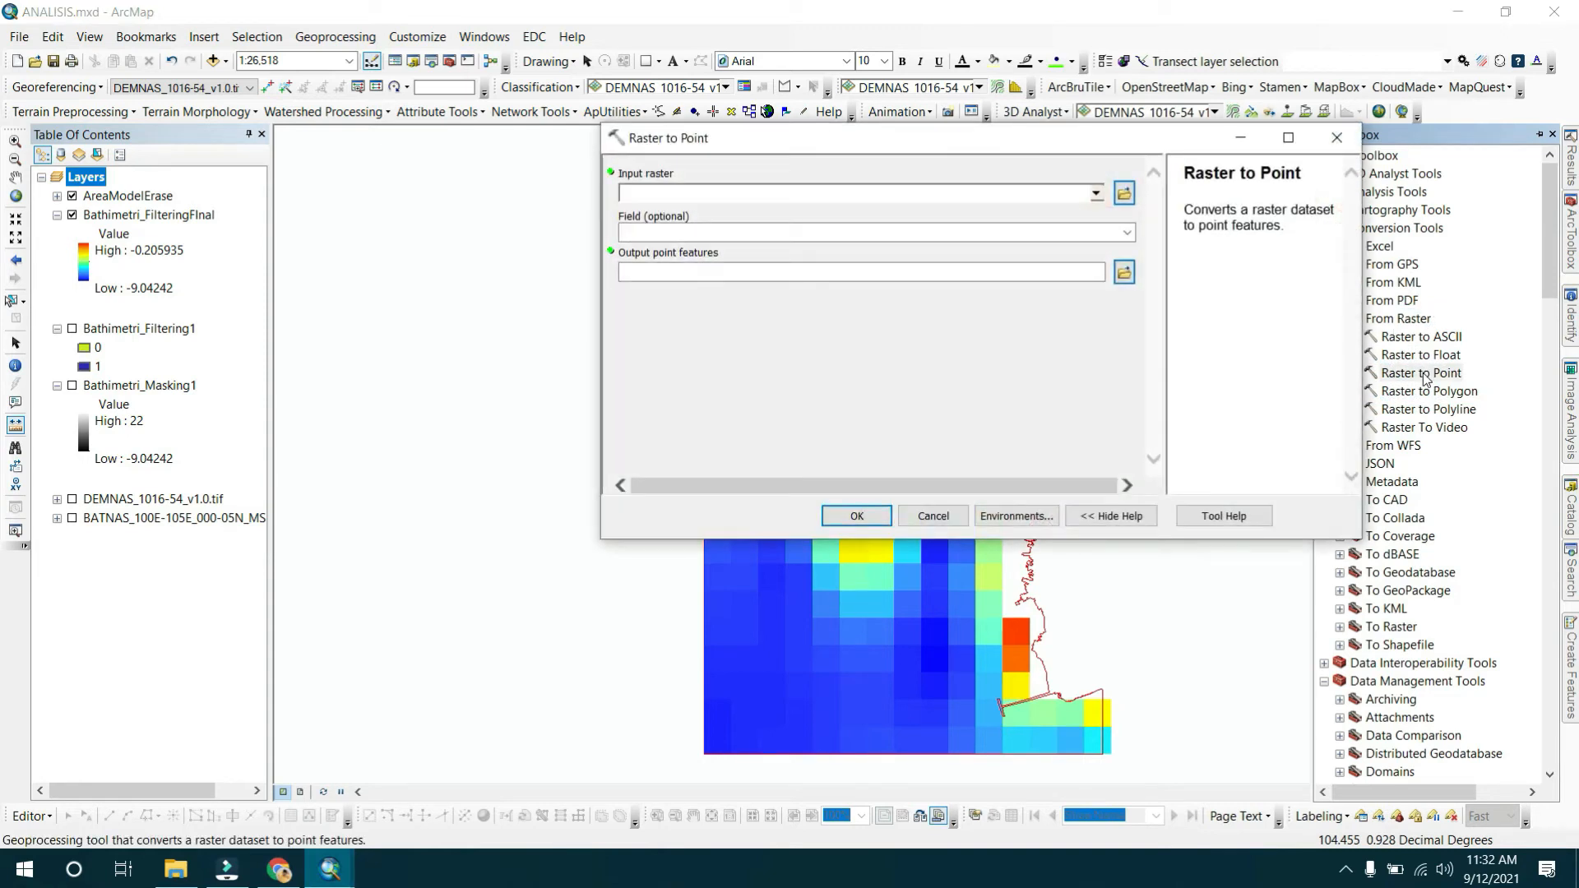
# Run Raster to Point on Bathimetri_FilteringFinal, saving the output as BathimetriPoint_1 in SHPModel.gdb.
pyautogui.moveTo(171, 217); pyautogui.dragTo(688, 195)
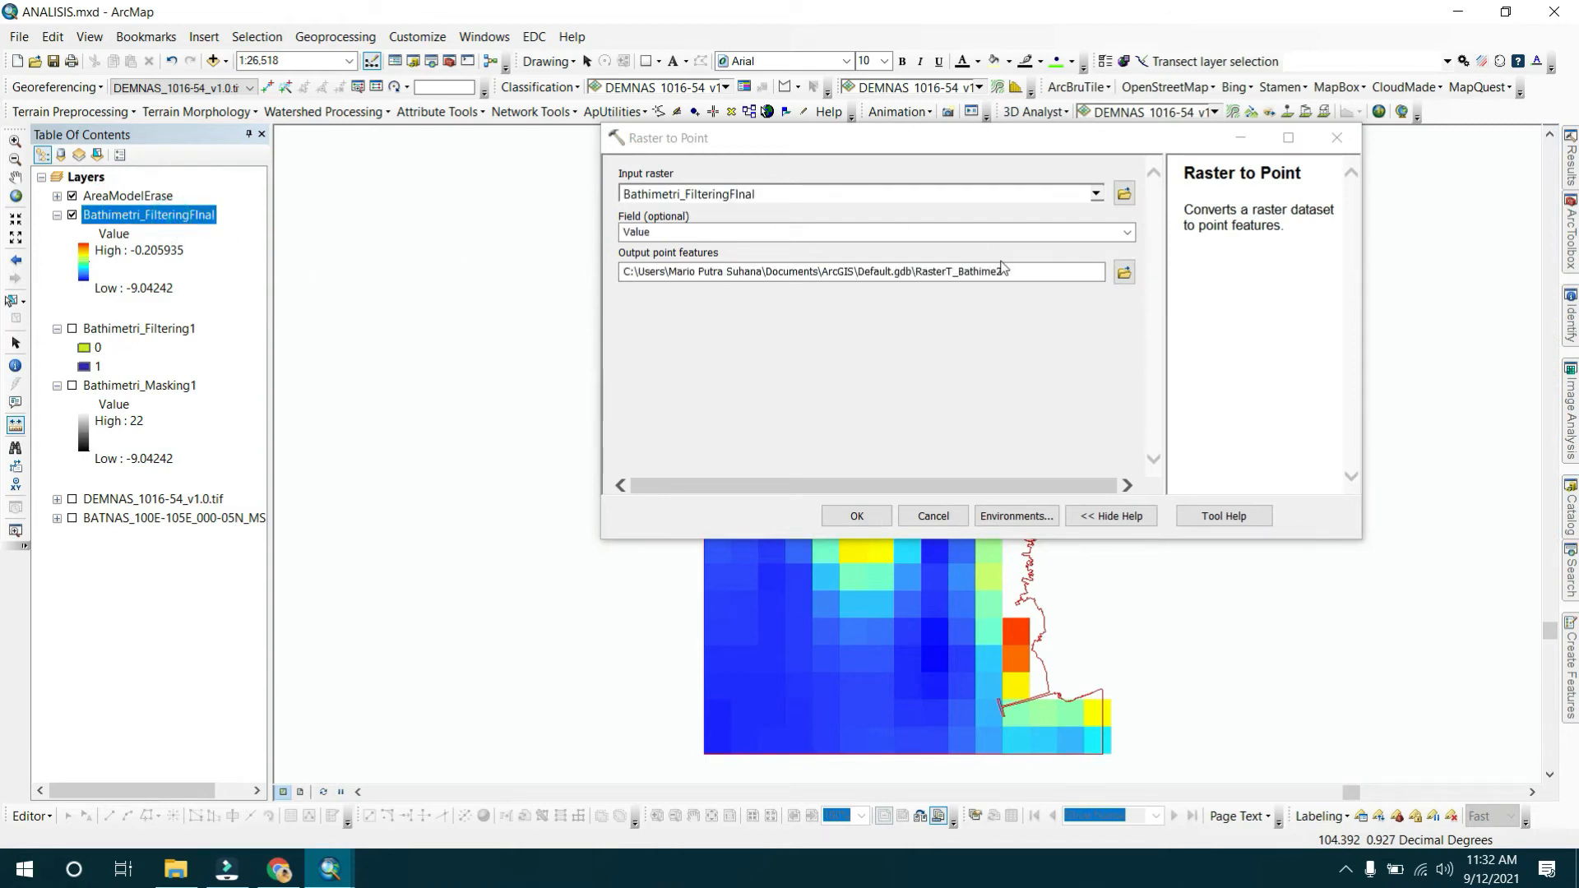
pyautogui.click(1123, 272)
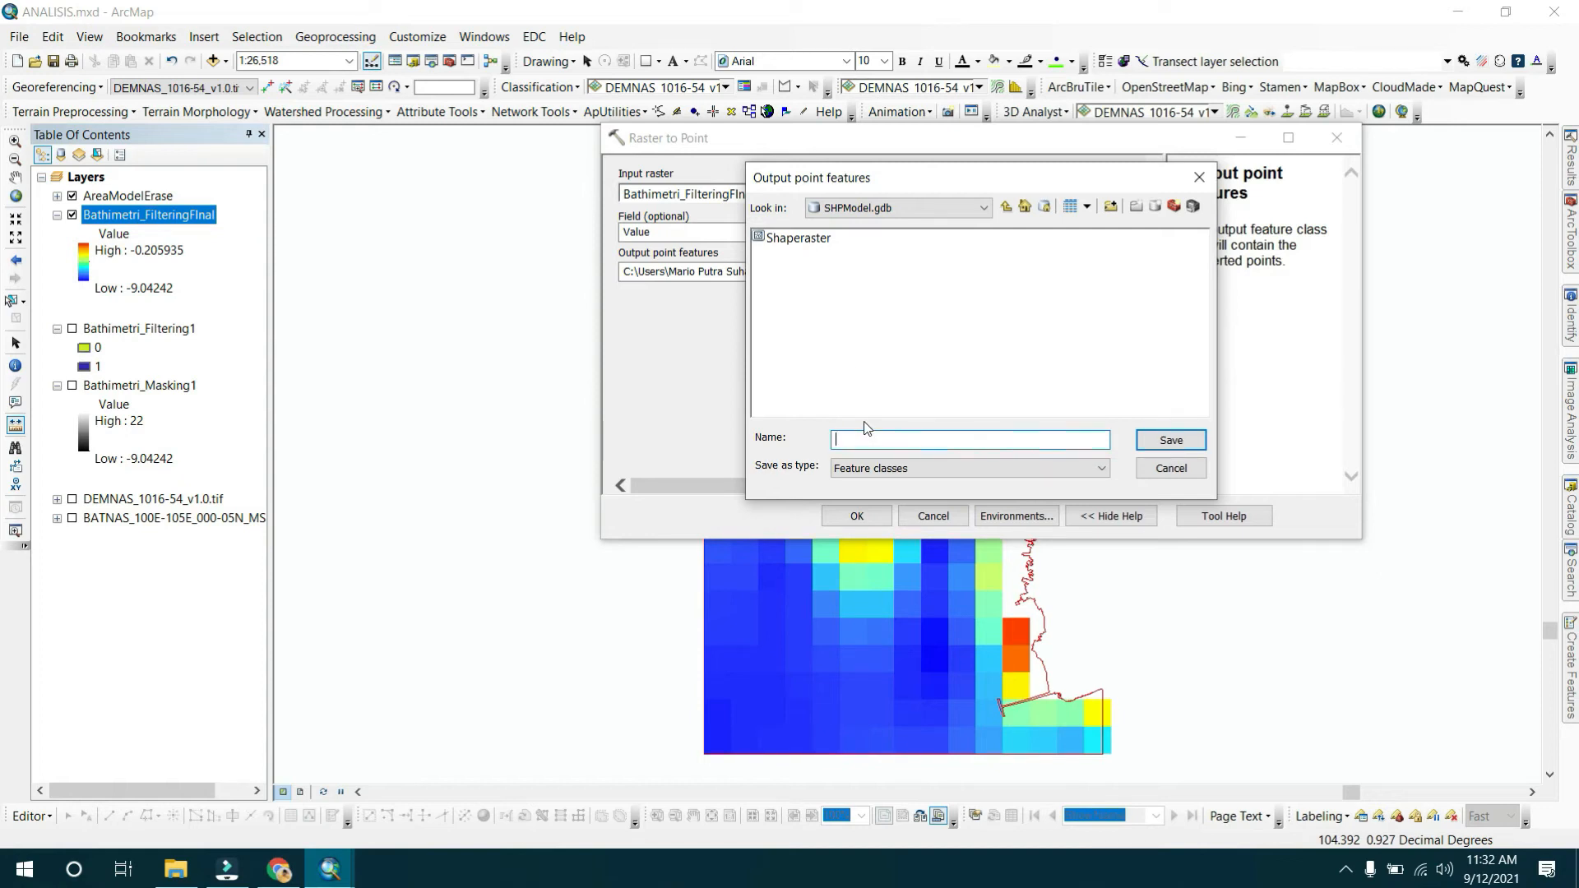
pyautogui.write('Bhatim')
pyautogui.write('1')
pyautogui.press('Return')
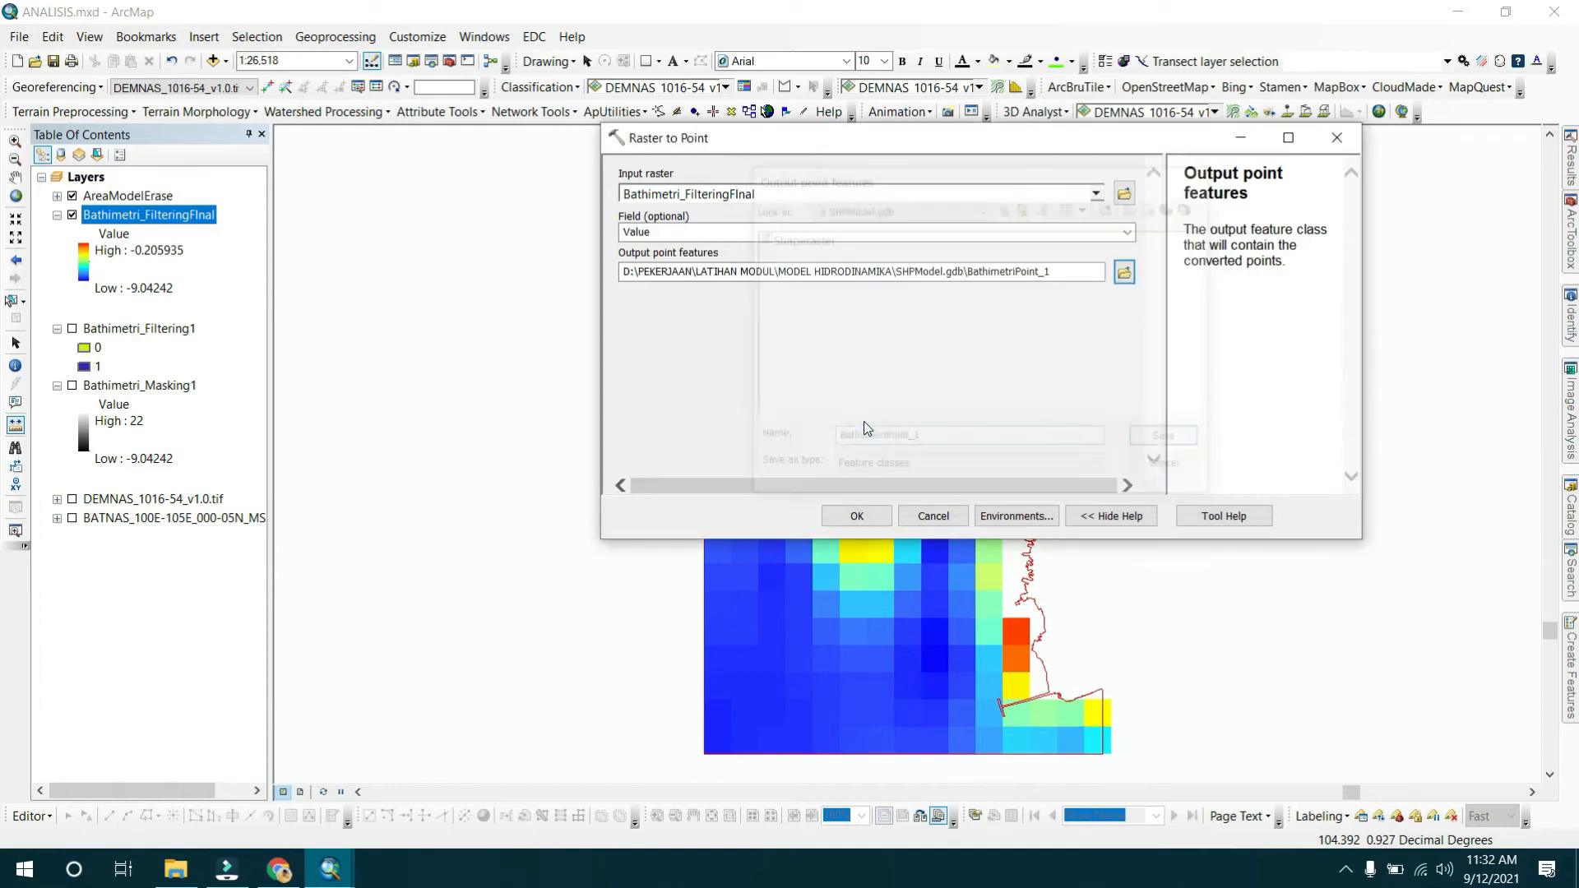
pyautogui.click(891, 518)
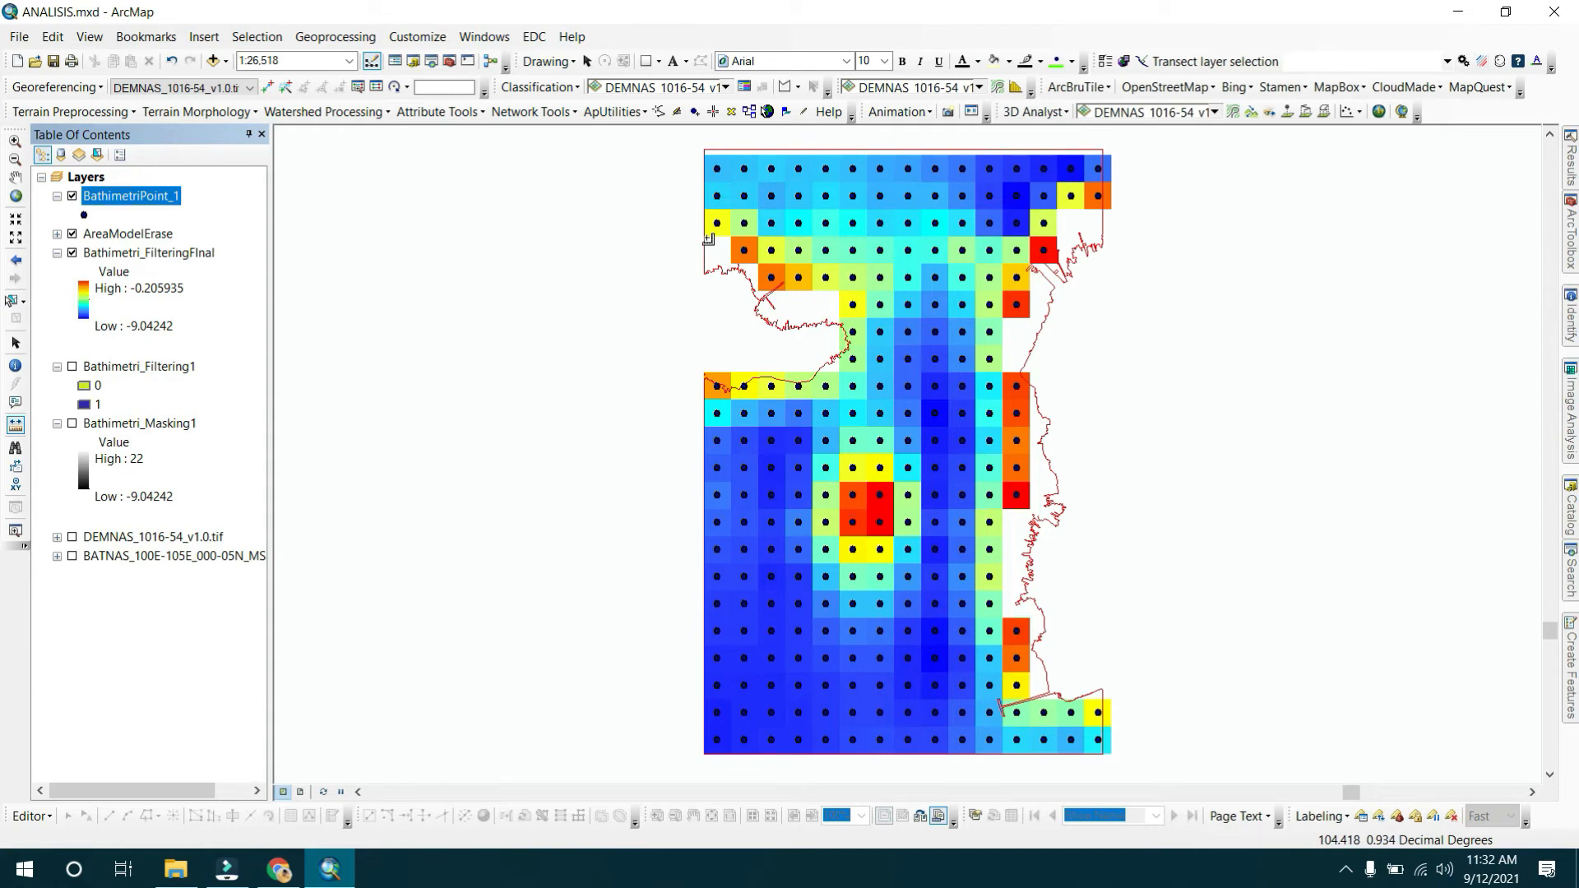
# Open the Contour tool from the Spatial Analyst Surface toolset in ArcToolbox.
pyautogui.click(1565, 261)
pyautogui.scroll(-15, 1477, 390)
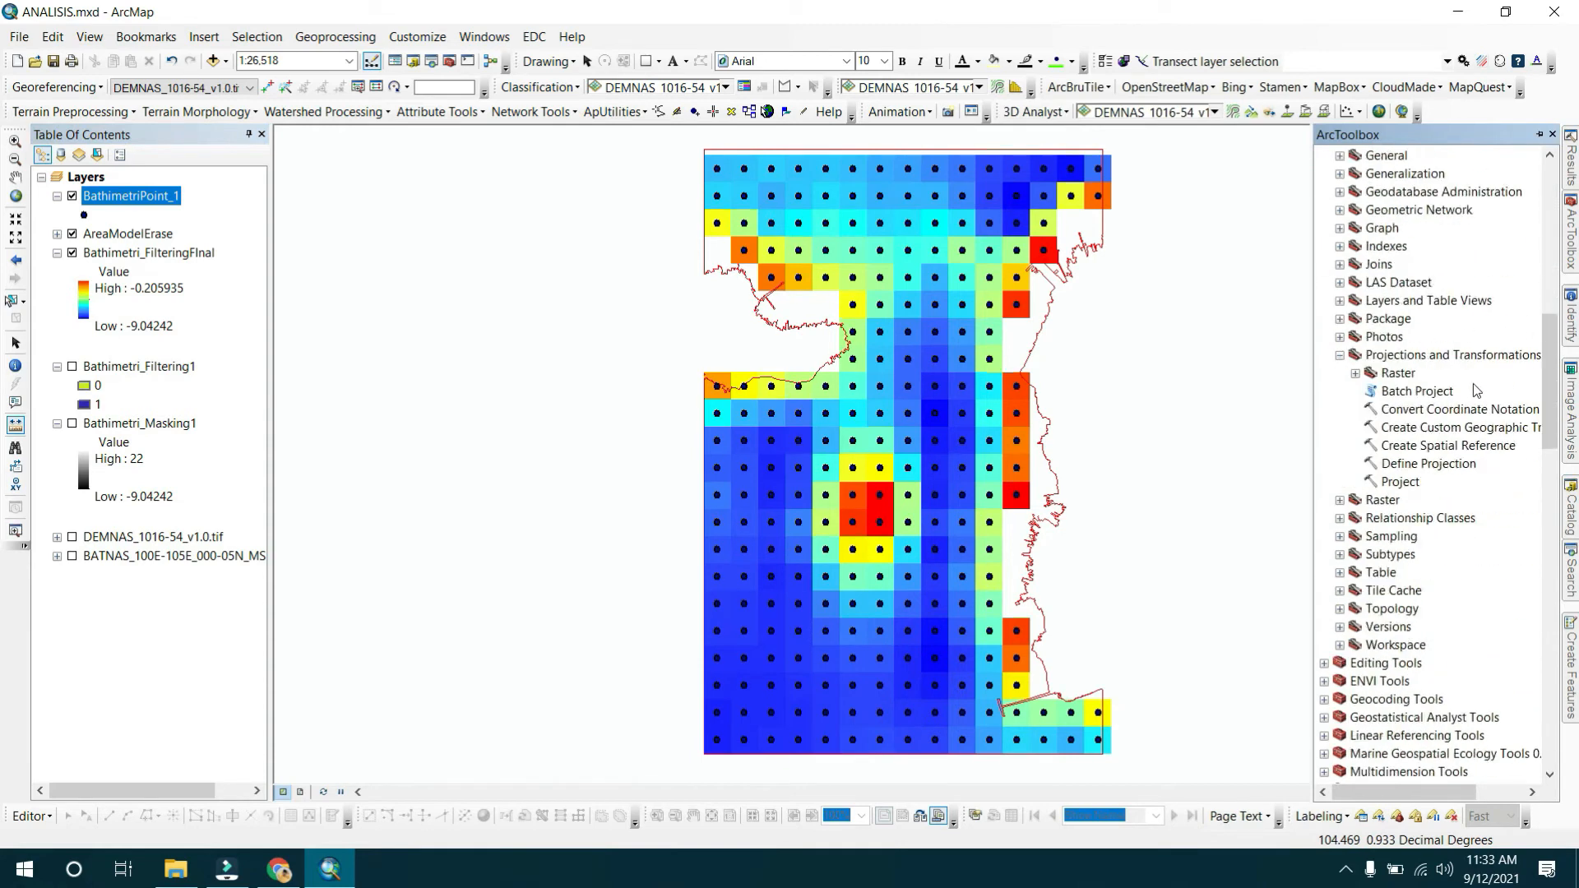
pyautogui.scroll(-7, 1480, 391)
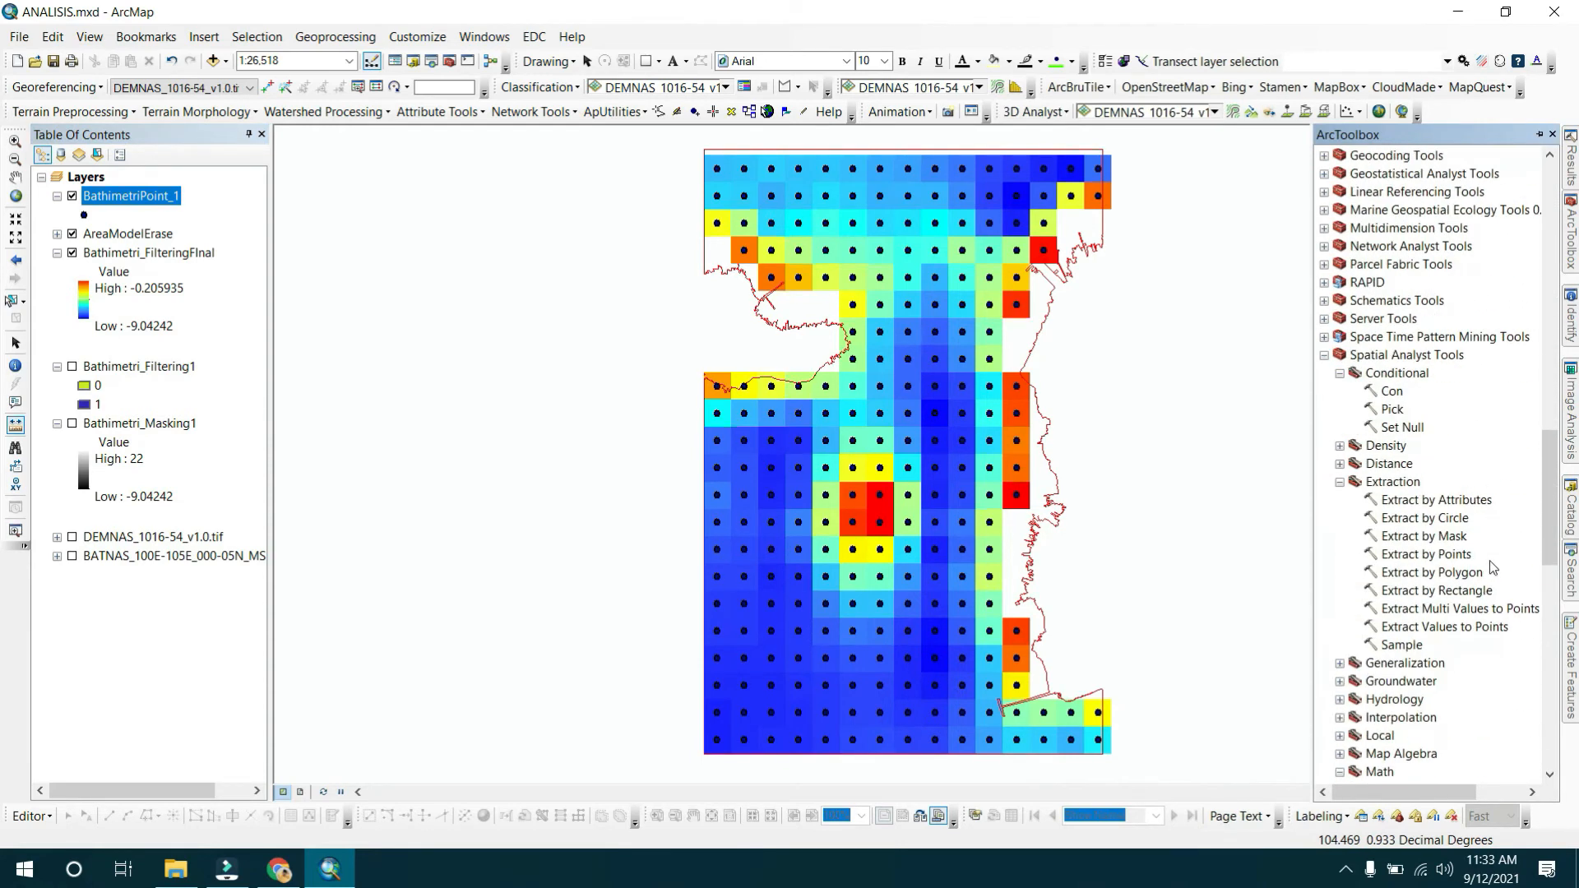
pyautogui.scroll(-8, 1487, 551)
pyautogui.scroll(11, 1480, 518)
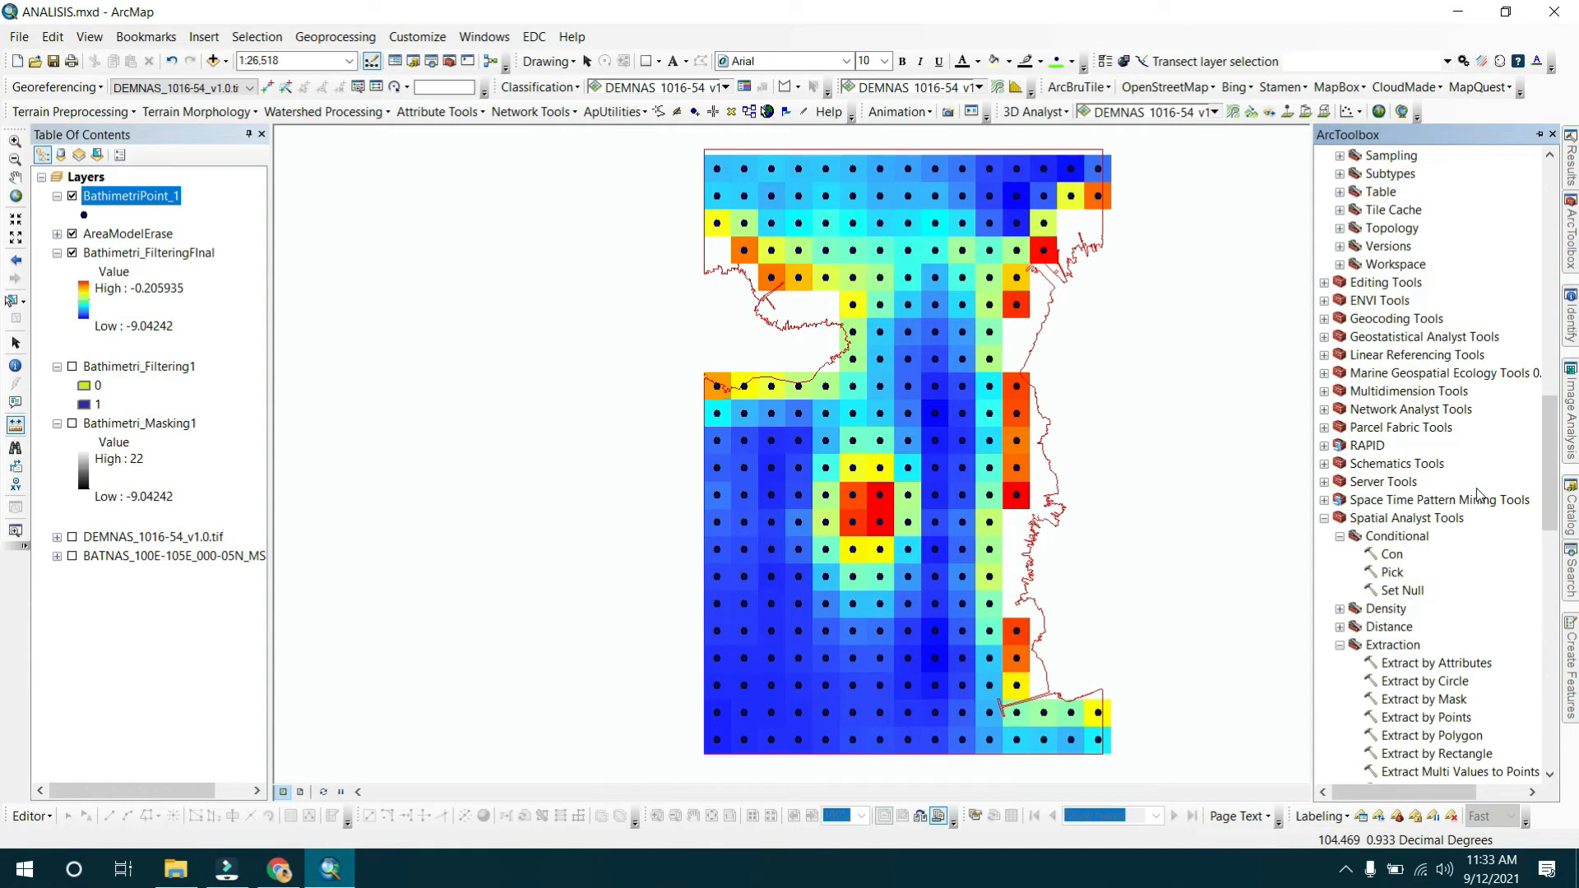
pyautogui.scroll(-20, 1395, 527)
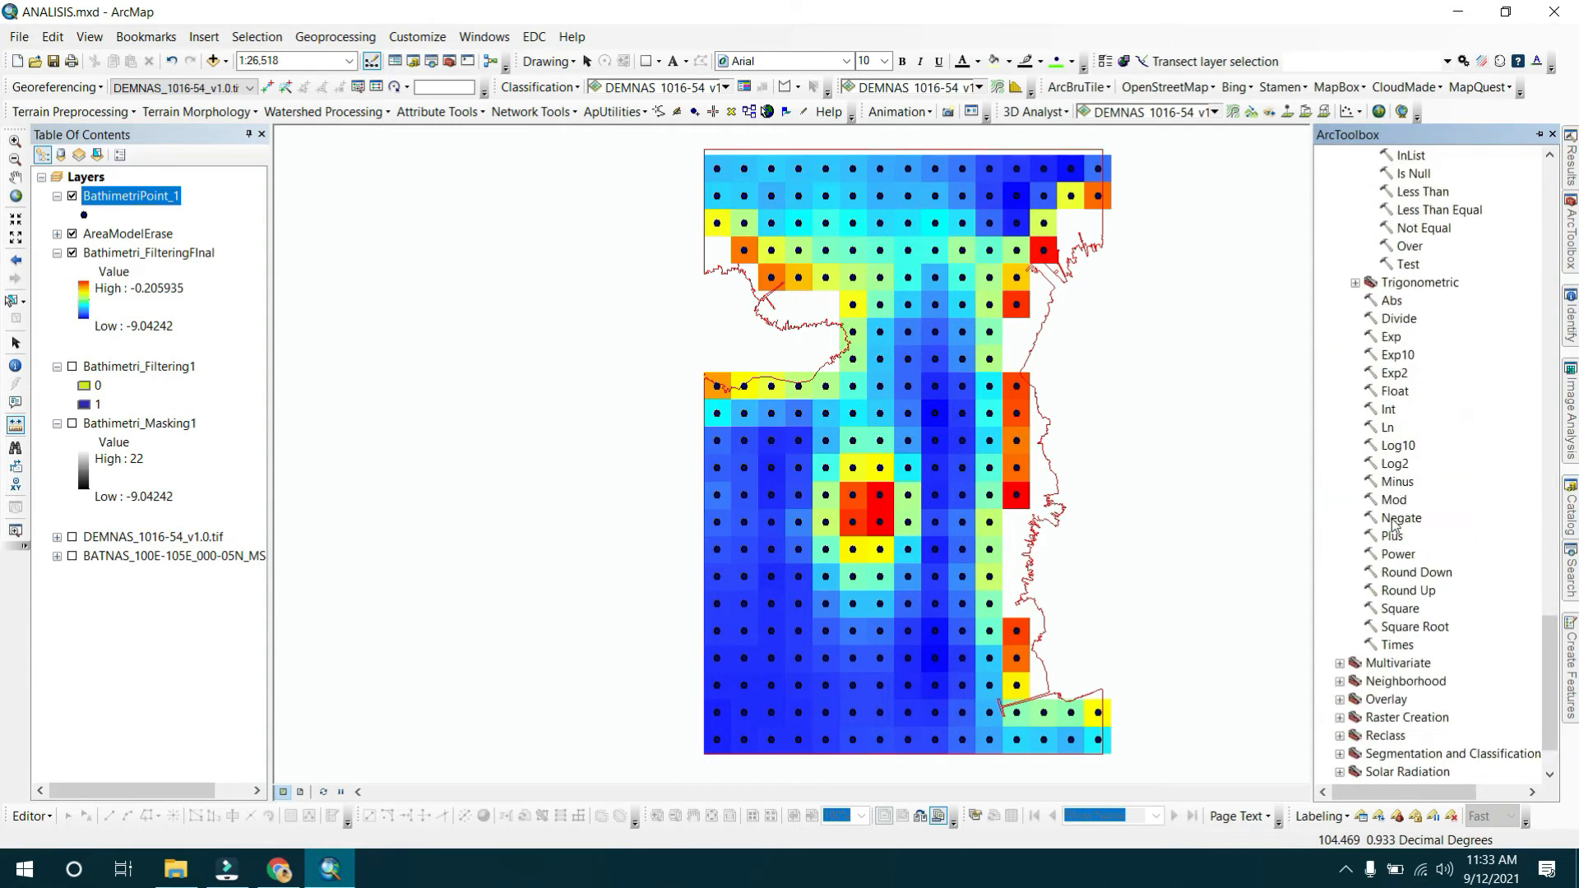
pyautogui.scroll(20, 1416, 570)
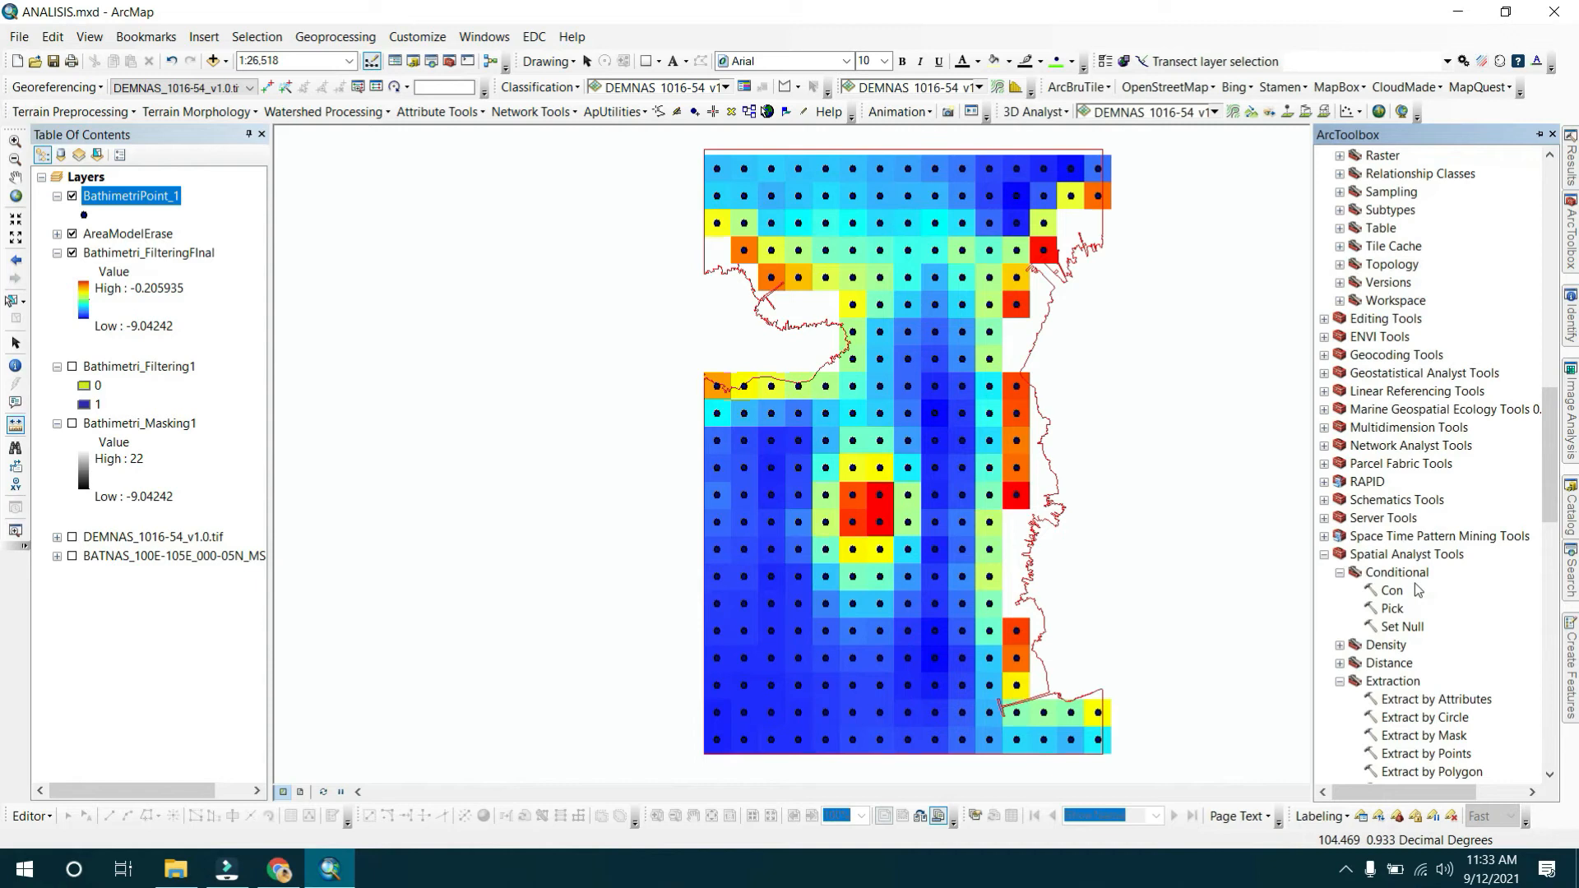
pyautogui.click(1324, 554)
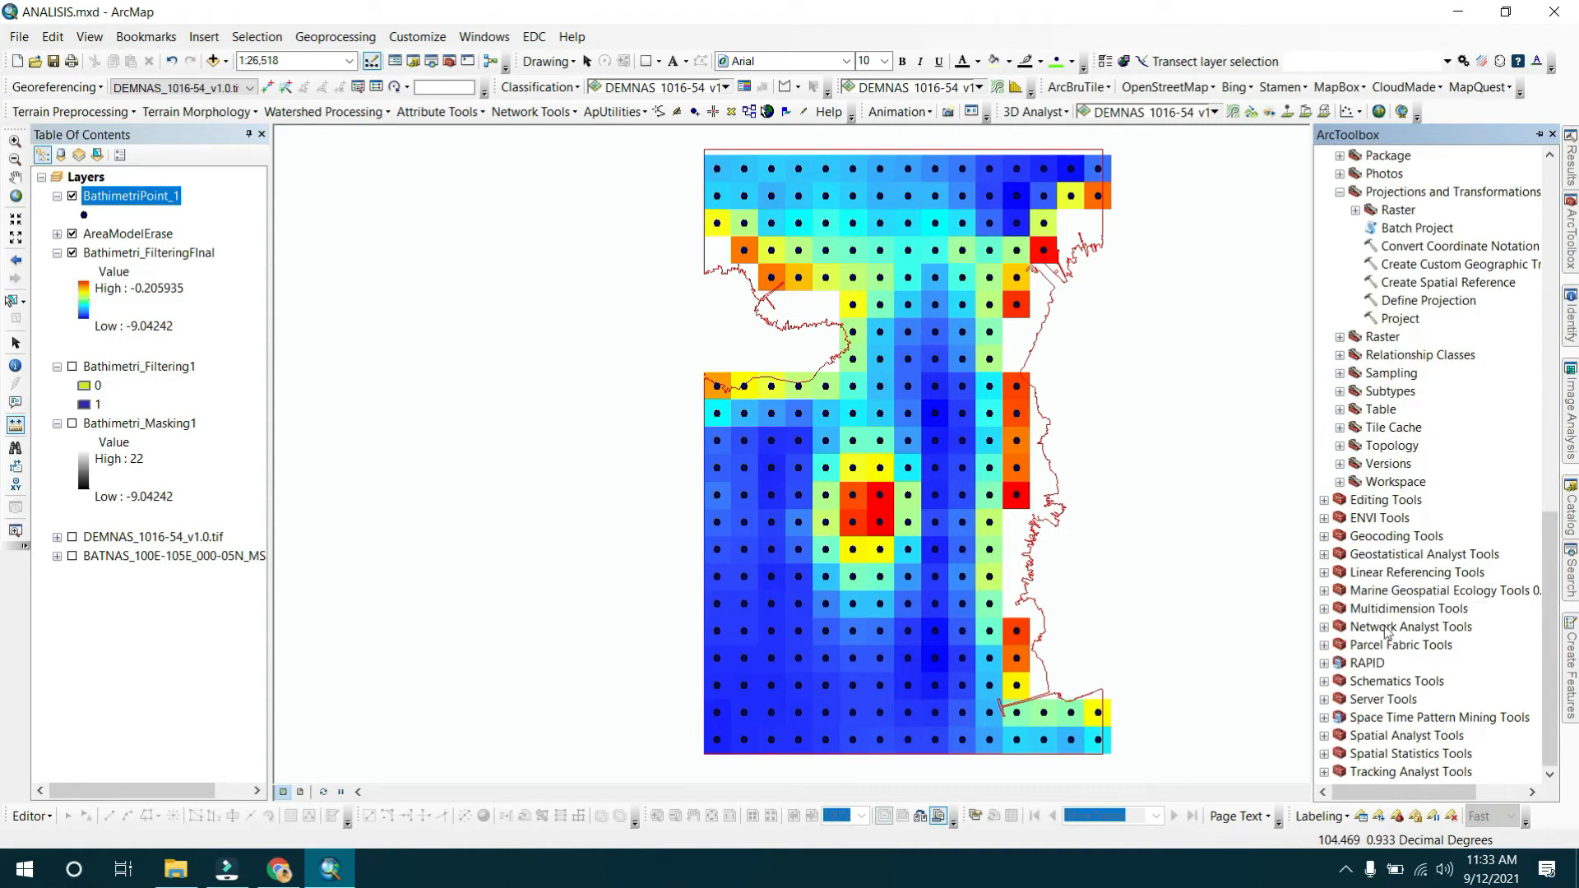
pyautogui.doubleClick(1381, 735)
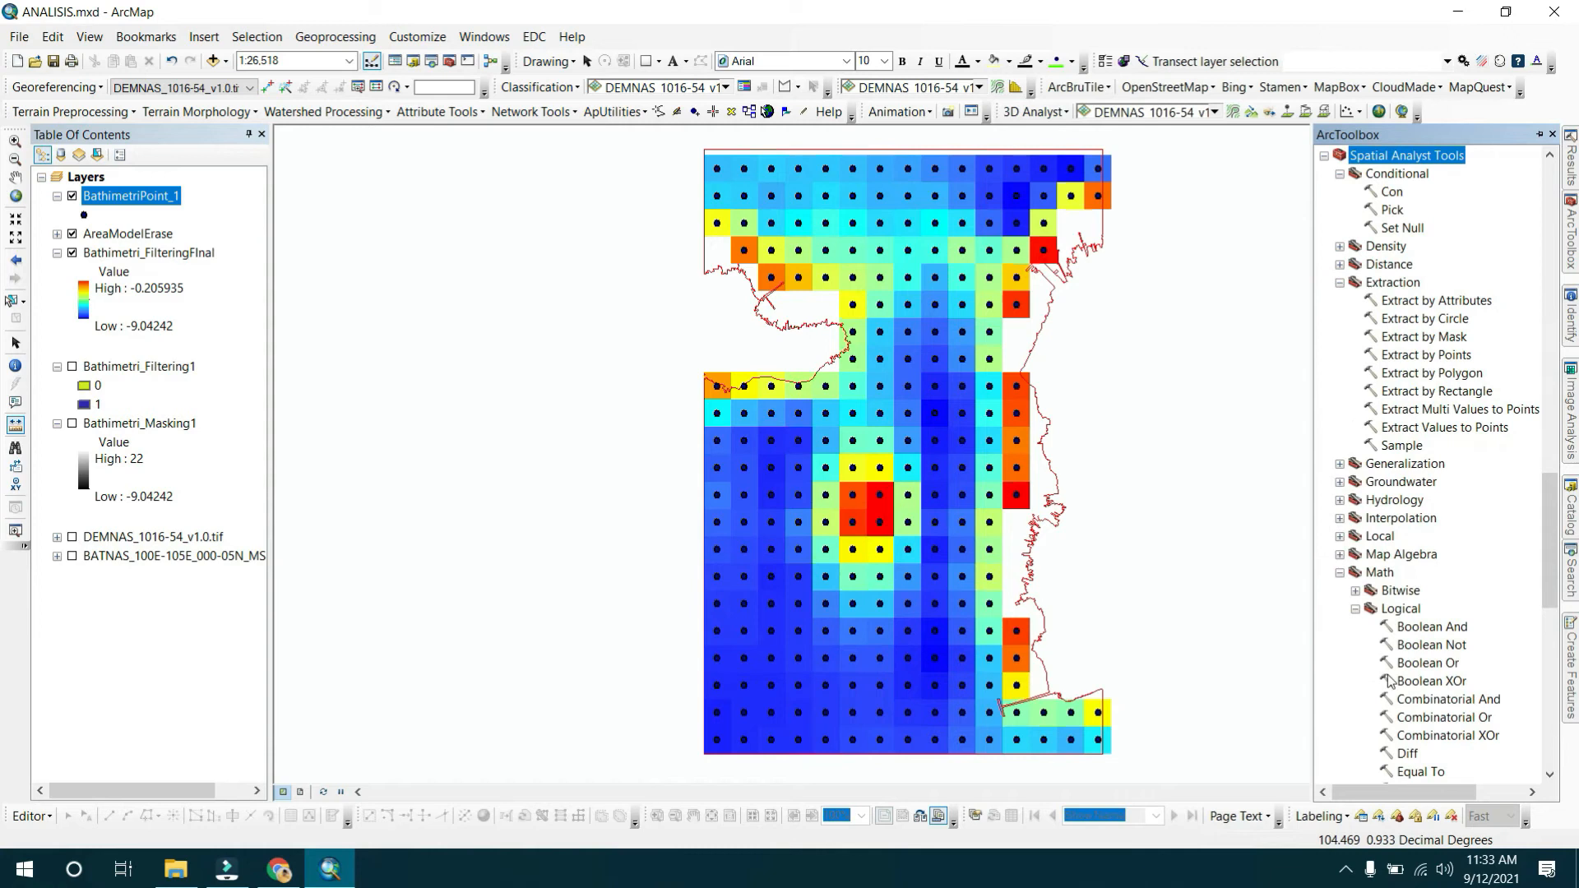
pyautogui.scroll(-15, 1451, 578)
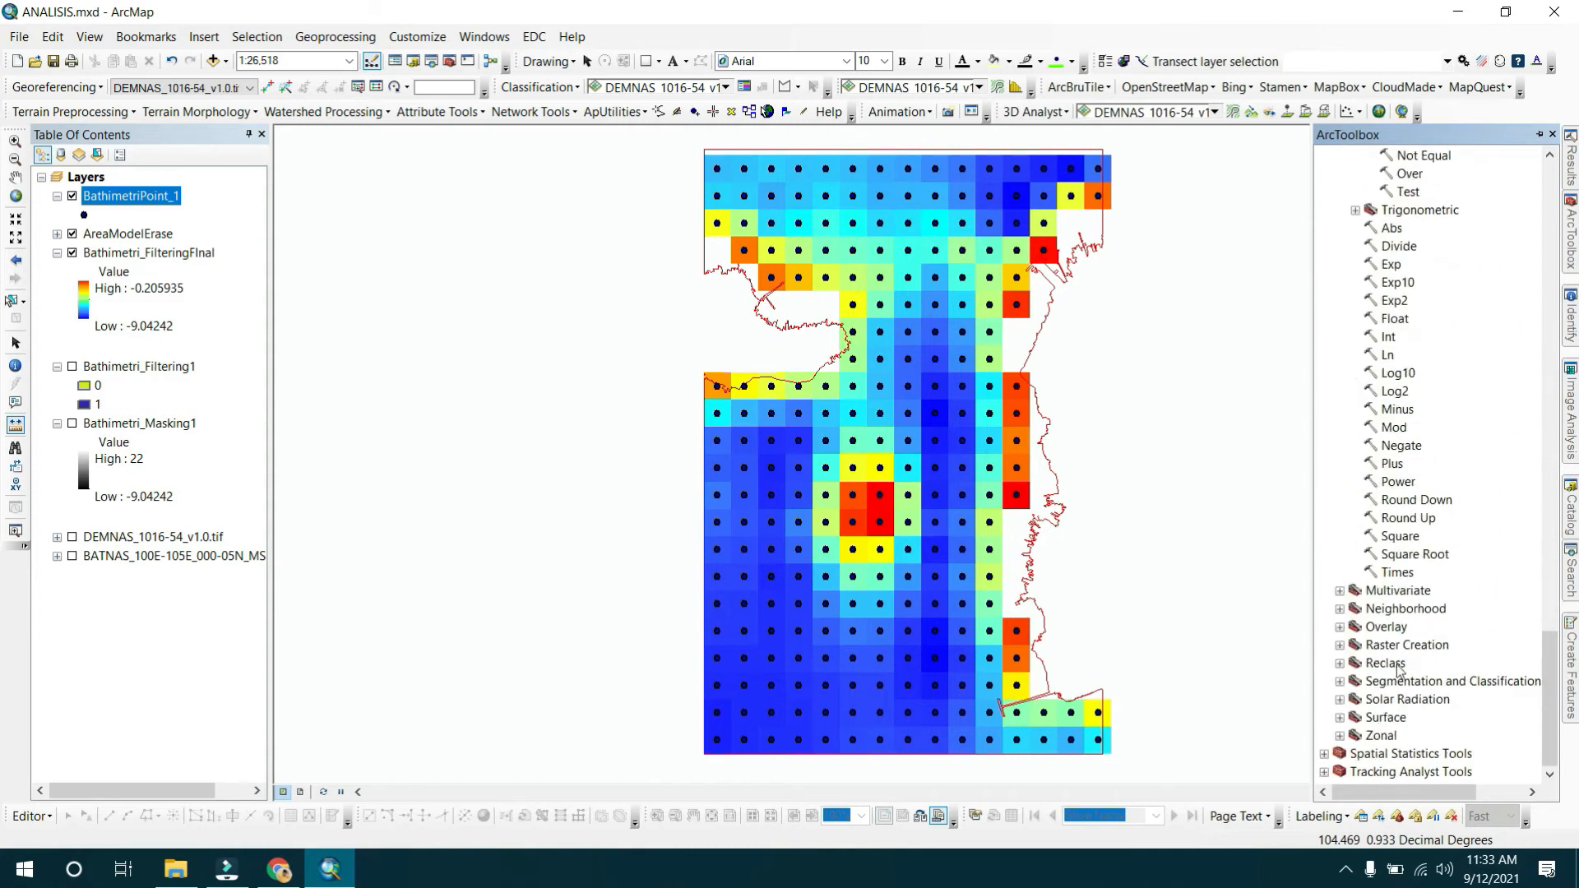
pyautogui.click(1386, 718)
pyautogui.doubleClick(1387, 717)
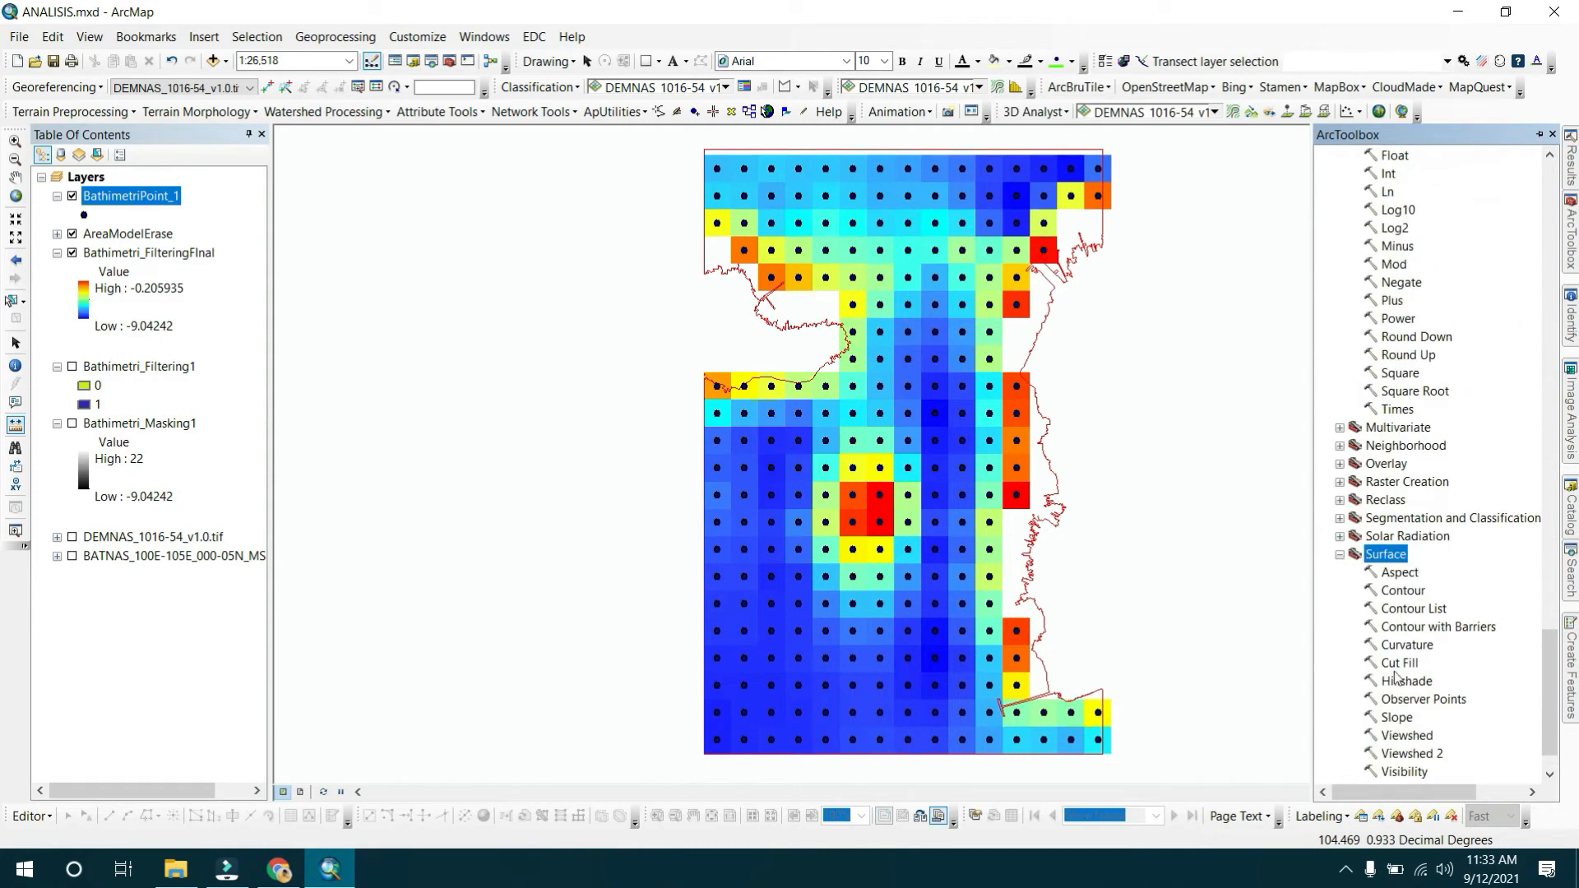
pyautogui.doubleClick(1403, 592)
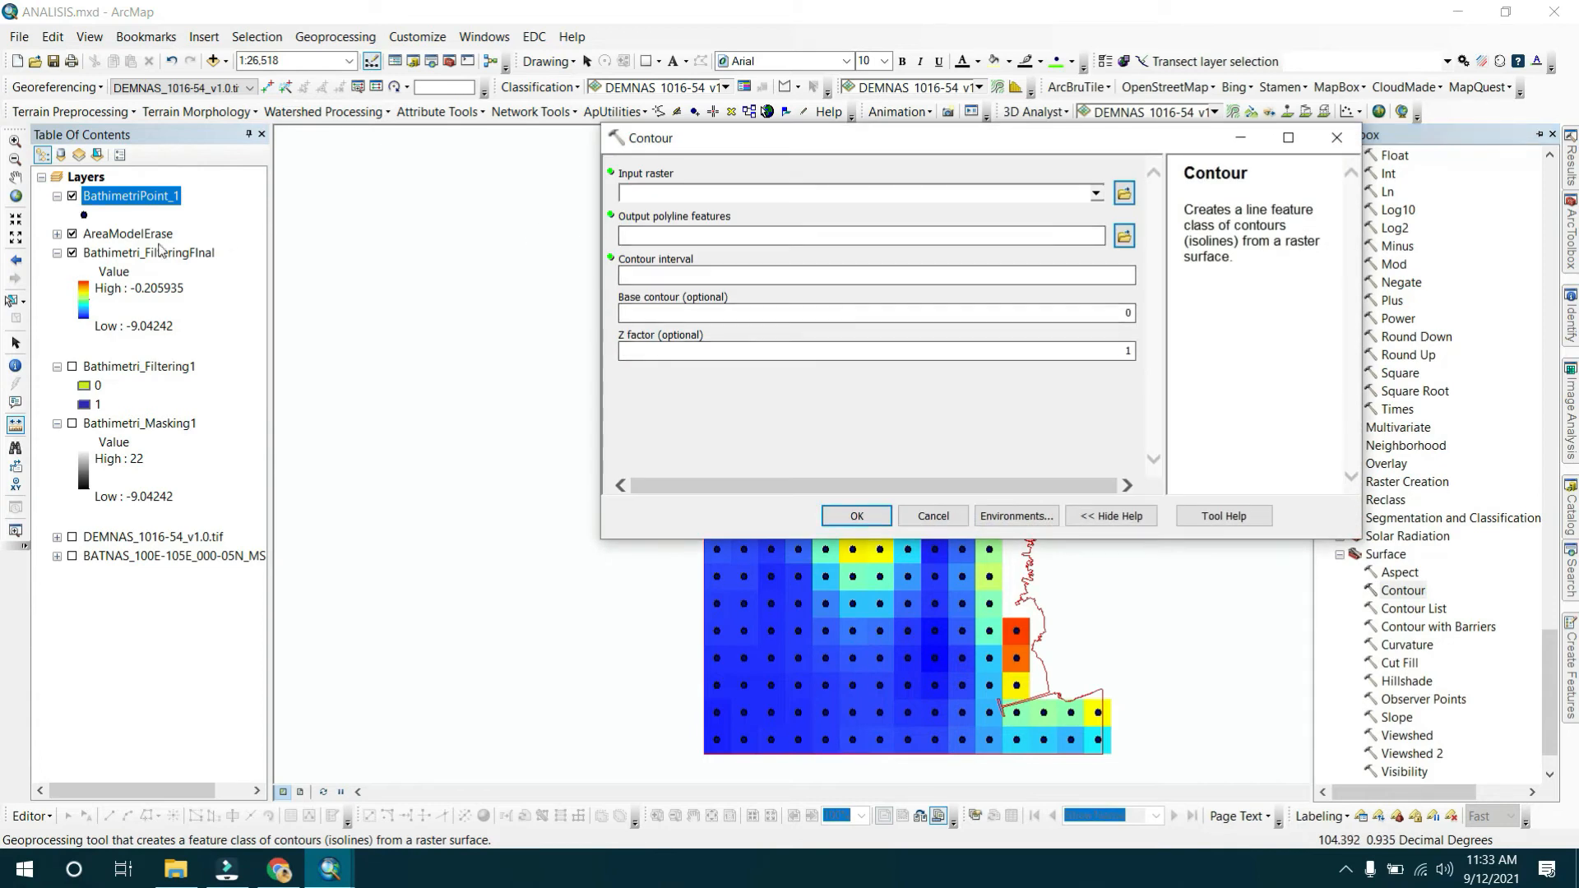
# Generate contours from Bathimetri_FilteringFinal with a 0.5 interval, saving them as Kontur_1 in SHPModel.gdb.
pyautogui.click(153, 252)
pyautogui.moveTo(173, 260); pyautogui.dragTo(659, 195)
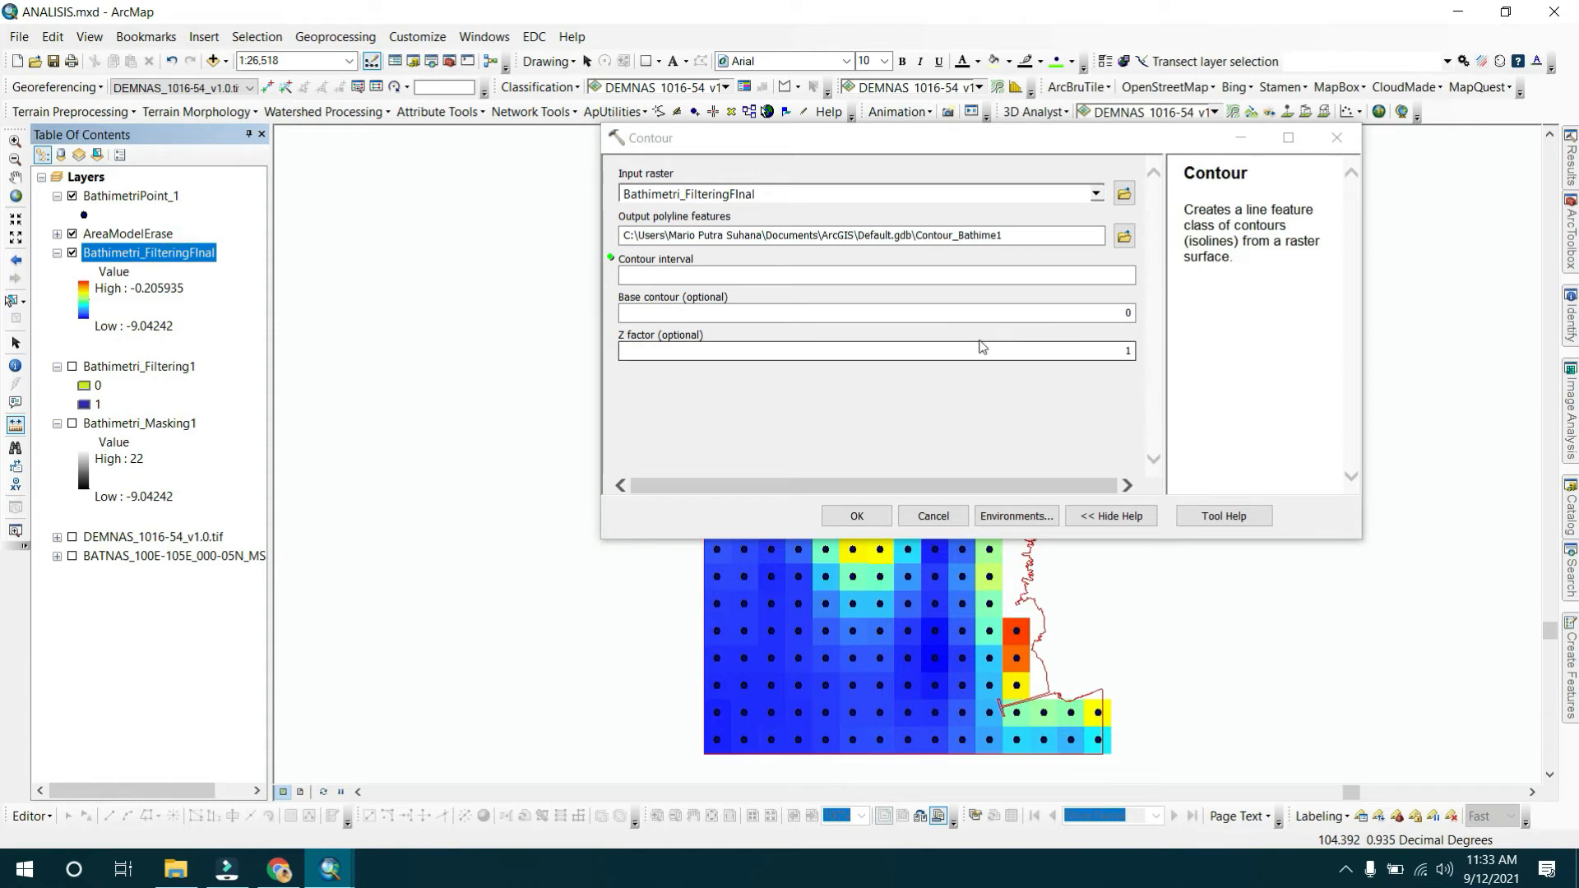
pyautogui.click(998, 277)
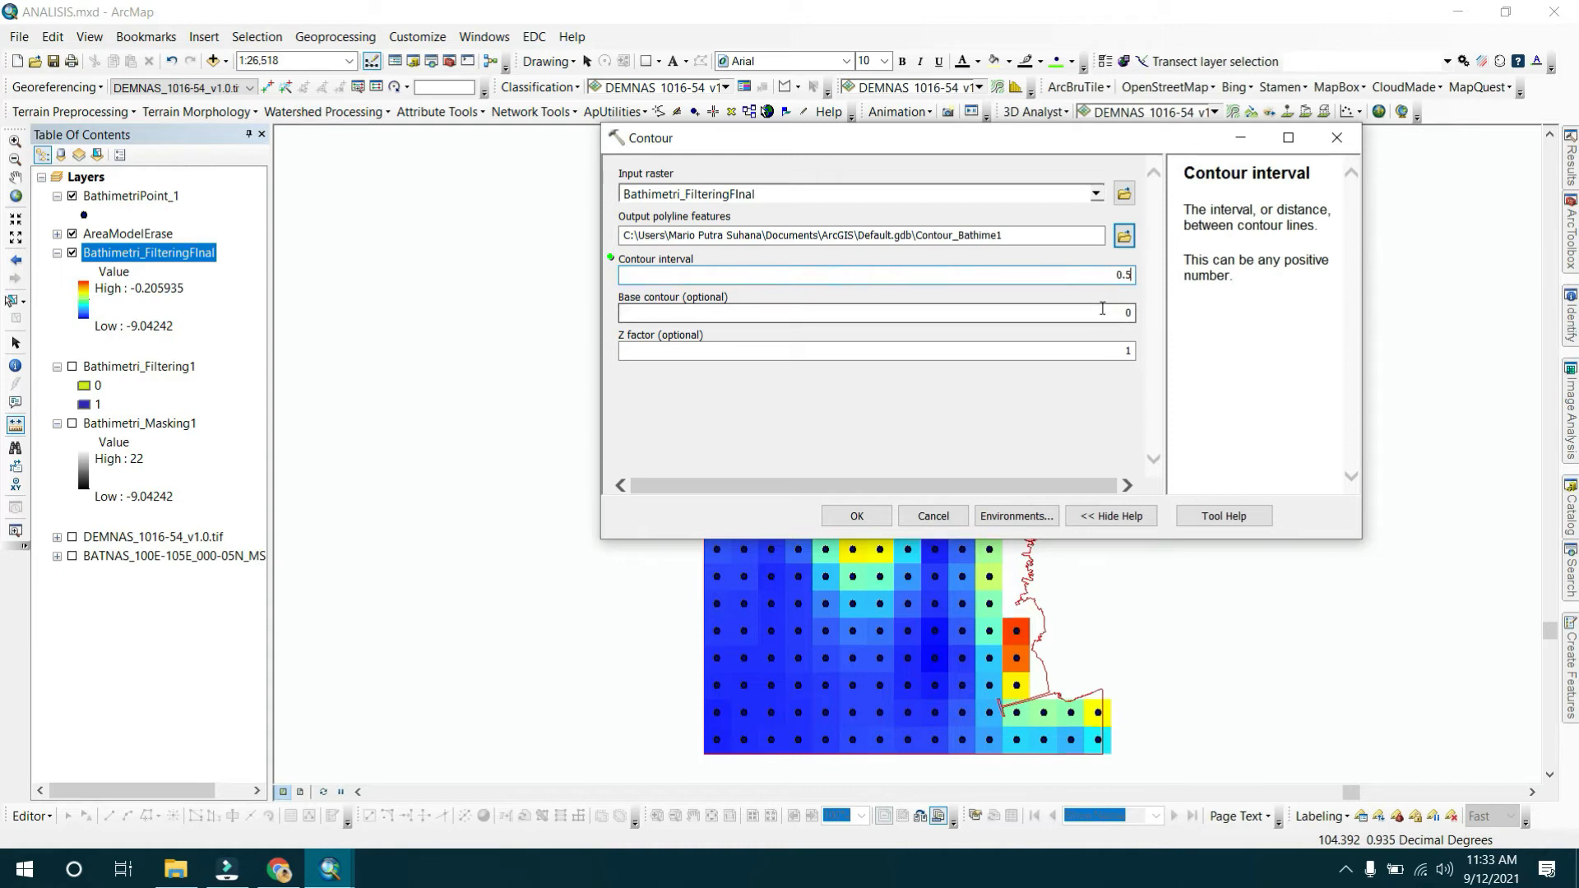
pyautogui.moveTo(1131, 277); pyautogui.dragTo(1122, 278)
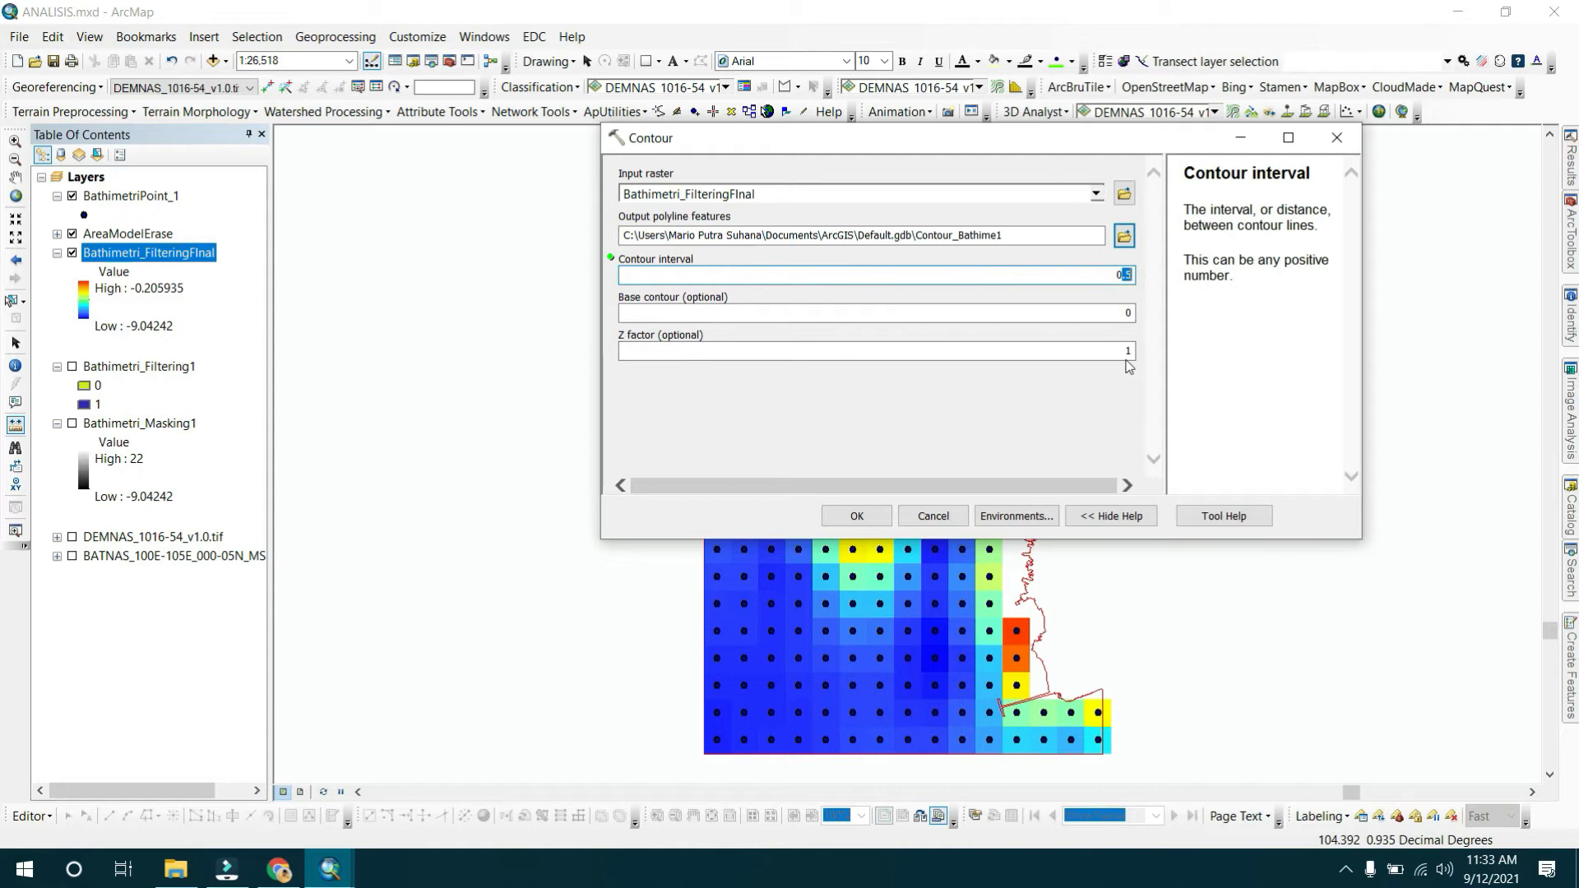
pyautogui.click(1119, 281)
pyautogui.click(1123, 237)
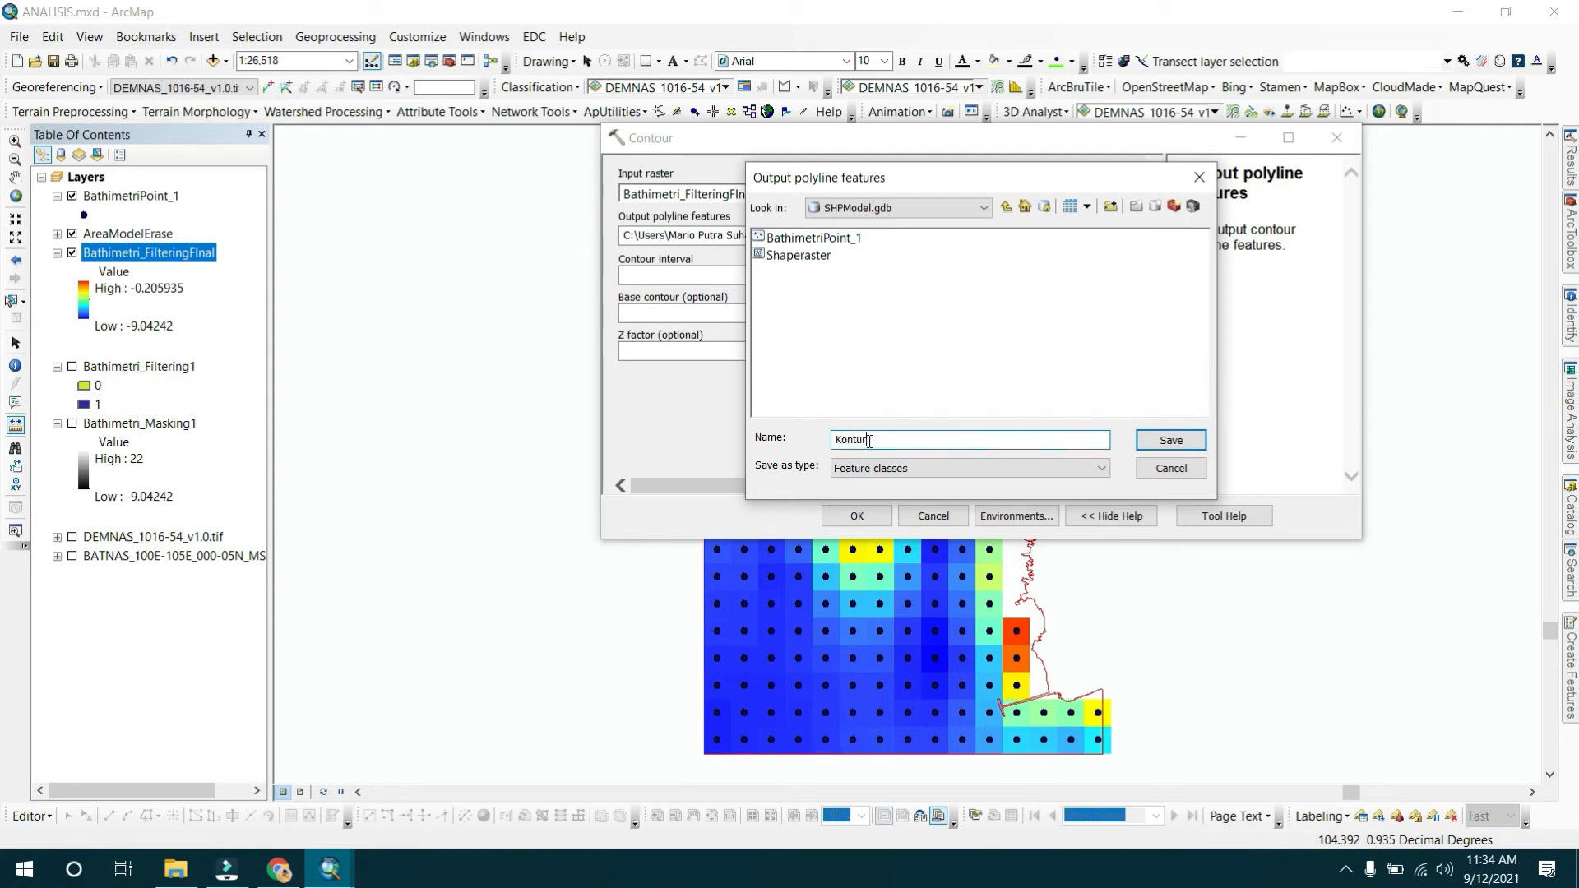
pyautogui.press('Return')
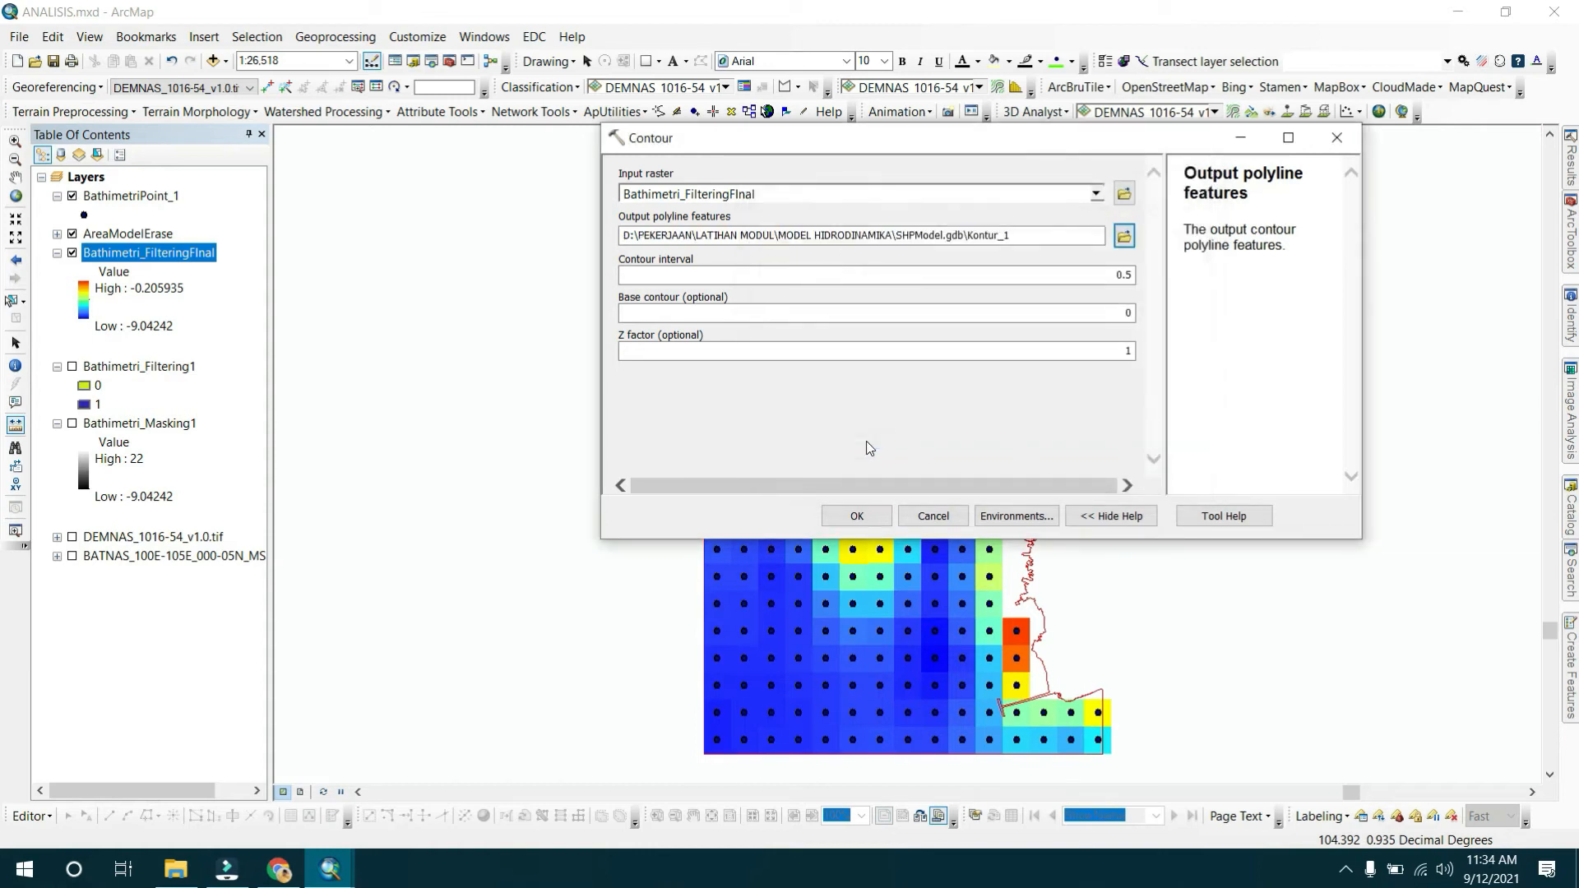
pyautogui.click(856, 515)
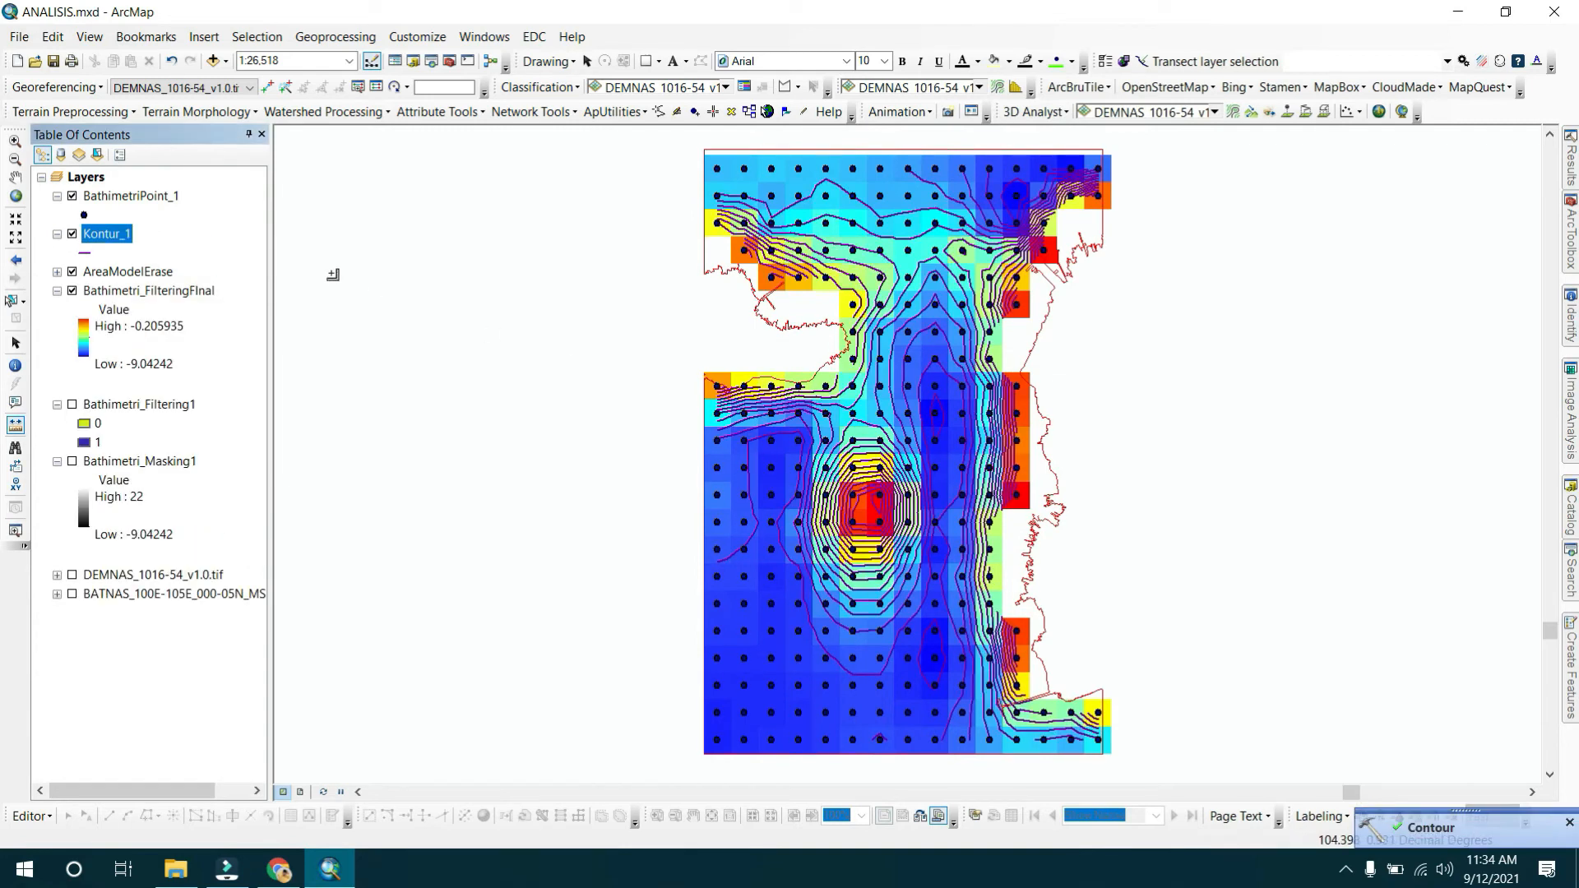
# Hide the BathimetriPoint_1 points and the Bathimetri_FilteringFinal raster to show only the contours.
pyautogui.click(72, 196)
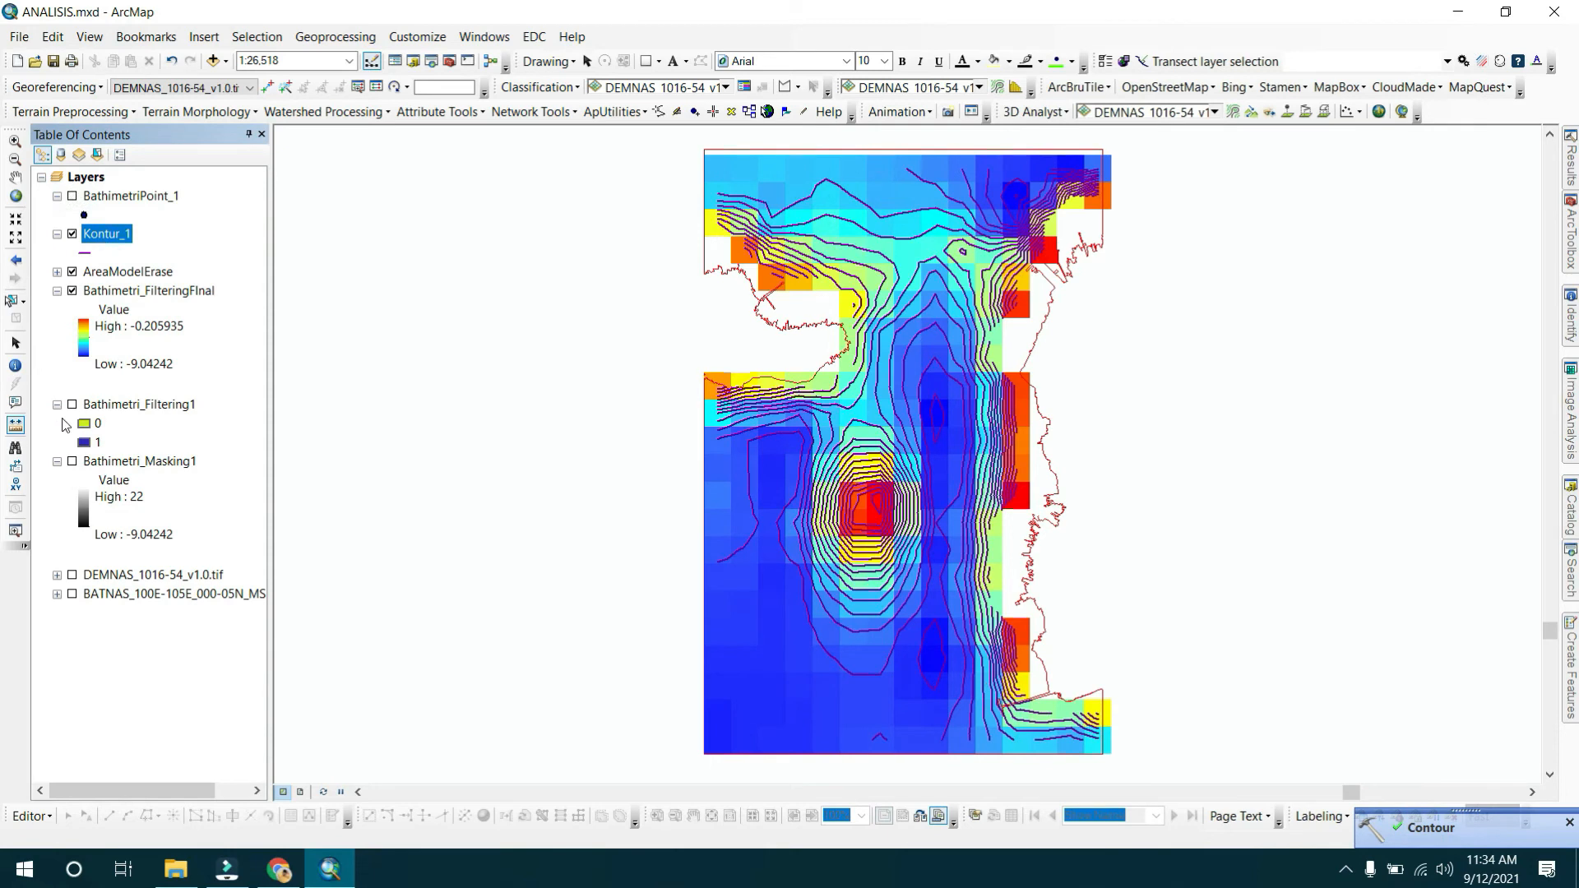
pyautogui.click(72, 291)
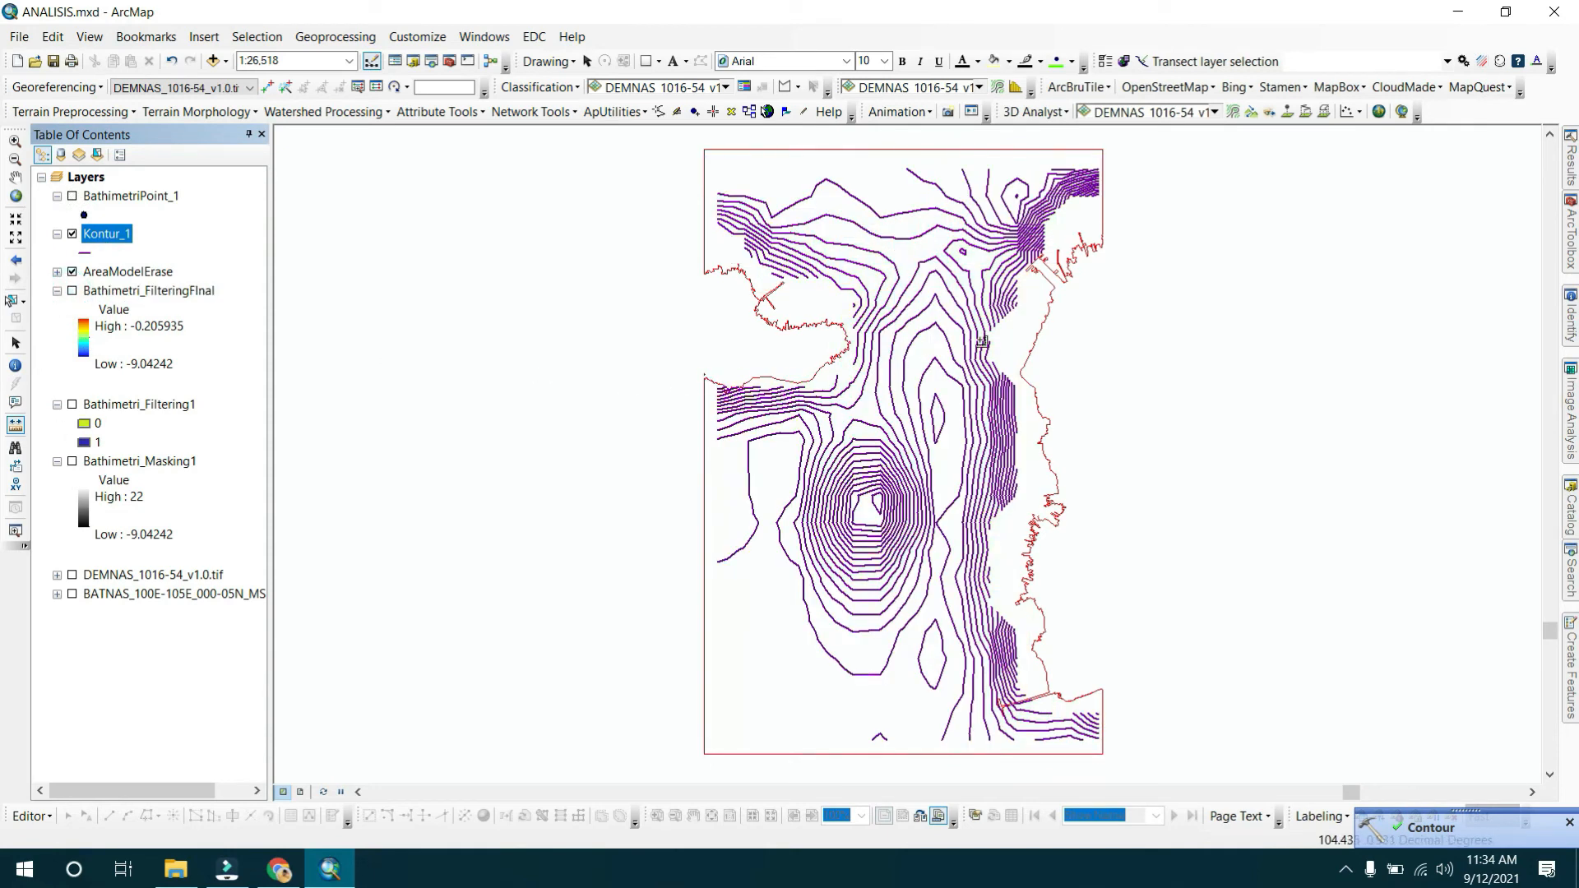
pyautogui.click(72, 291)
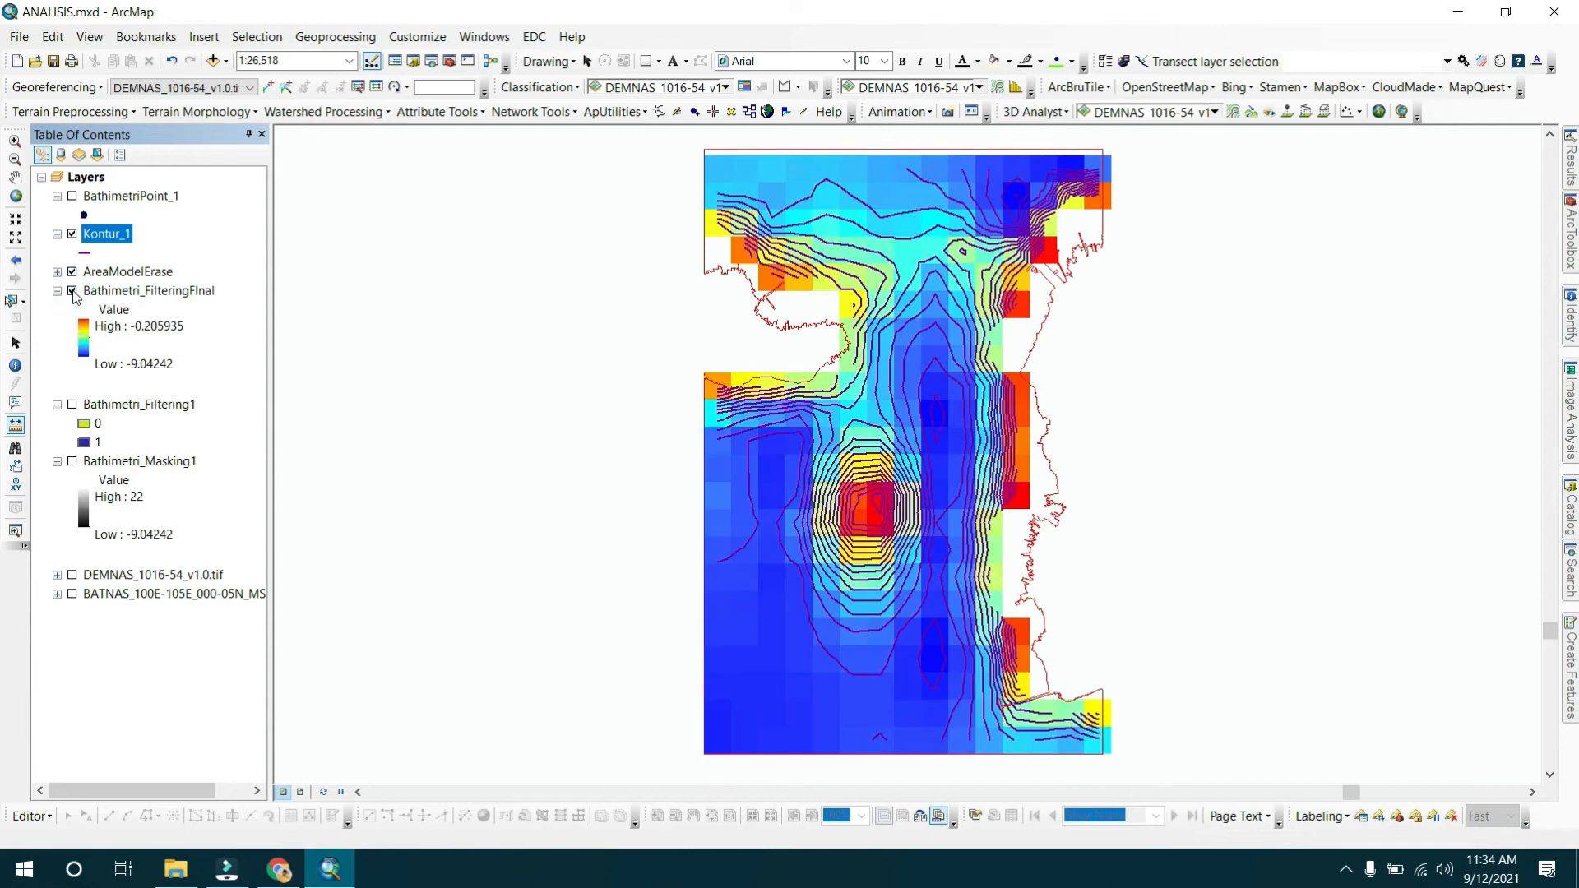
pyautogui.click(72, 291)
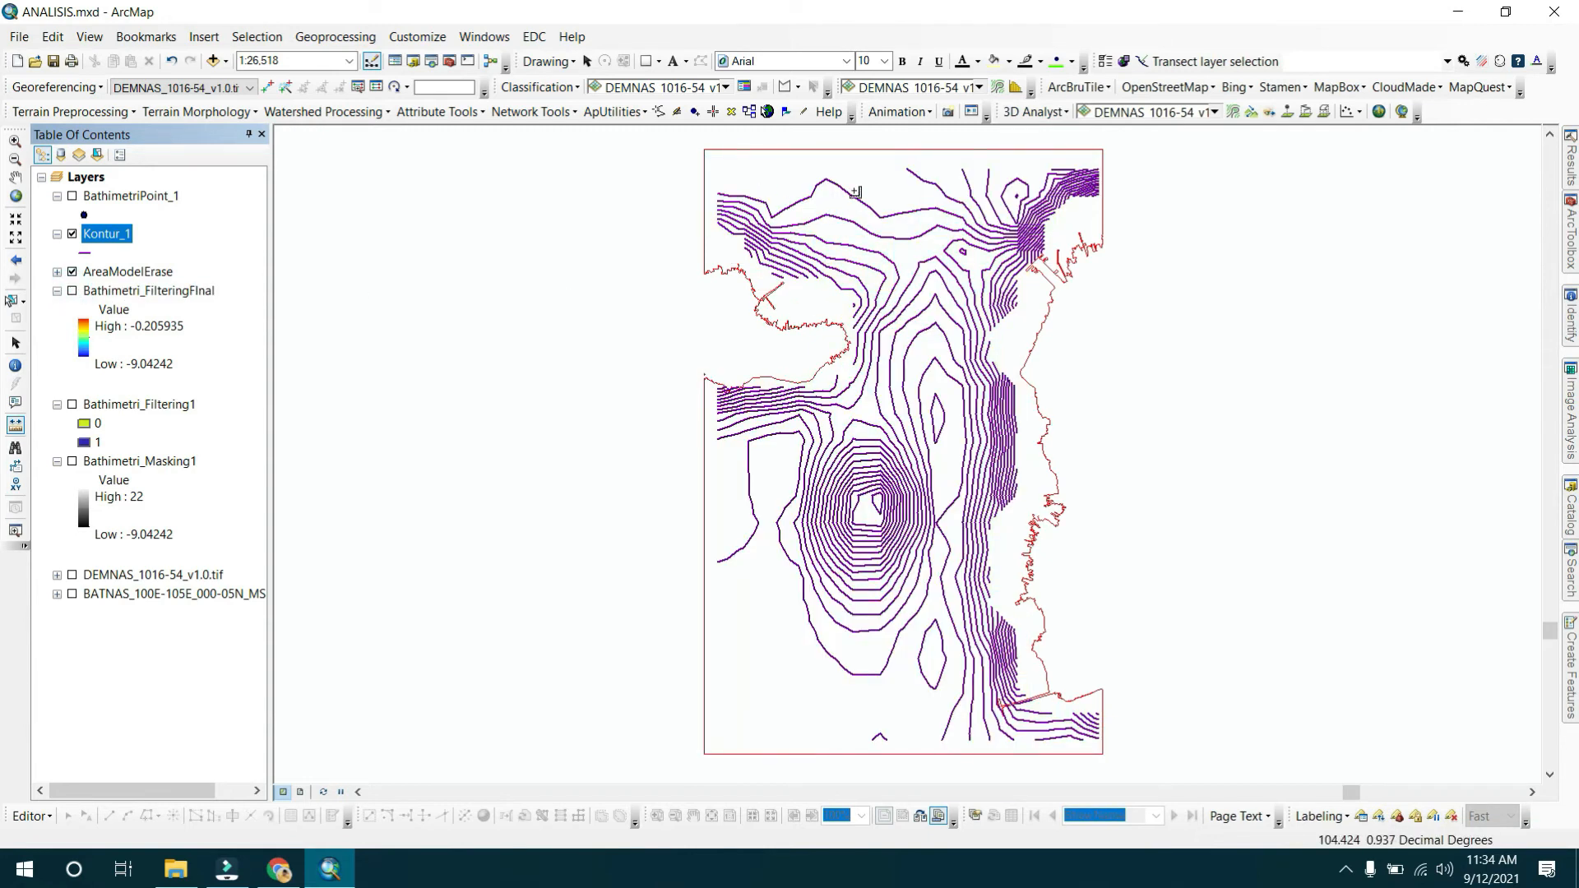
# Open the Feature Vertices To Points tool from the Data Management Features toolset.
pyautogui.moveTo(1567, 259)
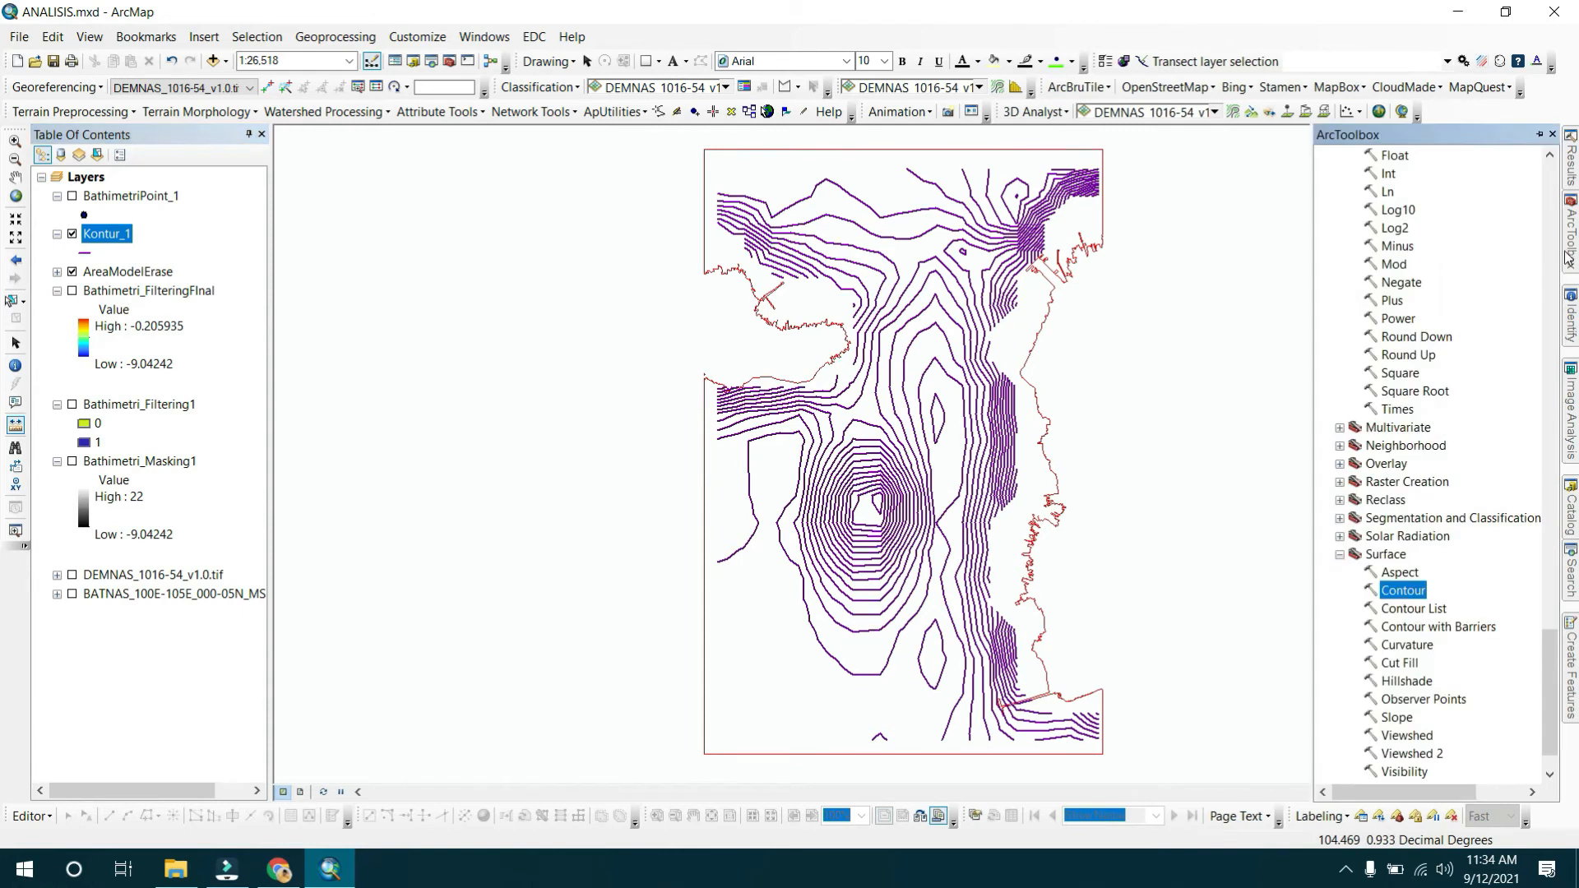
pyautogui.scroll(20, 1438, 448)
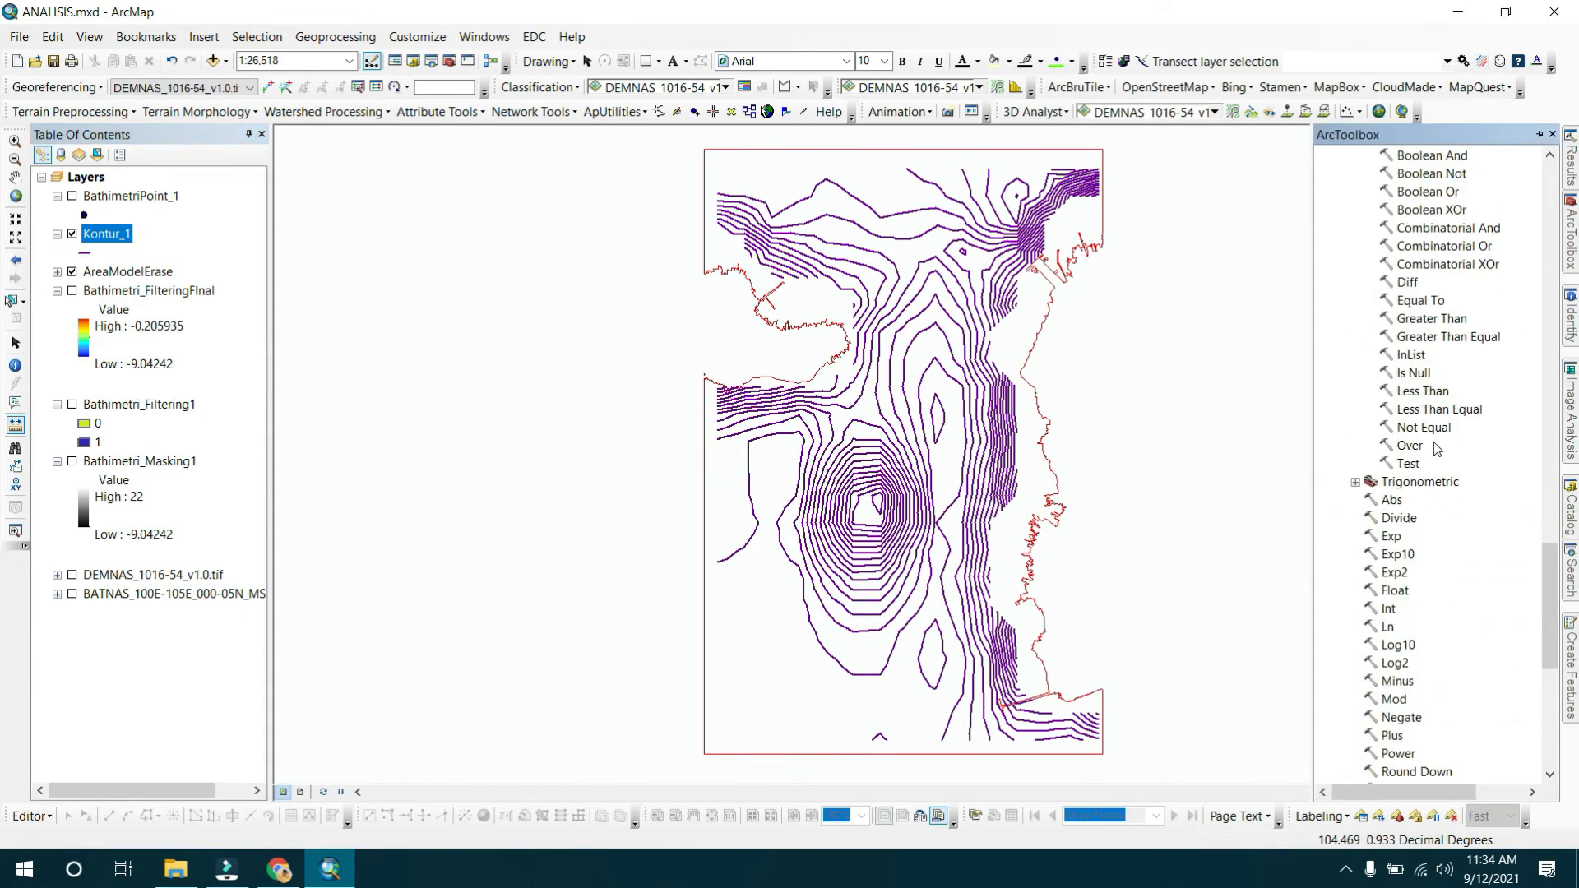
pyautogui.scroll(10, 1438, 448)
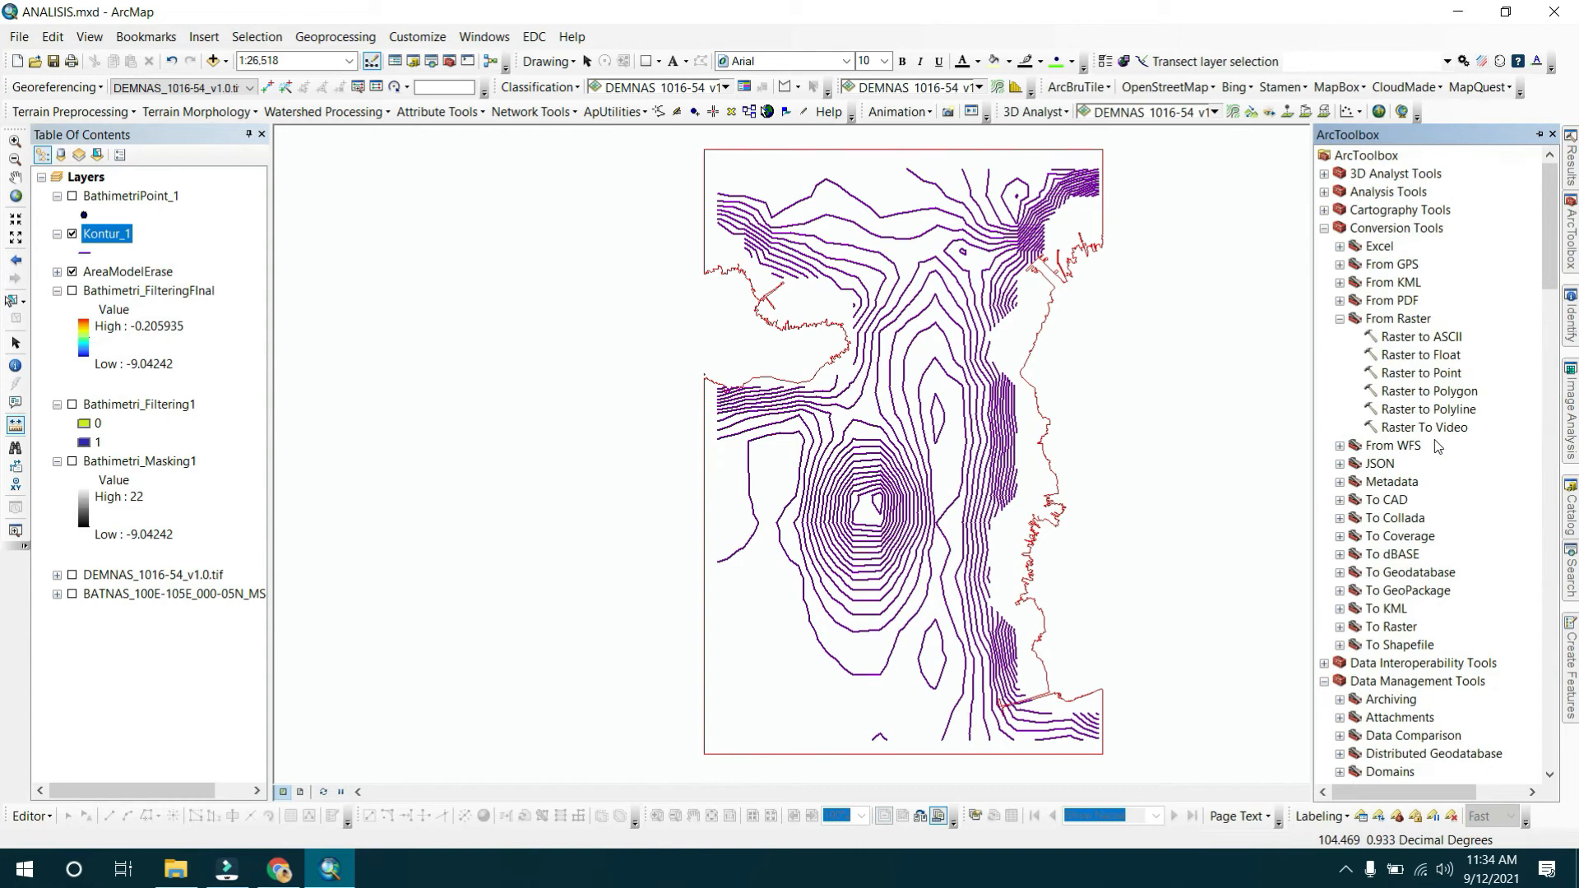
pyautogui.click(1324, 228)
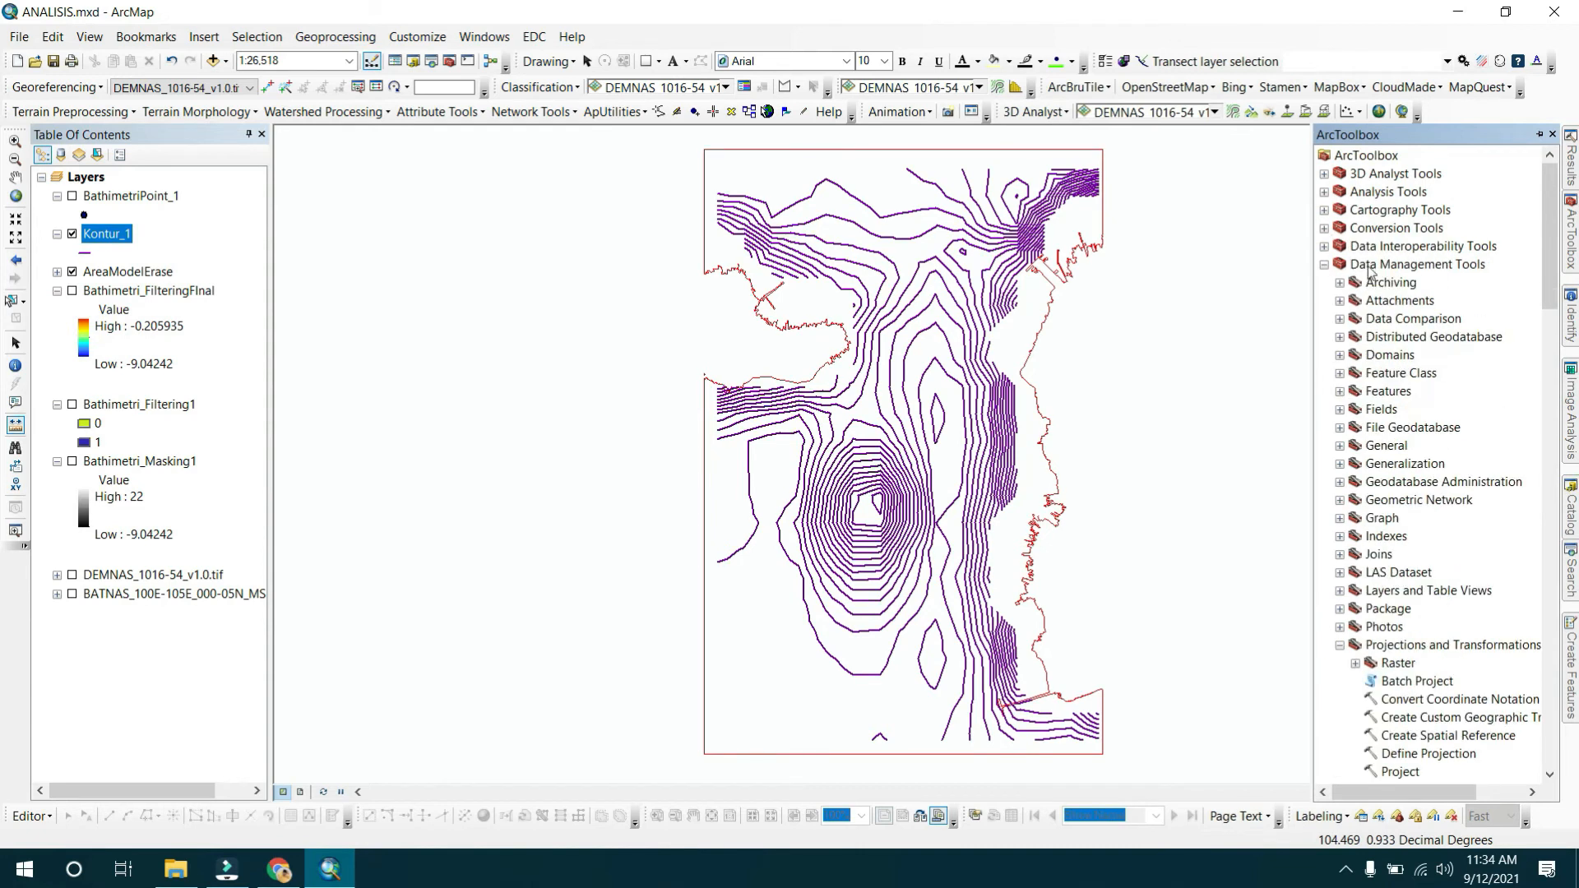
pyautogui.click(1369, 270)
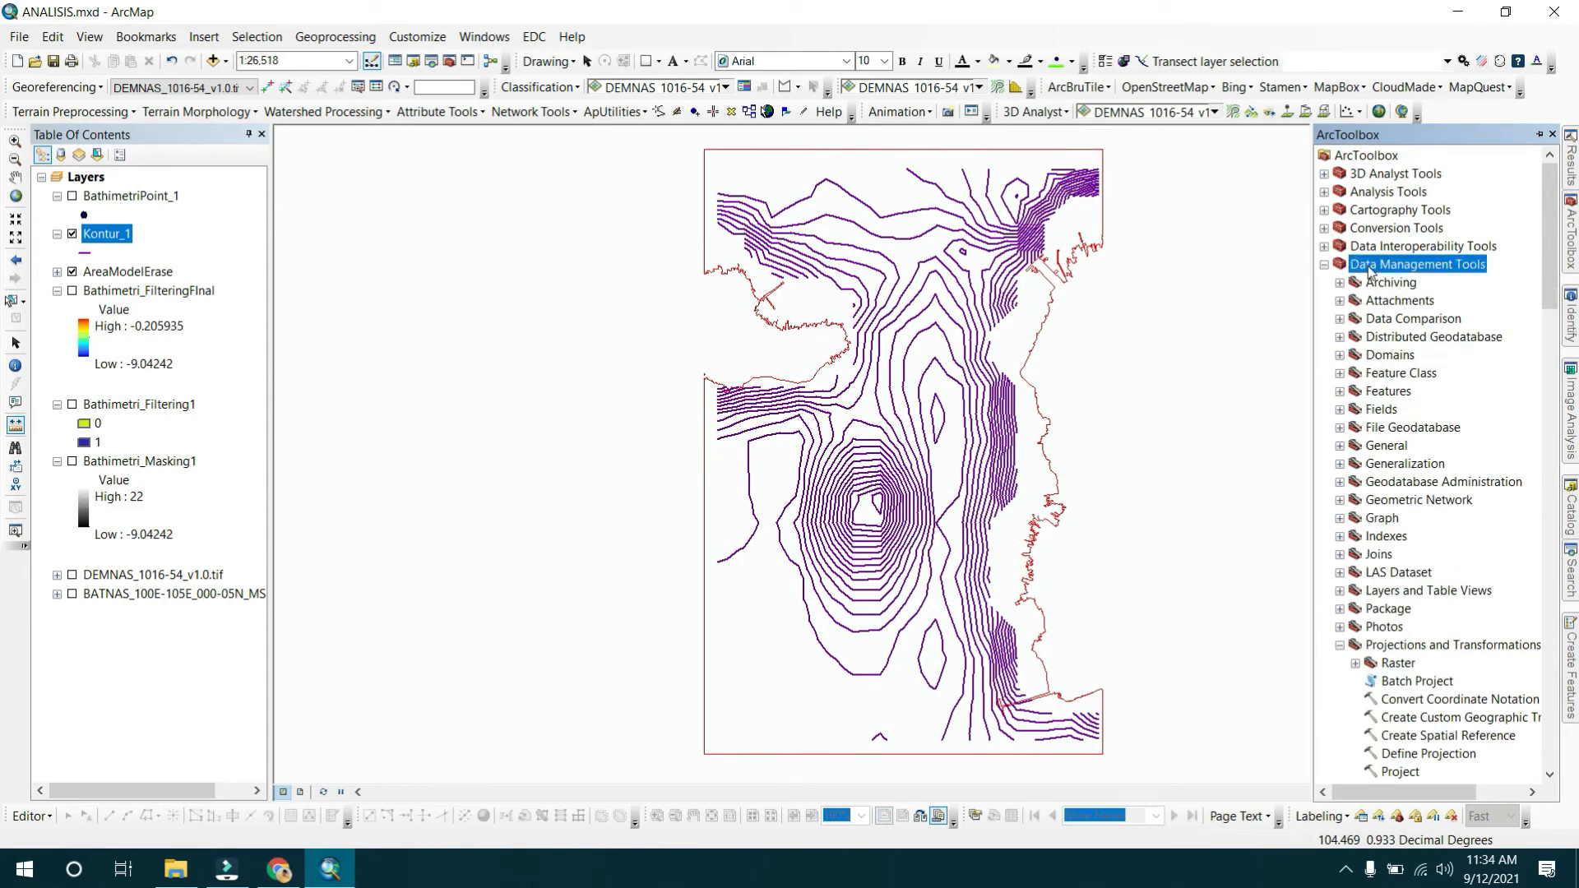
pyautogui.doubleClick(1388, 391)
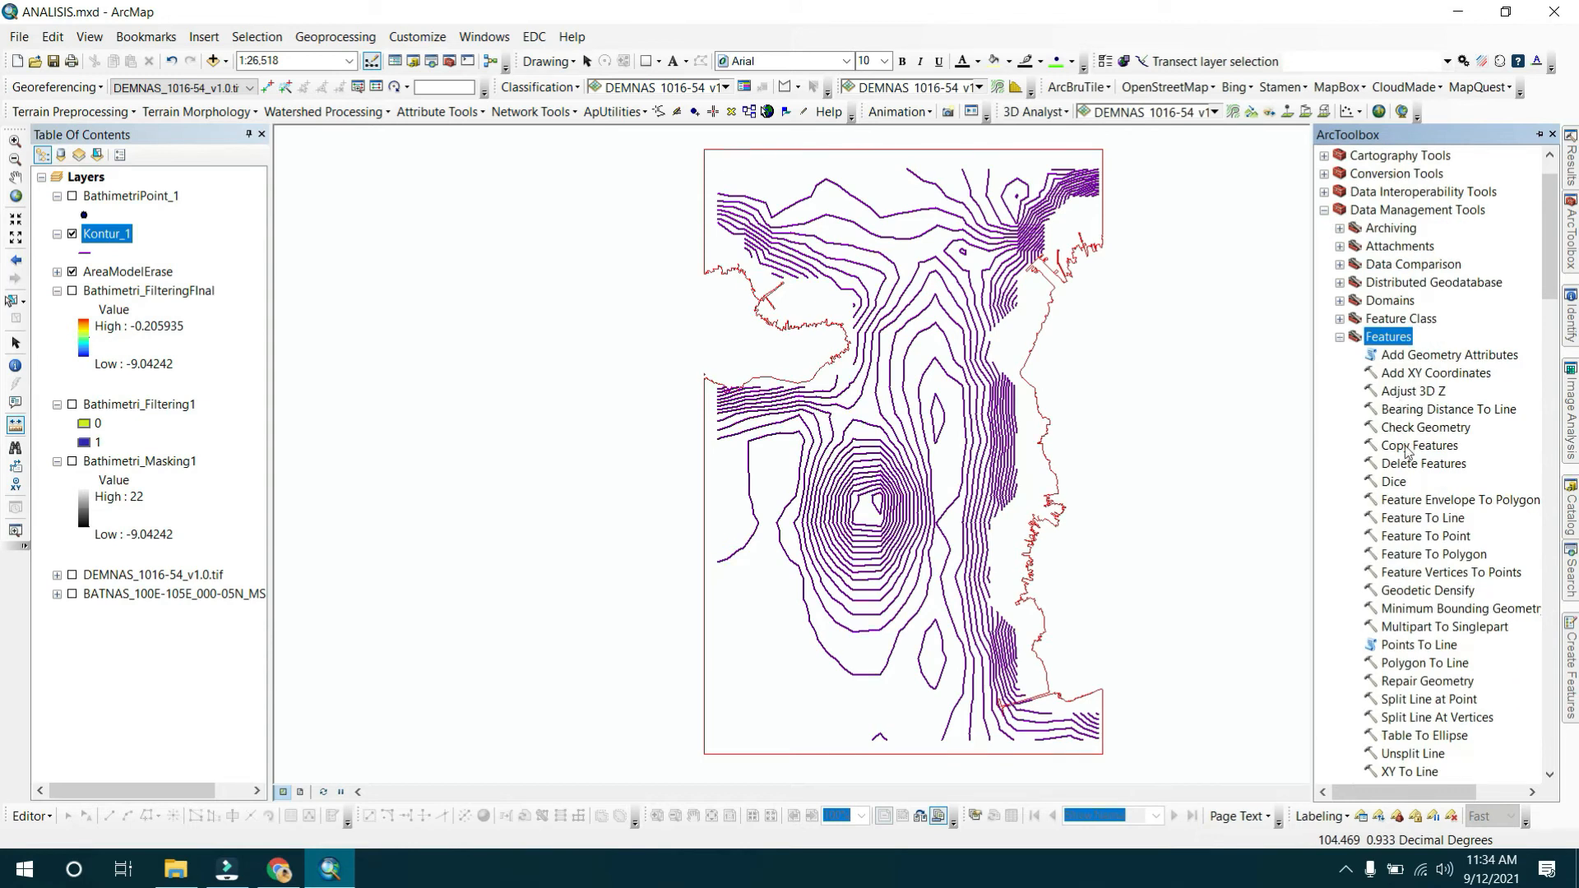
pyautogui.scroll(-1, 1405, 451)
pyautogui.doubleClick(1454, 519)
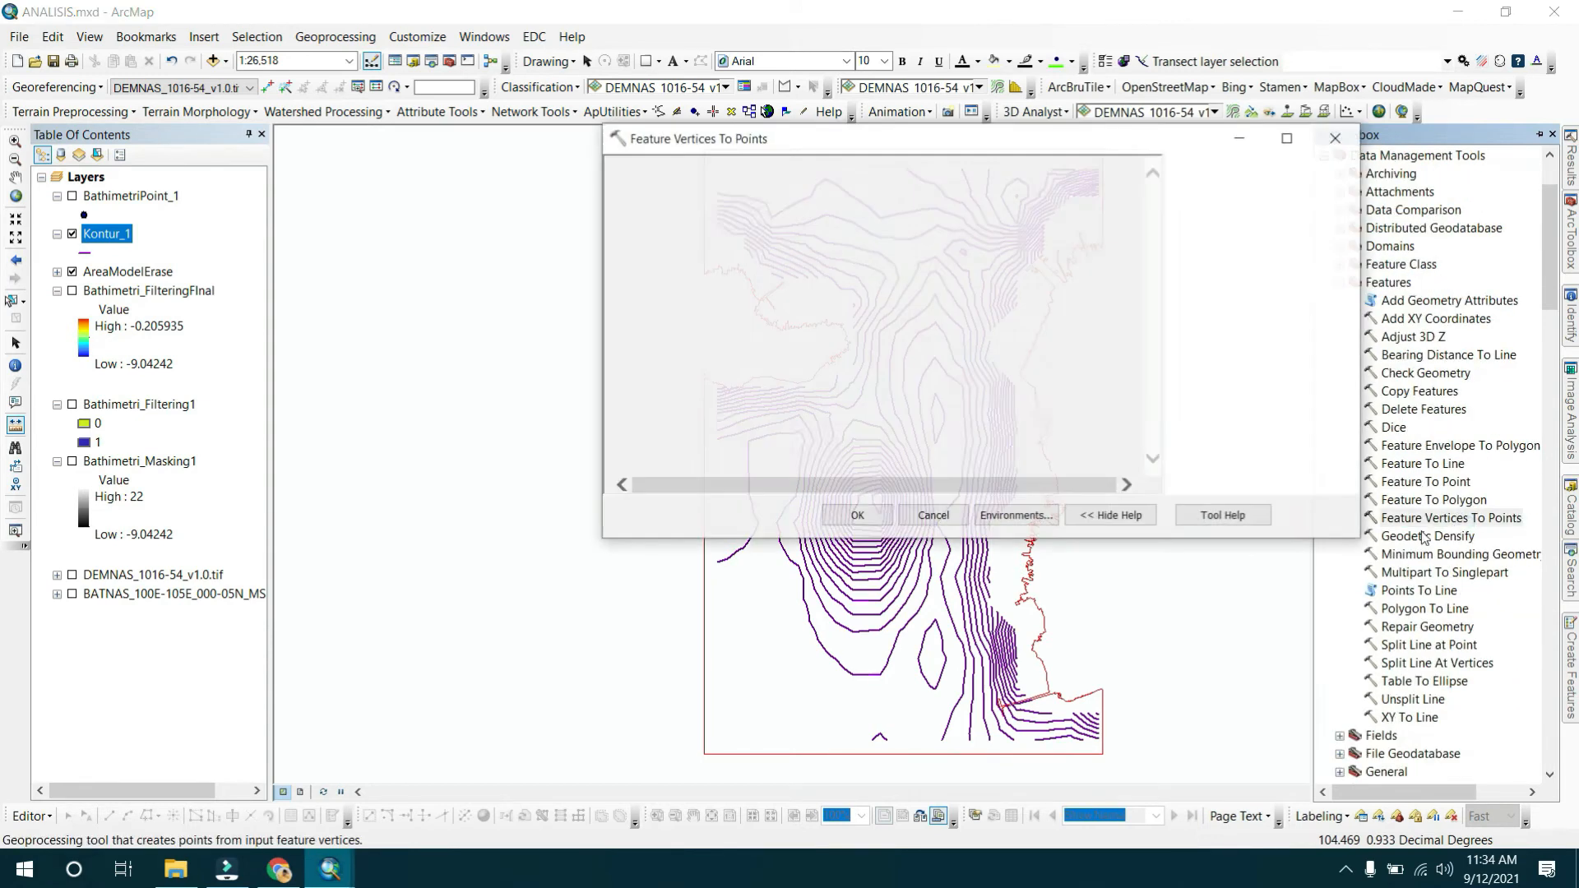
# Convert the Kontur_1 contour vertices to points, saving them as BathimetriPoint_2 in SHPModel.gdb.
pyautogui.moveTo(124, 236); pyautogui.dragTo(633, 192)
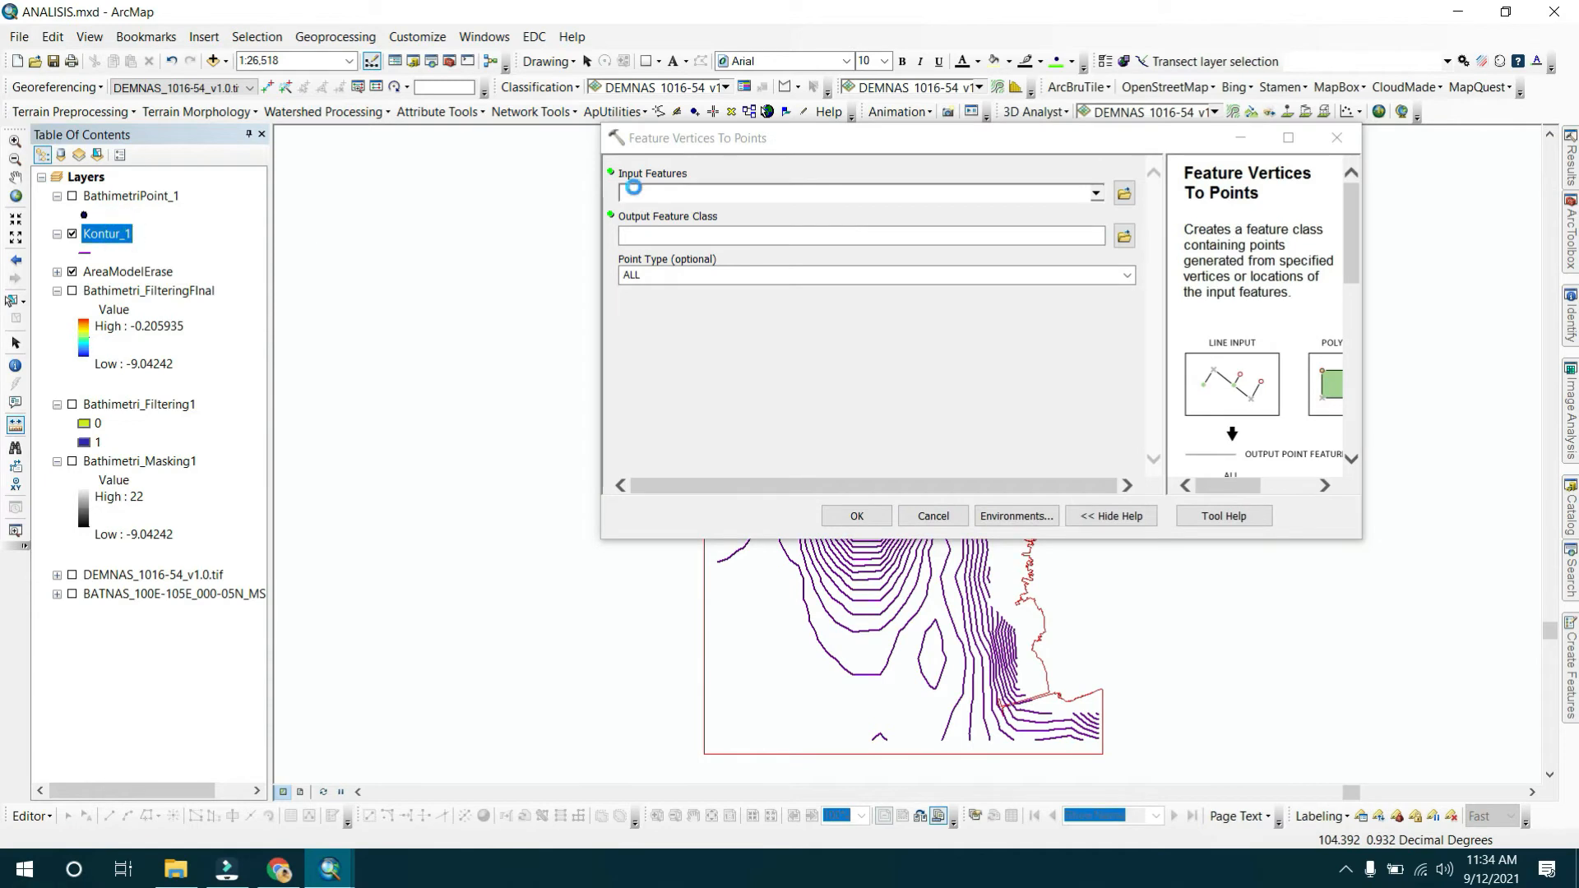
pyautogui.click(1123, 237)
pyautogui.click(814, 238)
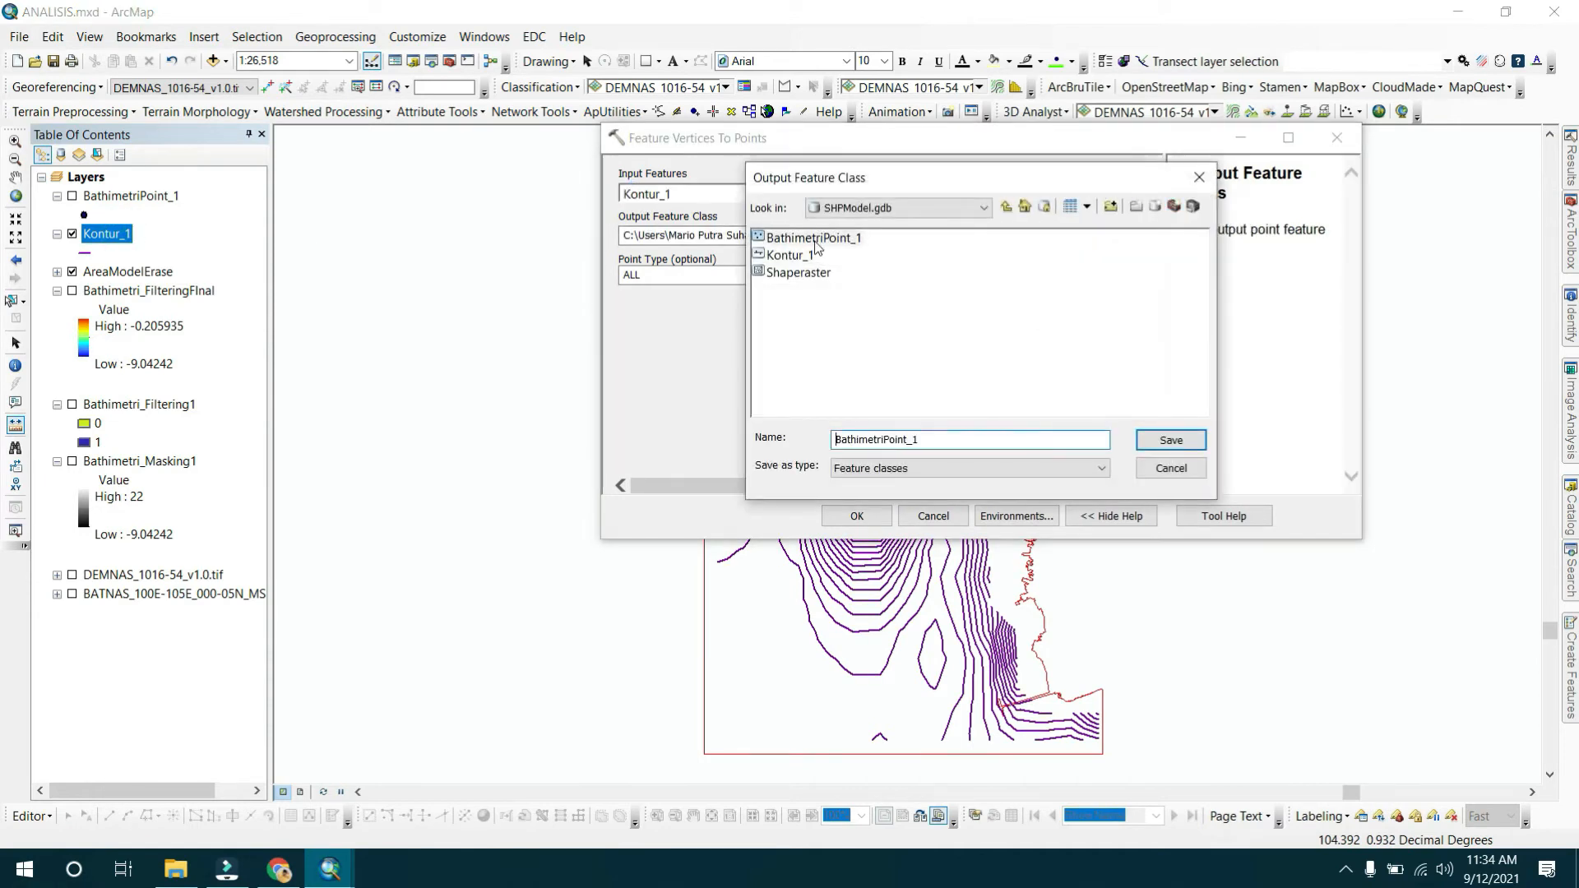
pyautogui.click(936, 437)
pyautogui.write('2')
pyautogui.click(1171, 440)
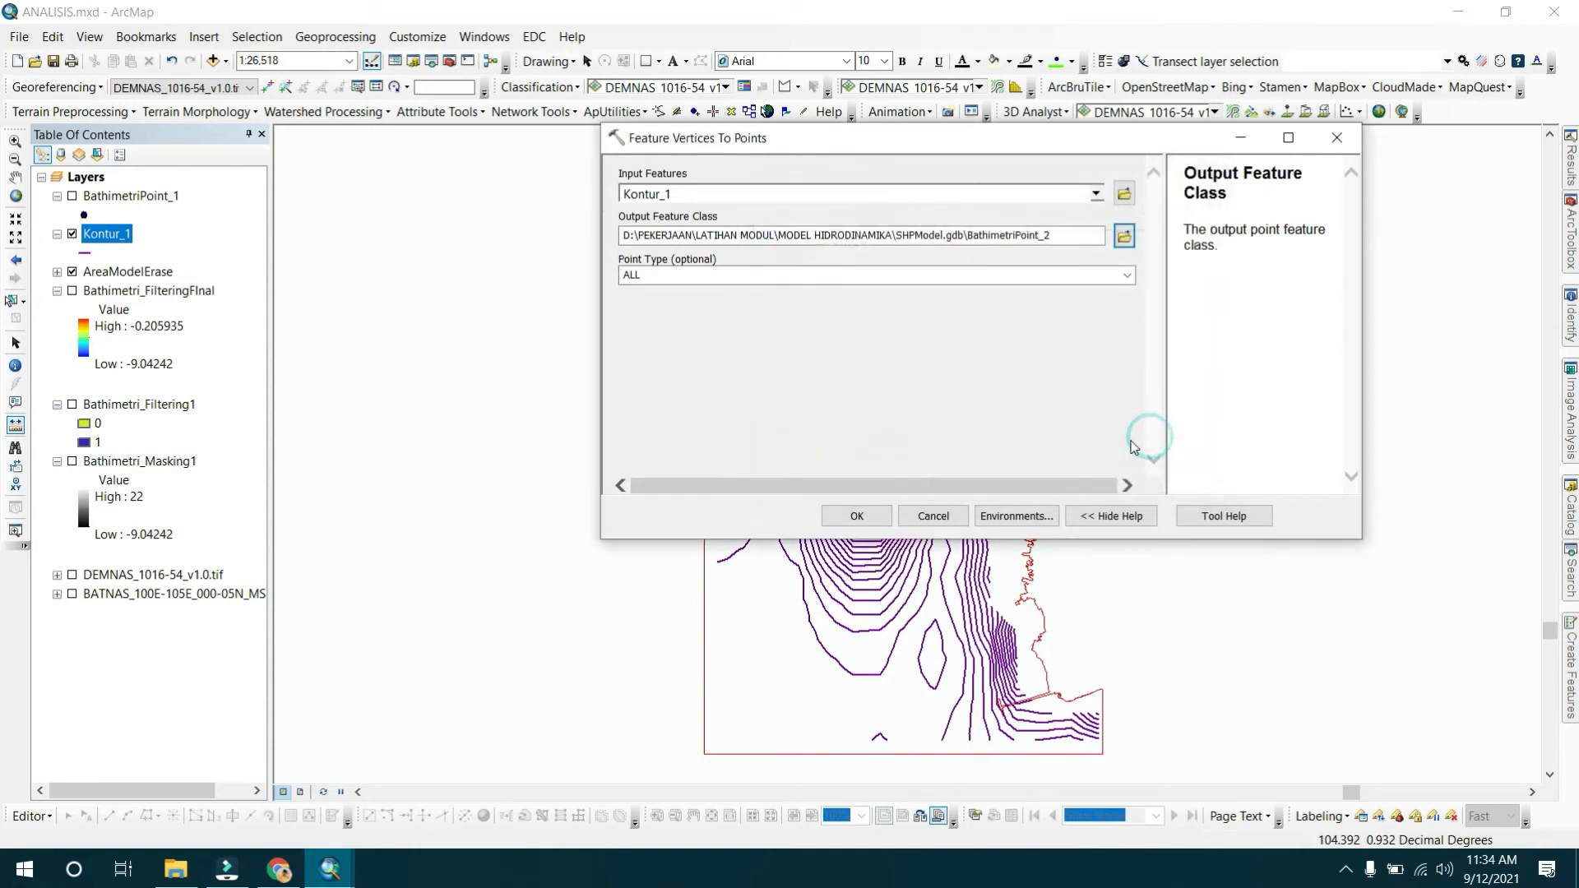
pyautogui.click(875, 518)
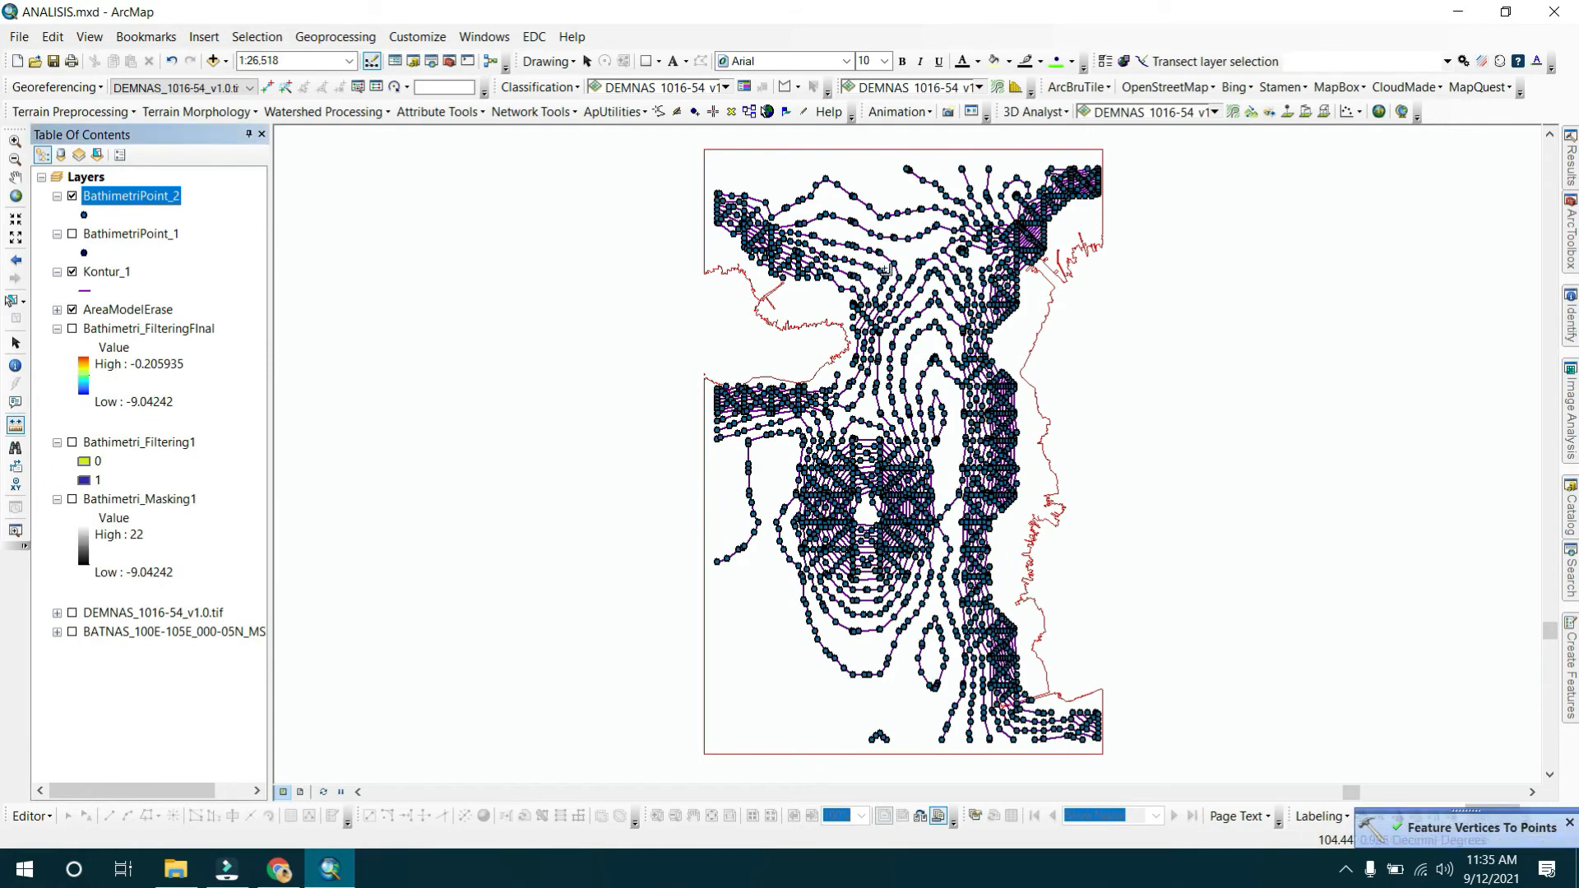
# Toggle the Kontur_1, BathimetriPoint_1 and BathimetriPoint_2 layers to compare the contour vertices against the original points.
pyautogui.click(72, 272)
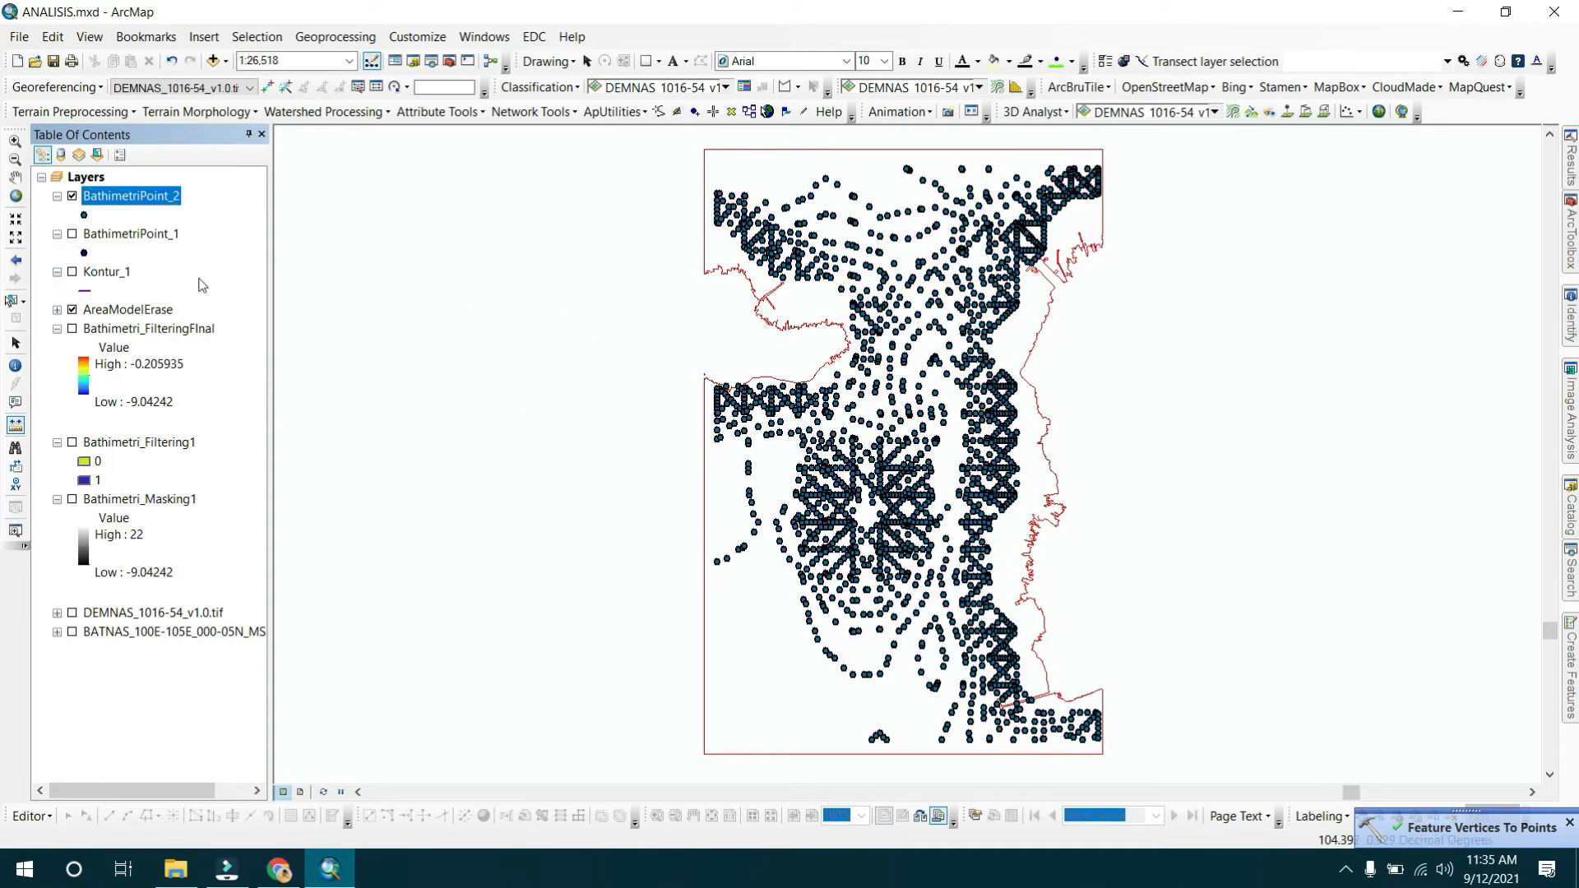
pyautogui.click(71, 271)
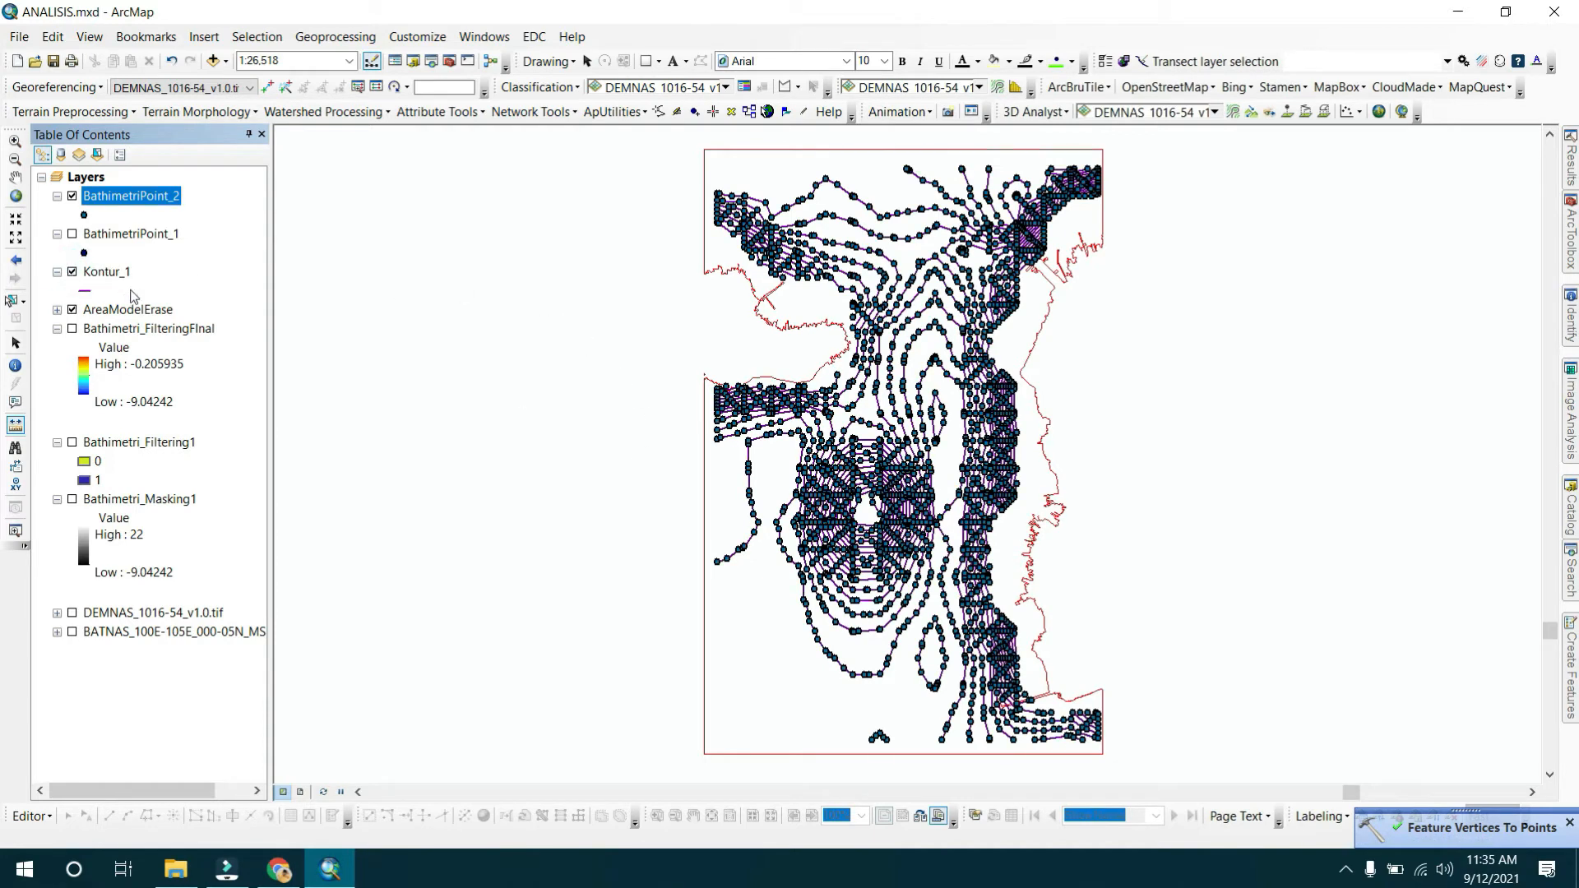
pyautogui.click(72, 195)
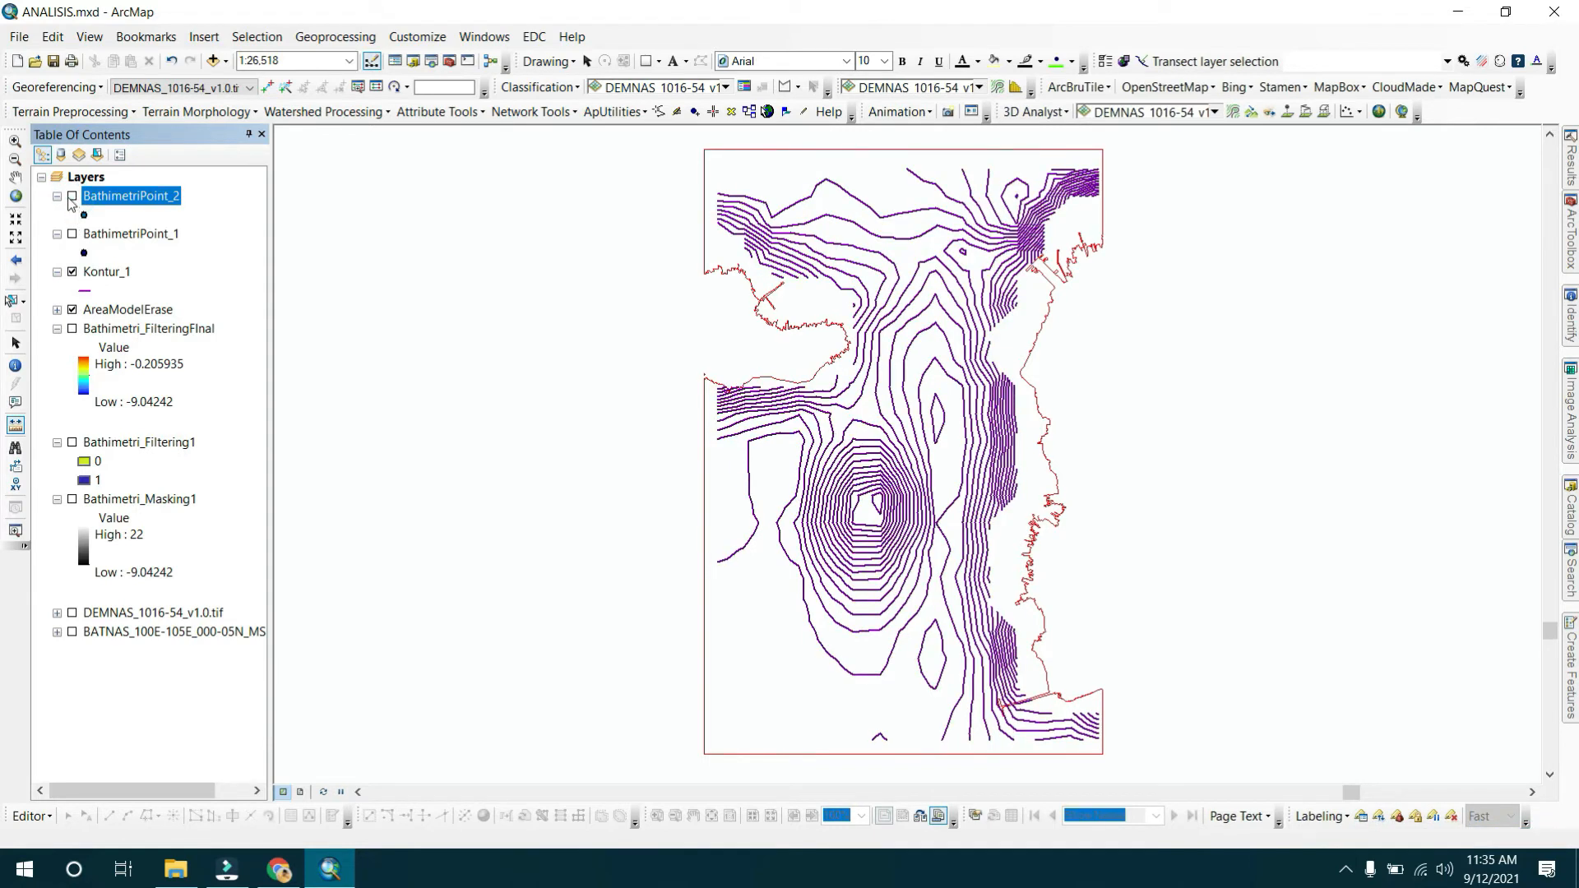
pyautogui.click(72, 236)
pyautogui.click(72, 273)
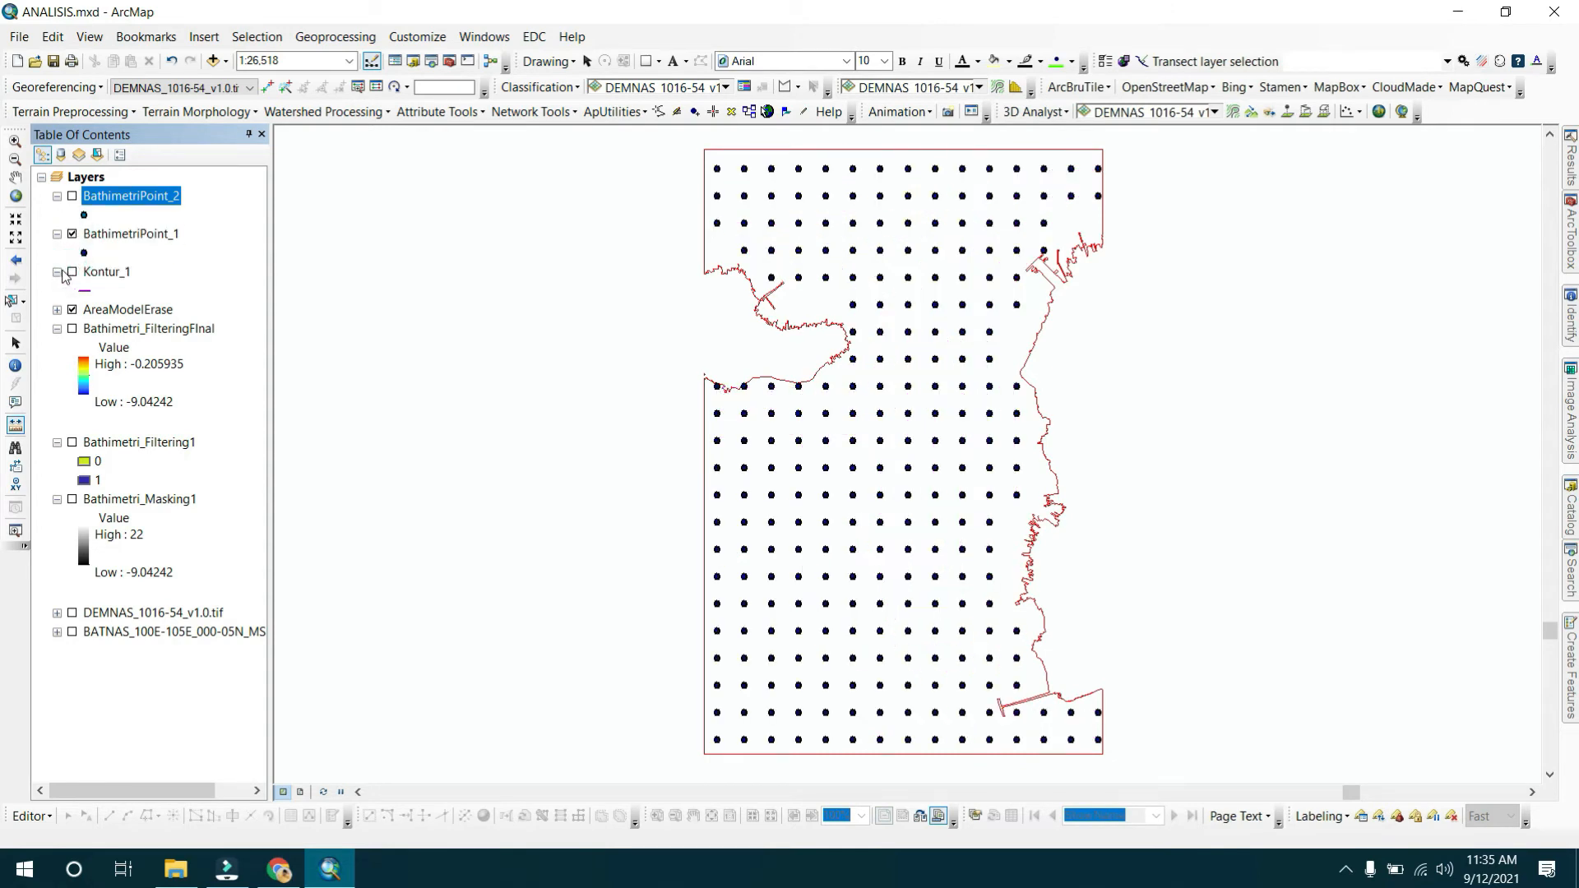
pyautogui.click(58, 272)
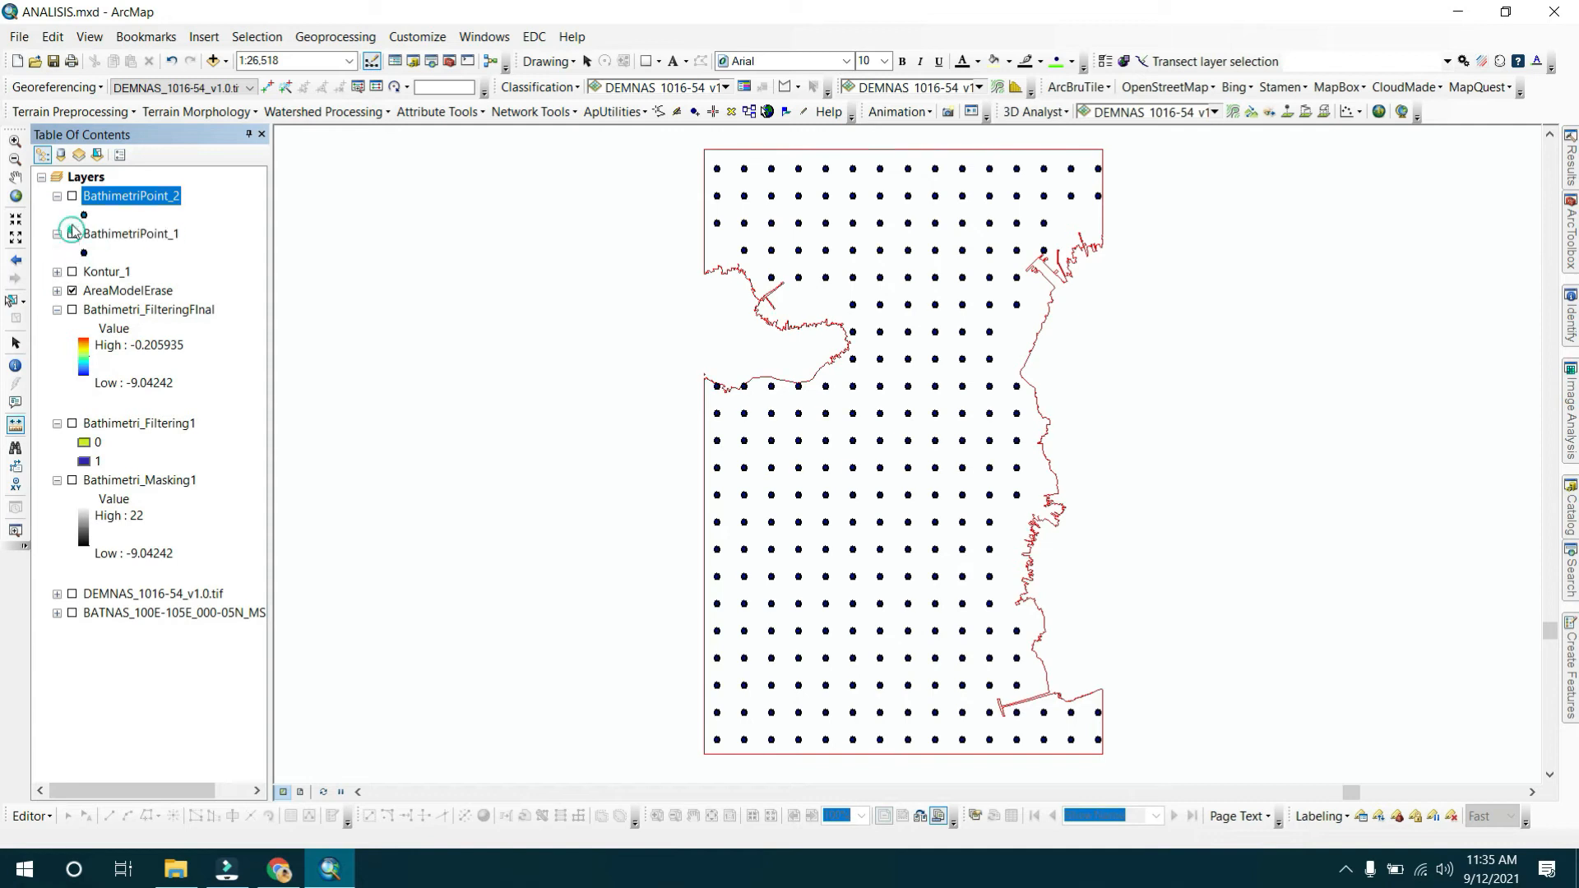
pyautogui.click(73, 233)
pyautogui.click(72, 196)
pyautogui.click(73, 234)
pyautogui.click(73, 195)
pyautogui.click(72, 233)
pyautogui.click(73, 196)
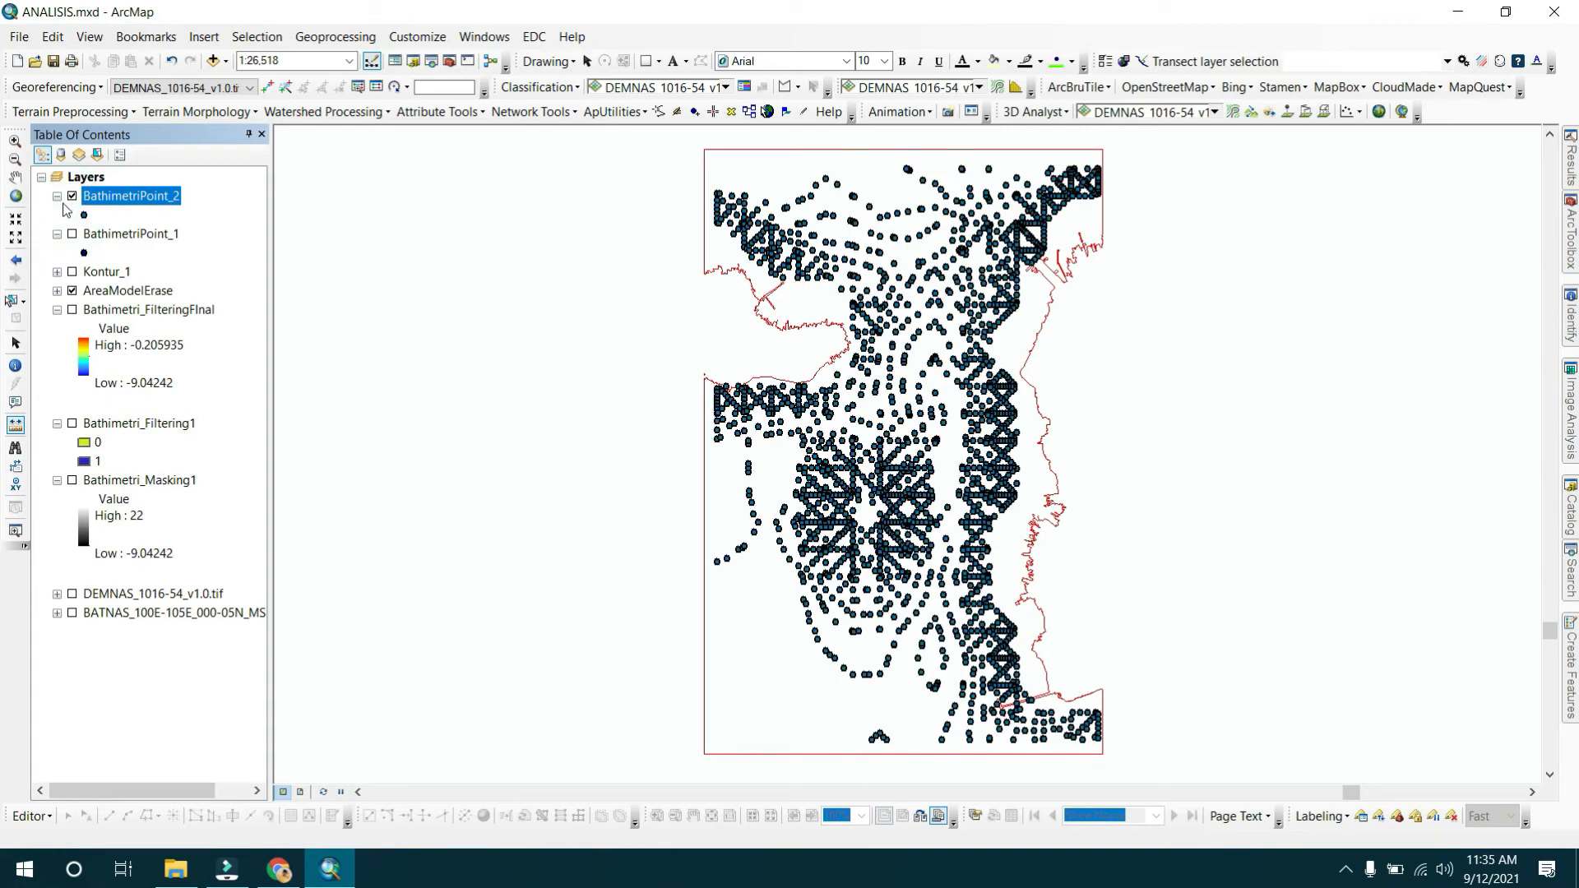
pyautogui.click(73, 197)
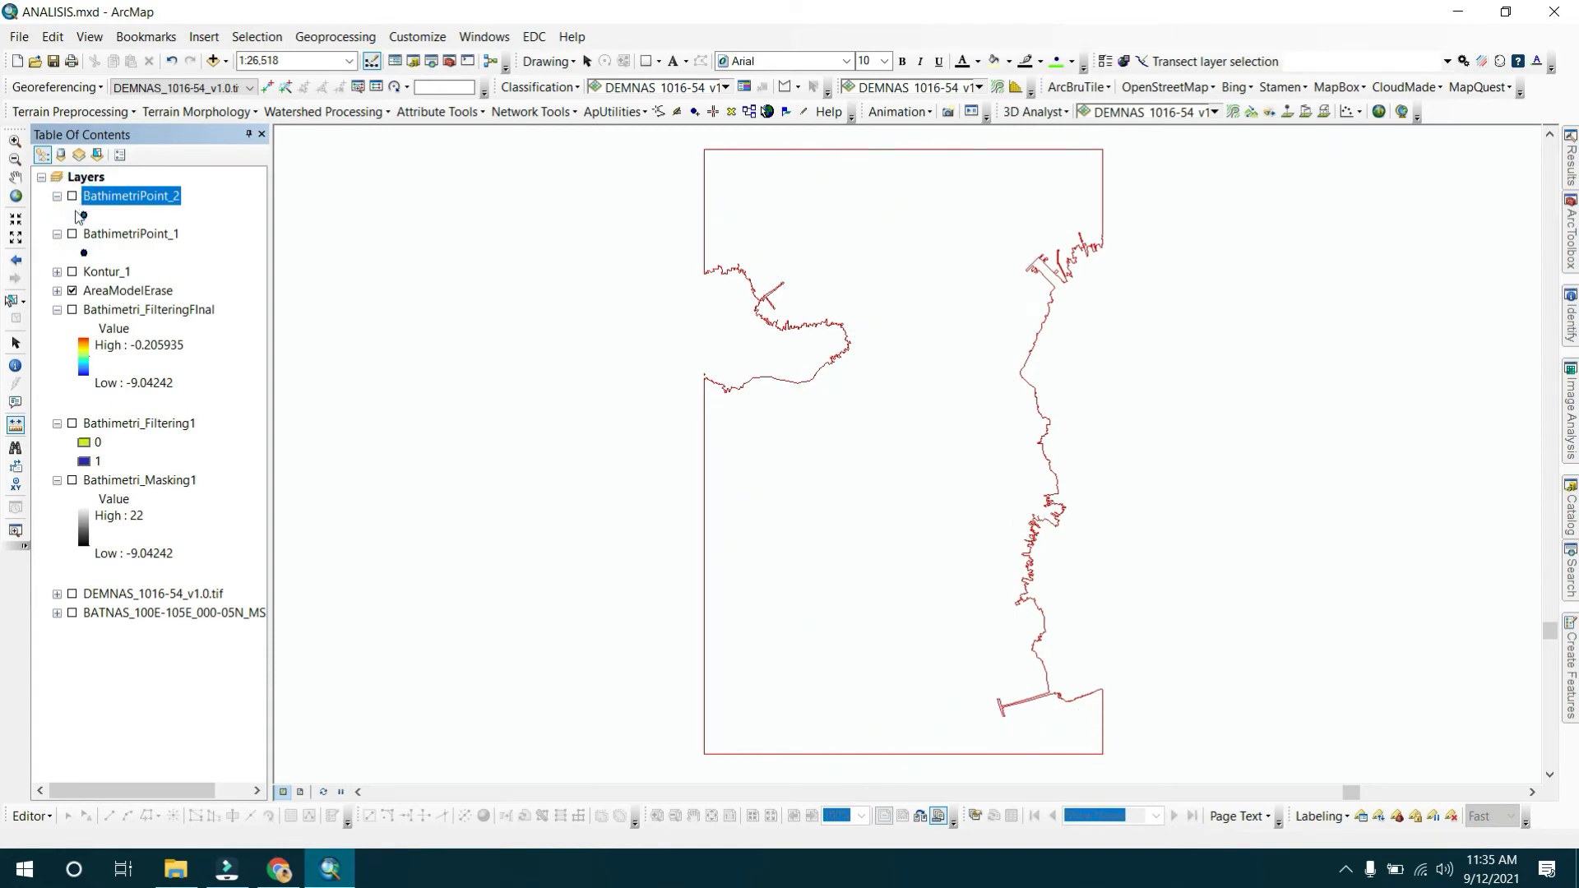
pyautogui.click(72, 233)
pyautogui.click(72, 234)
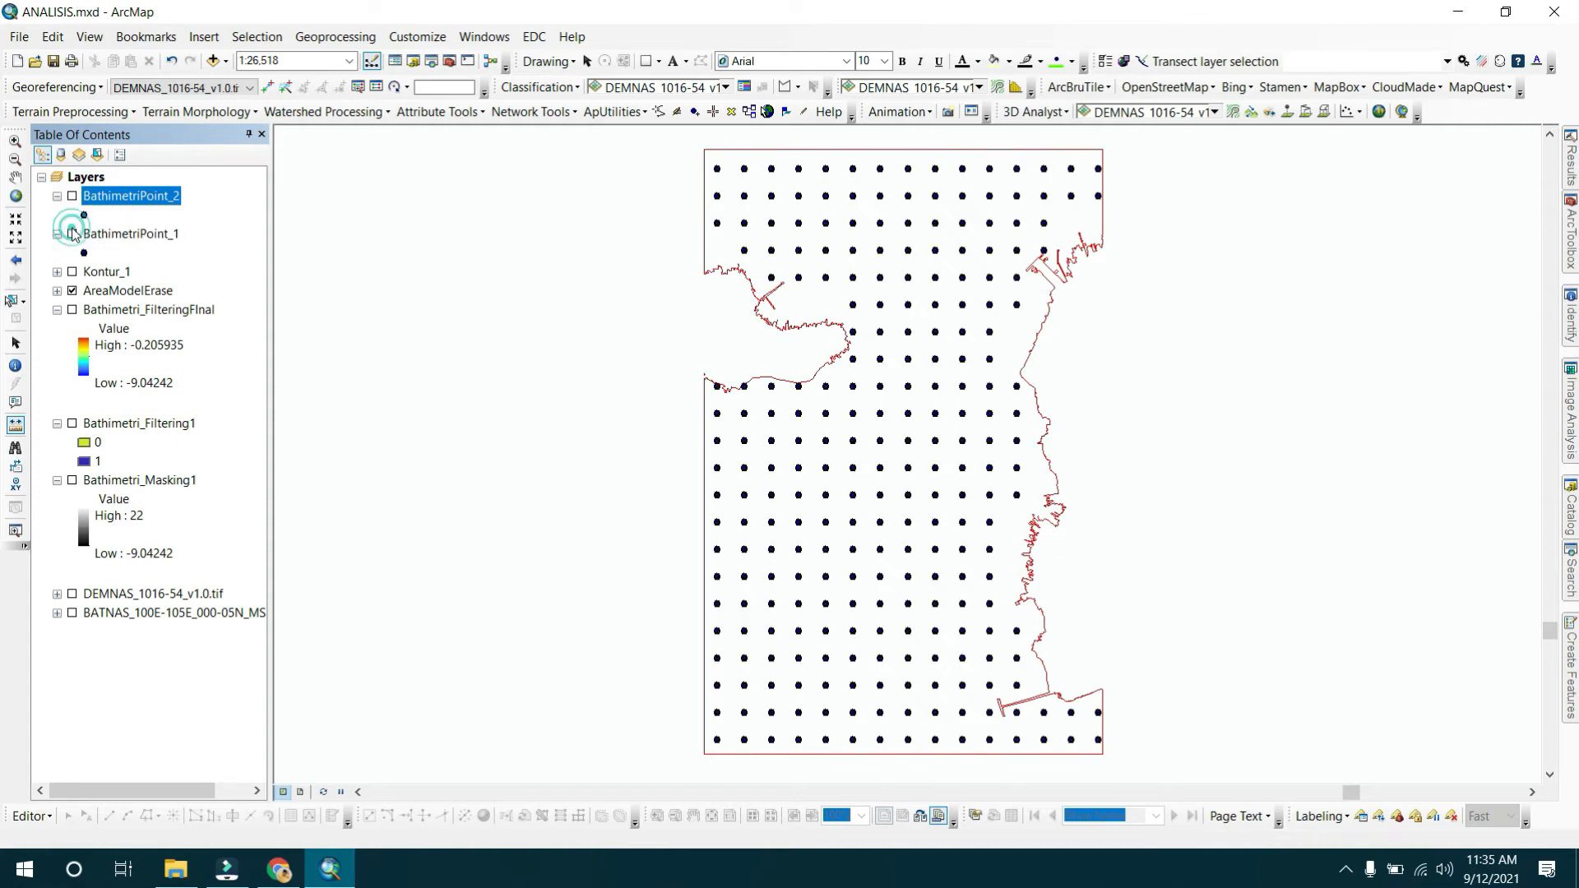
# Compare the contours over the Bathimetri_FilteringFinal raster, leaving only BathimetriPoint_1 displayed.
pyautogui.click(72, 272)
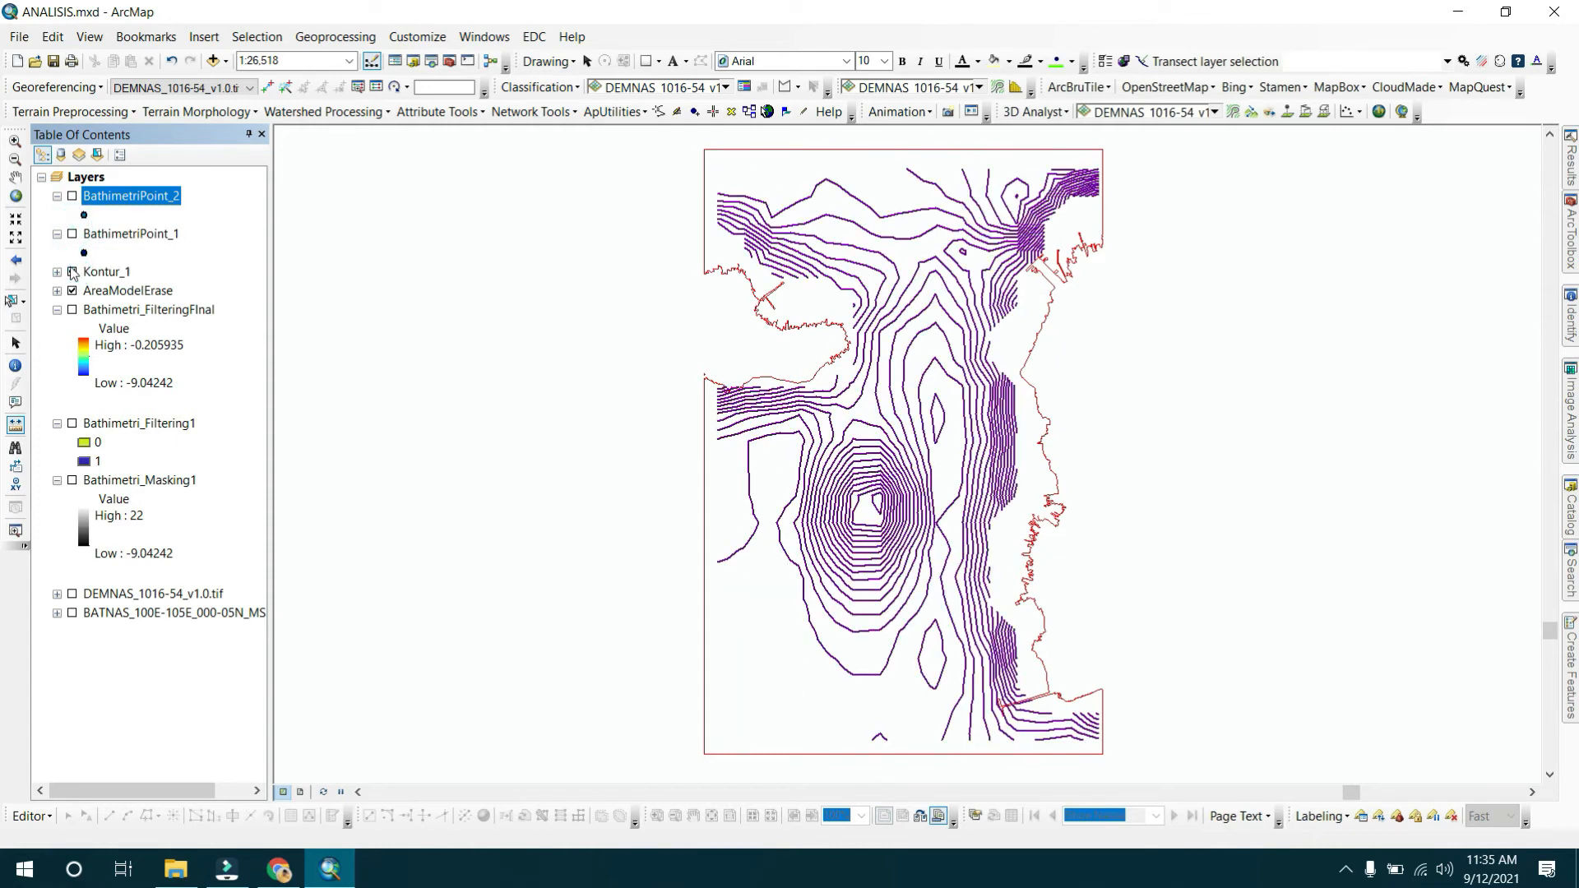
pyautogui.click(72, 309)
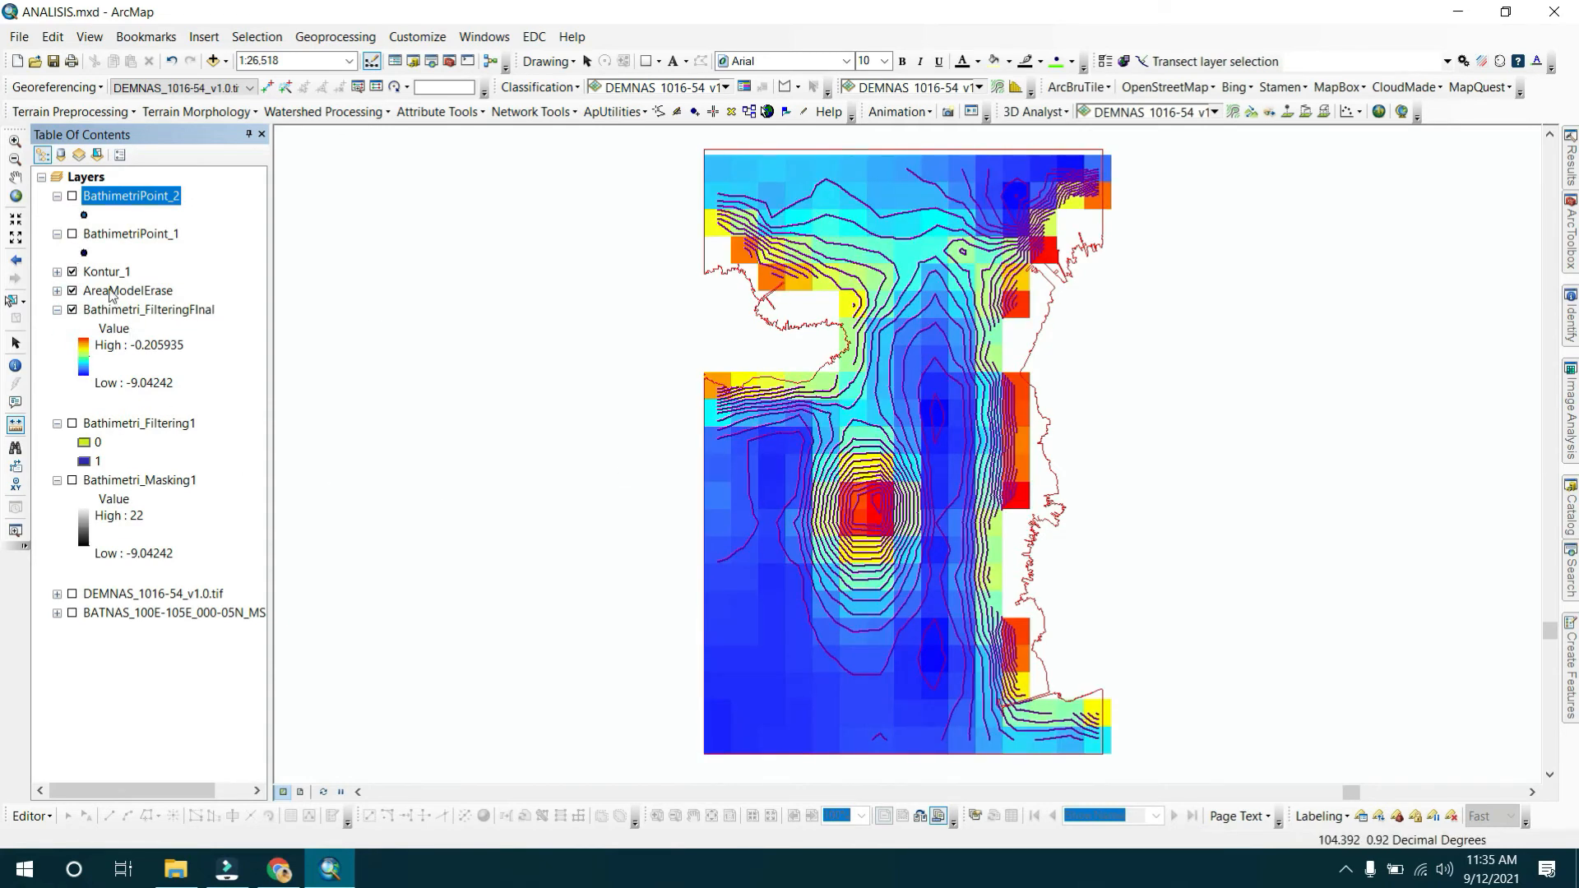
pyautogui.click(72, 310)
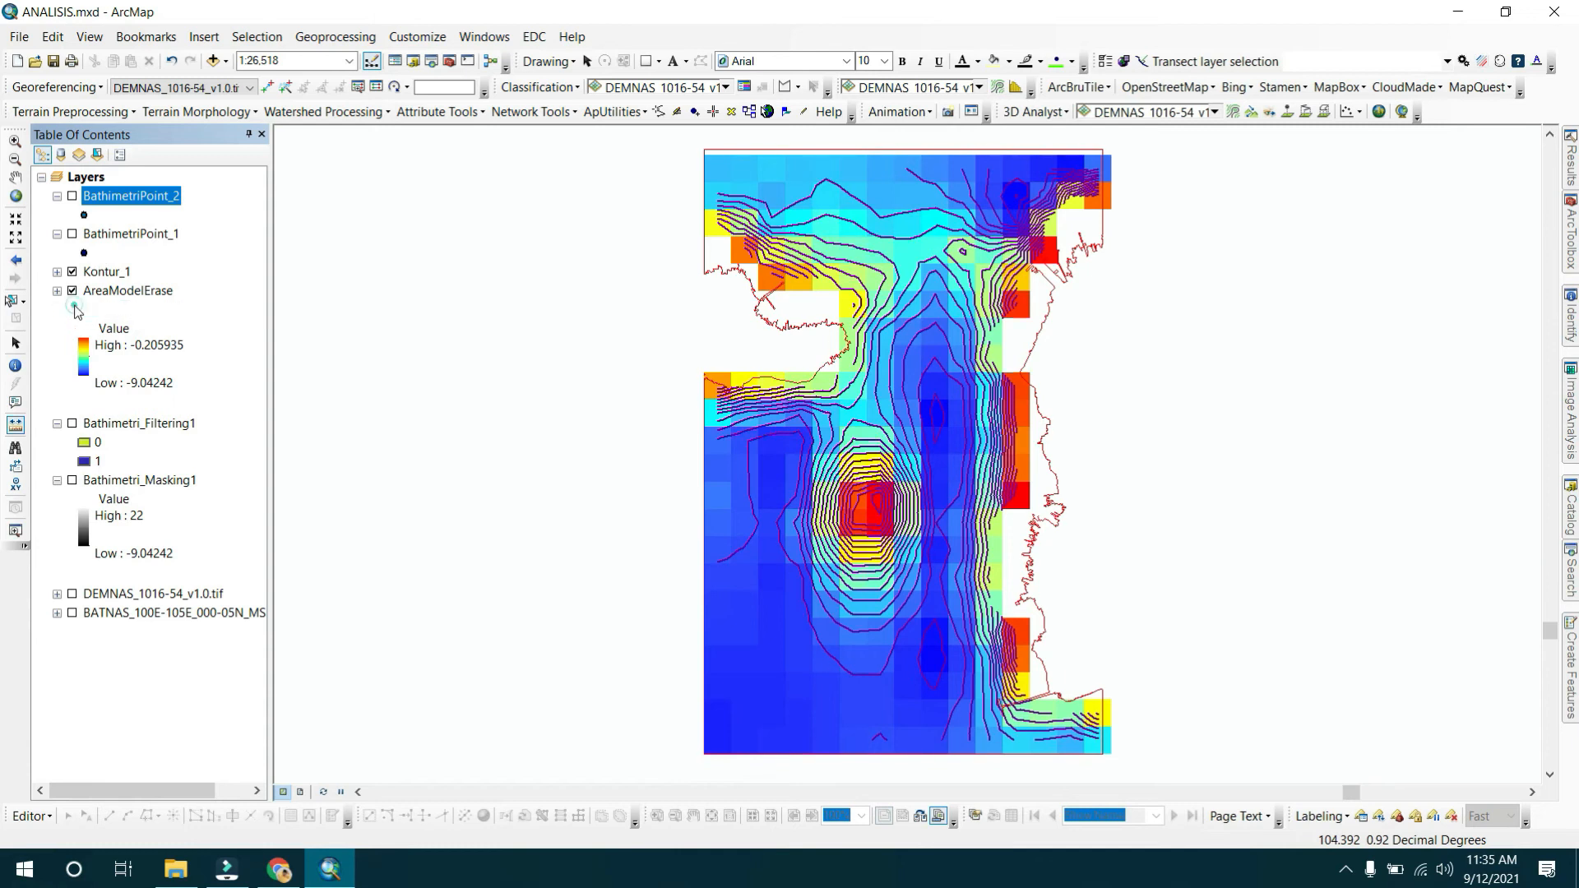
pyautogui.click(73, 289)
pyautogui.click(73, 272)
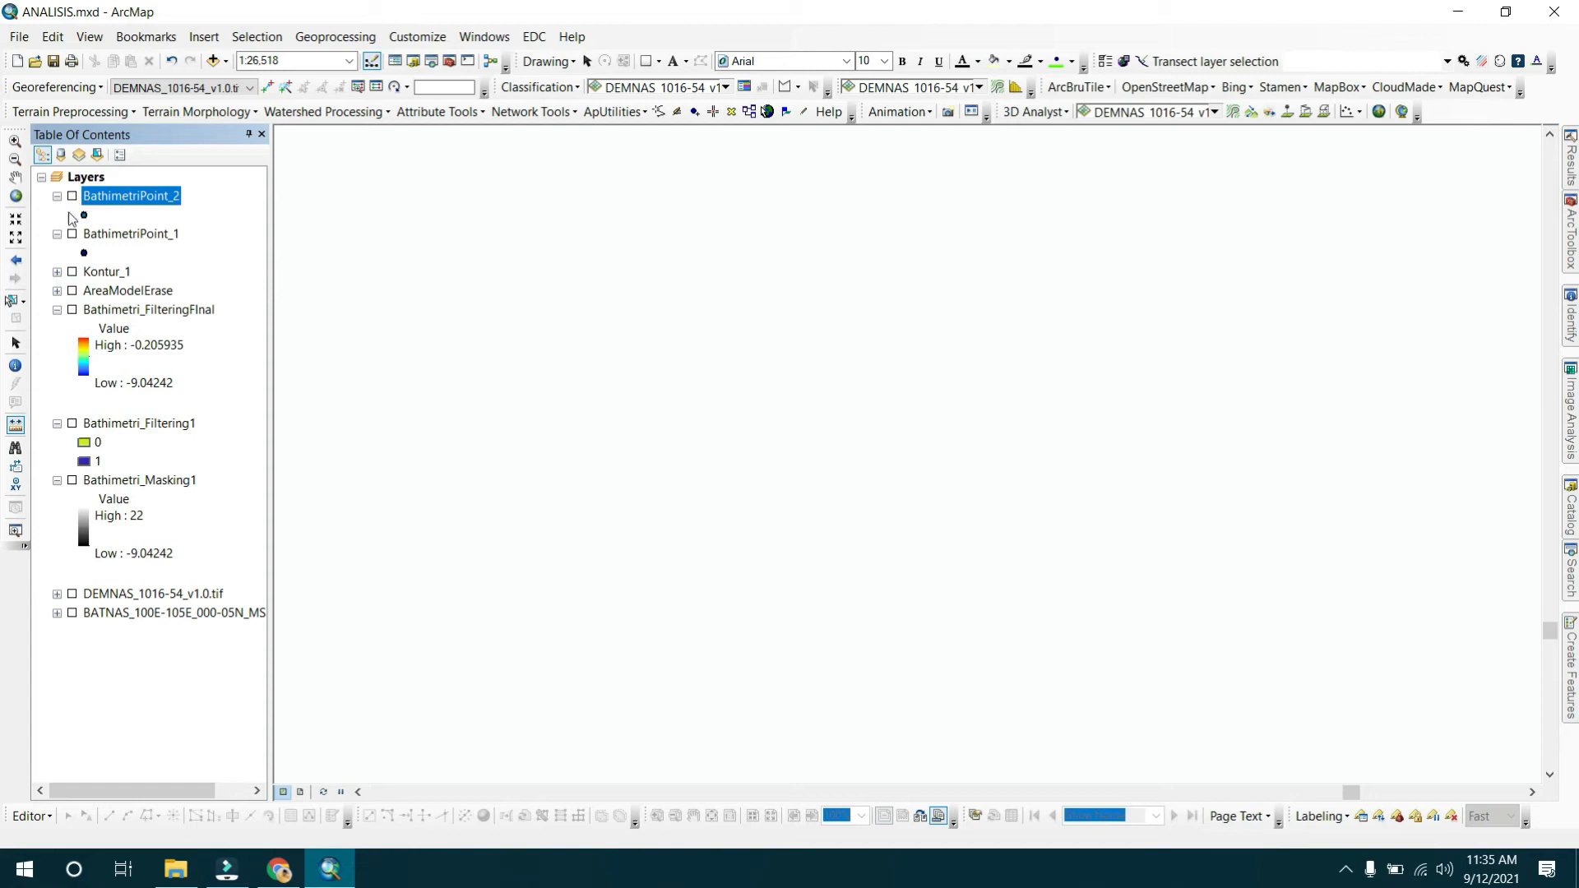
pyautogui.click(73, 235)
# Open the BathimetriPoint_1 attribute table and review its grid_code values before closing it.
pyautogui.keyDown('ctrl'); pyautogui.click(109, 236); pyautogui.keyUp('ctrl')
pyautogui.click(163, 302)
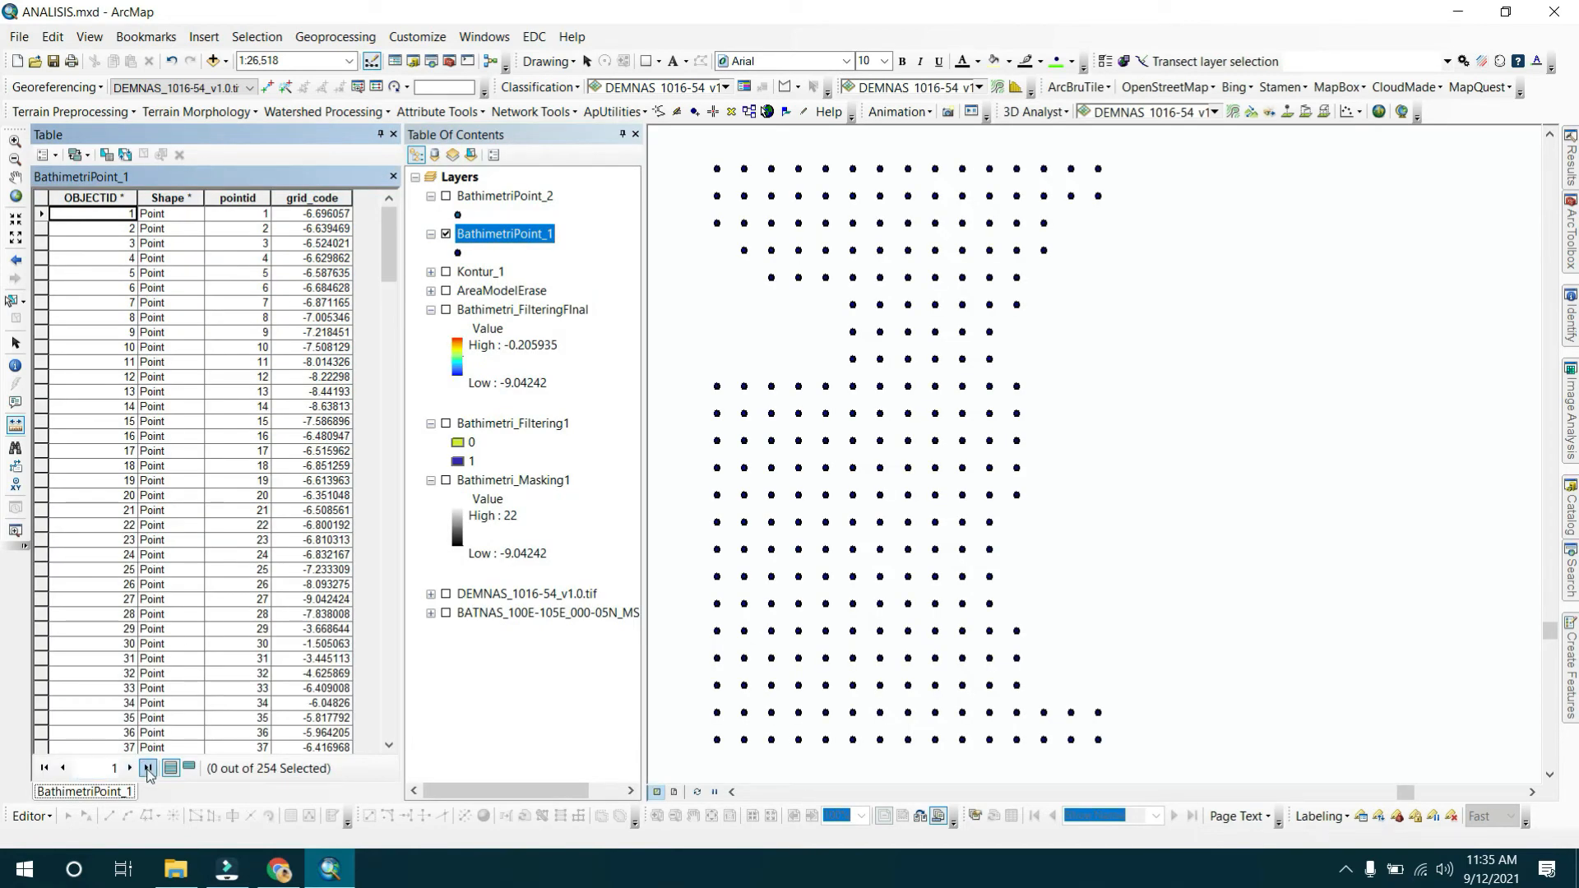
pyautogui.click(310, 228)
pyautogui.click(313, 304)
pyautogui.click(316, 391)
pyautogui.click(326, 466)
pyautogui.click(337, 539)
pyautogui.click(322, 614)
pyautogui.click(320, 673)
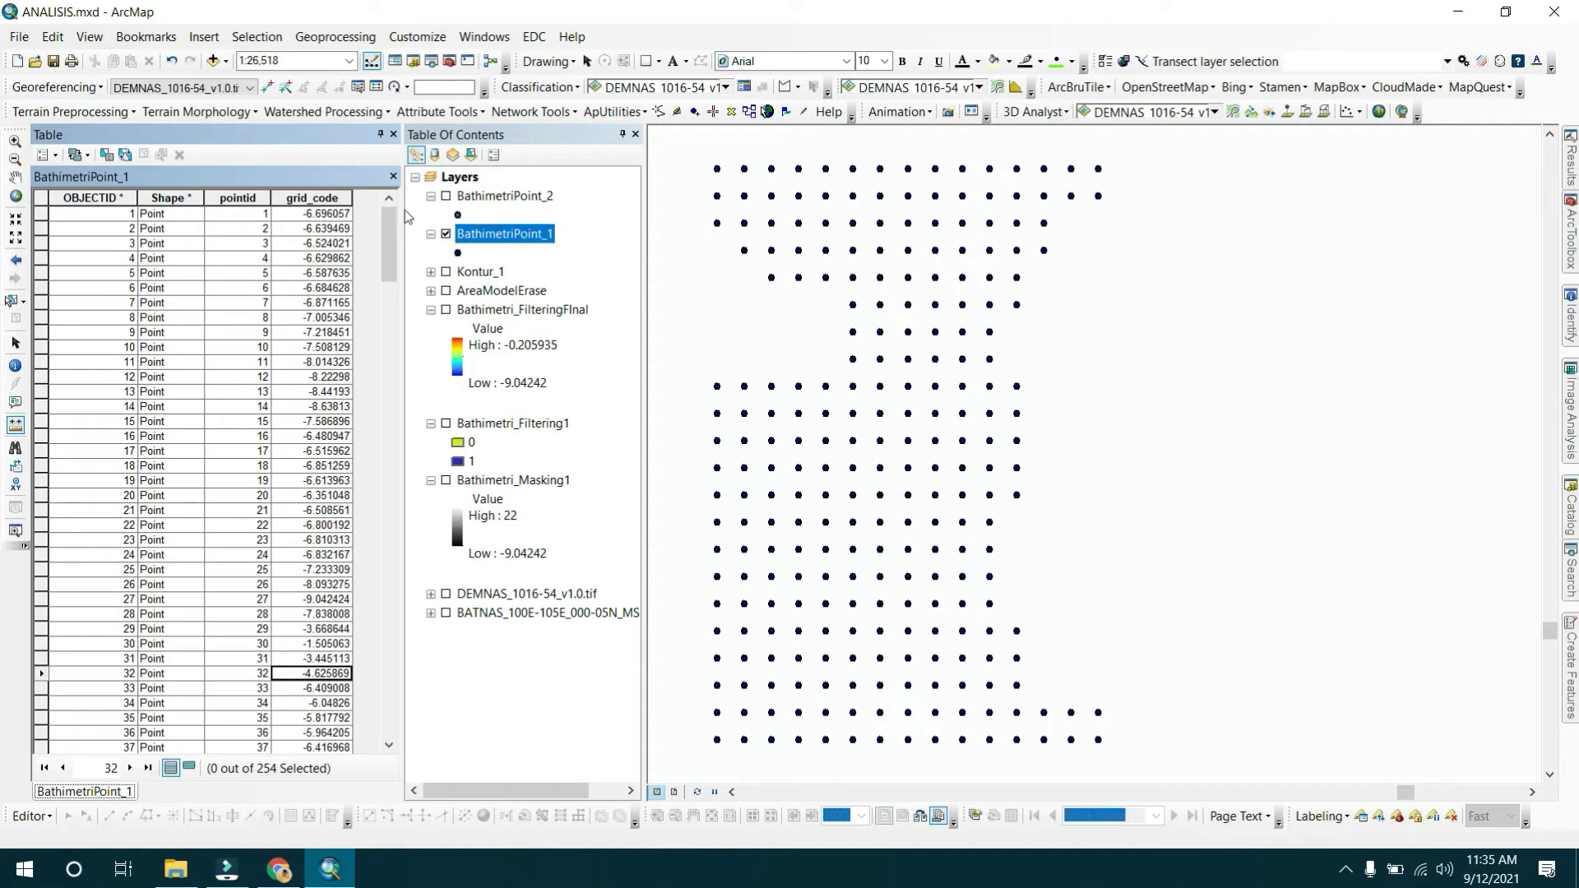
pyautogui.click(393, 135)
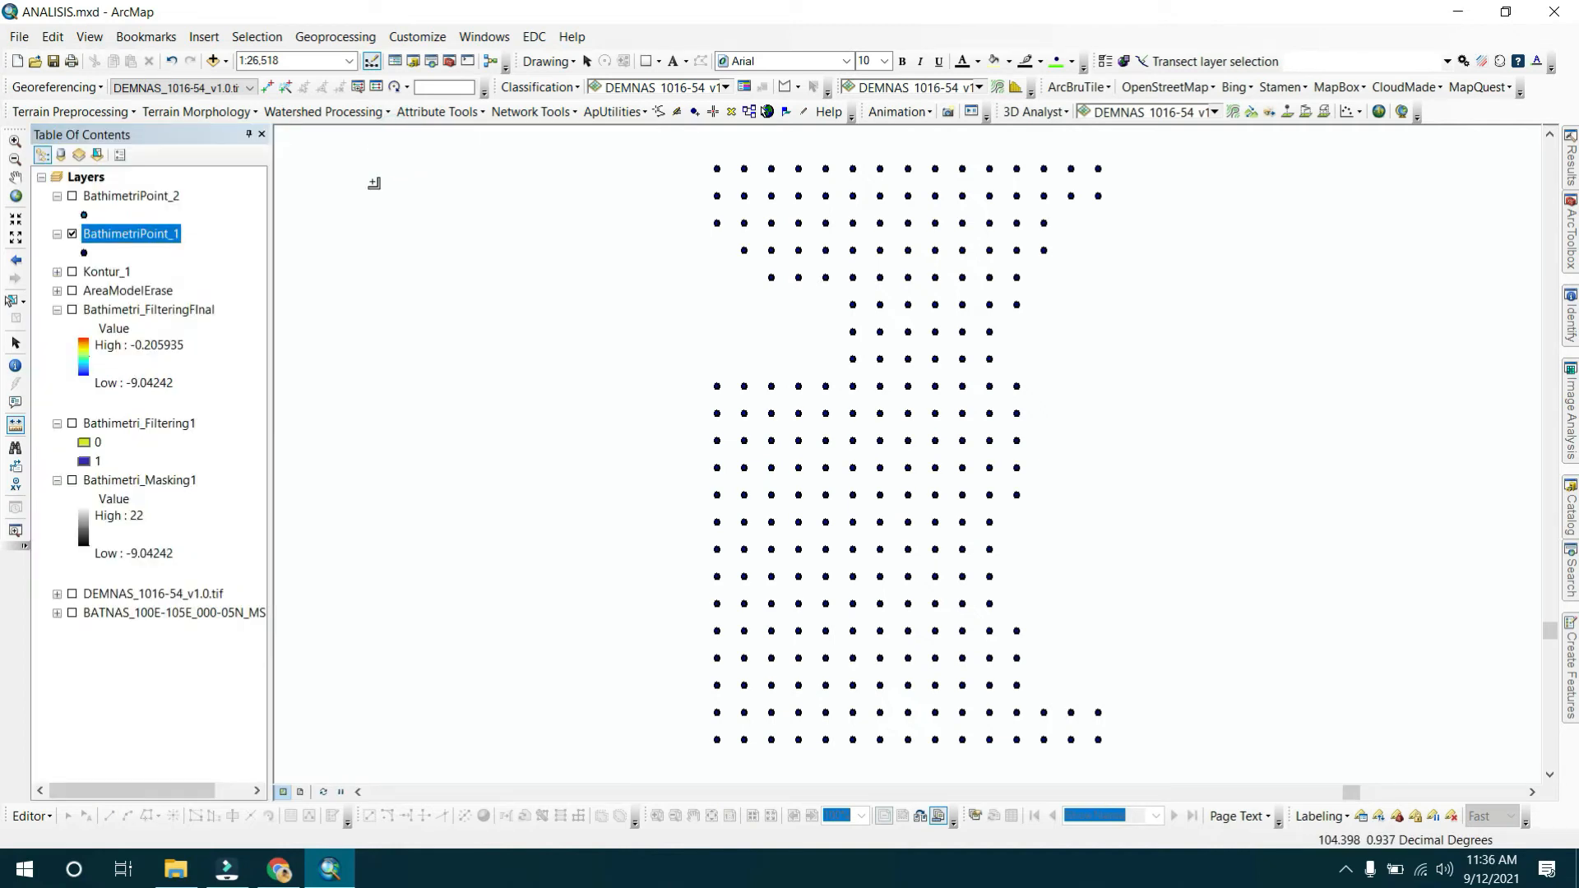
# Reopen BathimetriPoint_1's attribute table and run Add XY Coordinates on the BathimetriPoint_1 layer.
pyautogui.rightClick(174, 235)
pyautogui.click(238, 286)
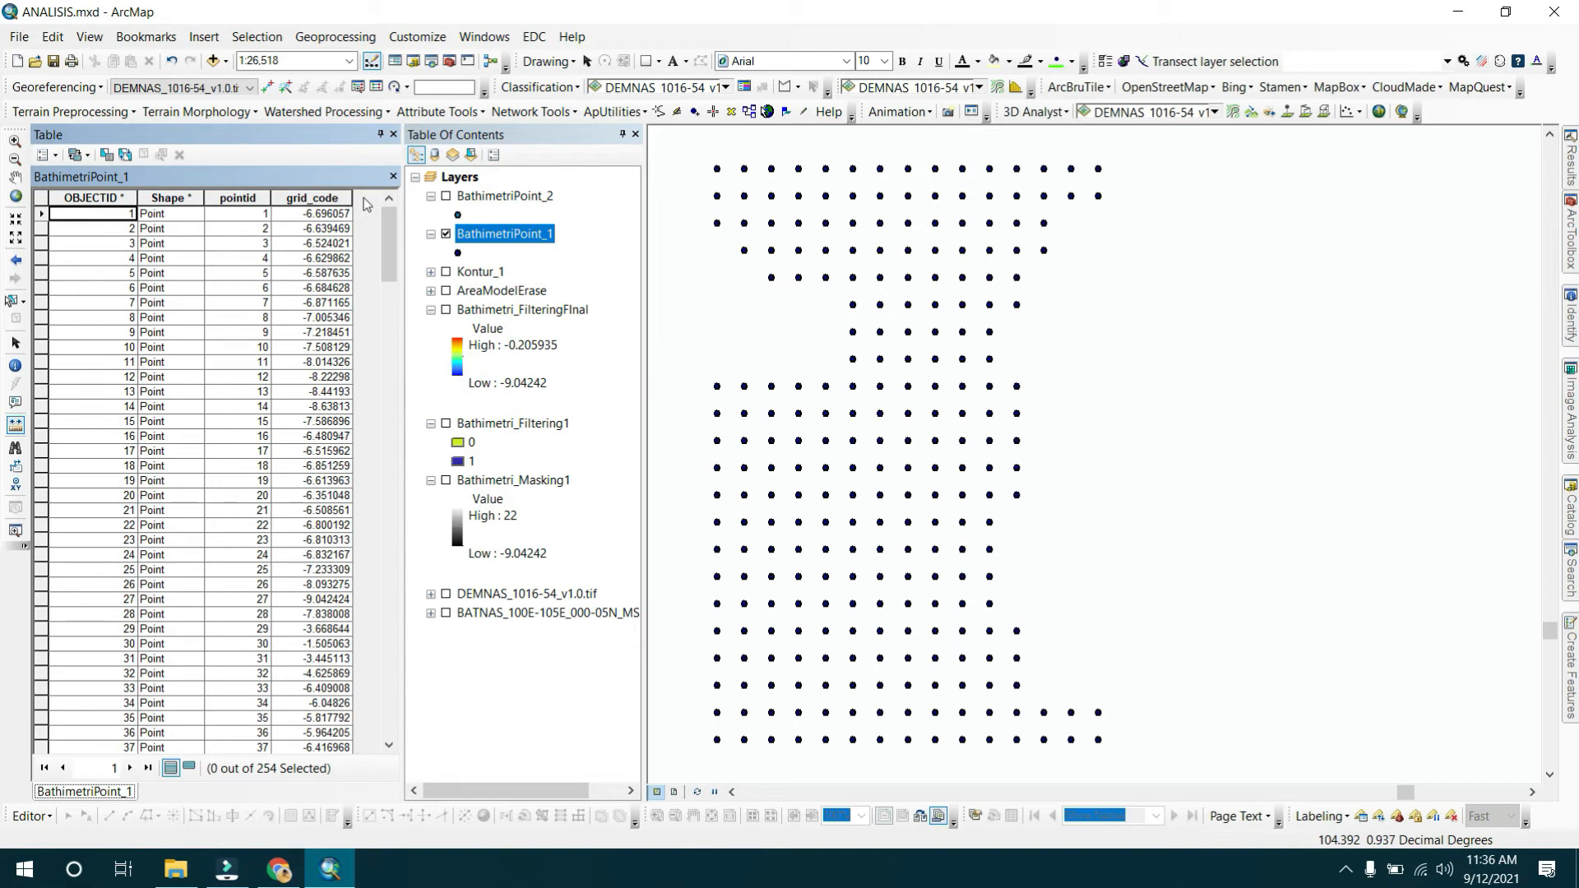
pyautogui.click(449, 62)
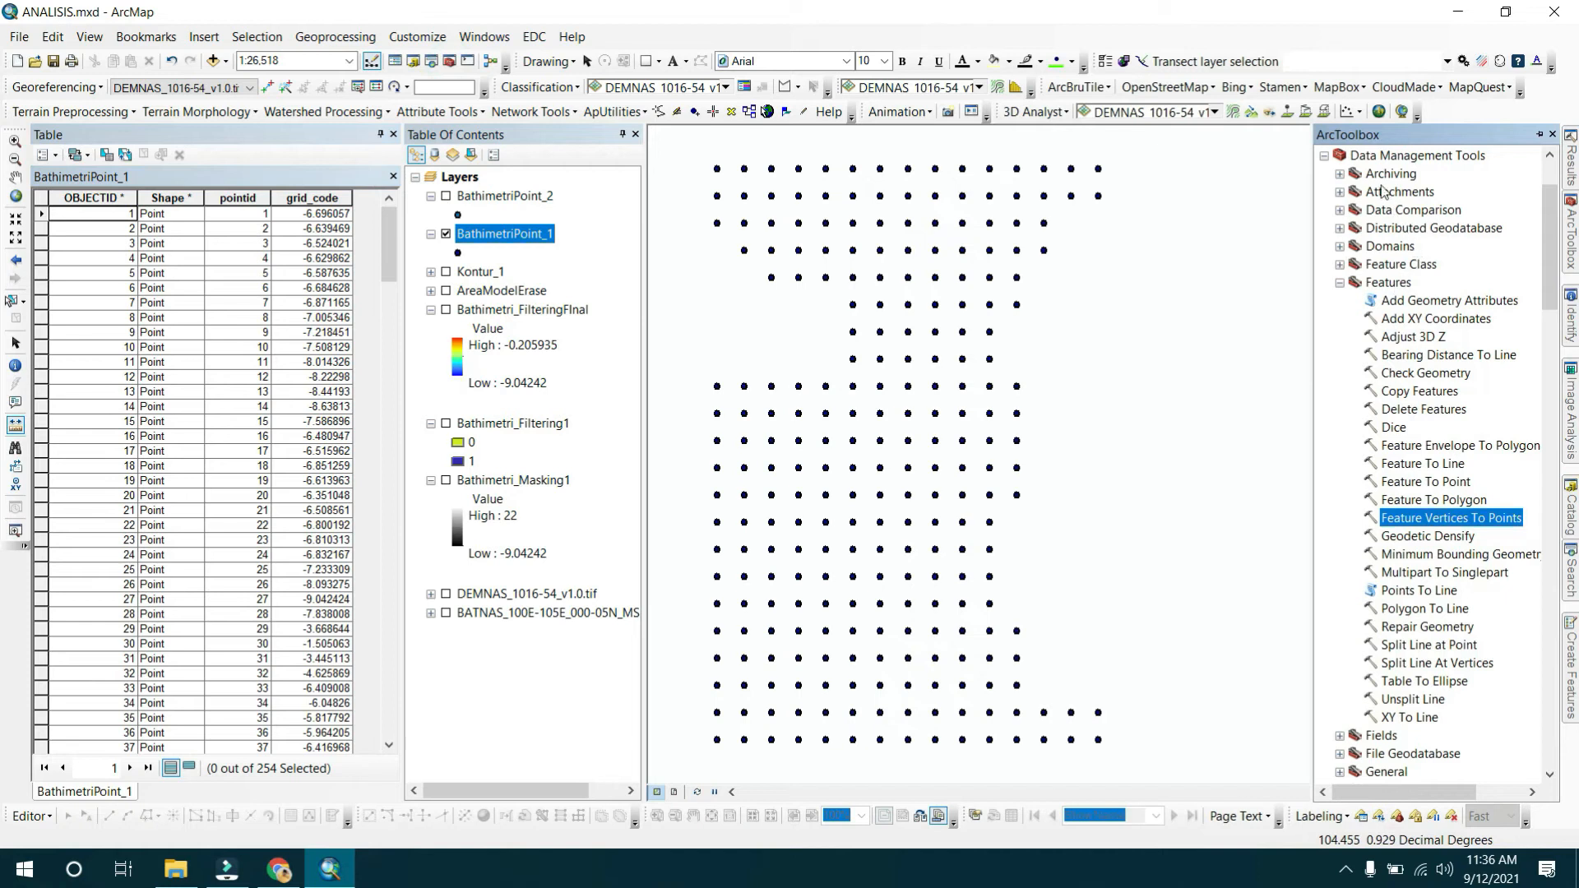
pyautogui.click(1398, 157)
pyautogui.click(1401, 284)
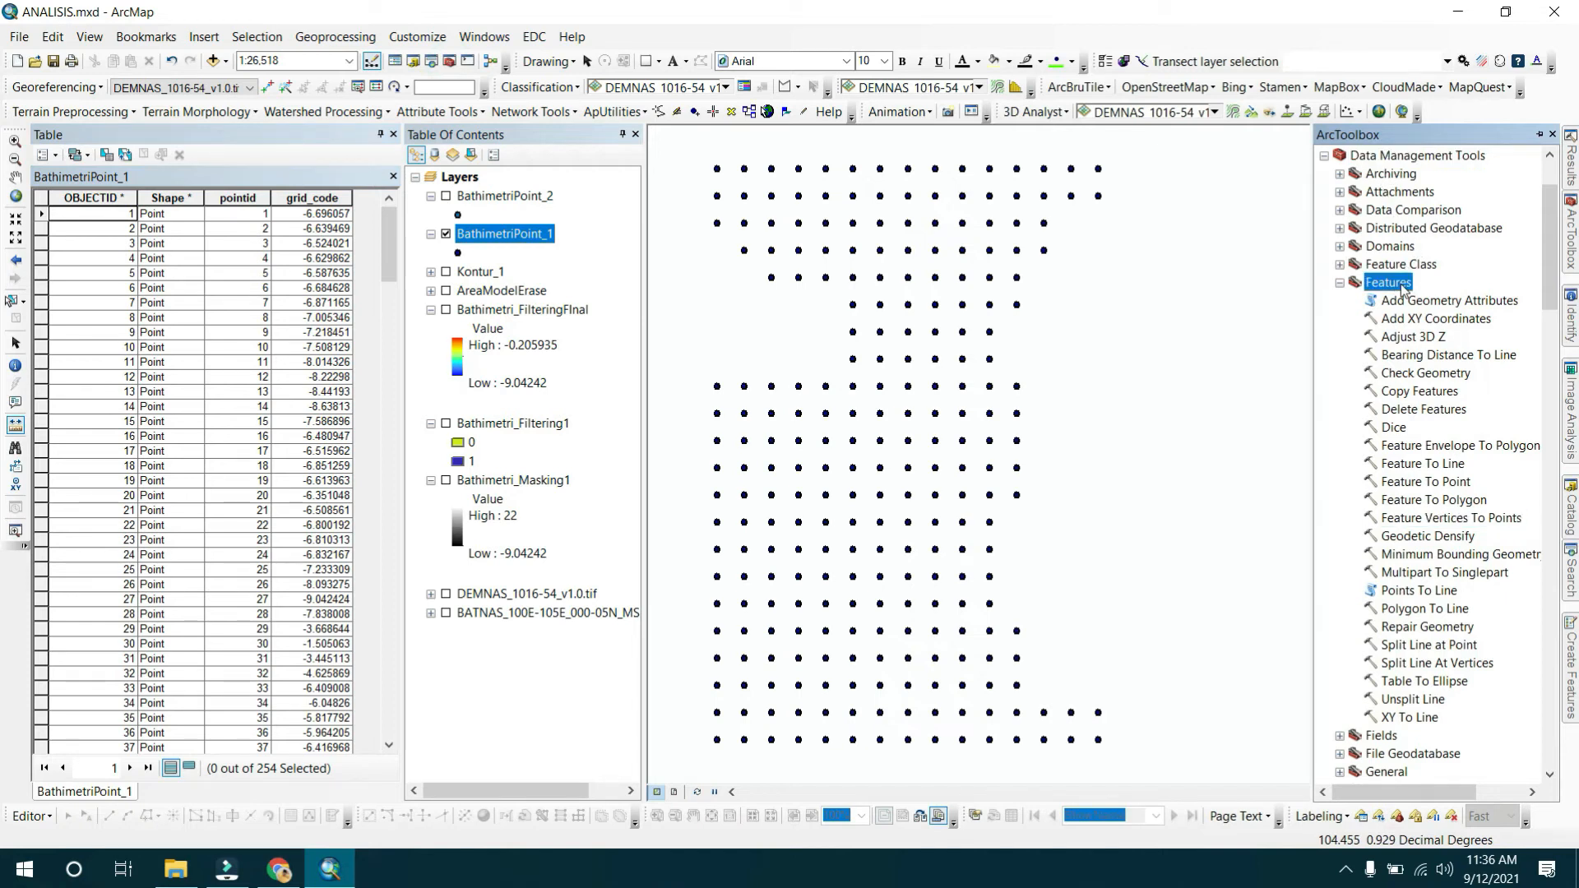
pyautogui.doubleClick(1431, 321)
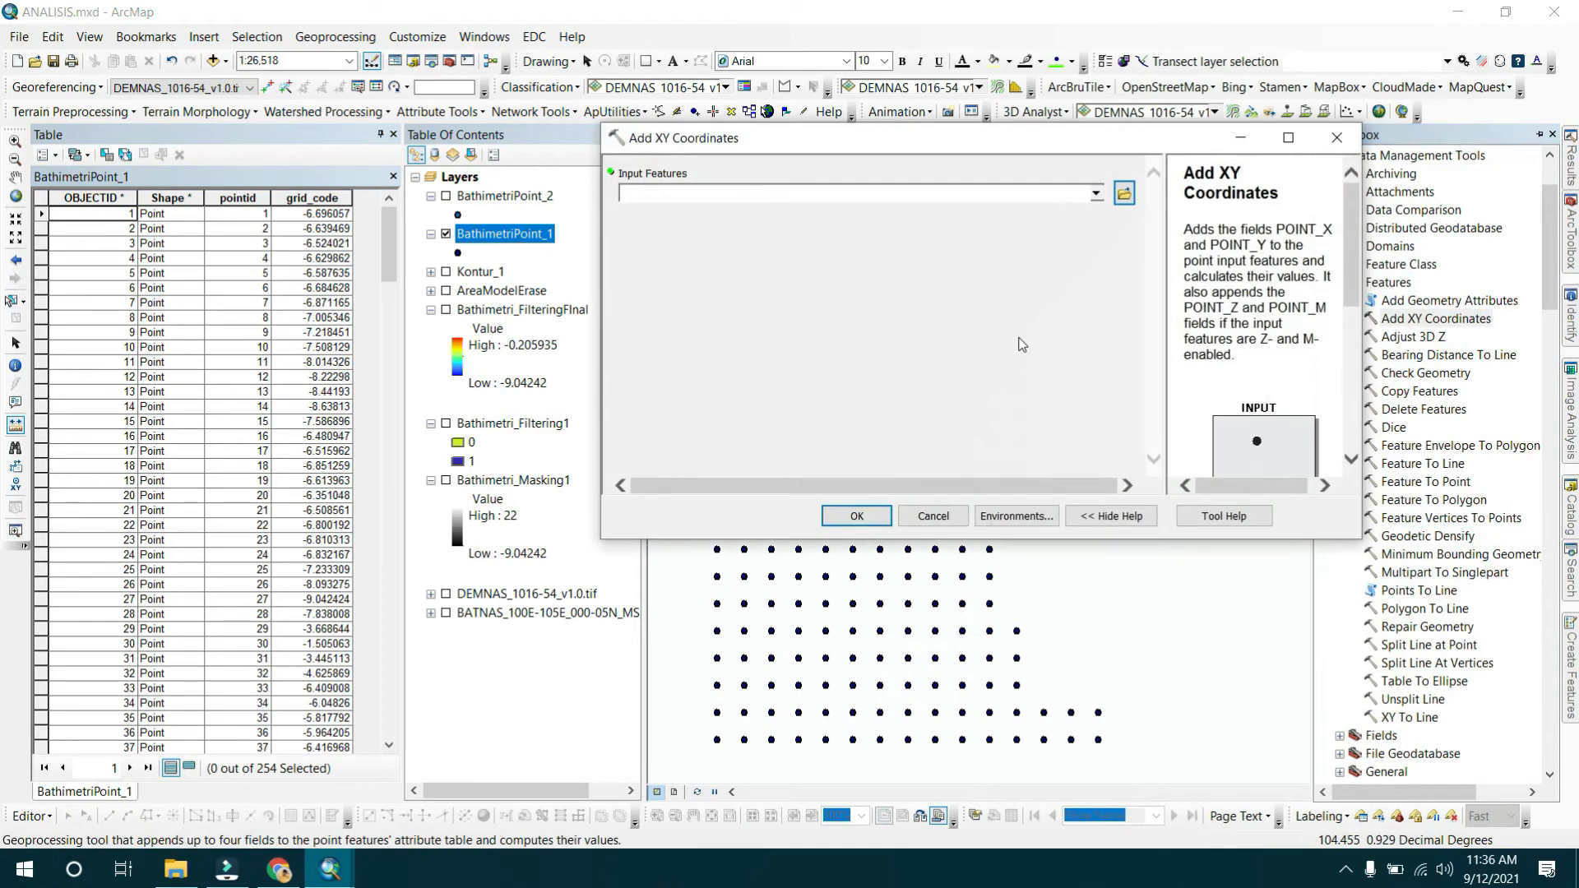
pyautogui.moveTo(538, 233); pyautogui.dragTo(683, 197)
pyautogui.click(878, 521)
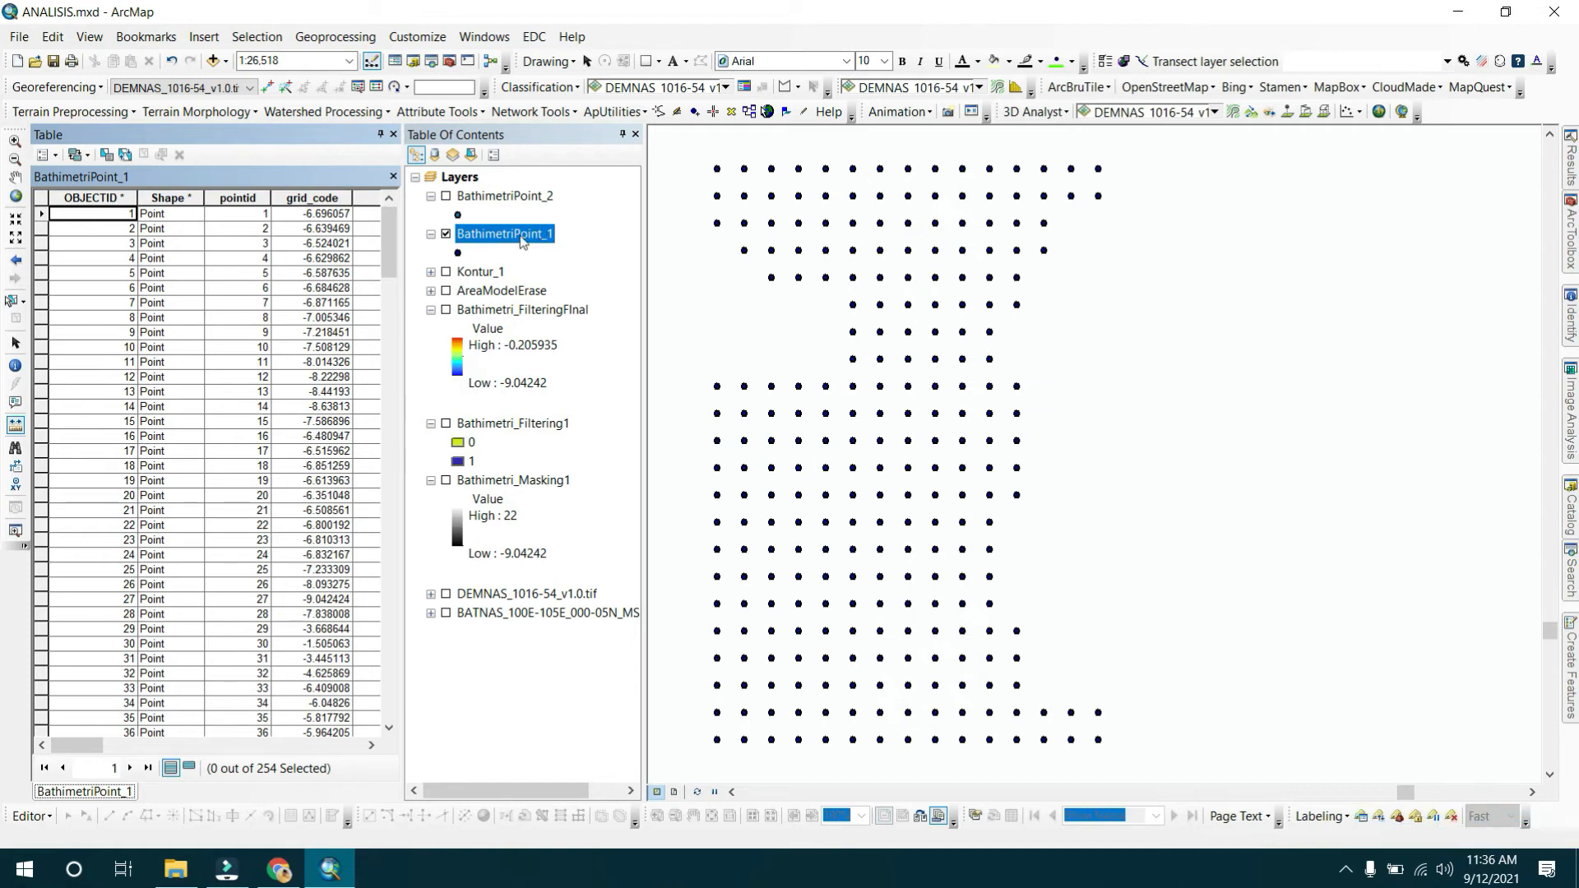
# Hide BathimetriPoint_1 and run Add XY Coordinates on the BathimetriPoint_2 layer.
pyautogui.click(446, 234)
pyautogui.click(1570, 235)
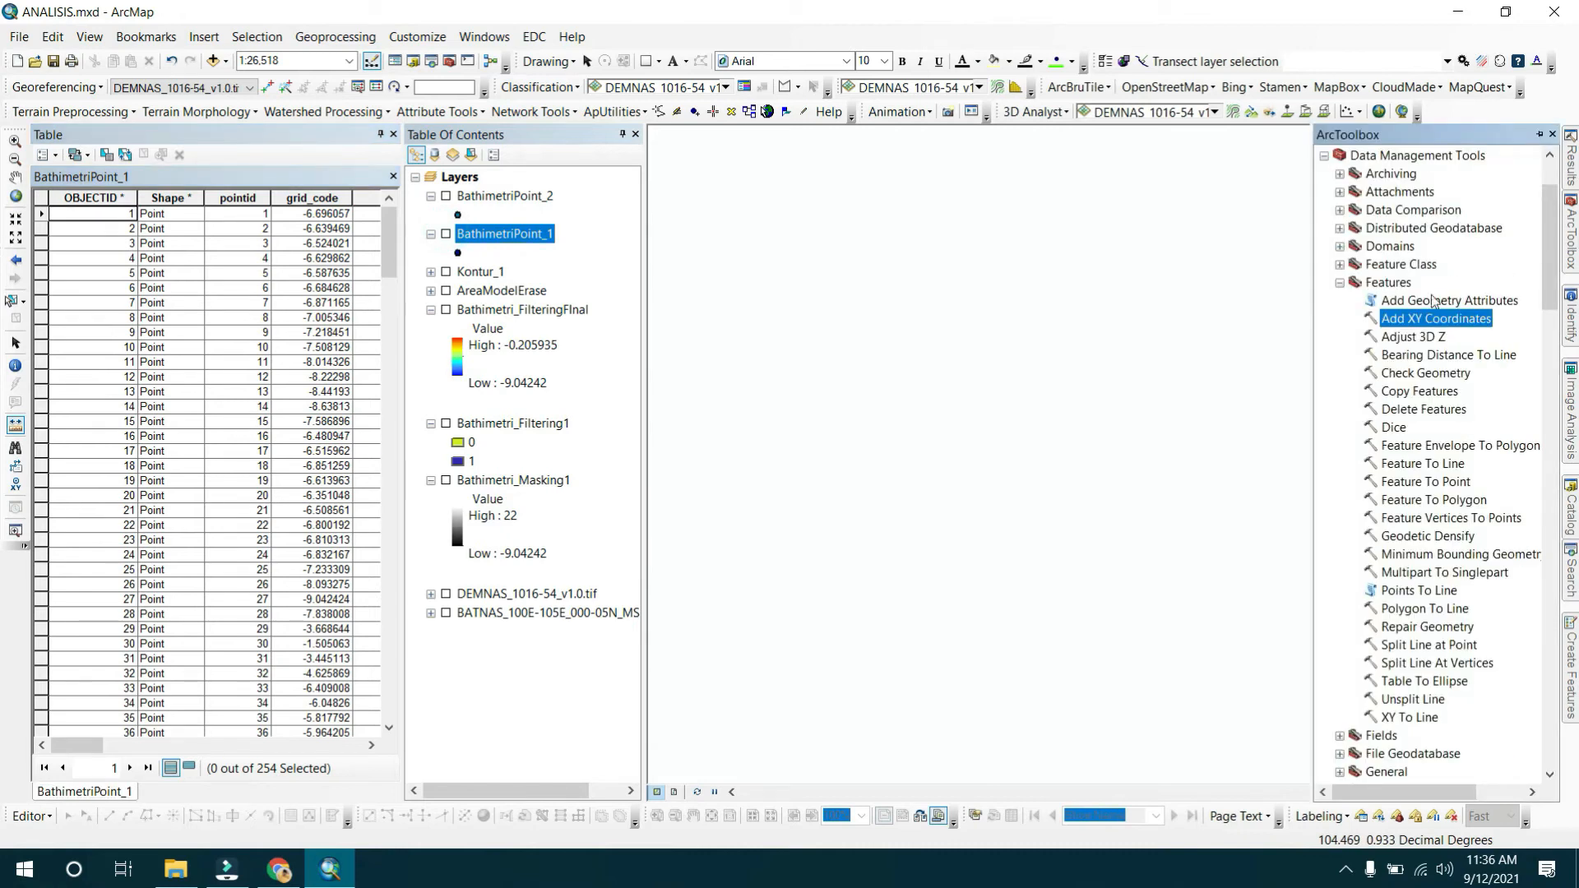
pyautogui.doubleClick(1404, 319)
pyautogui.moveTo(535, 196); pyautogui.dragTo(655, 208)
pyautogui.moveTo(531, 198); pyautogui.dragTo(632, 199)
pyautogui.click(869, 522)
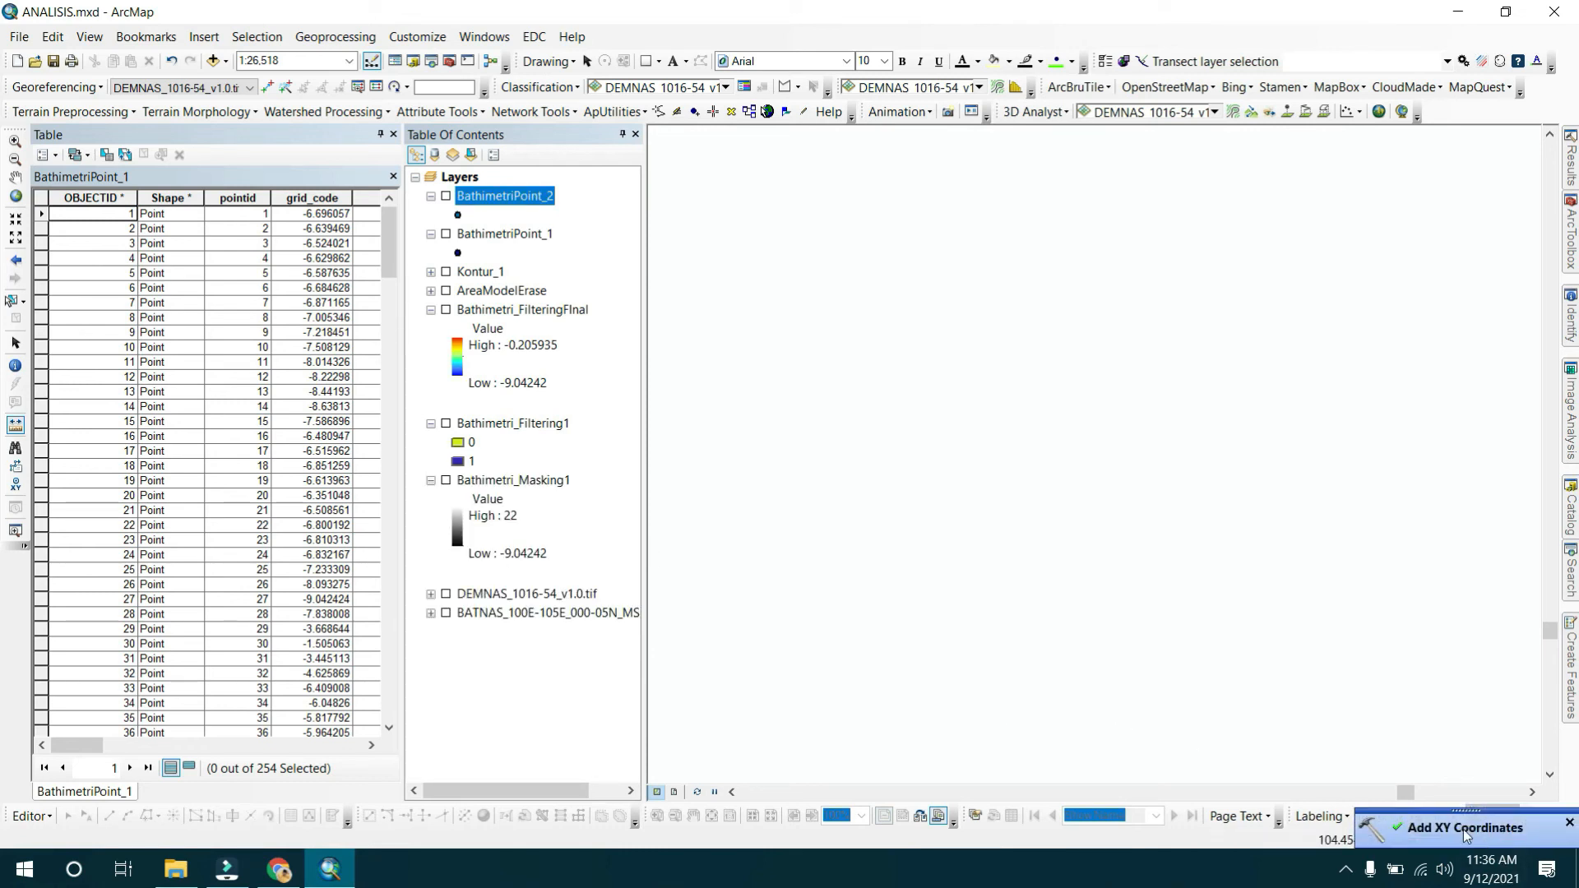
# Inspect the POINT_X and POINT_Y fields in the BathimetriPoint_1 attribute table.
pyautogui.moveTo(88, 744); pyautogui.dragTo(311, 764)
pyautogui.click(137, 331)
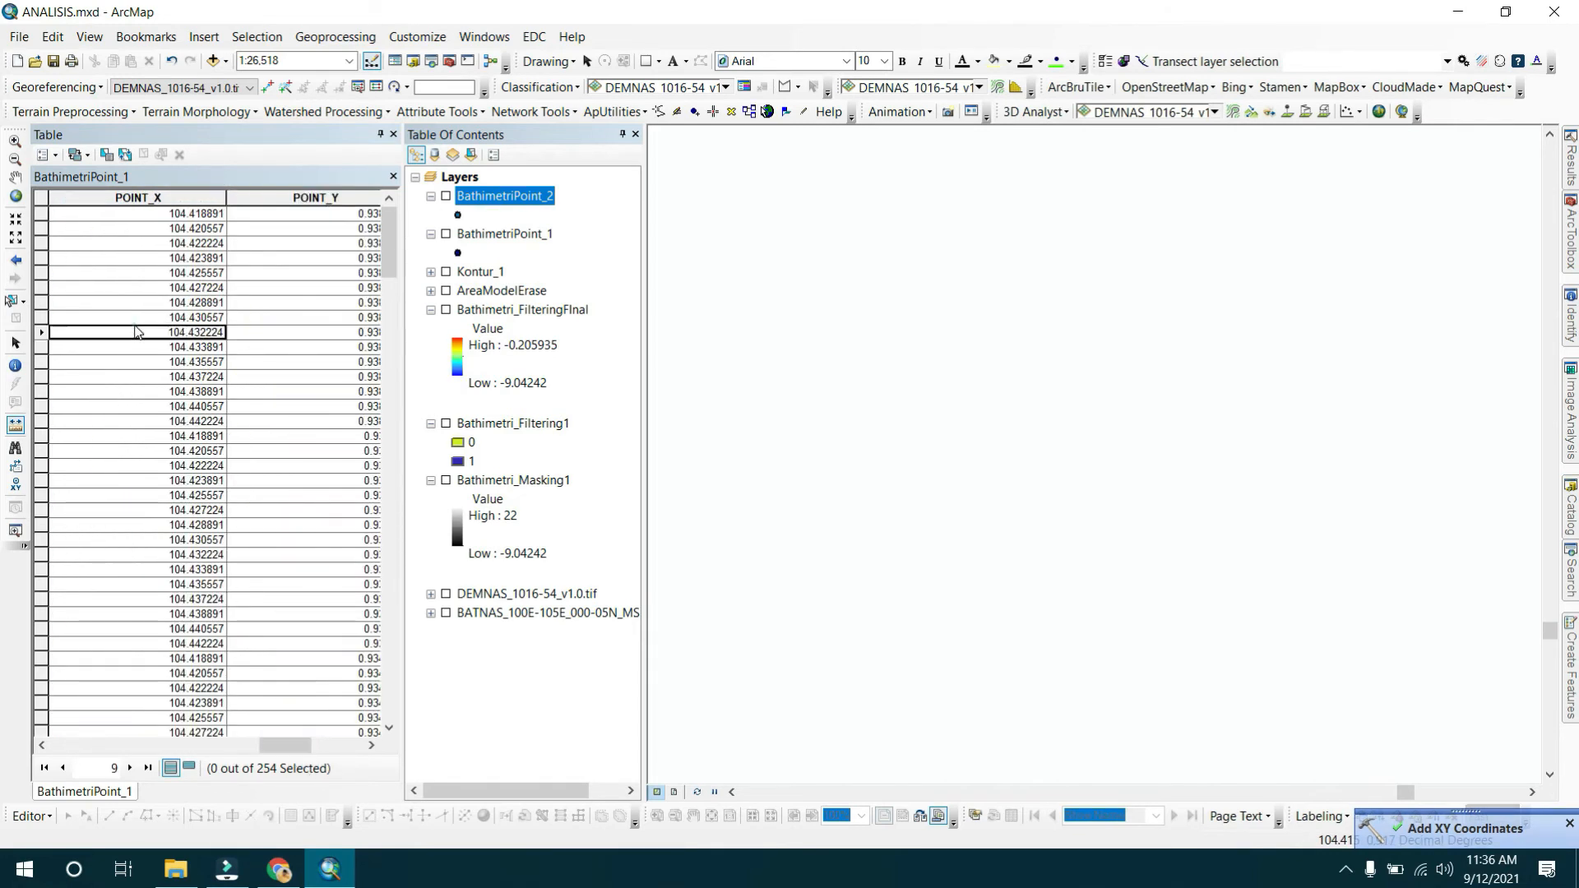
pyautogui.click(314, 350)
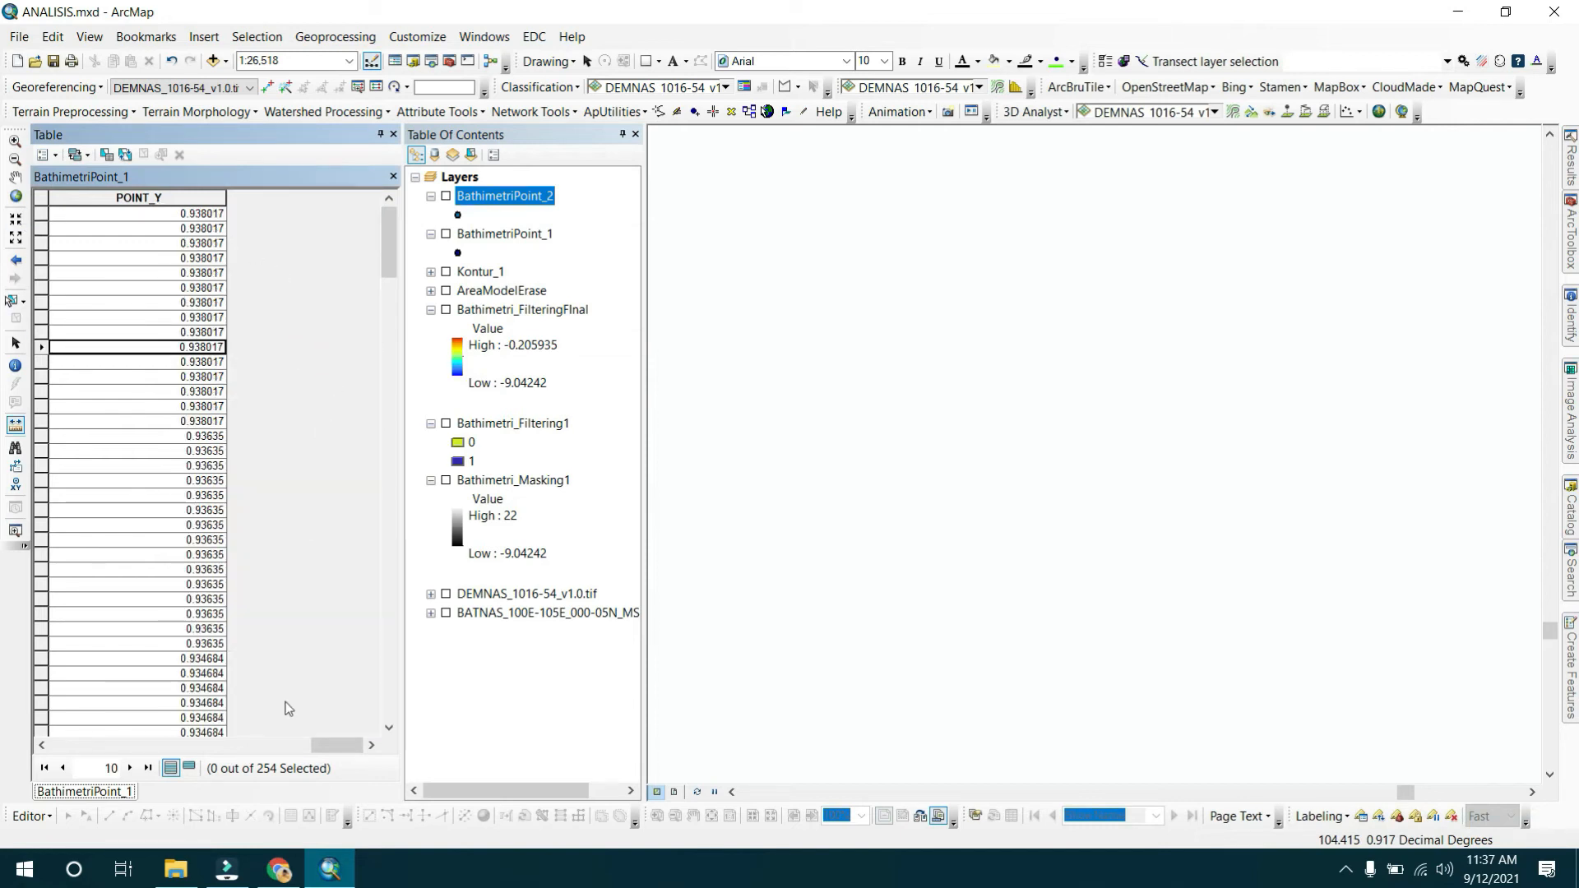
pyautogui.moveTo(321, 744); pyautogui.dragTo(268, 745)
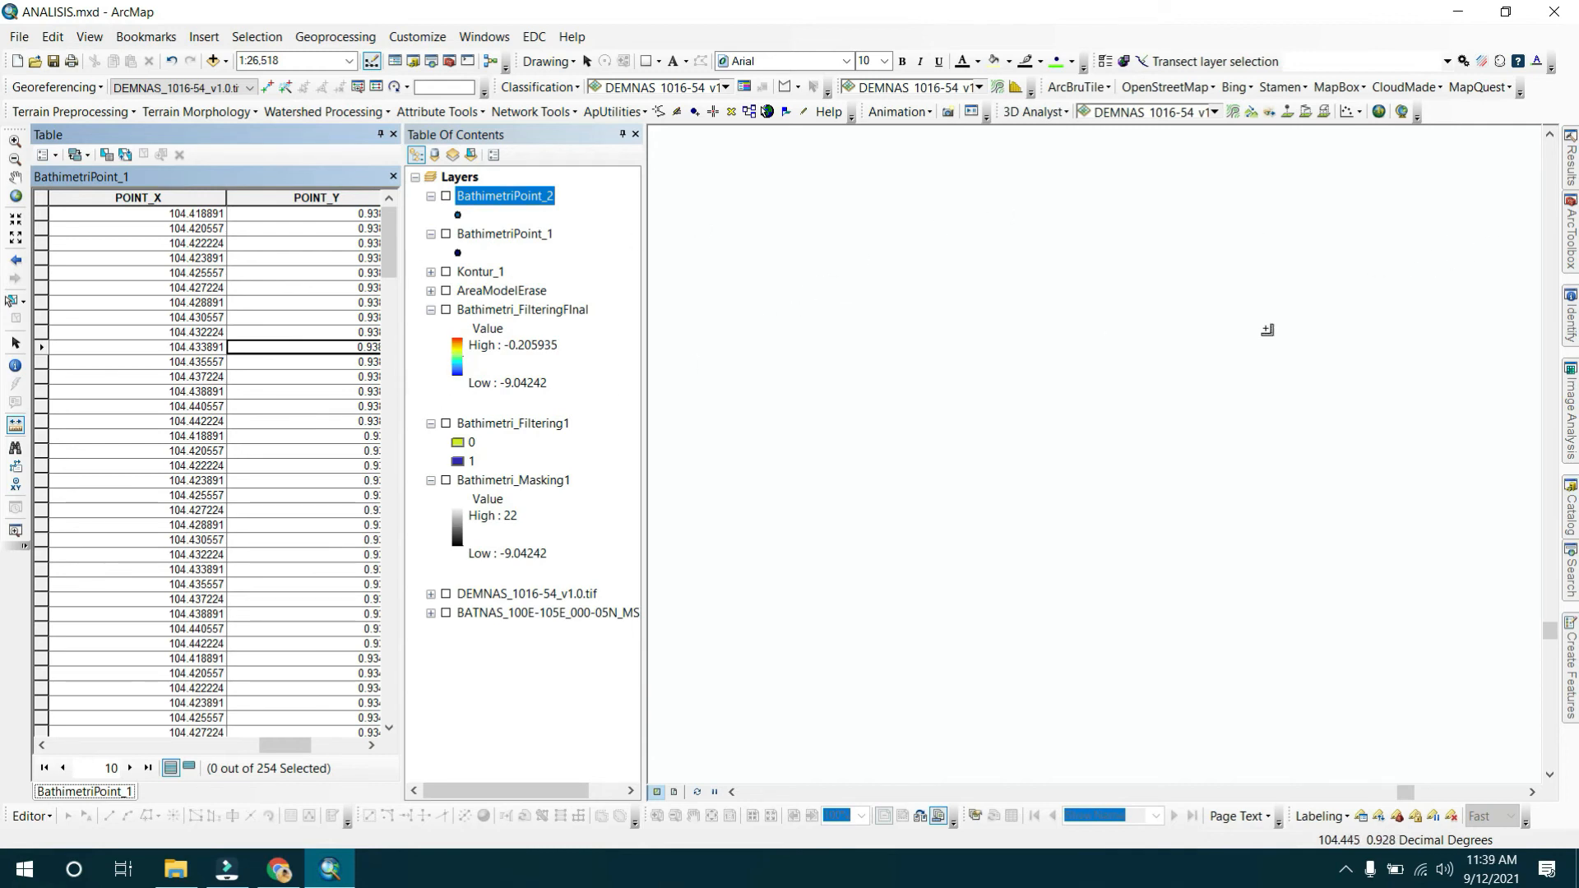
# Open the Project tool from Projections and Transformations and set BathimetriPoint_1 as the input dataset.
pyautogui.moveTo(1573, 242)
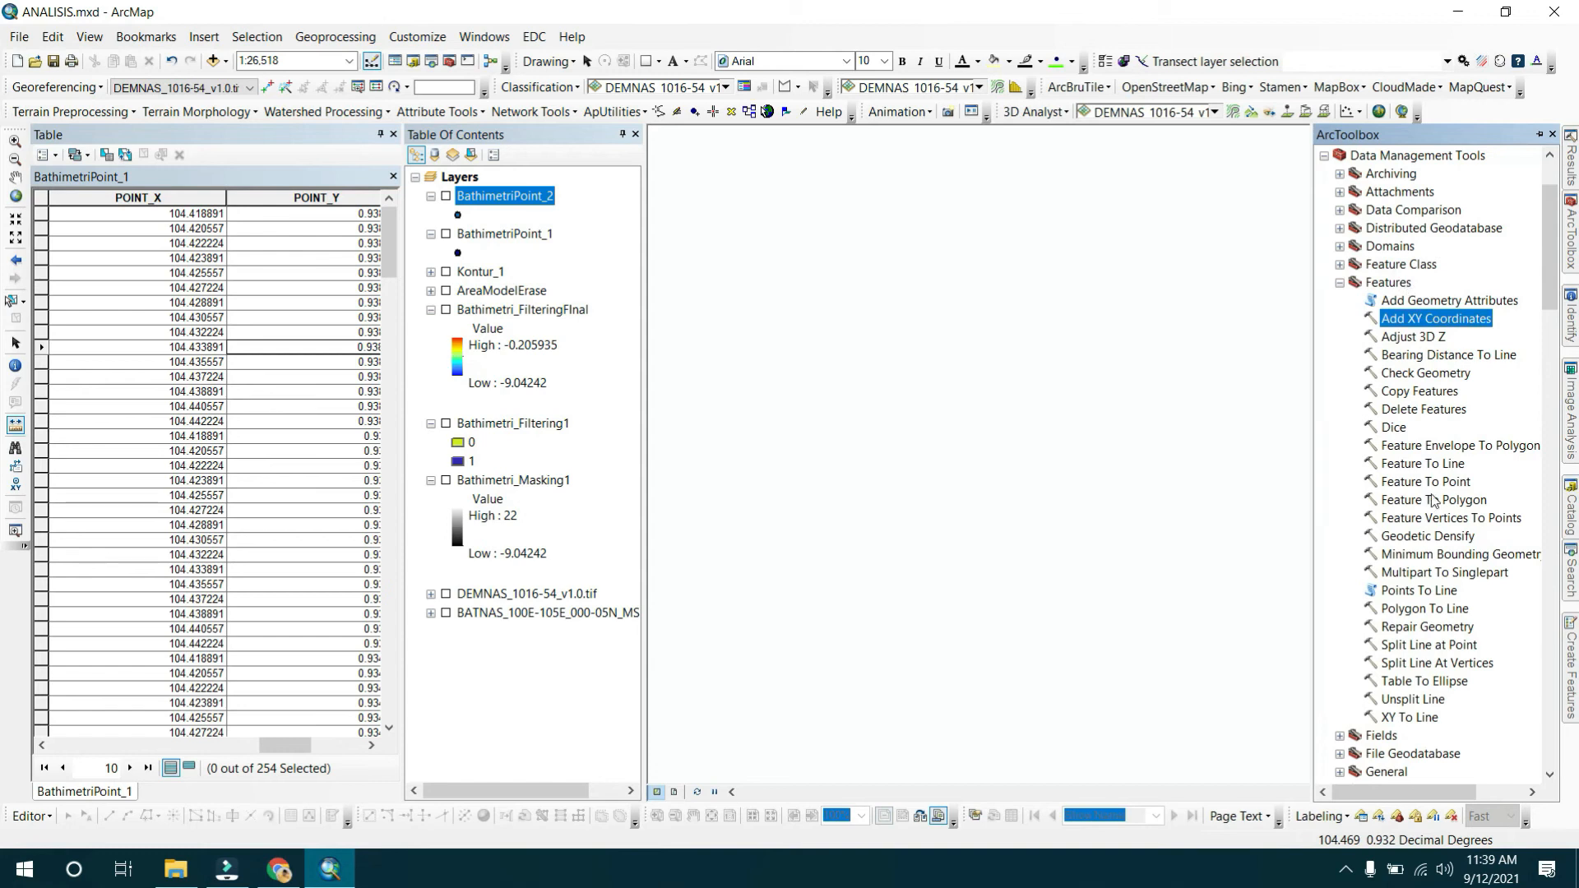
pyautogui.scroll(-8, 1433, 500)
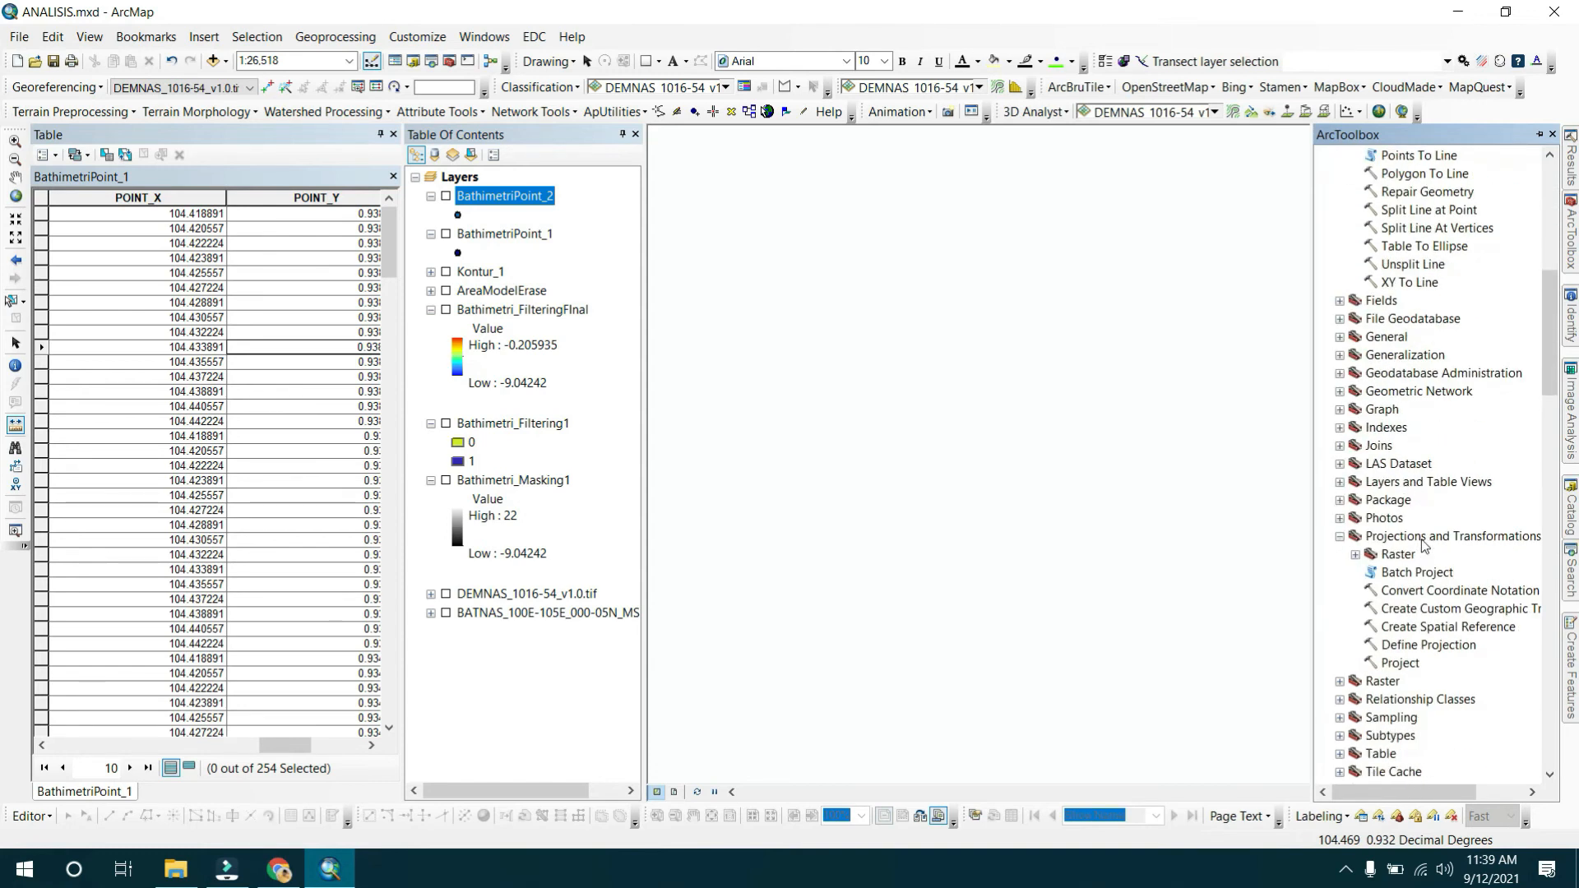
pyautogui.click(1423, 540)
pyautogui.doubleClick(1412, 670)
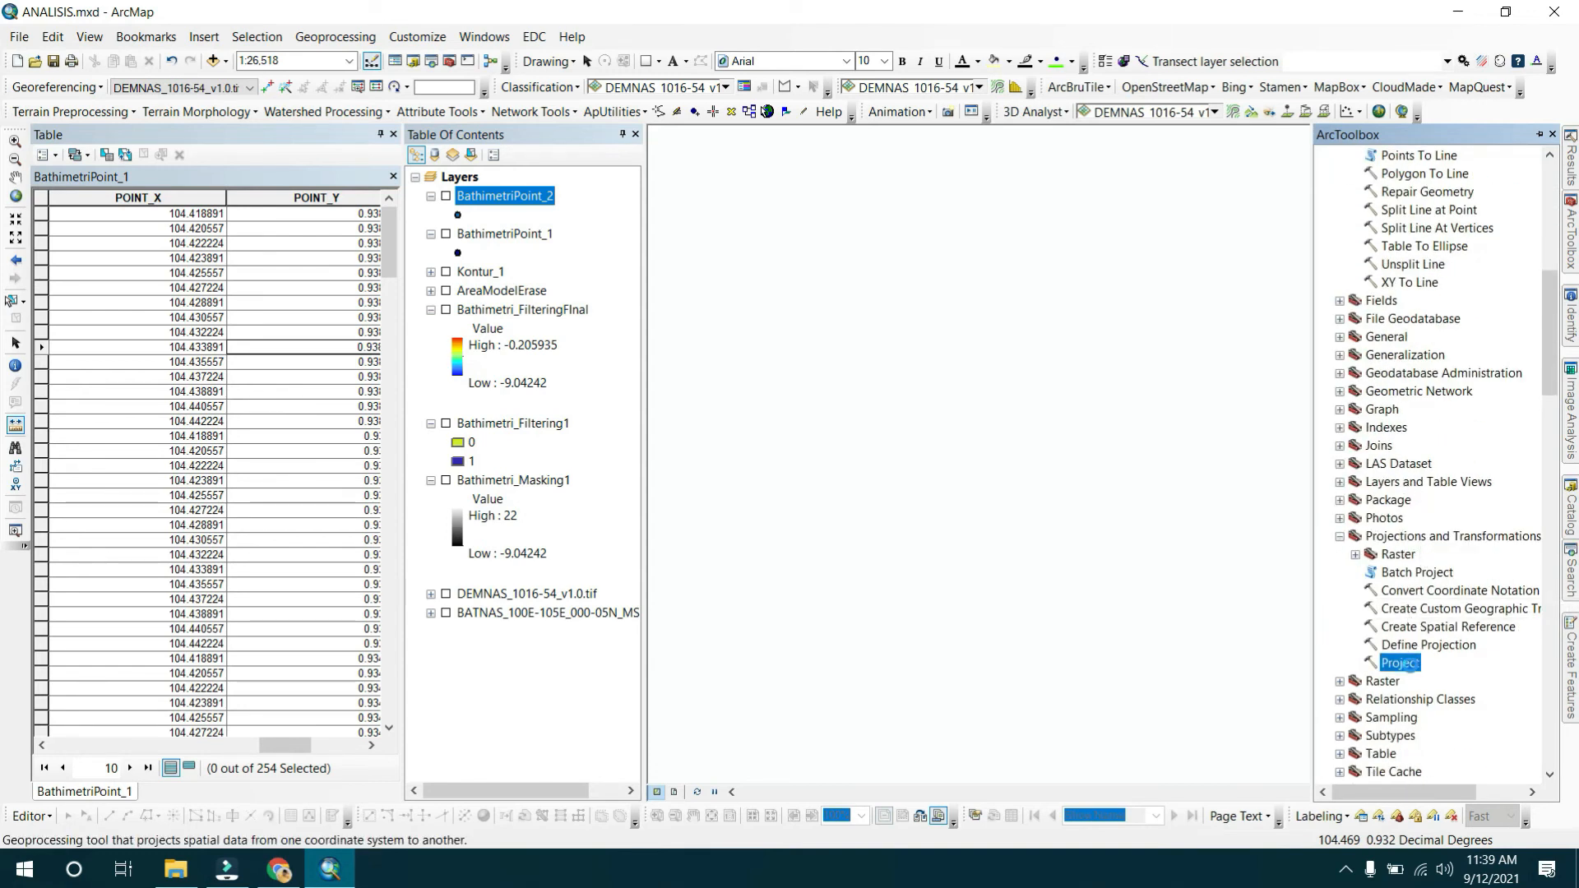
pyautogui.click(493, 236)
pyautogui.moveTo(477, 245); pyautogui.dragTo(646, 199)
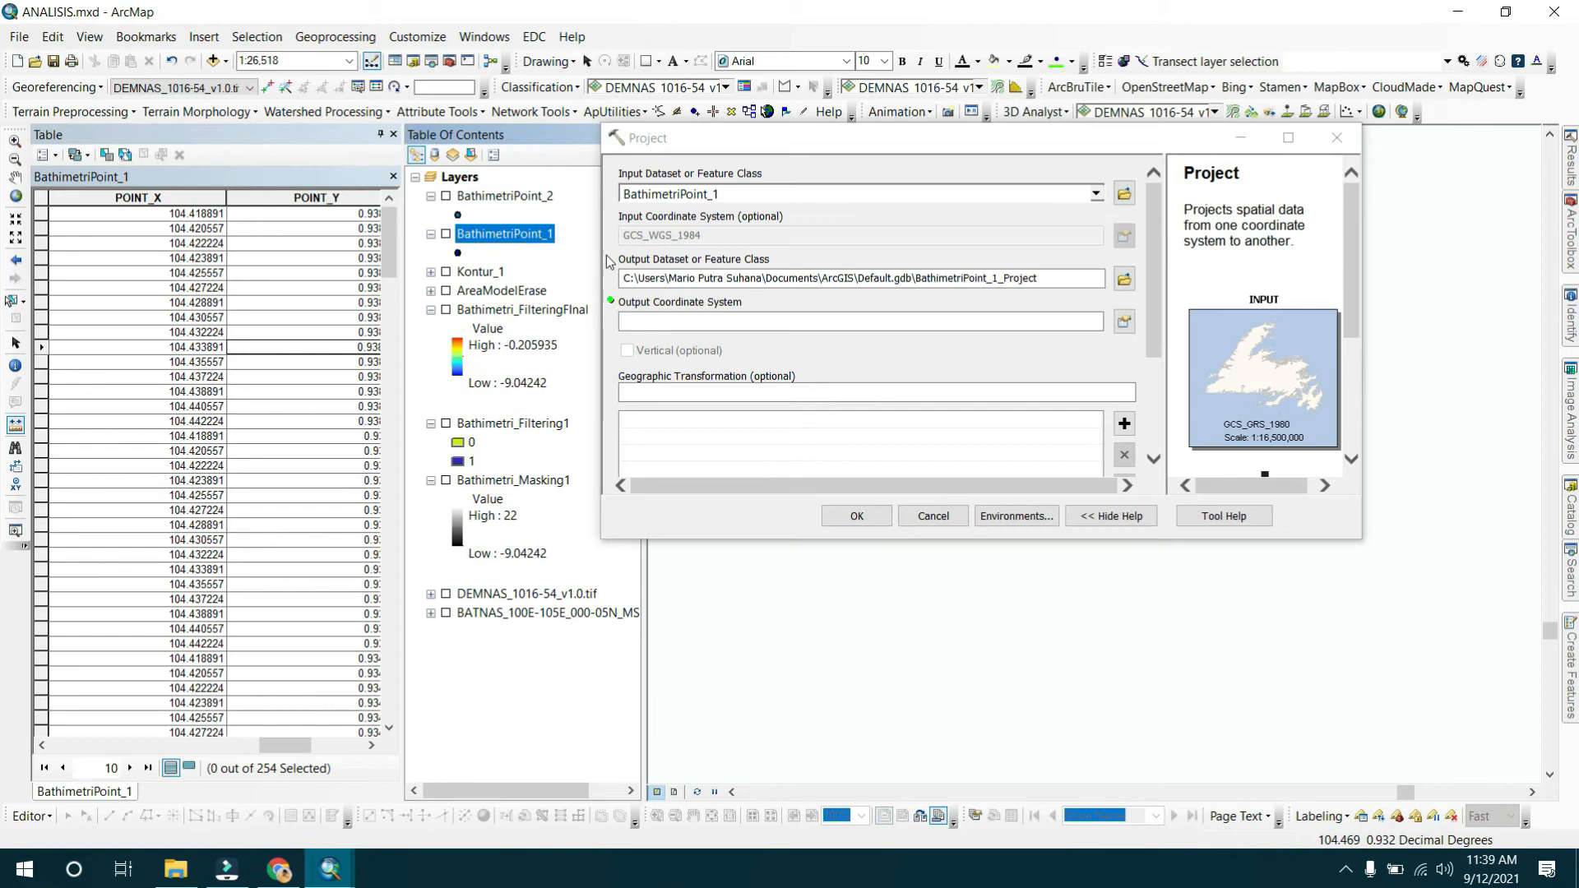
# Set the Project tool's output coordinate system to WGS 1984 UTM Zone 48N from the Projected, UTM, WGS 1984, Northern Hemisphere list.
pyautogui.click(1125, 322)
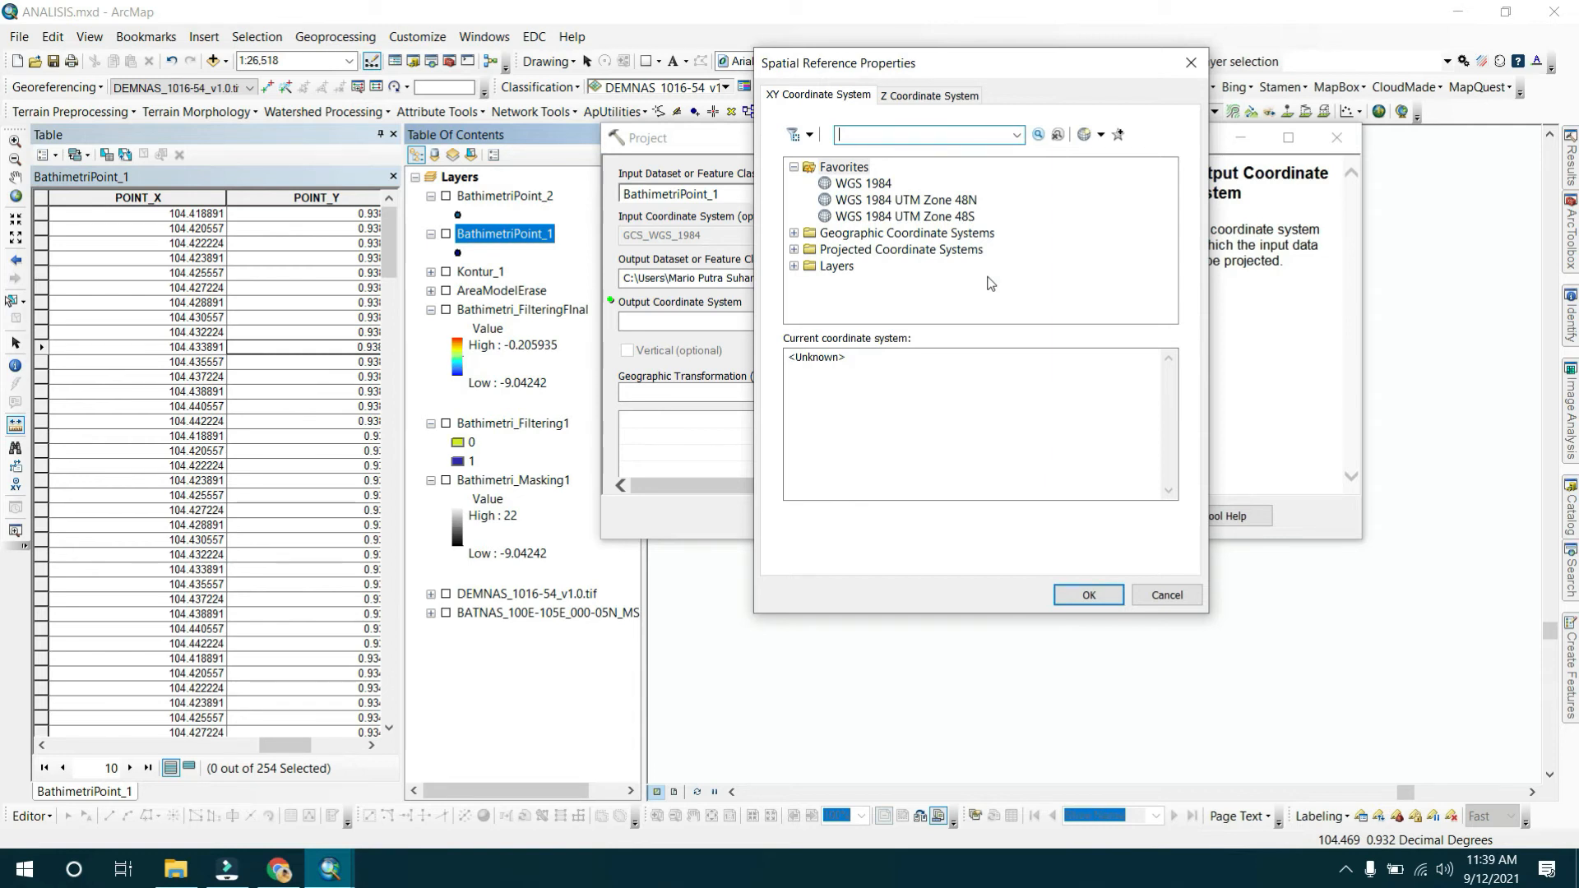
pyautogui.click(963, 202)
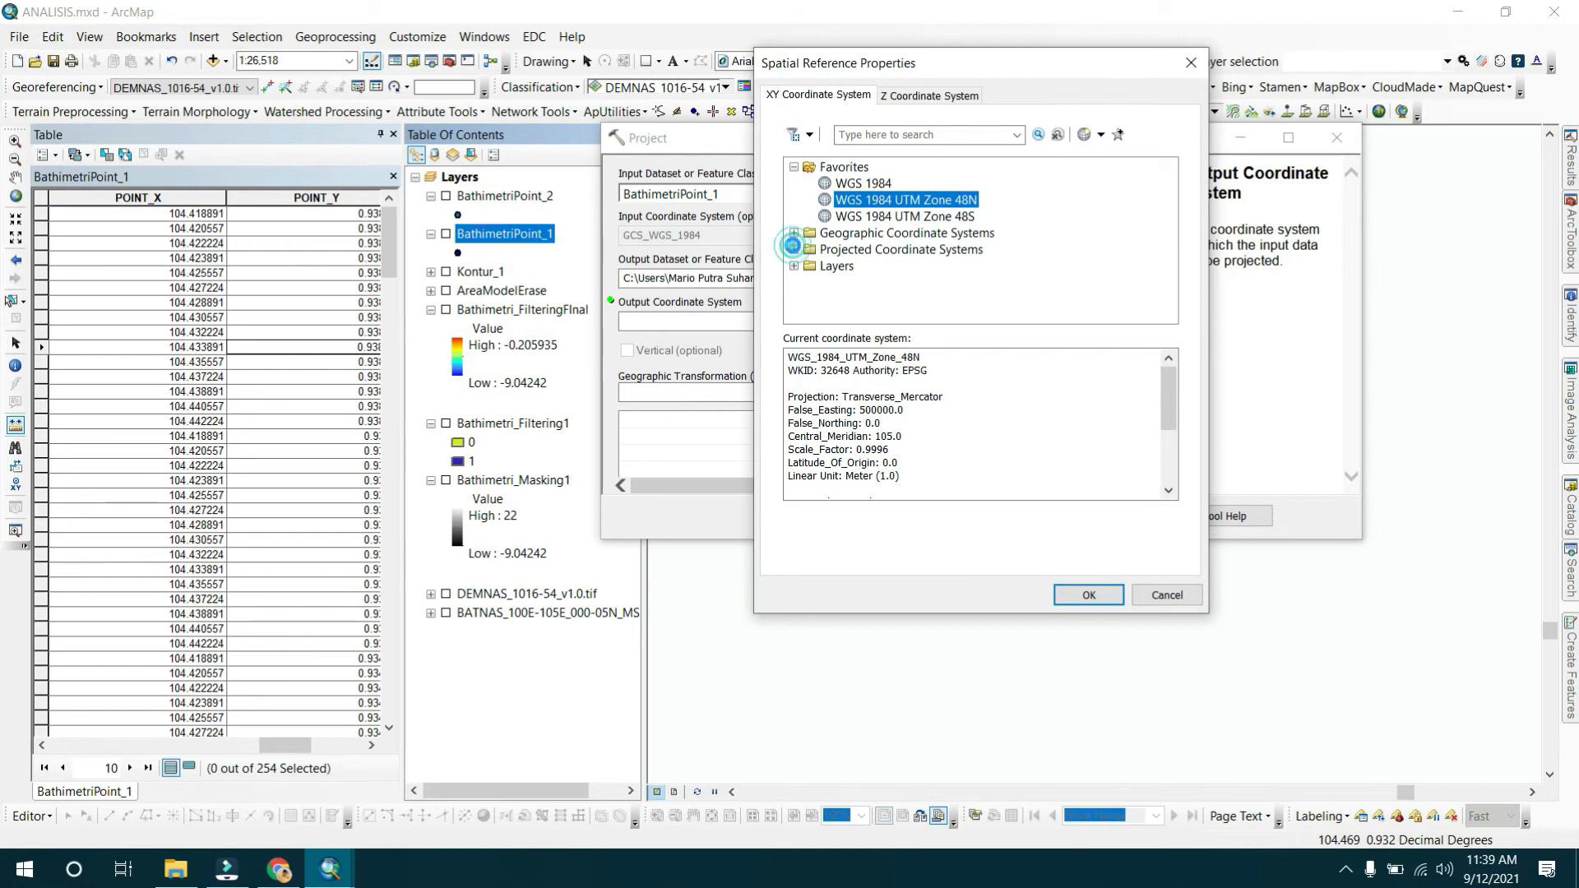
pyautogui.click(793, 249)
pyautogui.scroll(-2, 896, 239)
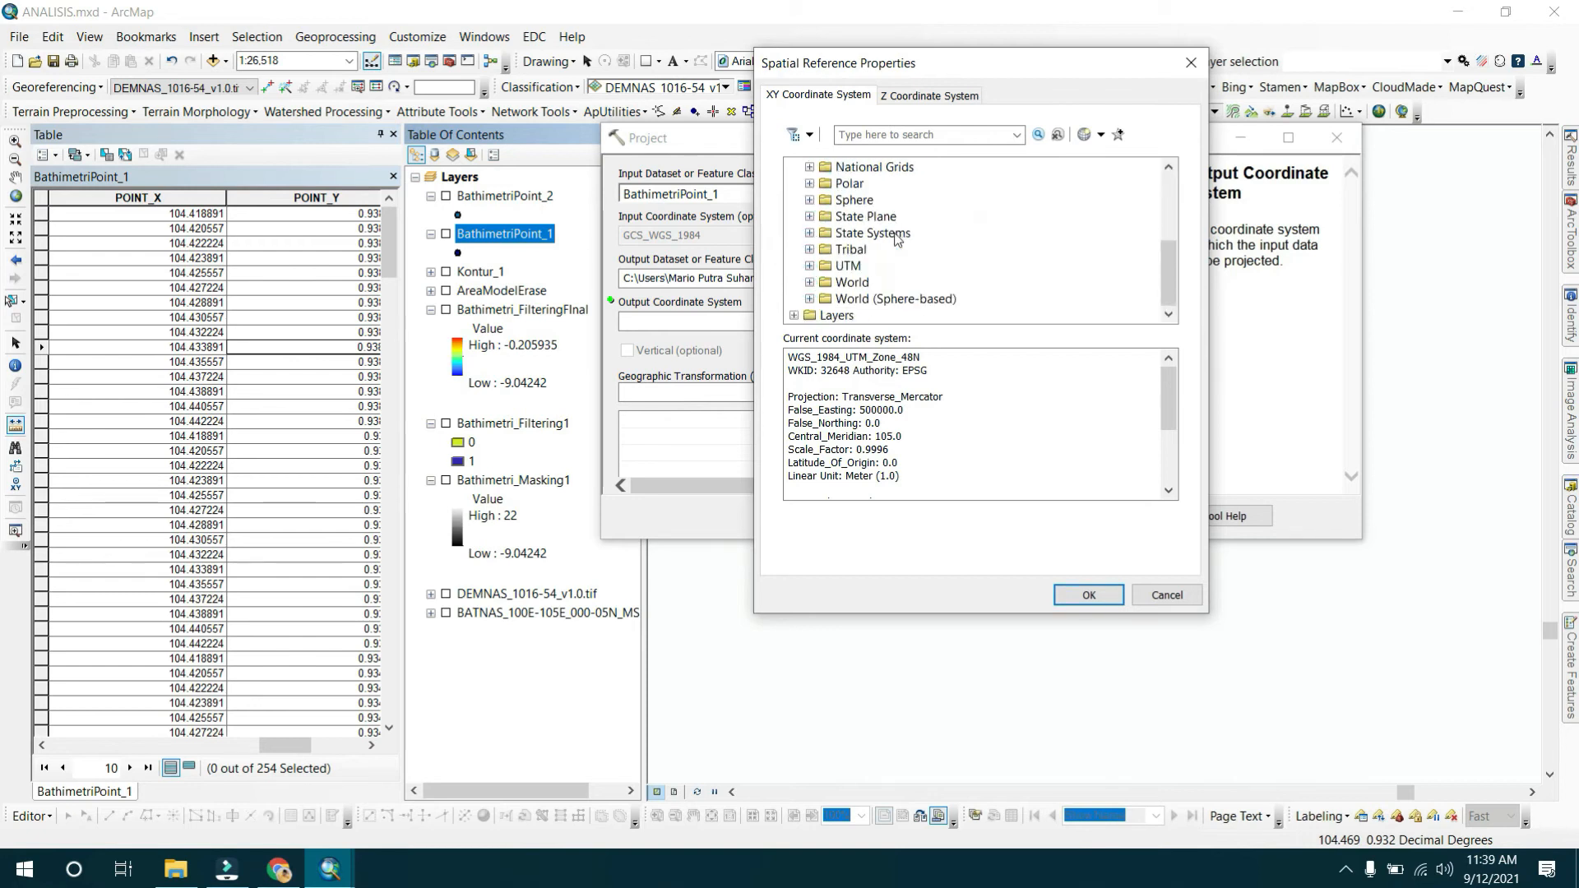
pyautogui.doubleClick(837, 283)
pyautogui.scroll(-12, 913, 213)
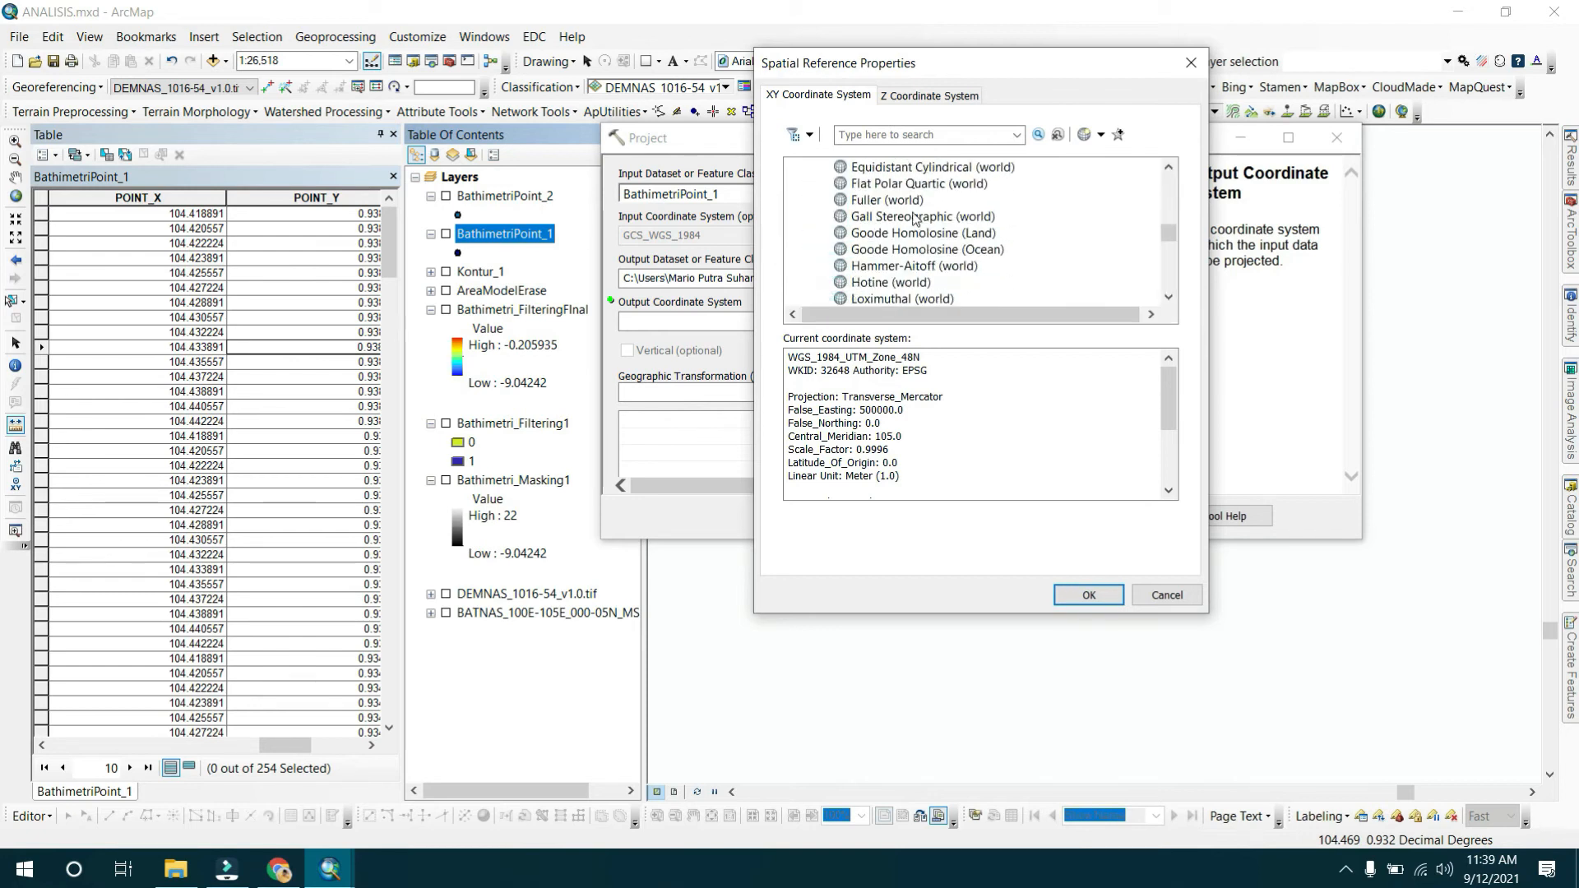
pyautogui.scroll(-7, 915, 212)
pyautogui.scroll(13, 919, 212)
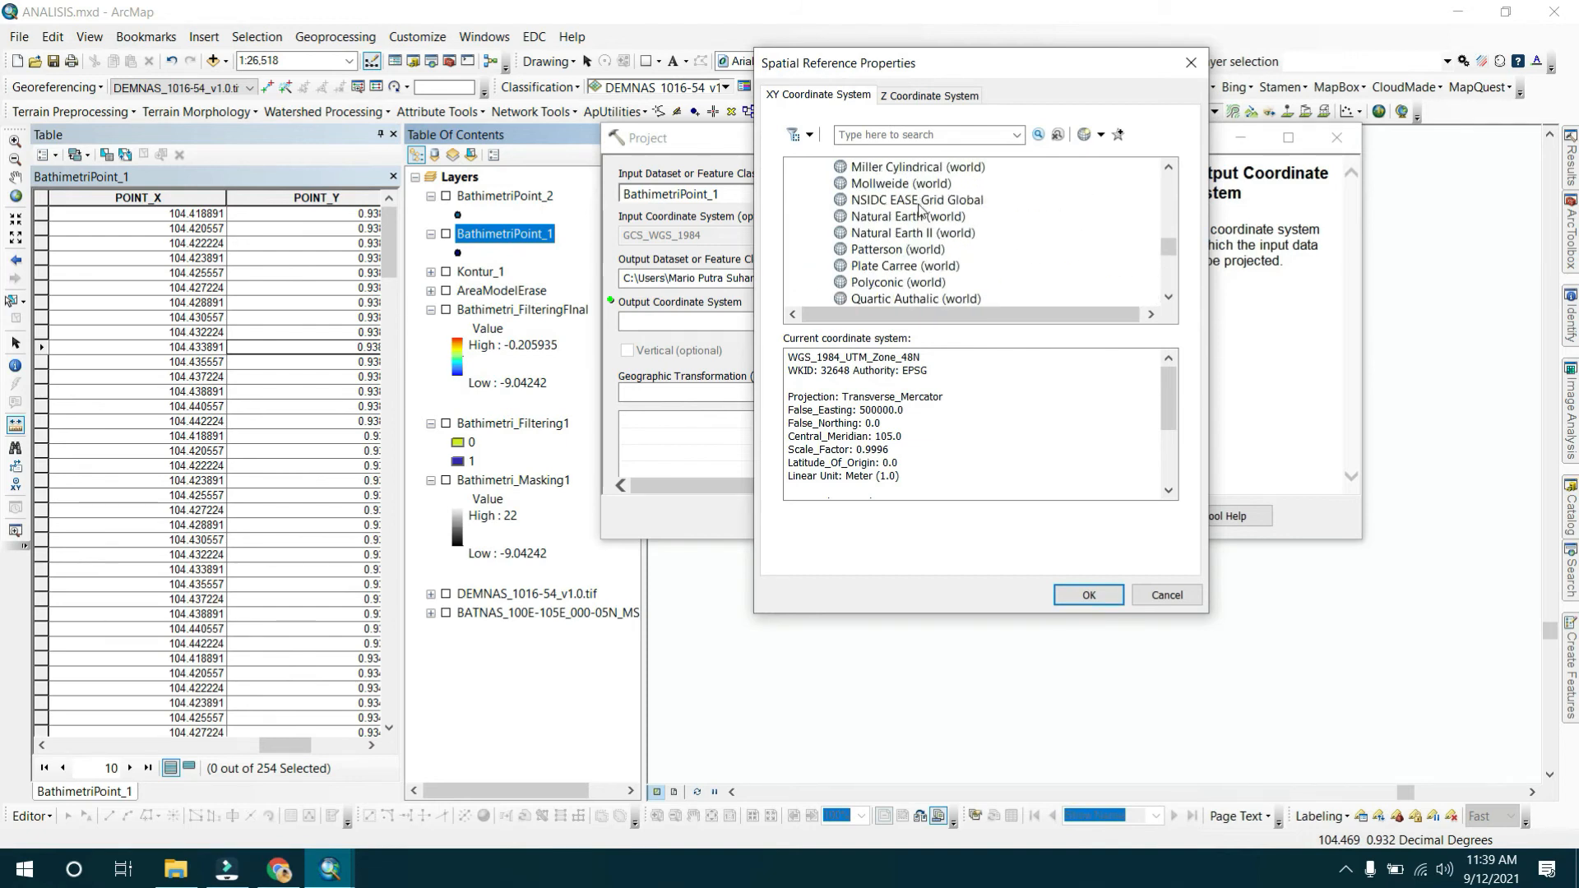
pyautogui.scroll(6, 912, 222)
pyautogui.scroll(-2, 879, 256)
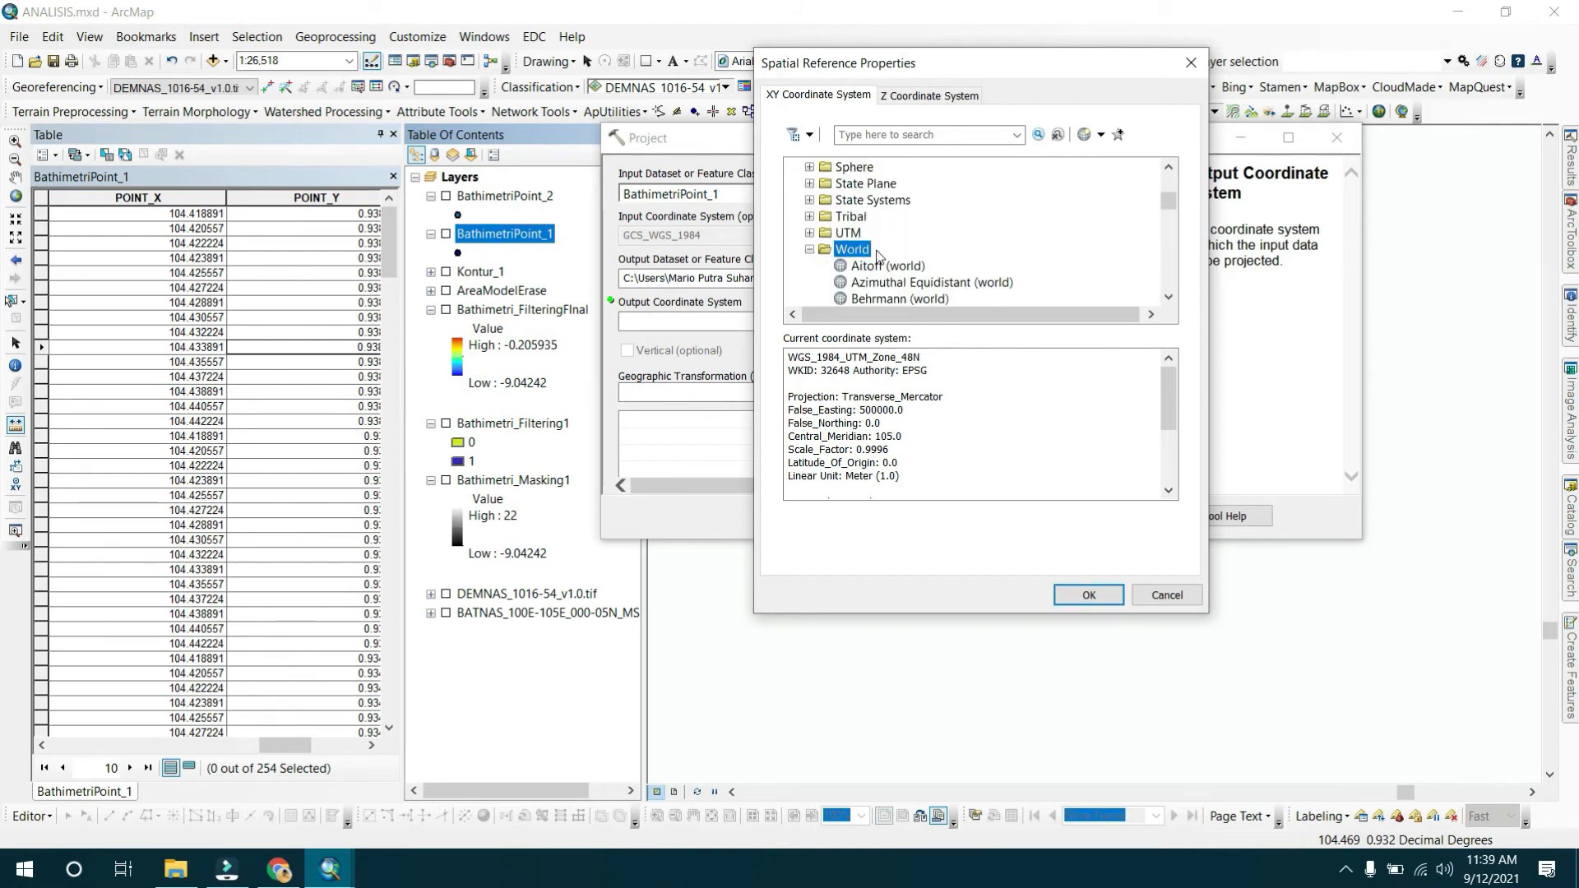
pyautogui.click(809, 249)
pyautogui.click(809, 266)
pyautogui.scroll(-3, 860, 263)
pyautogui.doubleClick(862, 266)
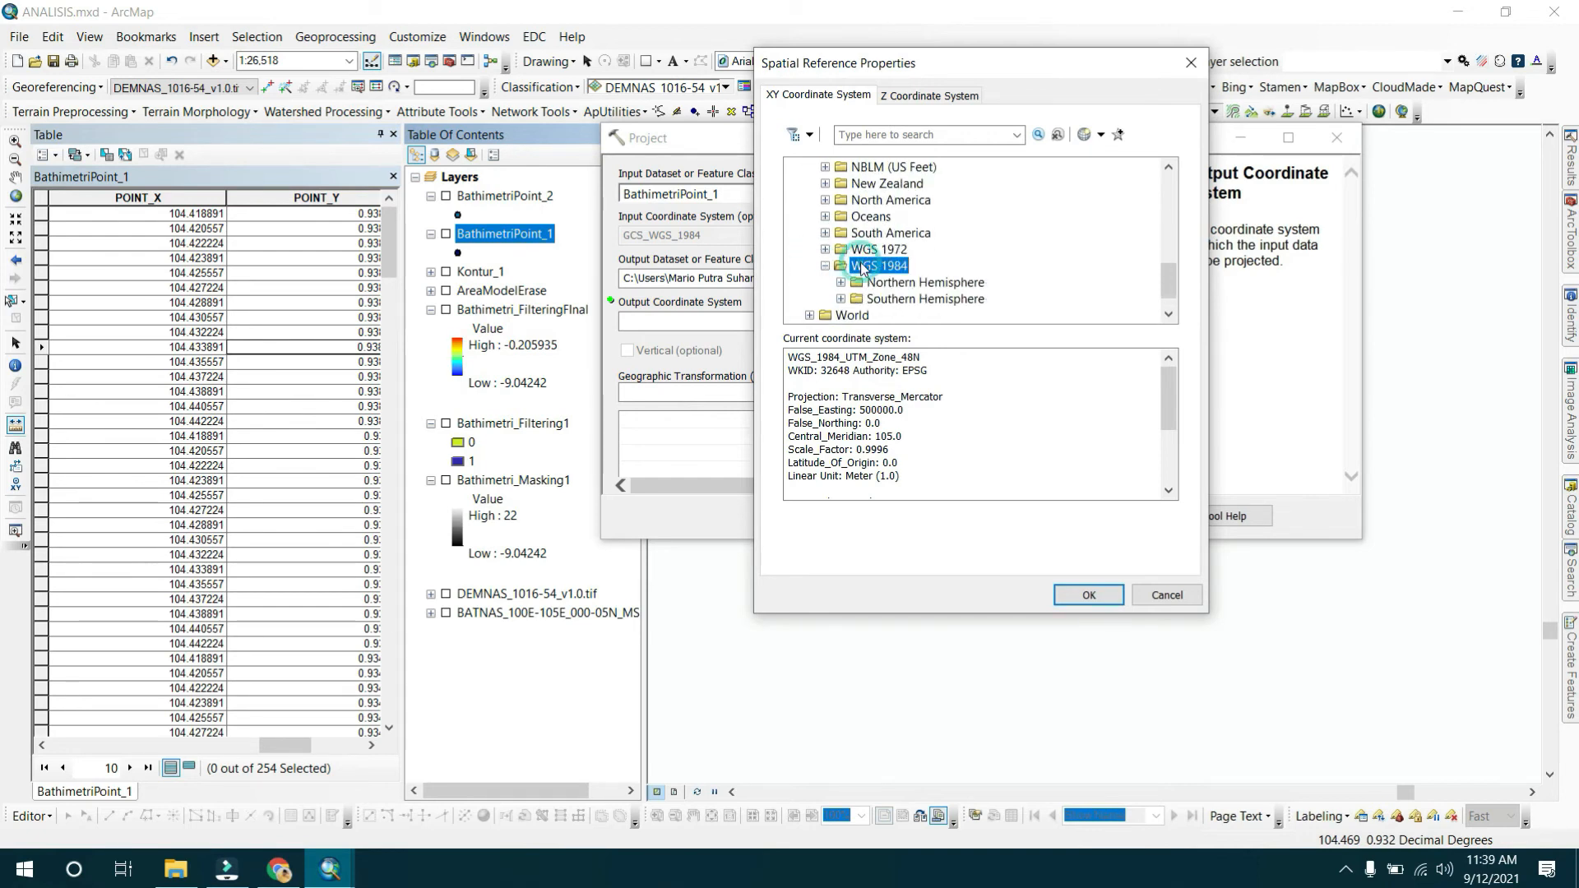
pyautogui.doubleClick(883, 284)
pyautogui.scroll(-3, 1034, 229)
pyautogui.scroll(-10, 1034, 234)
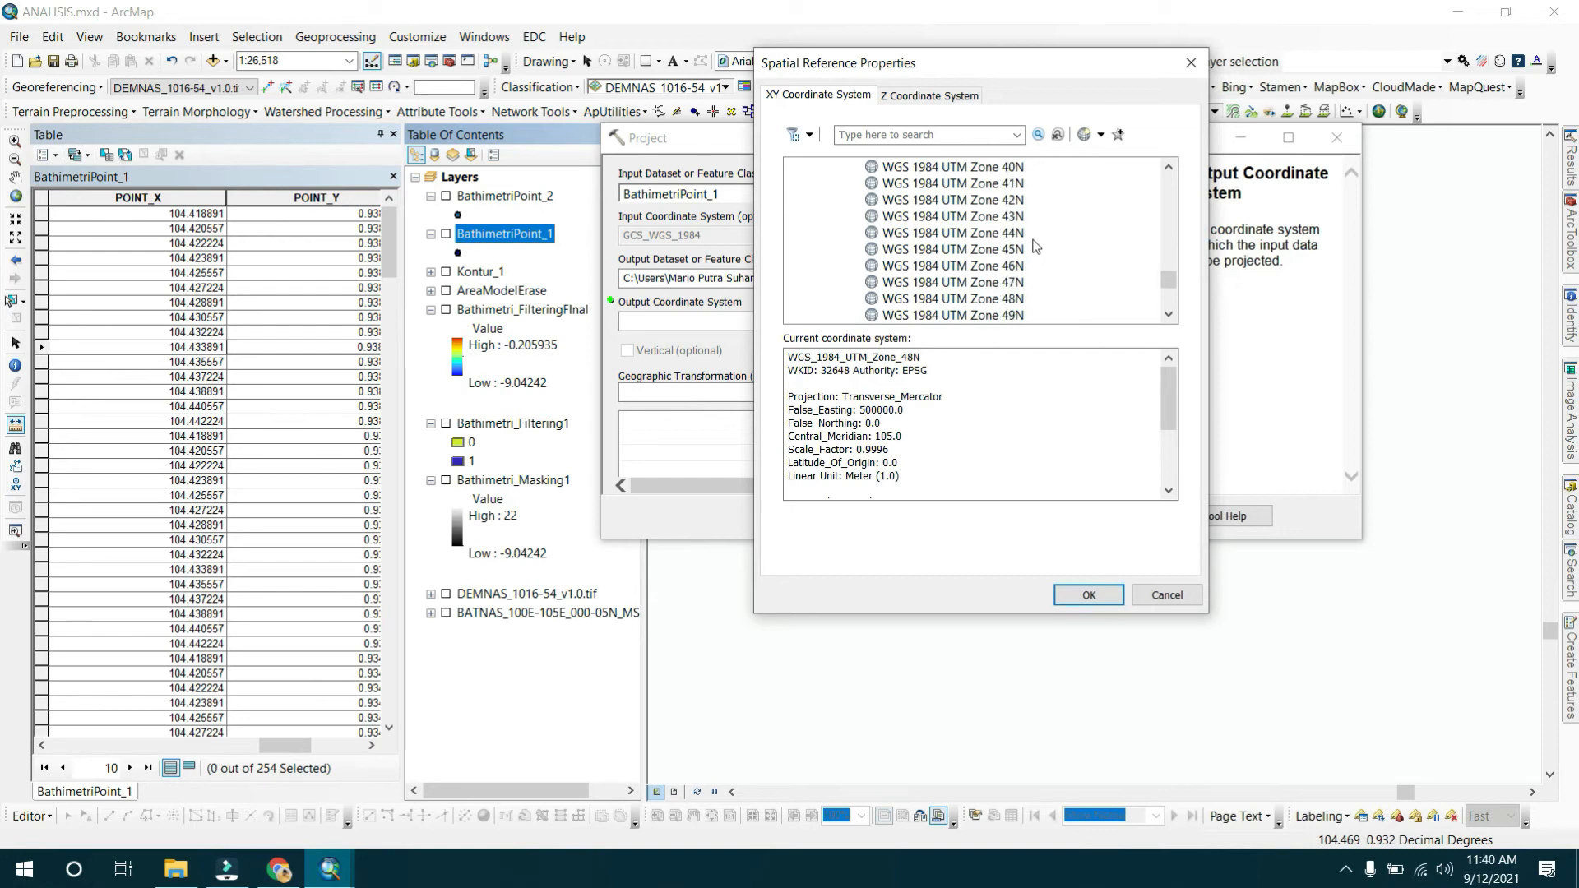
pyautogui.scroll(-1, 1014, 296)
pyautogui.click(1010, 253)
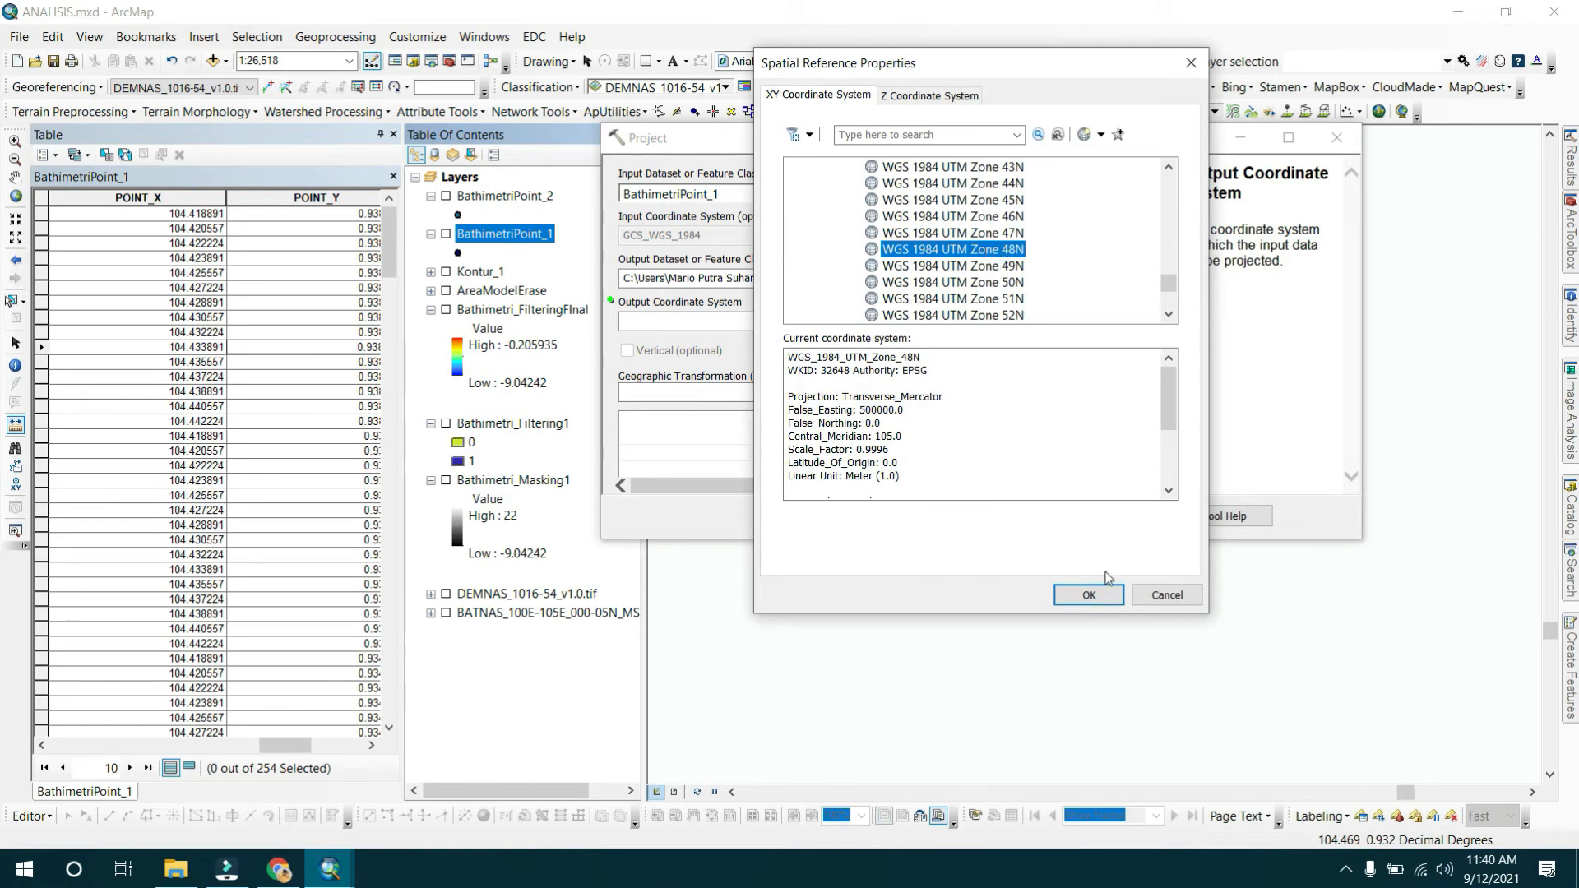
pyautogui.click(1093, 594)
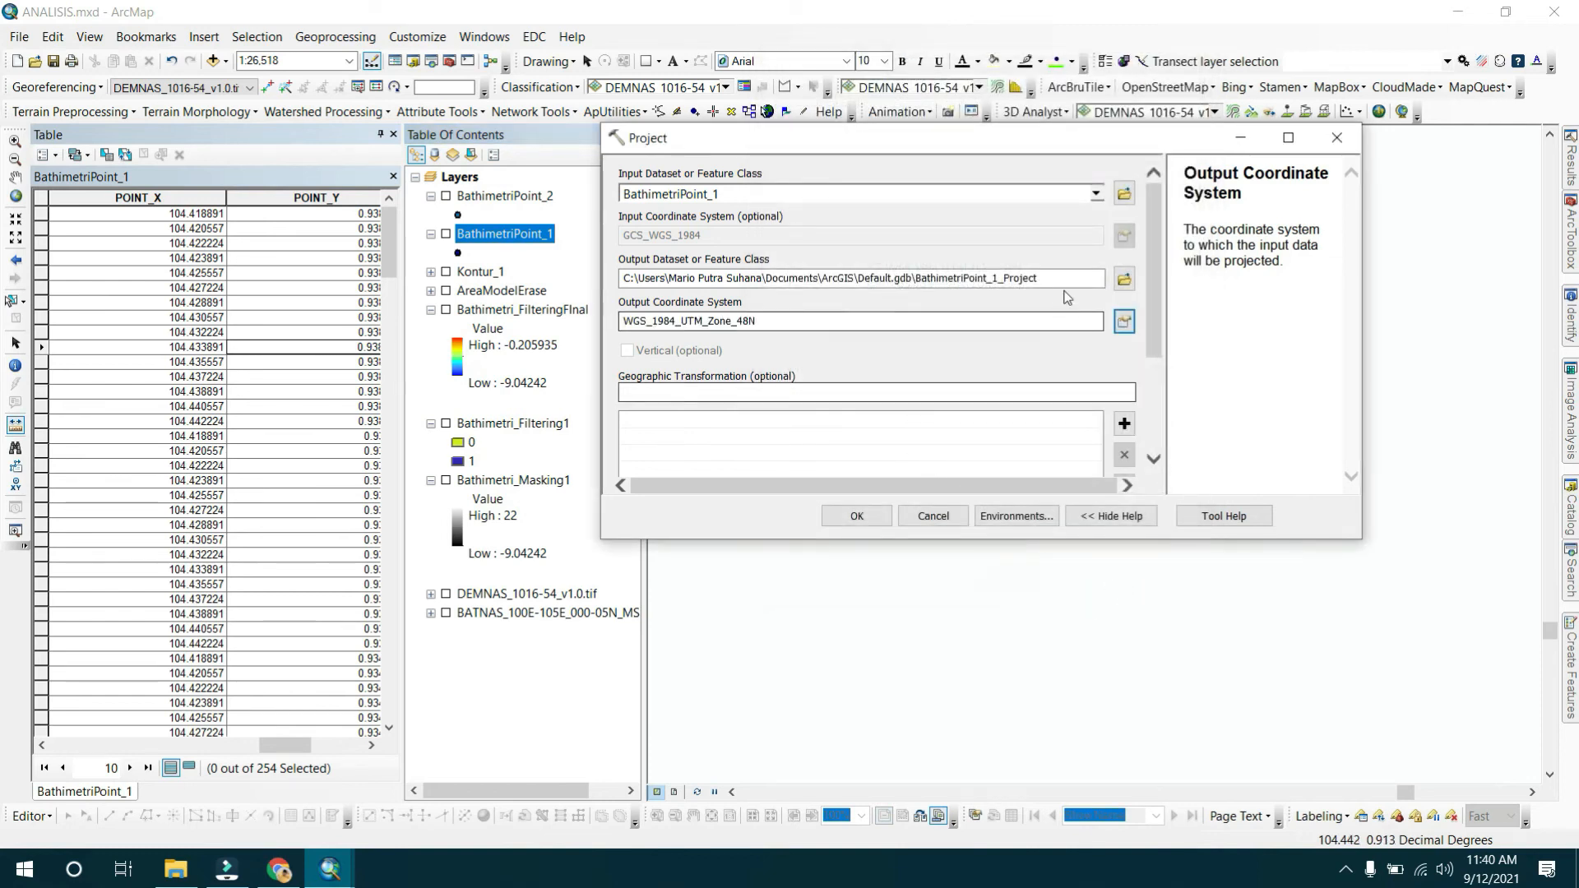
# Save the projected output as BathimetriPoint_1UTM in SHPModel.gdb and run the Project tool.
pyautogui.click(1124, 277)
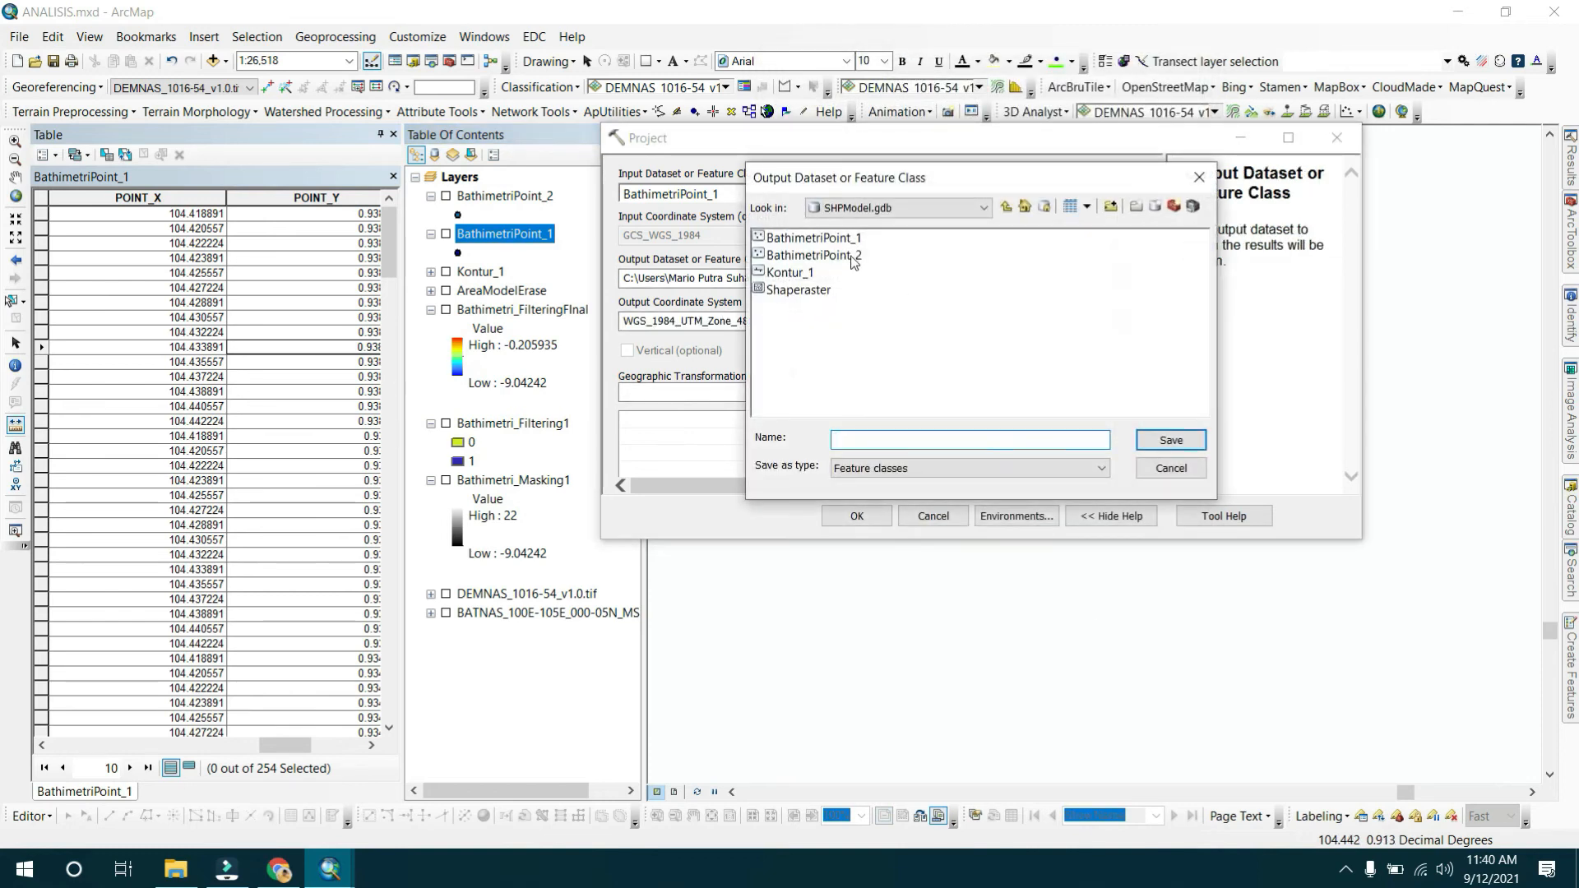
pyautogui.click(813, 237)
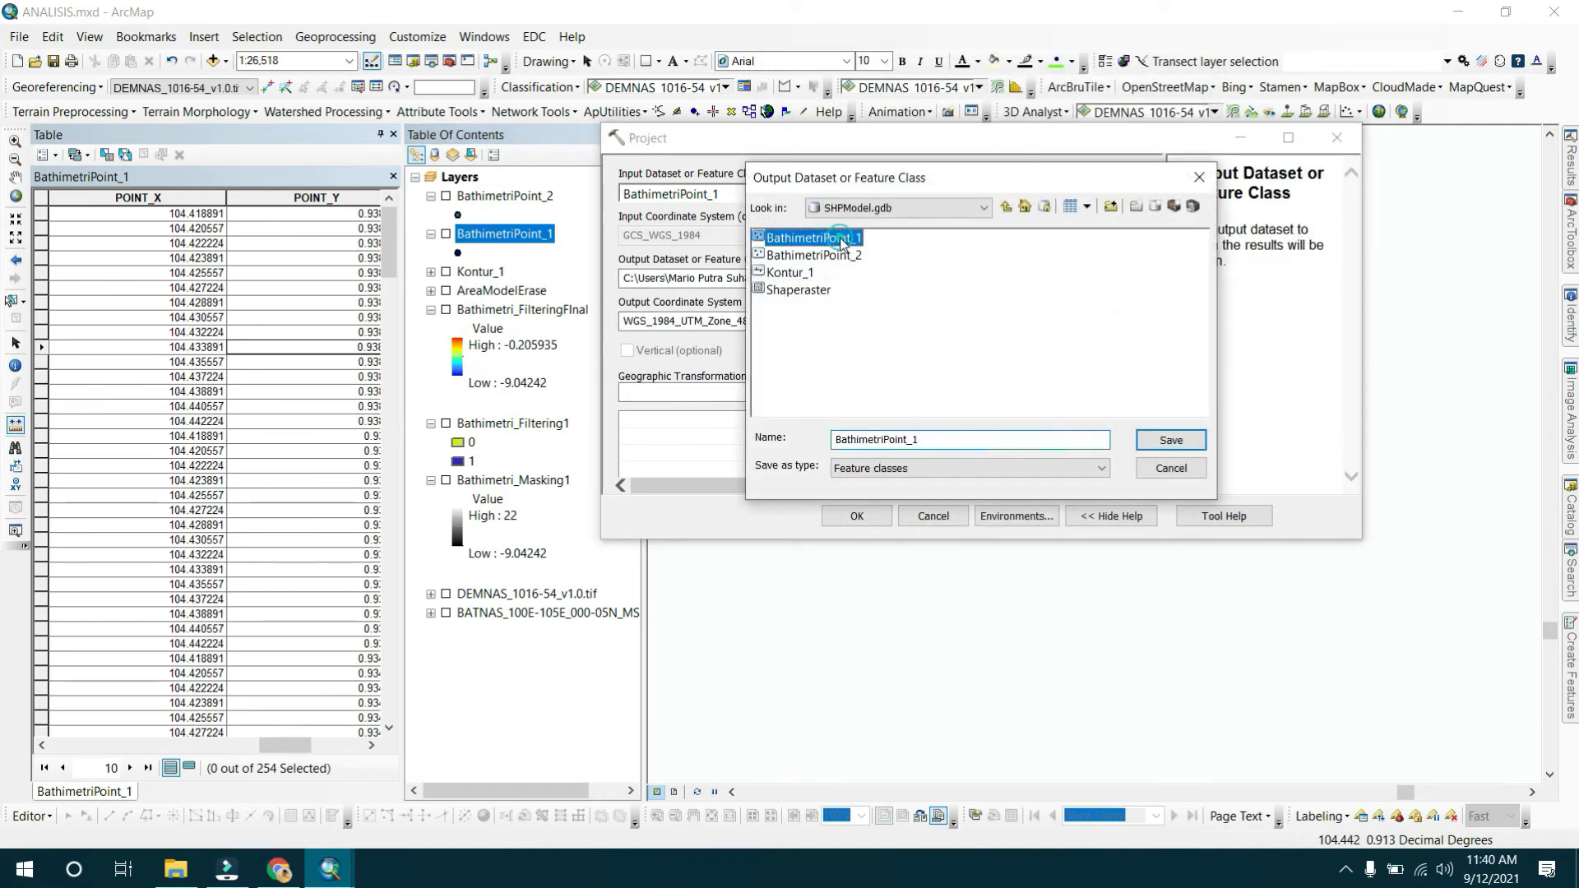
pyautogui.click(939, 441)
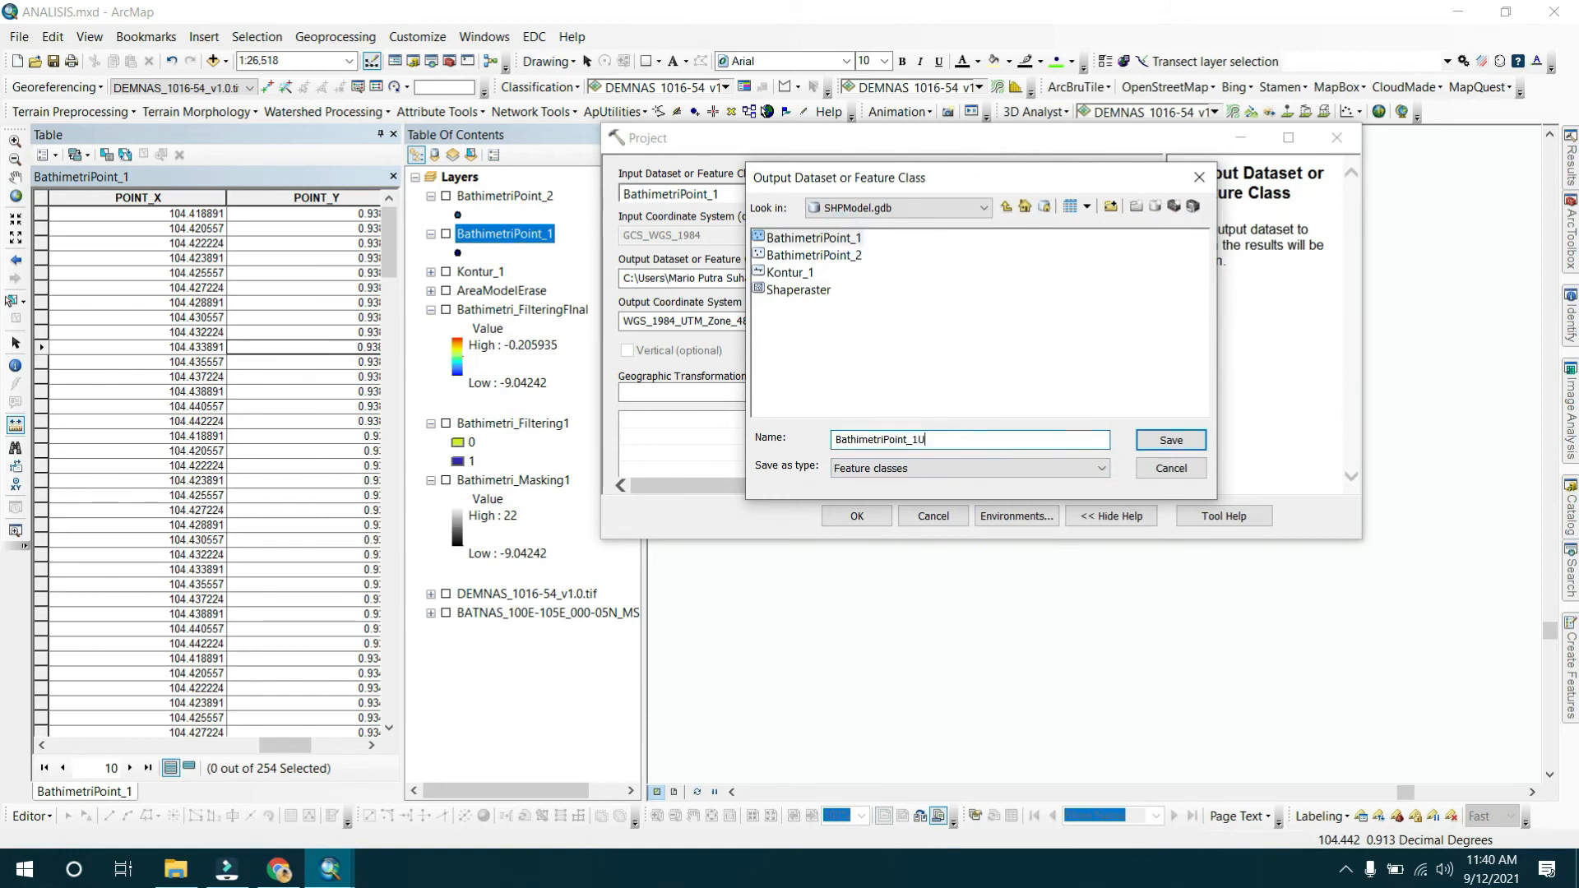
pyautogui.write('UTM')
pyautogui.click(1167, 444)
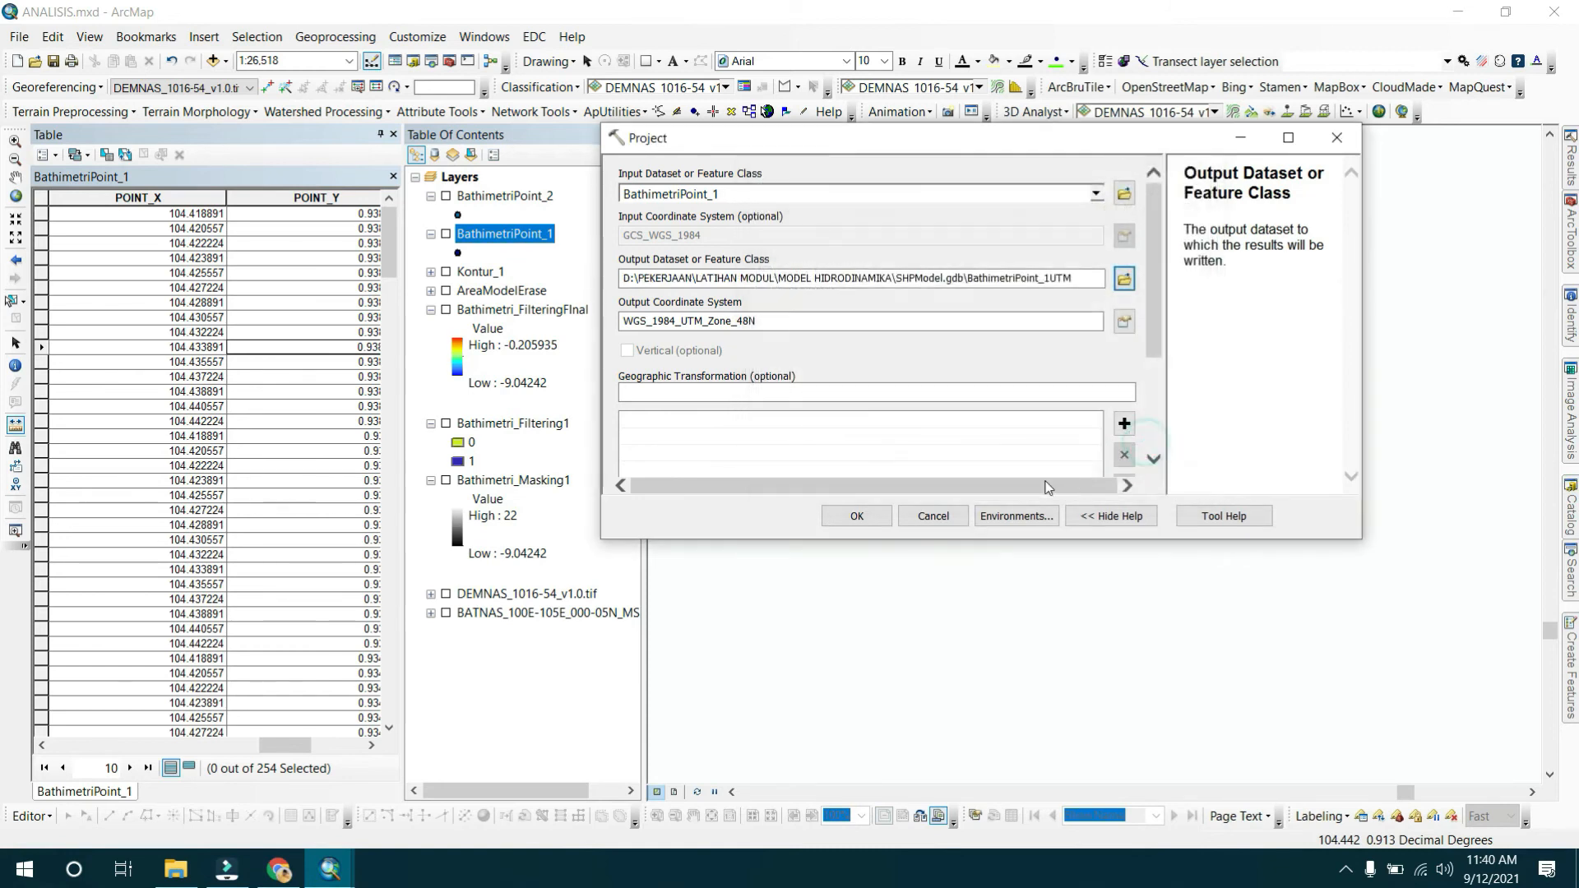
pyautogui.click(888, 523)
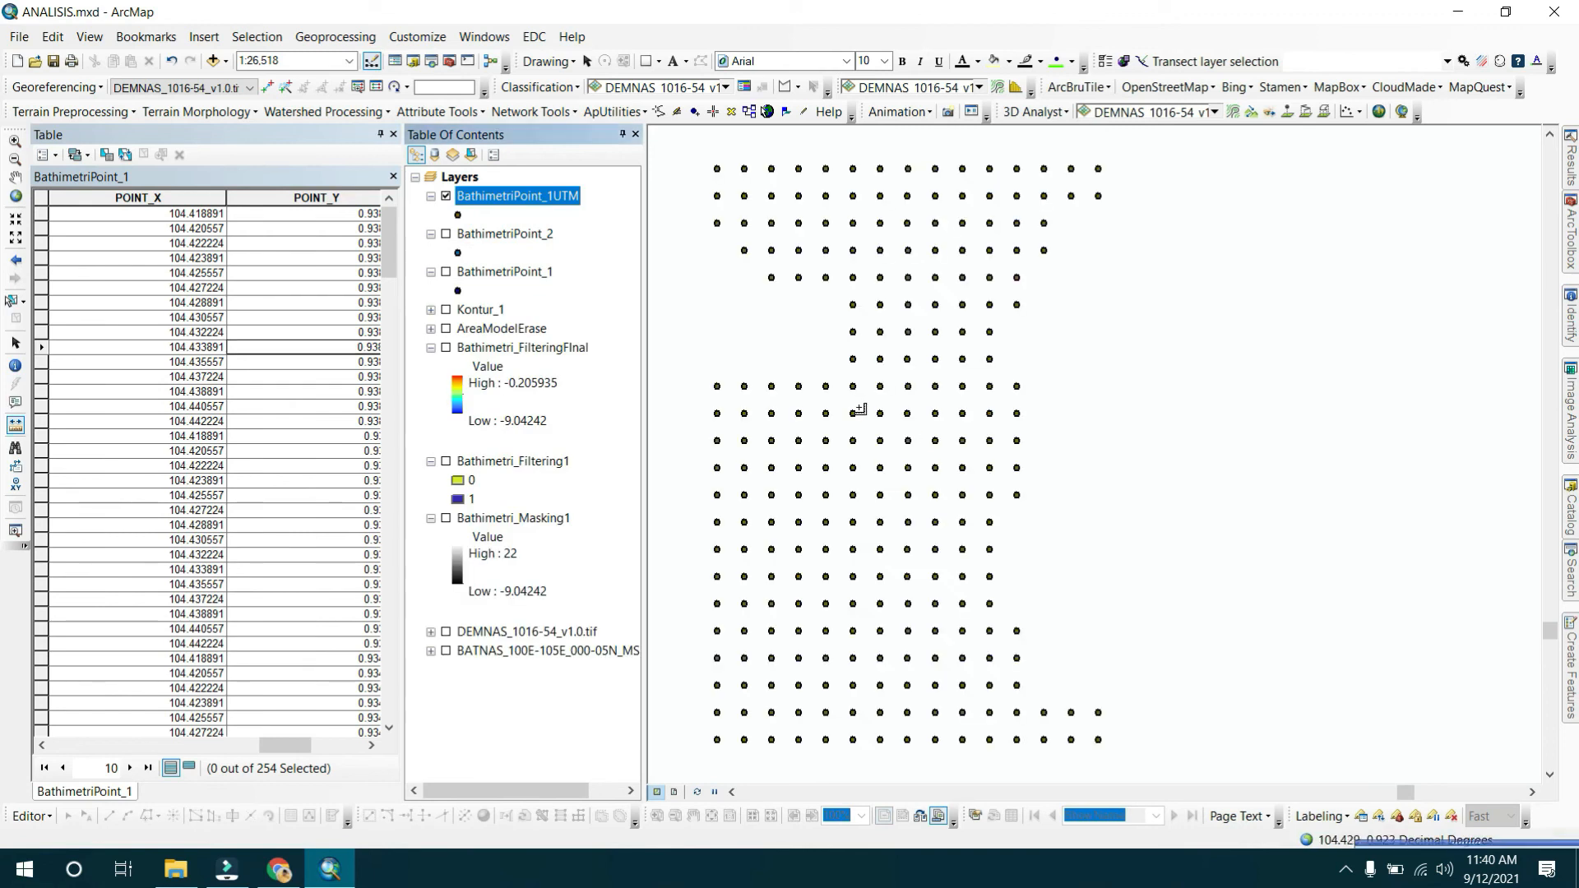
# Inspect BathimetriPoint_1UTM's layer source properties and open its attribute table to review the fields.
pyautogui.doubleClick(561, 198)
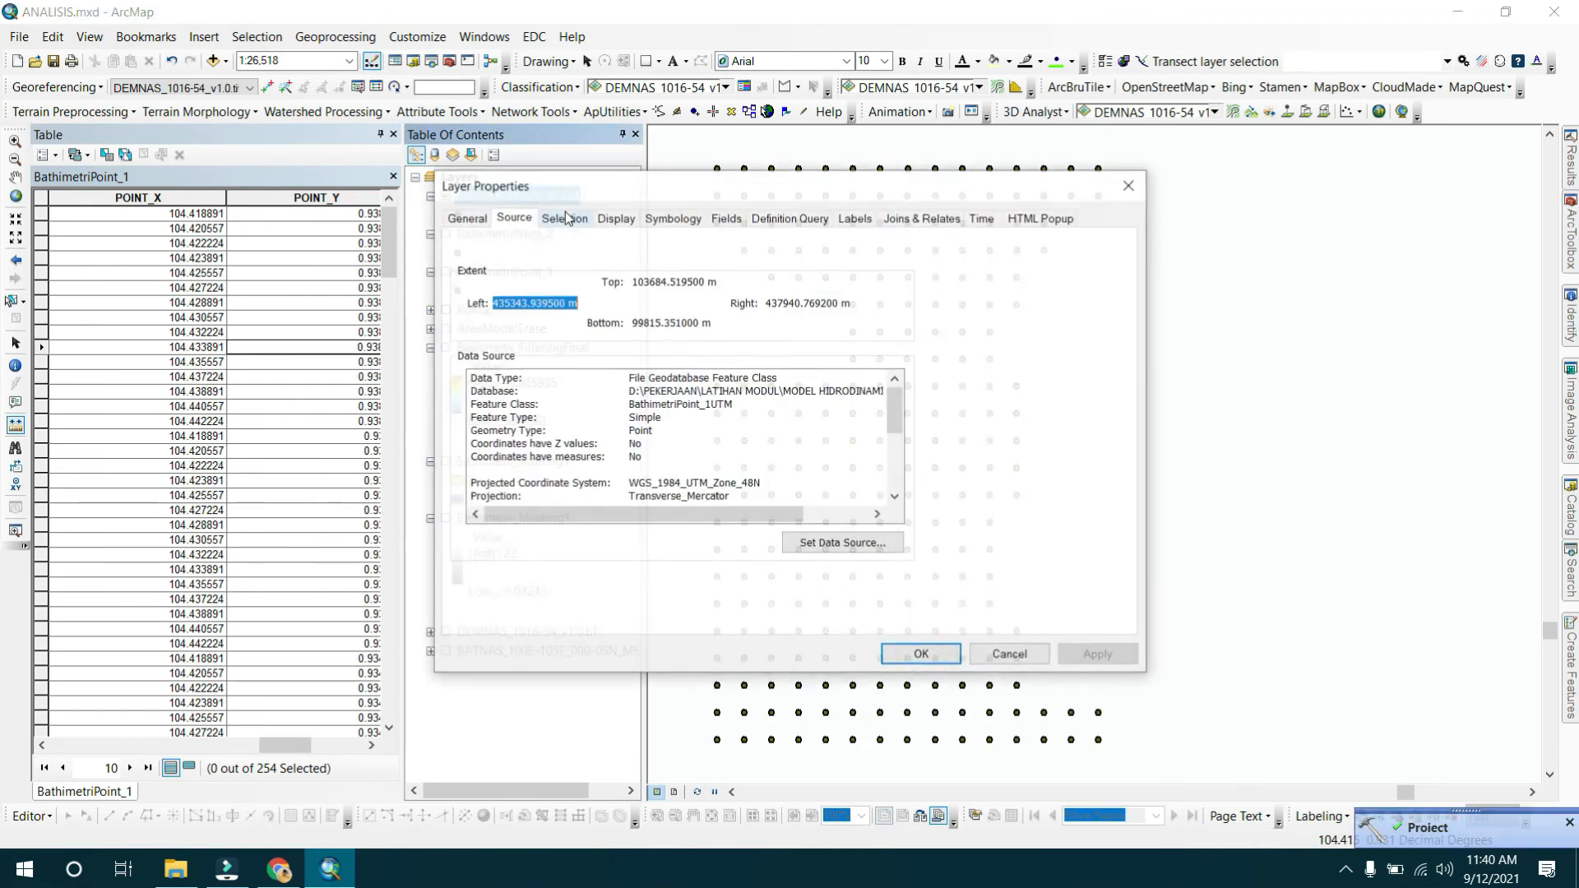
pyautogui.moveTo(628, 483); pyautogui.dragTo(784, 500)
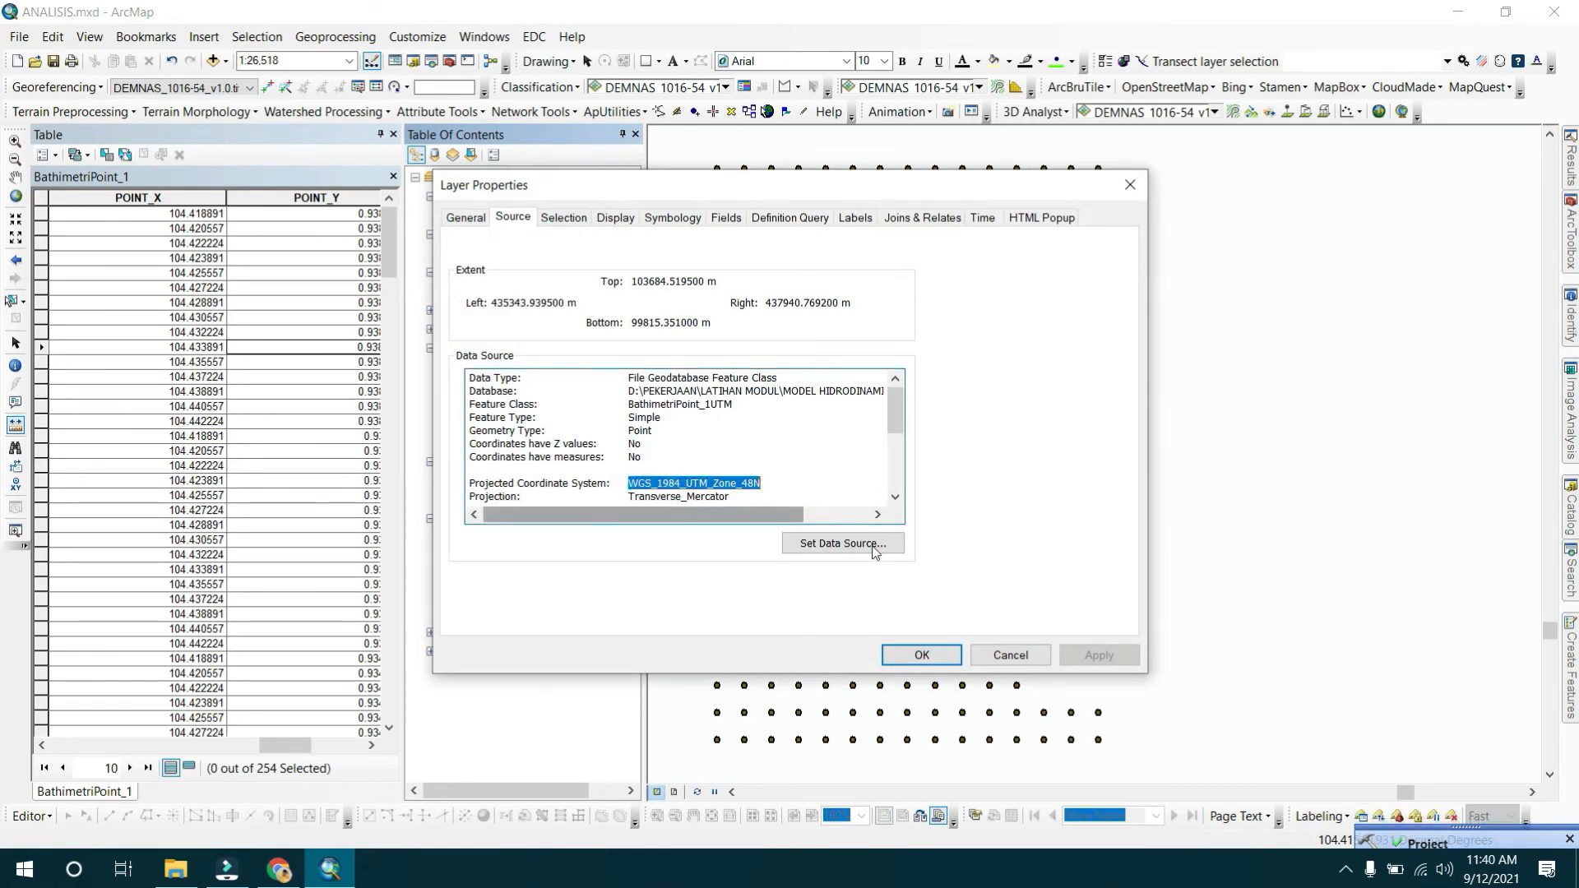
pyautogui.click(1003, 654)
pyautogui.doubleClick(503, 272)
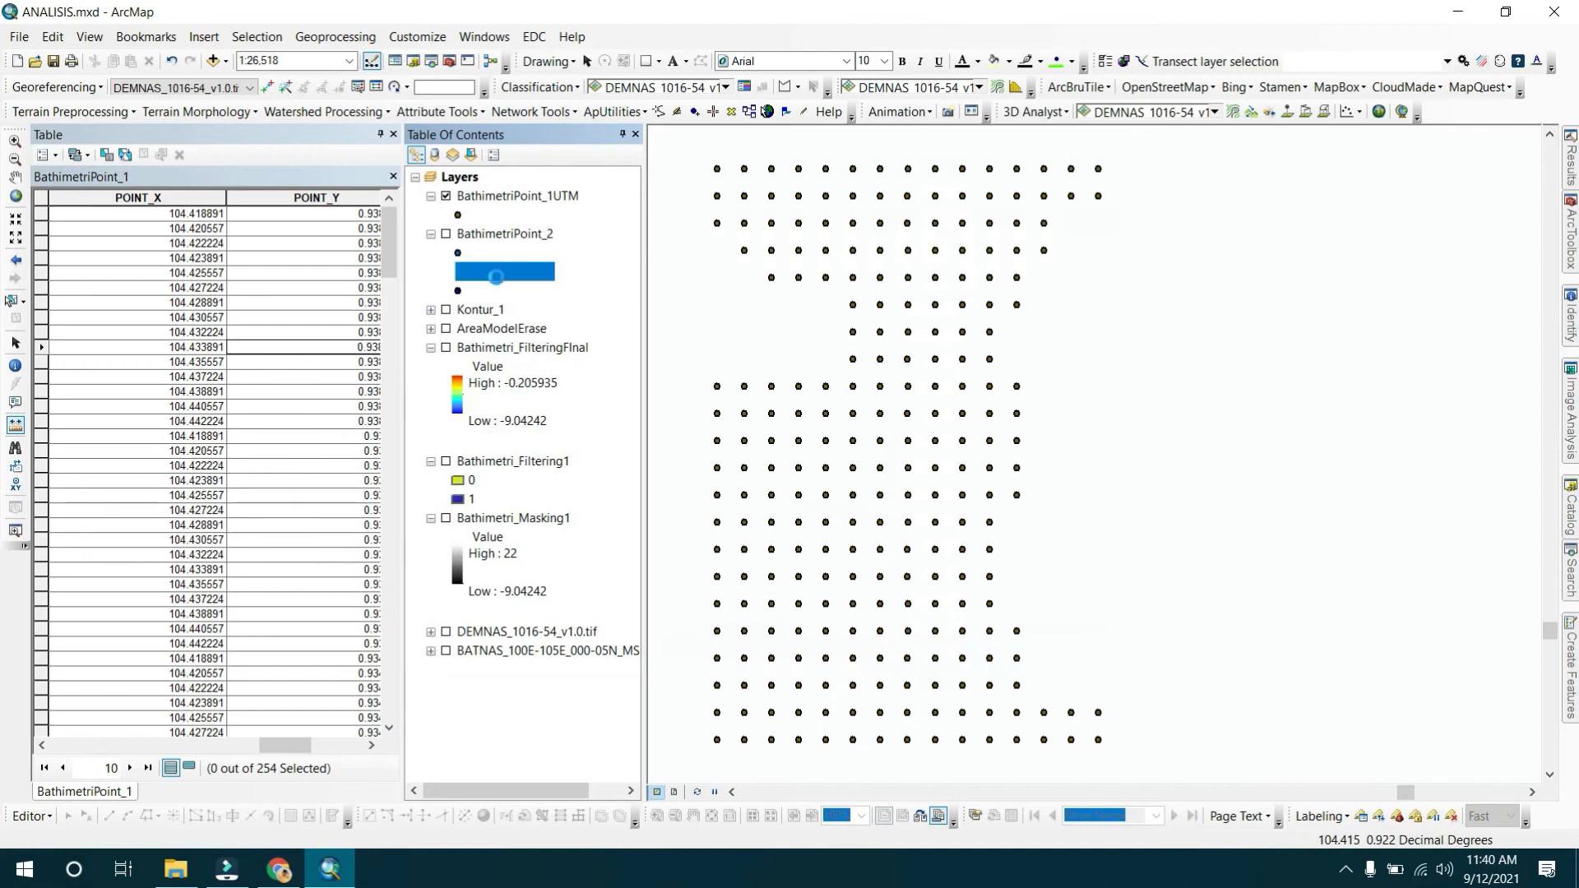
pyautogui.moveTo(630, 483); pyautogui.dragTo(714, 485)
pyautogui.click(1005, 654)
pyautogui.rightClick(520, 199)
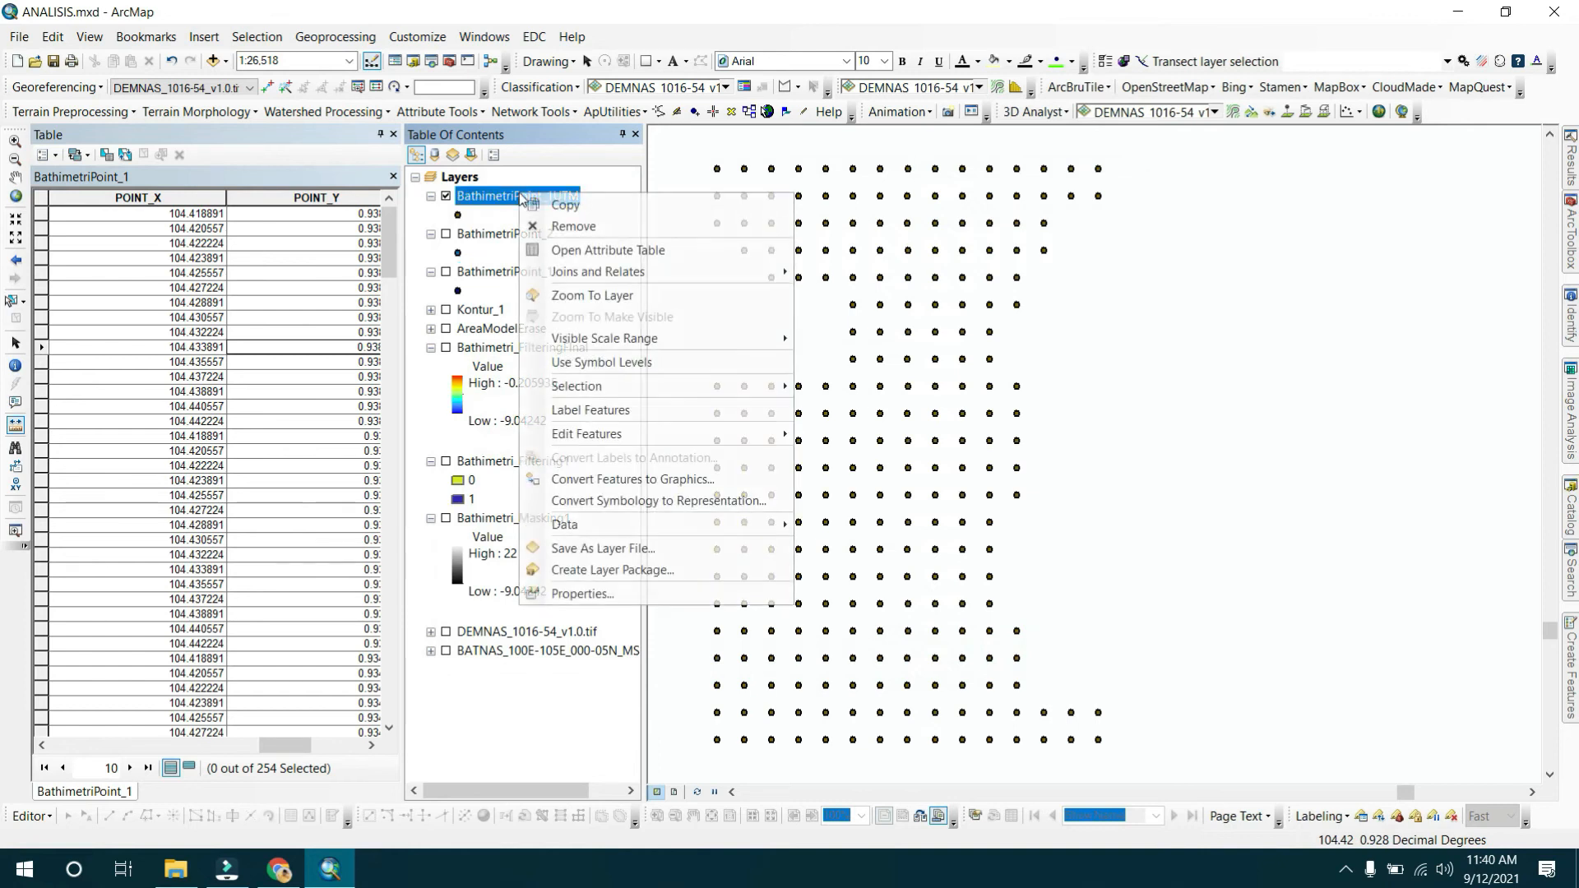
pyautogui.click(565, 248)
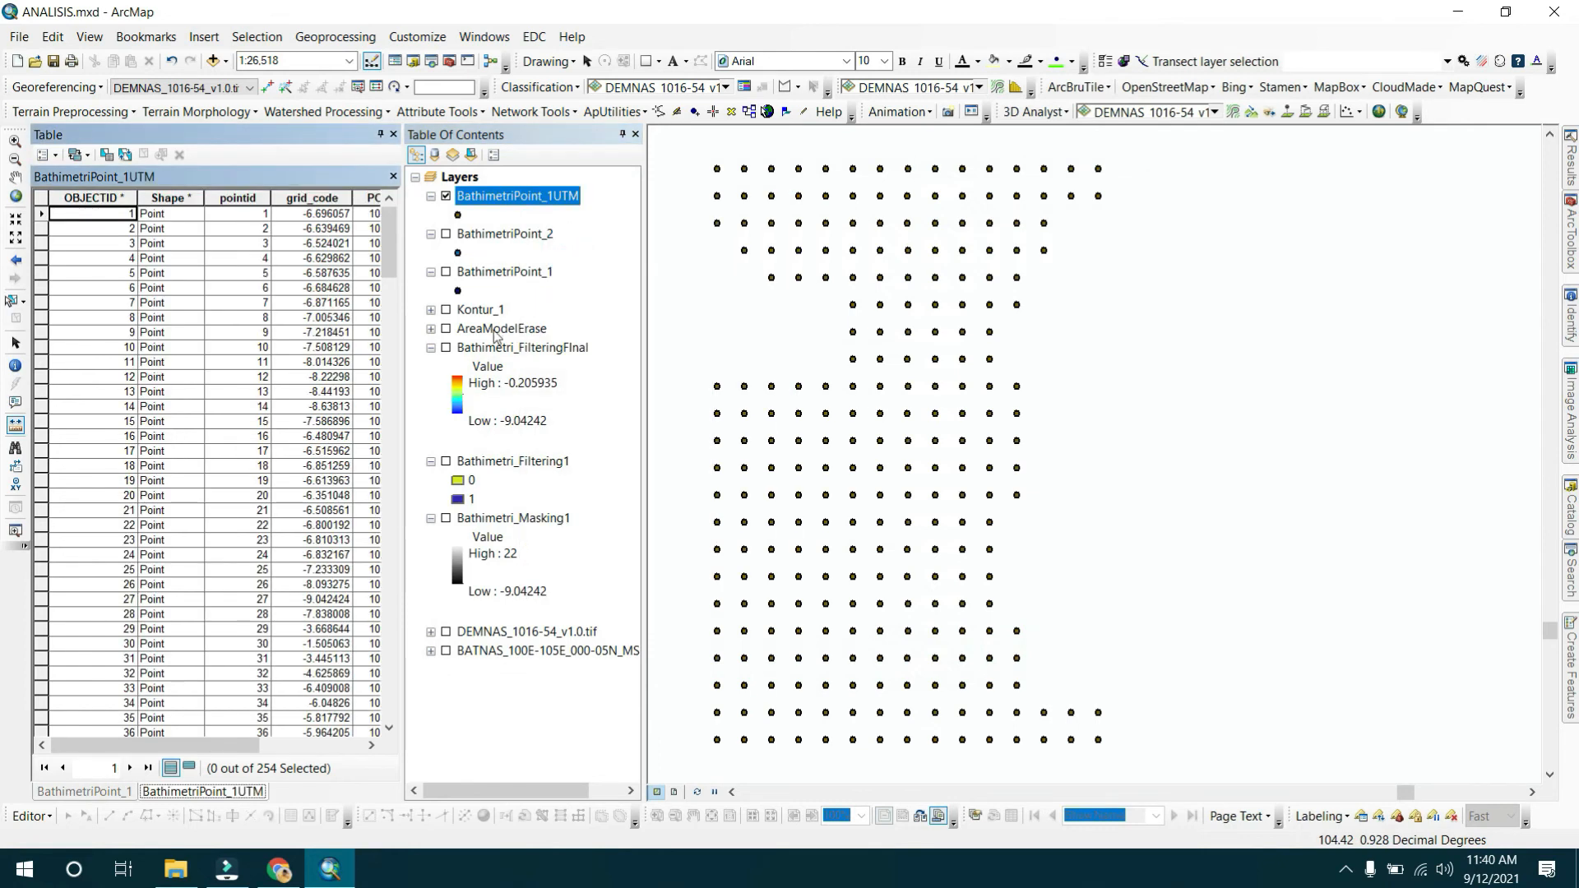
pyautogui.moveTo(257, 749); pyautogui.dragTo(366, 750)
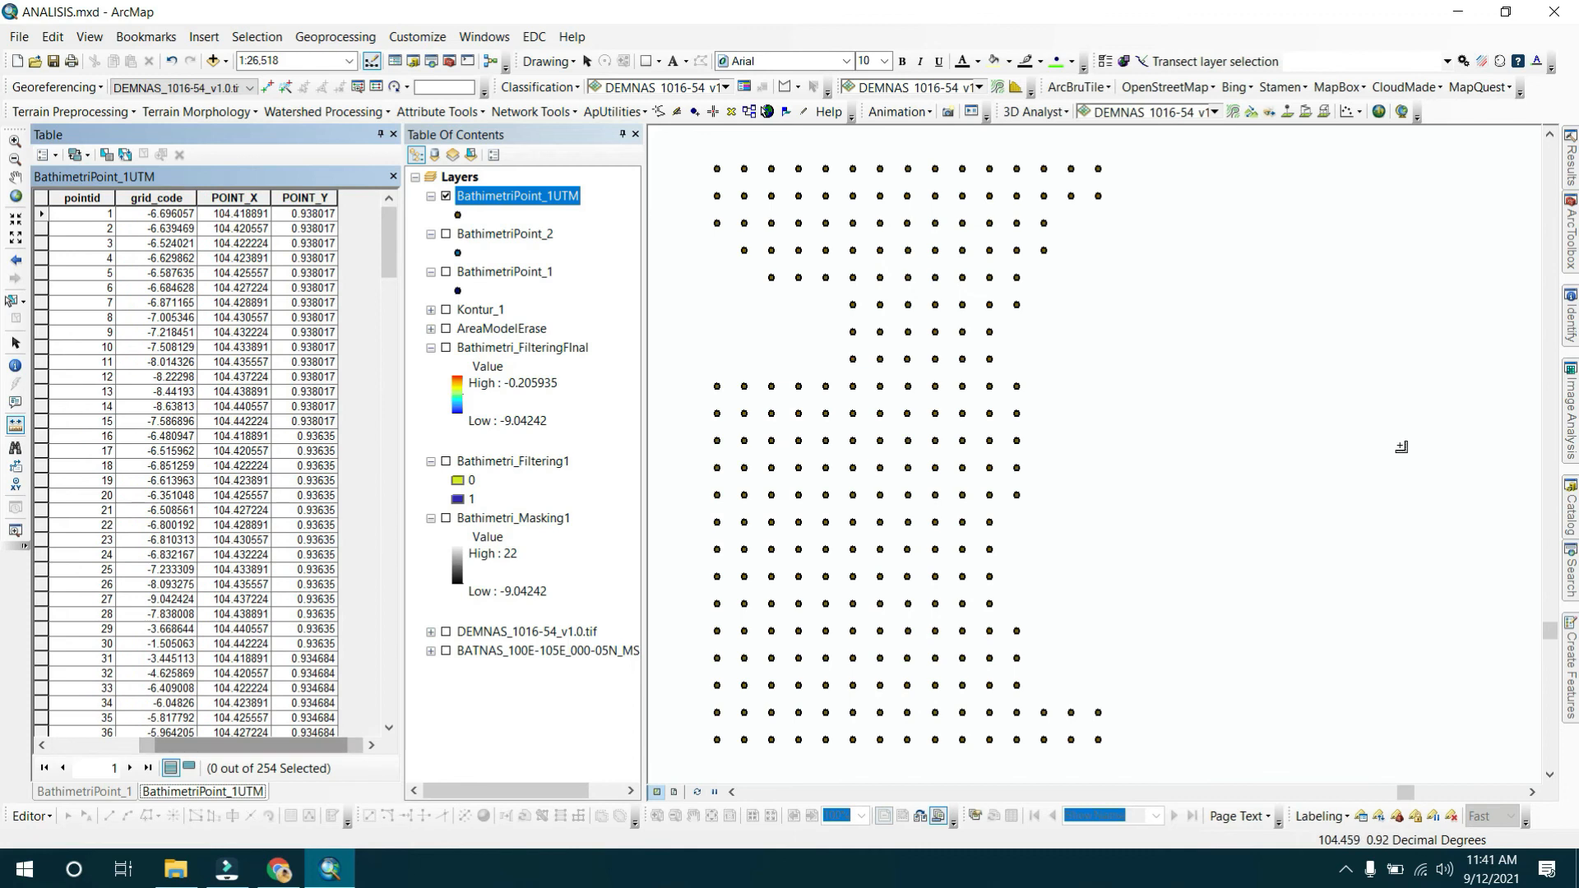
# Run Add XY Coordinates from ArcToolbox on the BathimetriPoint_1UTM layer.
pyautogui.click(1570, 240)
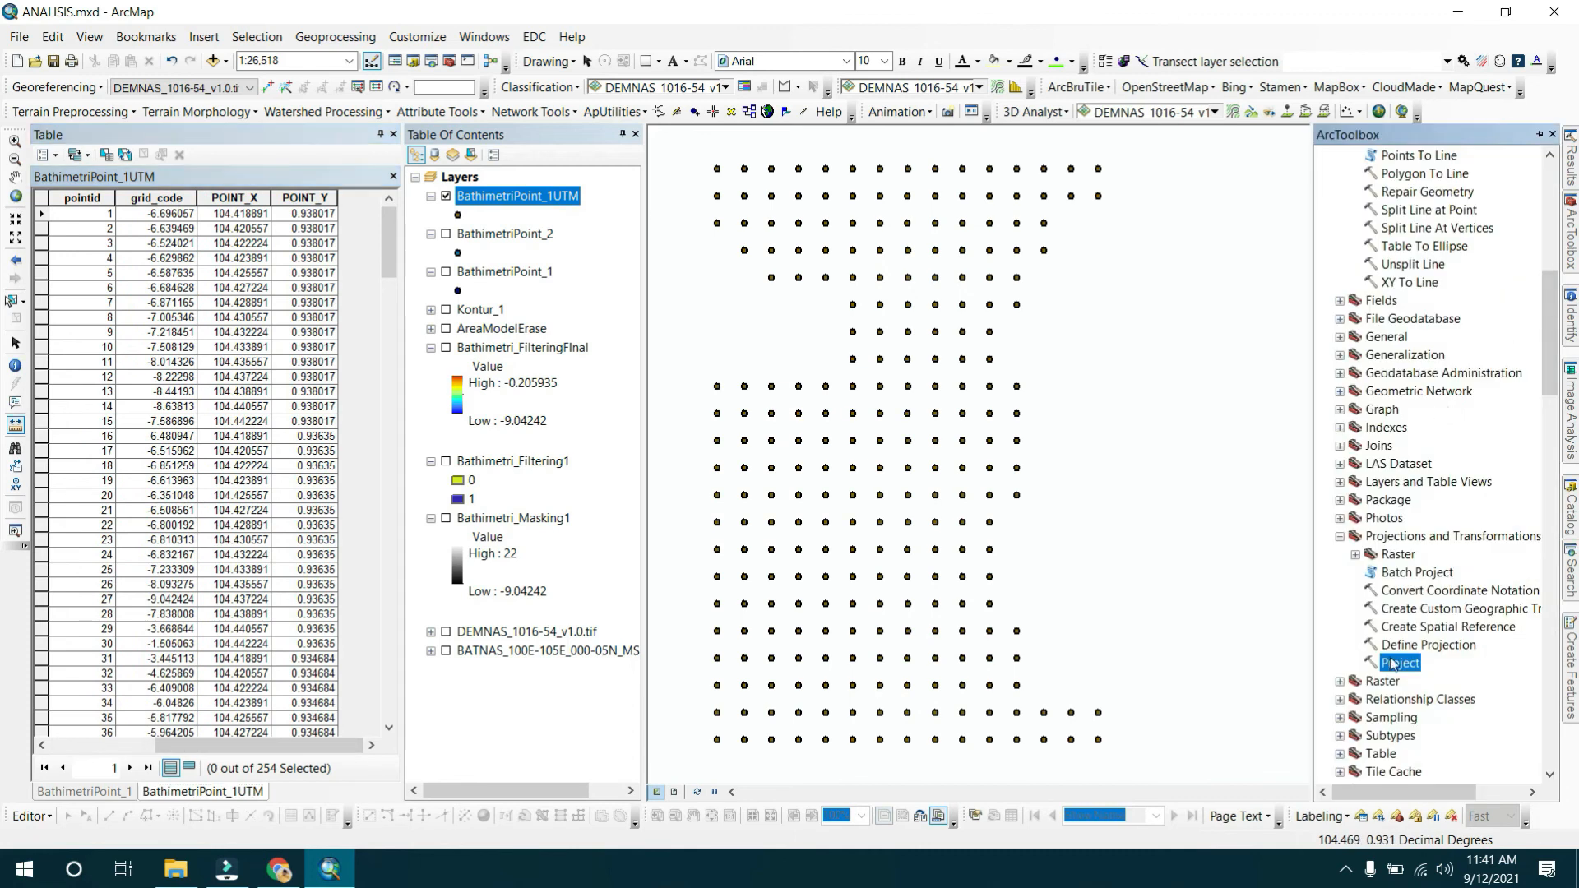
pyautogui.scroll(10, 1426, 461)
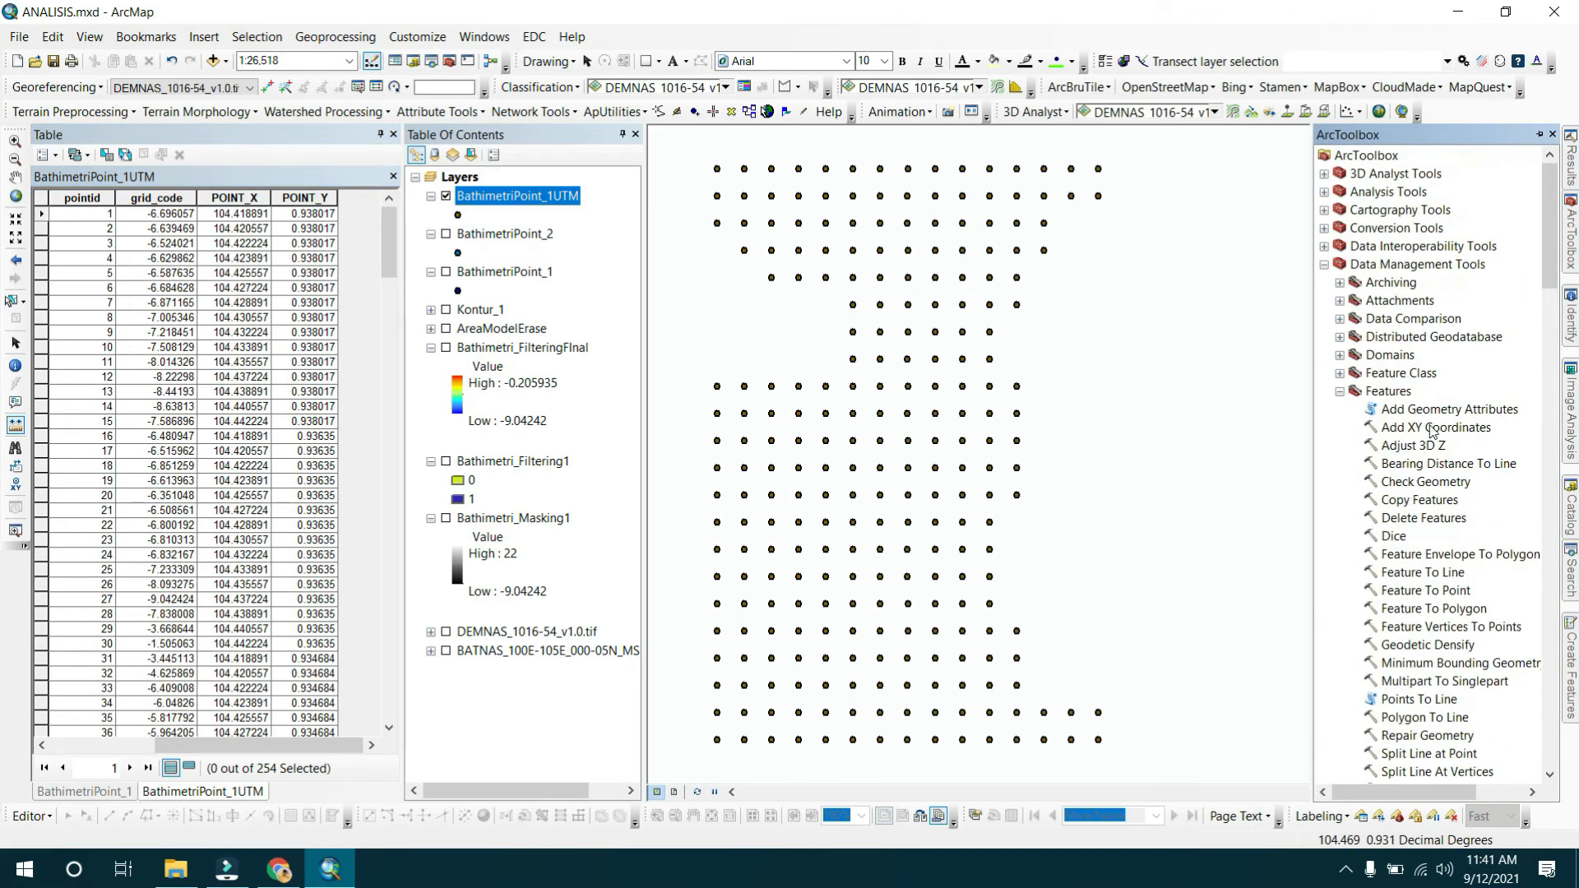
pyautogui.doubleClick(1431, 428)
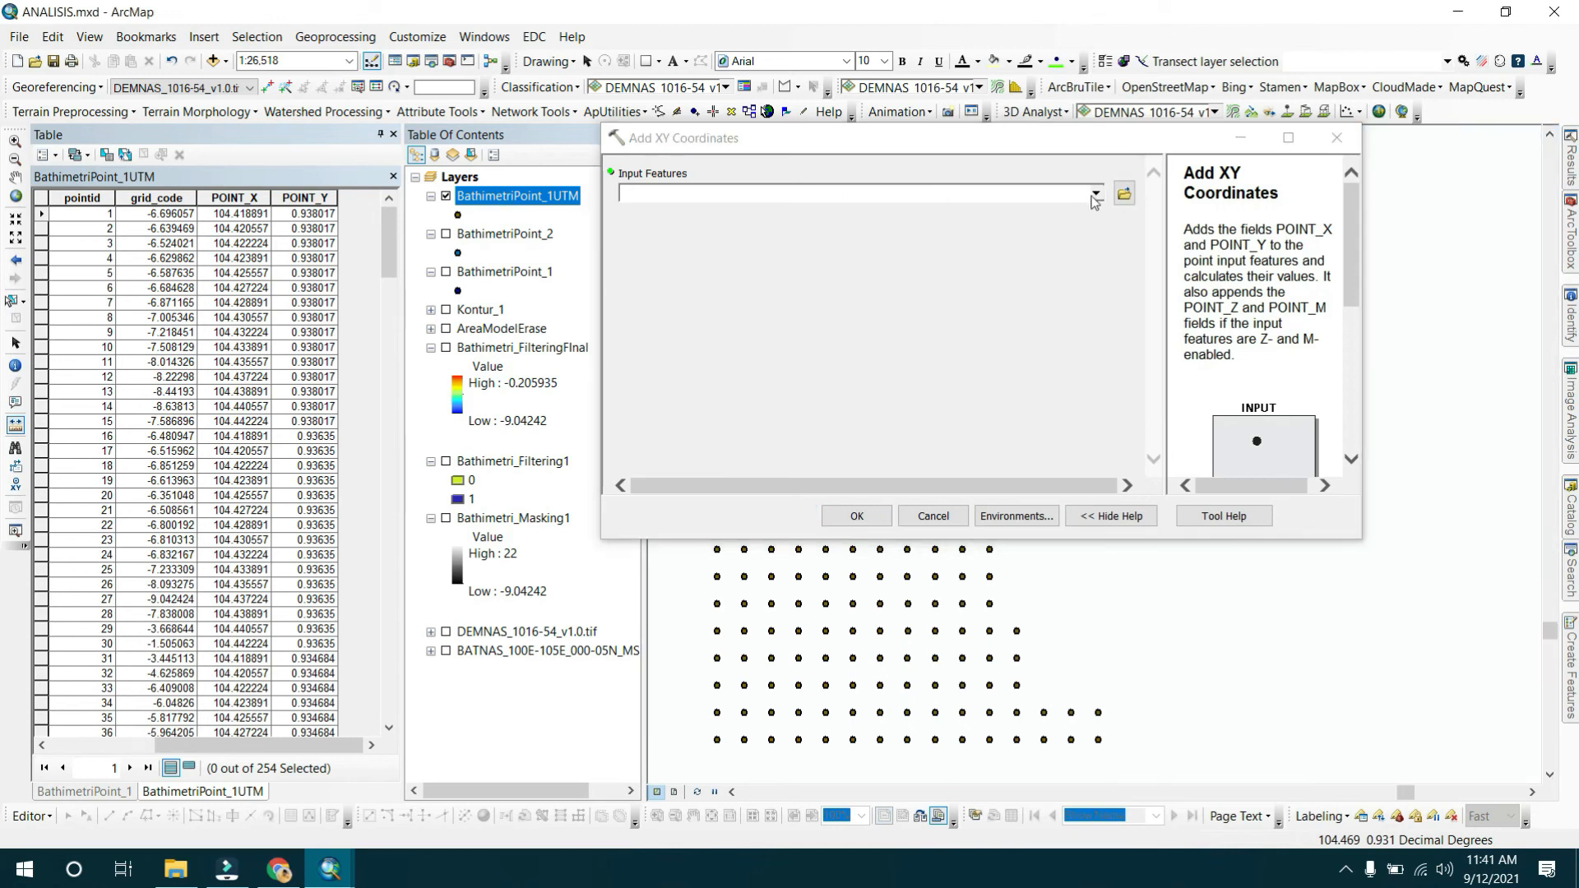
pyautogui.click(1095, 195)
pyautogui.click(767, 214)
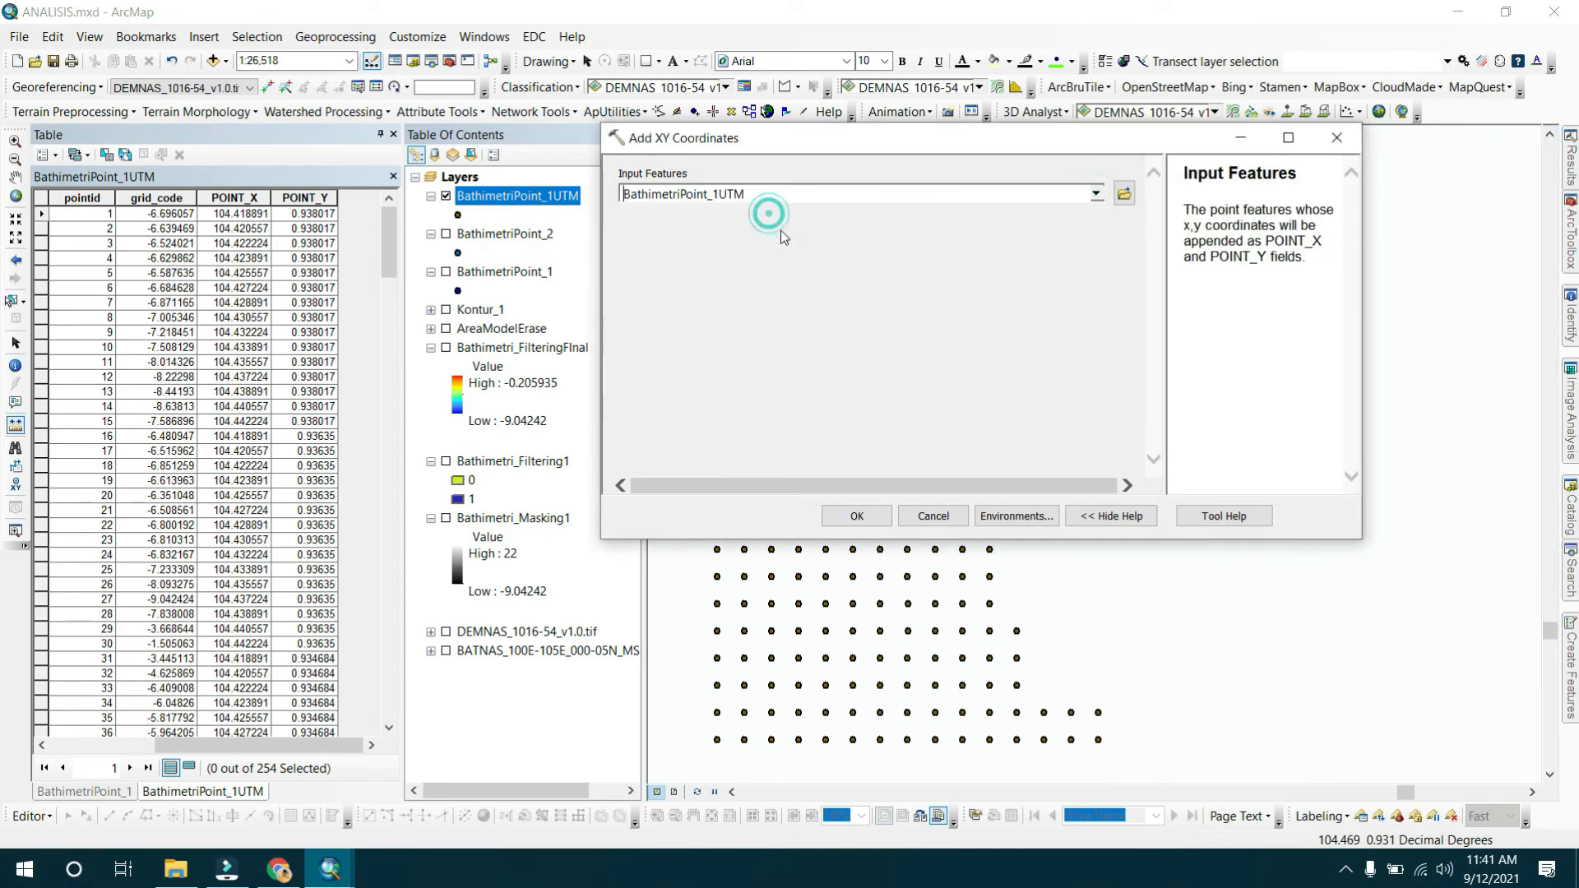
pyautogui.click(859, 516)
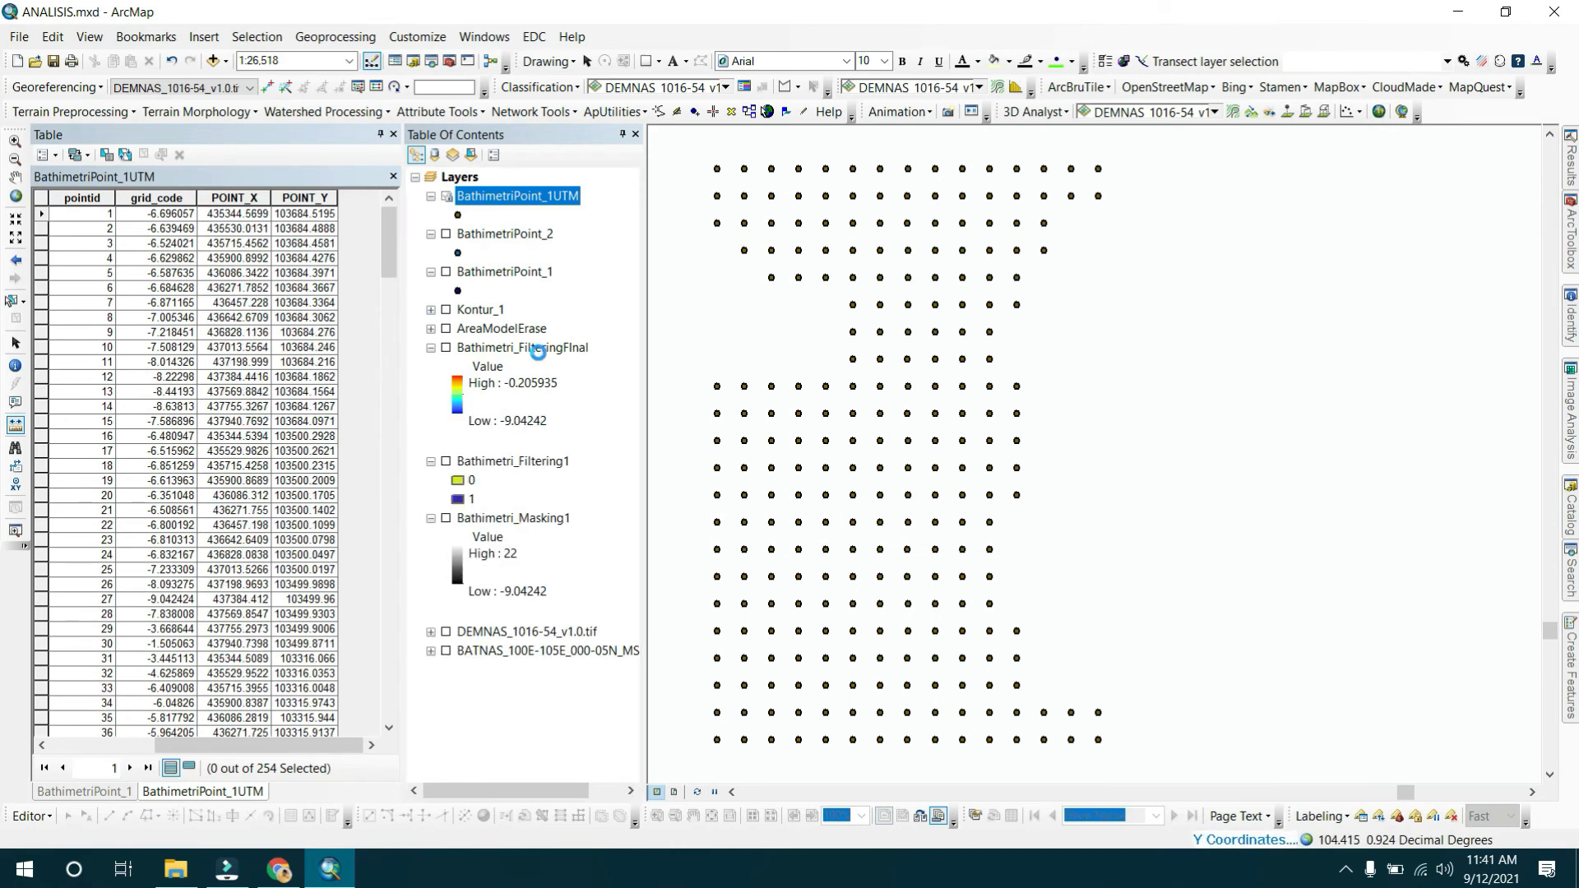
# Compare the POINT_X and POINT_Y values in the BathimetriPoint_1UTM and BathimetriPoint_1 attribute tables.
pyautogui.click(242, 232)
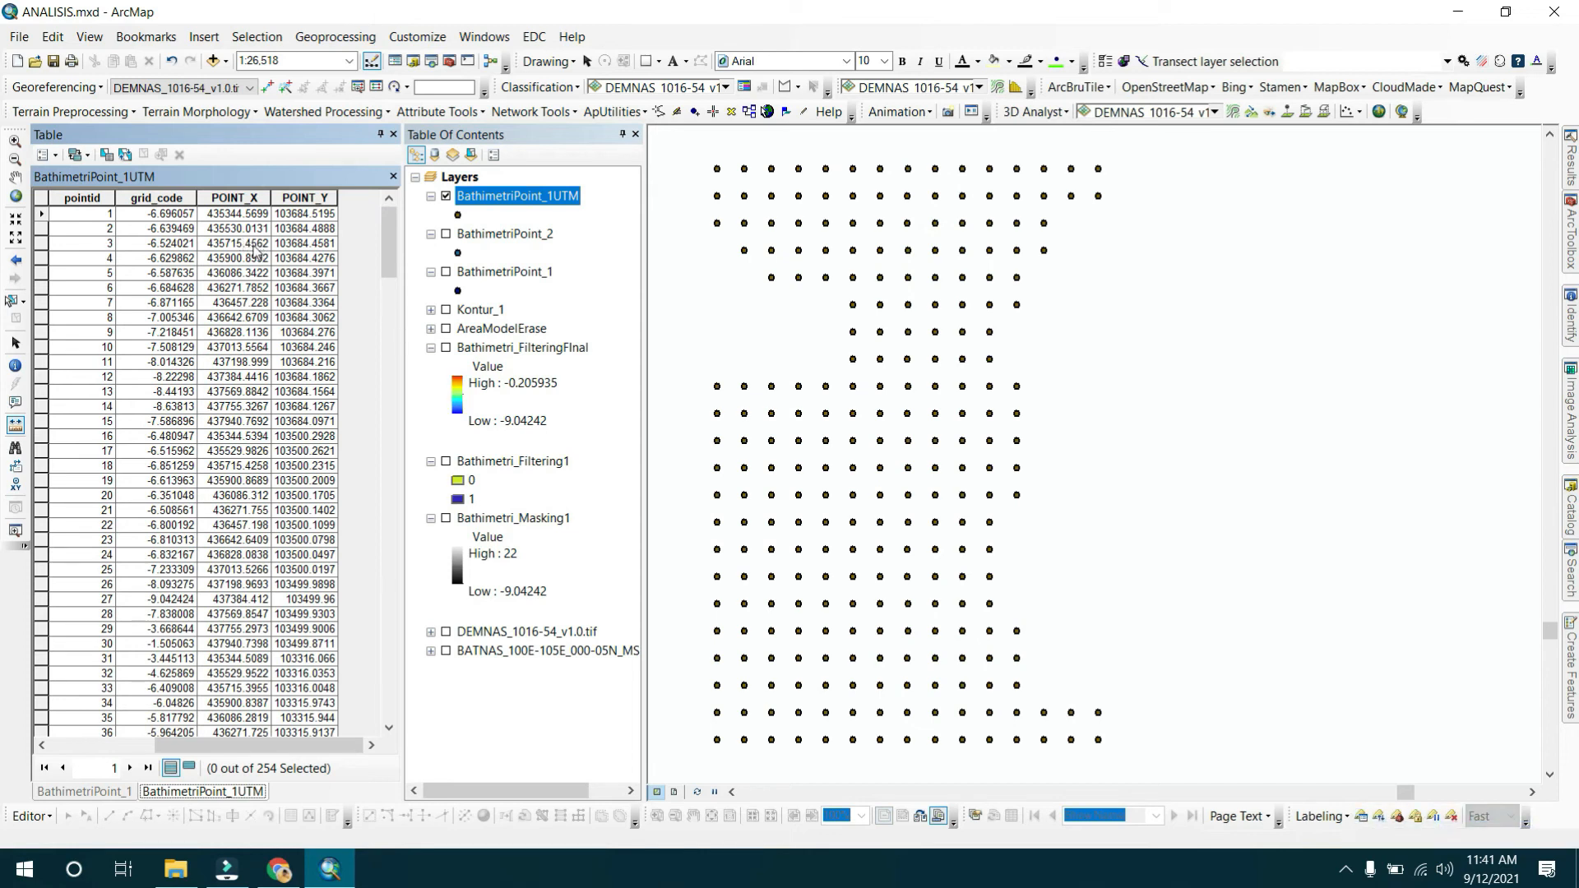
pyautogui.click(261, 346)
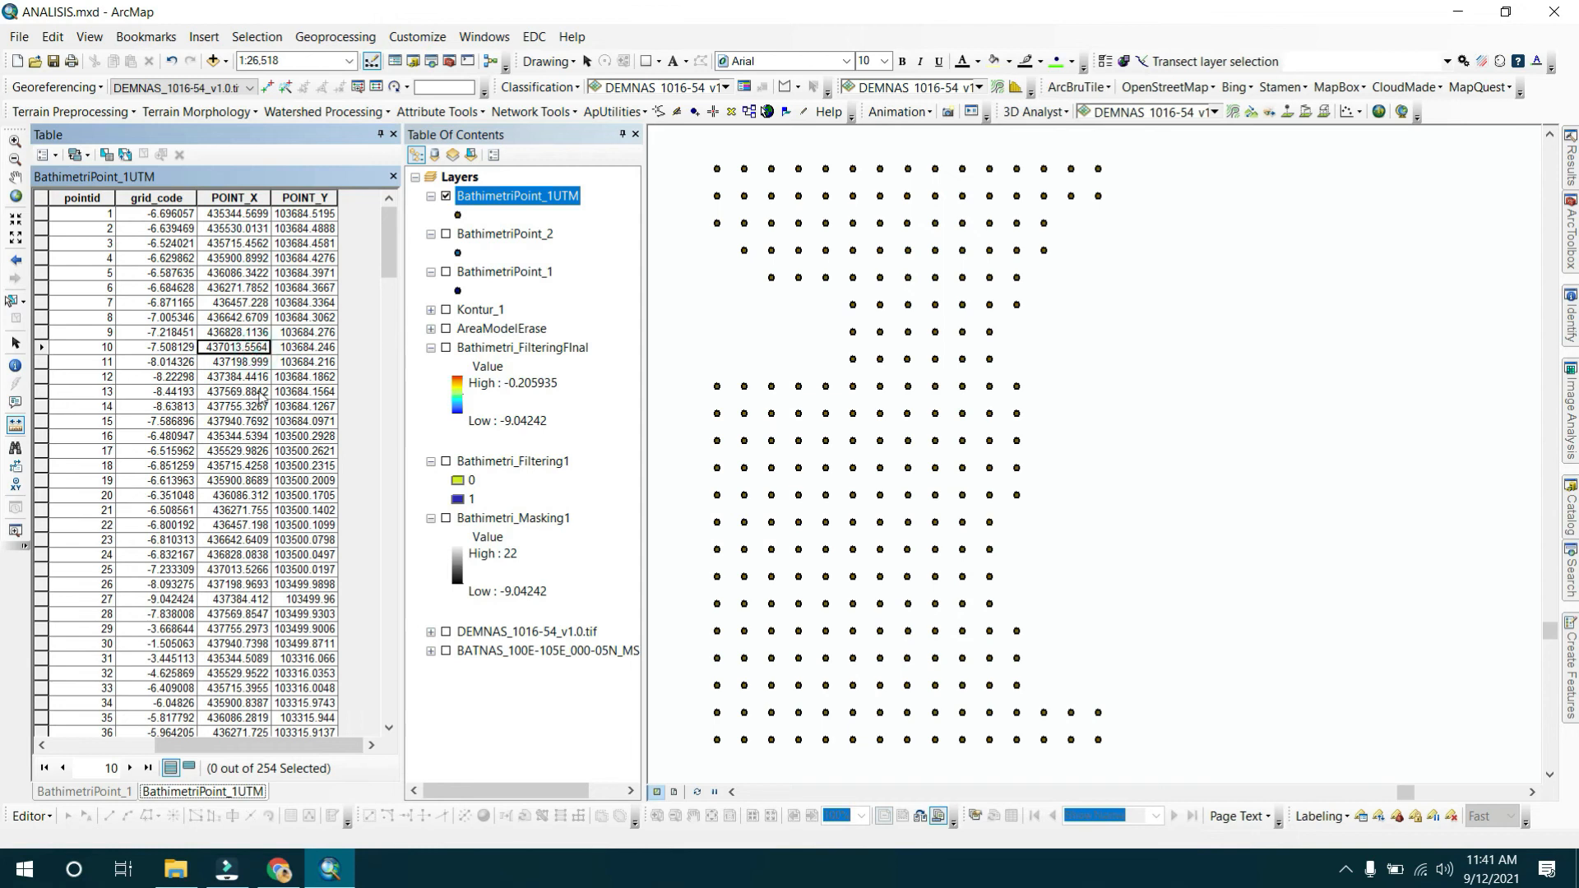
pyautogui.click(296, 229)
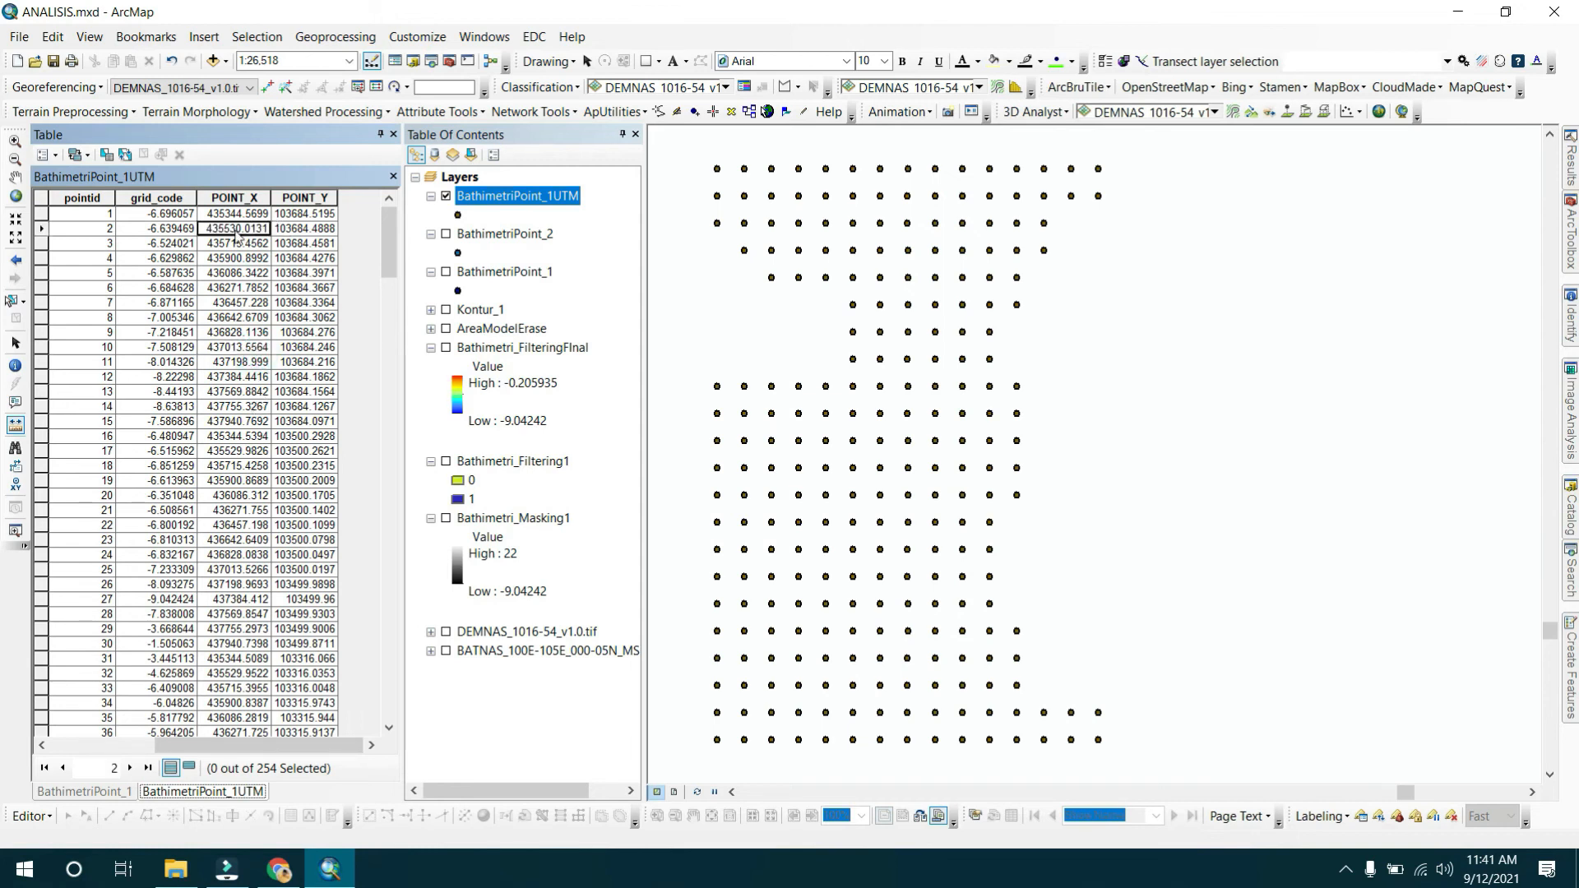
pyautogui.click(110, 795)
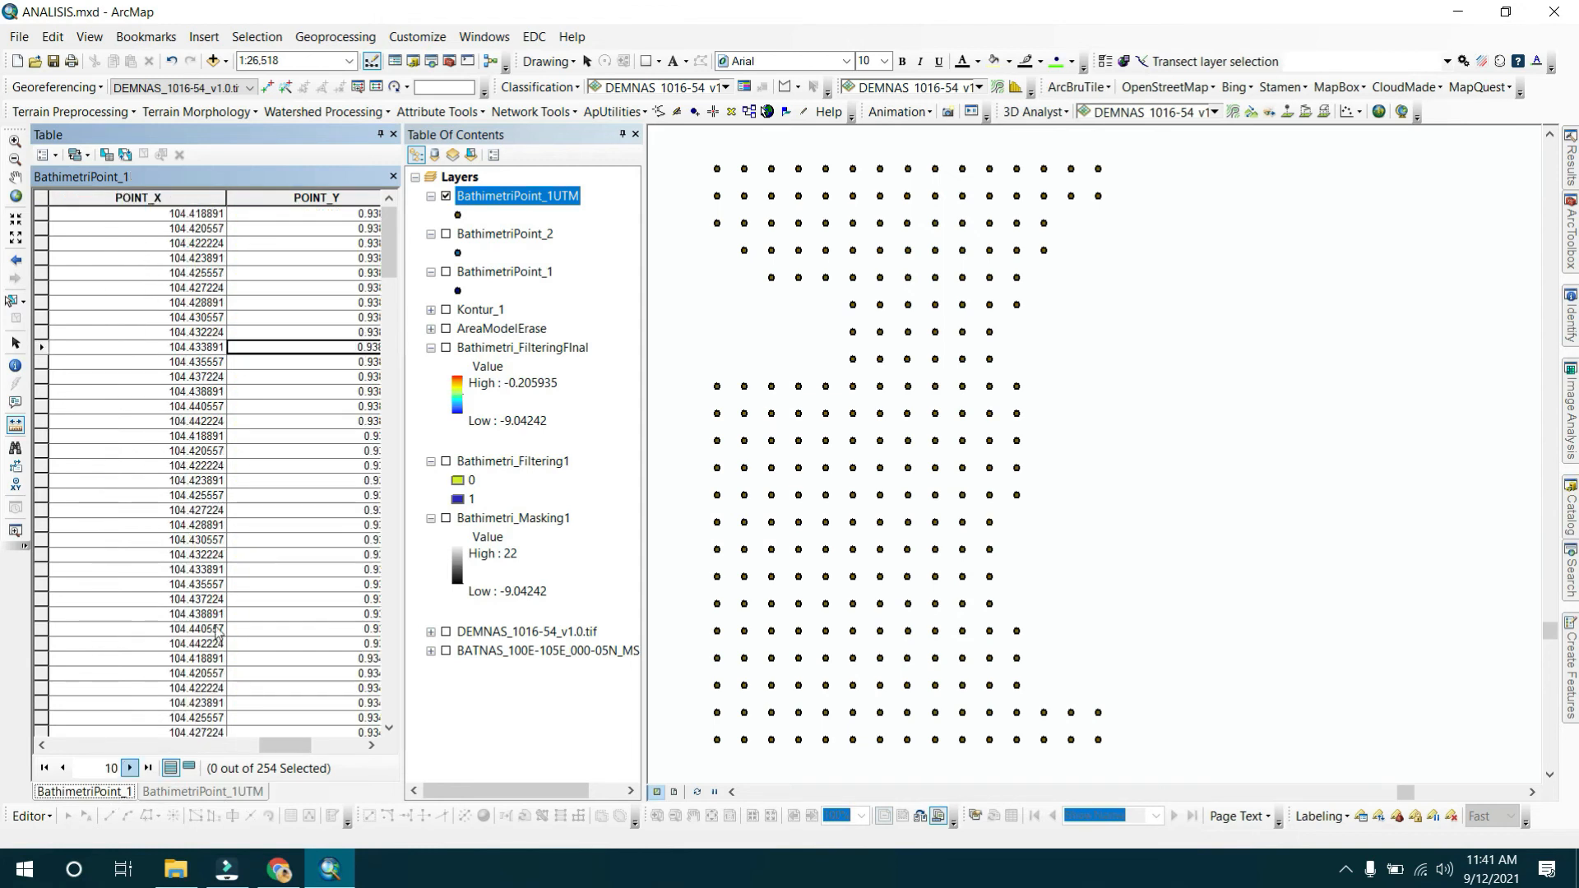
pyautogui.click(243, 215)
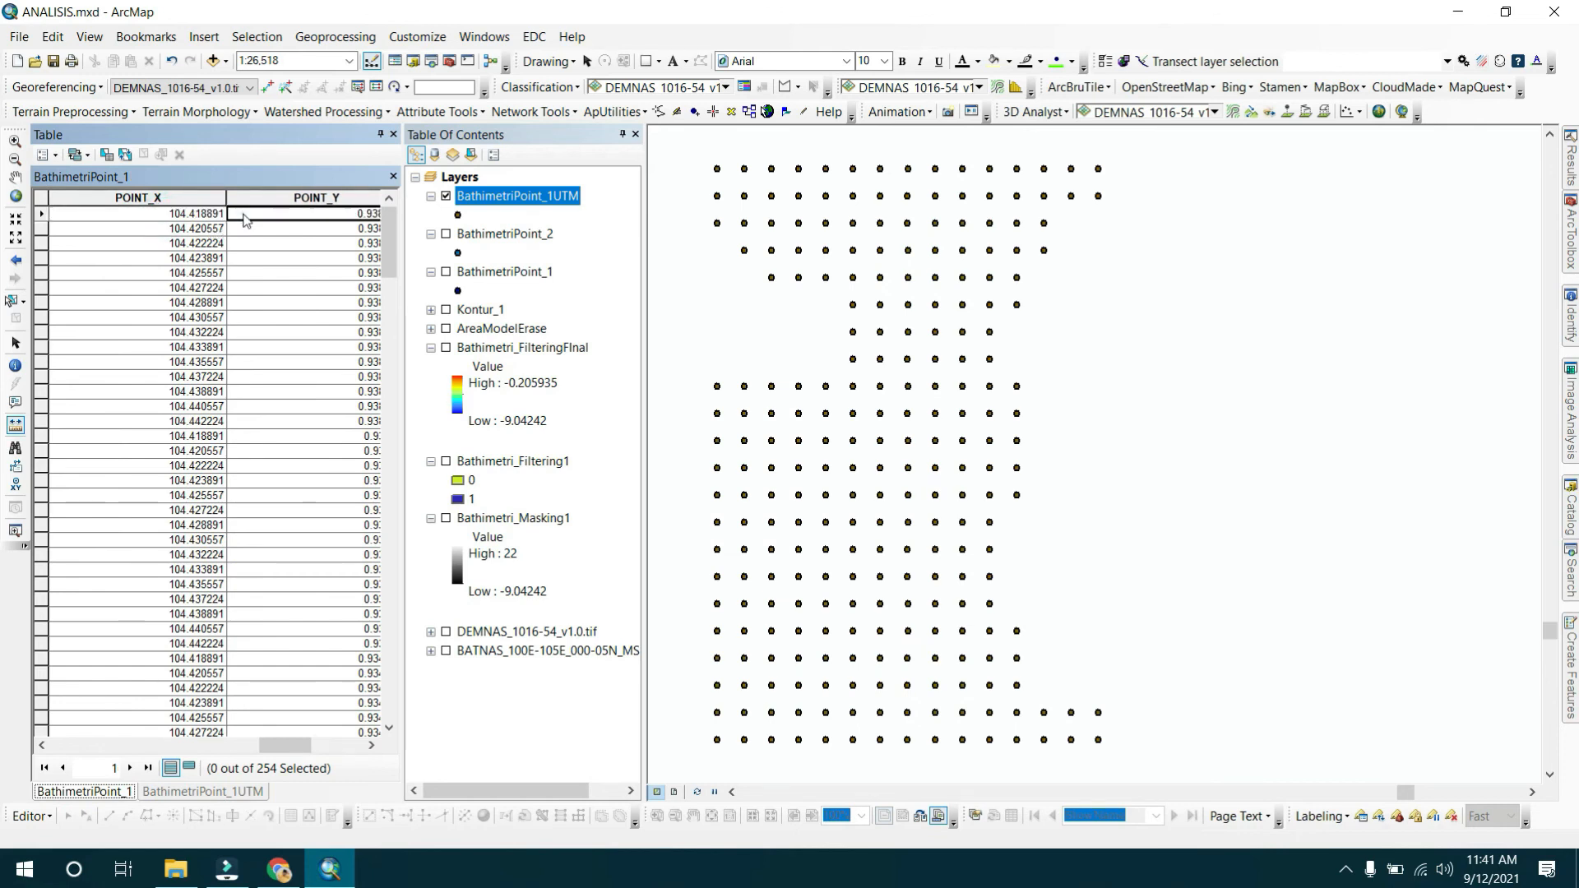
pyautogui.click(148, 793)
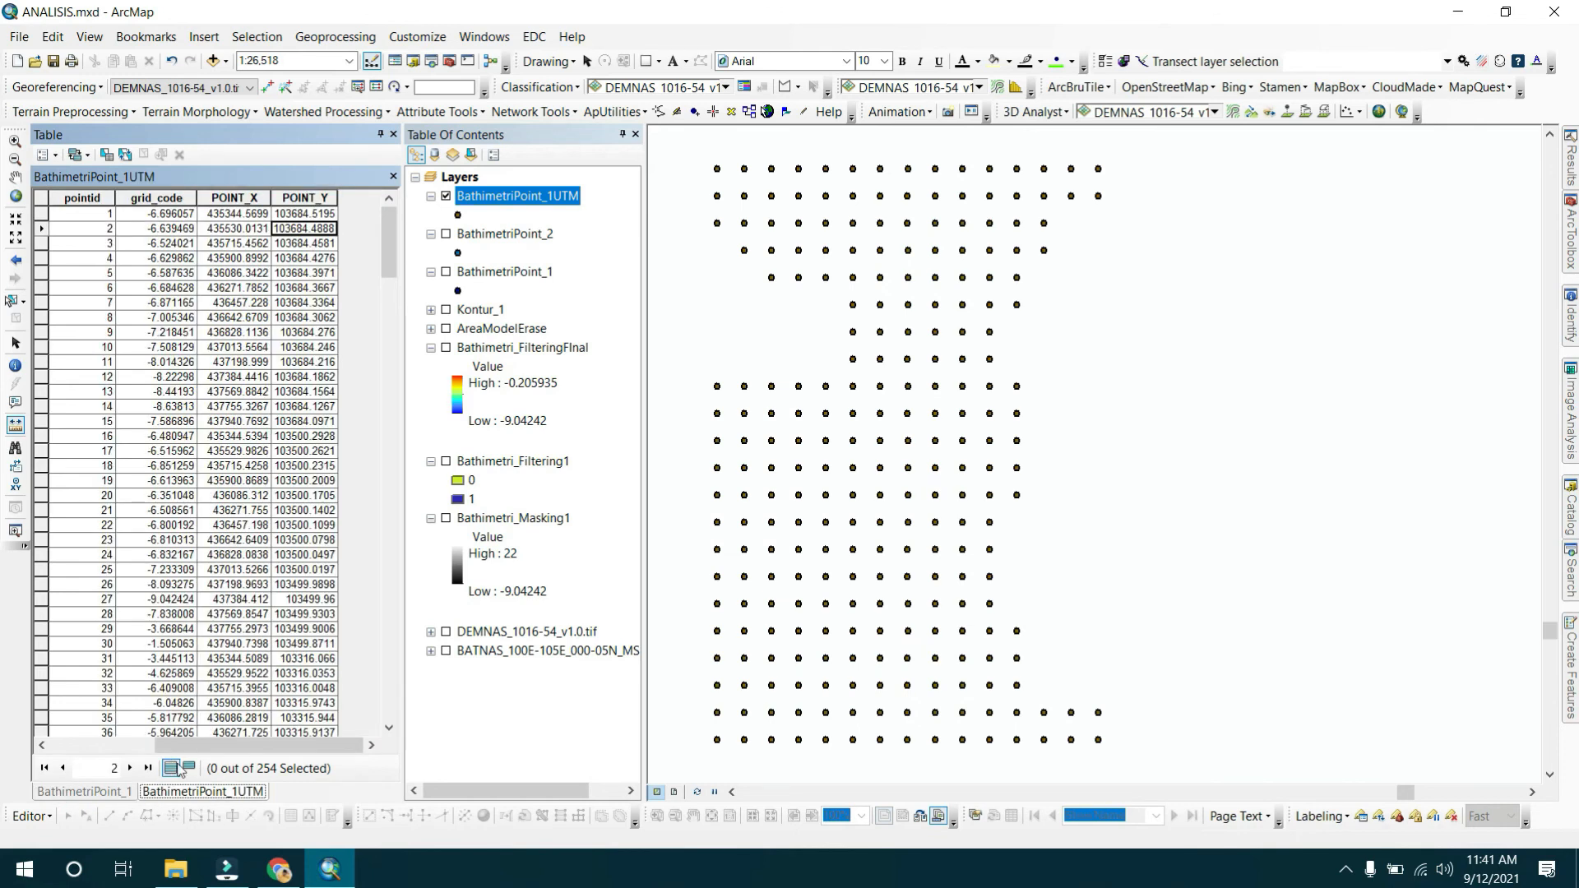
pyautogui.click(313, 215)
pyautogui.click(247, 303)
pyautogui.click(304, 332)
# Toggle layer visibility to show BathimetriPoint_2 and hide BathimetriPoint_1UTM.
pyautogui.click(445, 234)
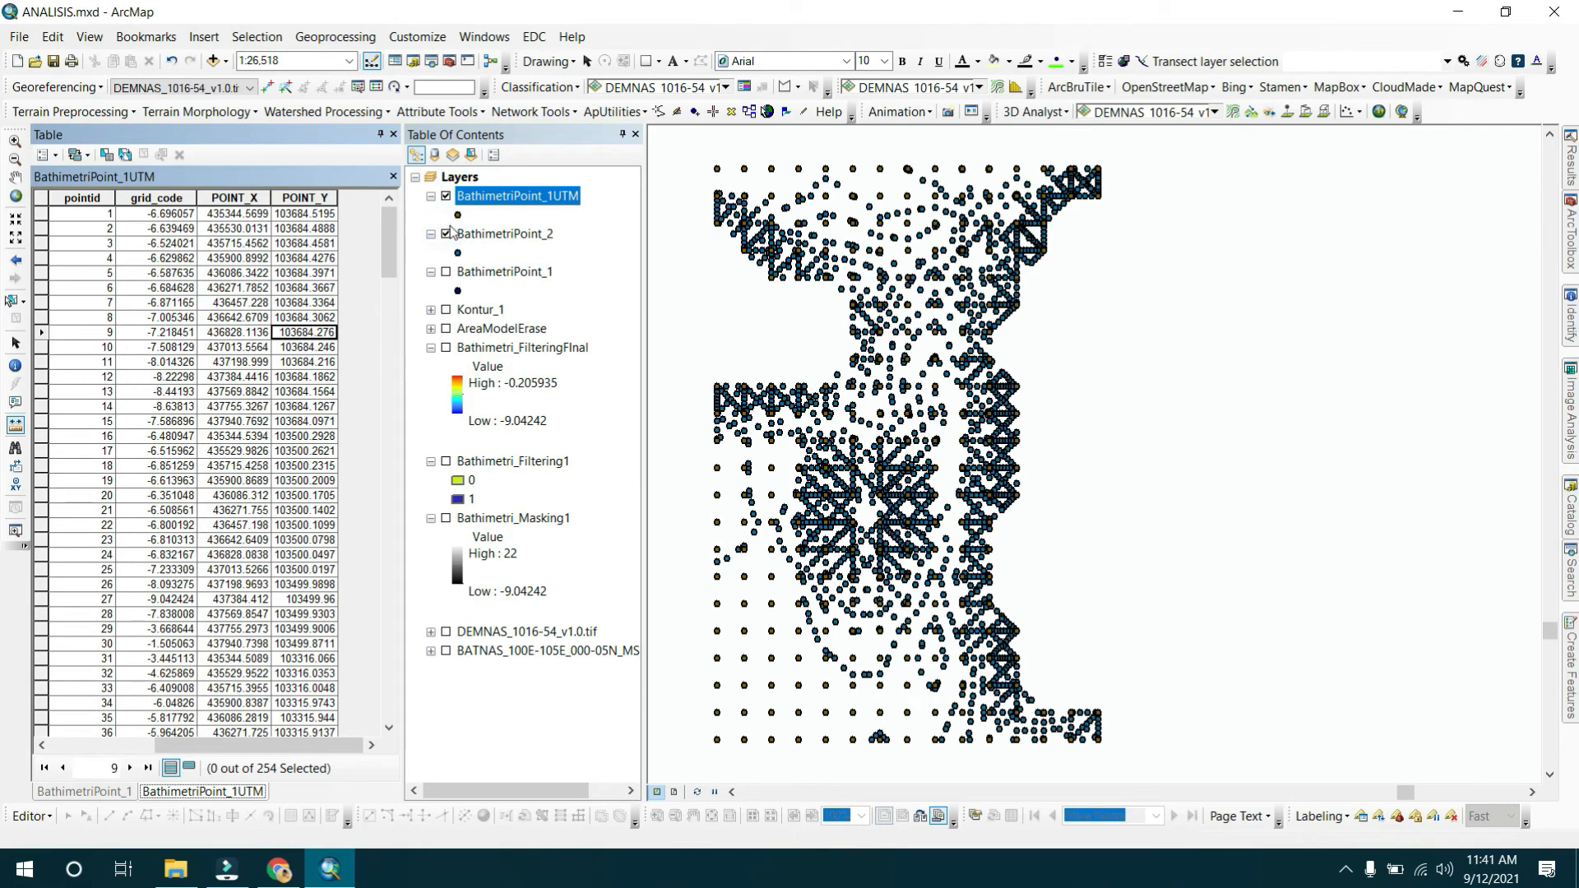
pyautogui.click(445, 196)
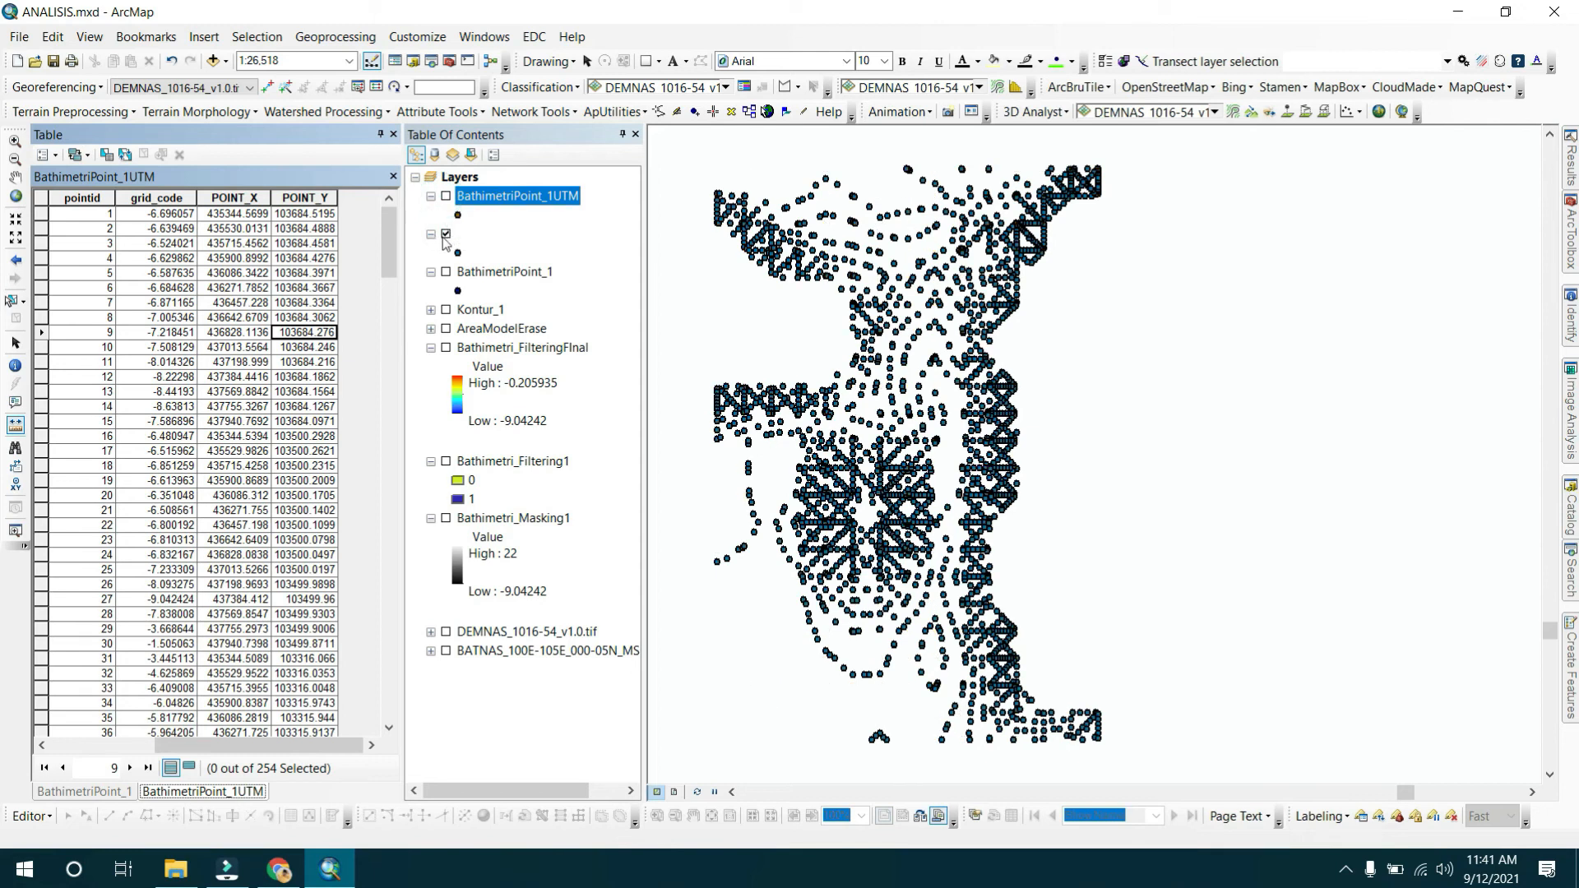
pyautogui.click(447, 235)
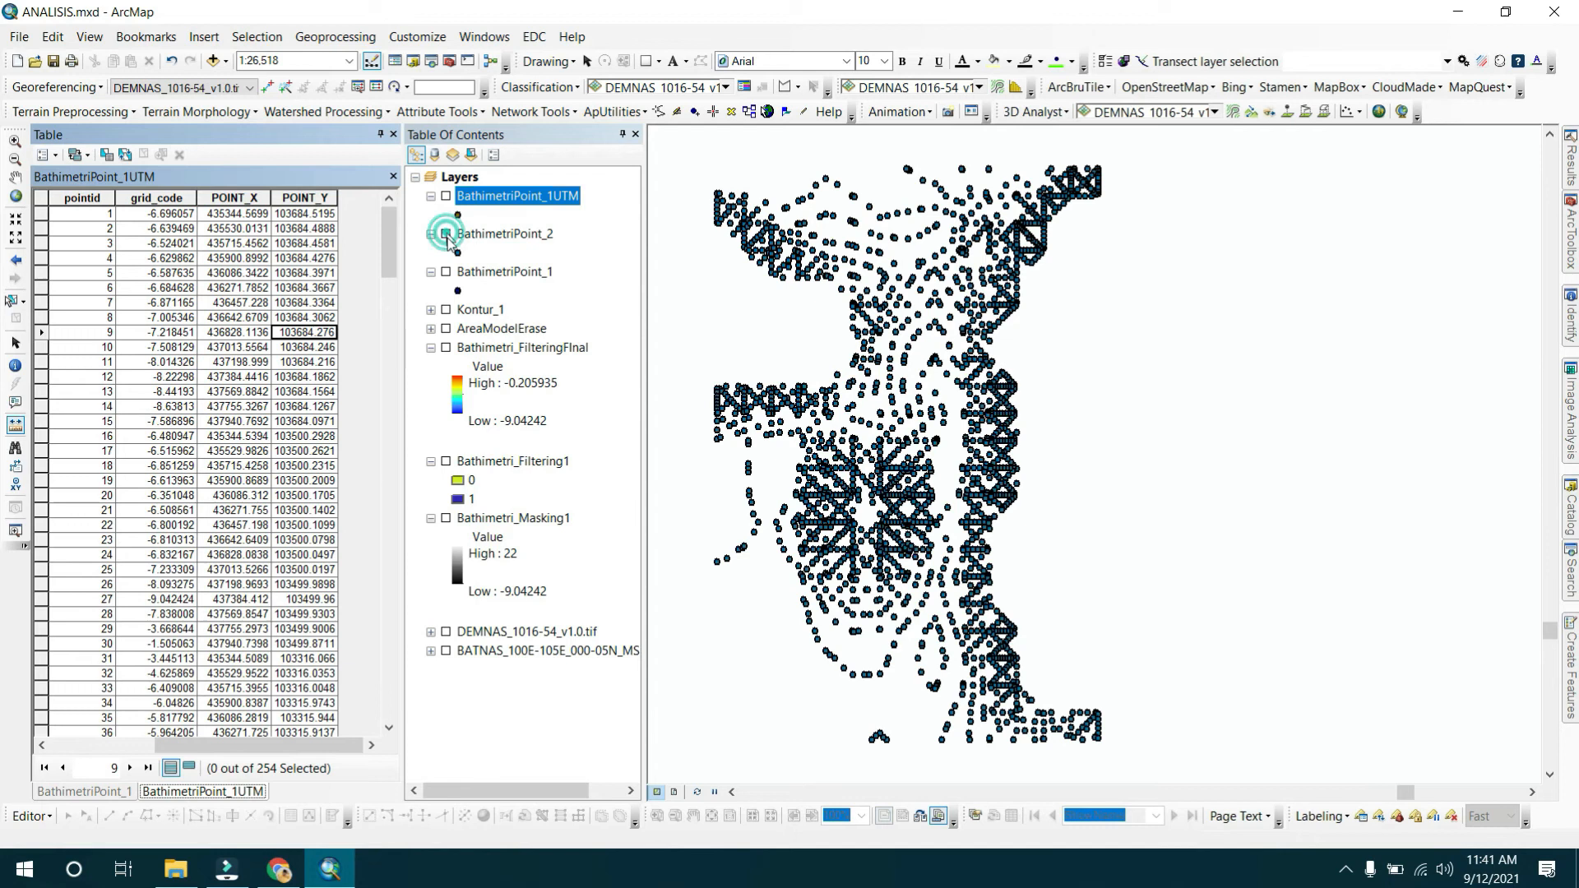
# Hide BathimetriPoint_2 and the Bathimetri_FilteringFinal raster after a brief preview, then close the attribute table window.
pyautogui.click(446, 235)
pyautogui.click(446, 235)
pyautogui.click(446, 348)
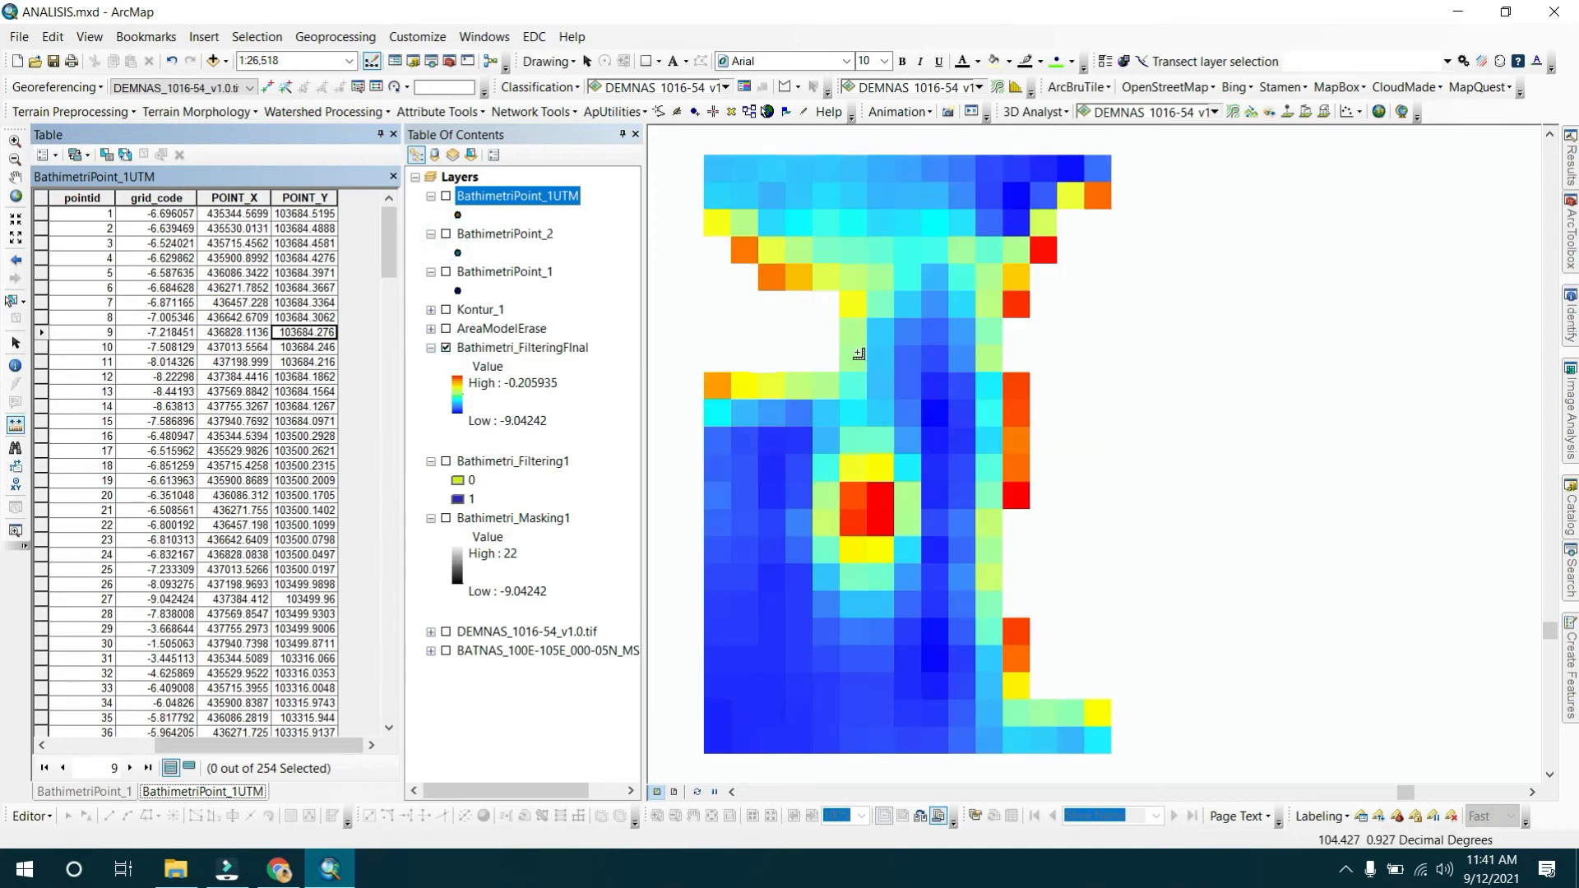
pyautogui.click(446, 348)
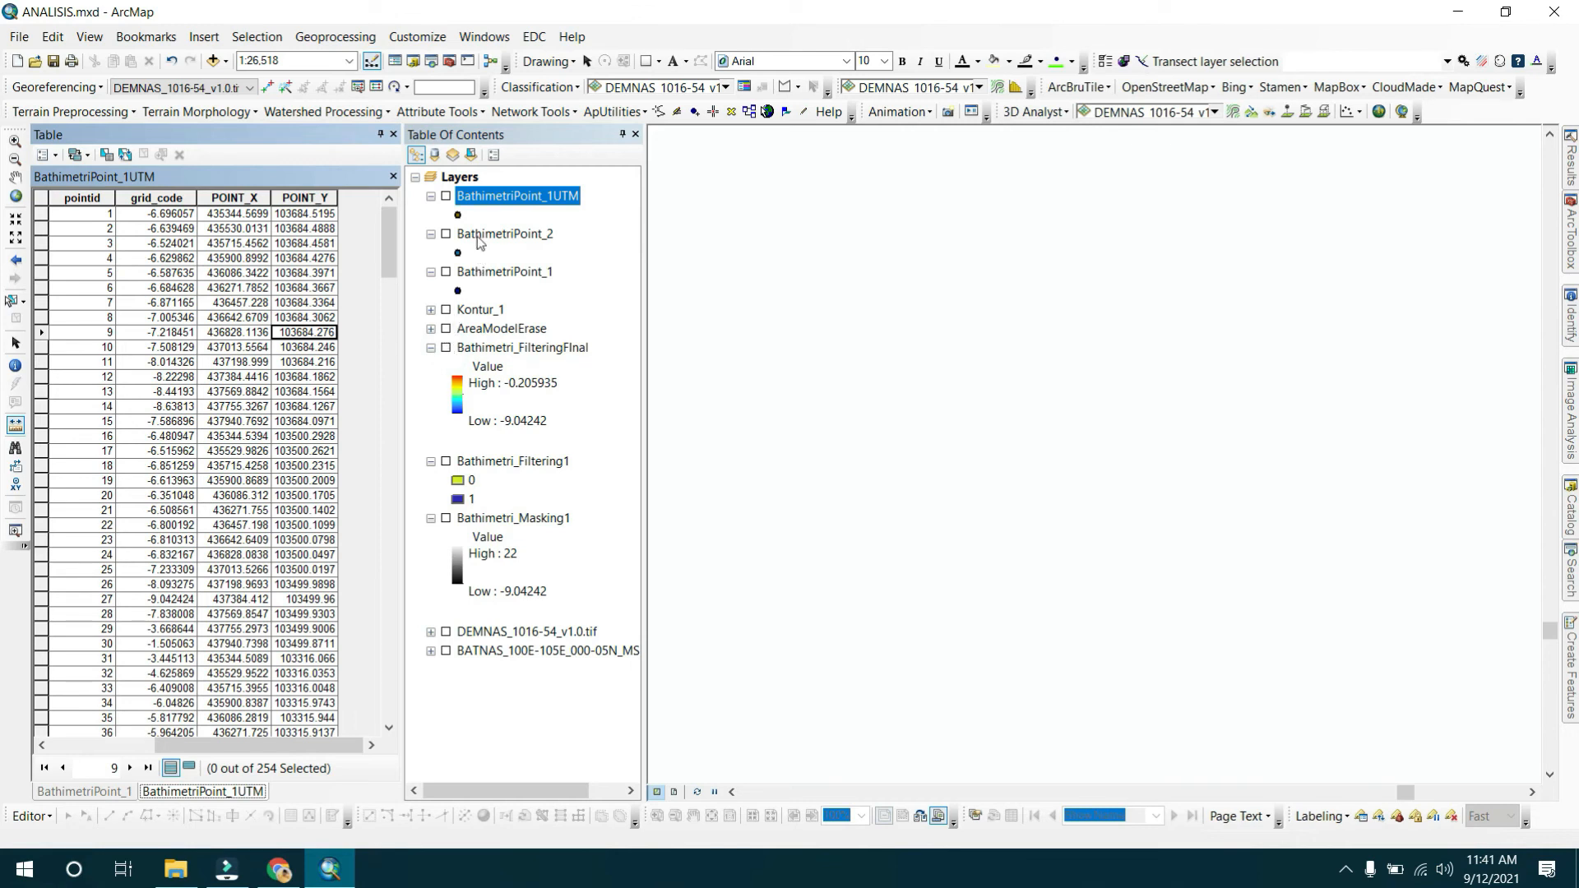
pyautogui.click(476, 236)
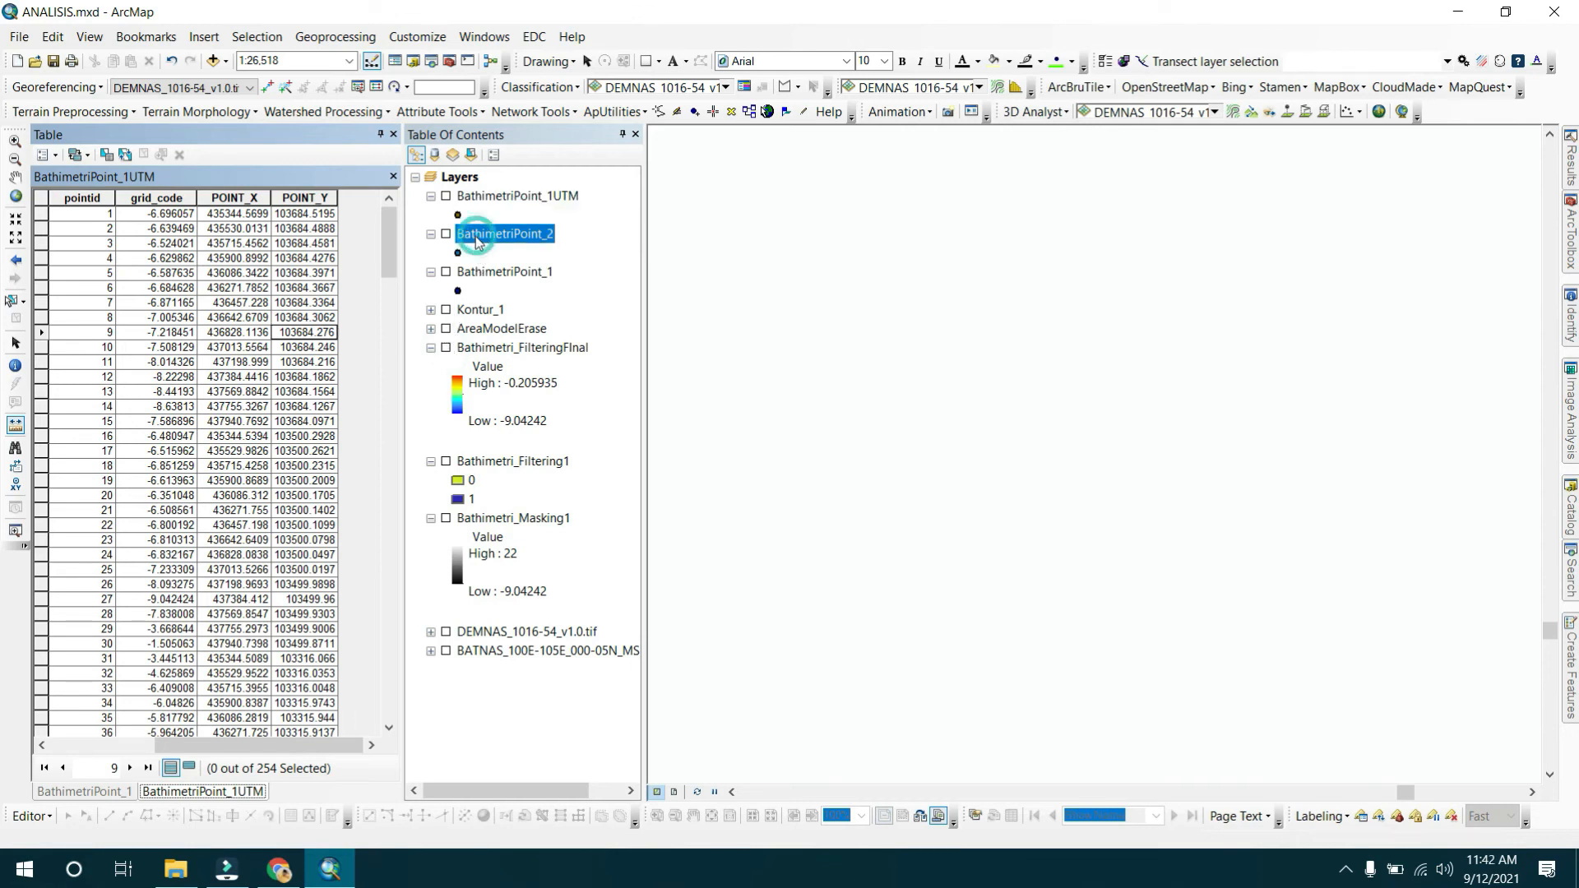
pyautogui.click(393, 134)
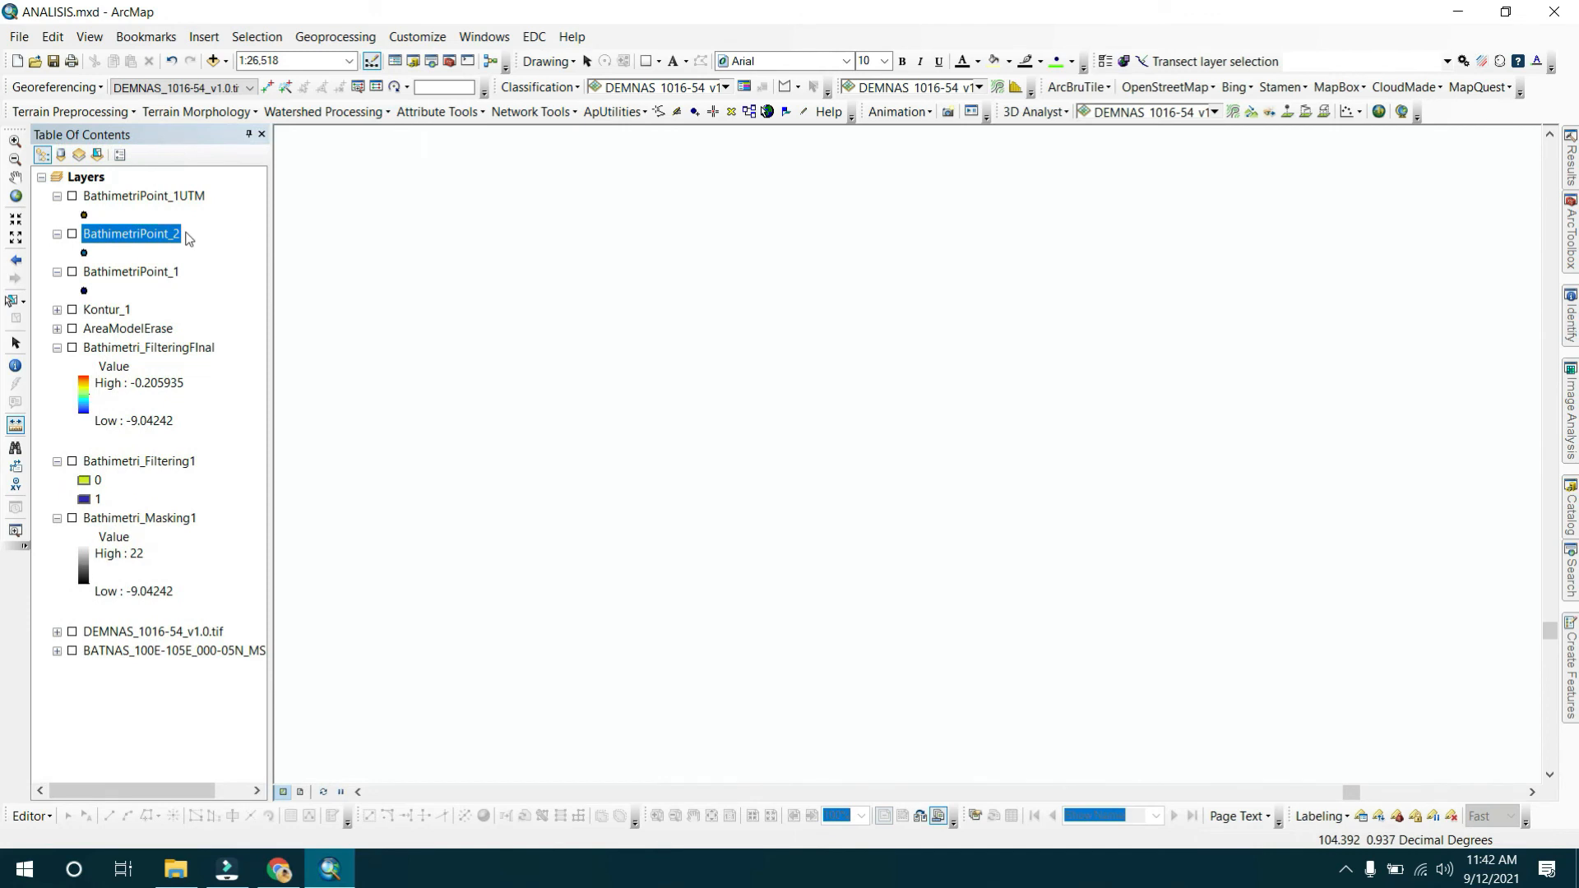
# Display the AreaModelErase layer and inspect its source properties, closing the dialog without changes.
pyautogui.click(73, 328)
pyautogui.doubleClick(125, 329)
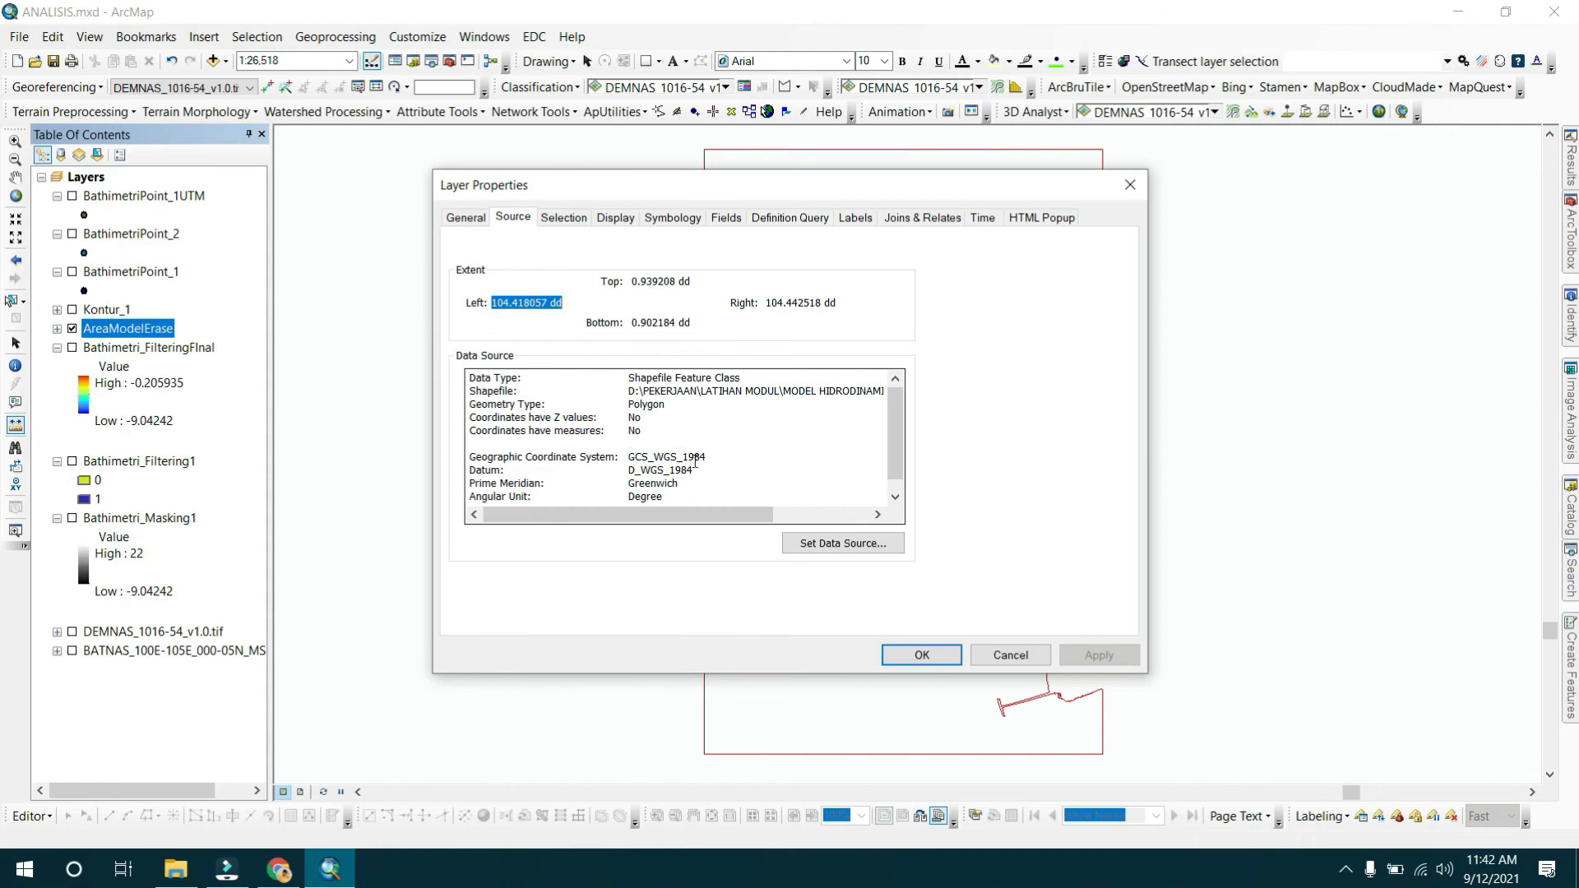
pyautogui.click(987, 658)
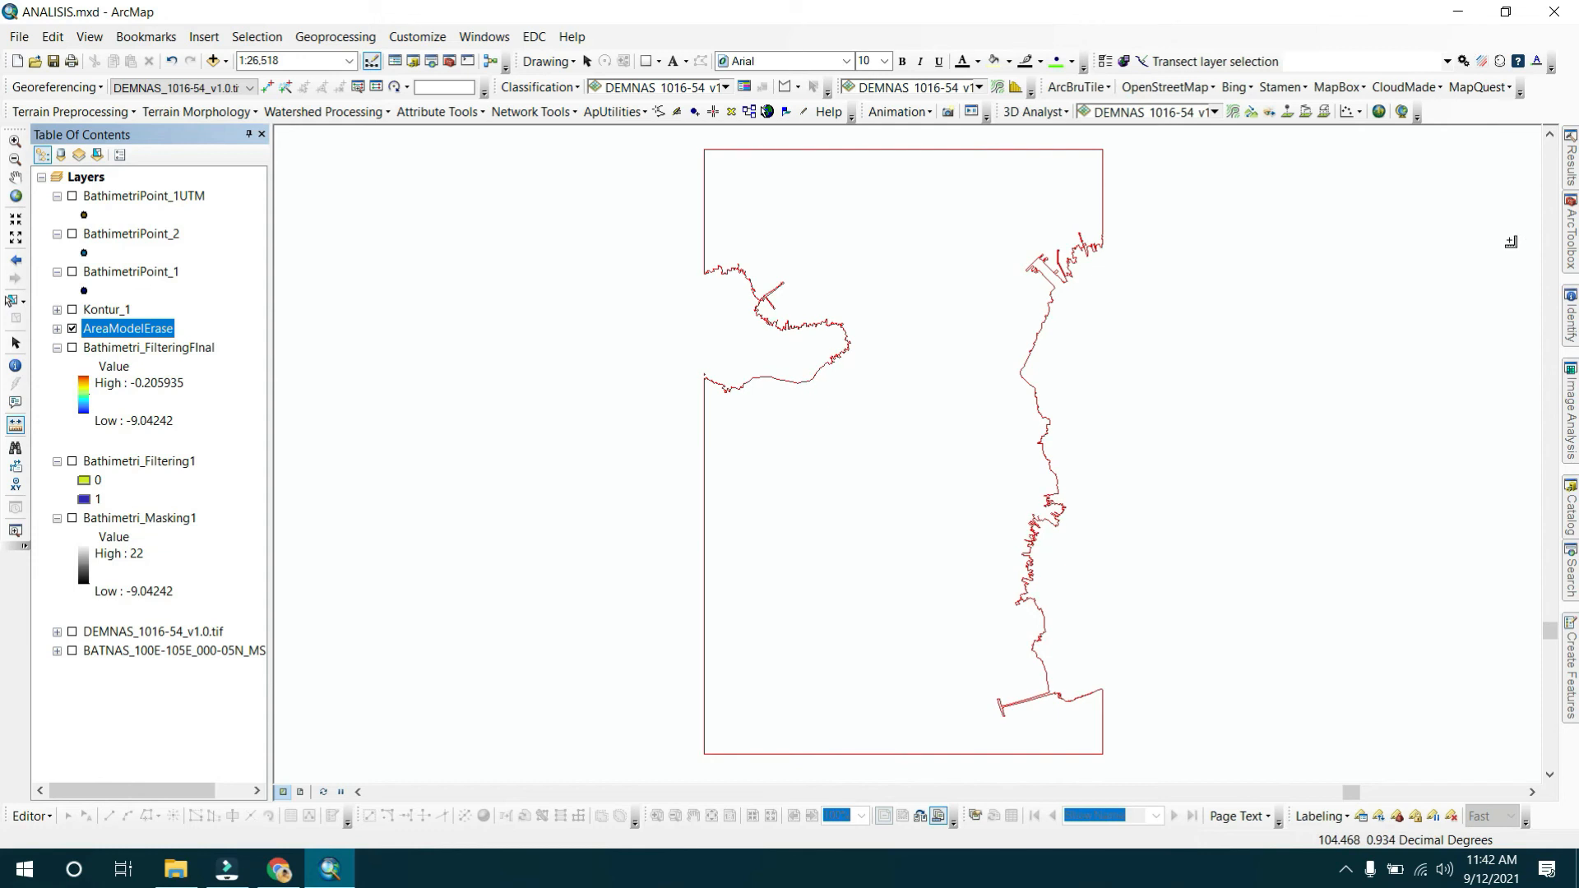
# Open the Project tool with AreaModelErase as input and WGS 1984 UTM Zone 48N as the output coordinate system.
pyautogui.click(1569, 238)
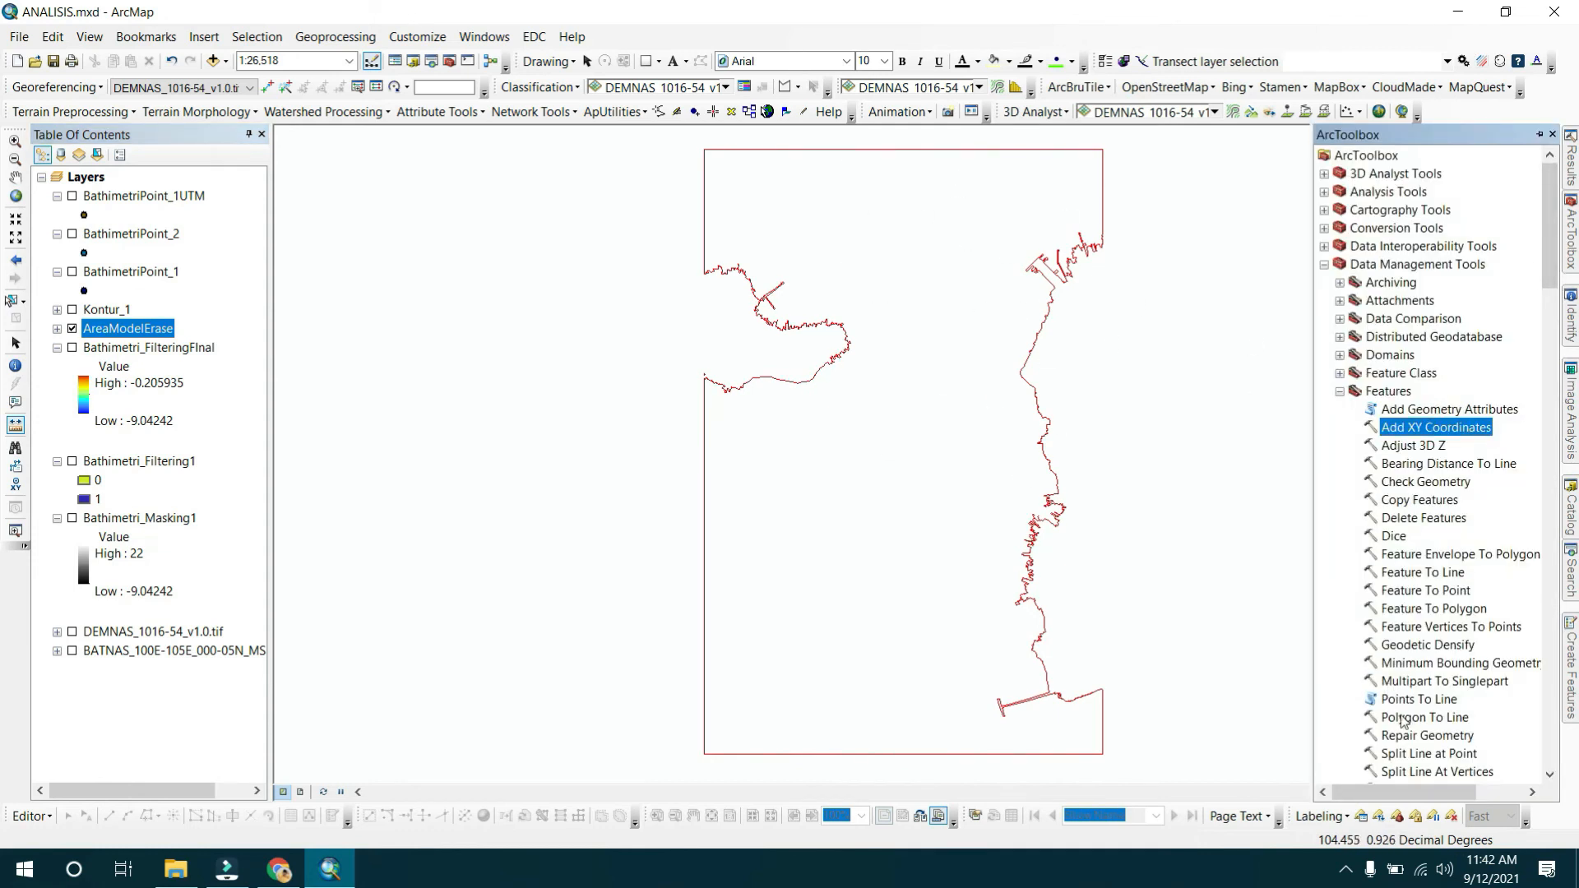
pyautogui.scroll(-14, 1435, 568)
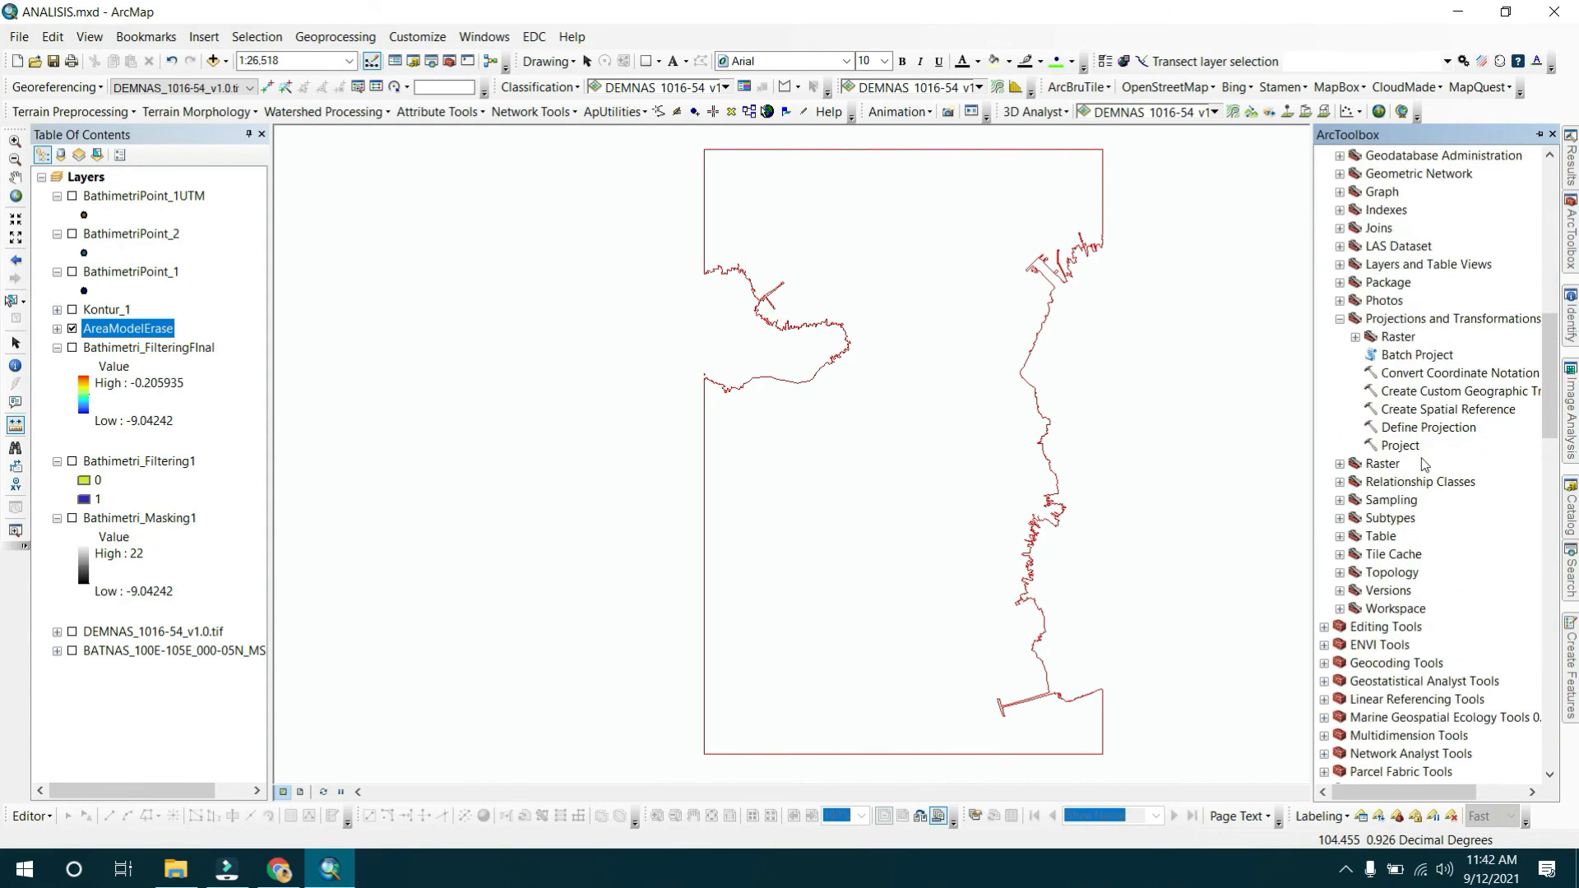
pyautogui.doubleClick(1401, 445)
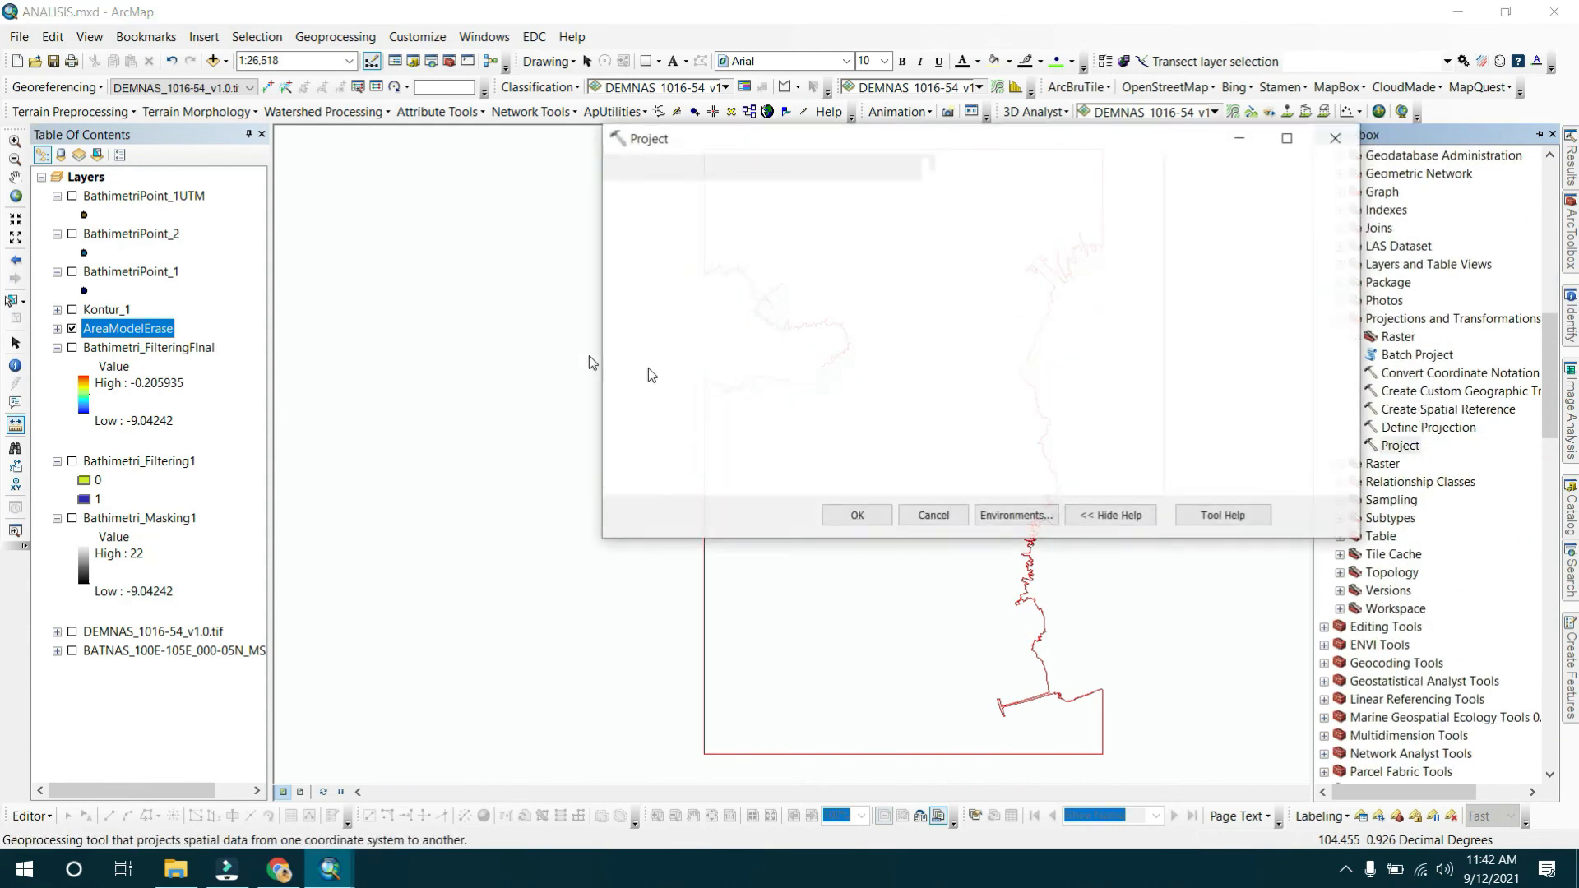
pyautogui.moveTo(148, 333); pyautogui.dragTo(657, 197)
pyautogui.click(1124, 320)
pyautogui.click(872, 184)
pyautogui.click(880, 199)
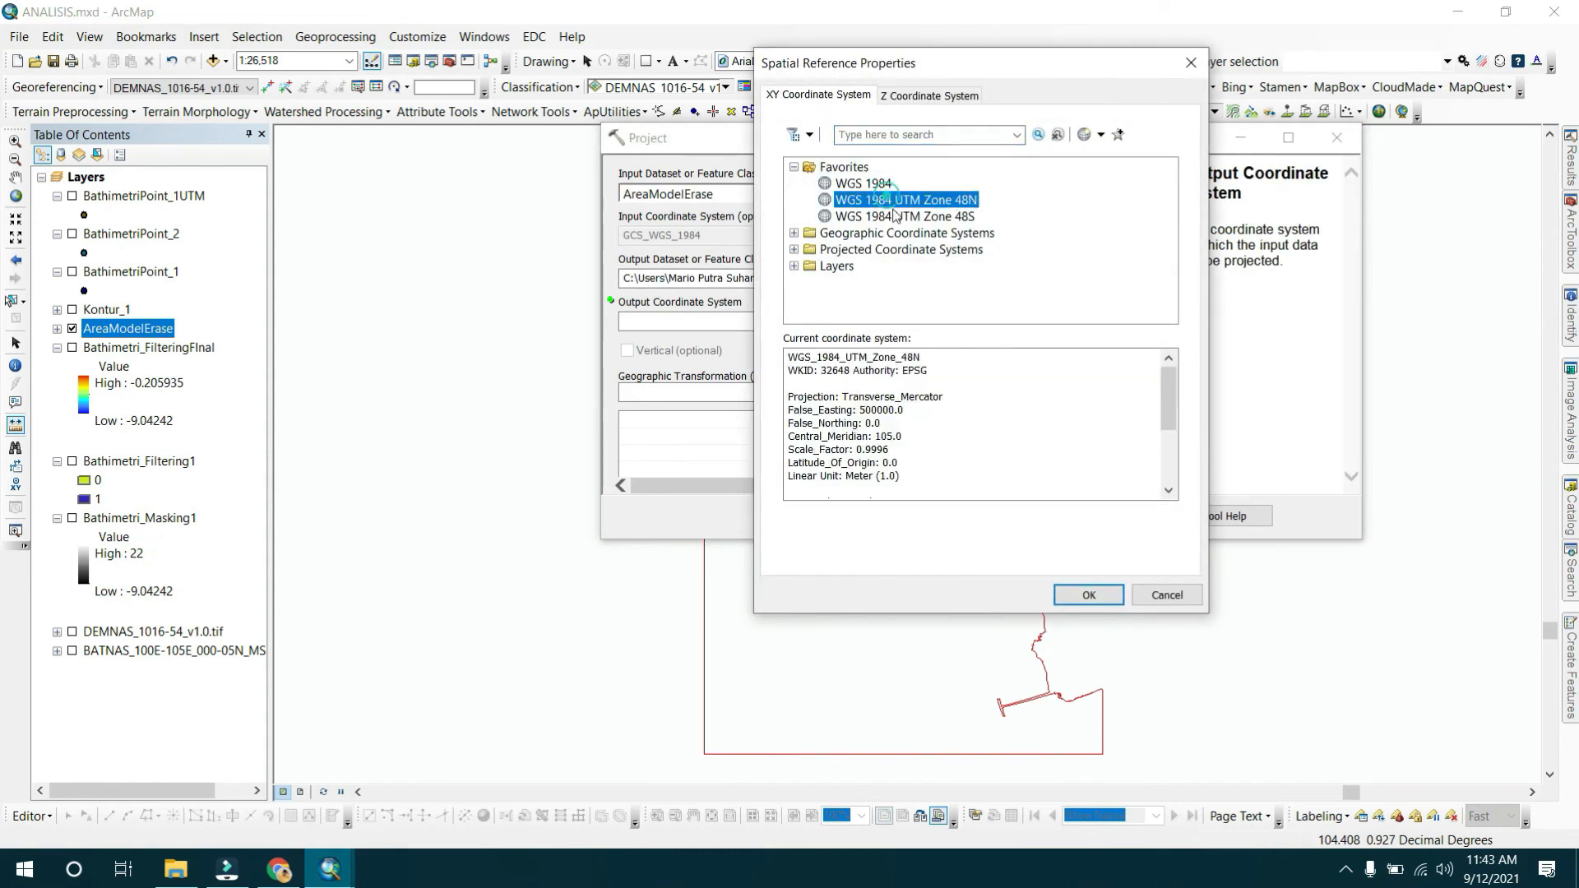
pyautogui.click(1078, 595)
# Name the projected output AreaModelUTM and run the projection.
pyautogui.click(1124, 279)
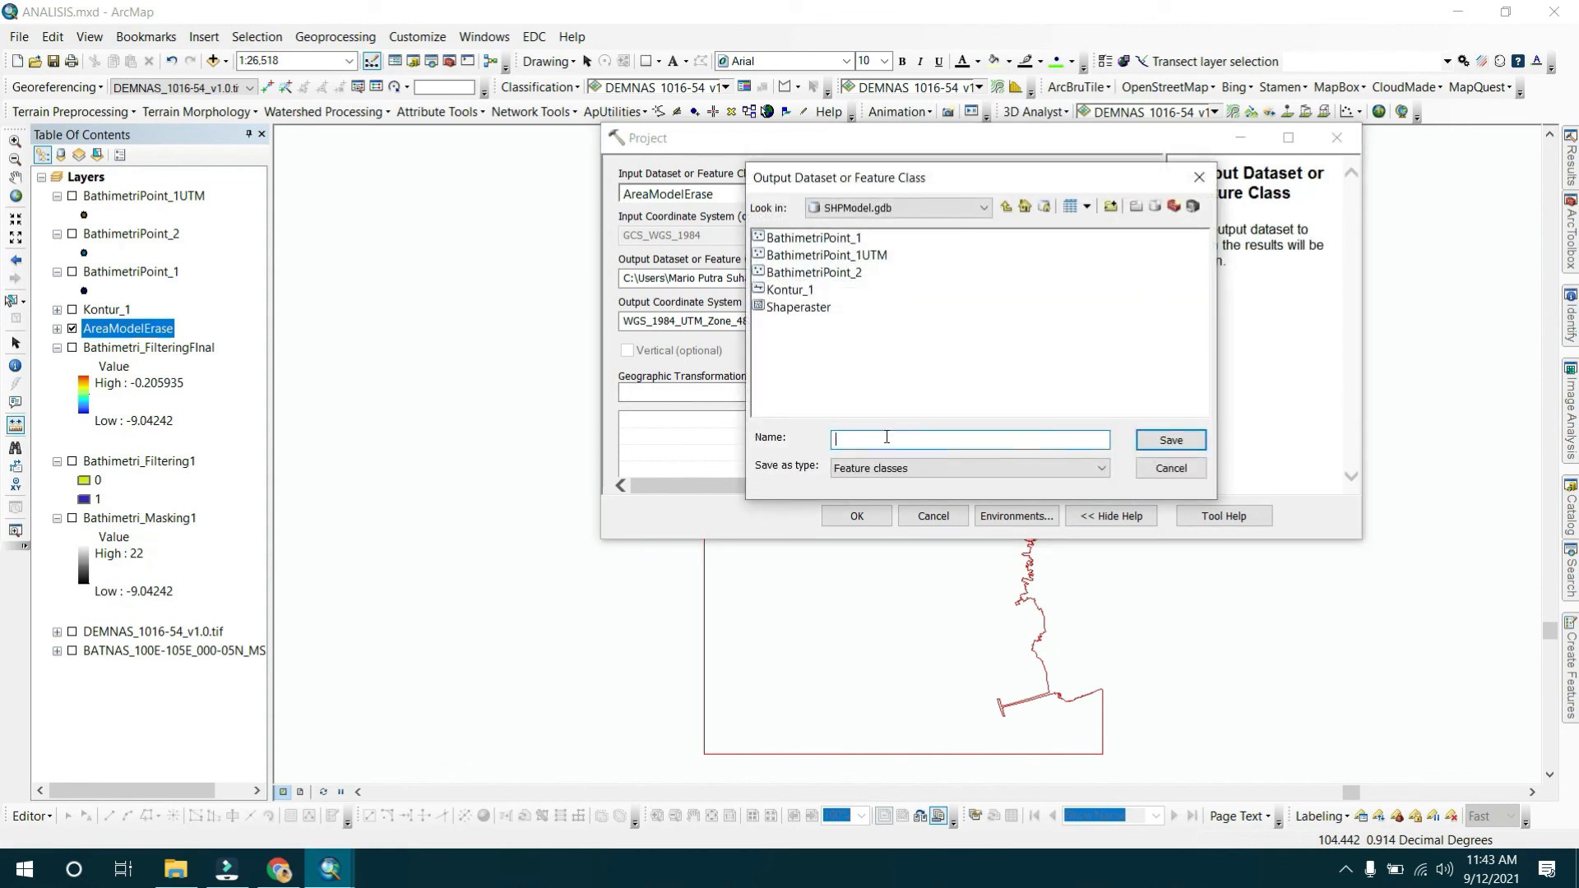
pyautogui.write('AreaModelUTM')
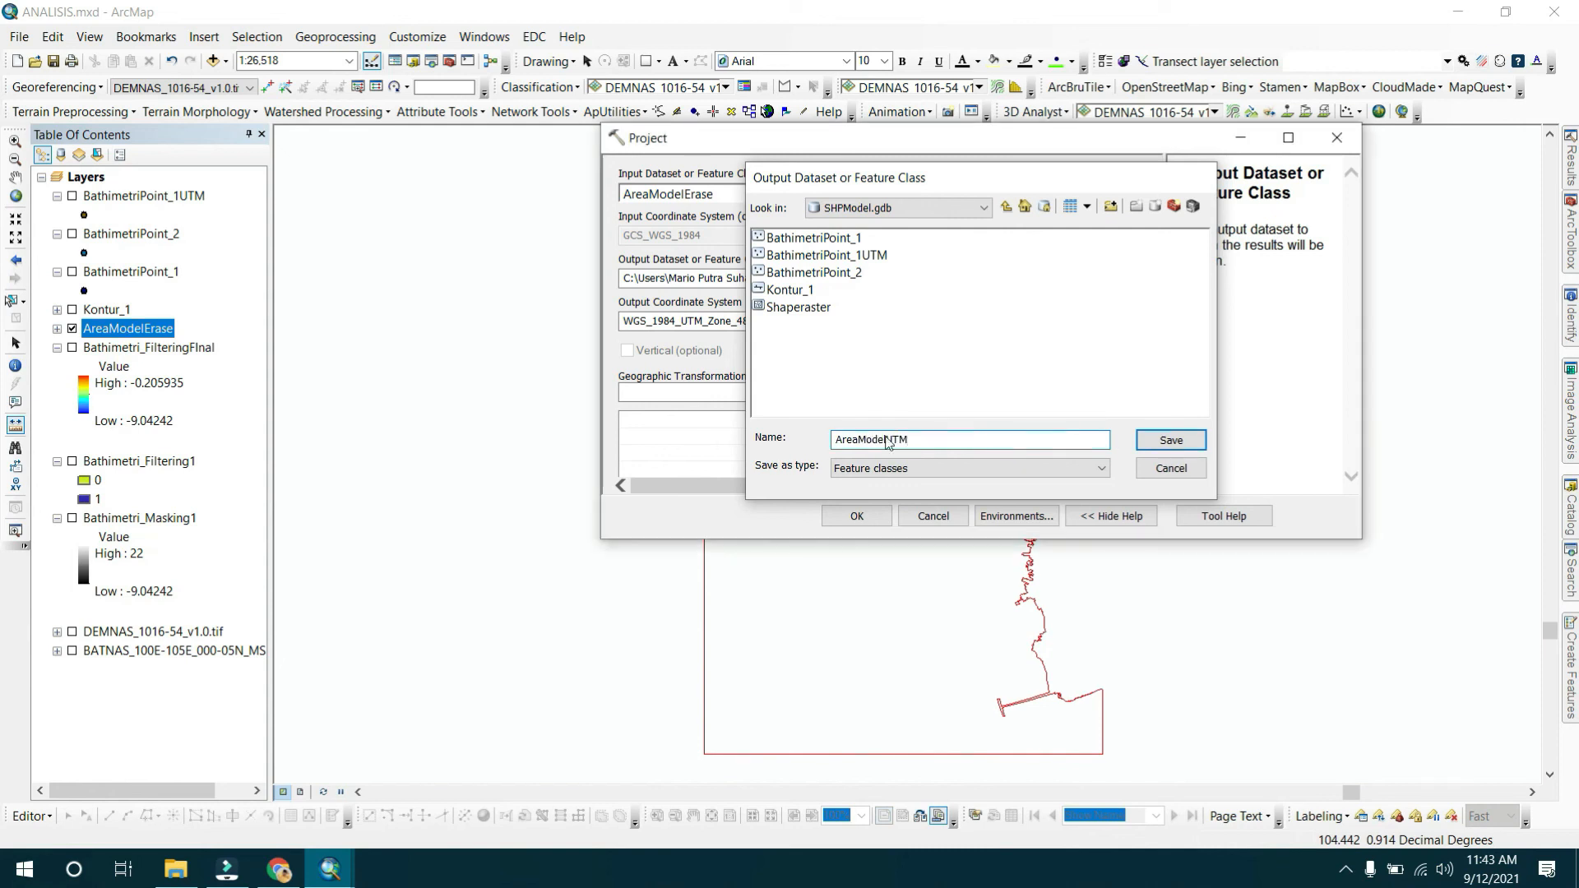
pyautogui.press('Return')
pyautogui.click(885, 516)
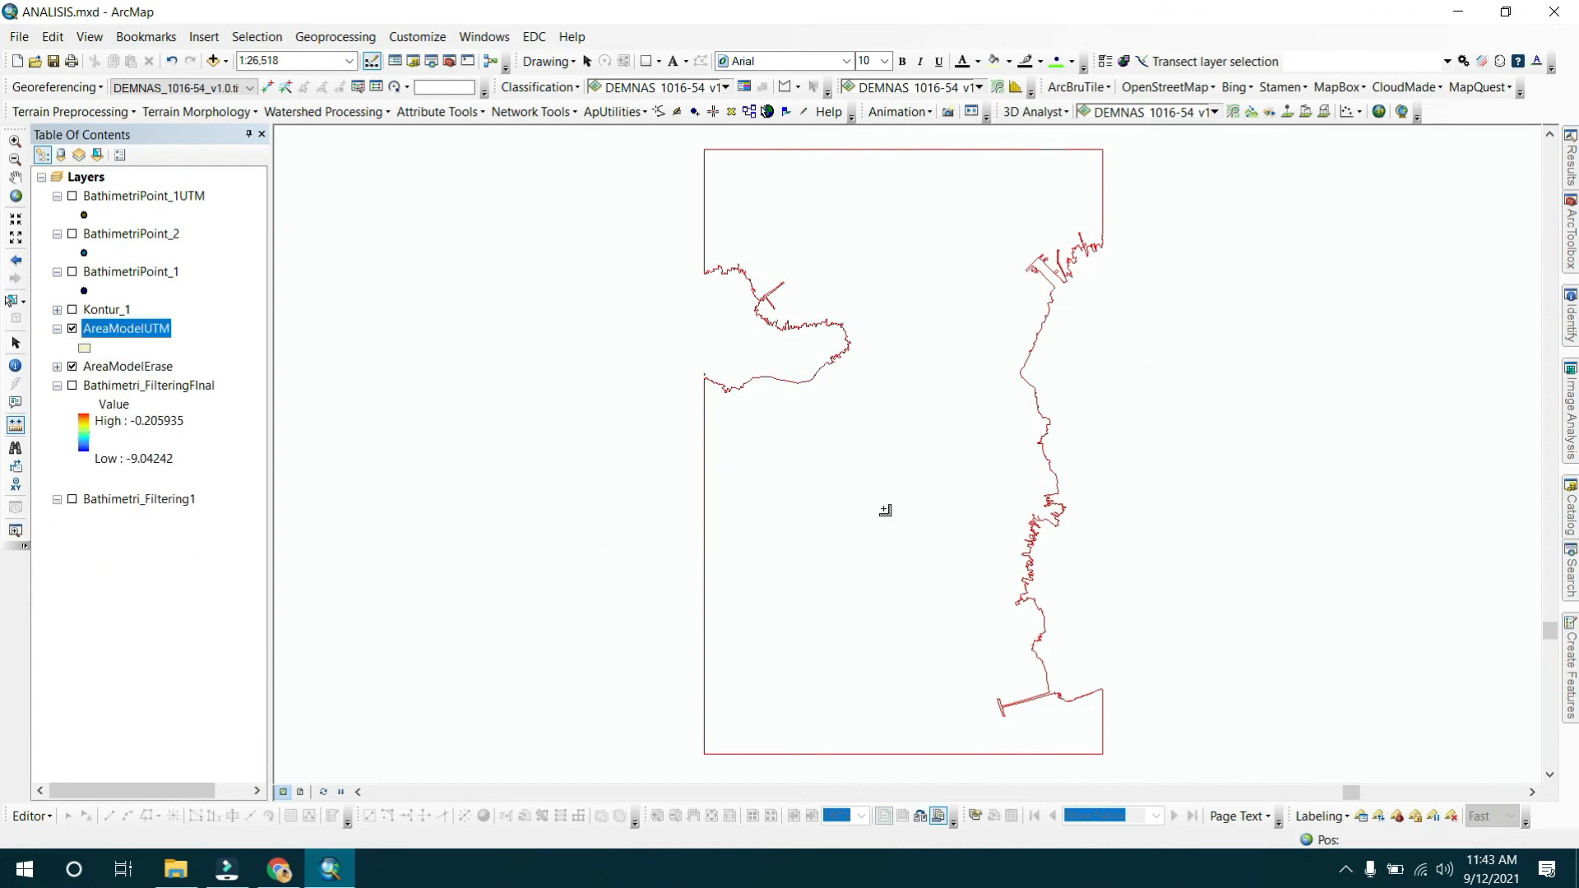
# Inspect the AreaModelUTM layer's source properties and close the dialog without changes.
pyautogui.doubleClick(123, 329)
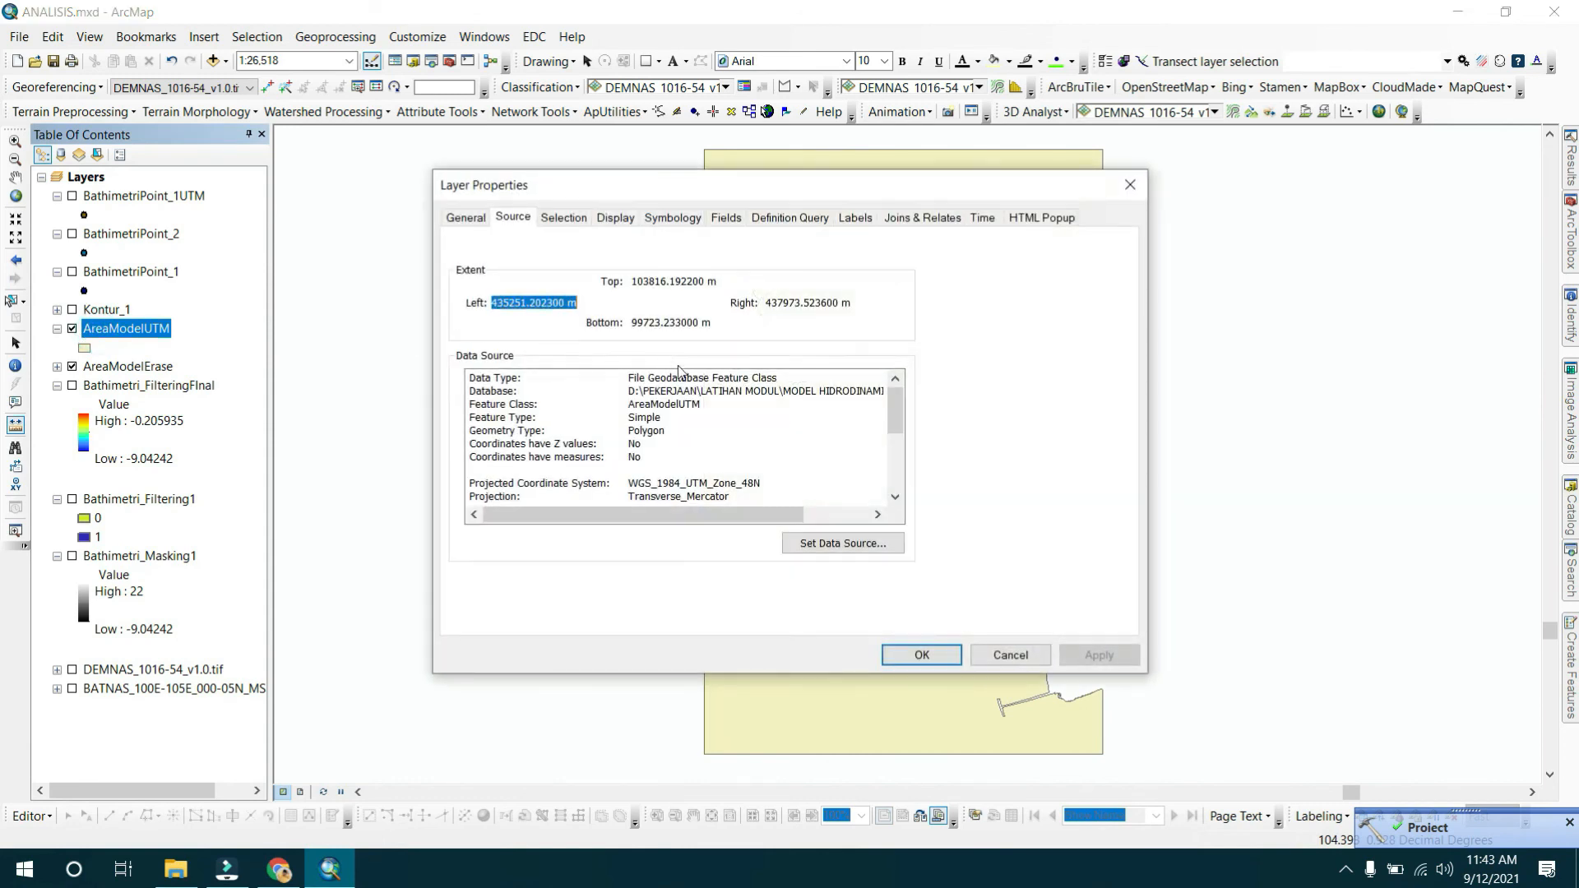
pyautogui.click(1009, 655)
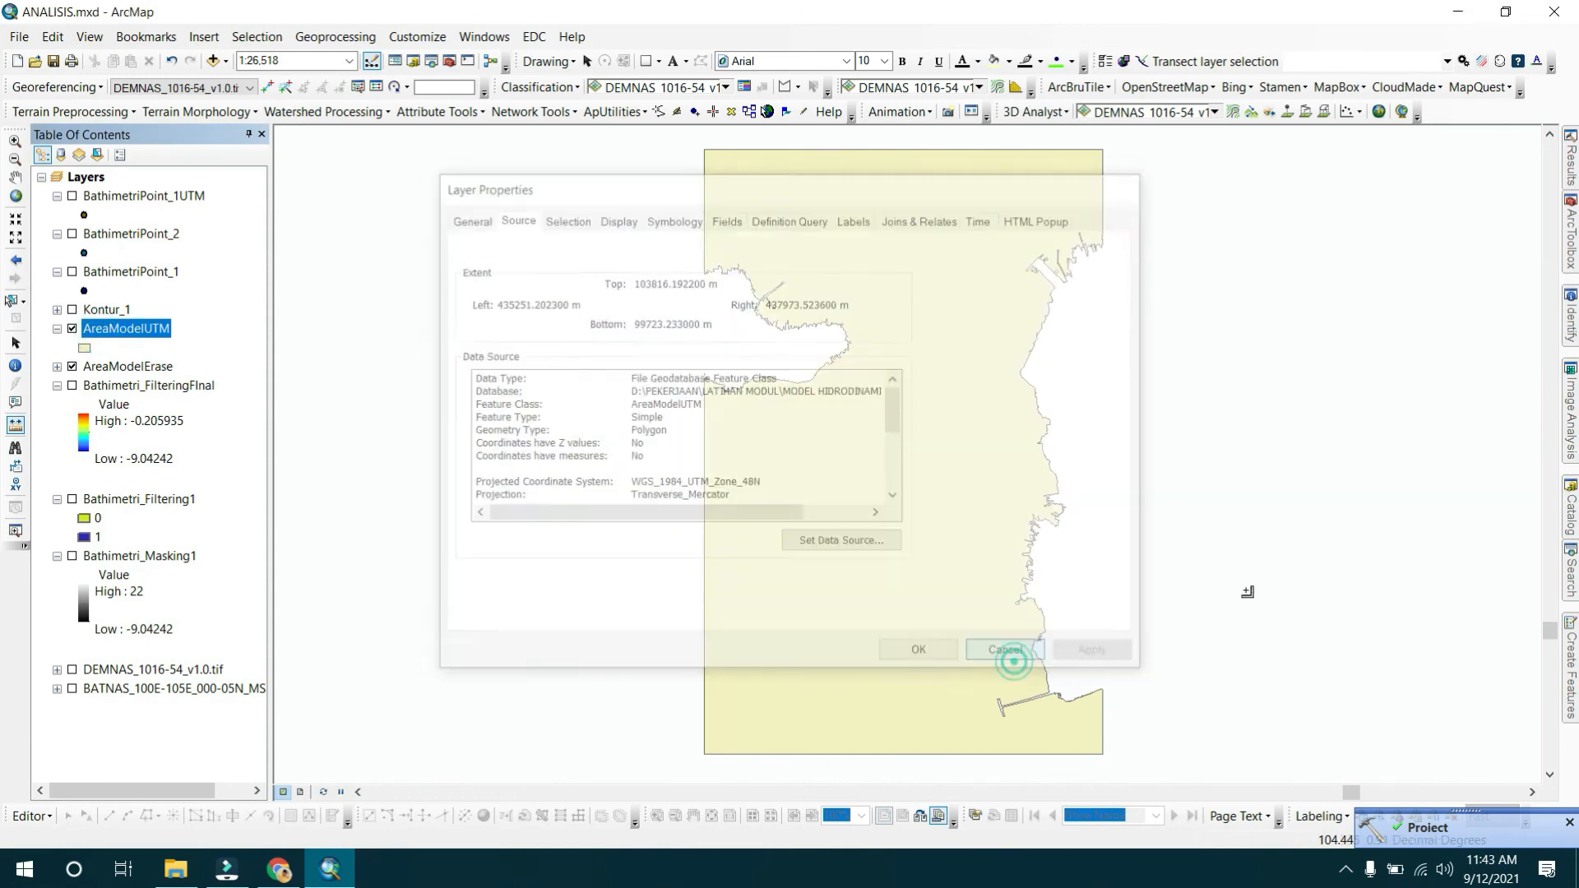
# Open the Feature Vertices To Points tool and set AreaModelUTM as the input features.
pyautogui.click(1565, 251)
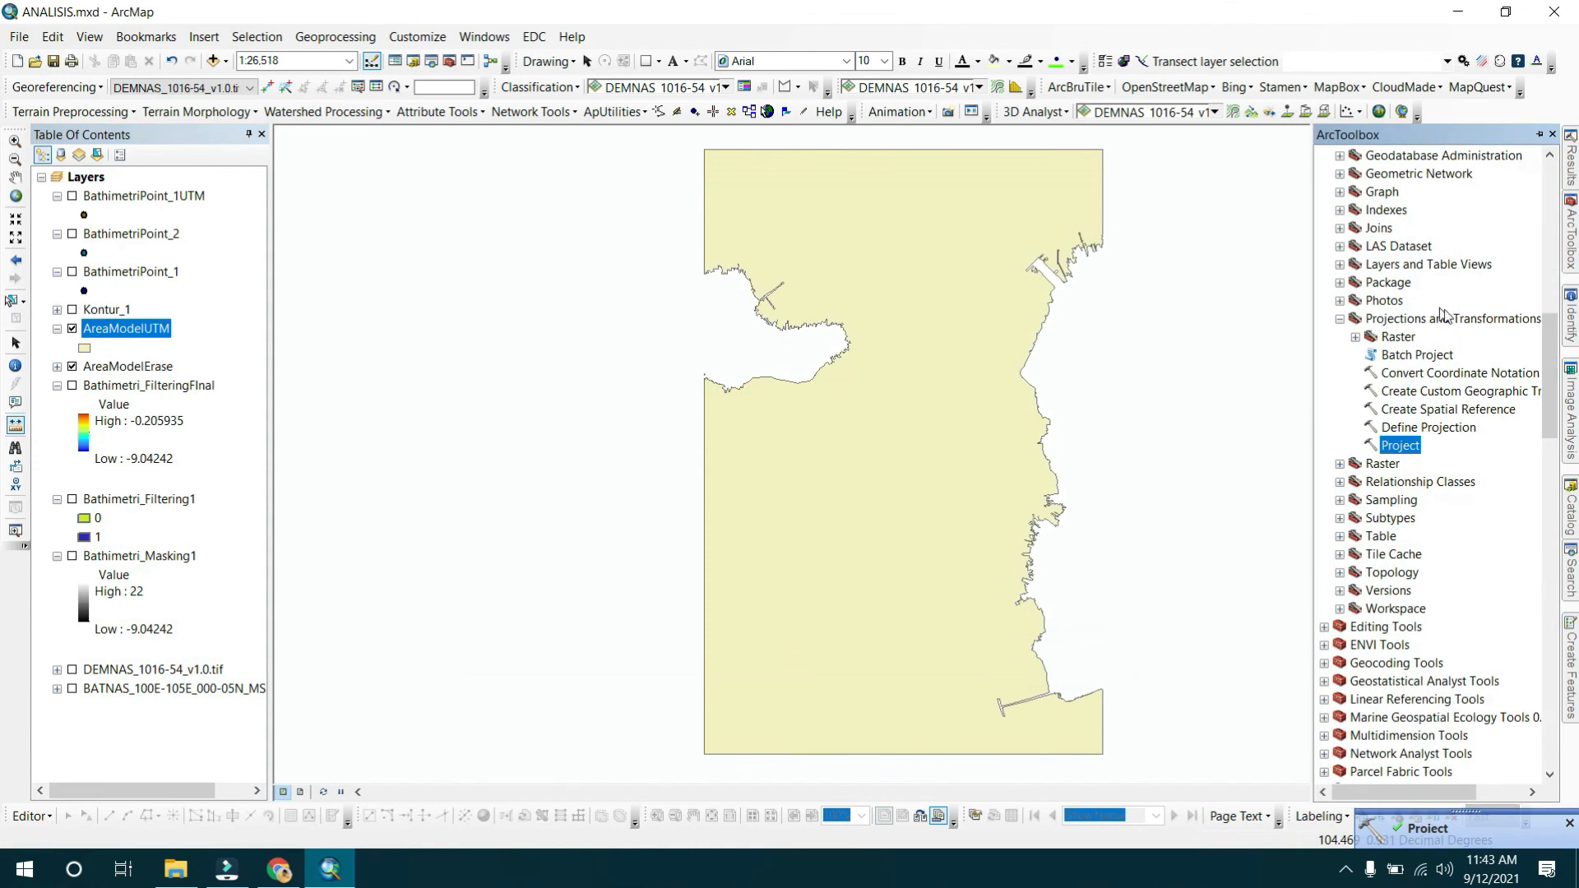
pyautogui.scroll(-1, 1455, 370)
pyautogui.scroll(5, 1456, 370)
pyautogui.scroll(7, 1455, 369)
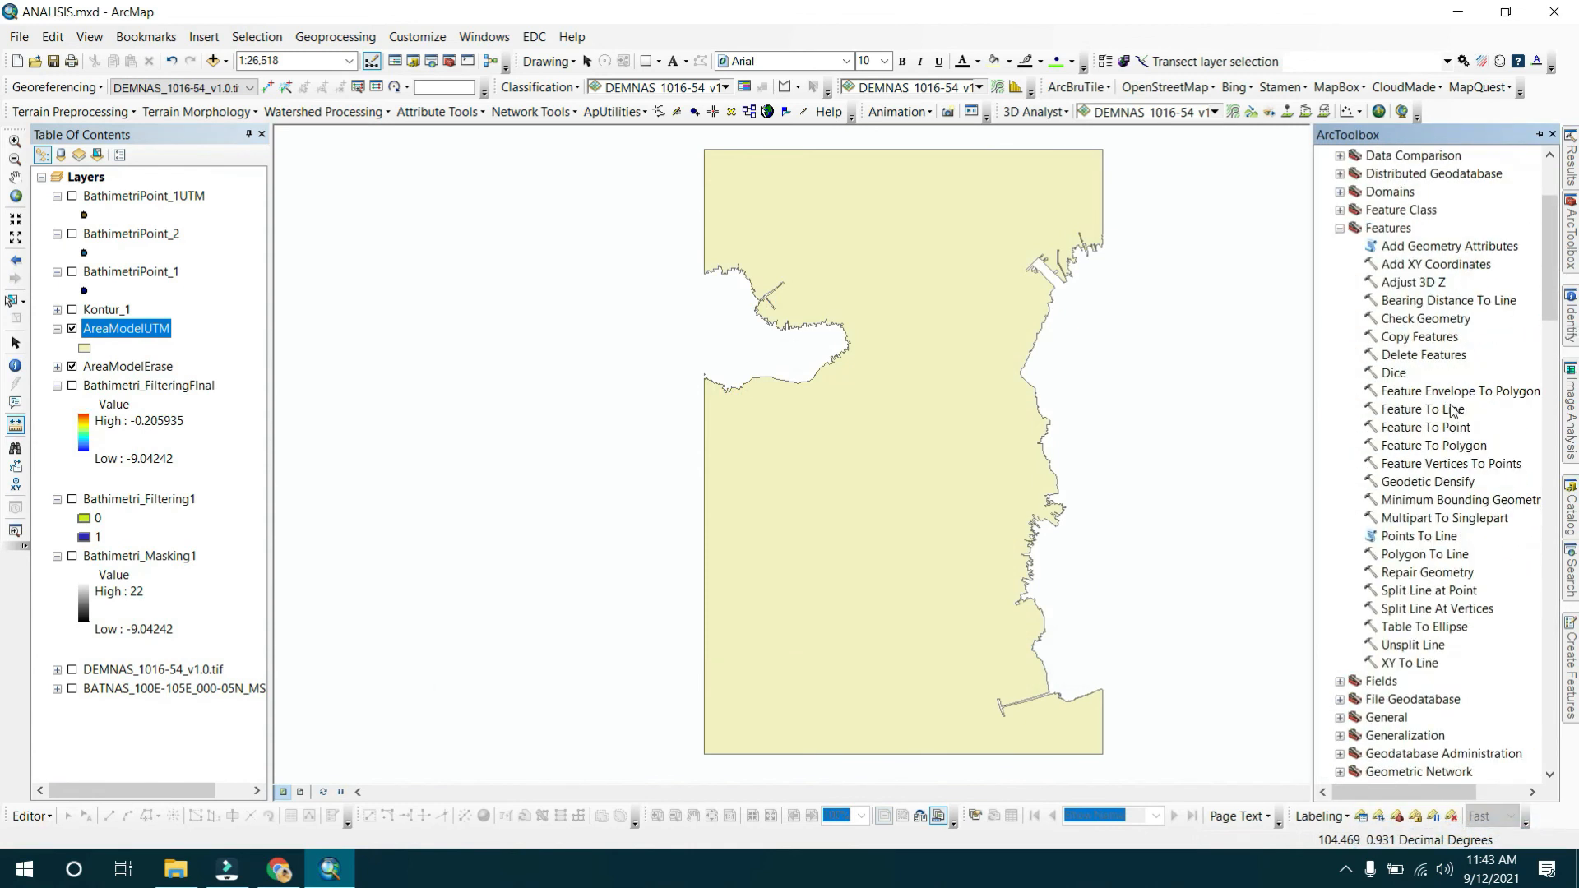
pyautogui.click(1389, 229)
pyautogui.scroll(3, 1394, 239)
pyautogui.click(1411, 268)
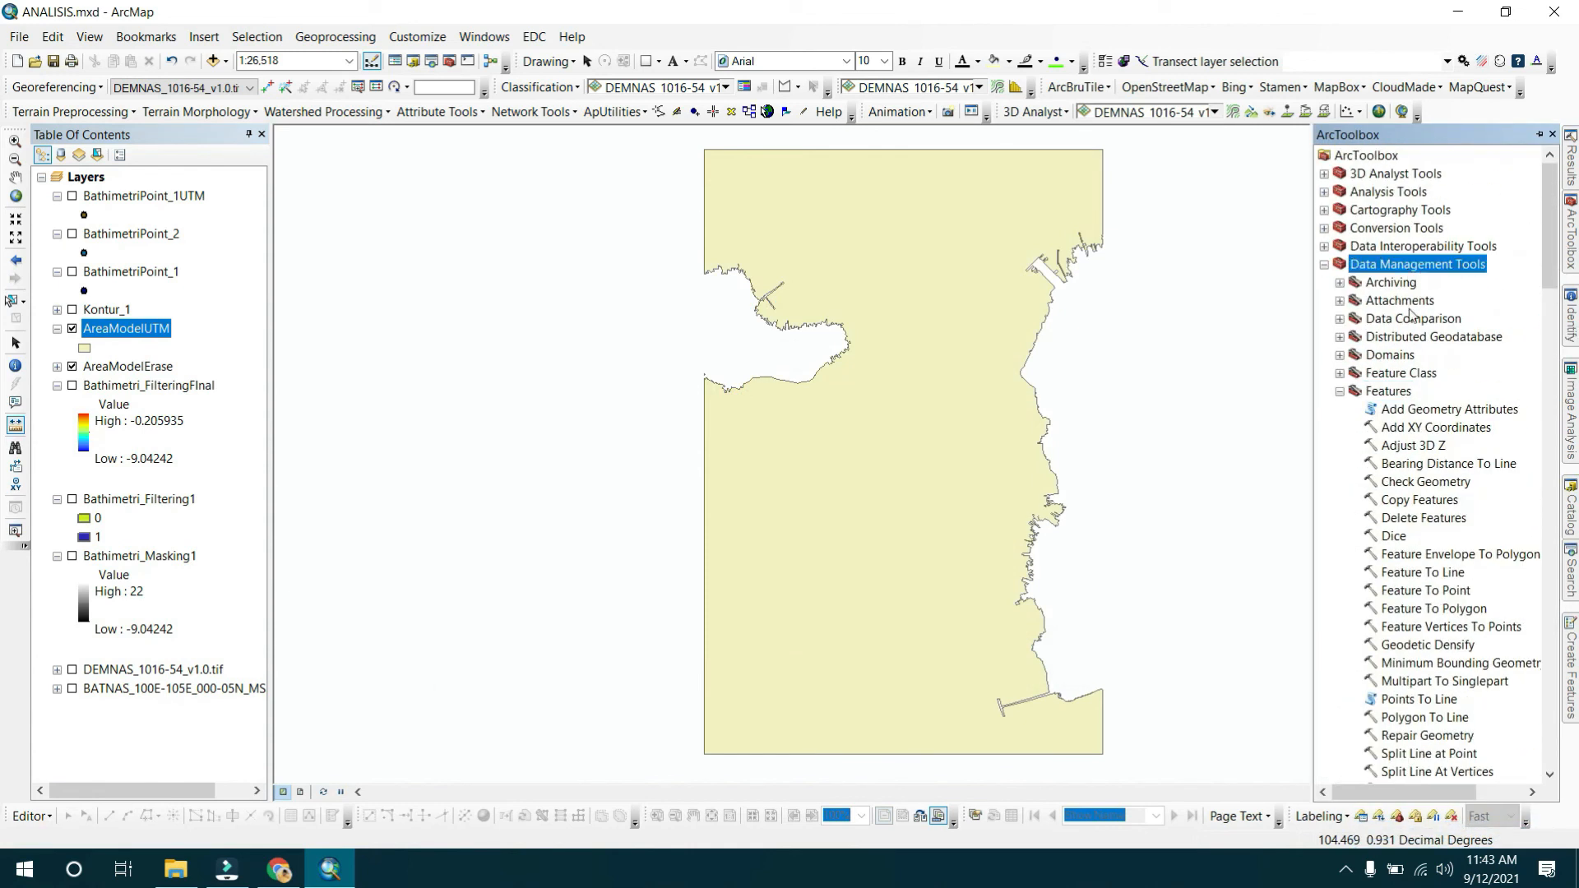
pyautogui.click(1402, 393)
pyautogui.scroll(-3, 1403, 394)
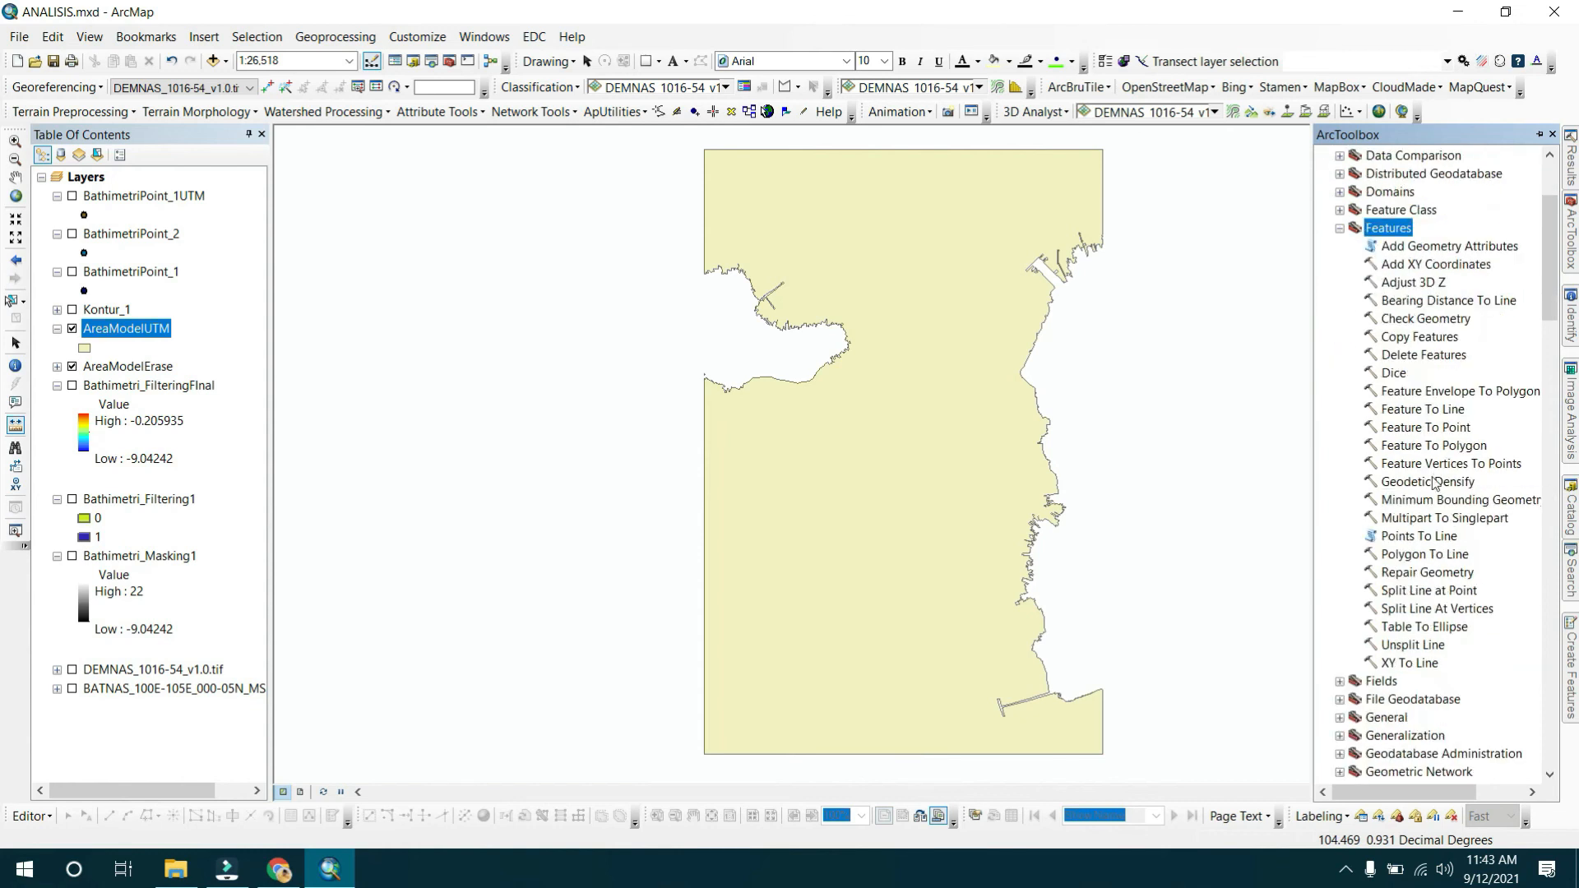
pyautogui.doubleClick(1449, 481)
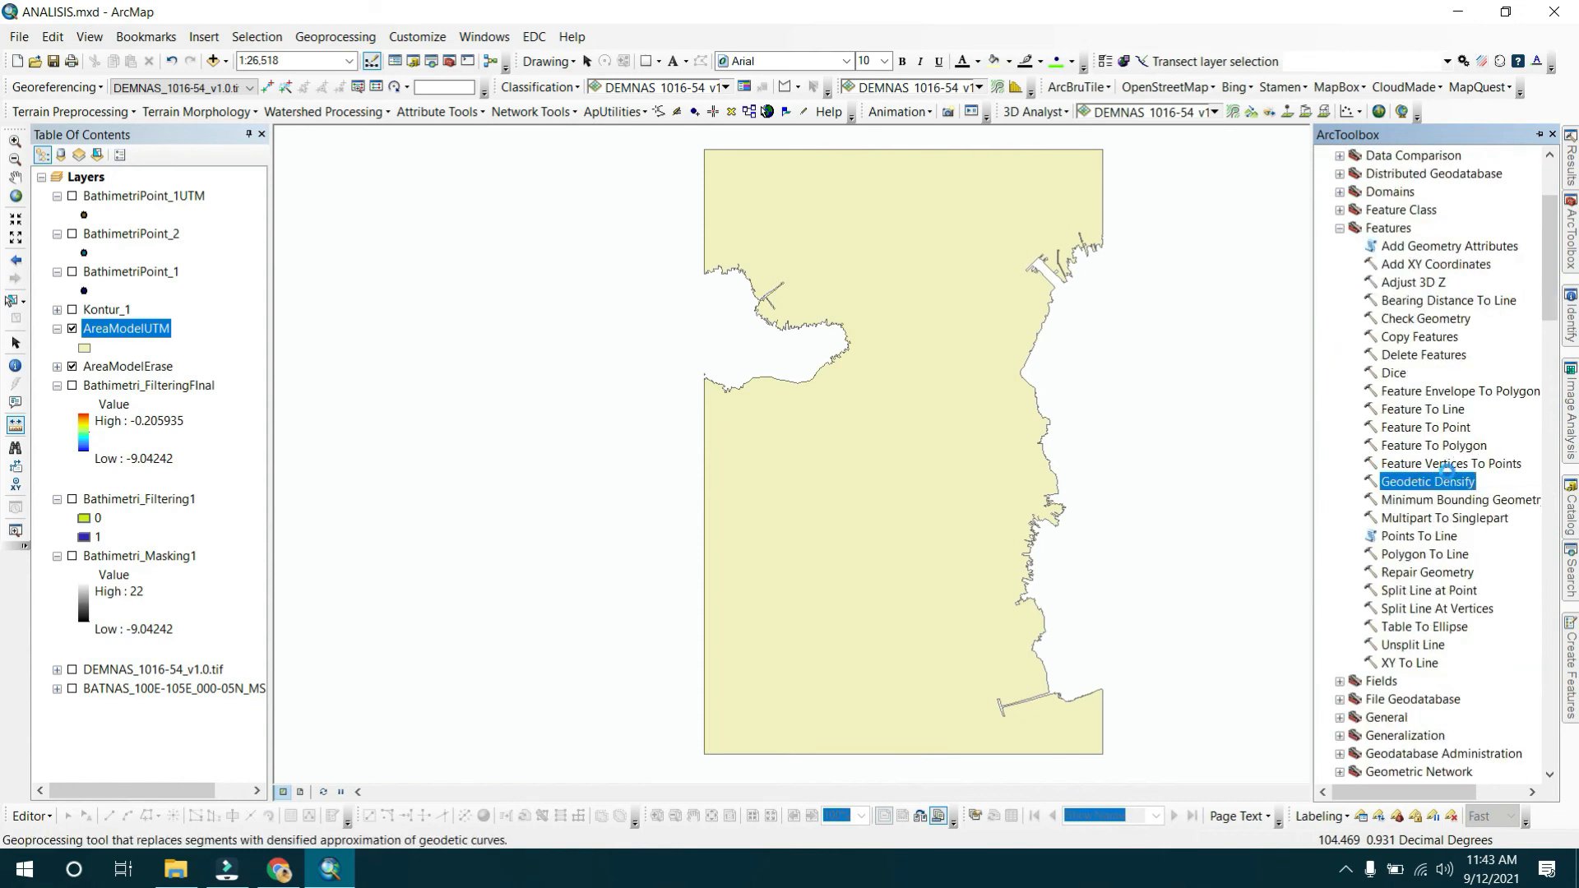
pyautogui.click(1336, 145)
pyautogui.doubleClick(1451, 463)
pyautogui.moveTo(153, 329); pyautogui.dragTo(637, 198)
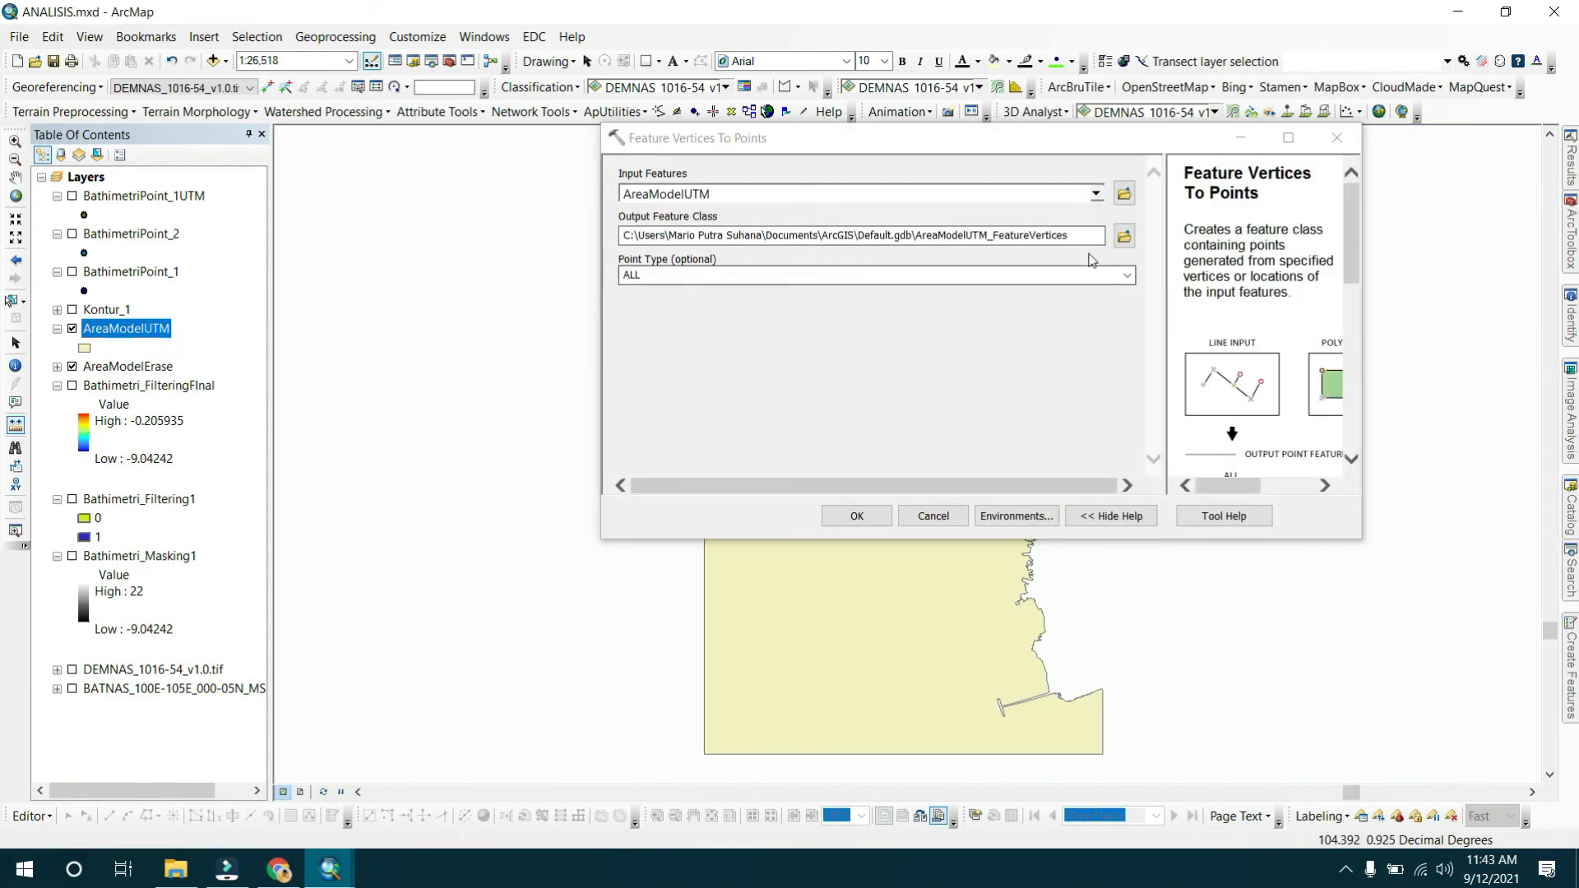
# Save the vertex points as AreaModelUTMPoint in SHPModel.gdb with point type ALL and run the tool.
pyautogui.click(1124, 236)
pyautogui.click(845, 238)
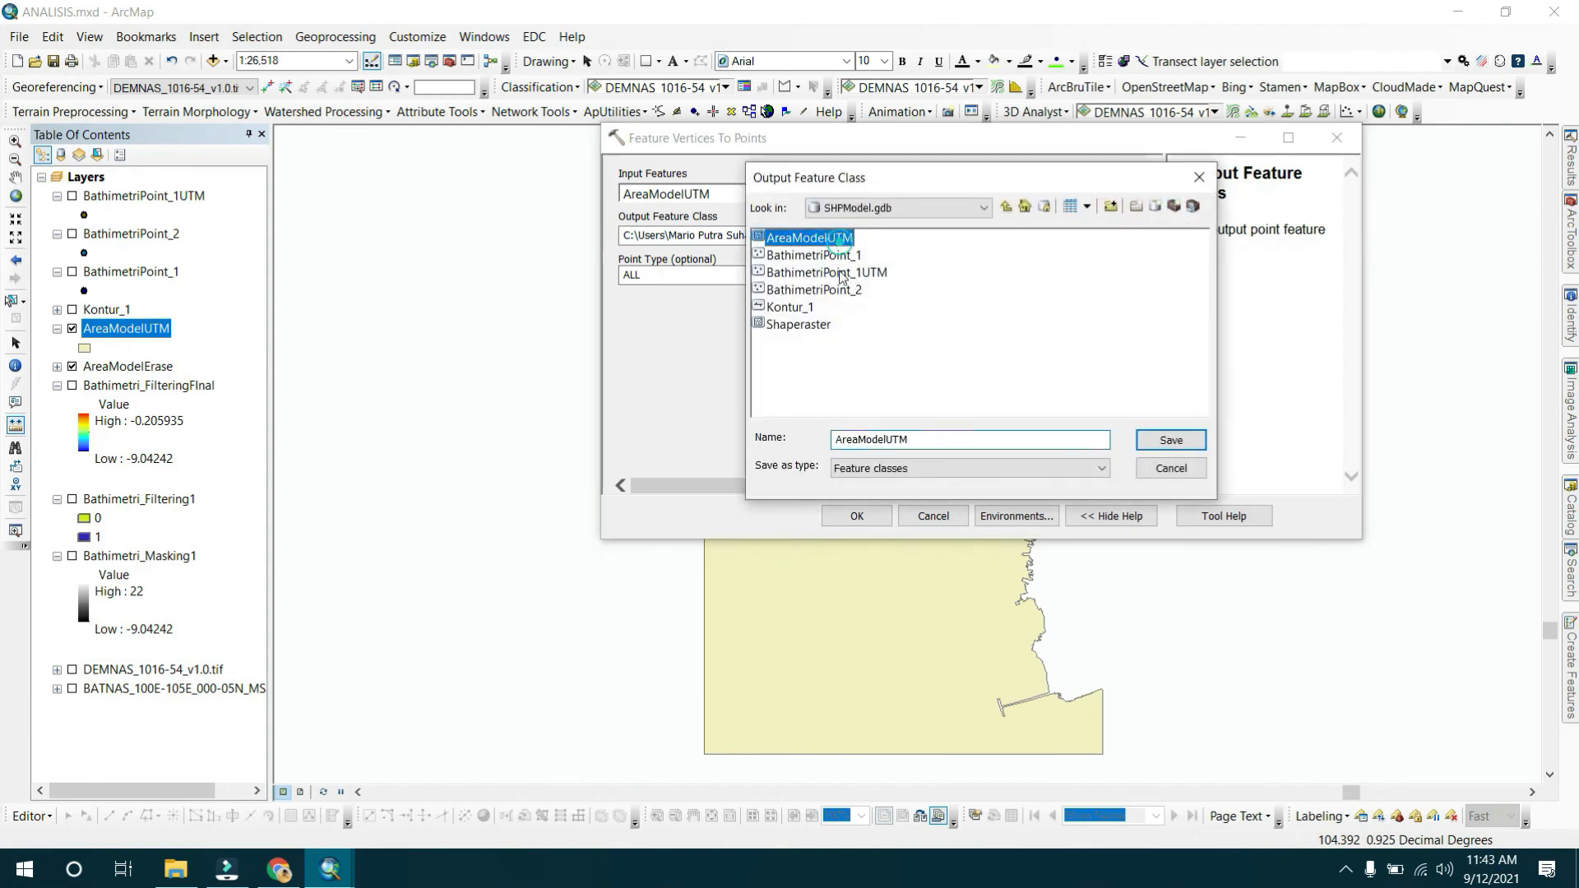
pyautogui.click(922, 442)
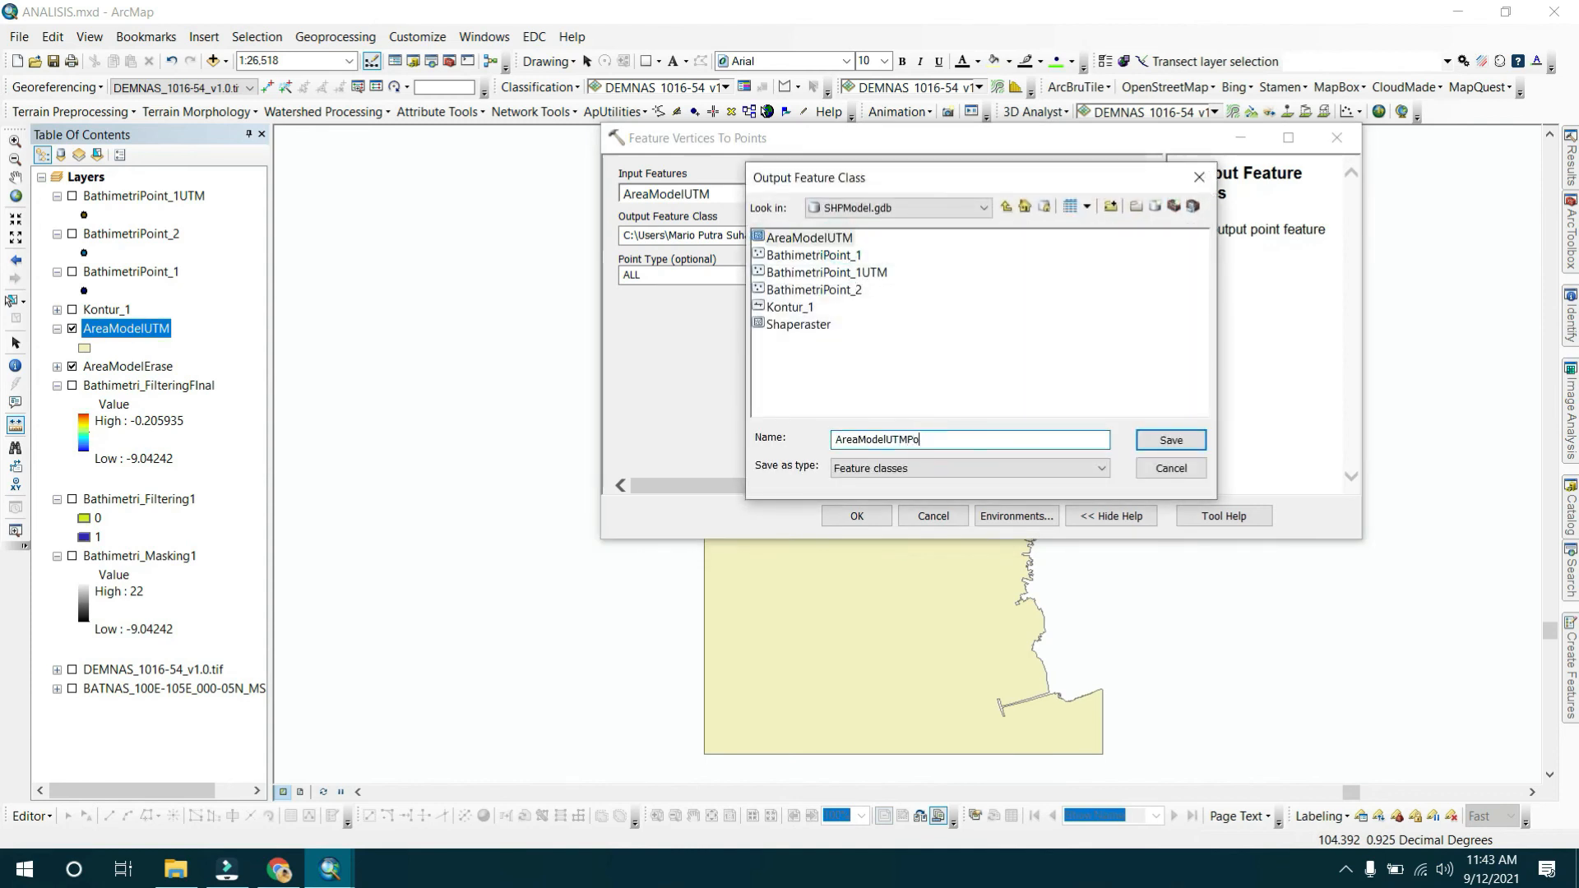
pyautogui.press('Return')
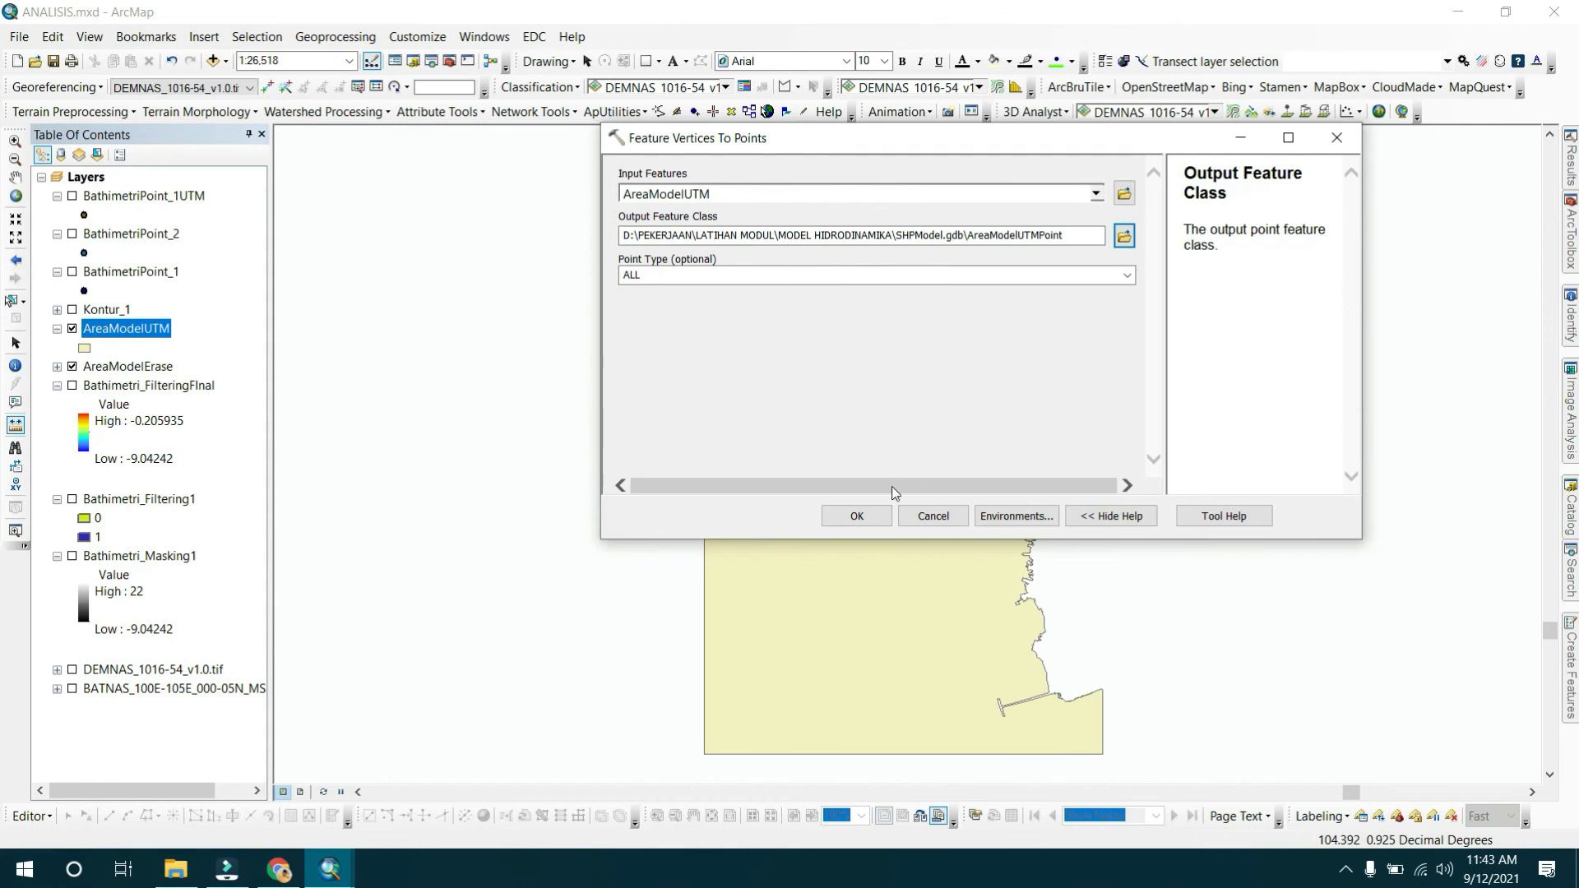
pyautogui.click(874, 516)
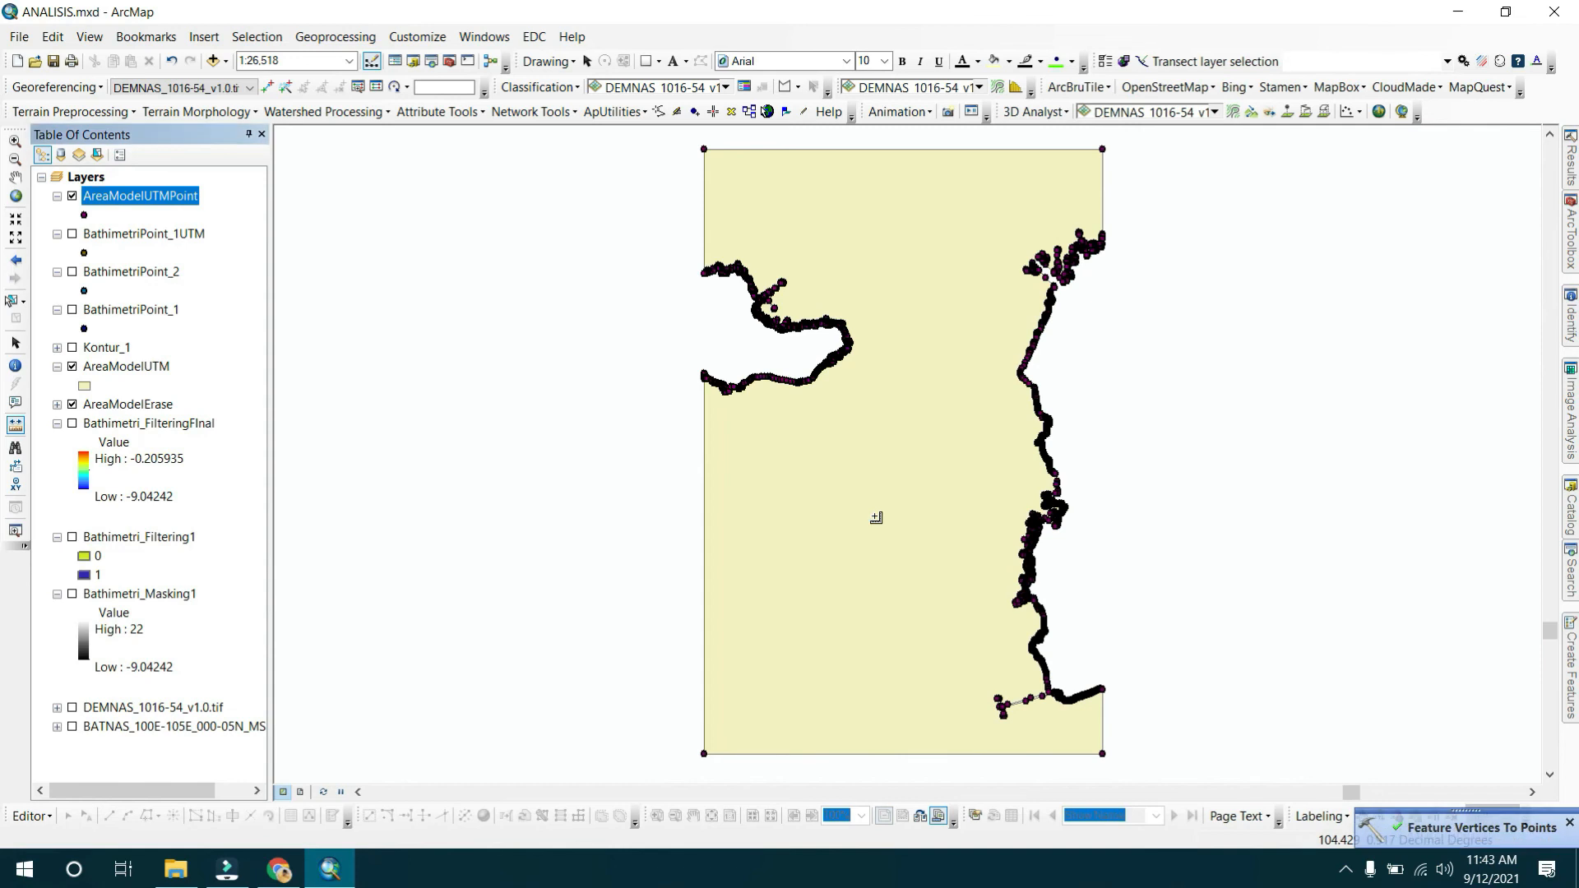
# Open AreaModelUTMPoint's attribute table and run Add XY Coordinates on the AreaModelUTMPoint layer.
pyautogui.rightClick(191, 203)
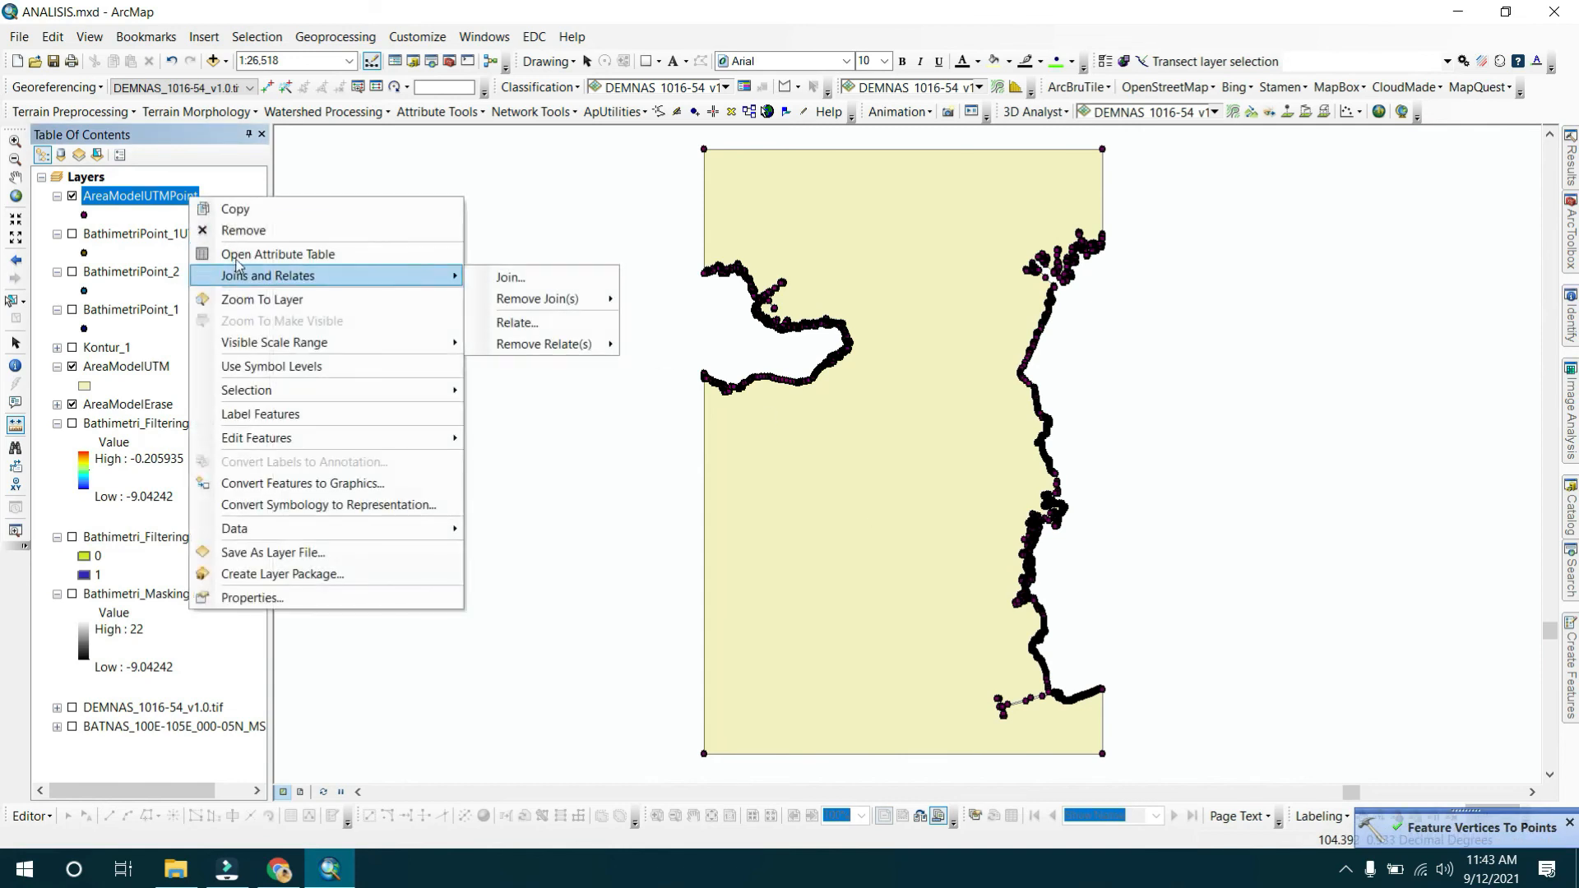
pyautogui.click(255, 254)
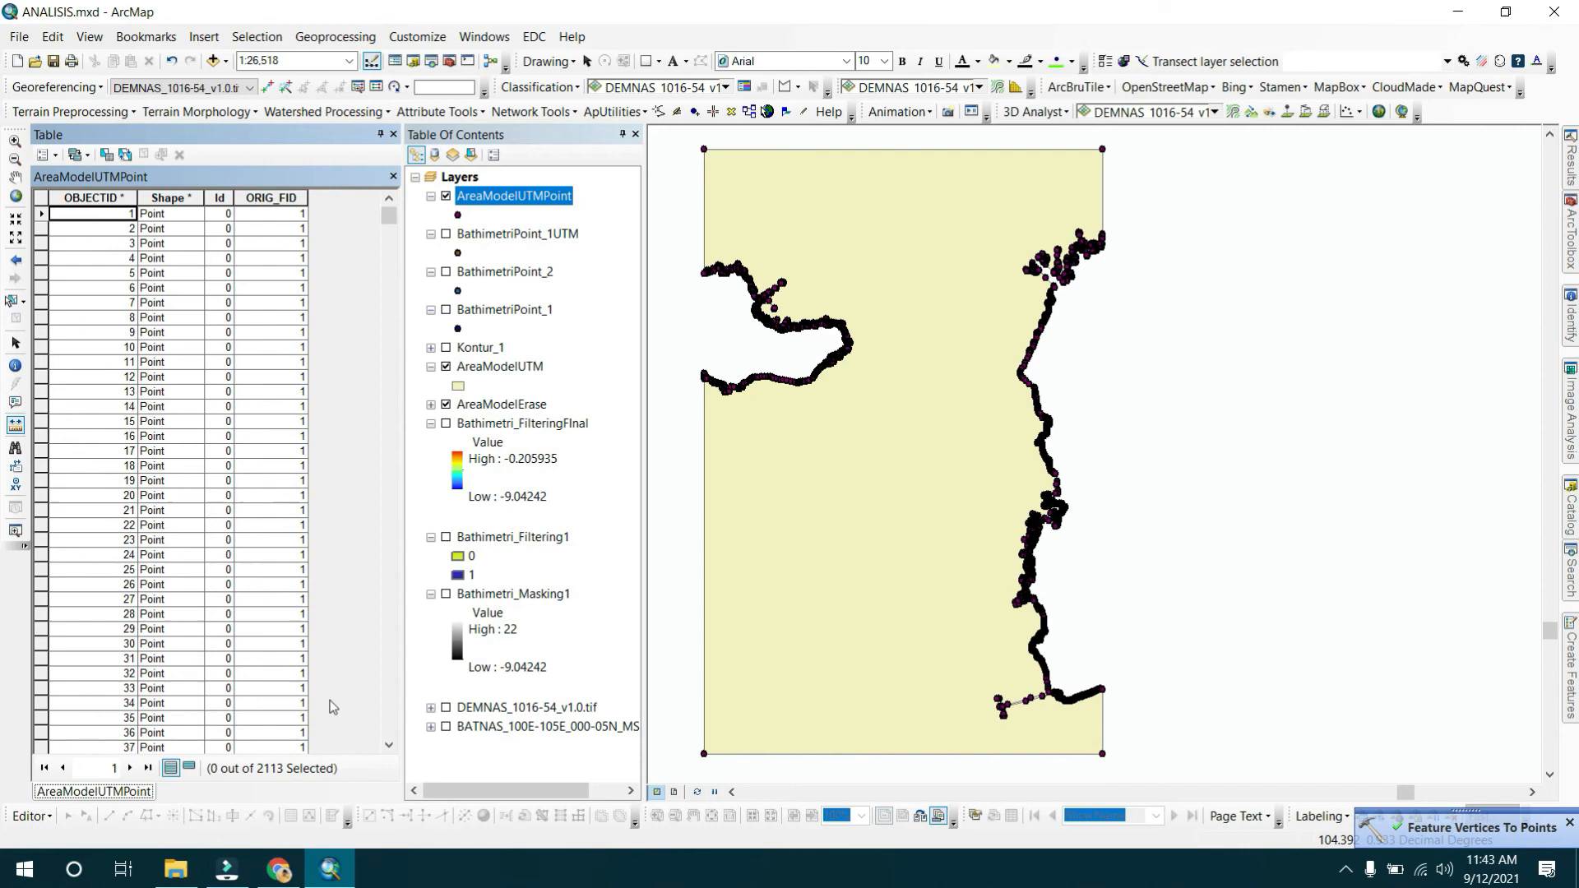
pyautogui.click(1569, 247)
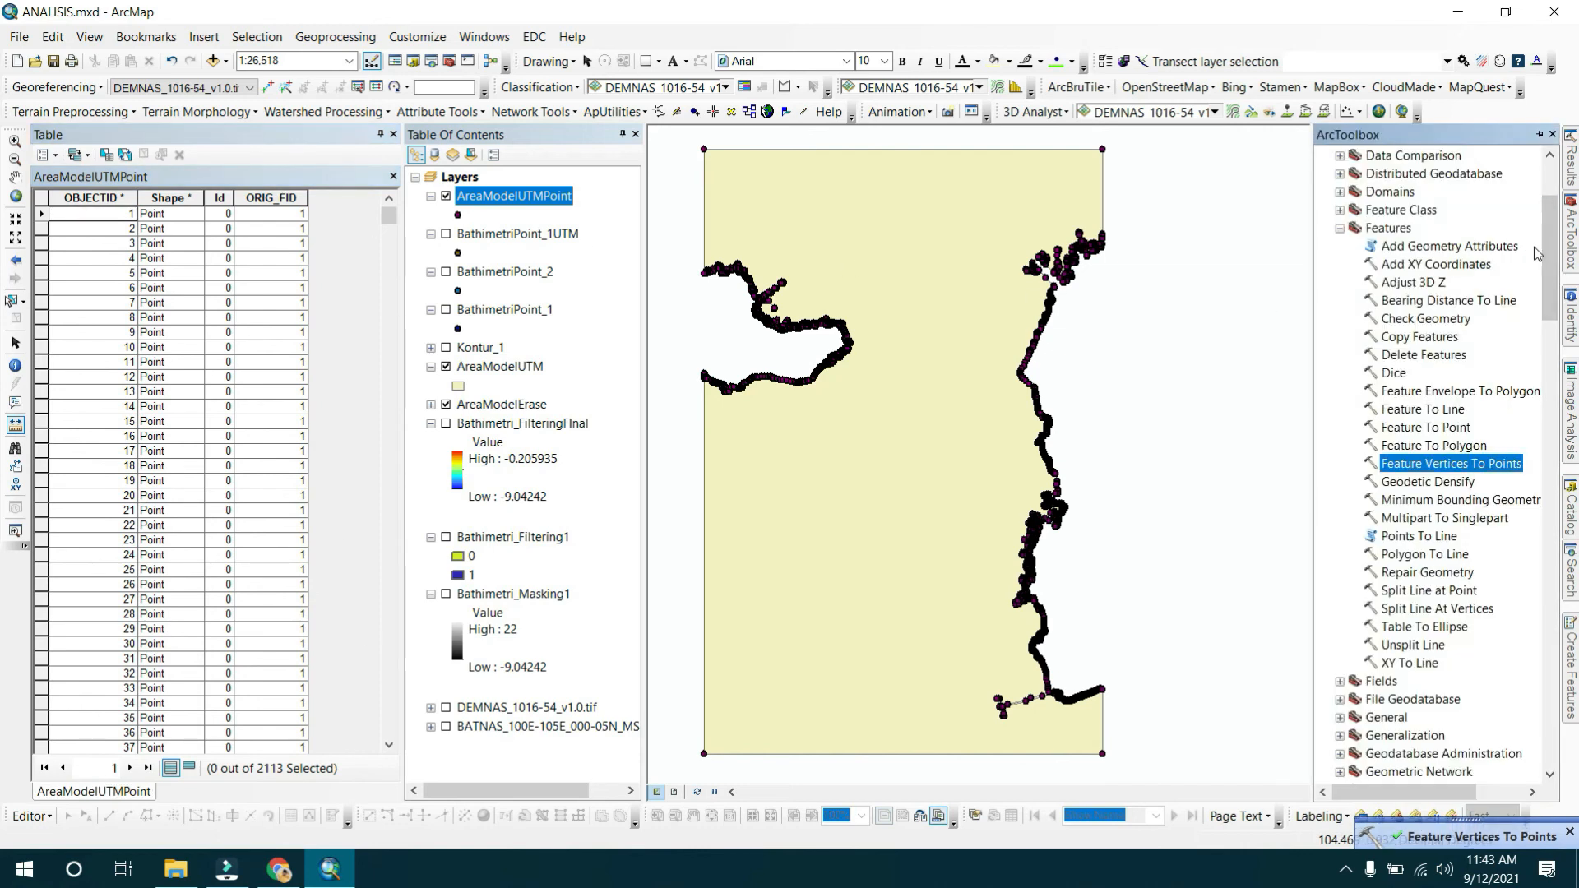
pyautogui.doubleClick(1441, 265)
pyautogui.moveTo(510, 207); pyautogui.dragTo(699, 194)
pyautogui.click(856, 516)
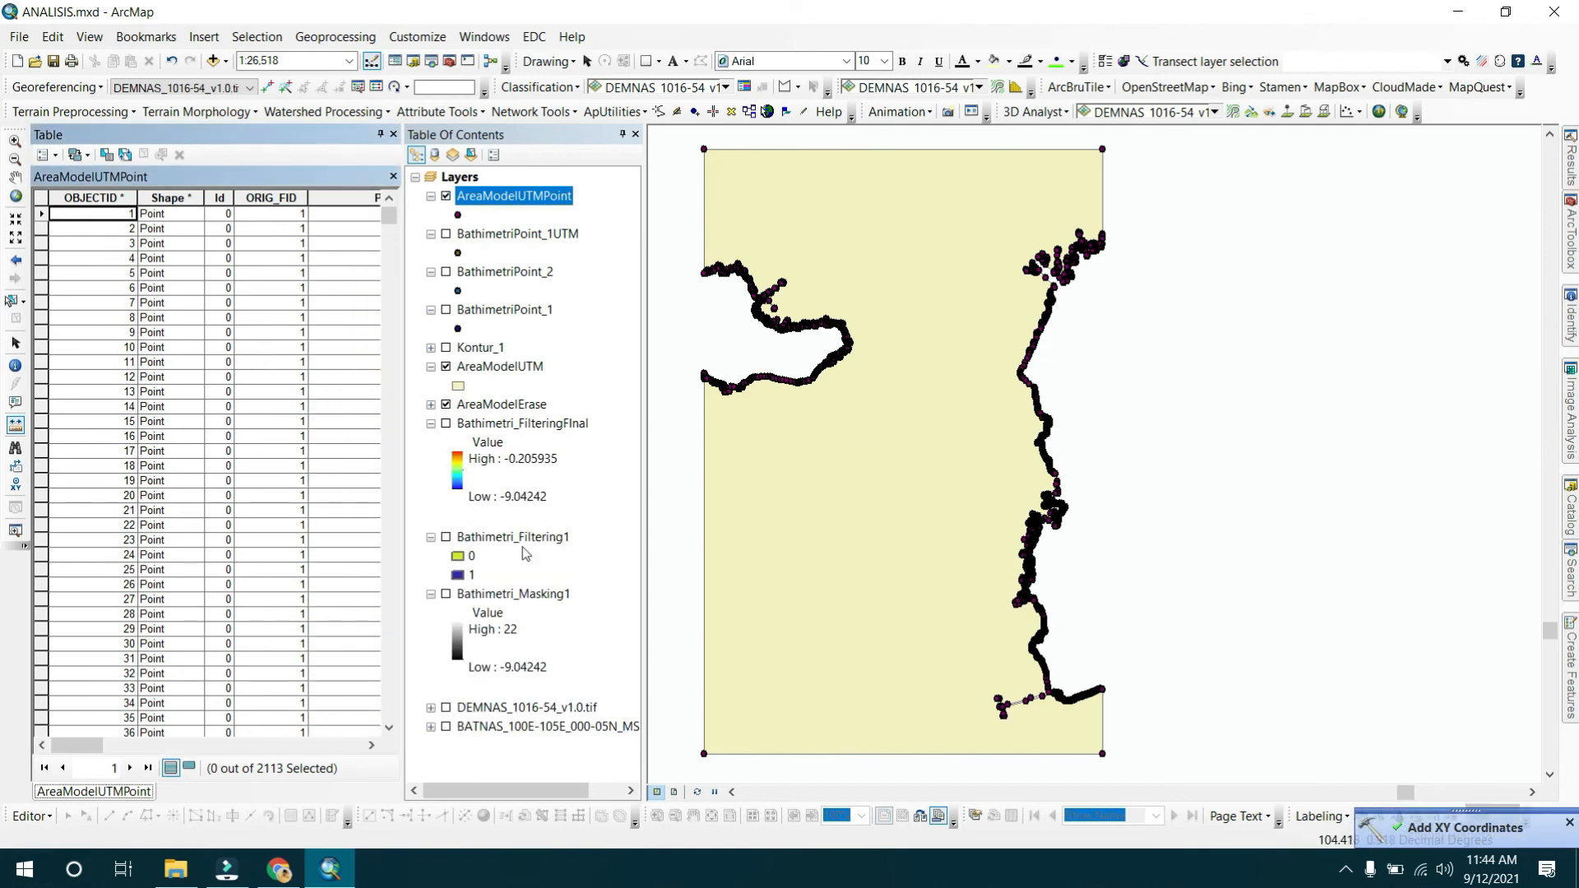
# Start exporting the AreaModelUTMPoint table and browse to the MODEL HIDRODINAMIKA folder.
pyautogui.moveTo(97, 745); pyautogui.dragTo(315, 756)
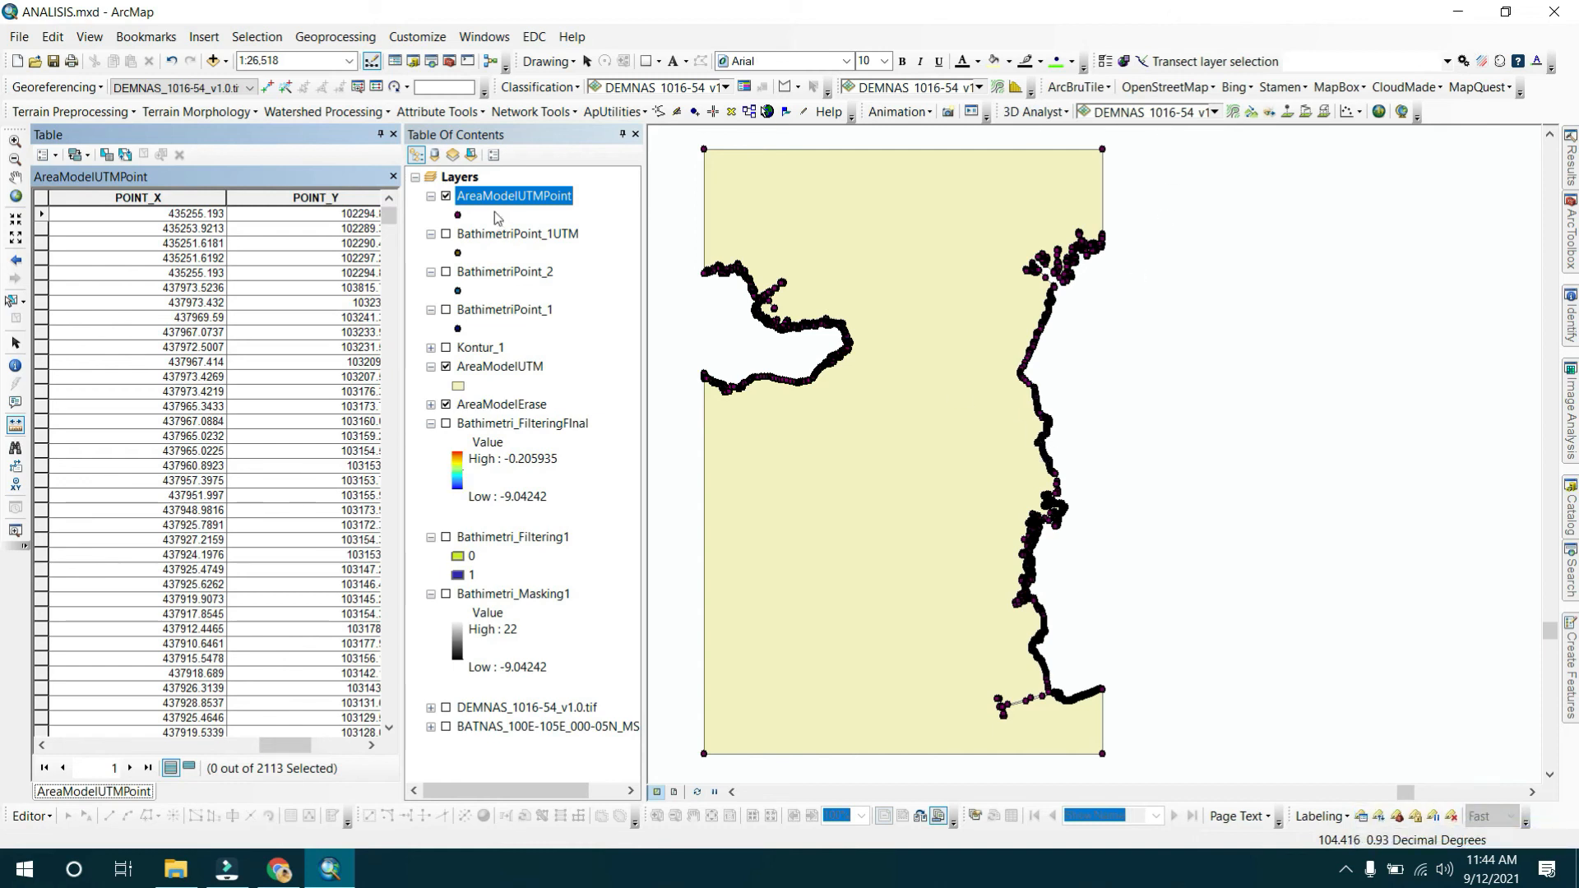
pyautogui.click(45, 155)
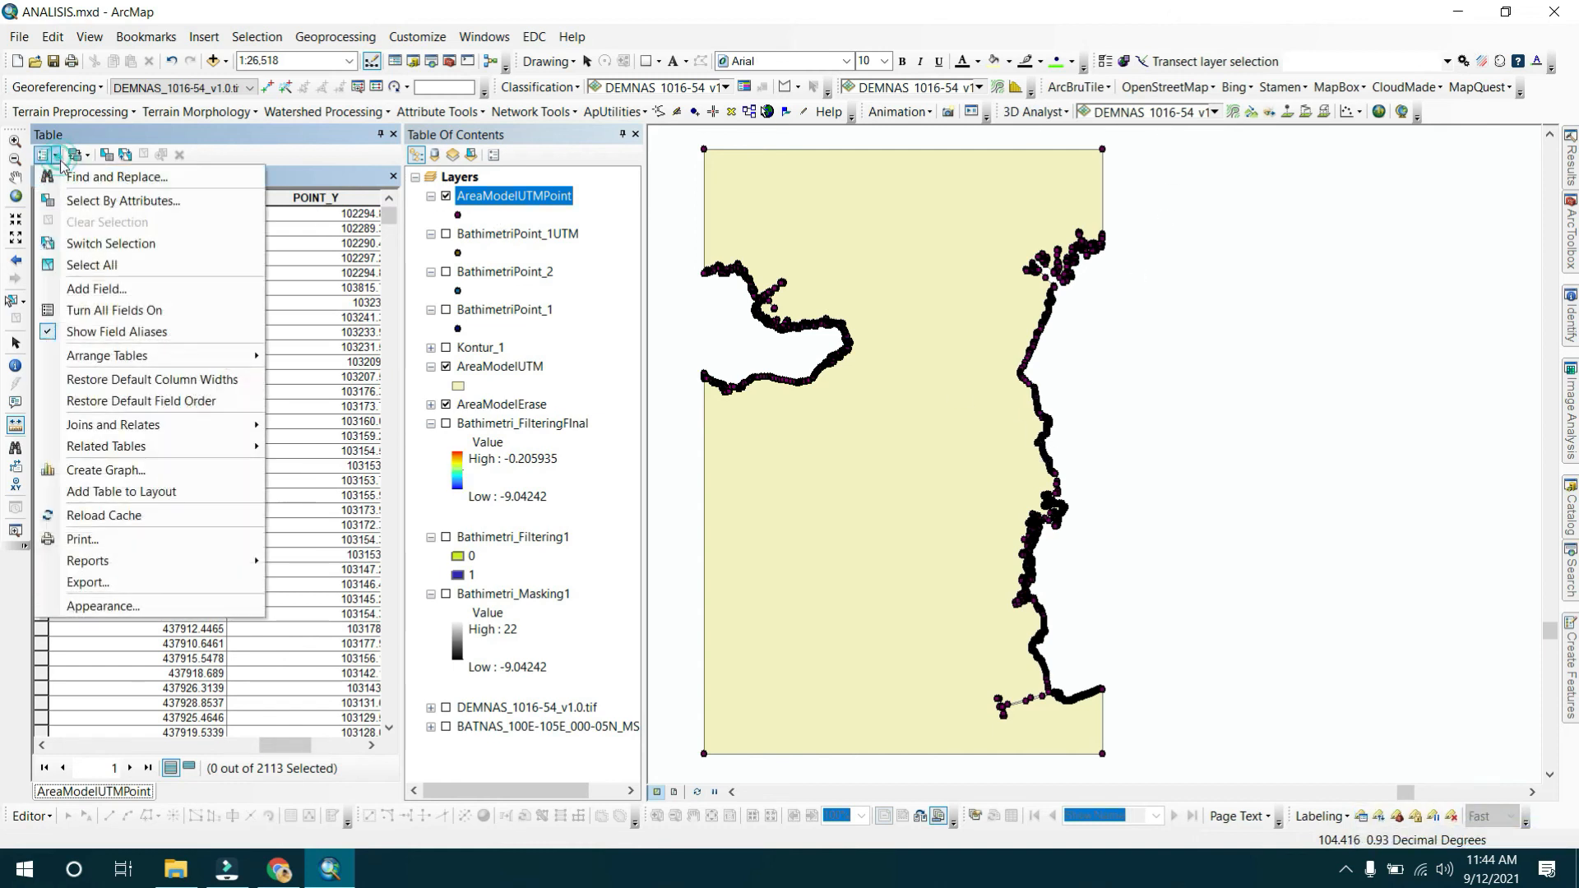
pyautogui.click(88, 582)
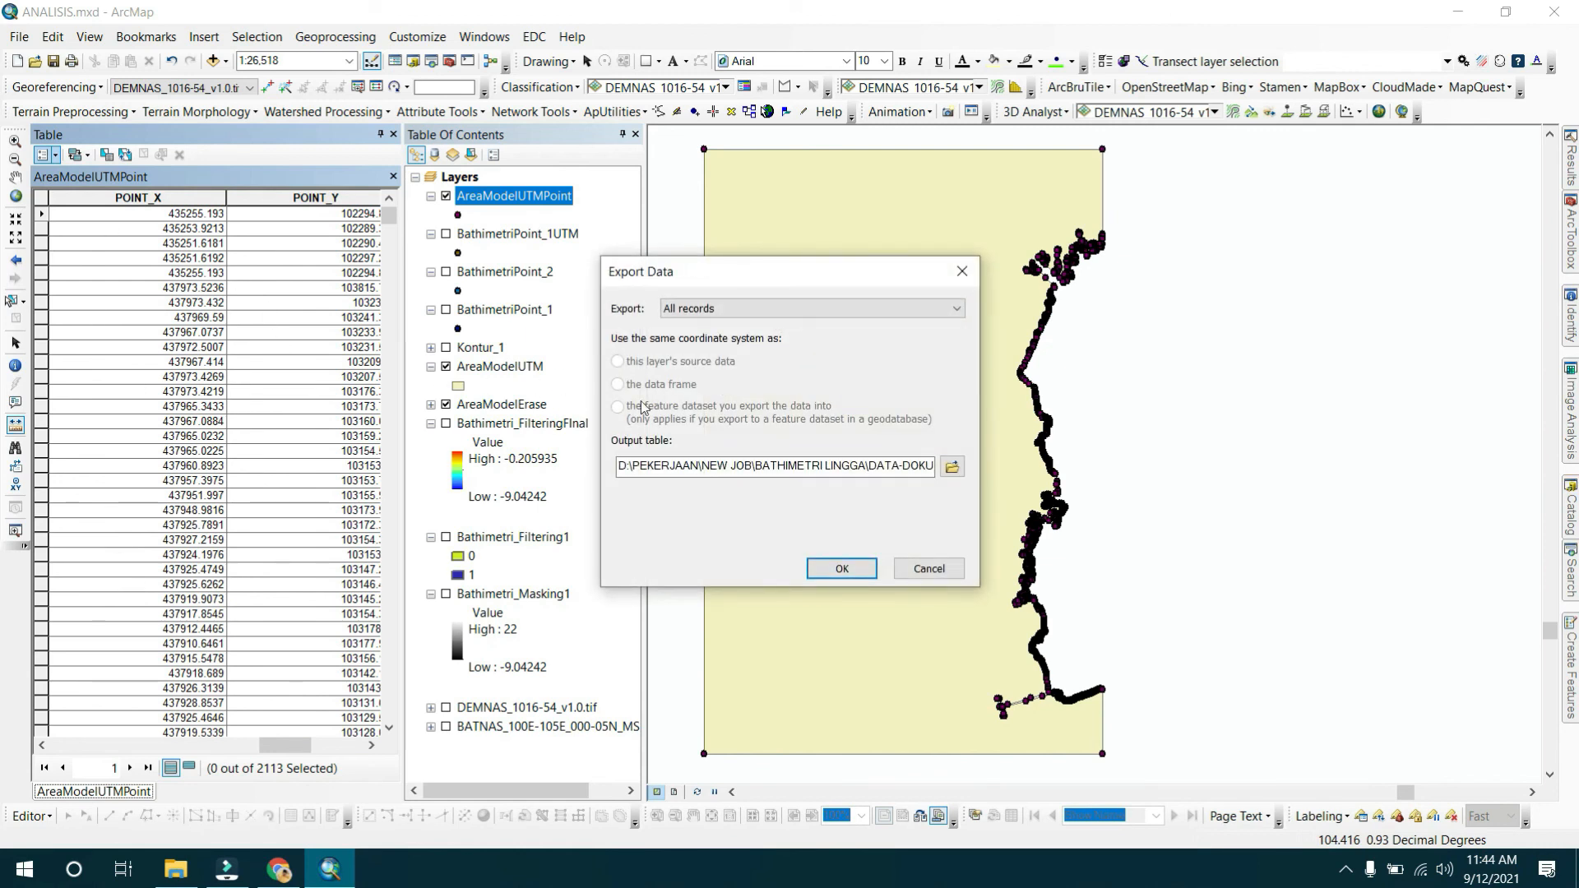
pyautogui.click(952, 467)
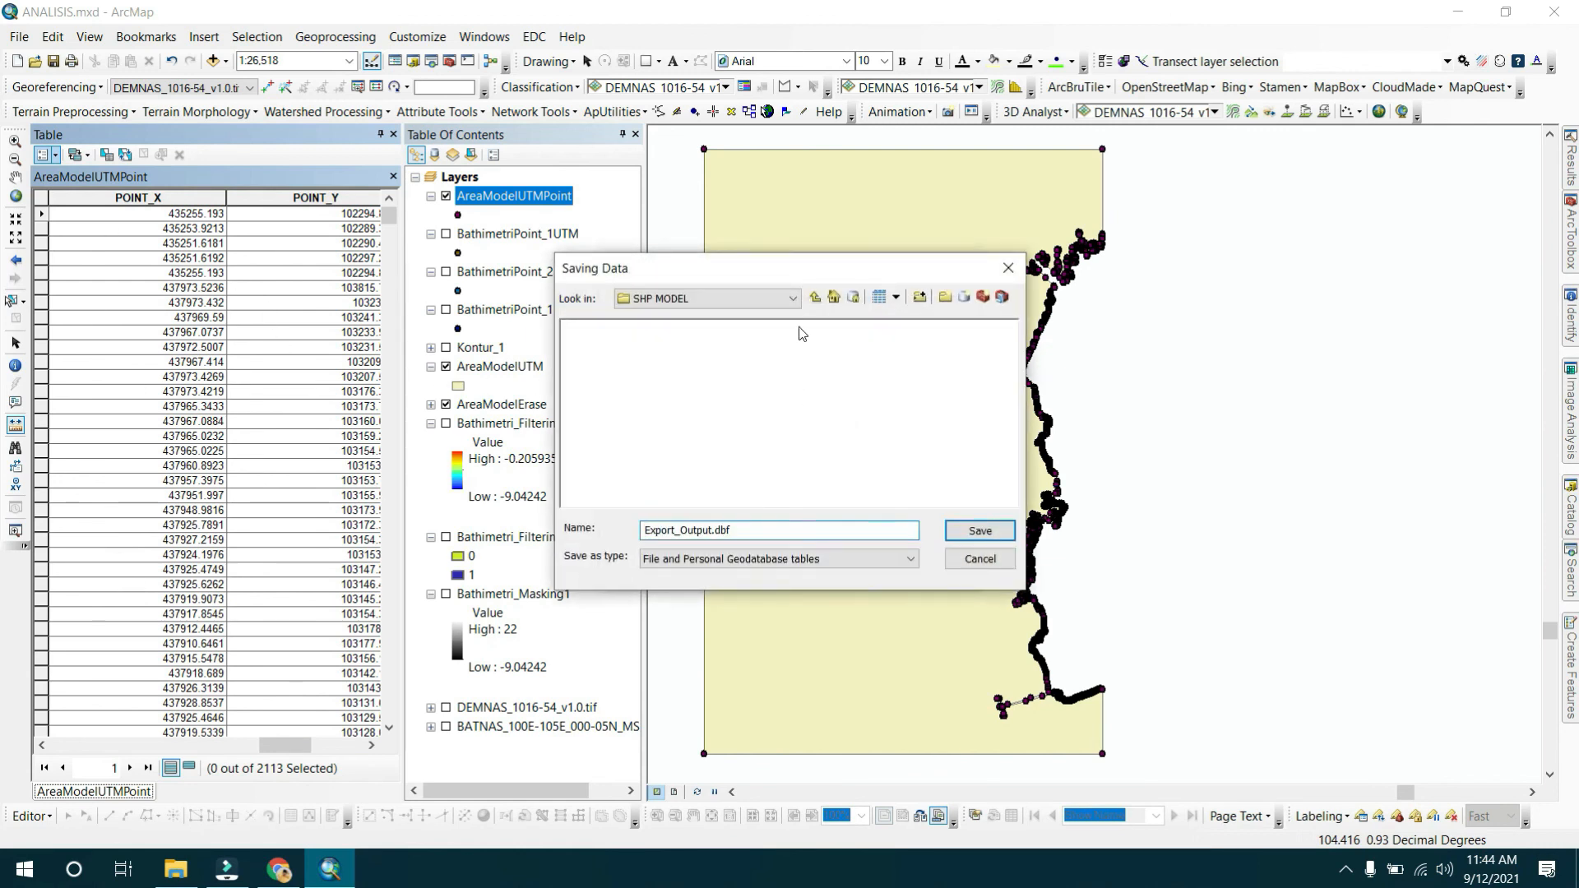
pyautogui.click(814, 298)
pyautogui.click(787, 300)
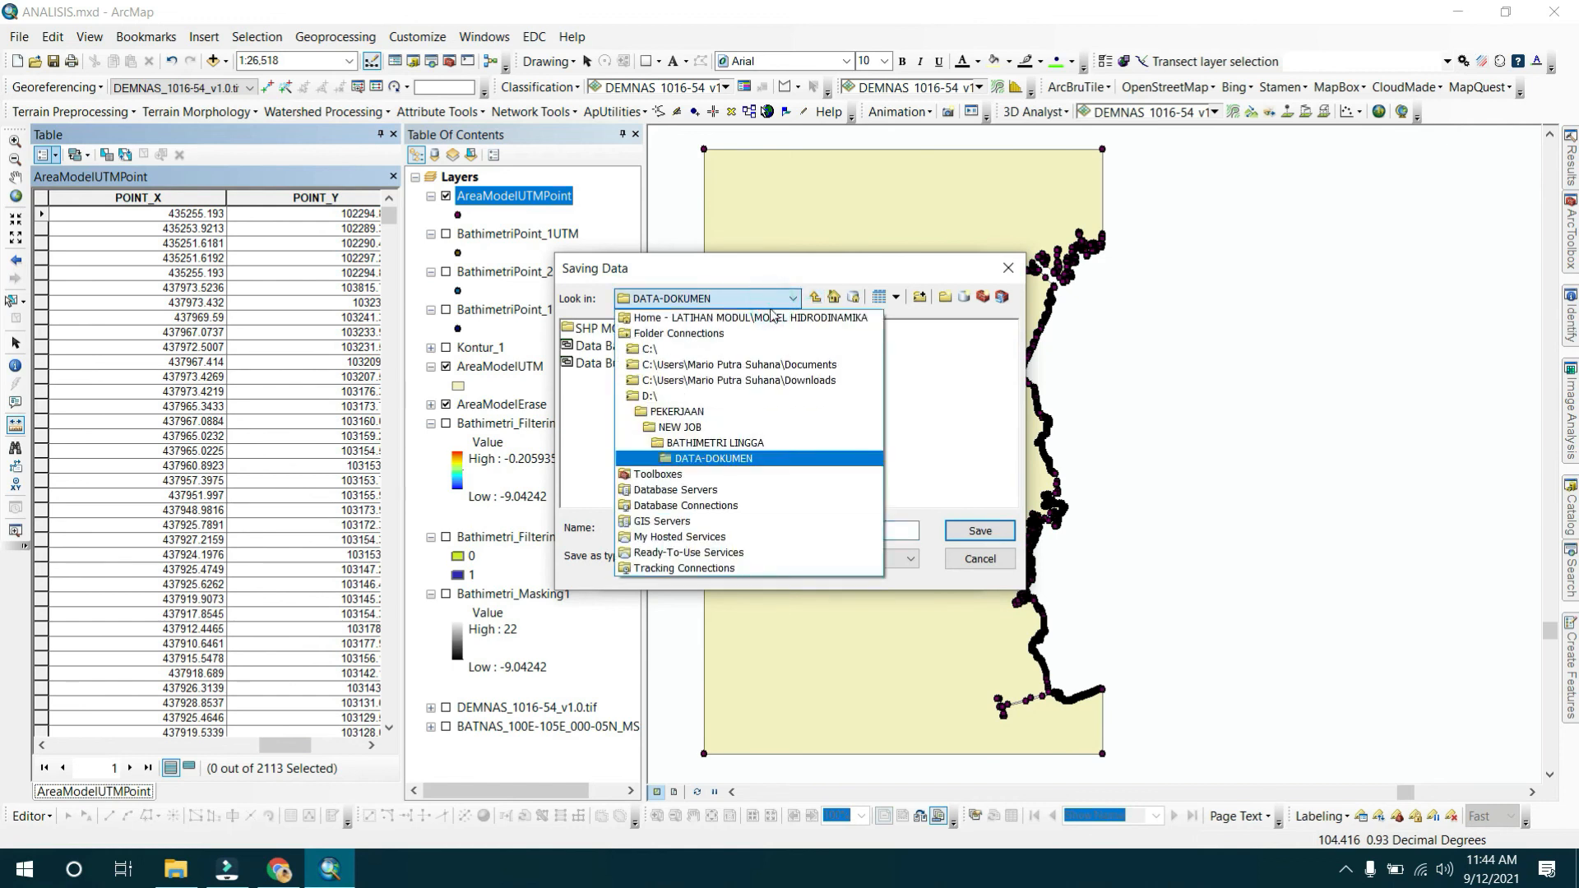
pyautogui.click(689, 411)
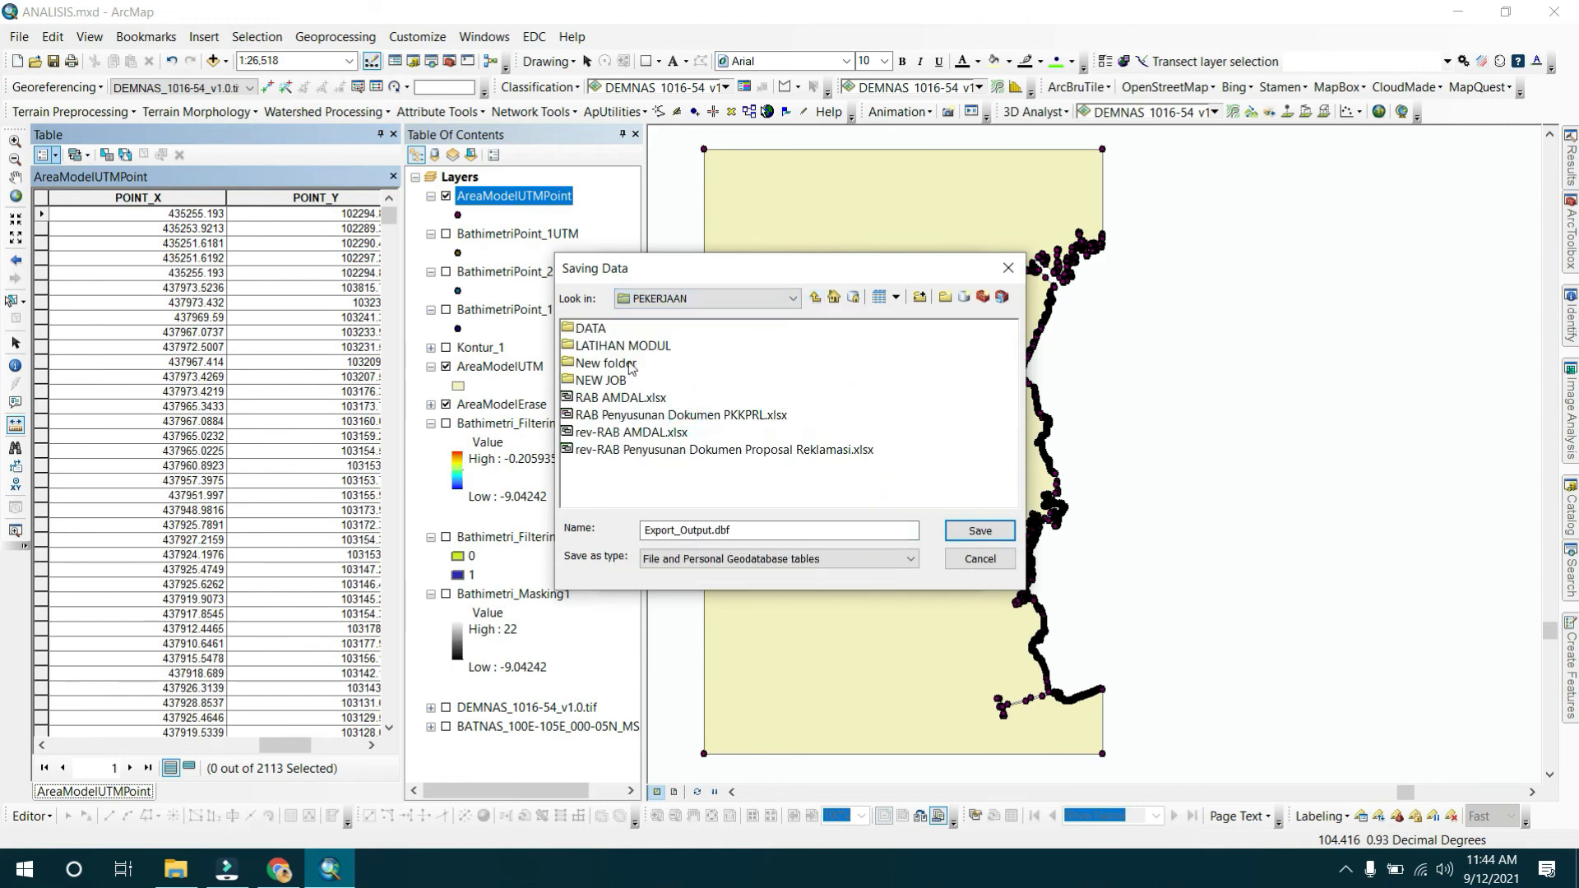
pyautogui.doubleClick(622, 345)
pyautogui.doubleClick(625, 346)
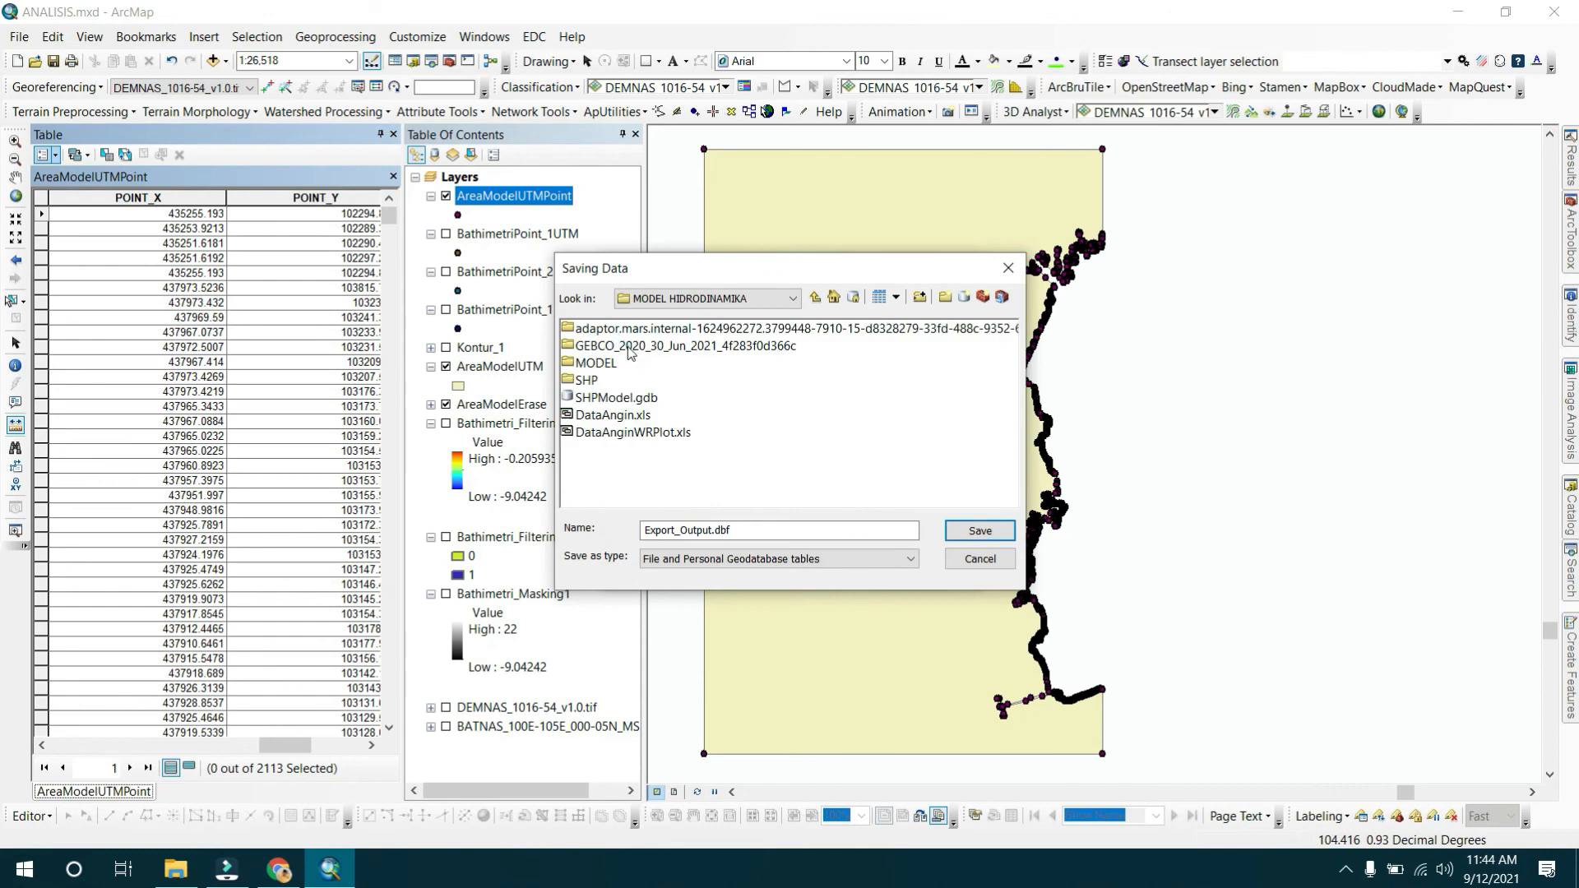
# Save the export as the text file KoordinatLand.txt and confirm exporting all records.
pyautogui.moveTo(758, 523); pyautogui.dragTo(608, 520)
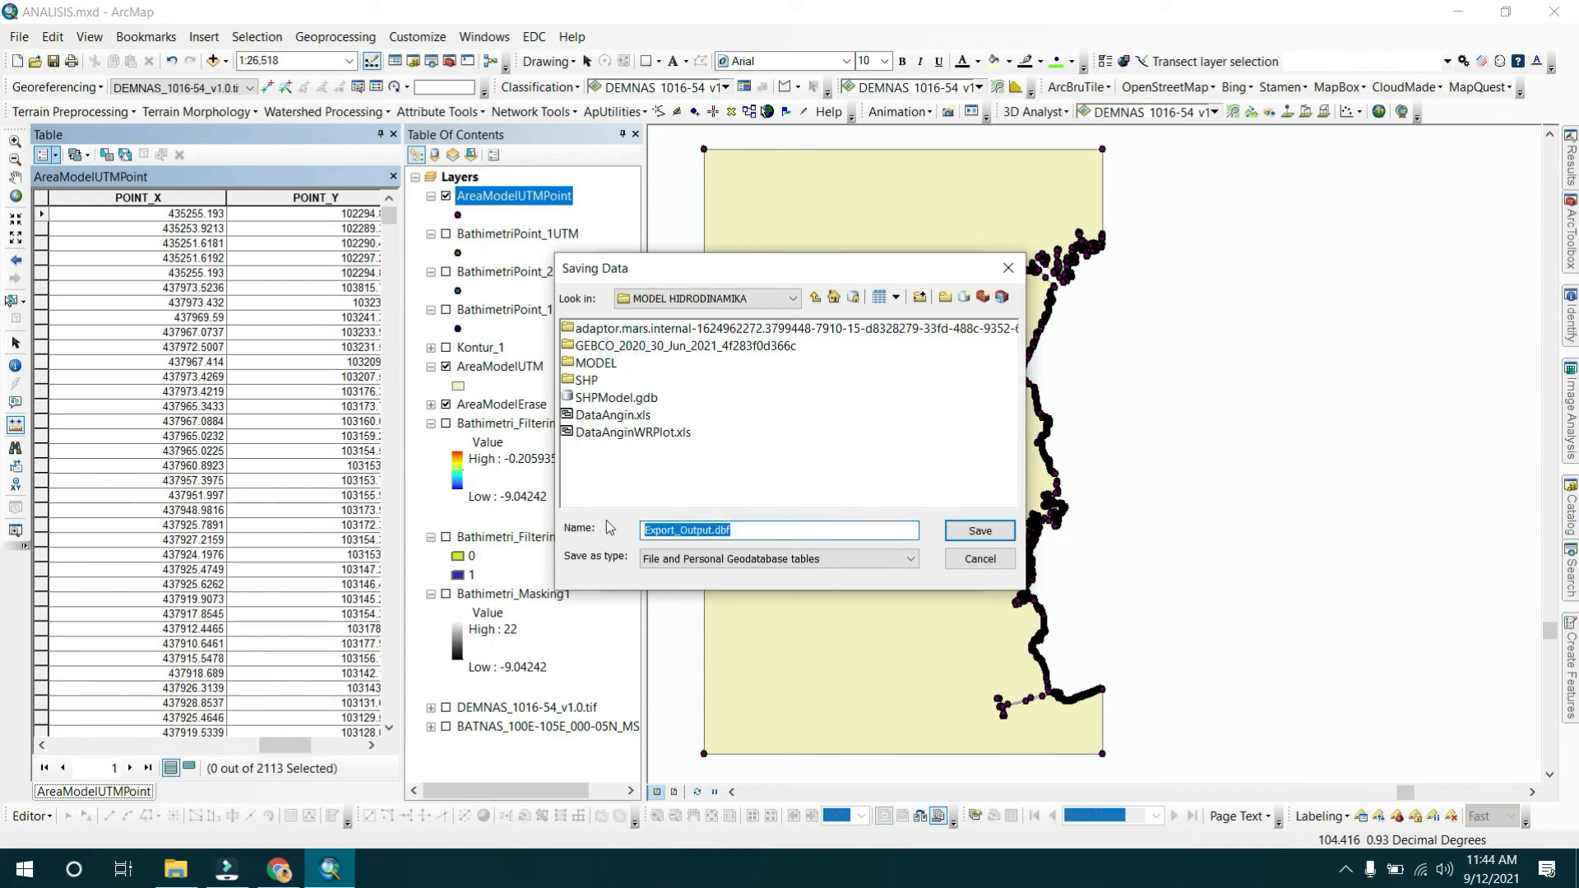
pyautogui.write('KoordinatLand')
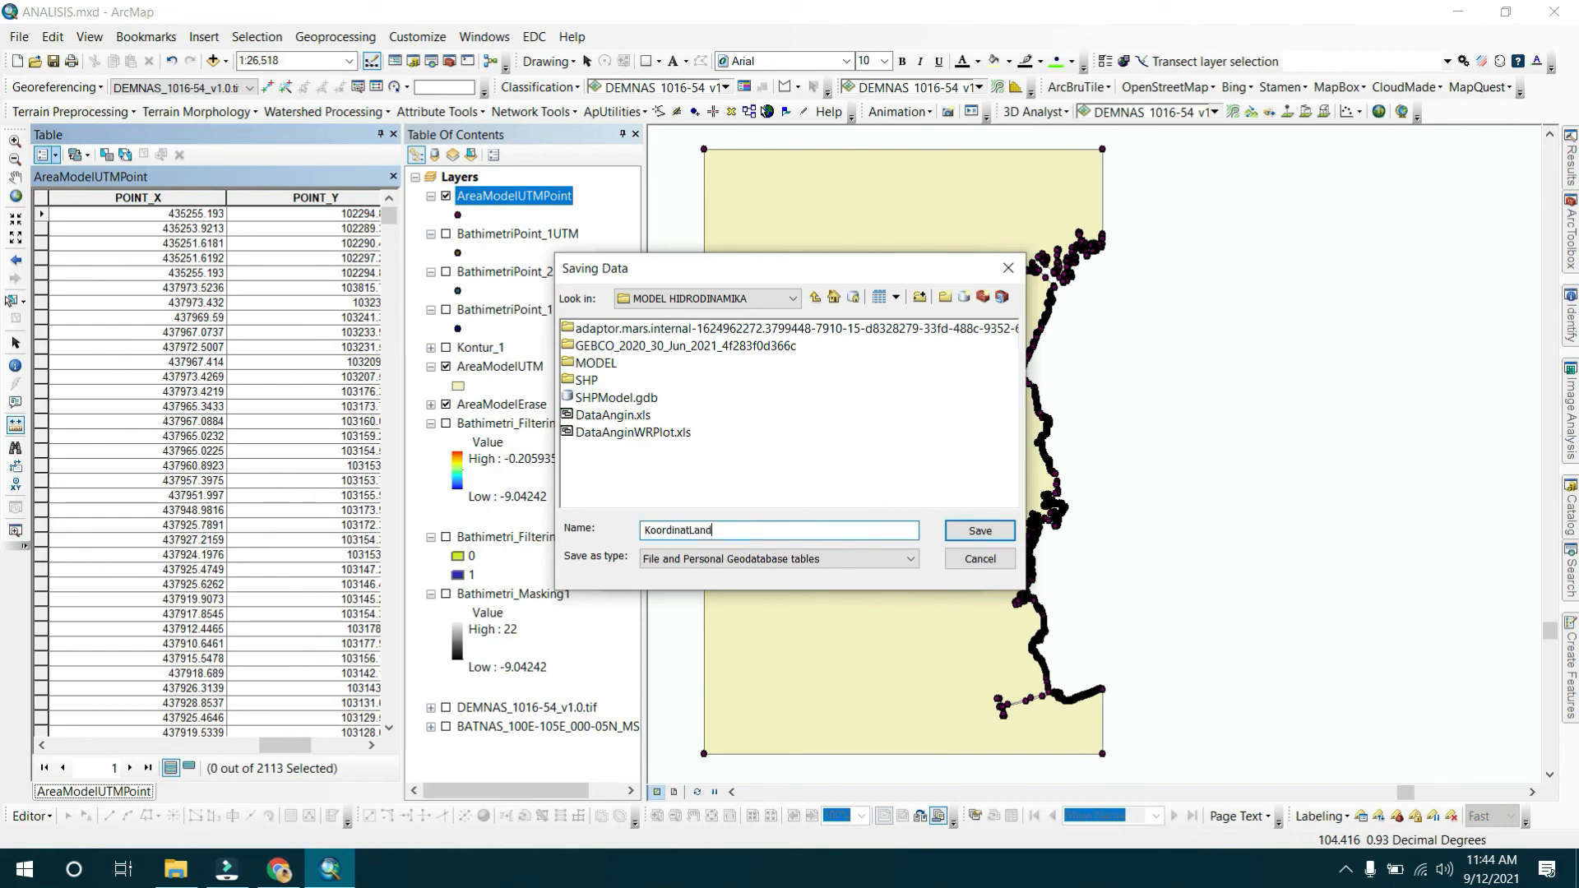
pyautogui.press('Return')
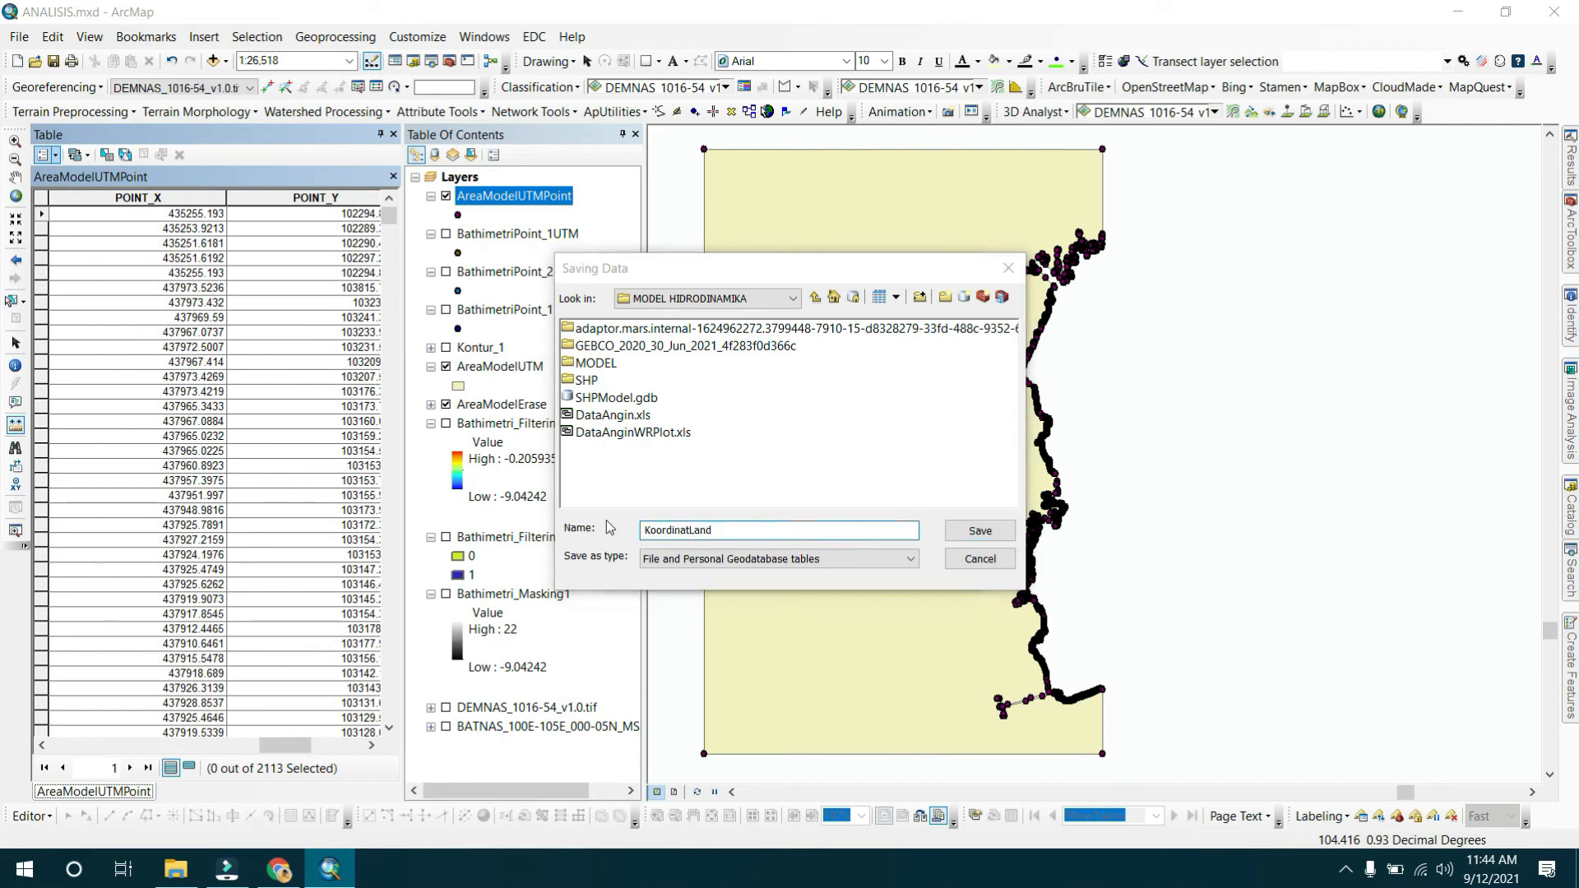
pyautogui.click(915, 494)
pyautogui.click(773, 559)
pyautogui.click(654, 615)
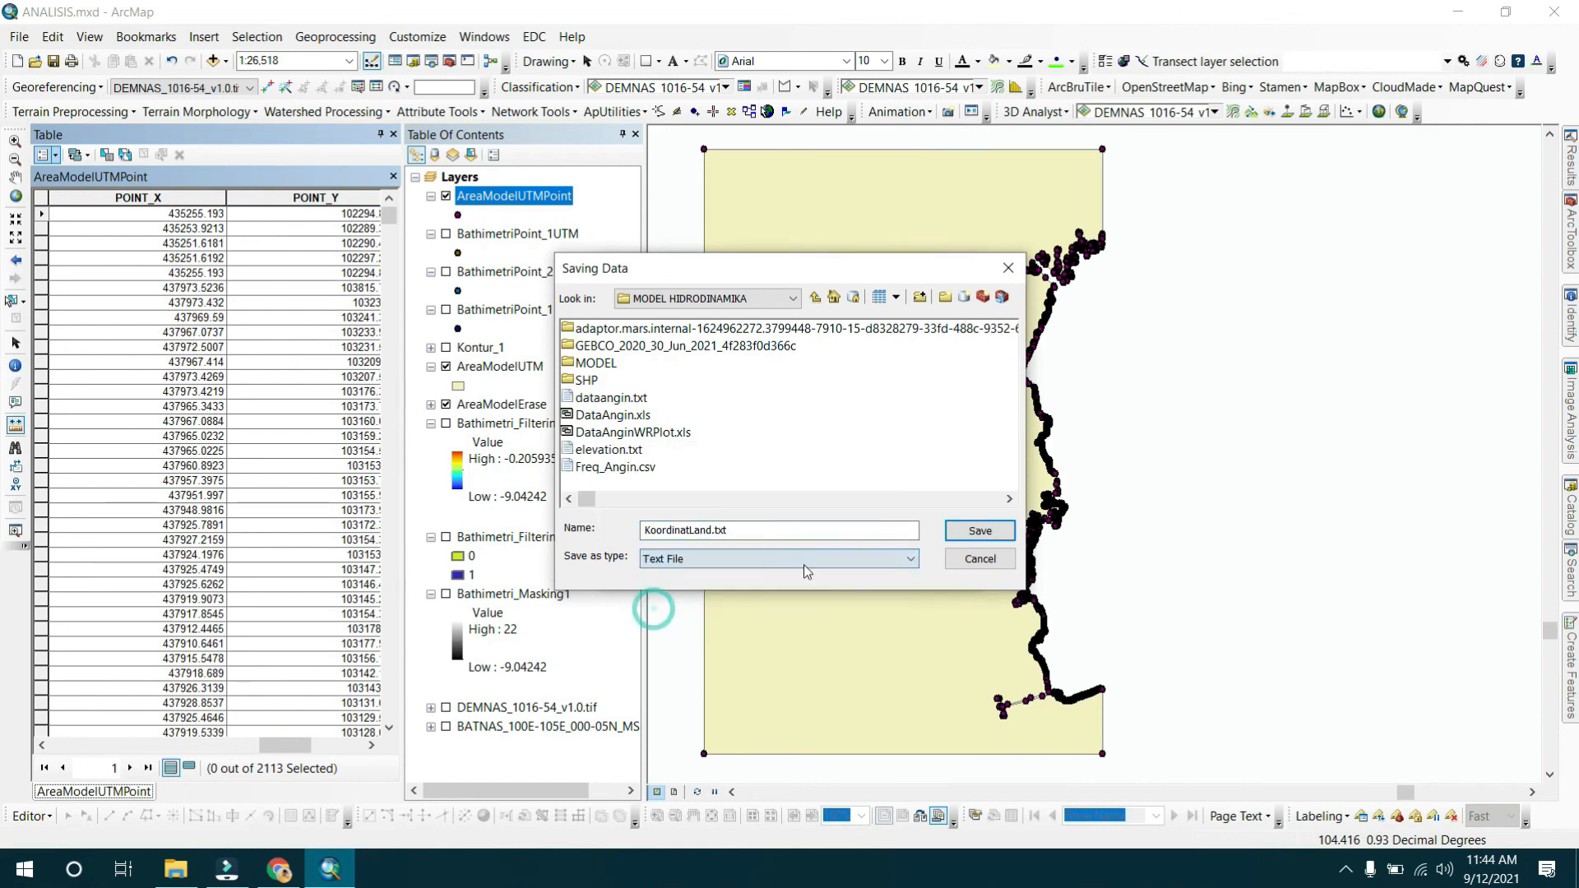
pyautogui.click(983, 533)
pyautogui.click(841, 567)
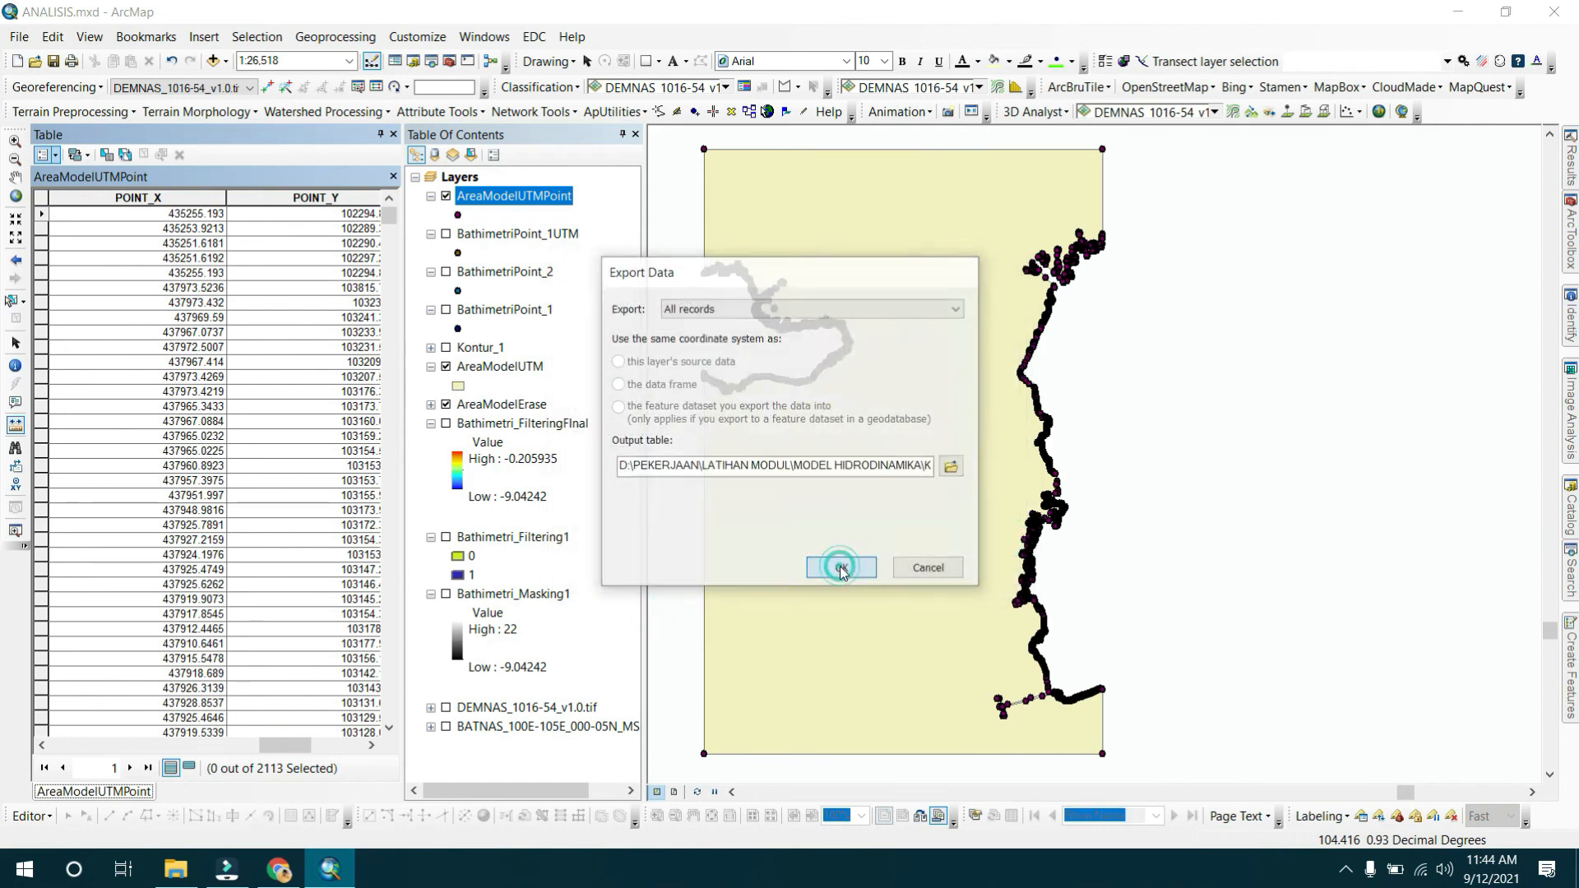
# Confirm the KoordinatLand export and open the attribute table of the BathimetriPoint_1UTM layer.
pyautogui.click(923, 511)
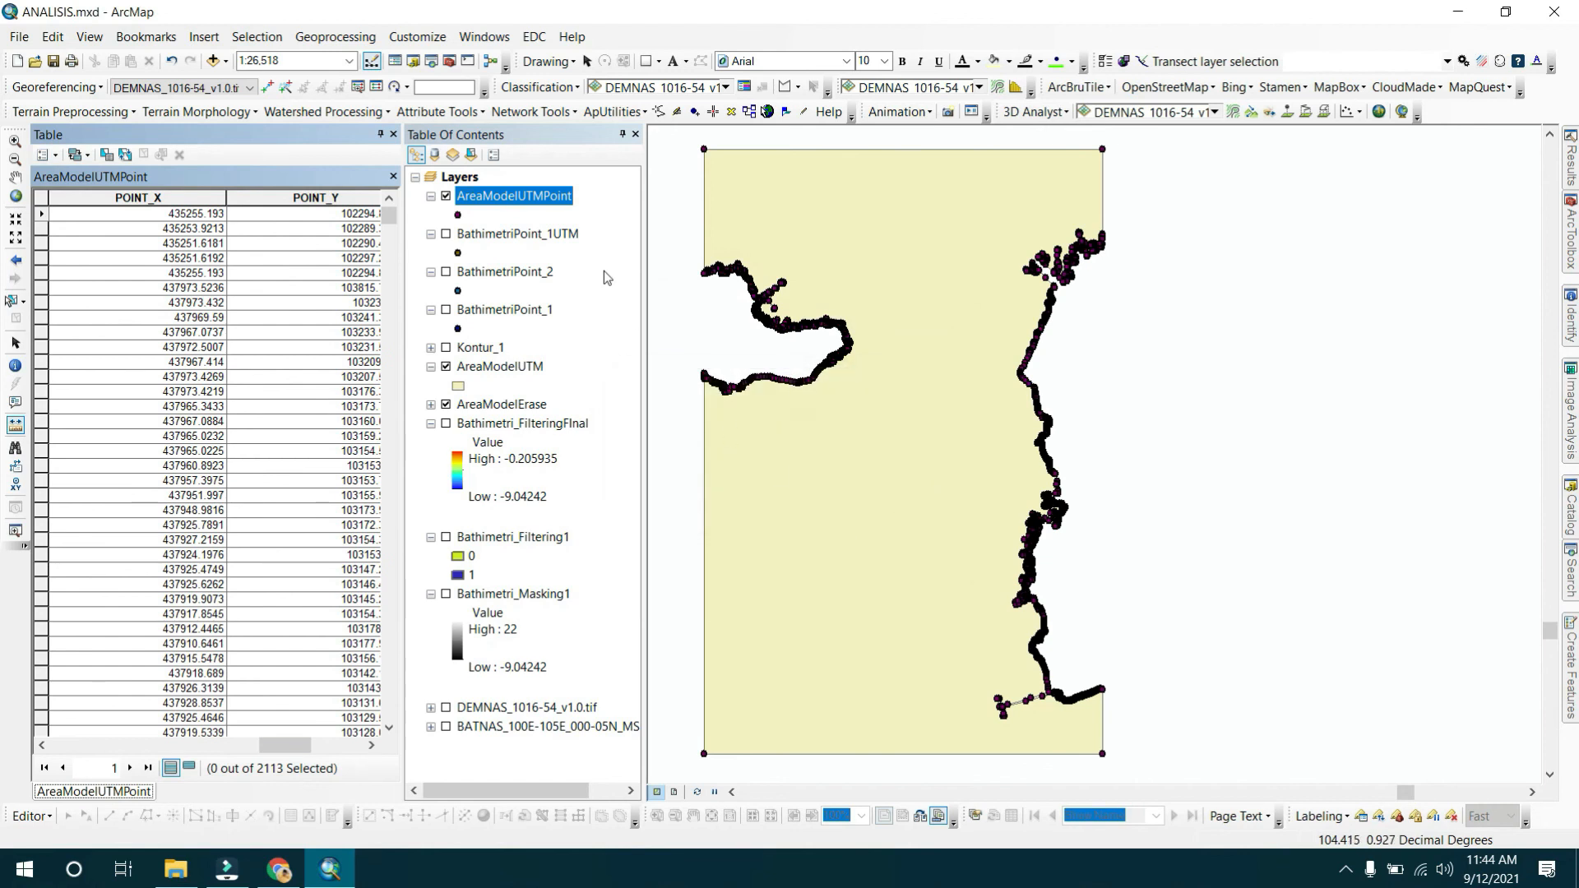
pyautogui.rightClick(520, 236)
pyautogui.click(564, 296)
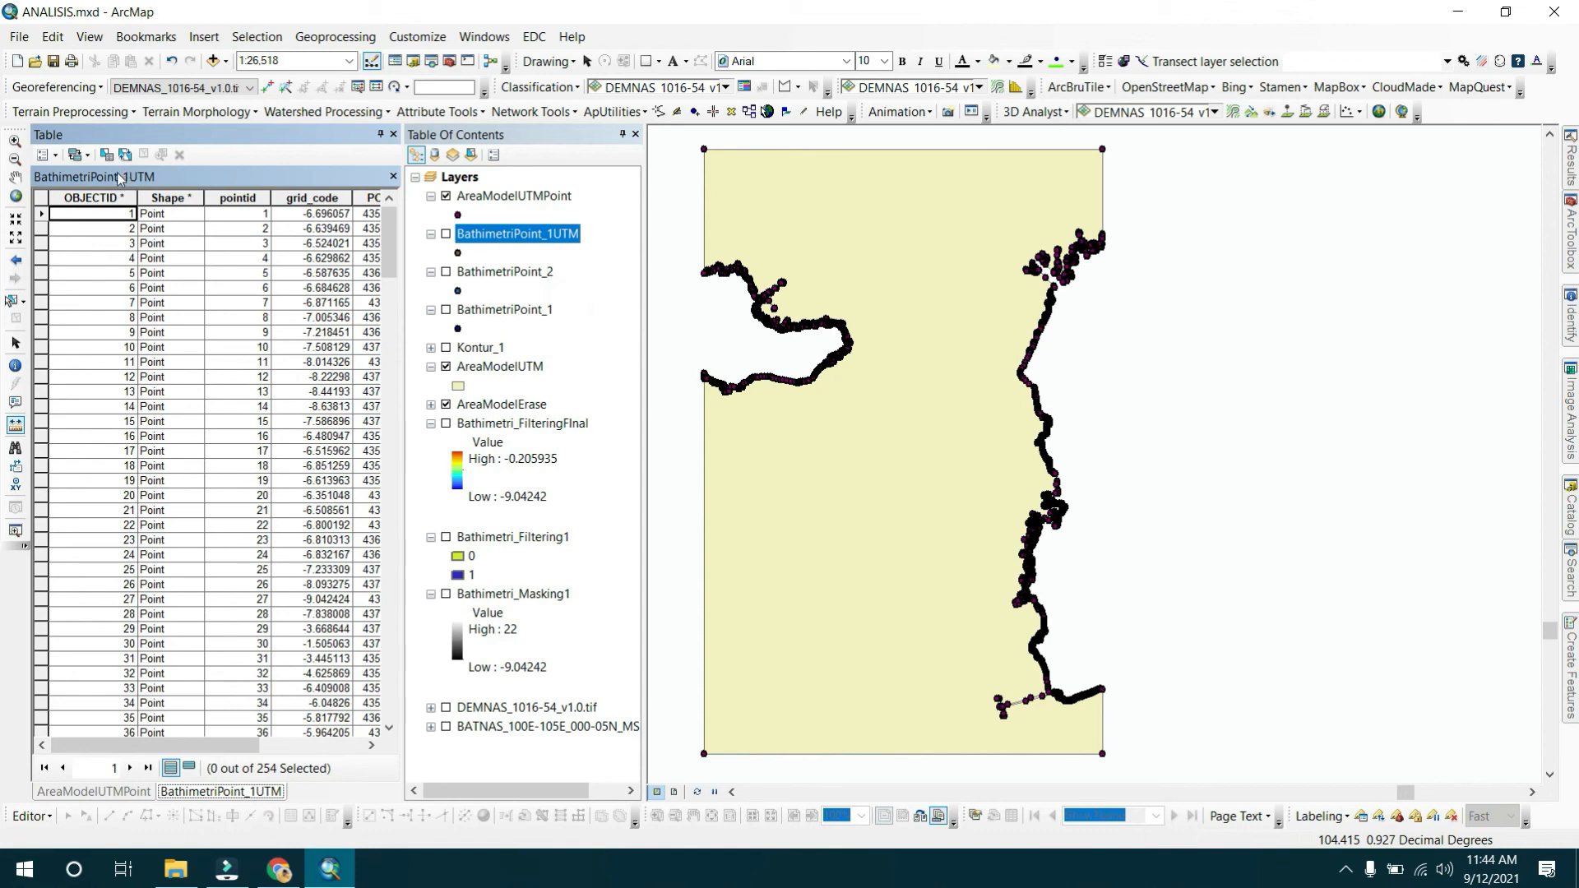
# Export the BathimetriPoint_1UTM table as the text file KoordinatBathimetri in the MODEL HIDRODINAMIKA folder, exporting all records.
pyautogui.click(47, 154)
pyautogui.click(116, 583)
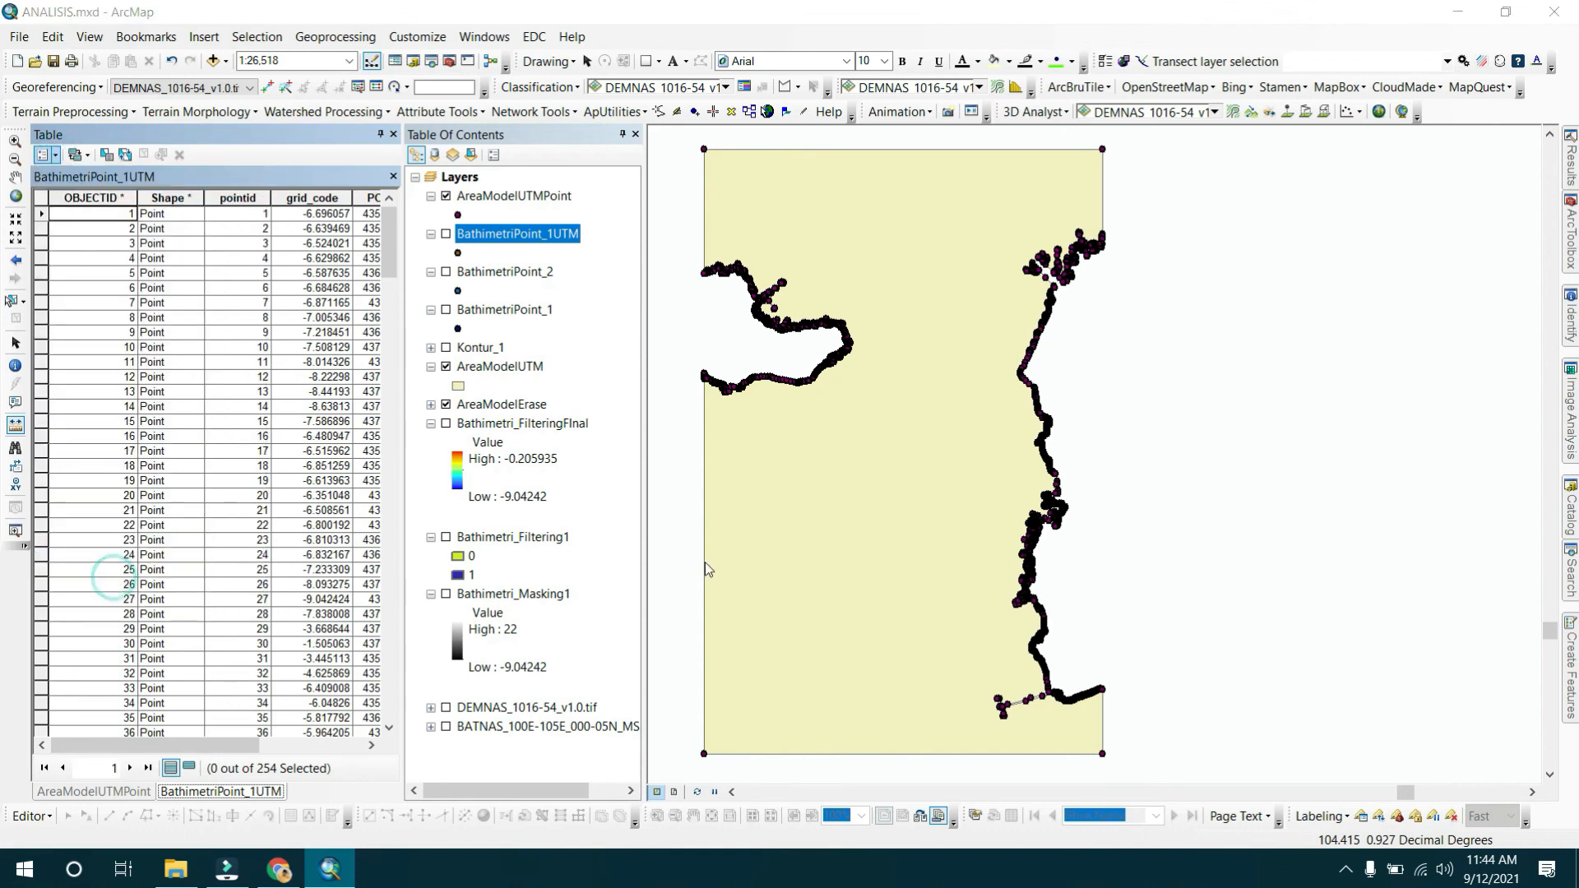
pyautogui.click(947, 466)
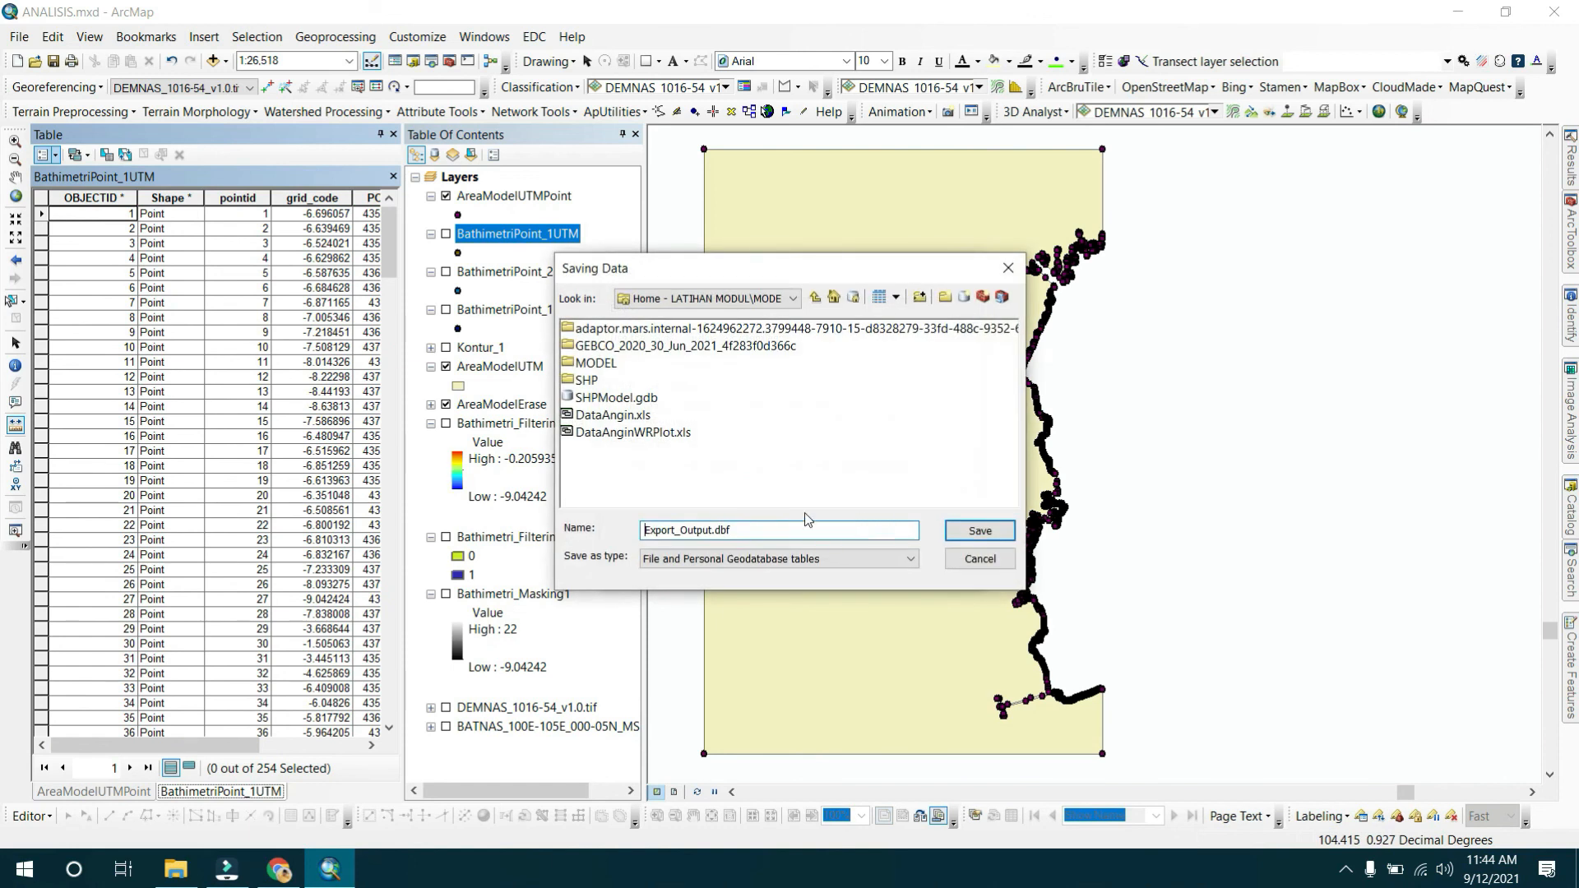
pyautogui.moveTo(773, 532); pyautogui.dragTo(618, 533)
pyautogui.write('KoordinatBathimetri')
pyautogui.click(649, 558)
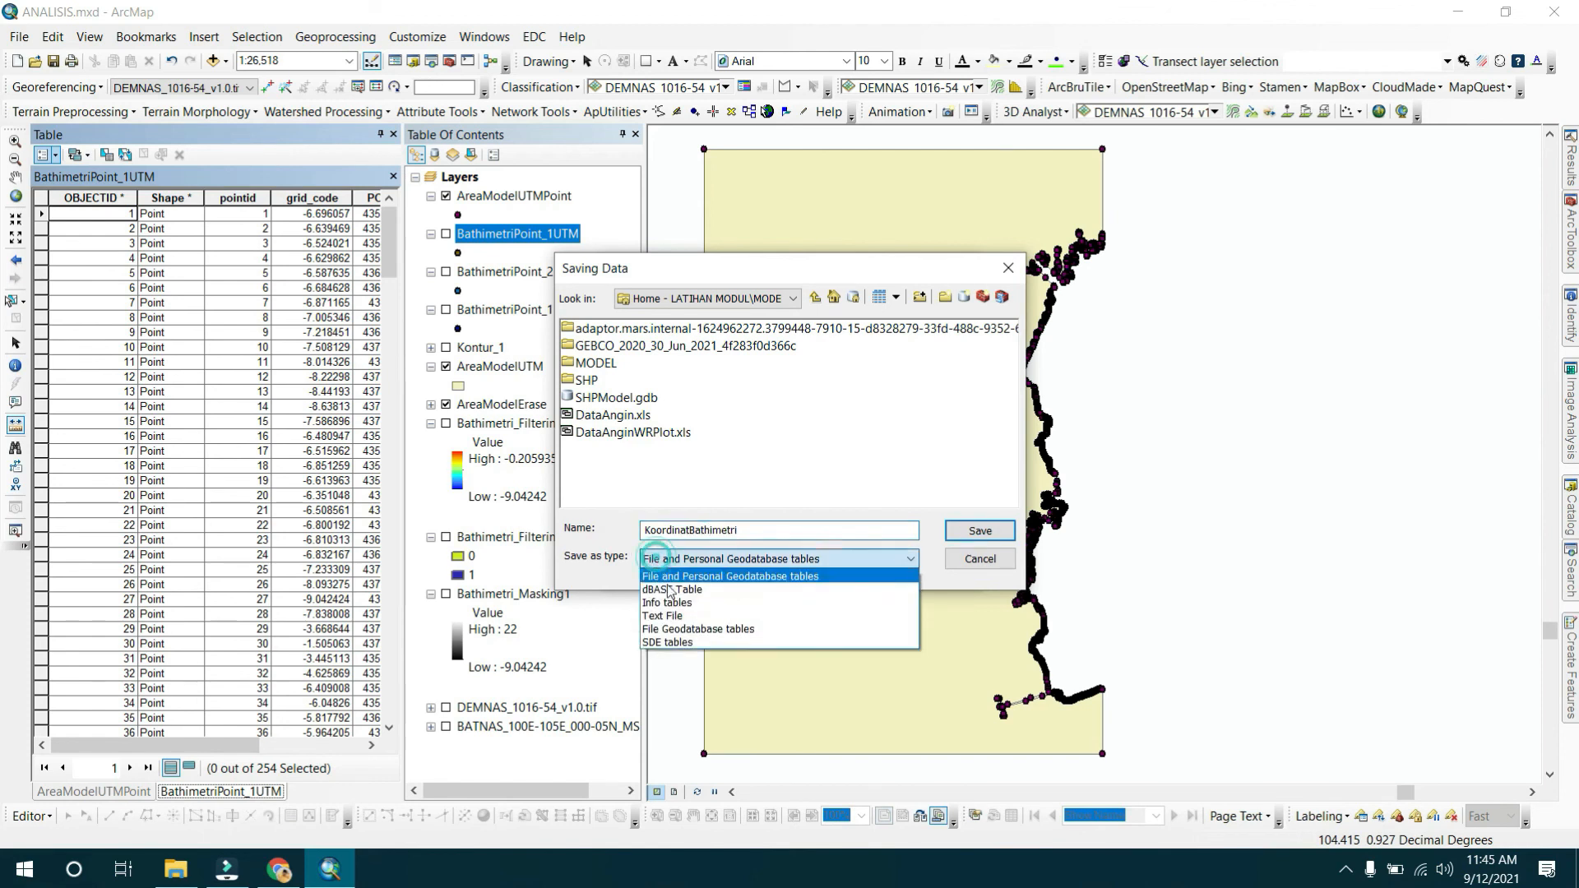
pyautogui.click(670, 609)
pyautogui.click(1010, 531)
pyautogui.click(837, 564)
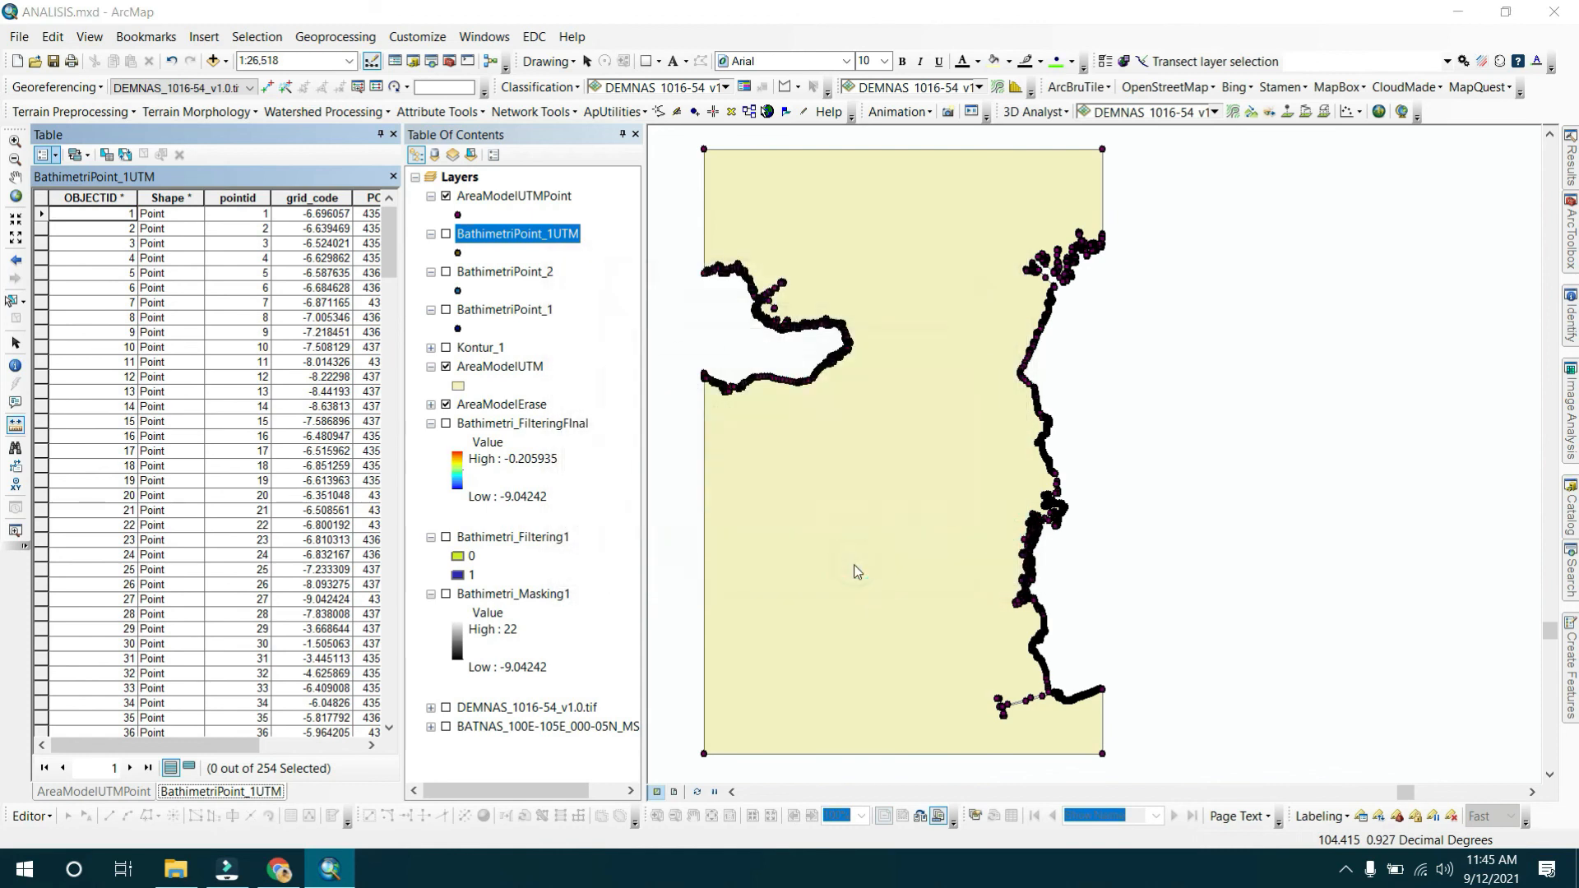
pyautogui.click(917, 510)
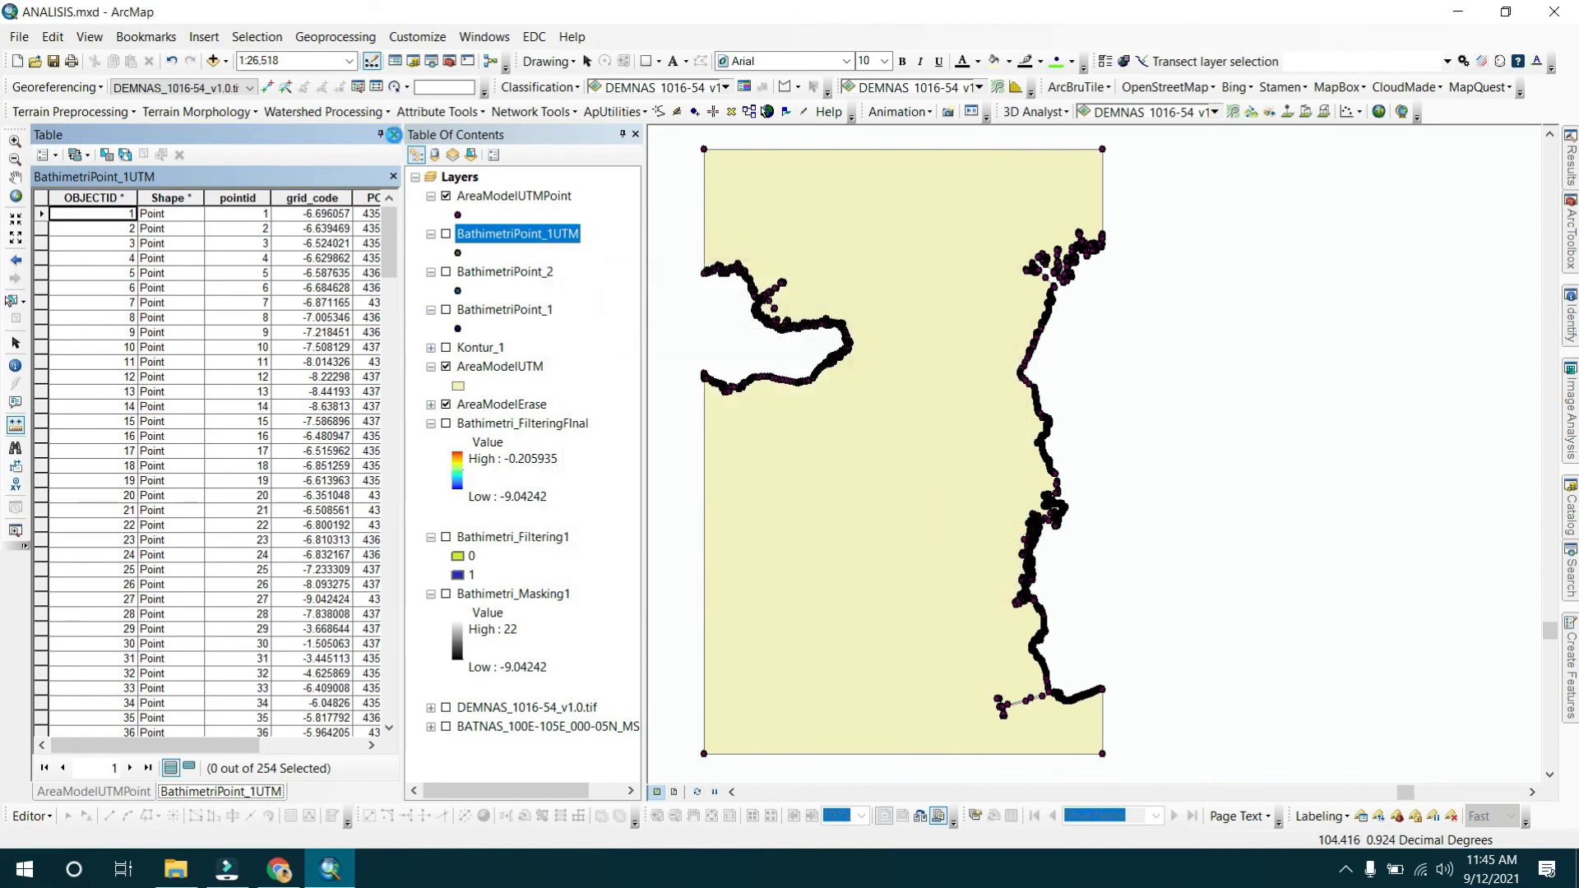
# Close the table window and open KoordinatLand.txt from the MODEL HIDRODINAMIKA folder in File Explorer to inspect its coordinates.
pyautogui.click(393, 135)
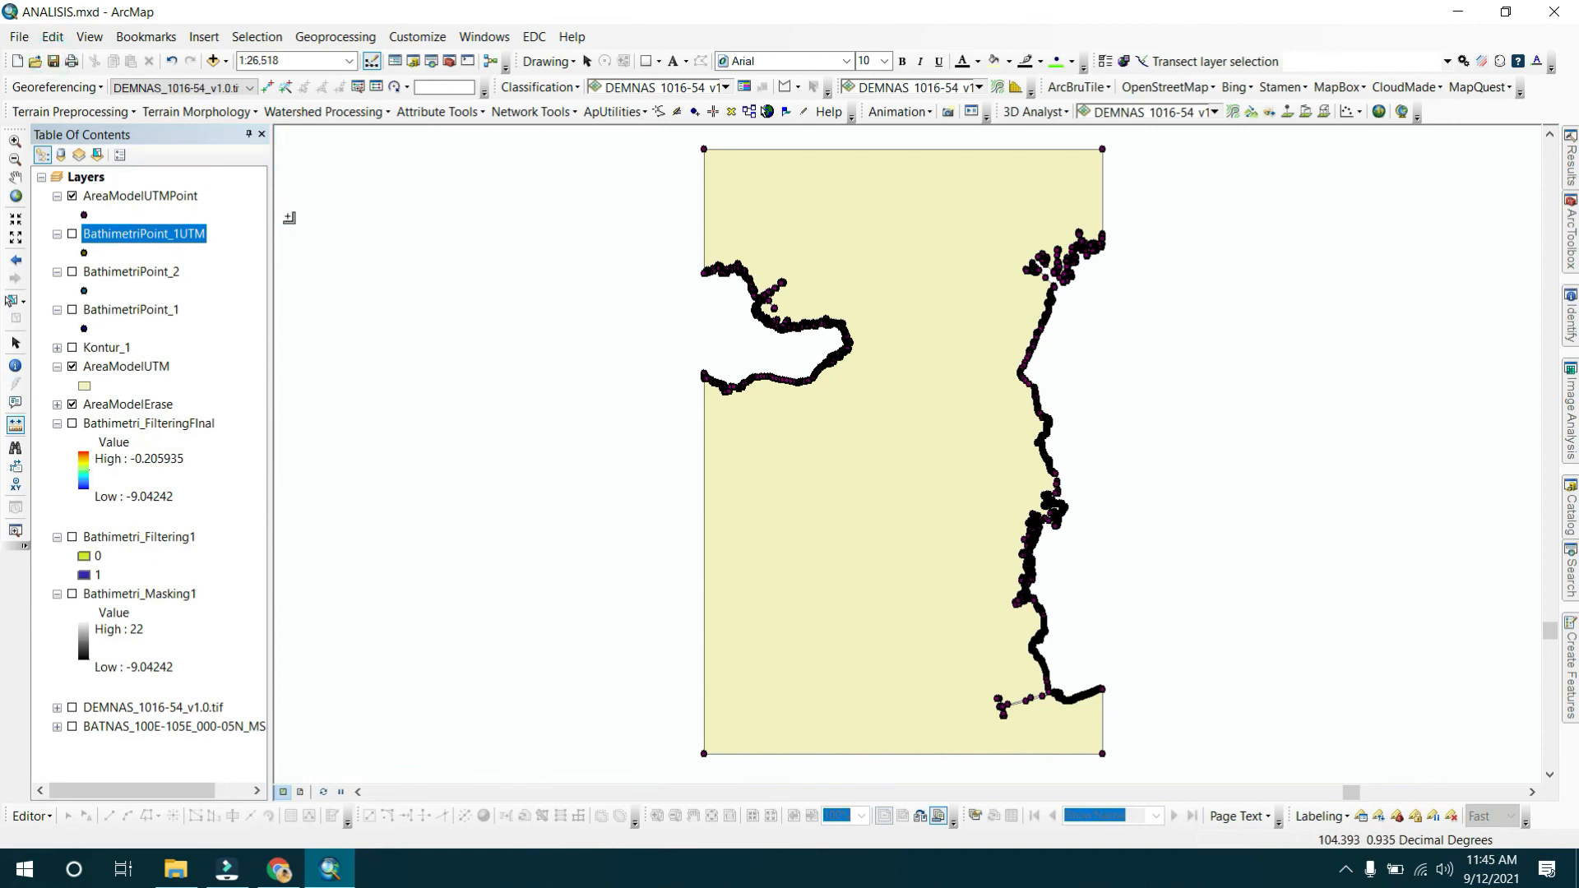
pyautogui.click(176, 869)
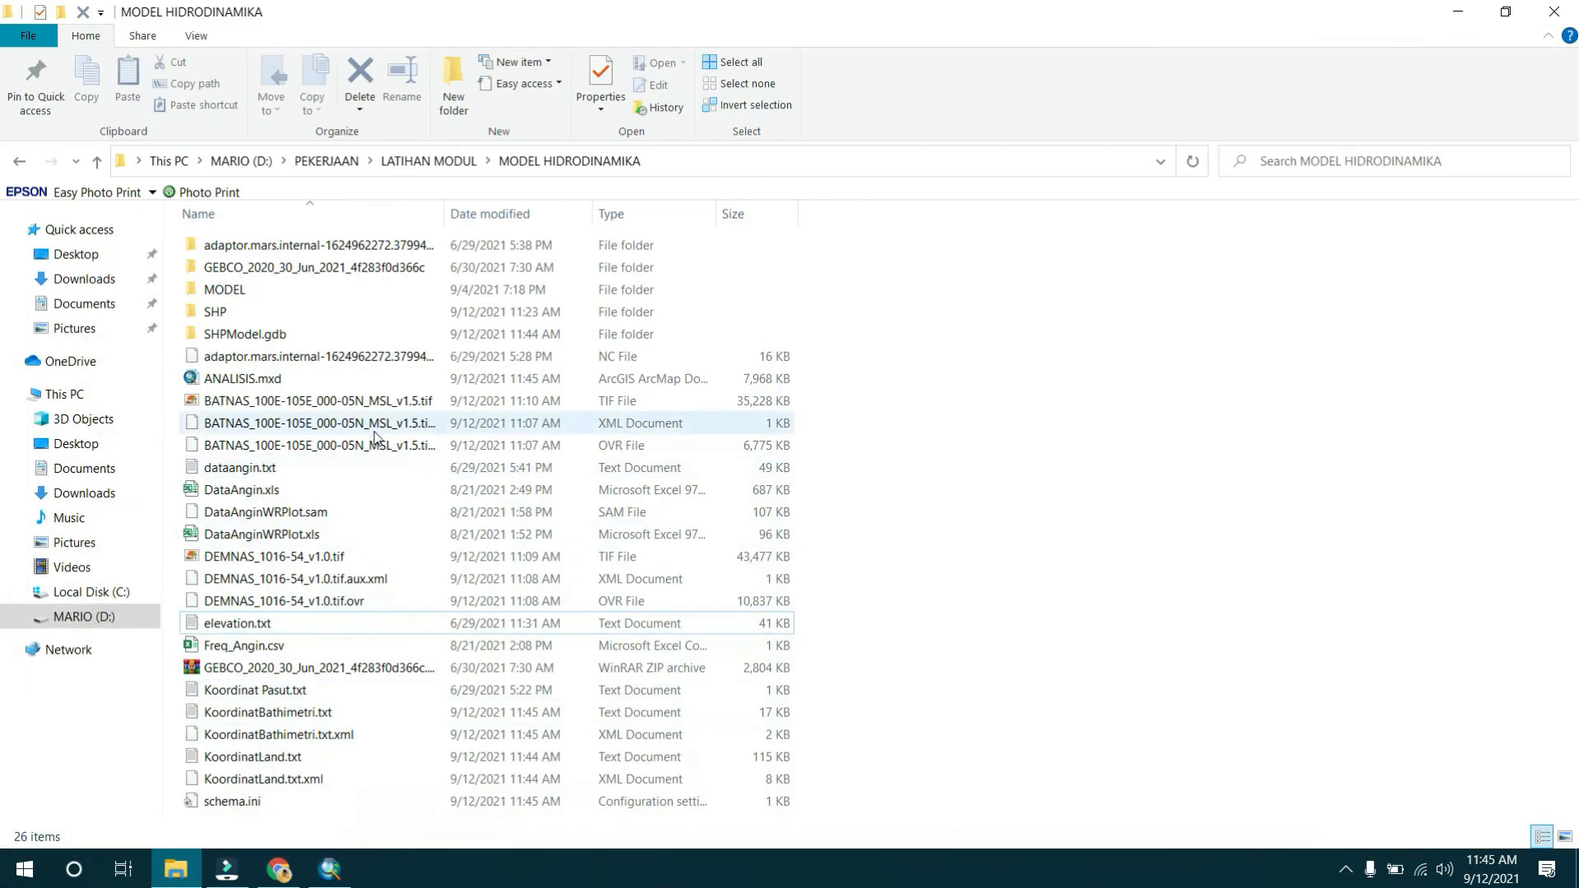
pyautogui.click(282, 713)
pyautogui.click(276, 761)
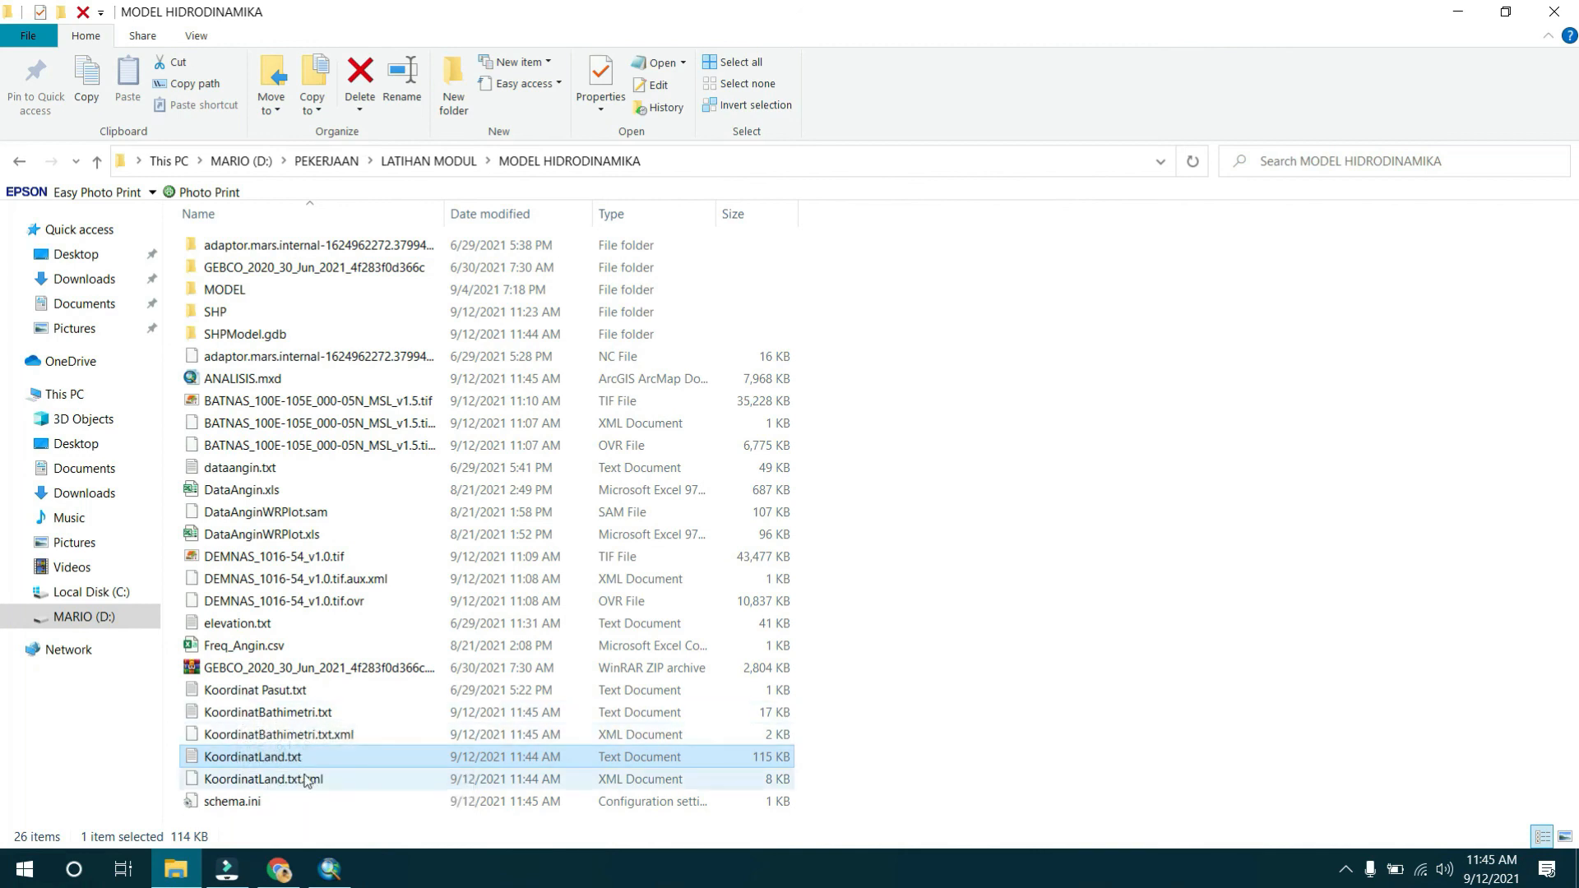
pyautogui.doubleClick(308, 764)
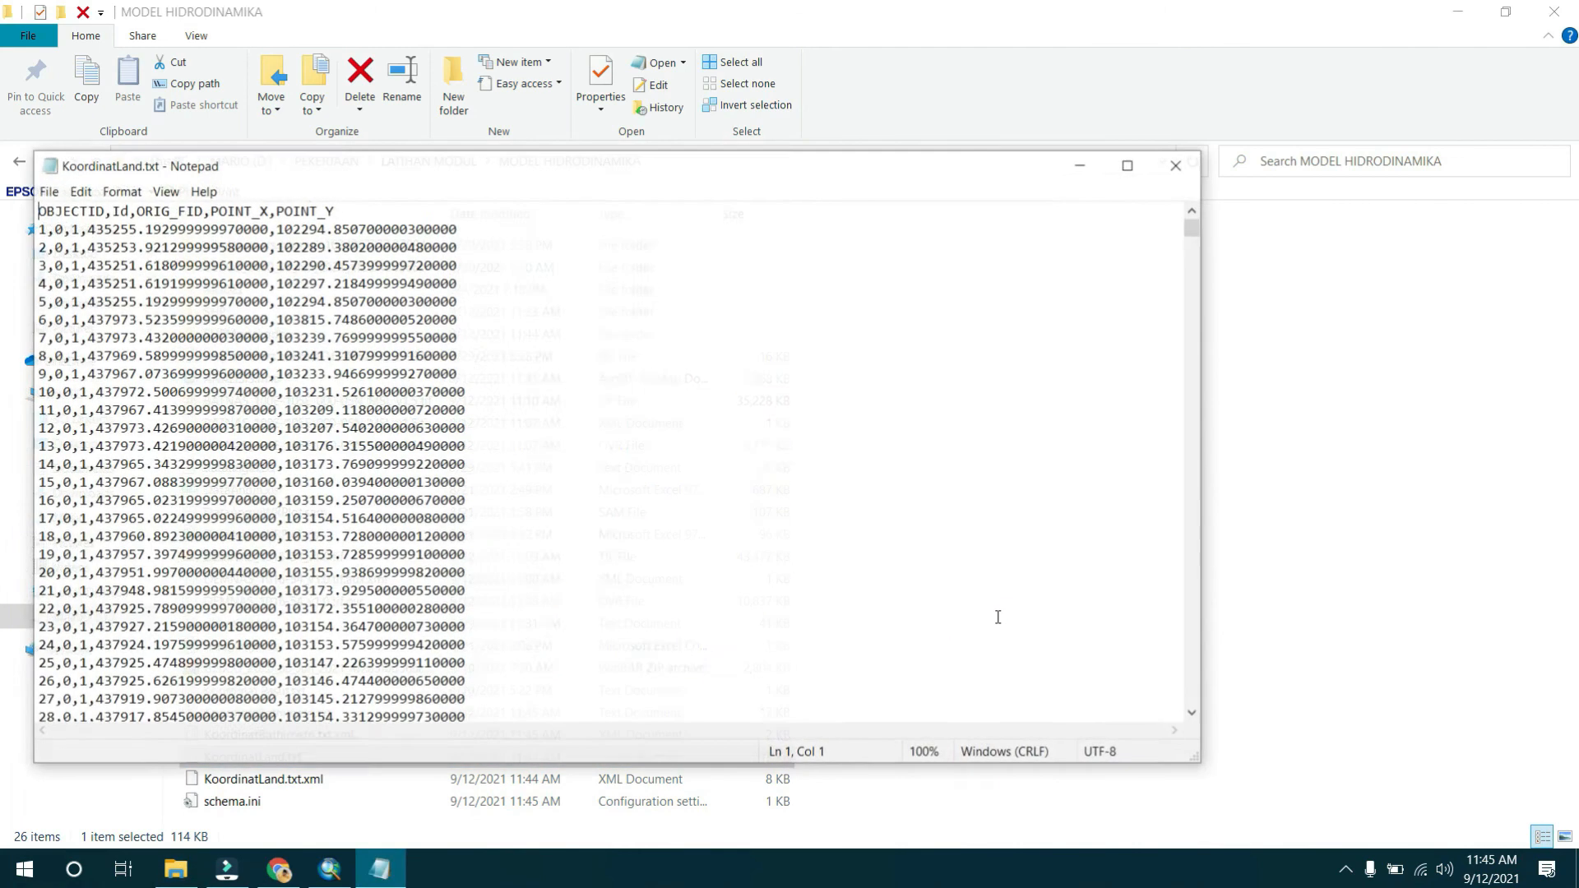
pyautogui.click(1192, 167)
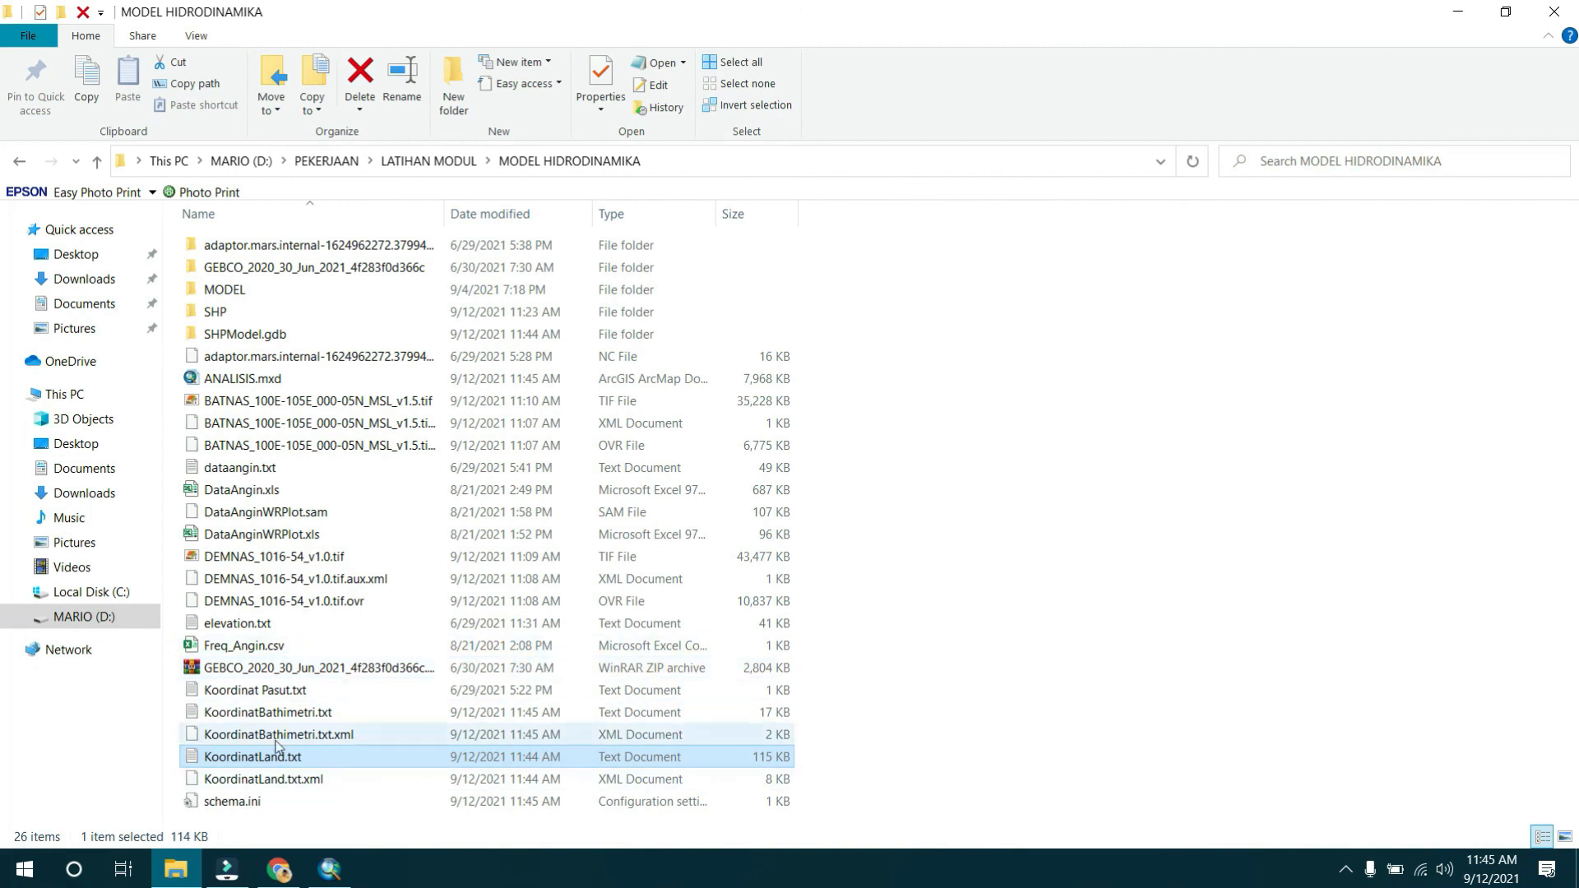
# Open KoordinatBathimetri.txt to inspect its depth and XY columns, close it and switch back to ArcMap.
pyautogui.click(286, 711)
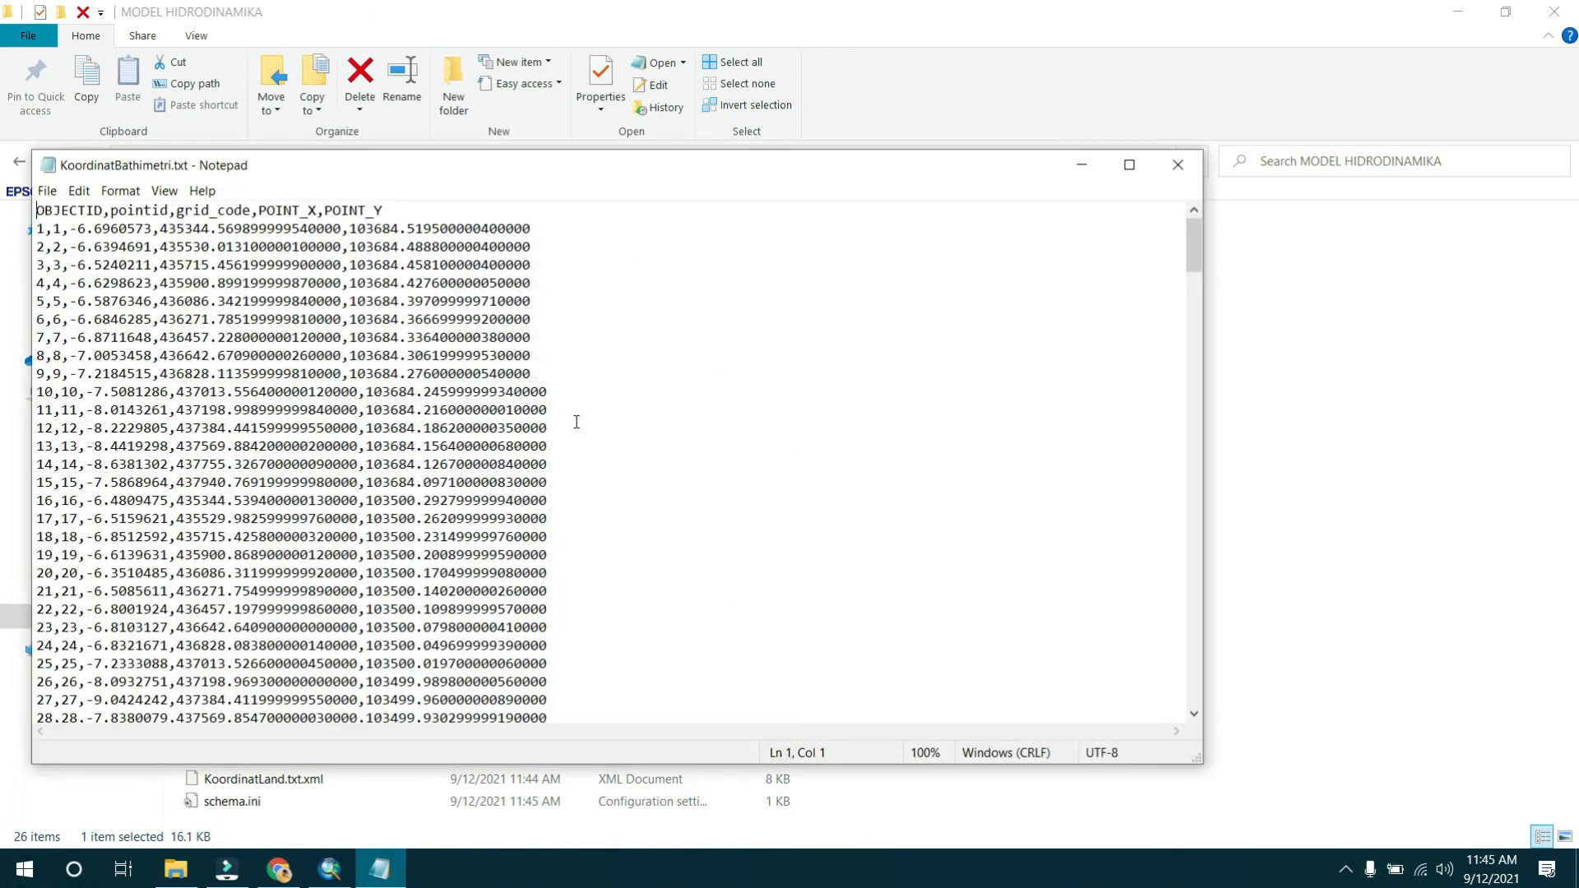
pyautogui.scroll(-4, 366, 298)
pyautogui.scroll(4, 403, 553)
pyautogui.click(1177, 165)
pyautogui.click(330, 869)
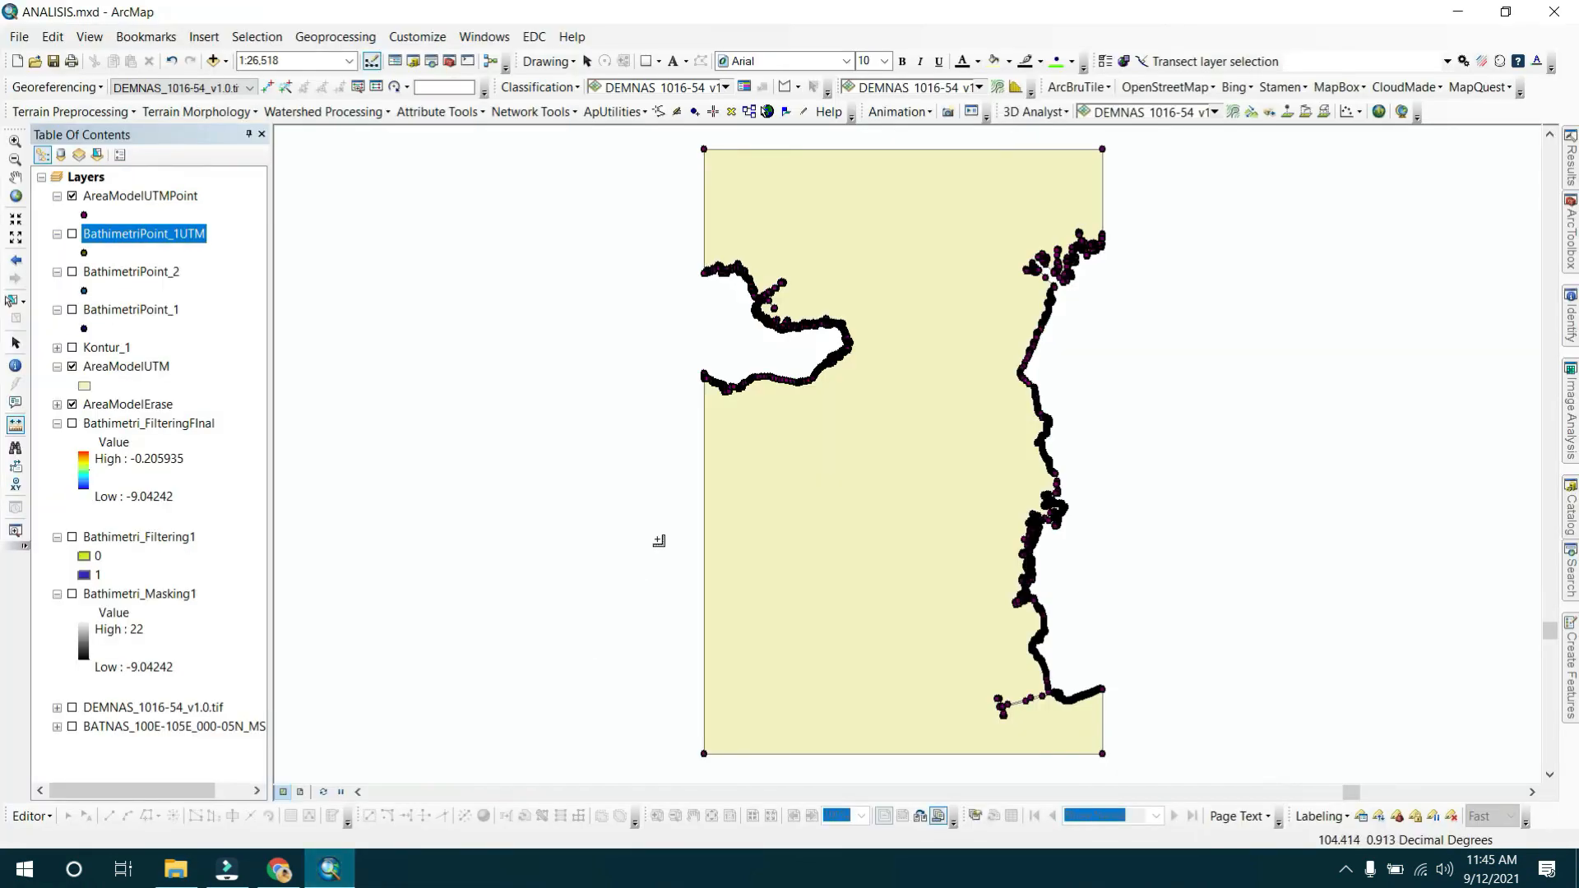